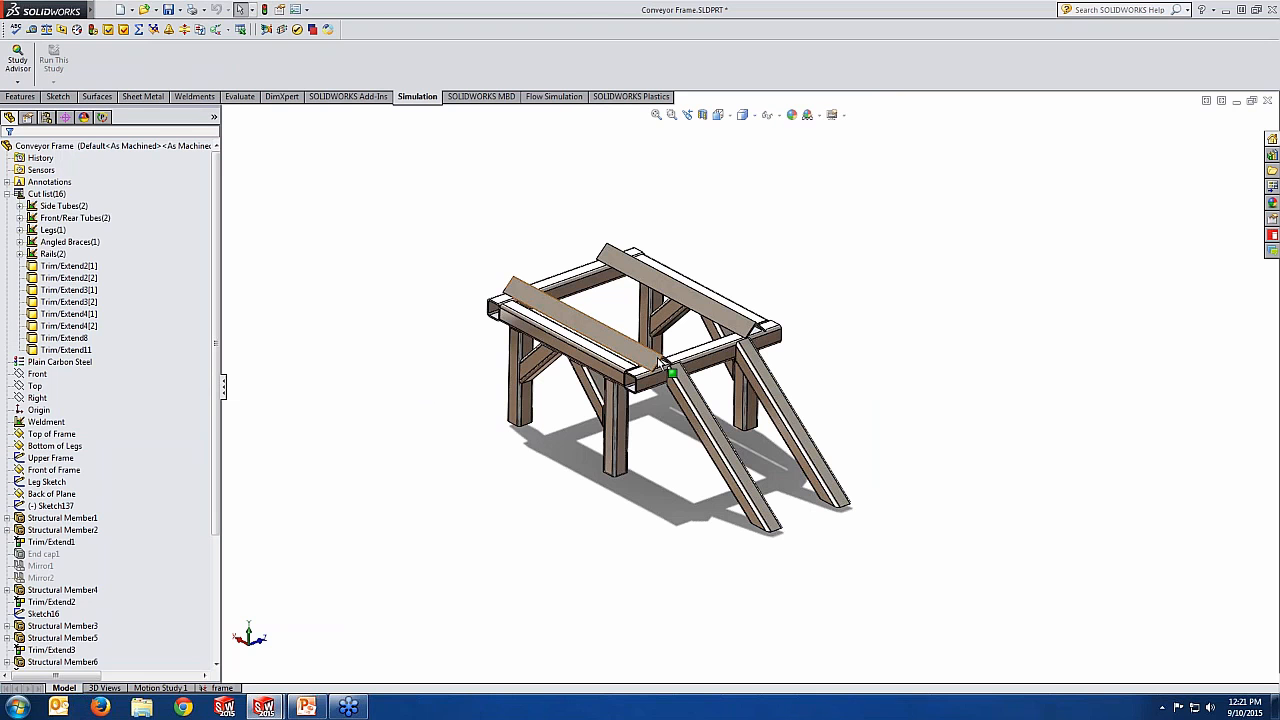
Collapse the cut list and review the weldment features in the tree, highlighting Structural Member8 on the frame
{"action": "left_click", "coordinate": [8, 194]}
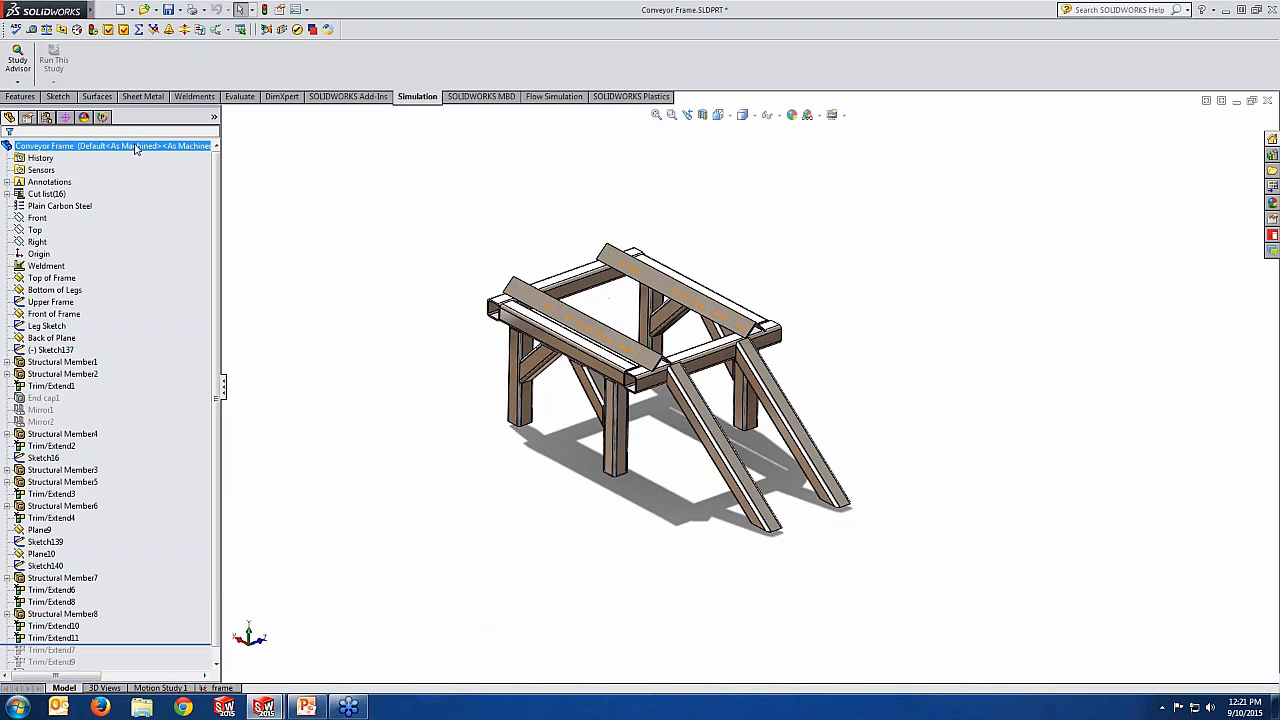
{"action": "left_click", "coordinate": [194, 96]}
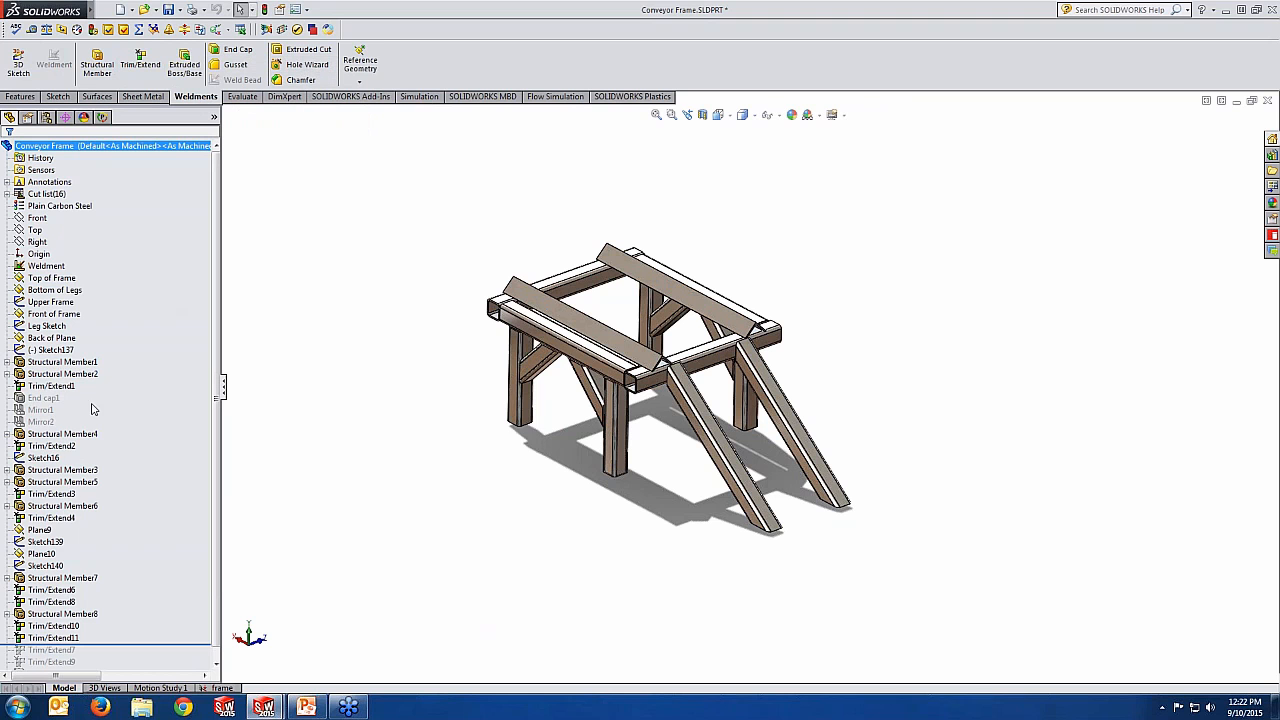
{"action": "left_click", "coordinate": [50, 590]}
{"action": "left_click", "coordinate": [47, 614]}
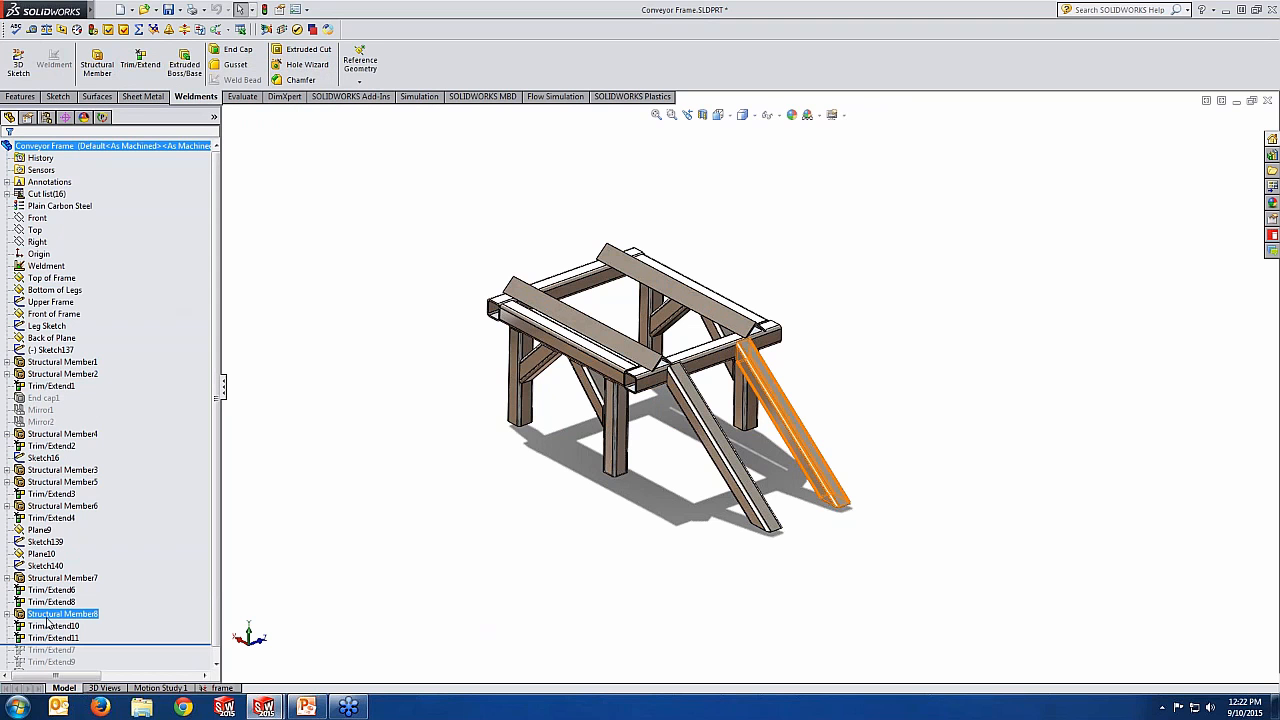
{"action": "key", "text": "Escape"}
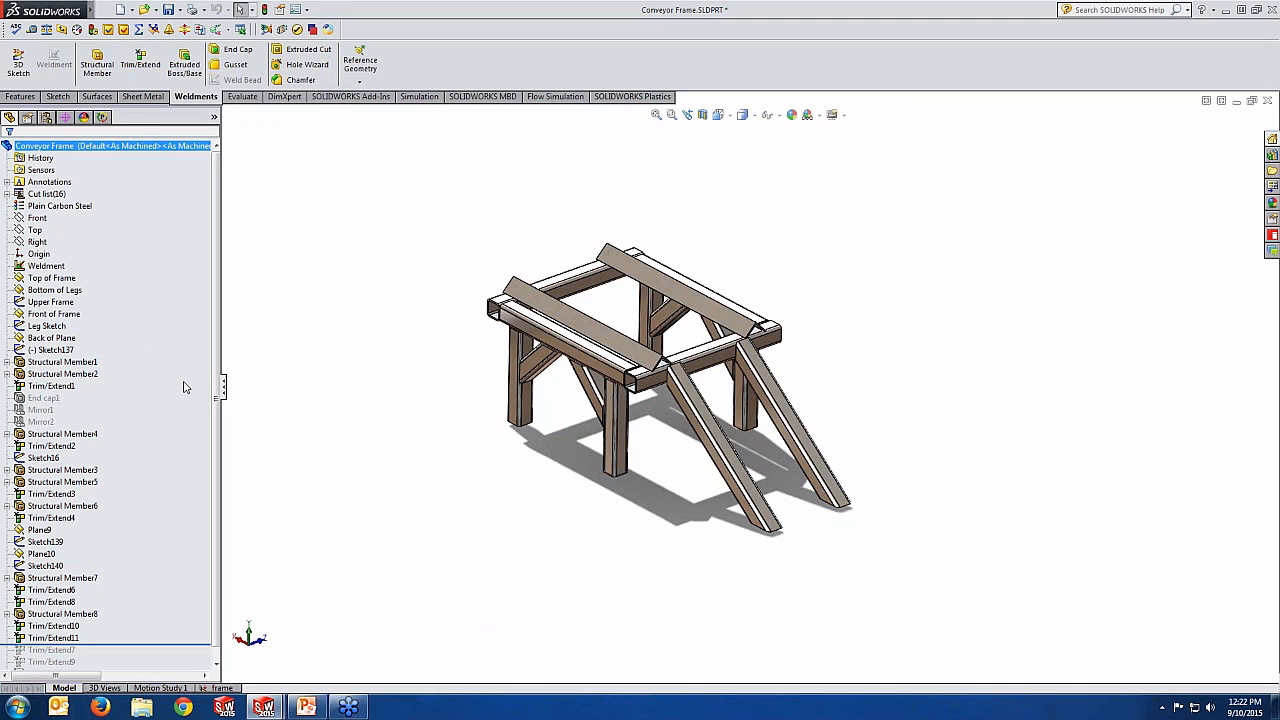
Create a new static simulation study named Static 2 for the conveyor frame
{"action": "left_click", "coordinate": [422, 99]}
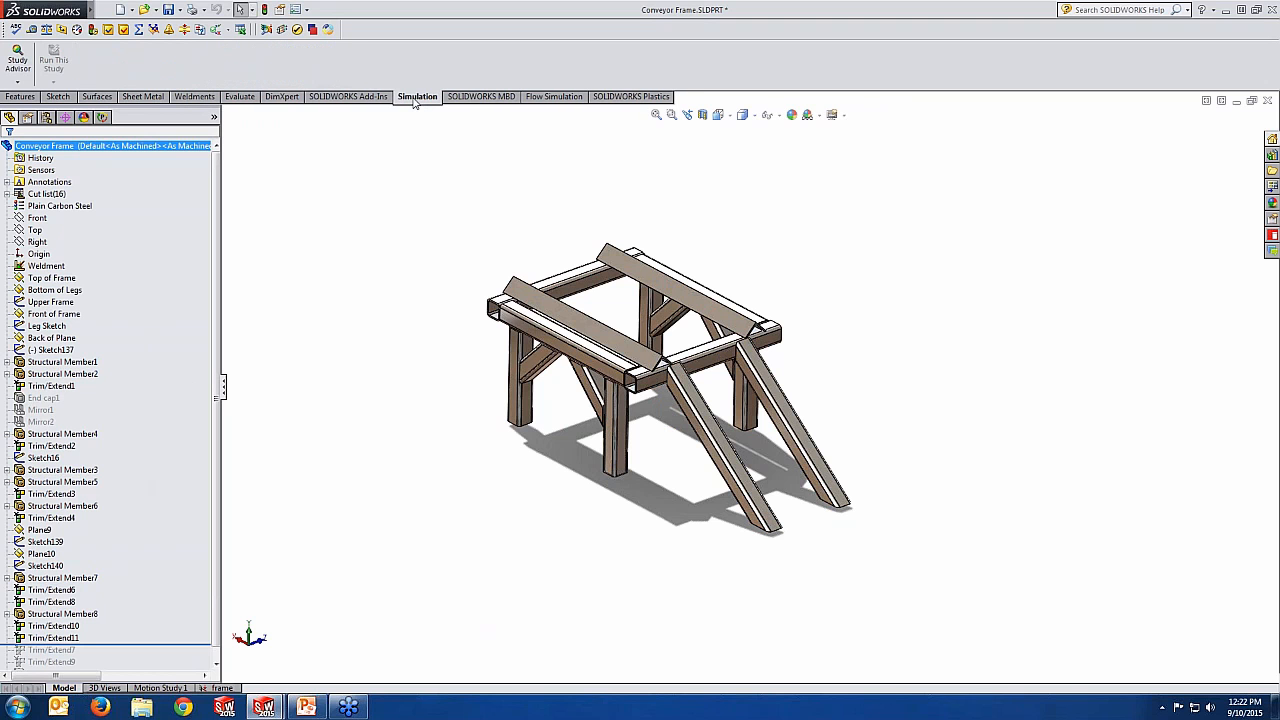
{"action": "left_click", "coordinate": [17, 82]}
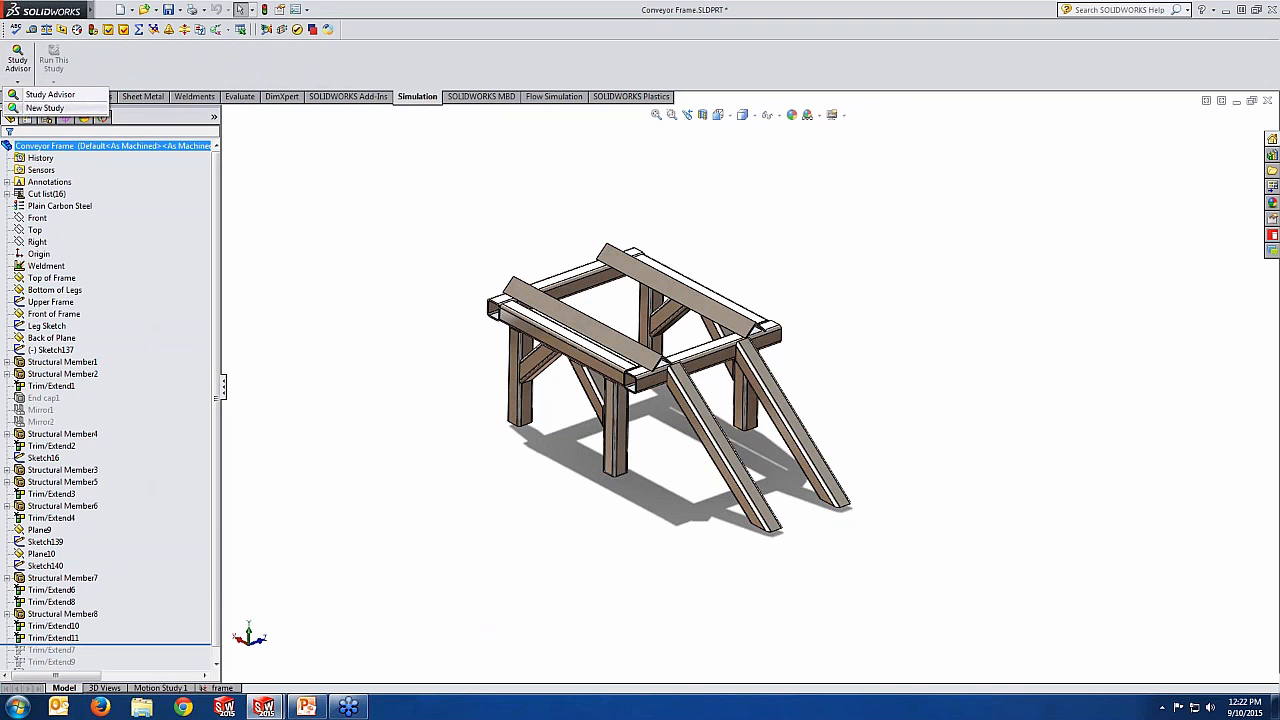
{"action": "left_click", "coordinate": [40, 108]}
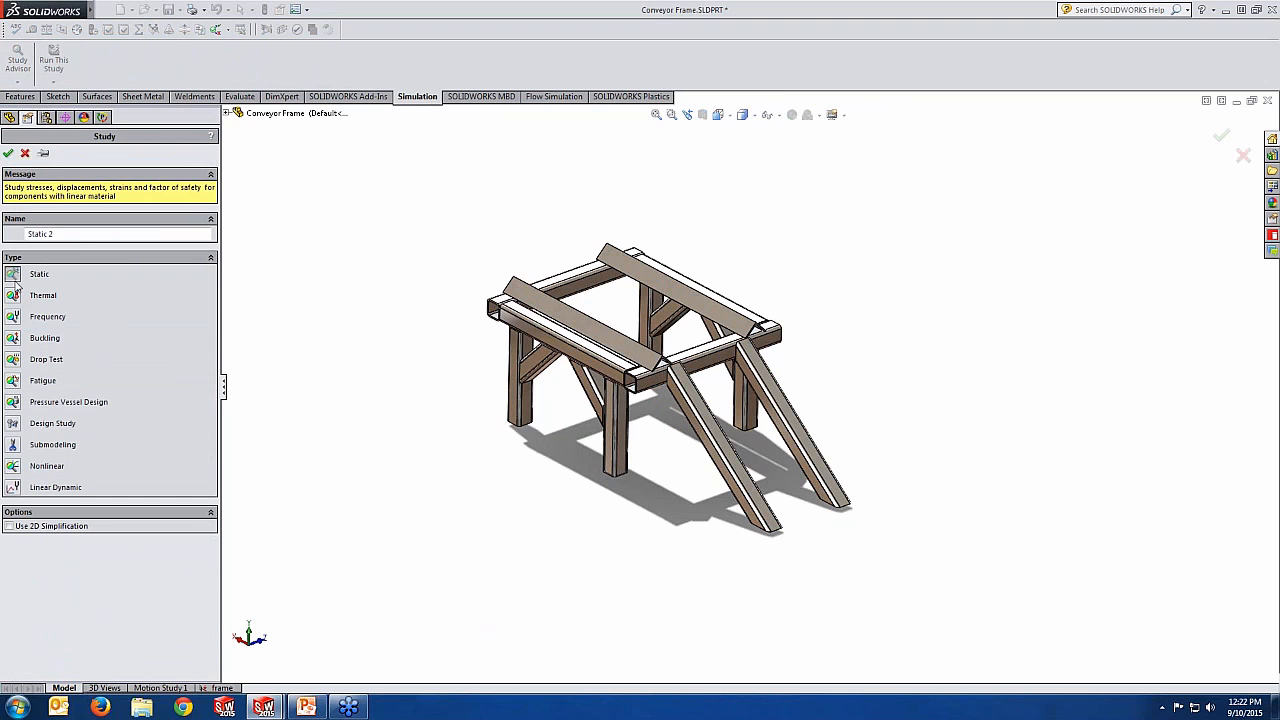
{"action": "left_click", "coordinate": [8, 153]}
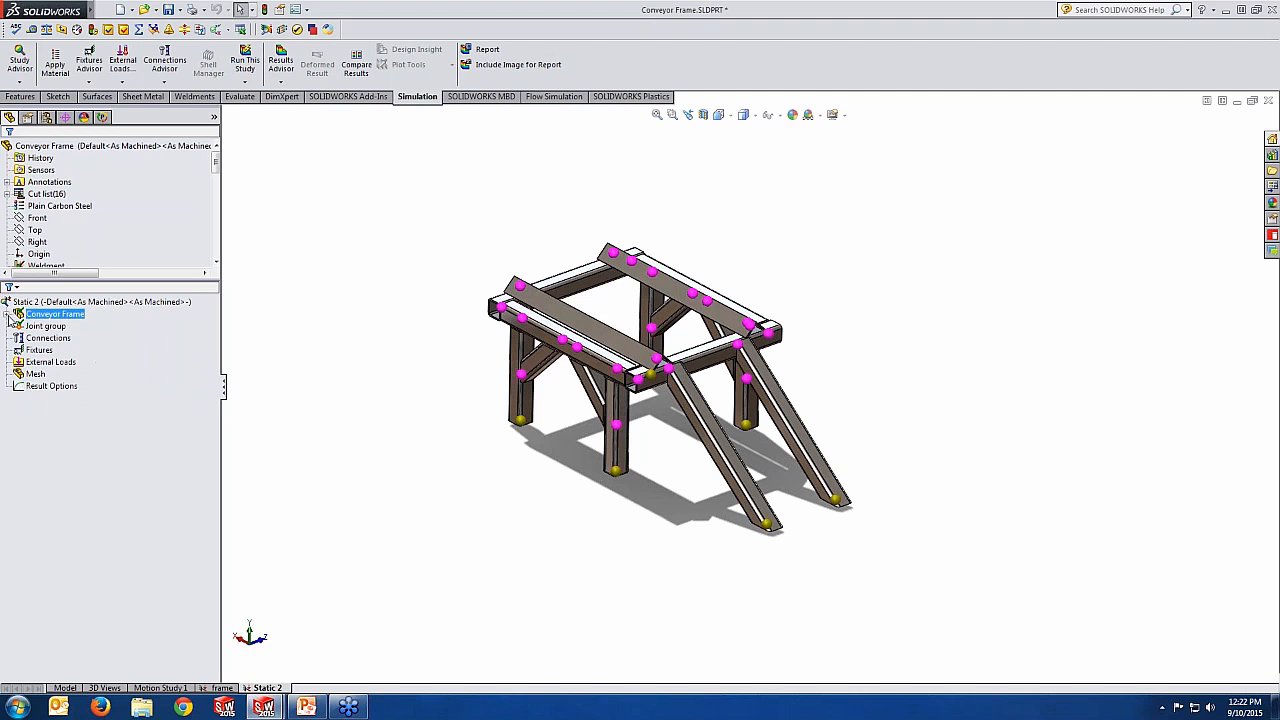
Expand the conveyor frame's bodies in the study and delete the Cut list folder
{"action": "left_click", "coordinate": [8, 314]}
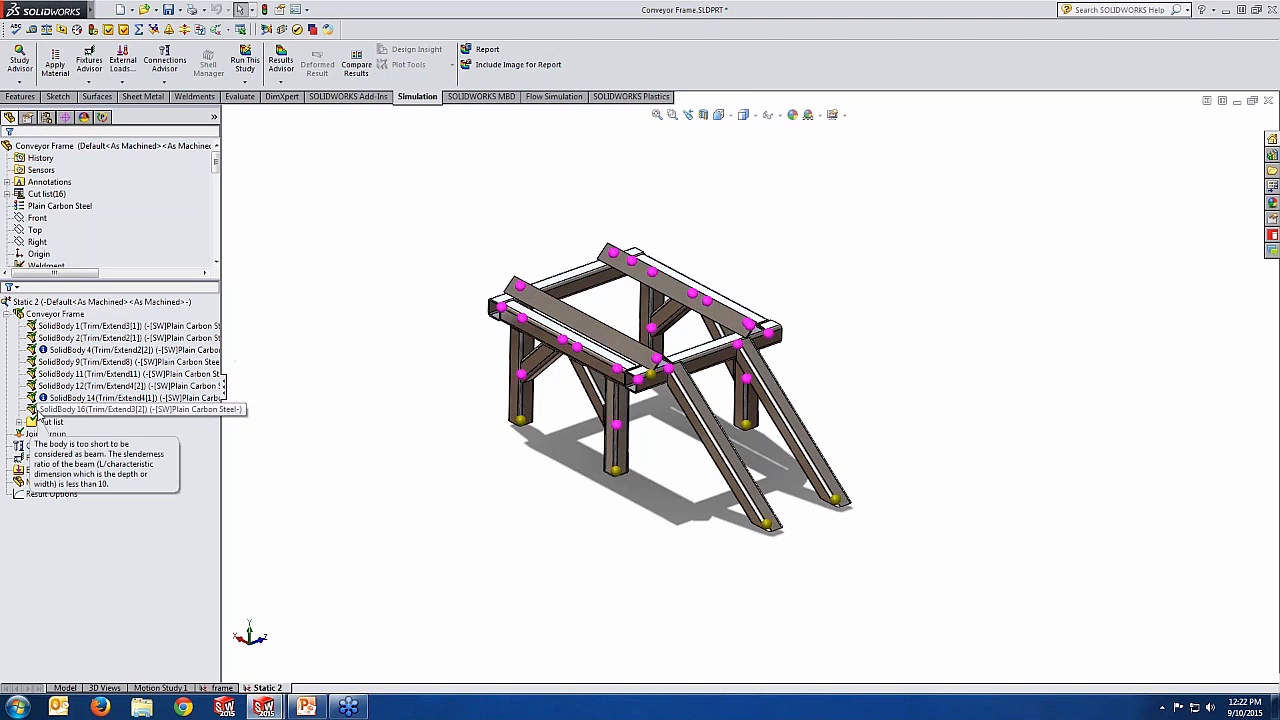
{"action": "left_click", "coordinate": [18, 426]}
{"action": "right_click", "coordinate": [38, 424]}
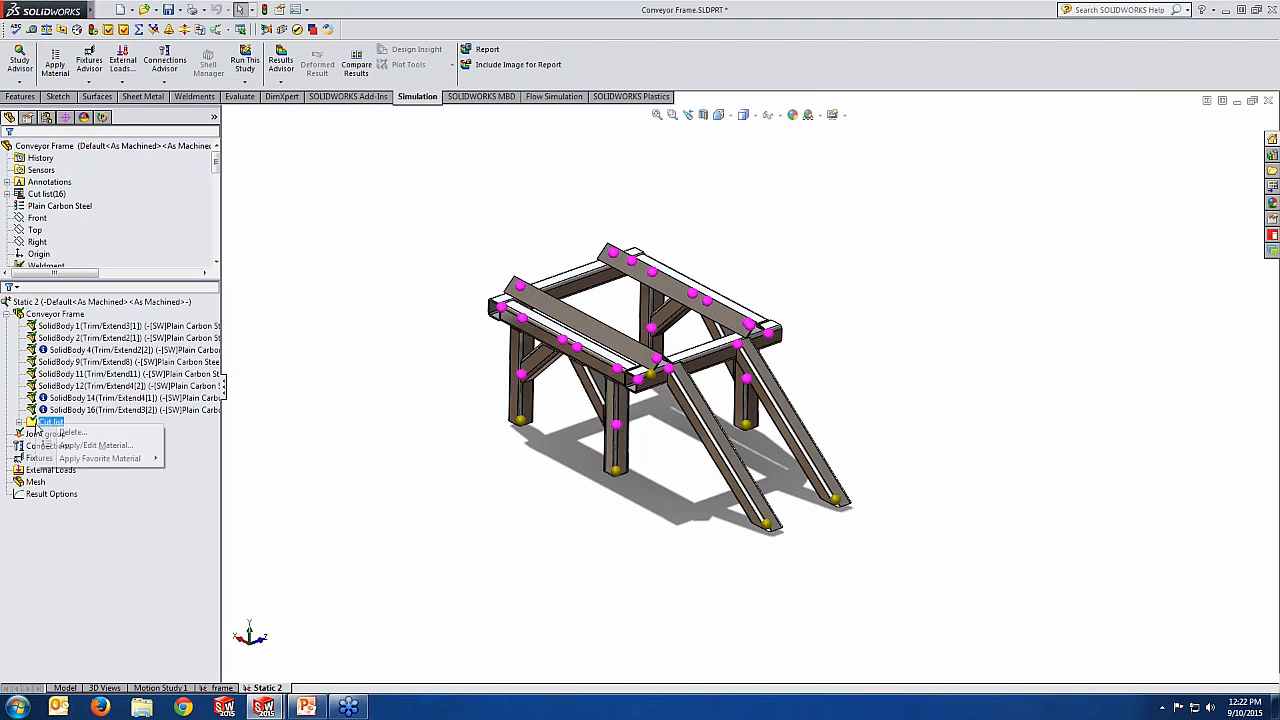
{"action": "left_click", "coordinate": [72, 433]}
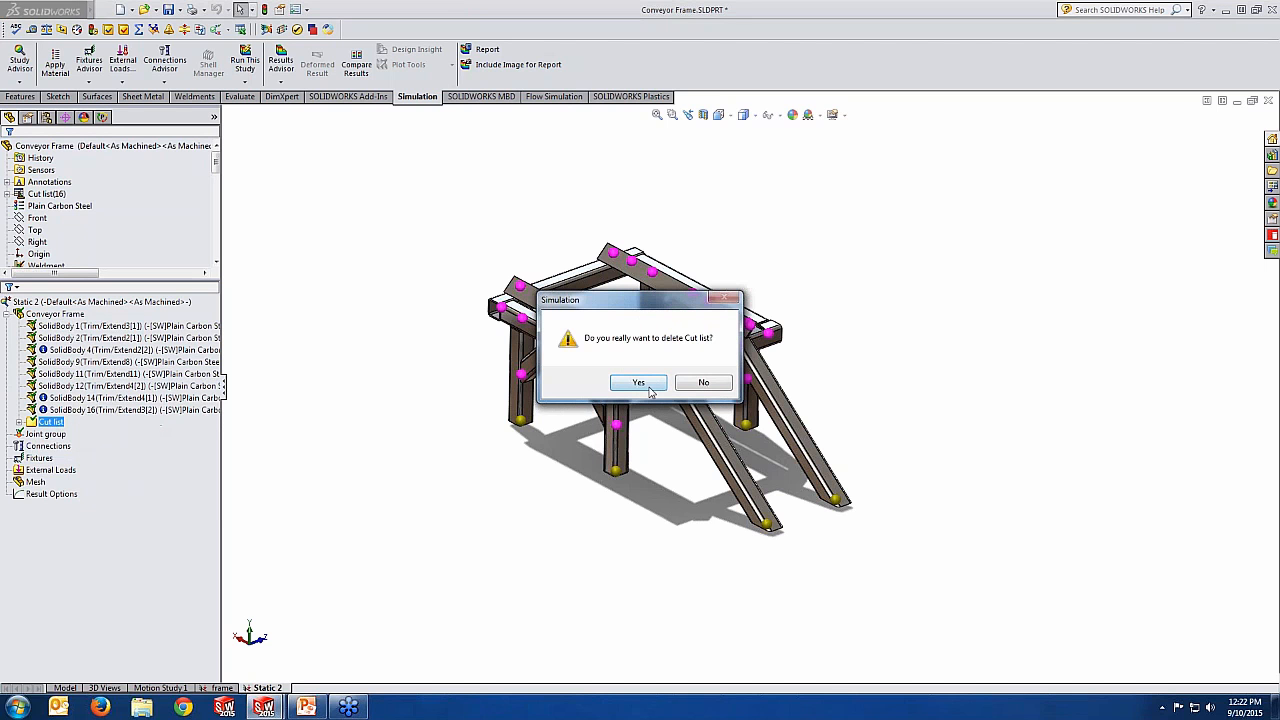
{"action": "key", "text": "Return"}
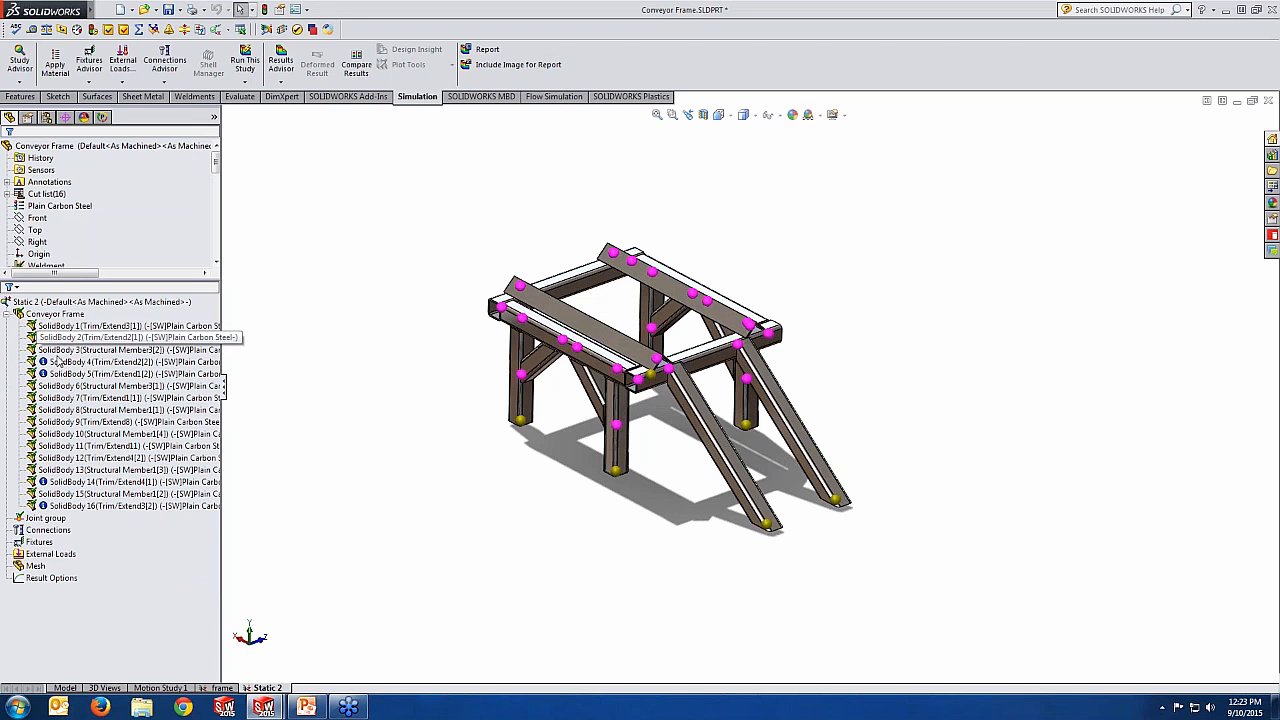
Inspect SolidBody 4's beam slenderness note, highlight the body on the frame and widen the study tree to read the full body names
{"action": "left_click", "coordinate": [45, 518]}
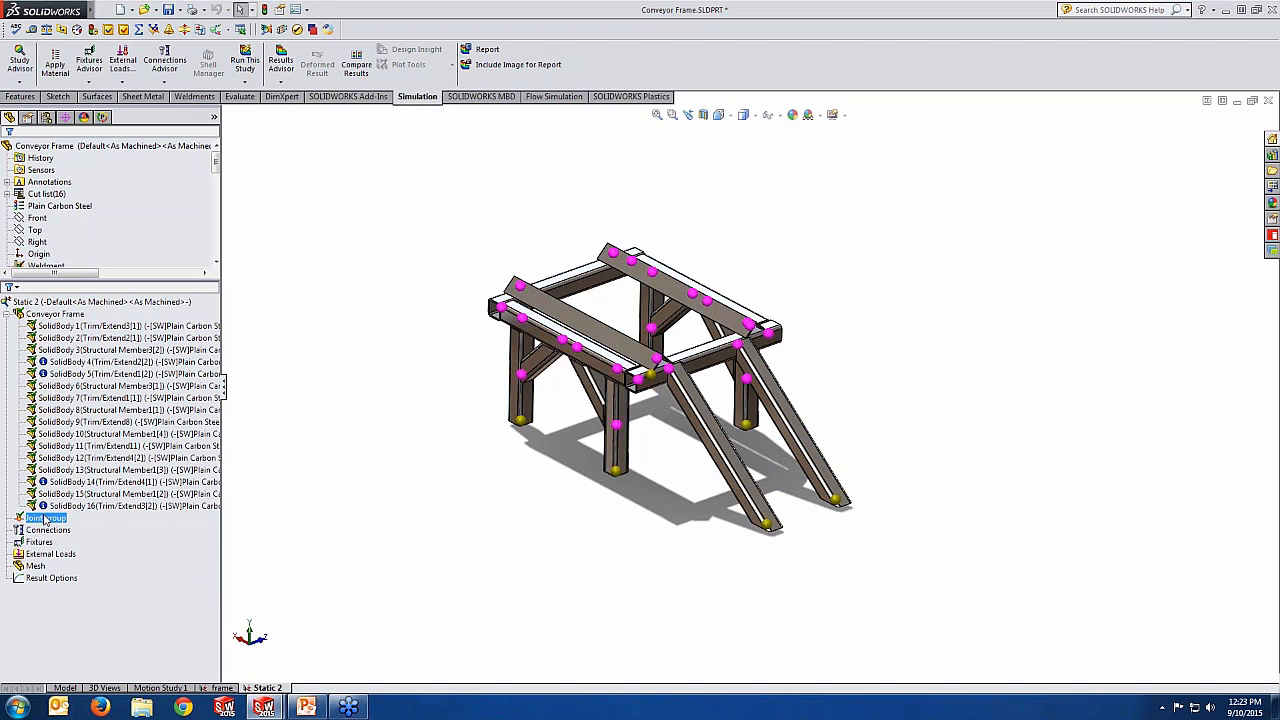
{"action": "mouse_move", "coordinate": [44, 373]}
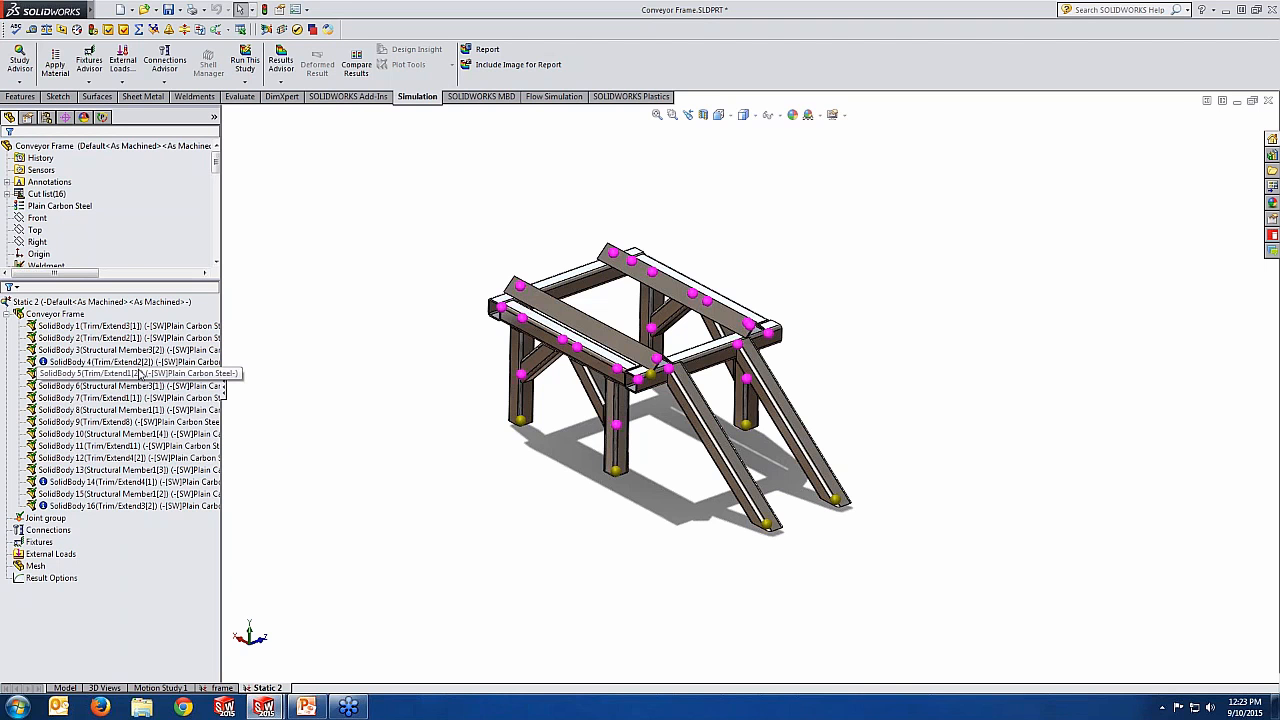
{"action": "mouse_move", "coordinate": [133, 364]}
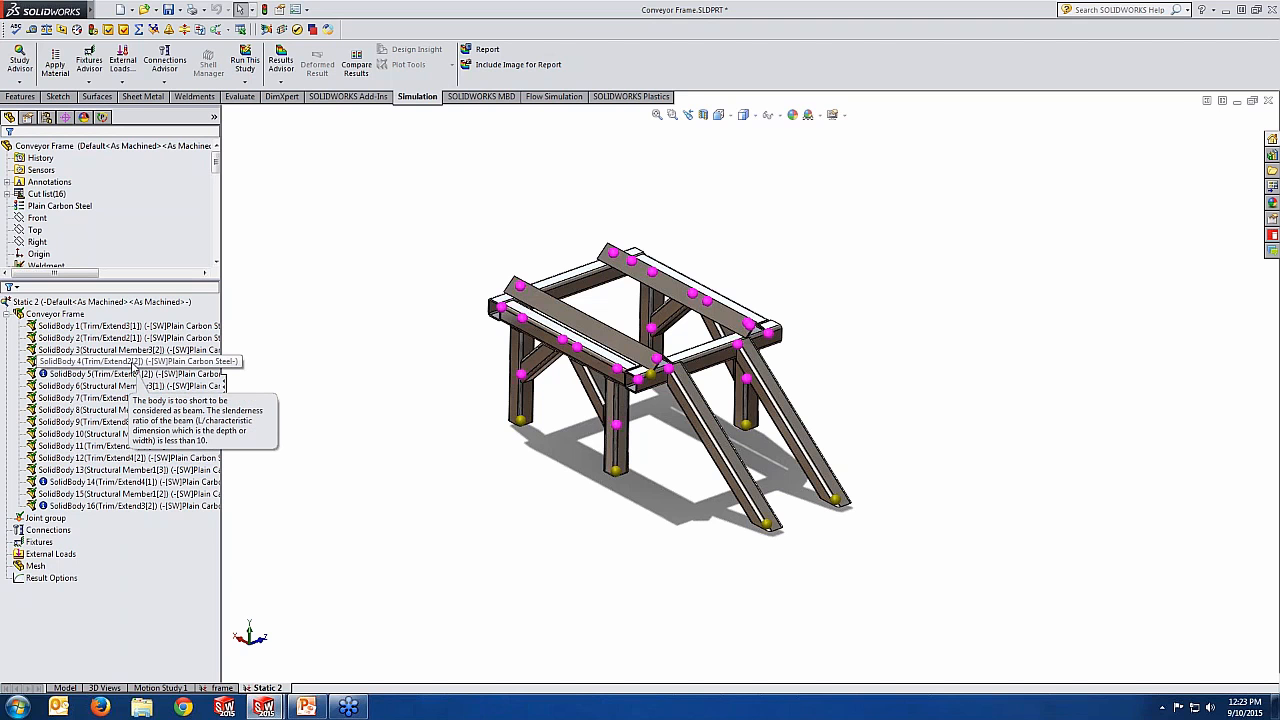
{"action": "left_click", "coordinate": [133, 365]}
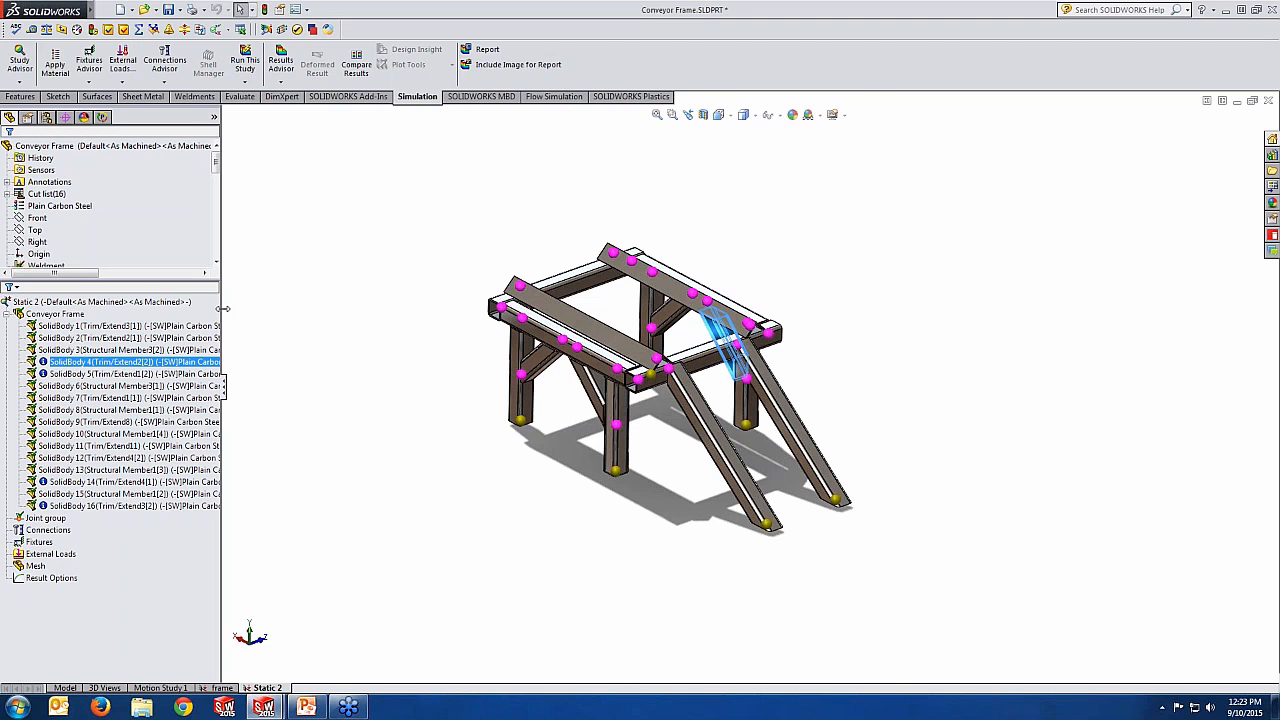
{"action": "left_click_drag", "start_coordinate": [222, 315], "coordinate": [289, 315]}
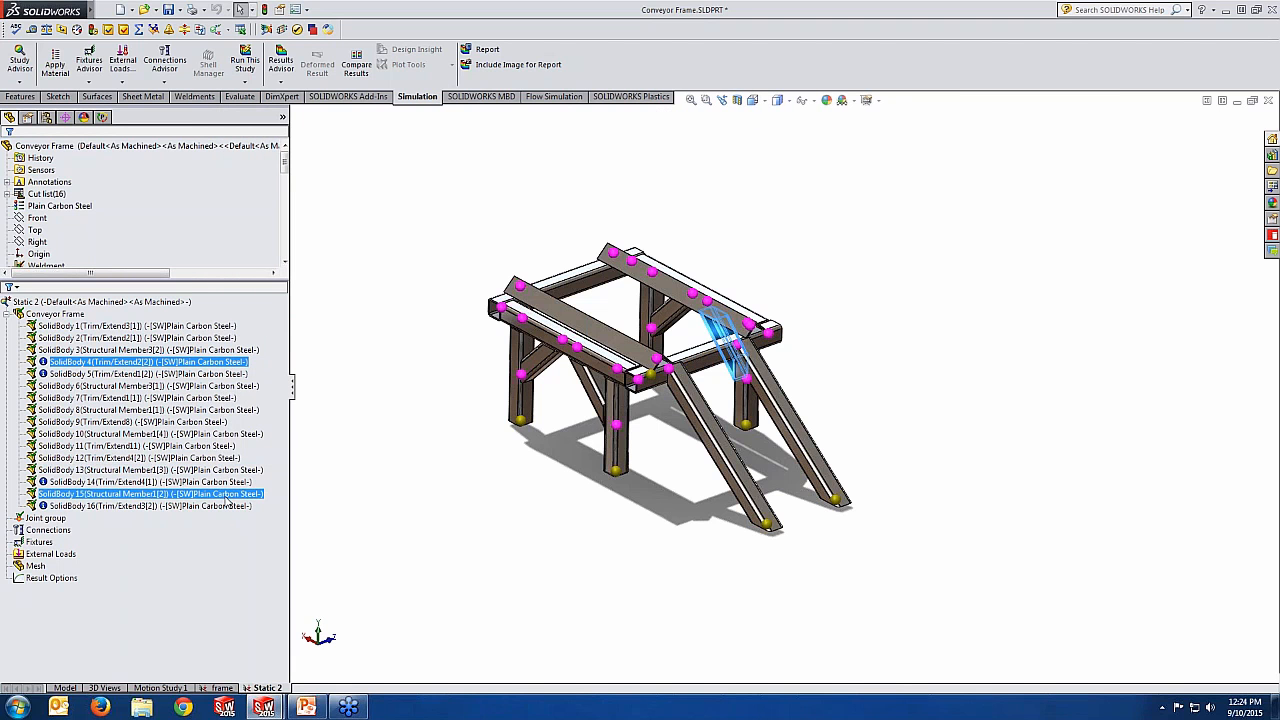
Review the material choices available for all bodies of the conveyor frame, and leave without applying one
{"action": "left_click", "coordinate": [57, 304]}
{"action": "right_click", "coordinate": [58, 311]}
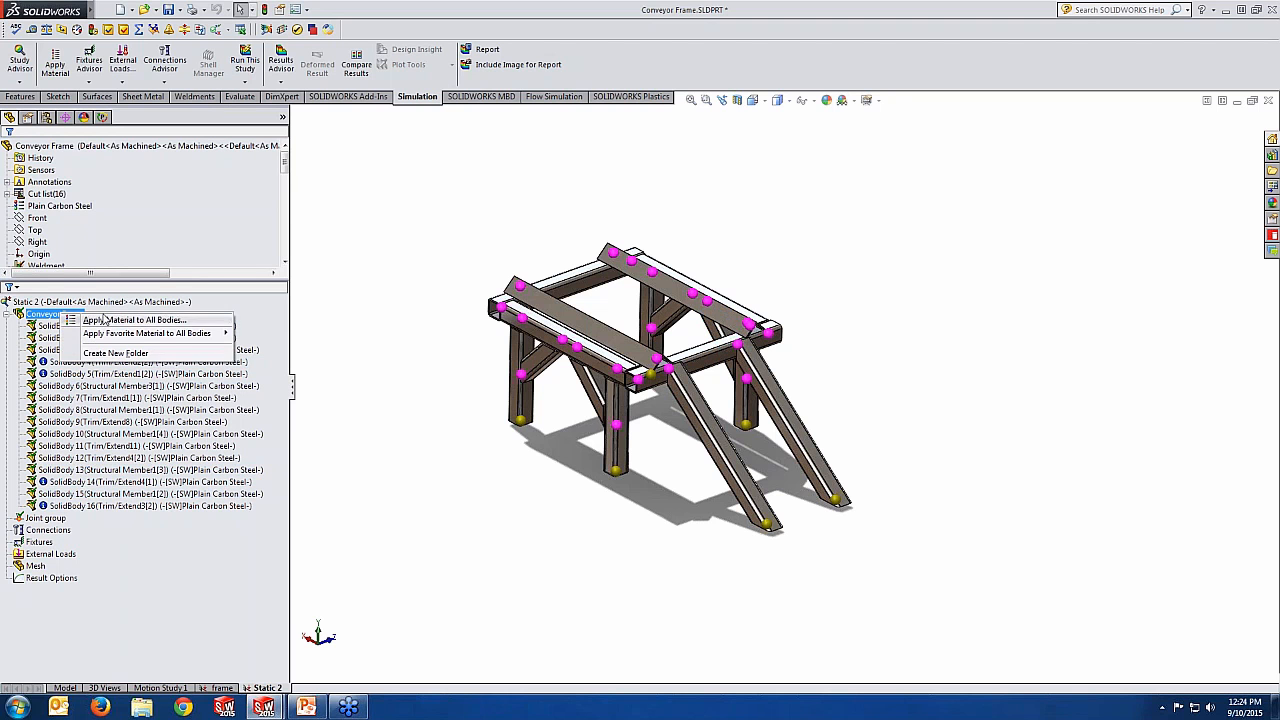
{"action": "left_click", "coordinate": [106, 325]}
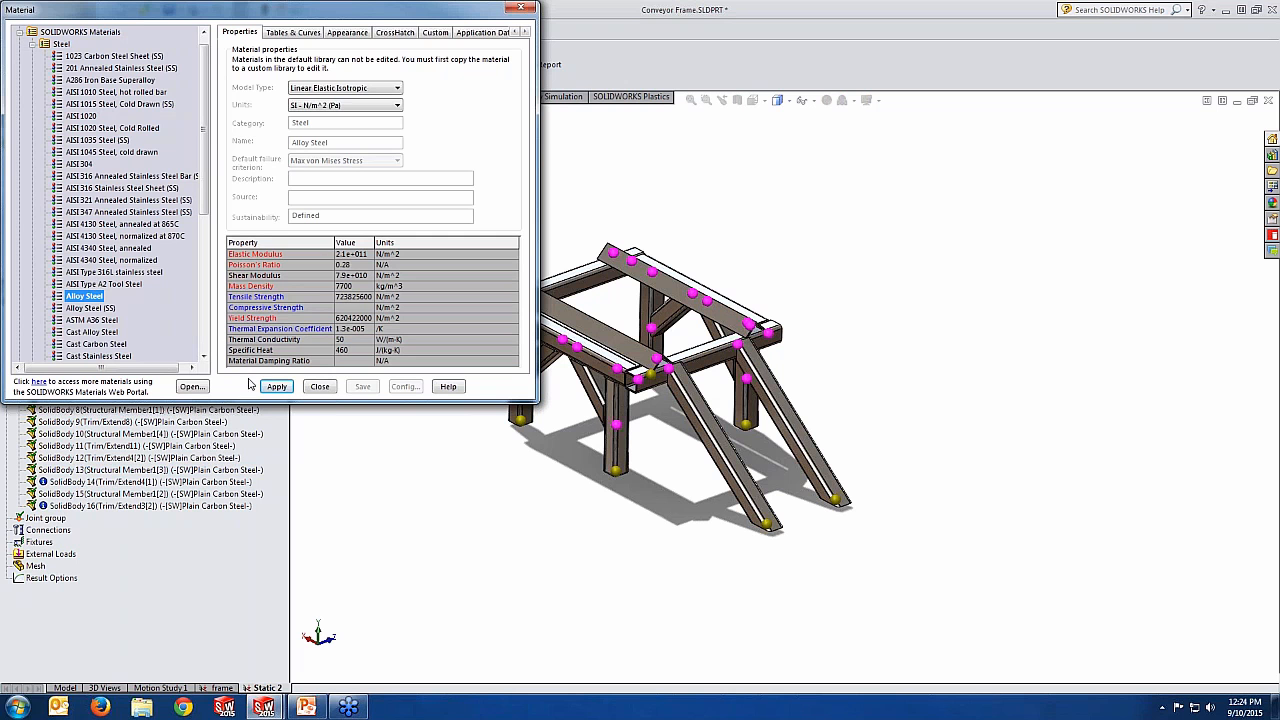
{"action": "left_click", "coordinate": [326, 389]}
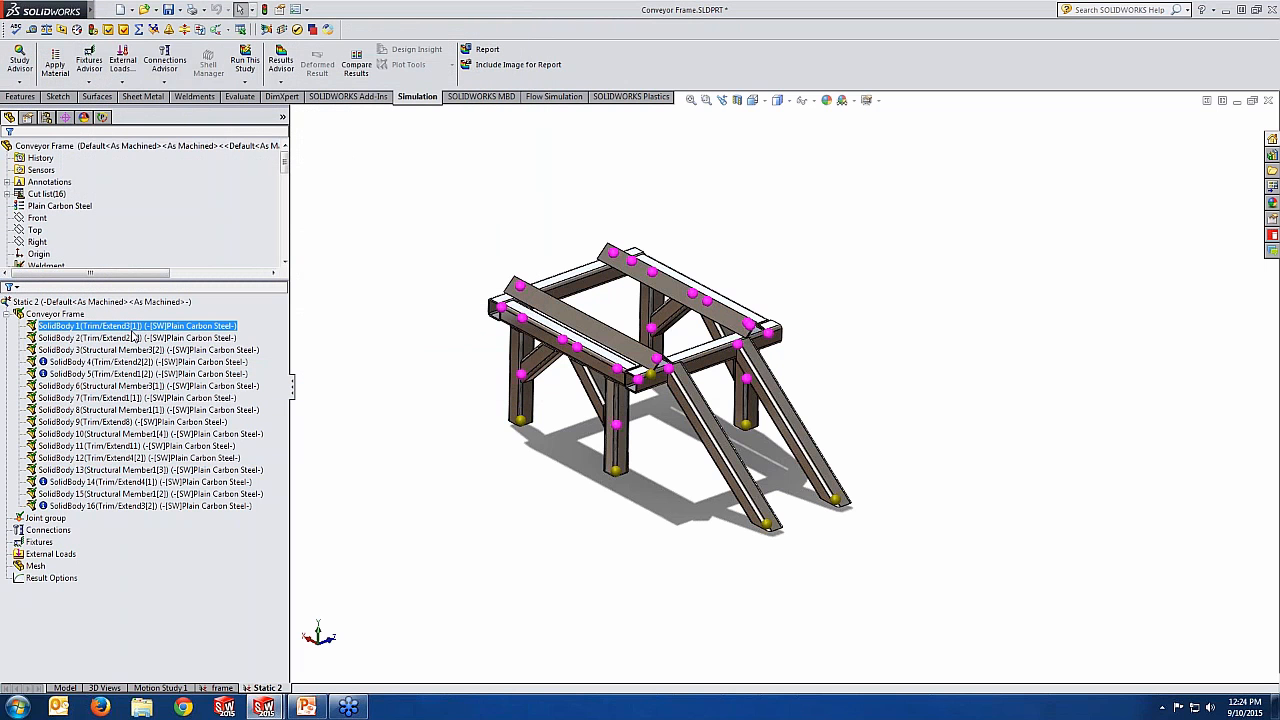
Highlight SolidBody 1 through SolidBody 8 on the frame, clear the selection, and check the beam note on SolidBody 16
{"action": "left_click", "coordinate": [133, 398], "text": "shift"}
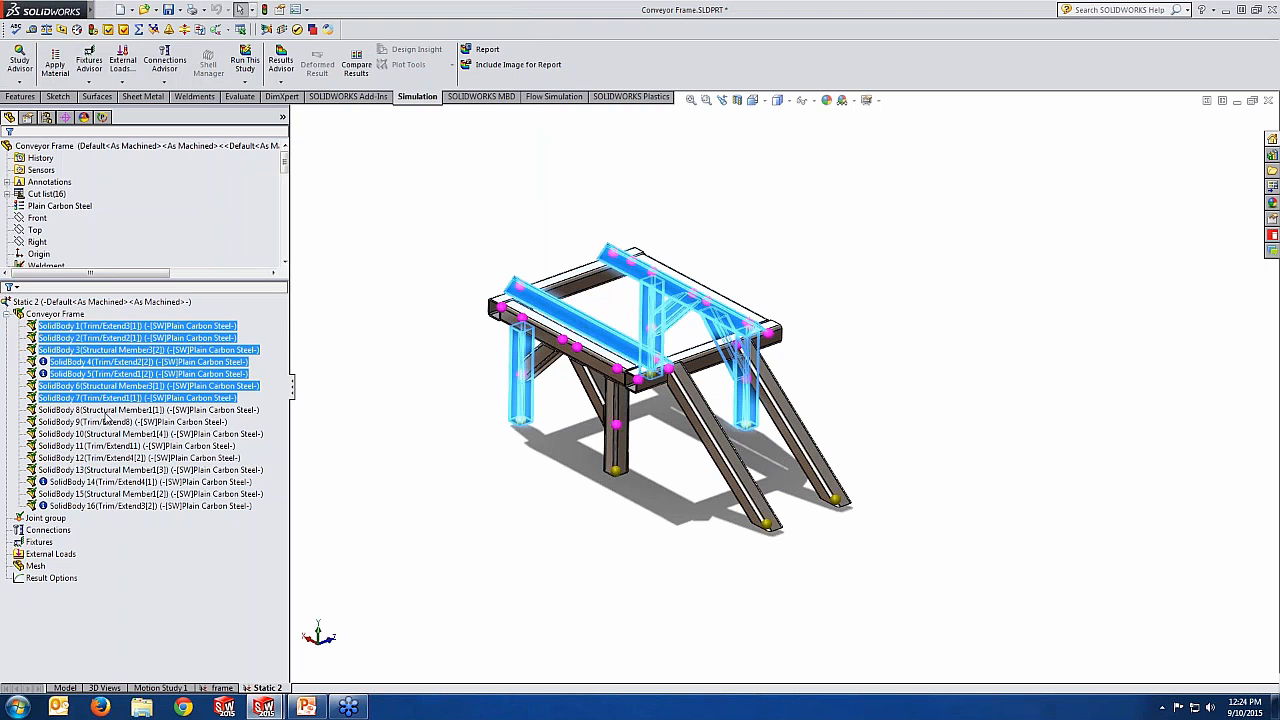
{"action": "left_click", "coordinate": [106, 410], "text": "shift"}
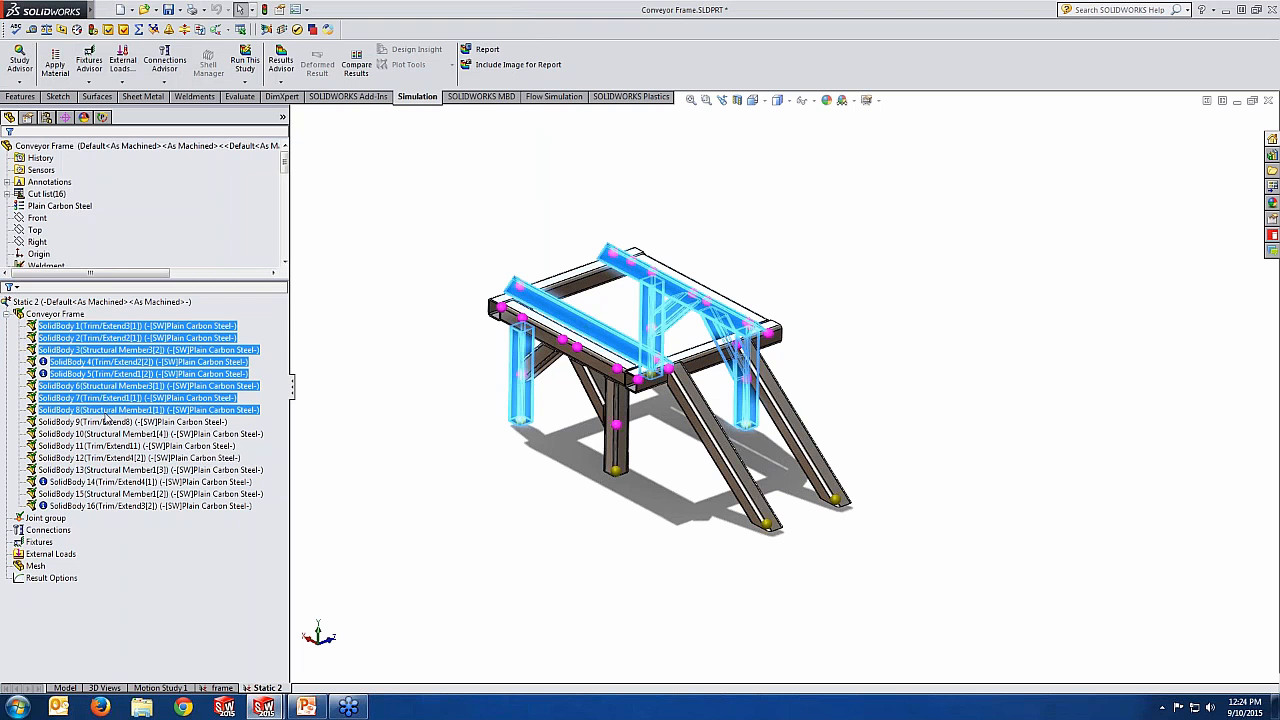
{"action": "left_click", "coordinate": [394, 423]}
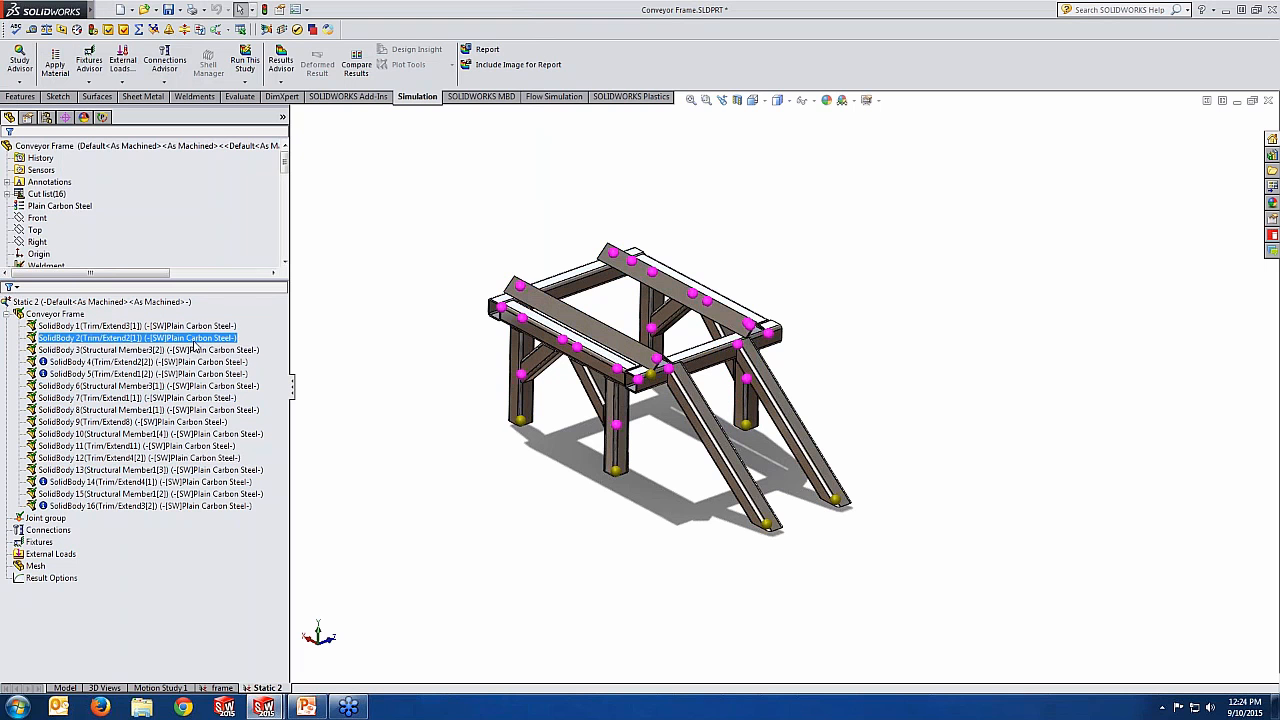
{"action": "left_click", "coordinate": [198, 457]}
{"action": "left_click", "coordinate": [196, 507]}
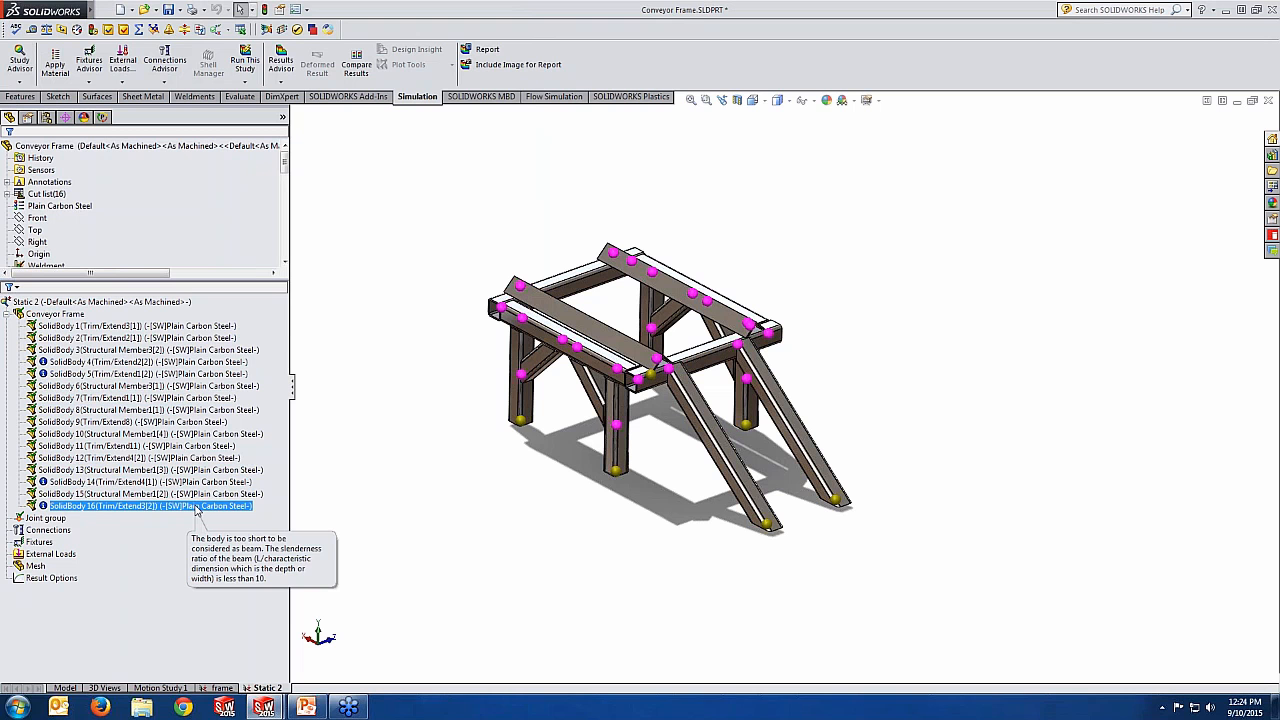
{"action": "left_click", "coordinate": [377, 417]}
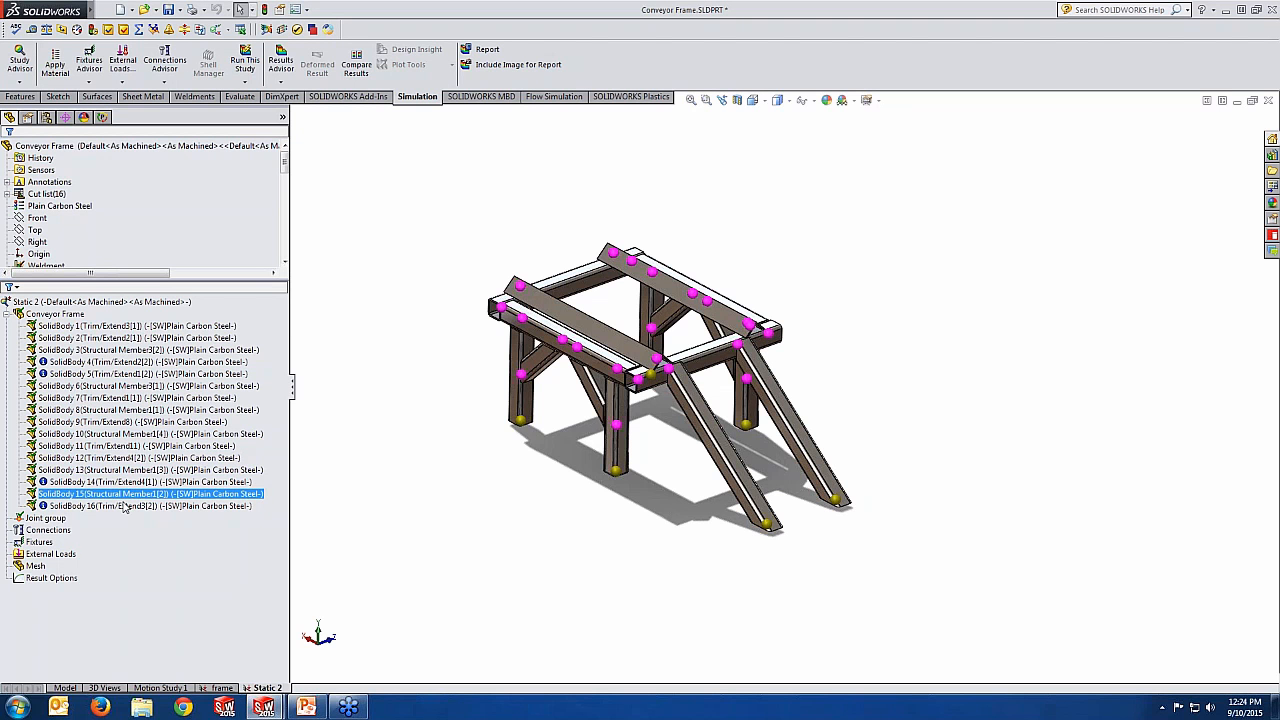
Edit the joint group with all beams included and calculate the joints
{"action": "left_click", "coordinate": [58, 529]}
{"action": "left_click", "coordinate": [52, 519]}
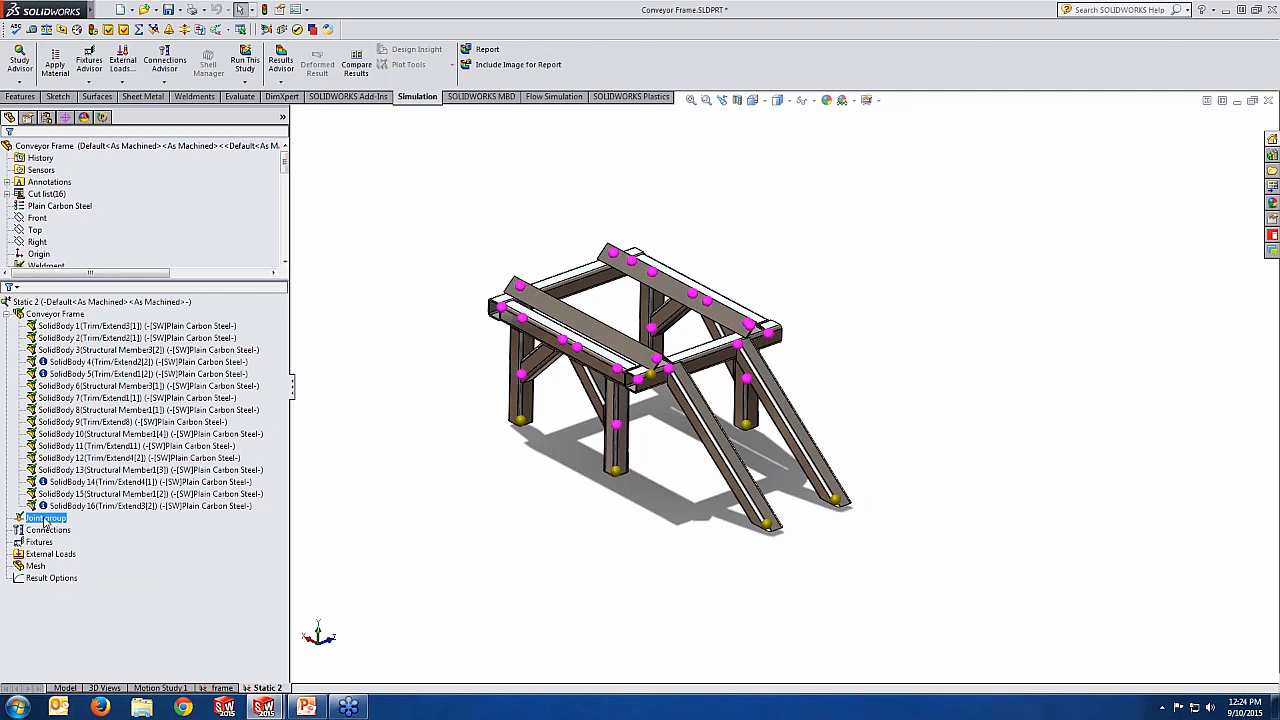
{"action": "right_click", "coordinate": [46, 522]}
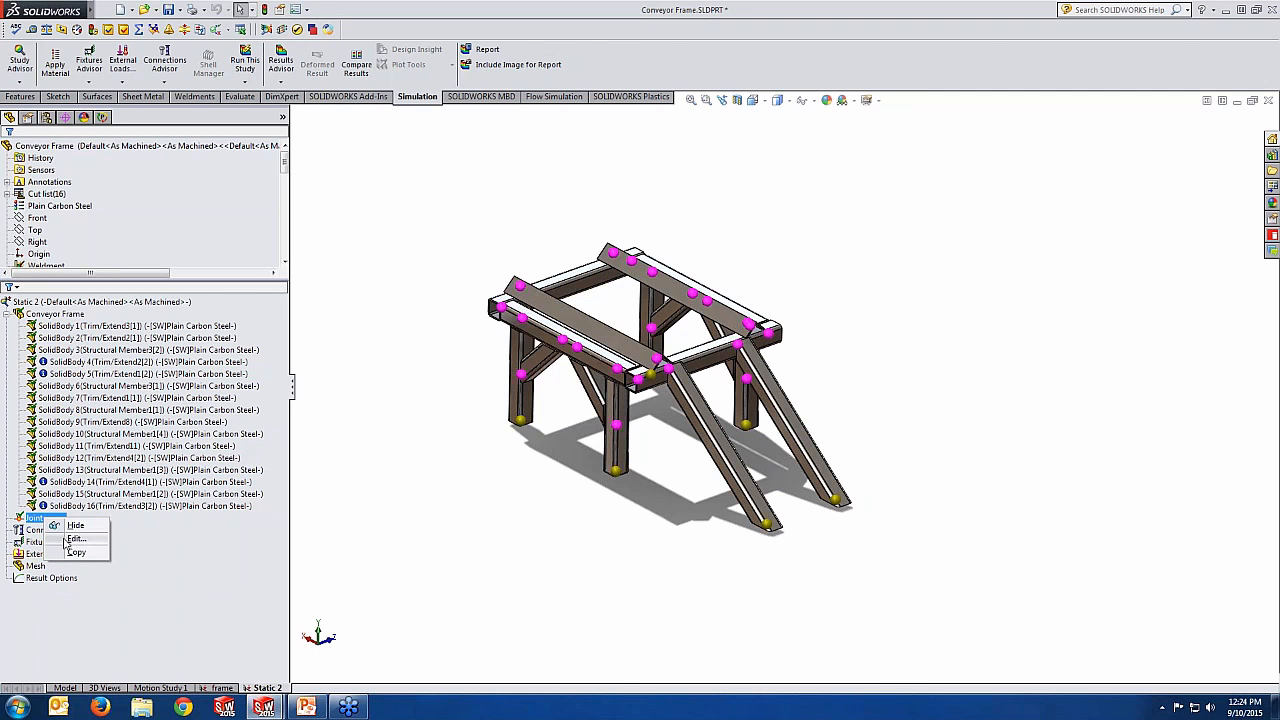
{"action": "left_click", "coordinate": [70, 540]}
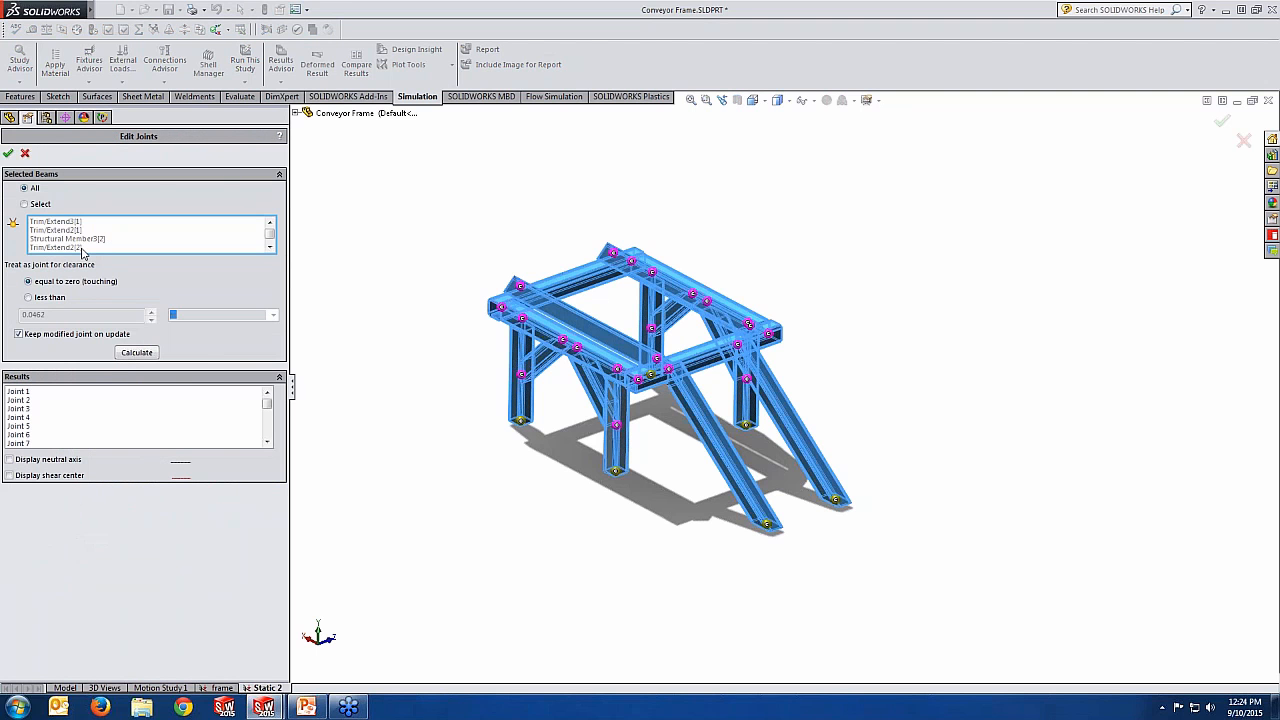
{"action": "left_click", "coordinate": [24, 204]}
{"action": "left_click", "coordinate": [93, 240]}
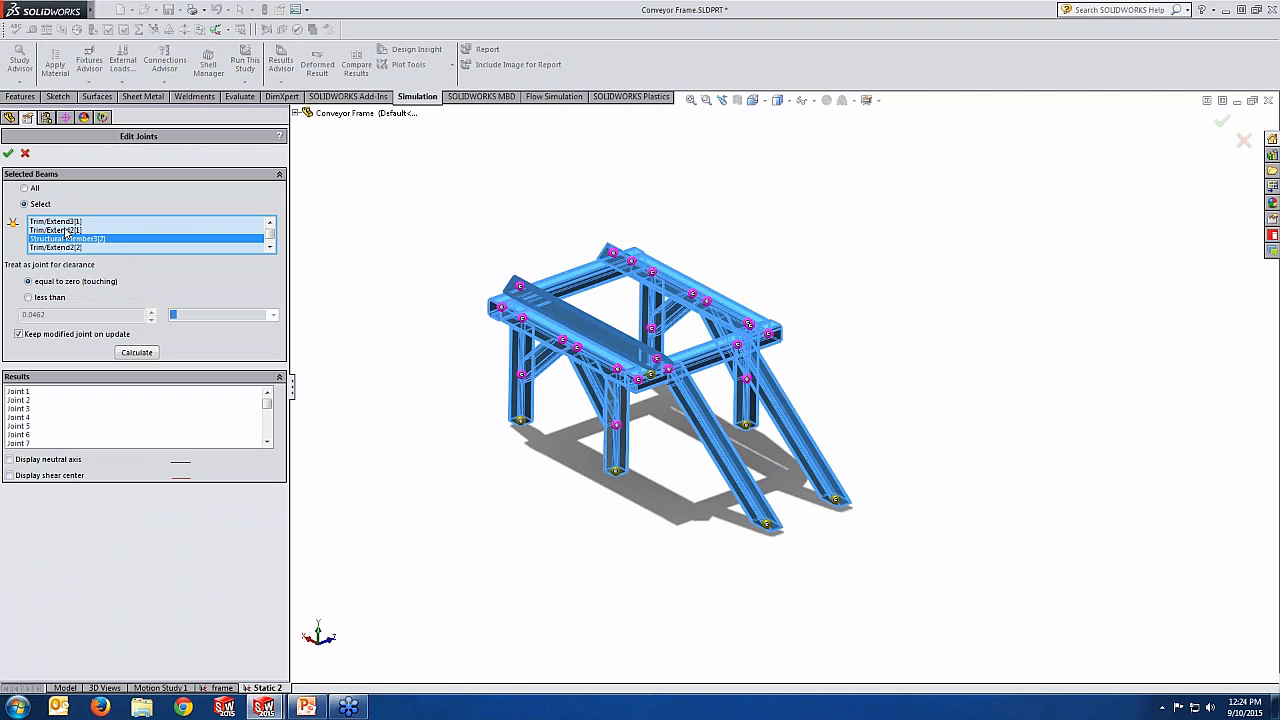
{"action": "left_click", "coordinate": [33, 189]}
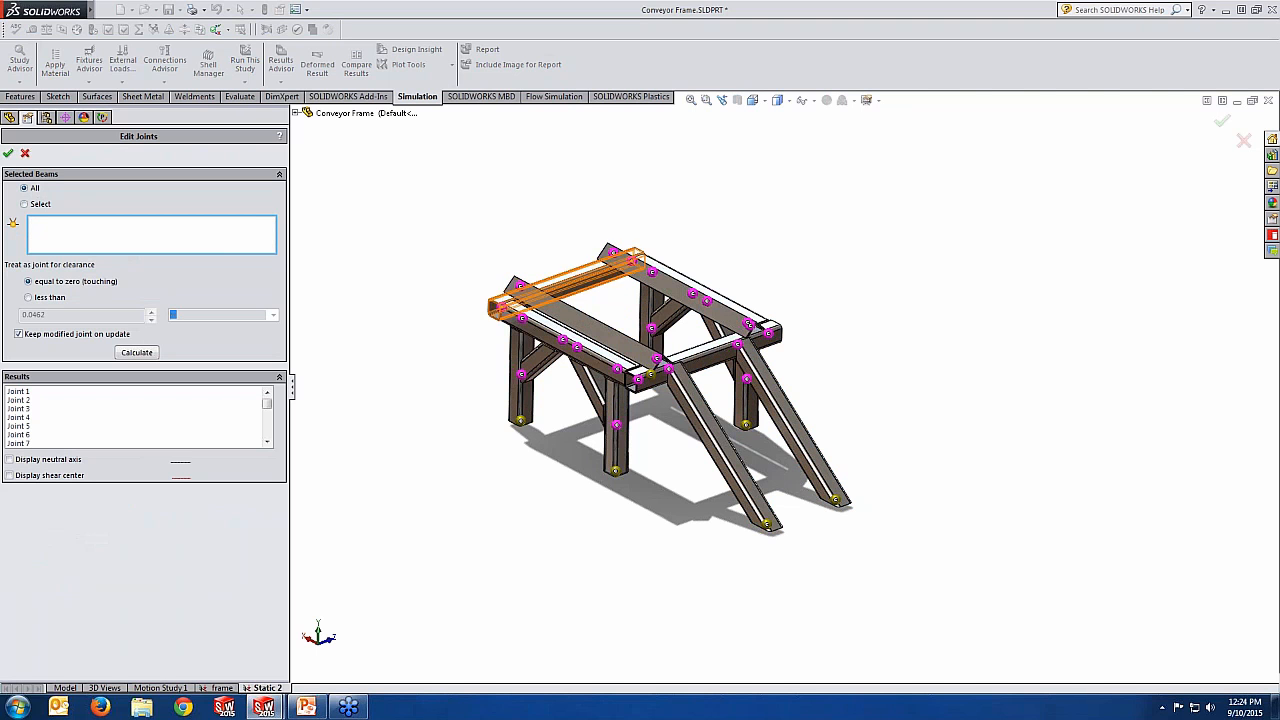
{"action": "left_click", "coordinate": [135, 352]}
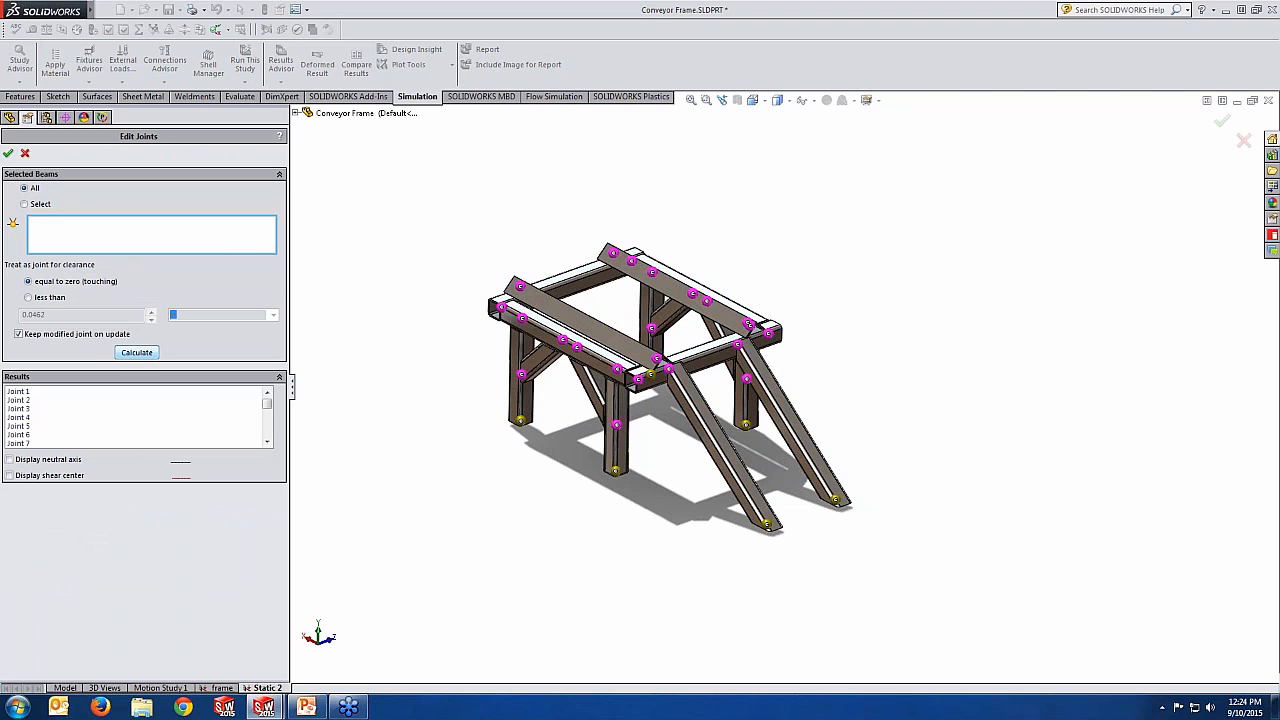
Step through the calculated joints from Joint 1 to Joint 7 and examine their locations on the frame's upper tubes and legs
{"action": "left_click", "coordinate": [20, 391]}
{"action": "left_click", "coordinate": [20, 400]}
{"action": "left_click", "coordinate": [20, 409]}
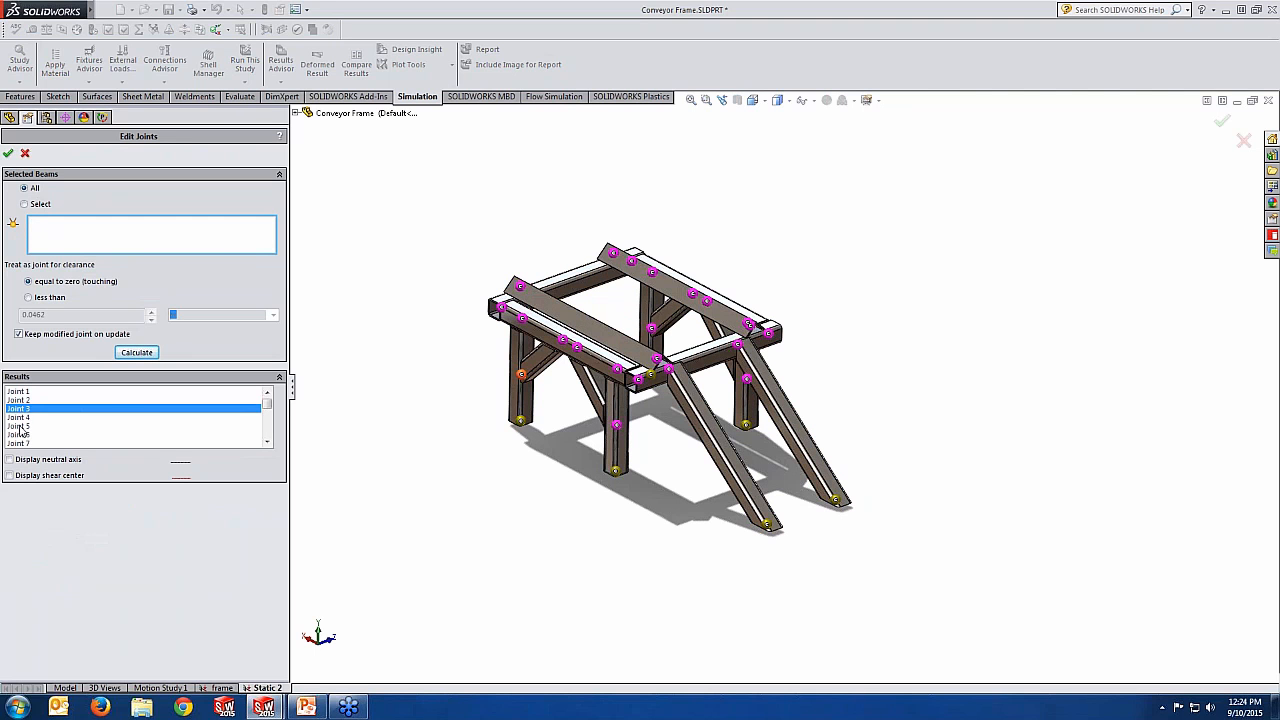
{"action": "left_click", "coordinate": [20, 426]}
{"action": "left_click", "coordinate": [21, 435]}
{"action": "left_click", "coordinate": [20, 443]}
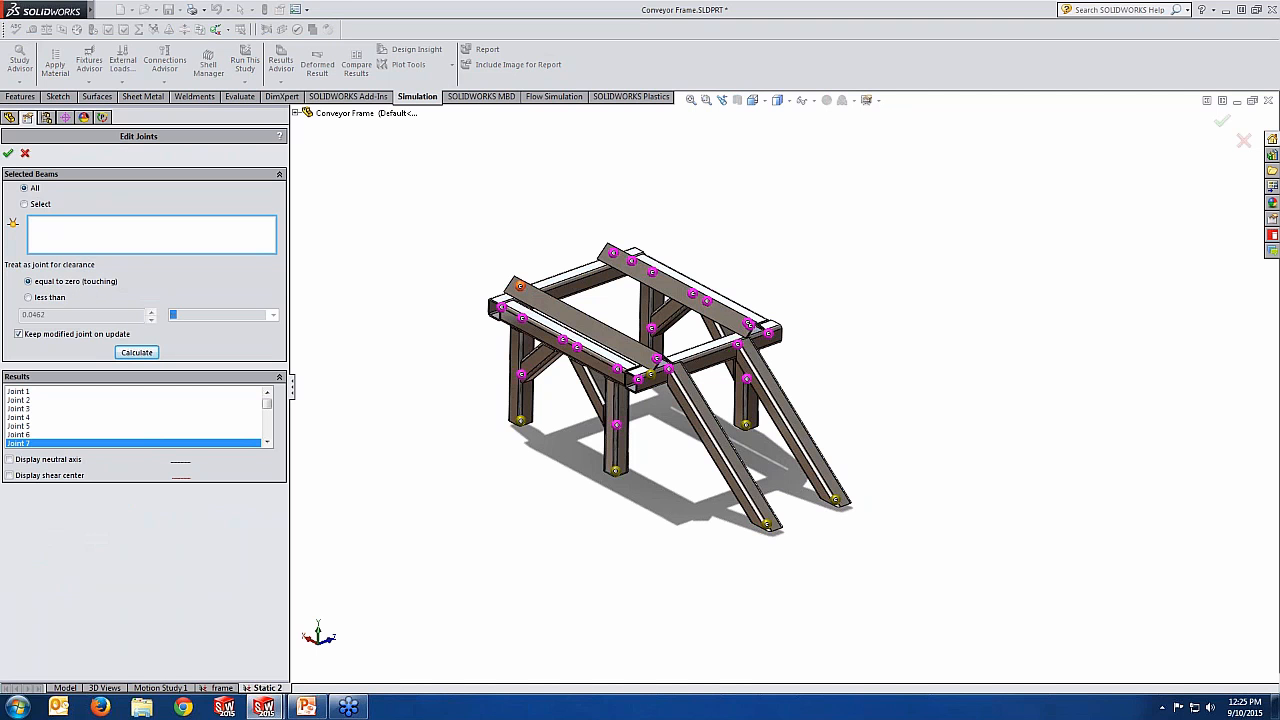
{"action": "scroll", "coordinate": [504, 309], "scroll_direction": "down", "scroll_amount": 7}
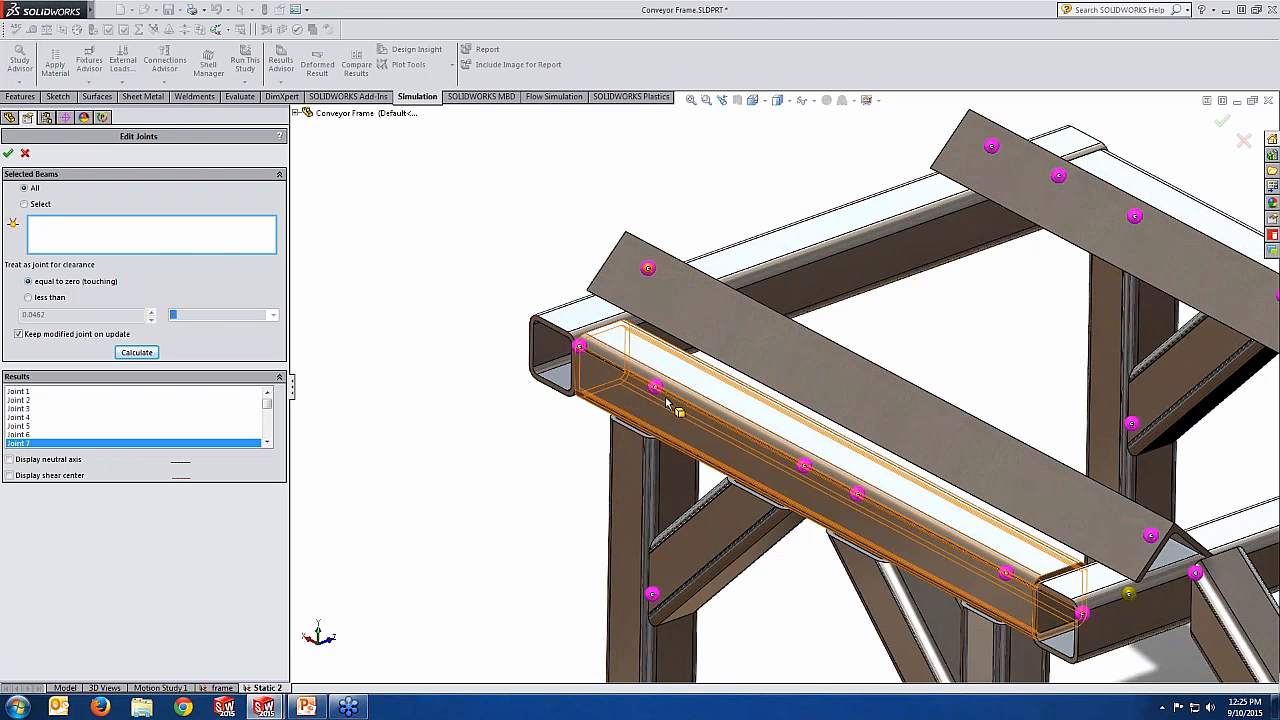
{"action": "scroll", "coordinate": [668, 402], "scroll_direction": "up", "scroll_amount": 5}
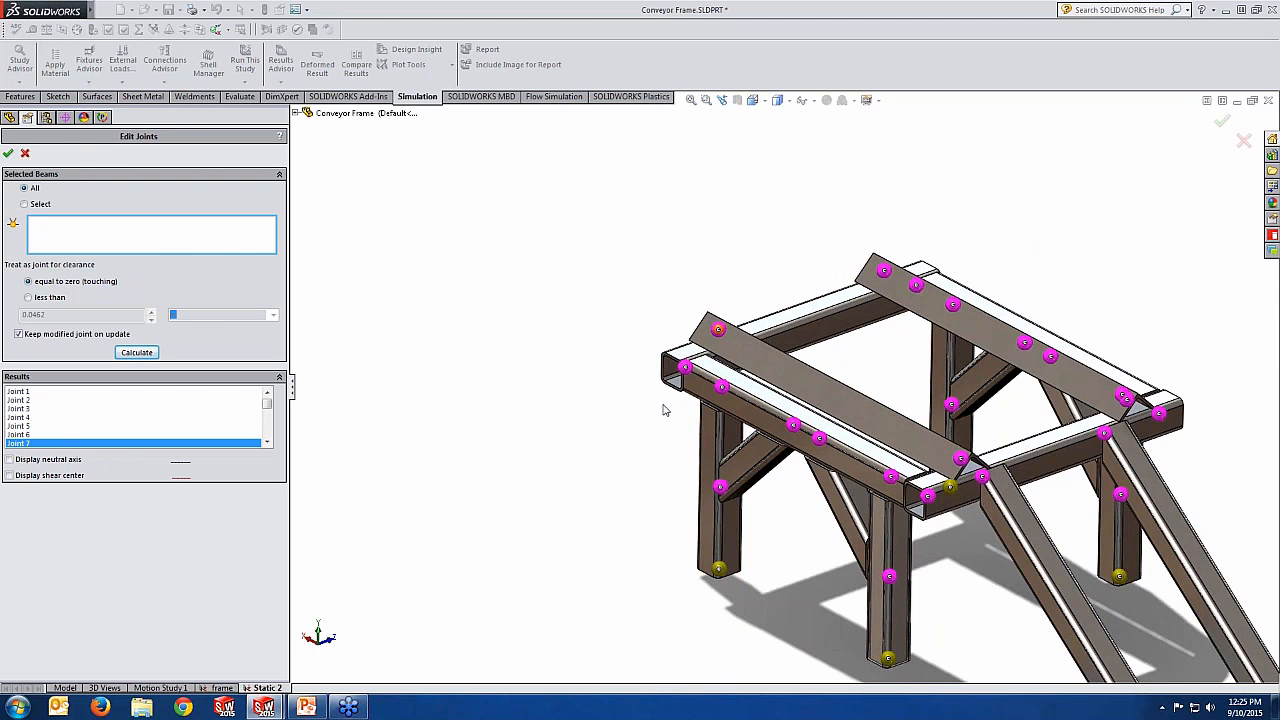
Try calculating the joints with a less-than clearance of 0.0462, accepting the loss of the existing joint calculations
{"action": "scroll", "coordinate": [668, 402], "scroll_direction": "down", "scroll_amount": 3}
{"action": "scroll", "coordinate": [668, 402], "scroll_direction": "up", "scroll_amount": 4}
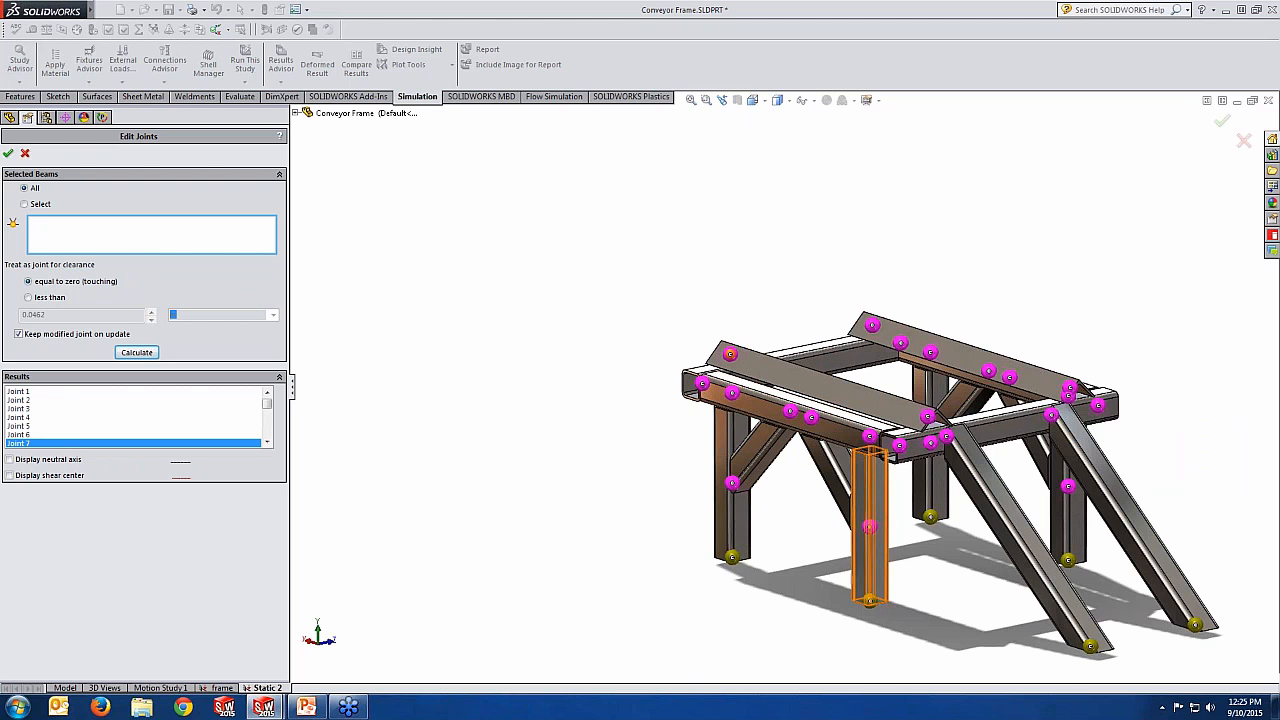
{"action": "scroll", "coordinate": [977, 506], "scroll_direction": "up", "scroll_amount": 1}
{"action": "scroll", "coordinate": [977, 506], "scroll_direction": "down", "scroll_amount": 2}
{"action": "middle_click_drag", "start_coordinate": [977, 506], "coordinate": [908, 485]}
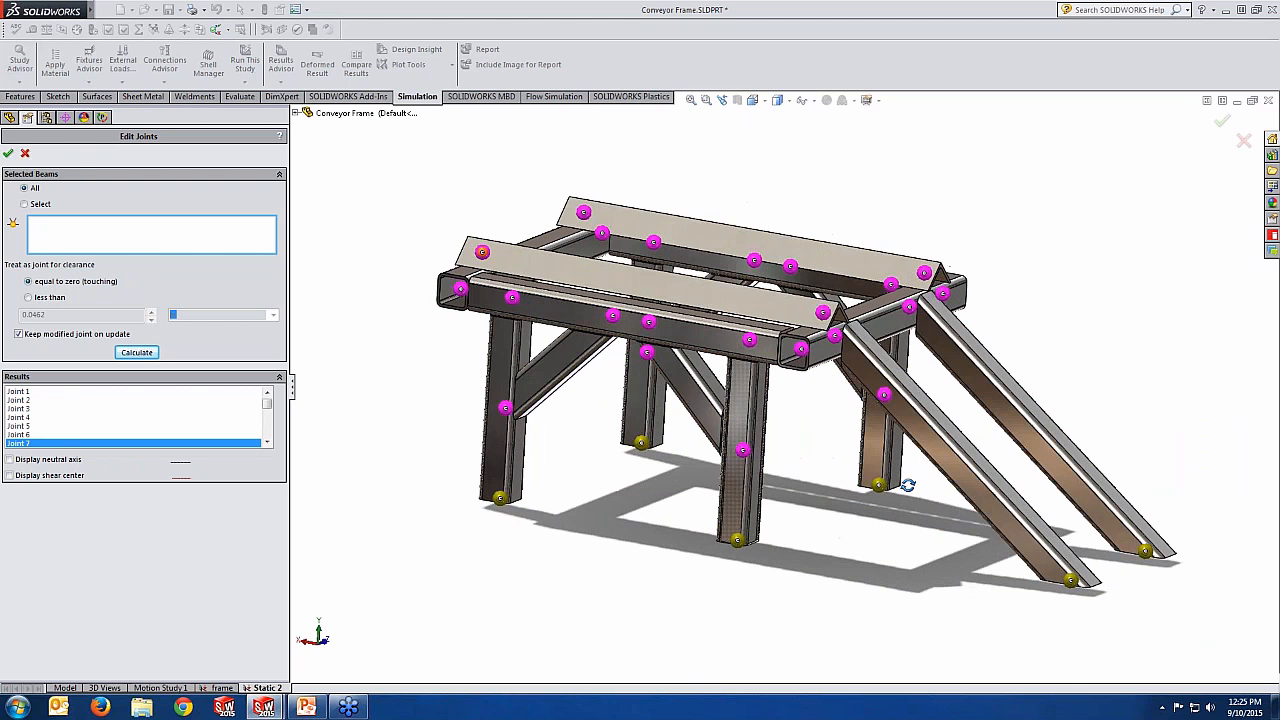
{"action": "left_click", "coordinate": [50, 297]}
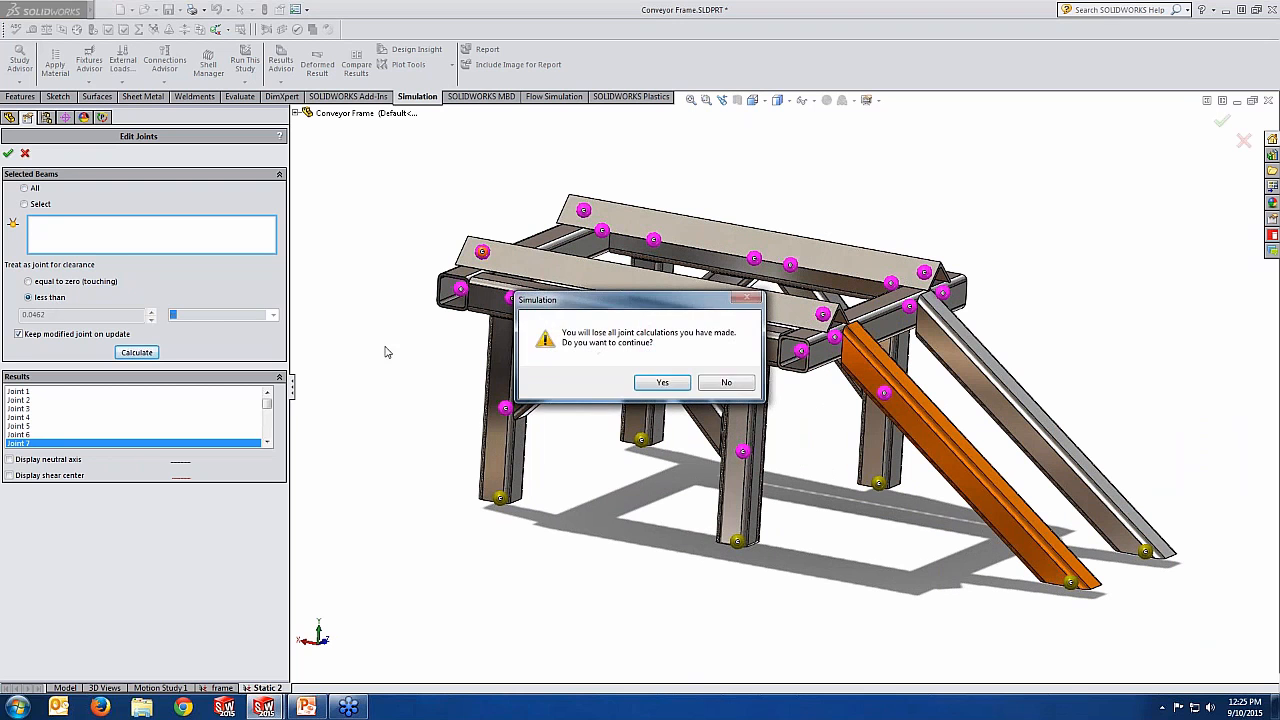
{"action": "left_click", "coordinate": [664, 383]}
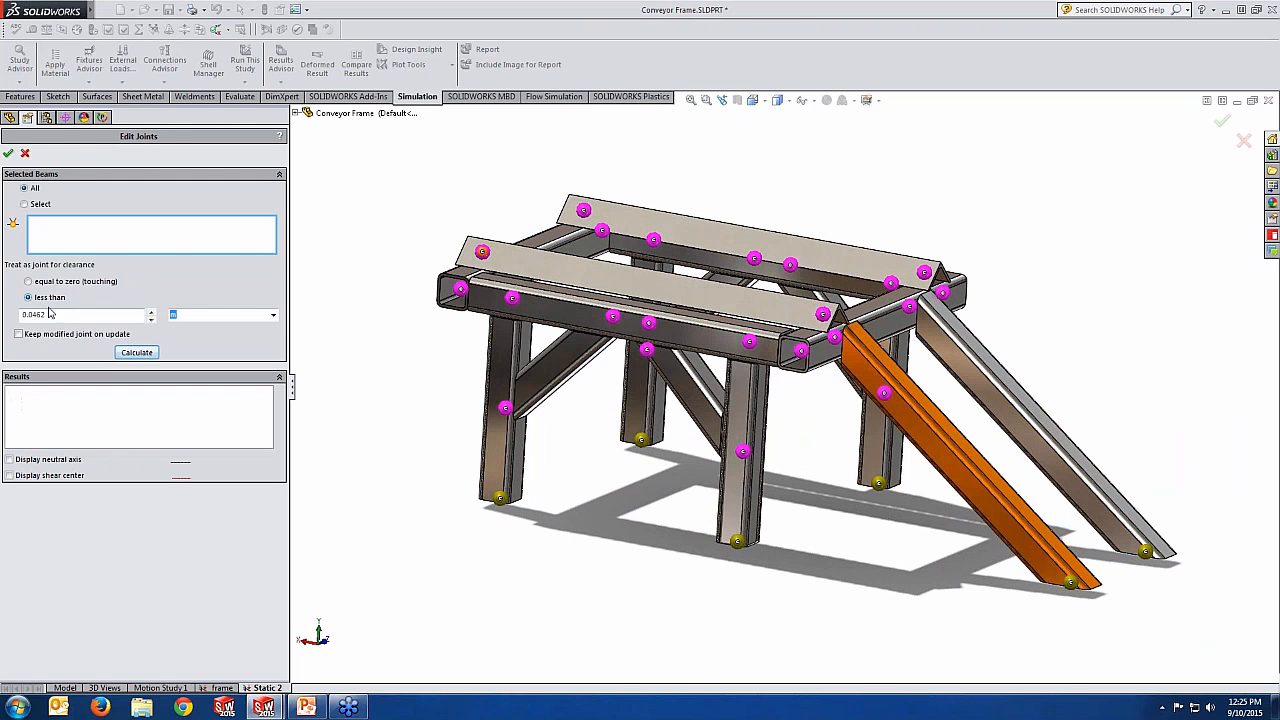
{"action": "left_click_drag", "start_coordinate": [55, 315], "coordinate": [8, 315]}
{"action": "left_click", "coordinate": [136, 353]}
Examine the recalculated joints around the open tube ends and upper rails, and discard the joint edits
{"action": "middle_click_drag", "start_coordinate": [520, 308], "coordinate": [526, 375]}
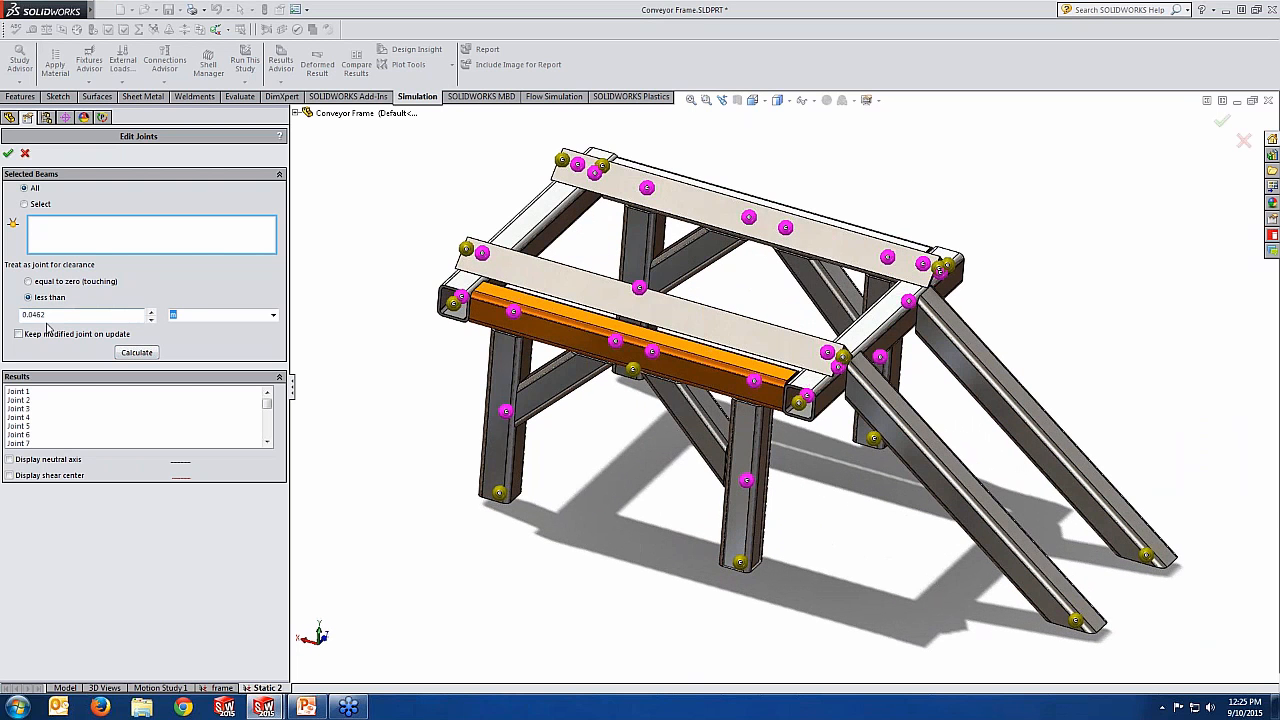
{"action": "scroll", "coordinate": [446, 329], "scroll_direction": "down", "scroll_amount": 6}
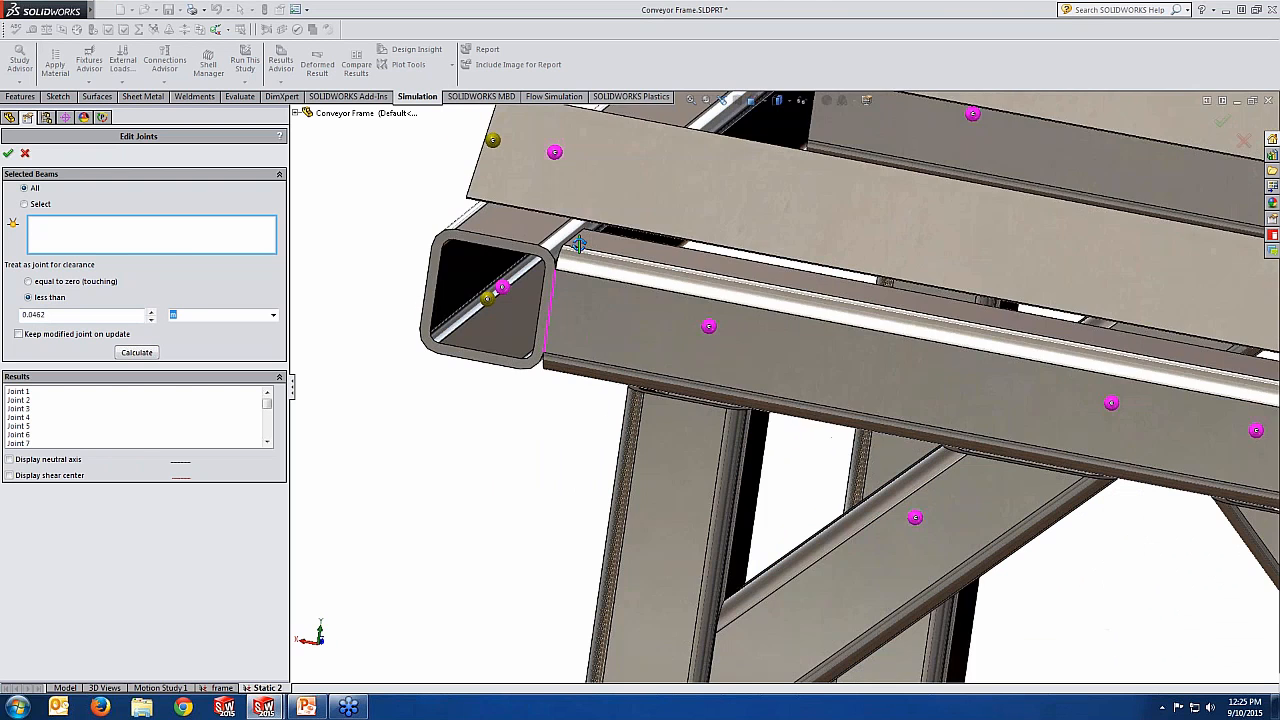
{"action": "middle_click_drag", "start_coordinate": [579, 244], "coordinate": [606, 264]}
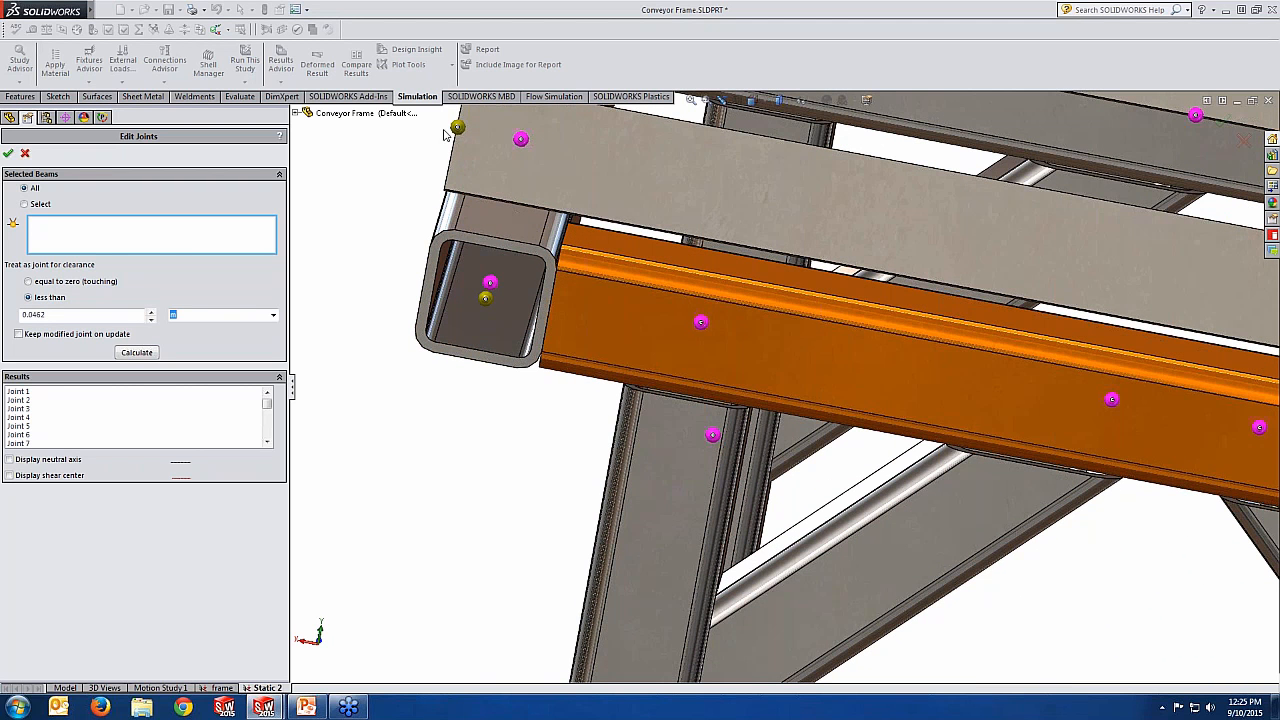
{"action": "middle_click_drag", "start_coordinate": [486, 286], "coordinate": [548, 270]}
{"action": "scroll", "coordinate": [548, 270], "scroll_direction": "up", "scroll_amount": 5}
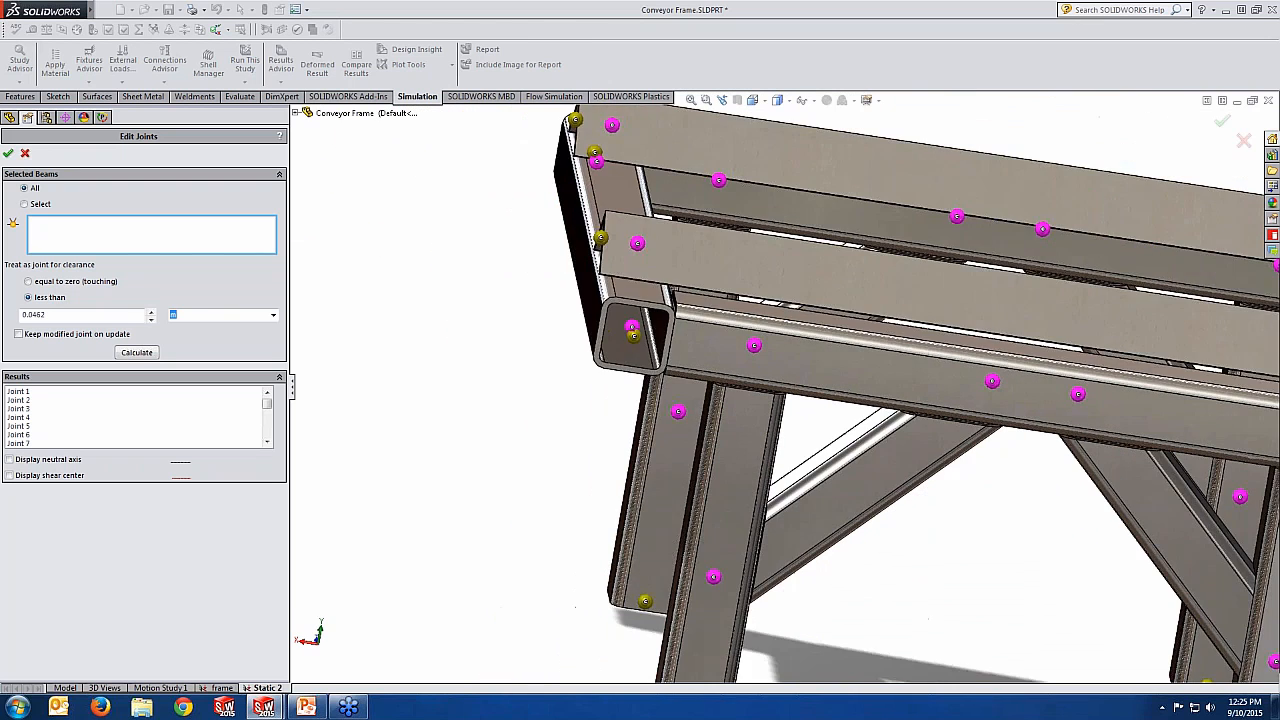
{"action": "scroll", "coordinate": [741, 305], "scroll_direction": "up", "scroll_amount": 3}
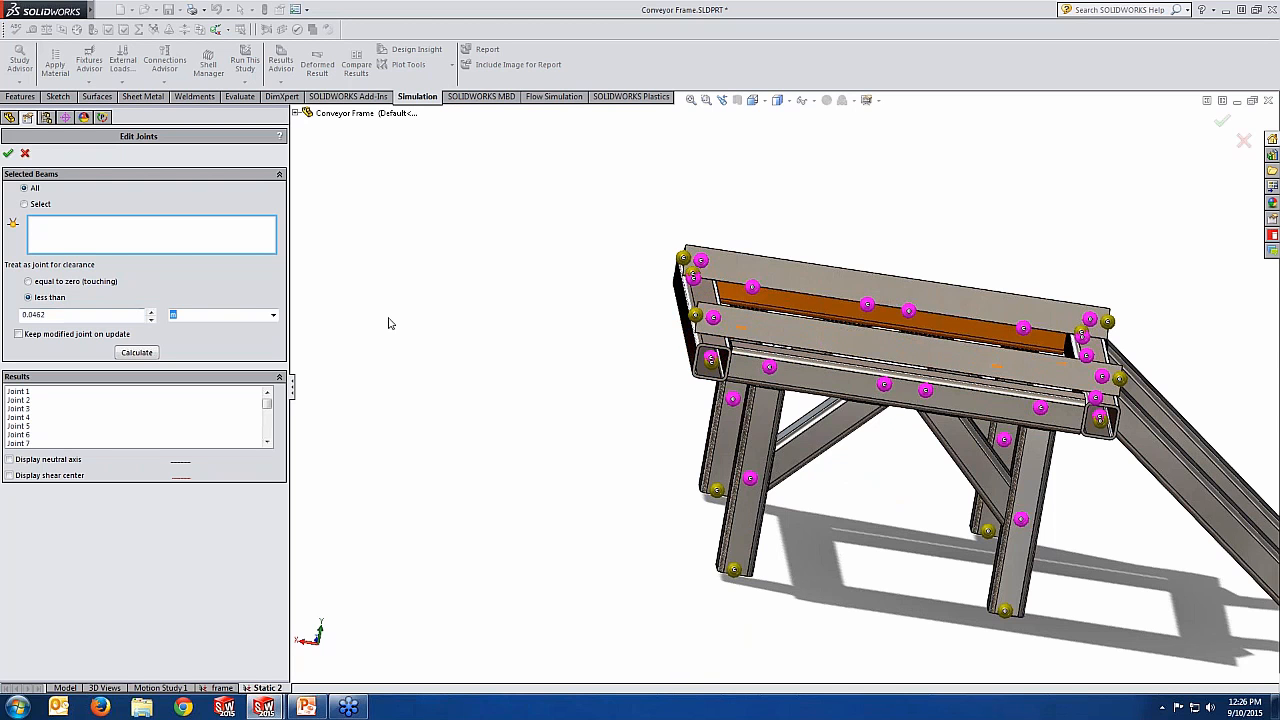
{"action": "left_click", "coordinate": [25, 154]}
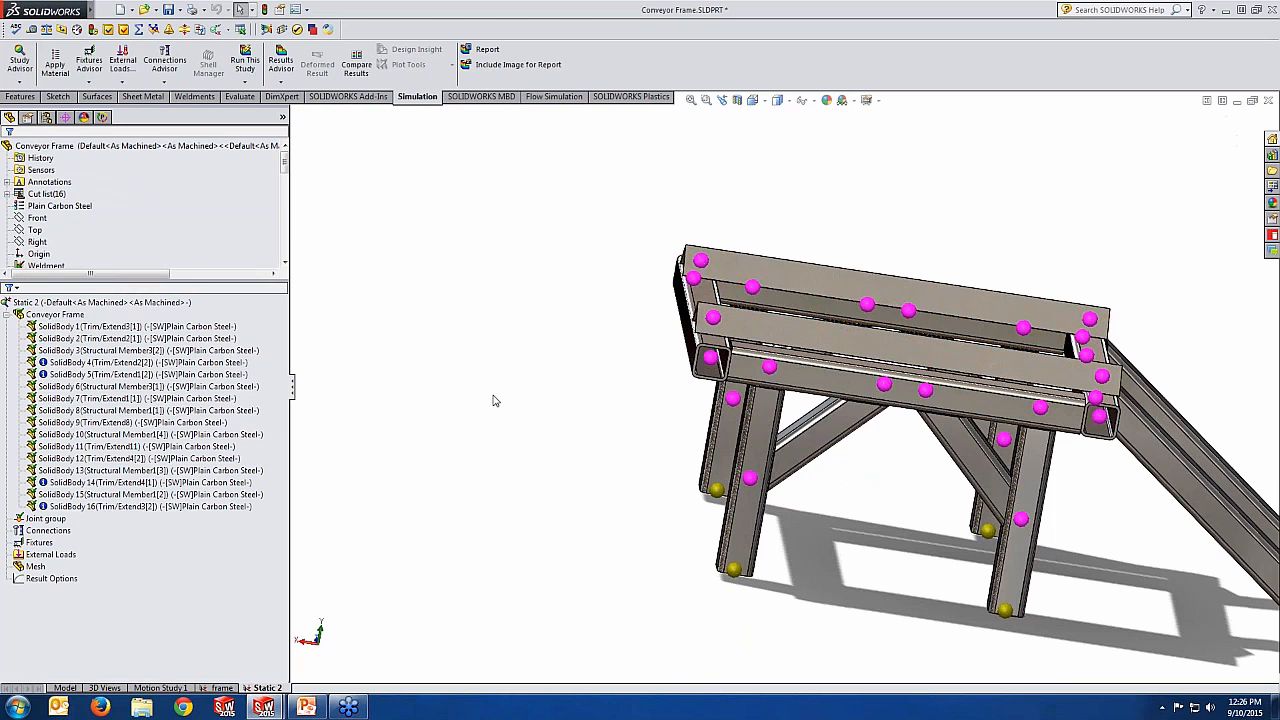
Open the beam definition of SolidBody 1, the front leg of the conveyor frame
{"action": "scroll", "coordinate": [637, 470], "scroll_direction": "up", "scroll_amount": 3}
{"action": "mouse_move", "coordinate": [638, 470]}
{"action": "middle_mouse_down"}
{"action": "mouse_move", "coordinate": [683, 452]}
{"action": "mouse_move", "coordinate": [657, 482]}
{"action": "middle_mouse_up"}
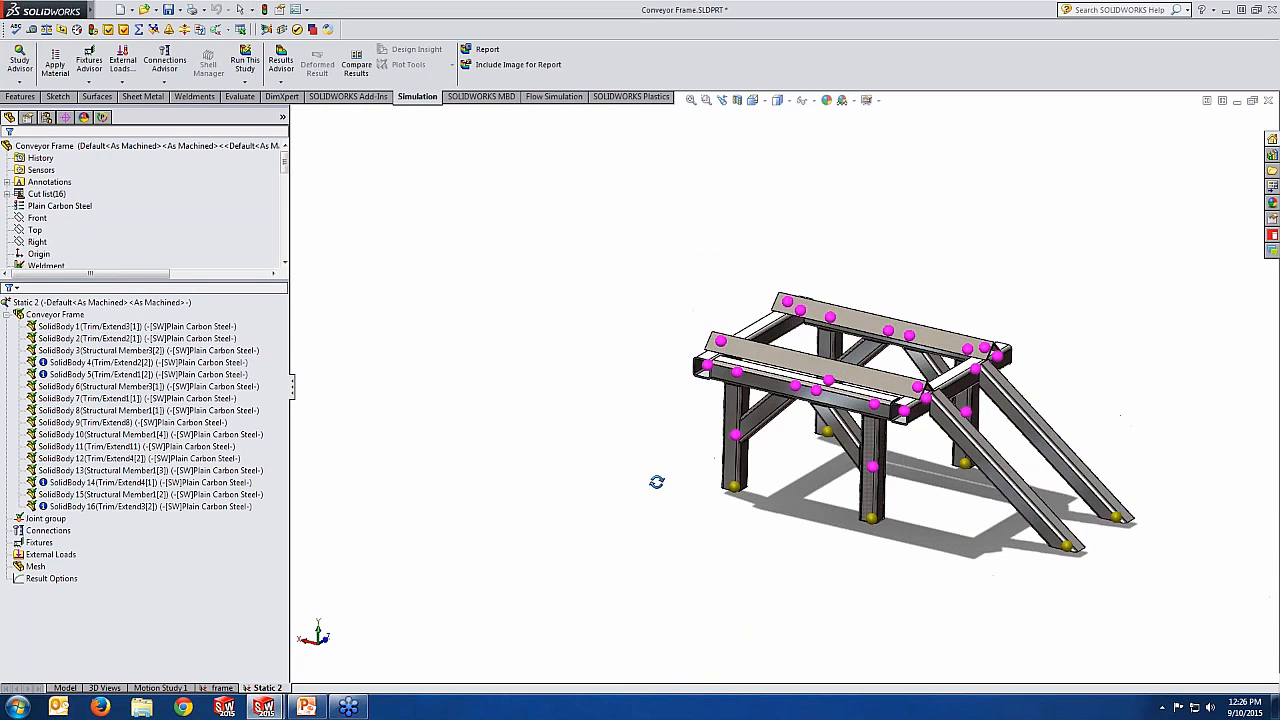
{"action": "scroll", "coordinate": [657, 482], "scroll_direction": "up", "scroll_amount": 3}
{"action": "scroll", "coordinate": [977, 497], "scroll_direction": "down", "scroll_amount": 2}
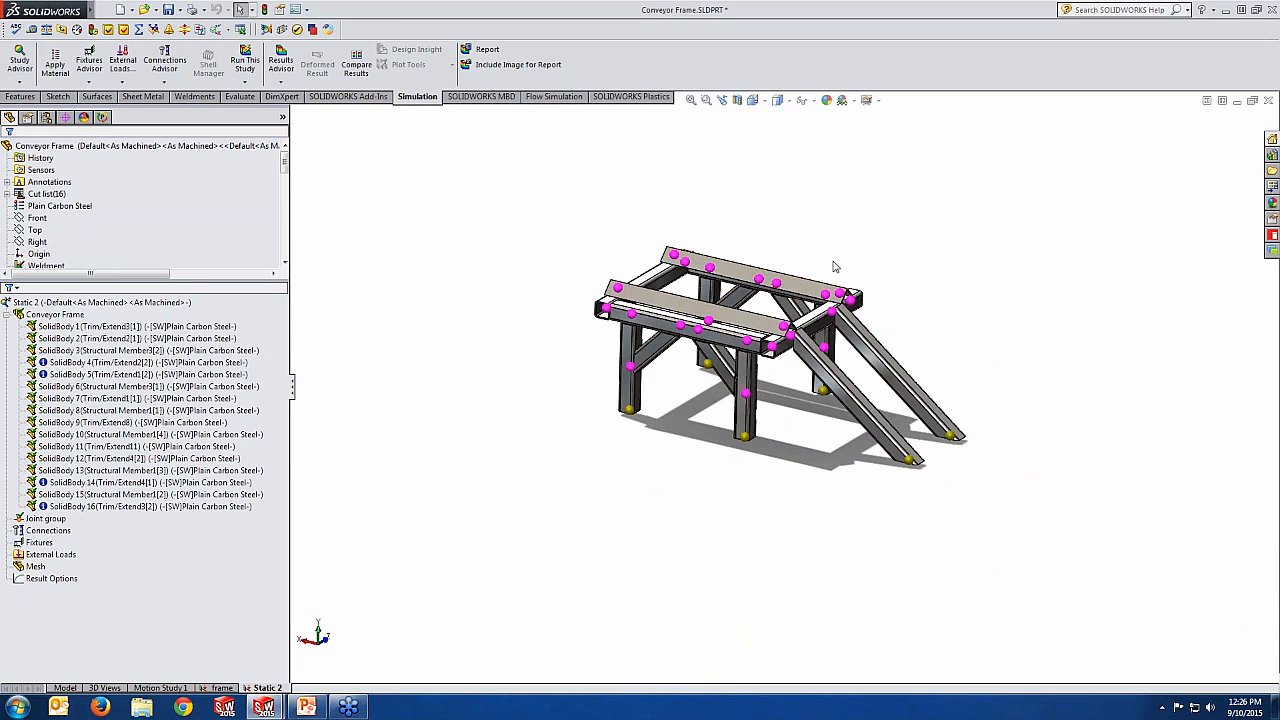
{"action": "scroll", "coordinate": [831, 266], "scroll_direction": "down", "scroll_amount": 2}
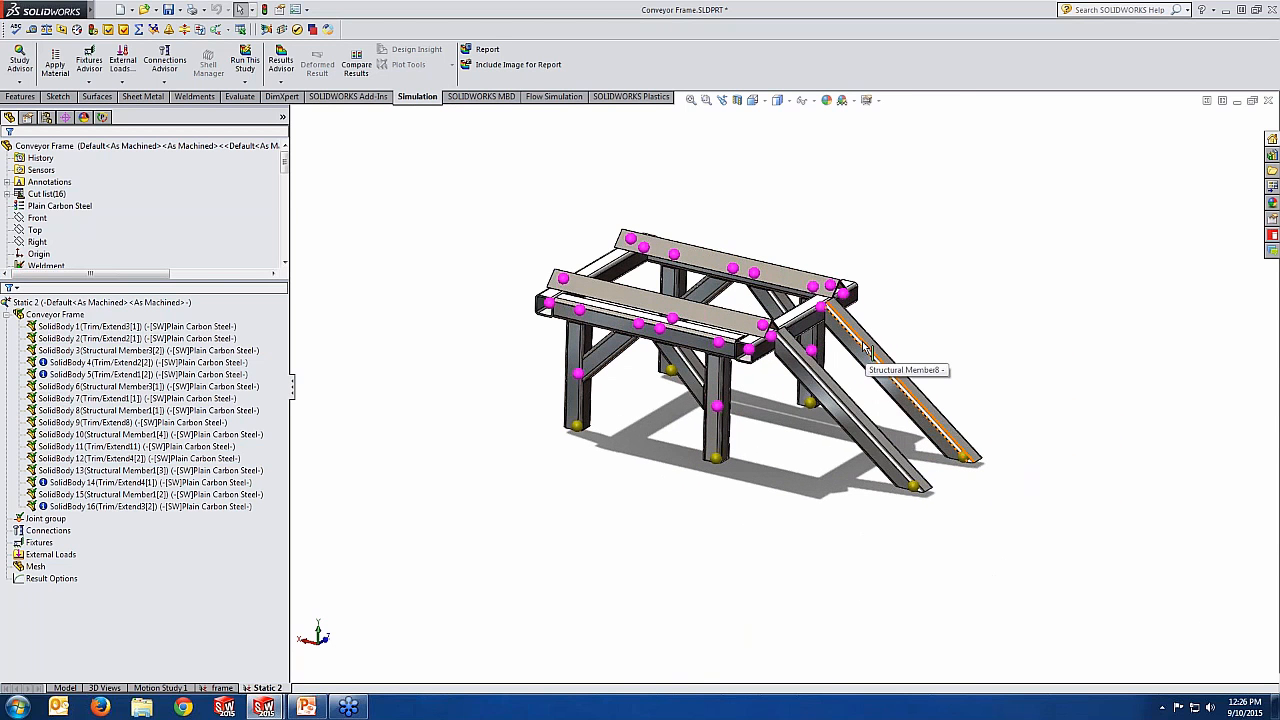
{"action": "left_click", "coordinate": [185, 338]}
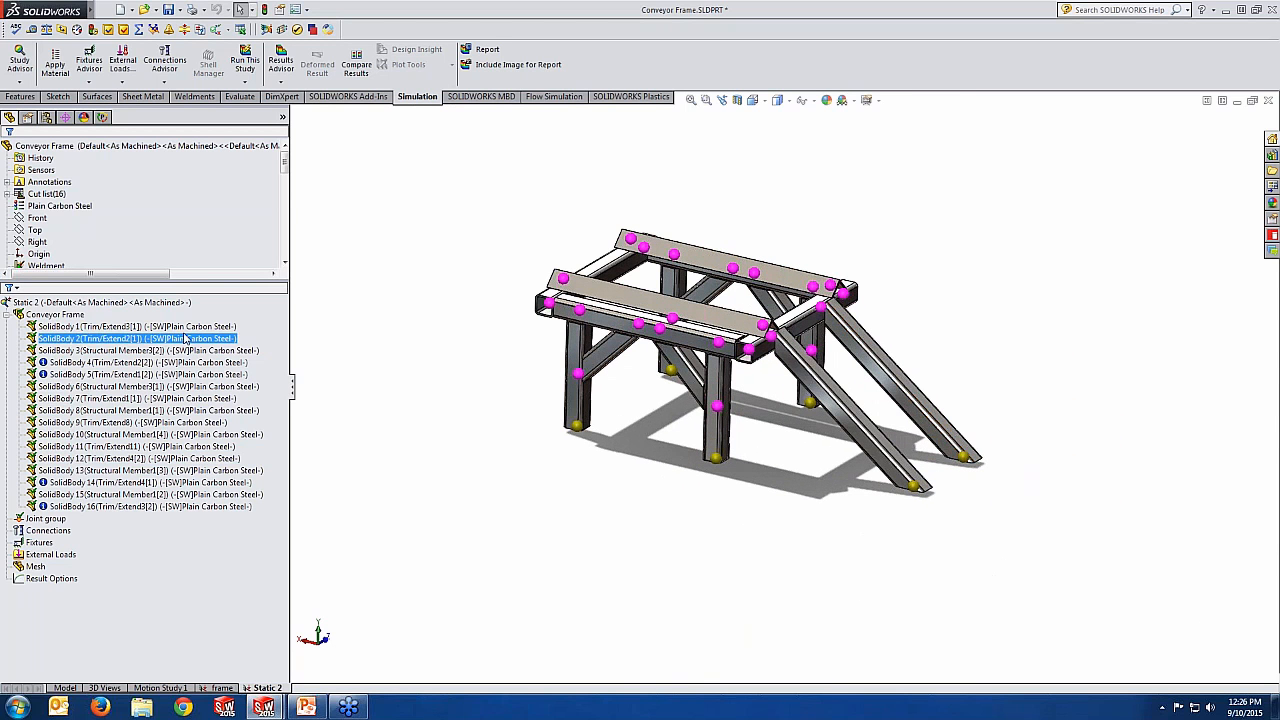
{"action": "key", "text": "Up"}
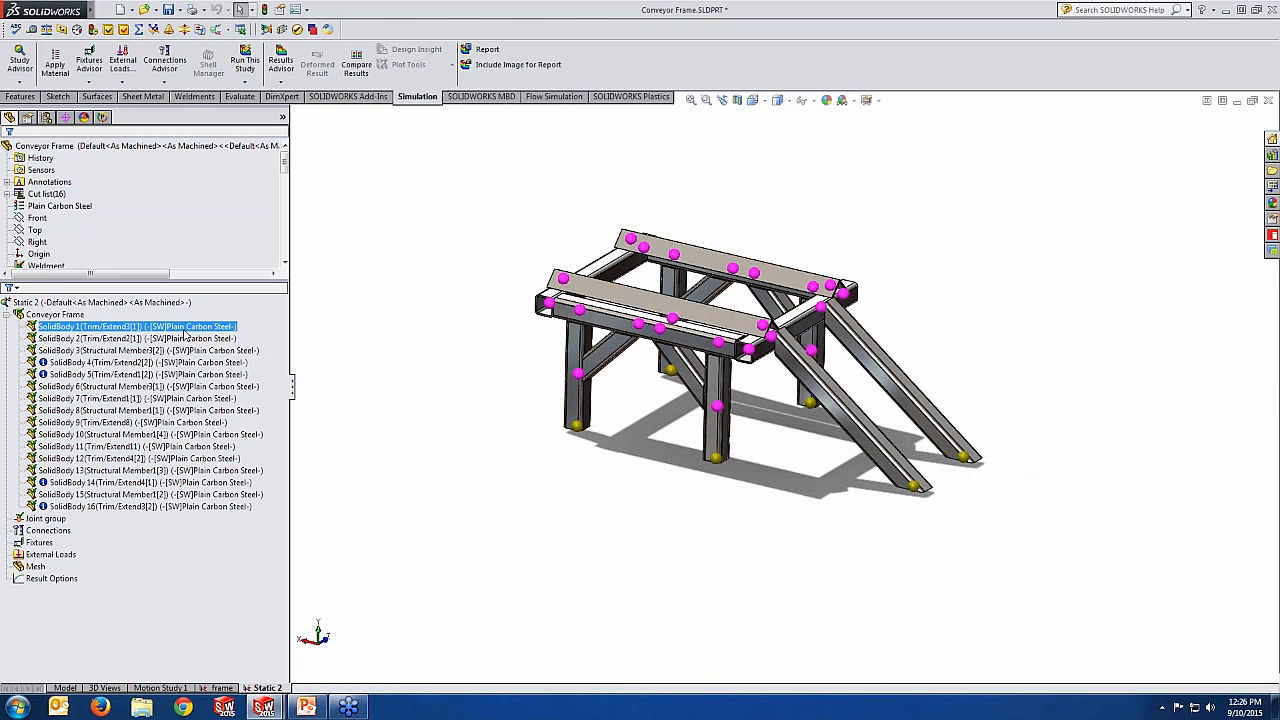
{"action": "right_click", "coordinate": [185, 335]}
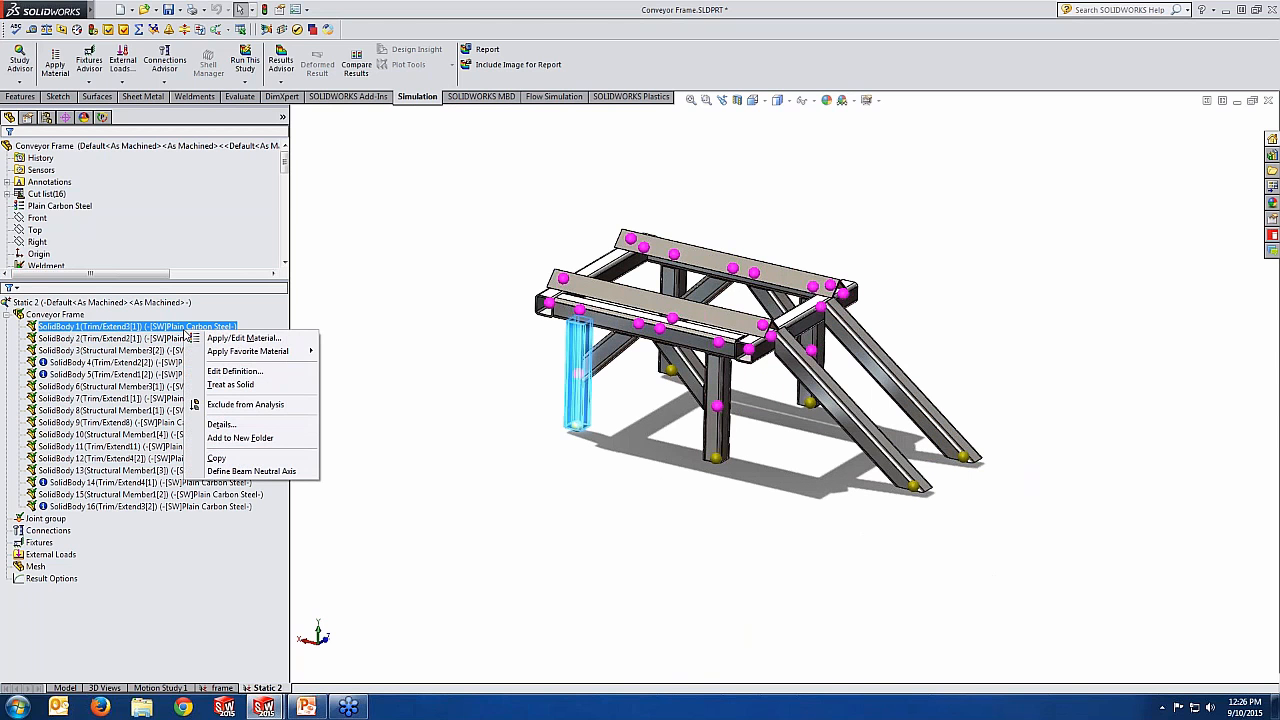
{"action": "left_click", "coordinate": [241, 374]}
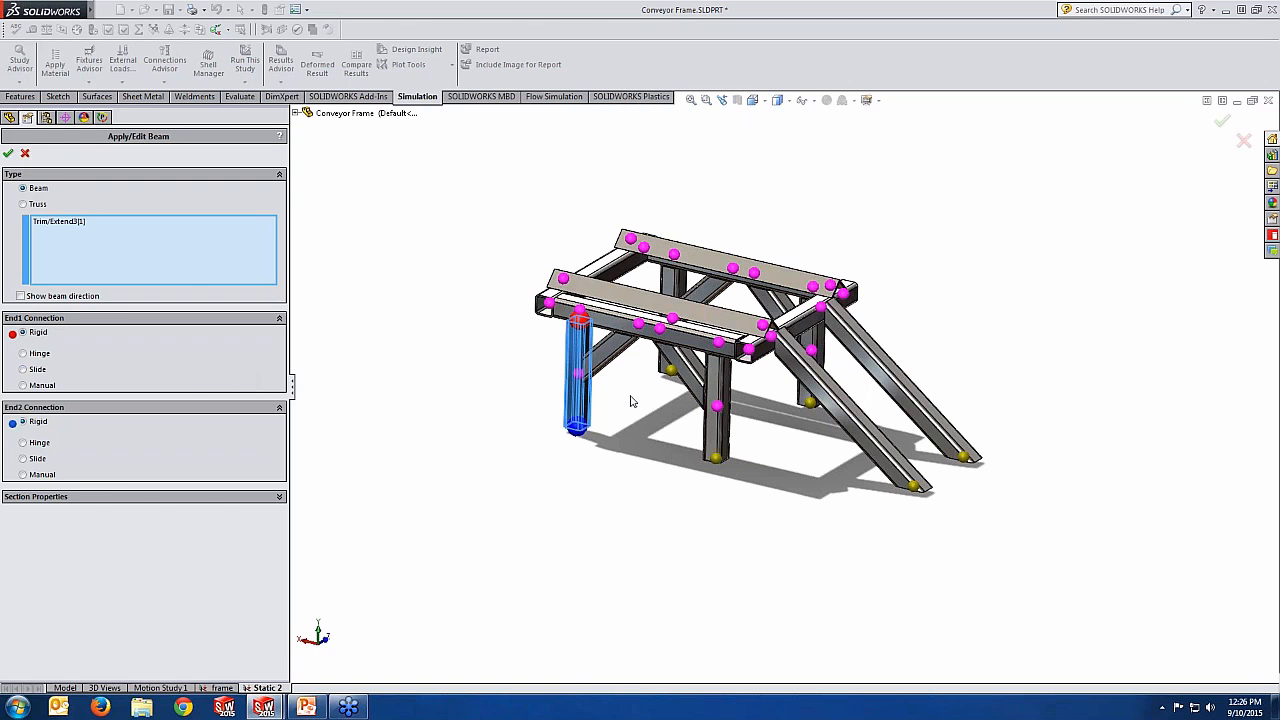
Try the Hinge and Manual options for the leg's End1 connection and return it to Rigid
{"action": "left_click", "coordinate": [57, 224]}
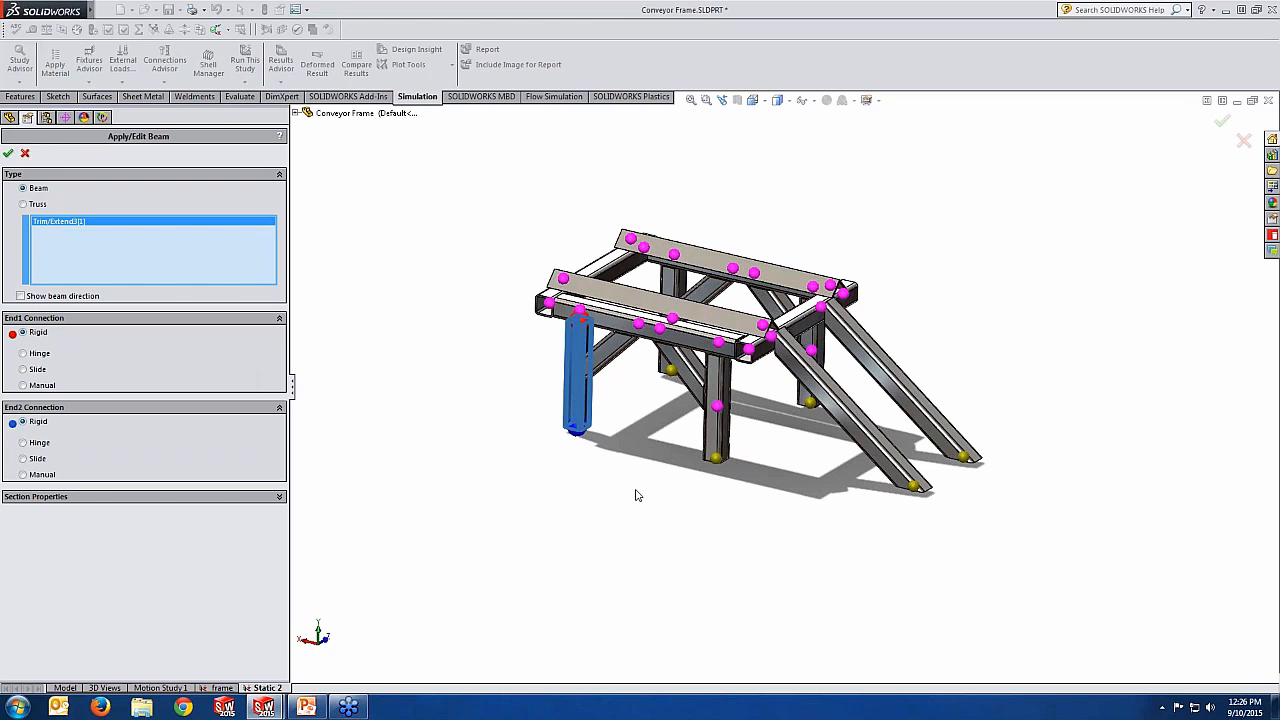
{"action": "scroll", "coordinate": [634, 378], "scroll_direction": "down", "scroll_amount": 5}
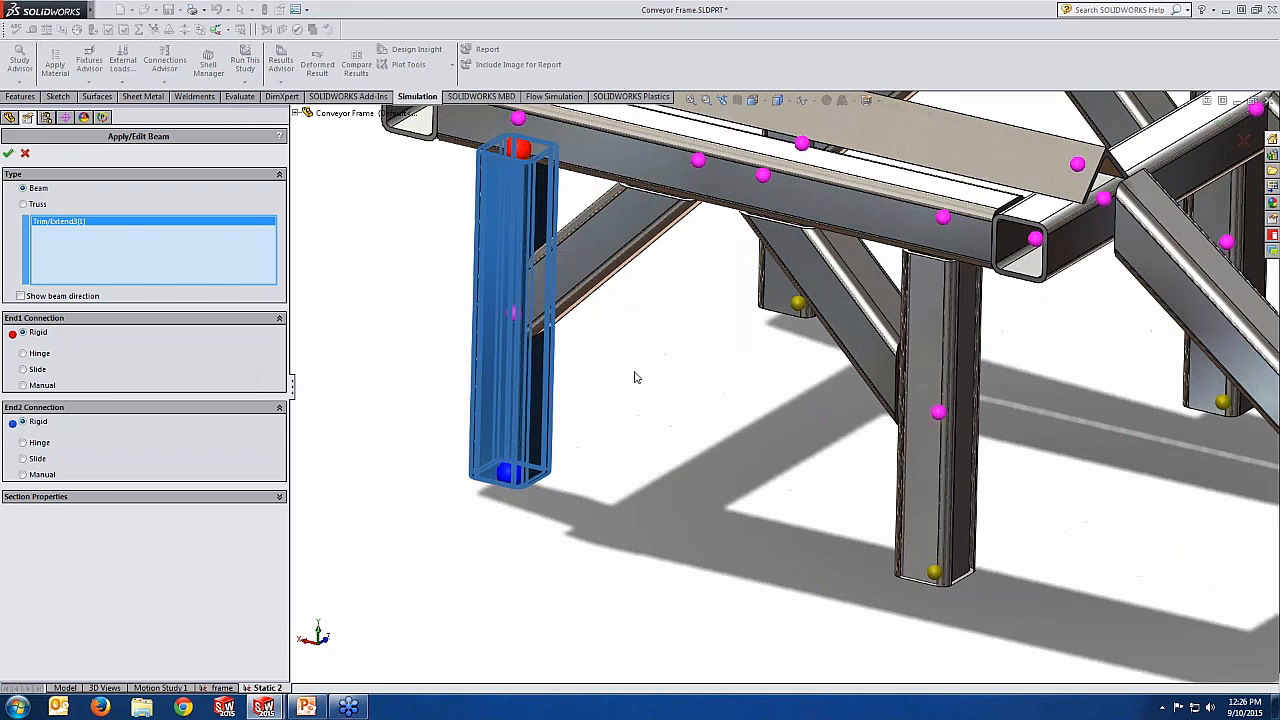
{"action": "middle_click_drag", "start_coordinate": [634, 378], "coordinate": [640, 323]}
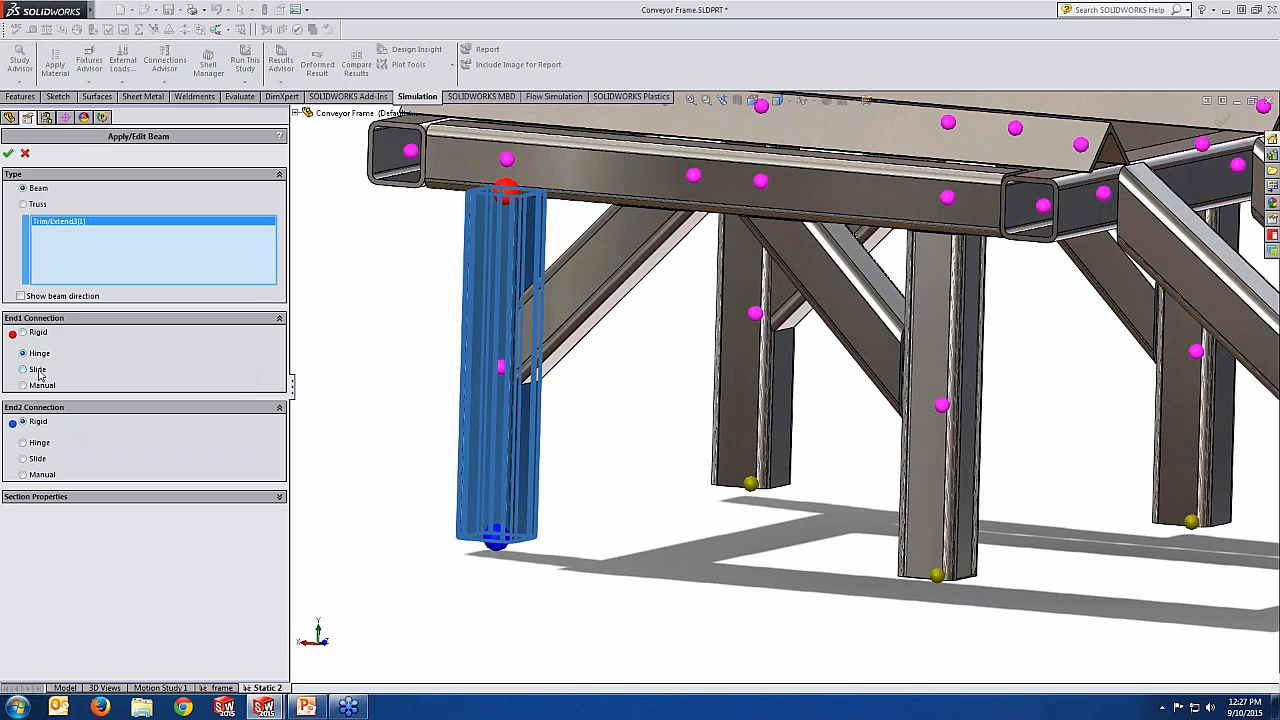
{"action": "left_click", "coordinate": [43, 386]}
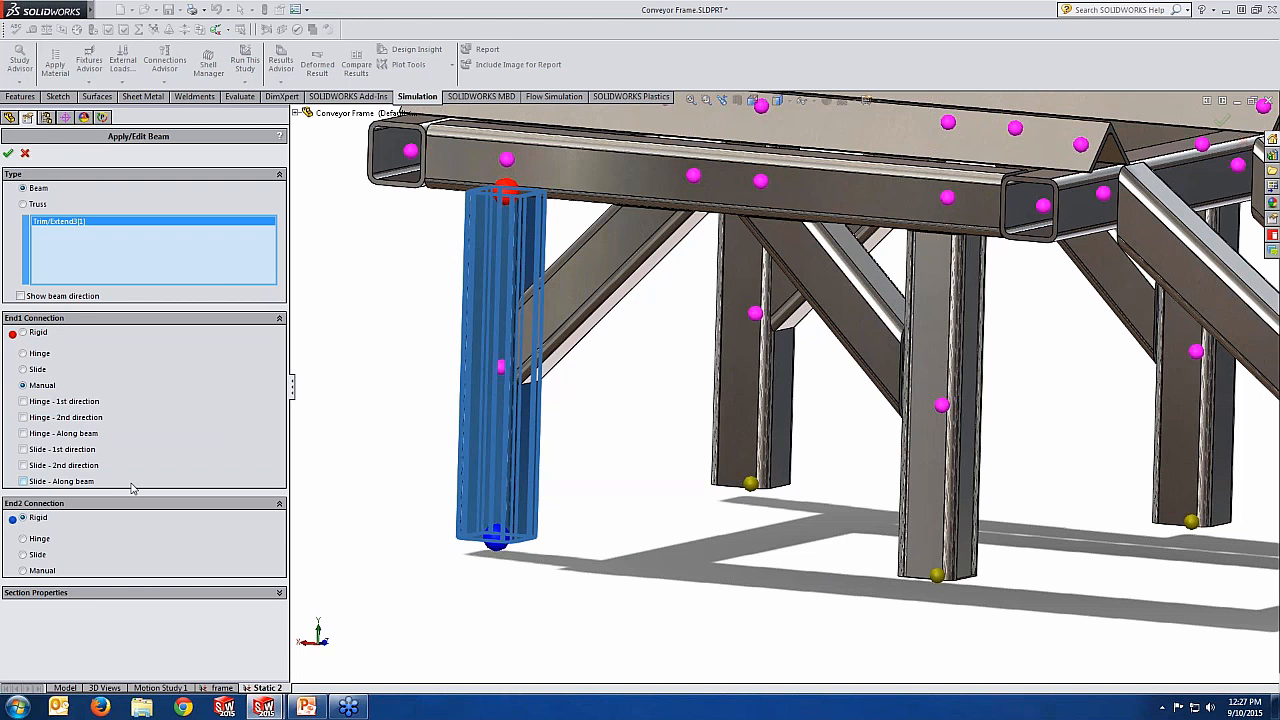
{"action": "left_click", "coordinate": [26, 336]}
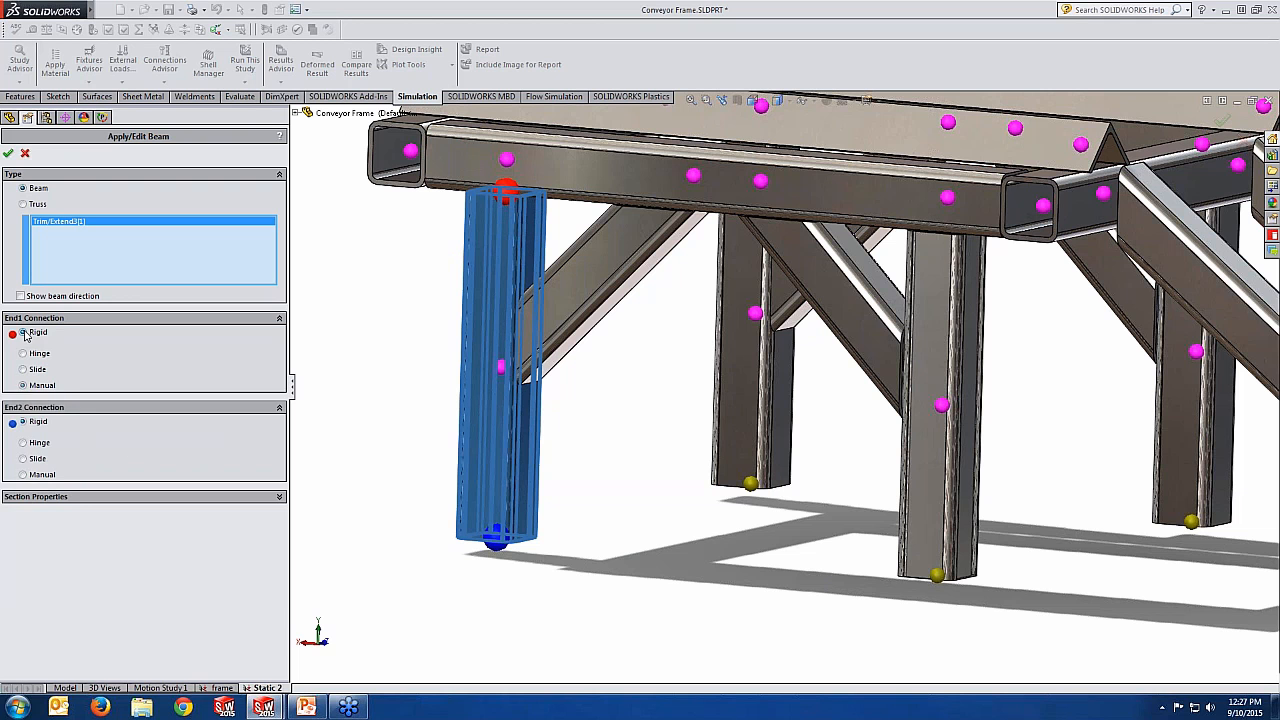
Review the leg's section properties with the units switched to mm, and leave the beam definition without applying changes
{"action": "left_click", "coordinate": [78, 503]}
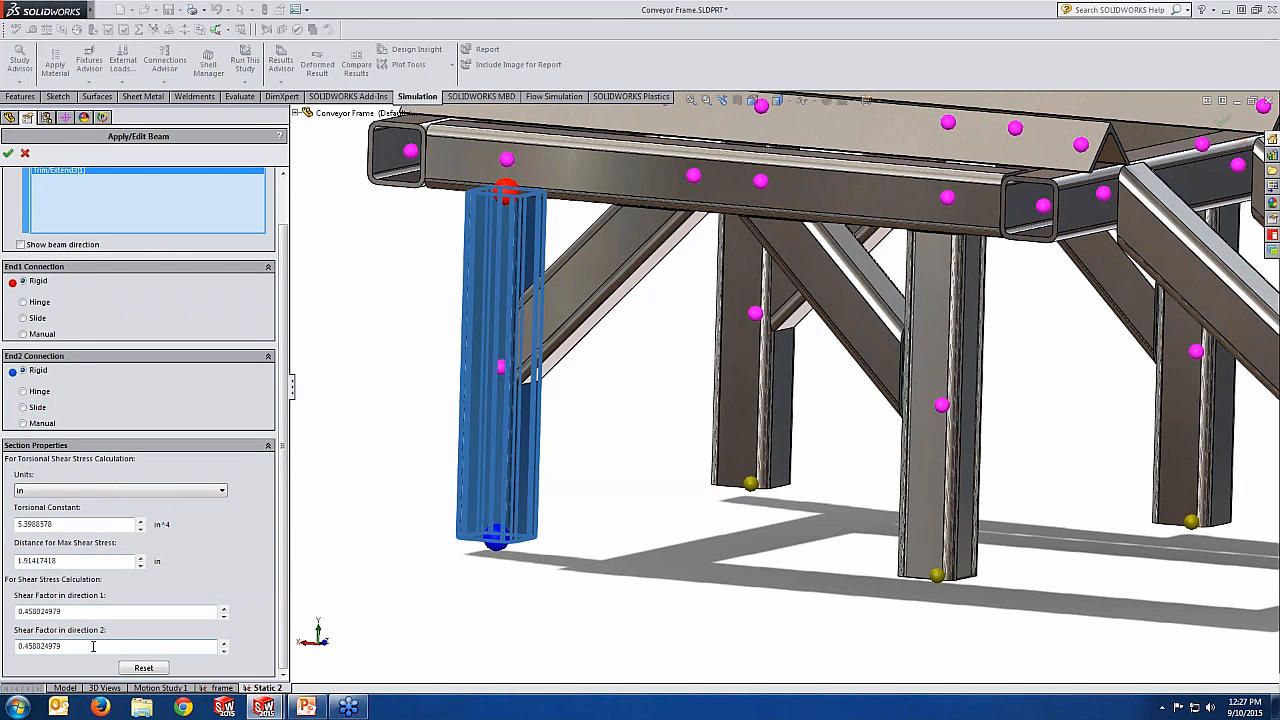
{"action": "left_click", "coordinate": [166, 490]}
{"action": "left_click", "coordinate": [160, 502]}
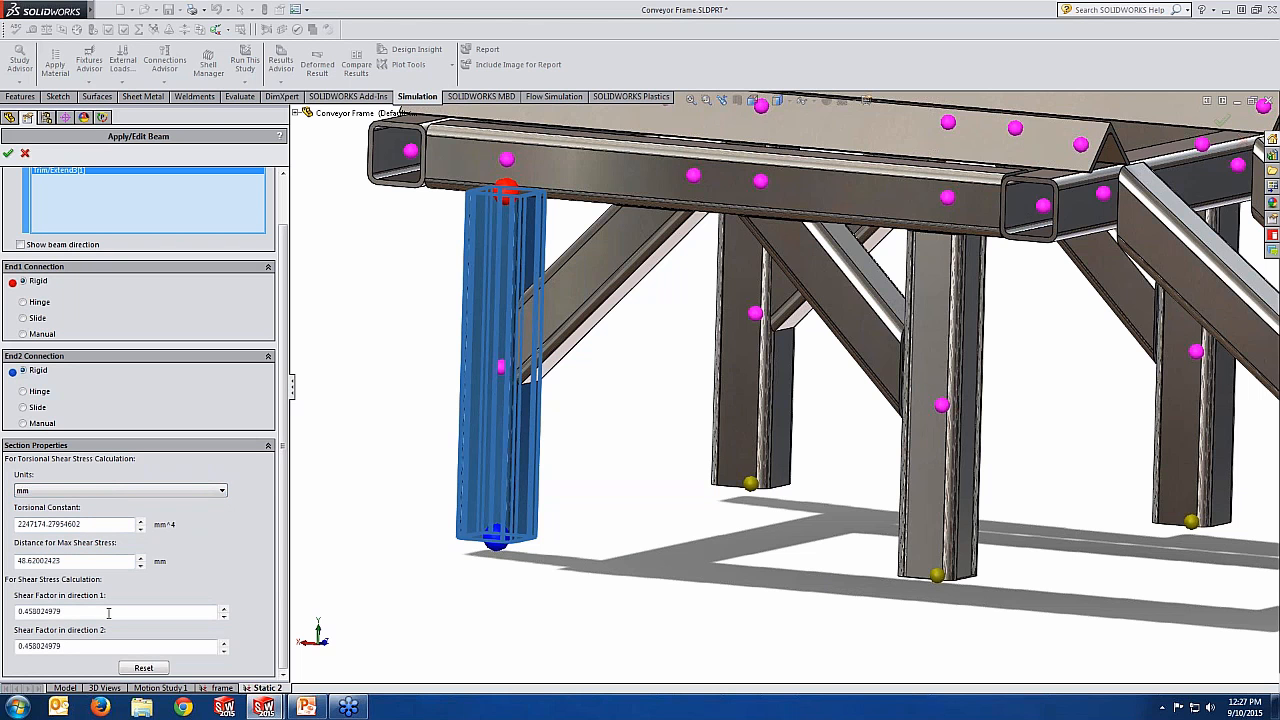
{"action": "left_click_drag", "start_coordinate": [132, 524], "coordinate": [7, 527]}
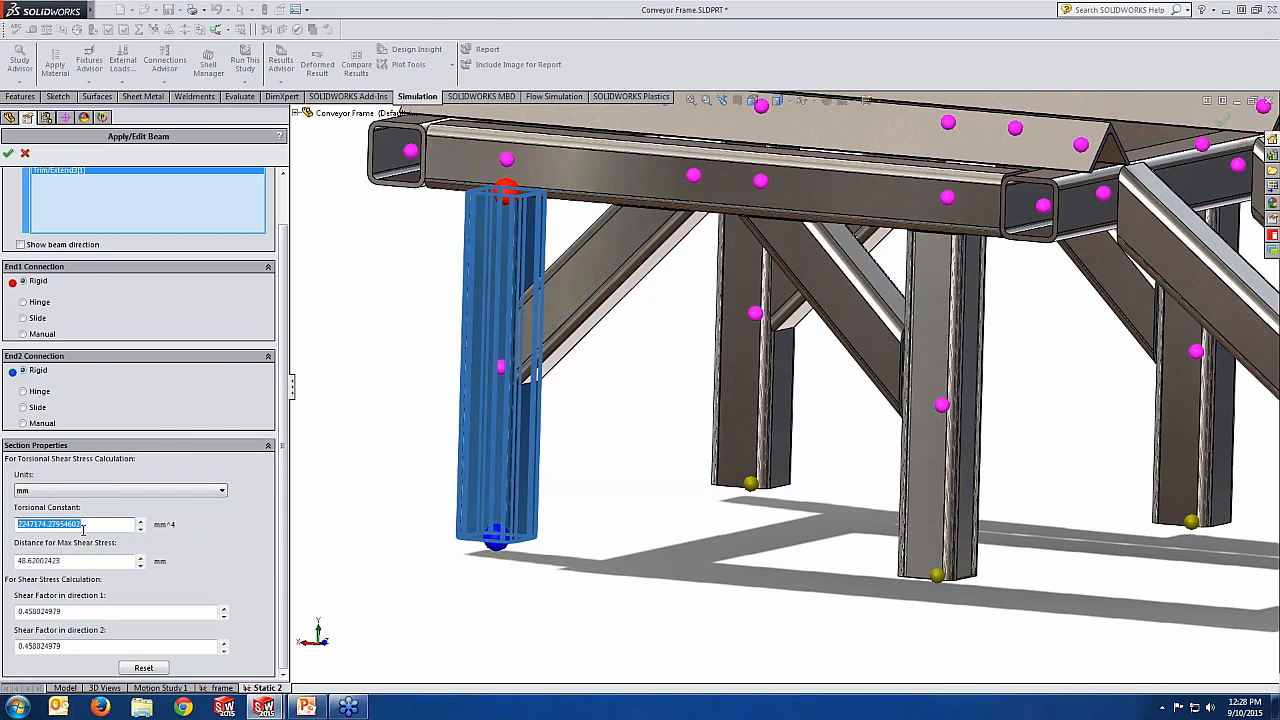
{"action": "left_click", "coordinate": [25, 154]}
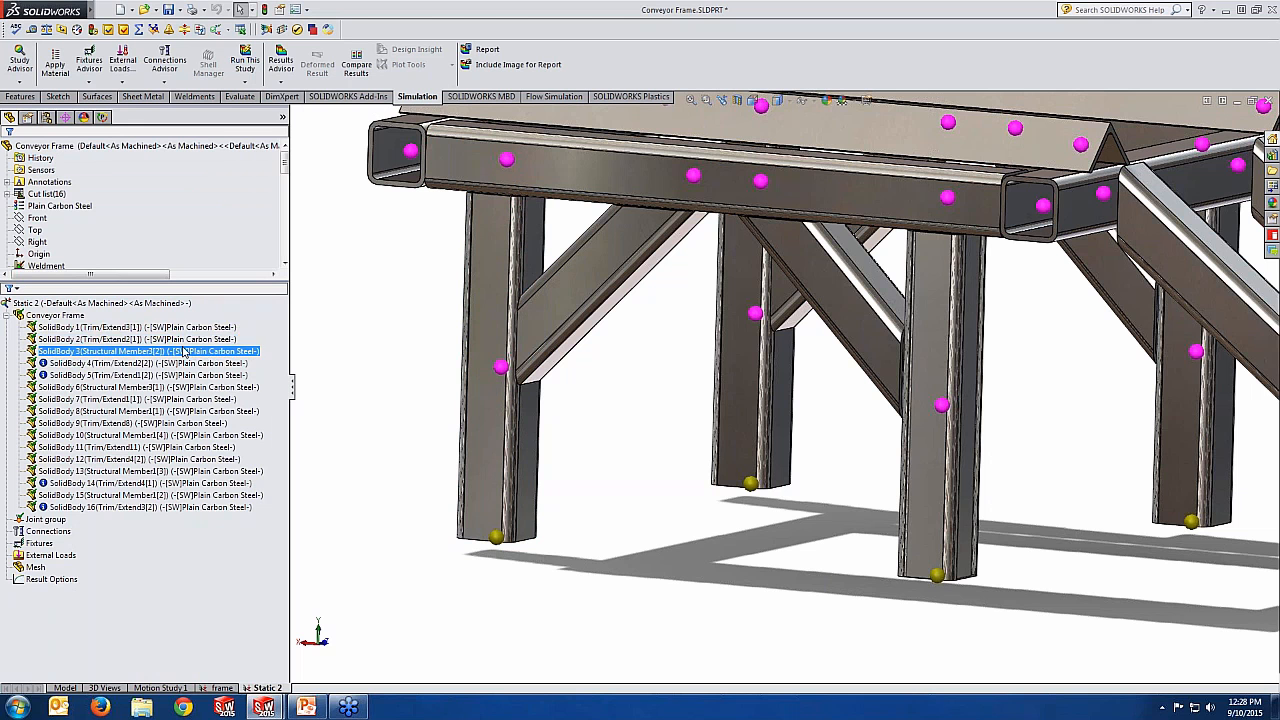
Reopen the beam definition of SolidBody 1 to review its type and end connections, and close it unchanged
{"action": "right_click", "coordinate": [126, 333]}
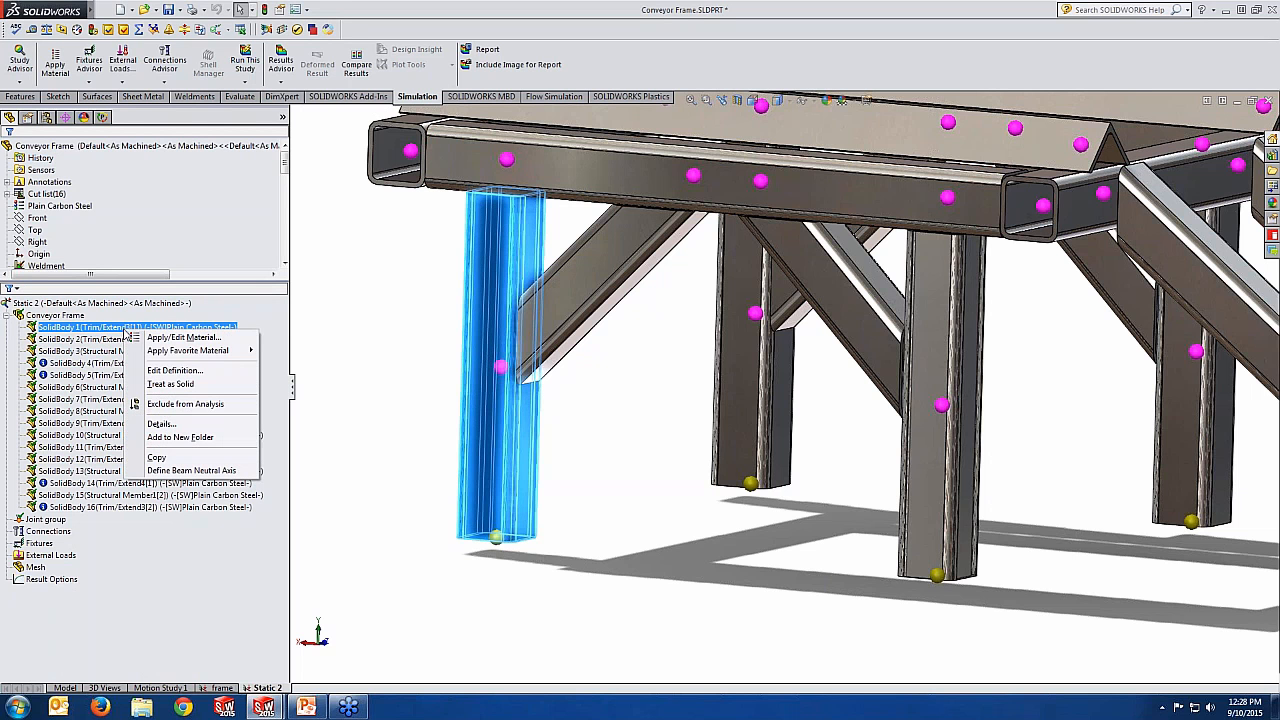
{"action": "left_click", "coordinate": [156, 371]}
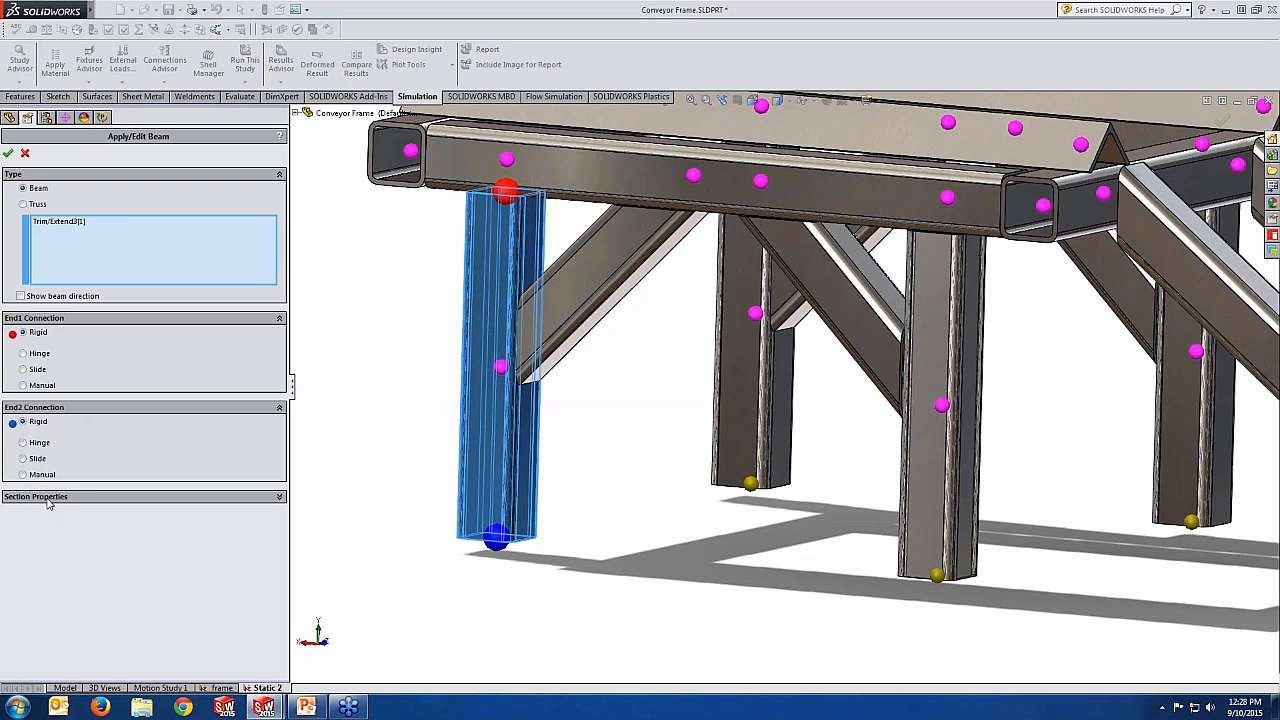
{"action": "left_click", "coordinate": [25, 153]}
{"action": "left_click", "coordinate": [420, 435]}
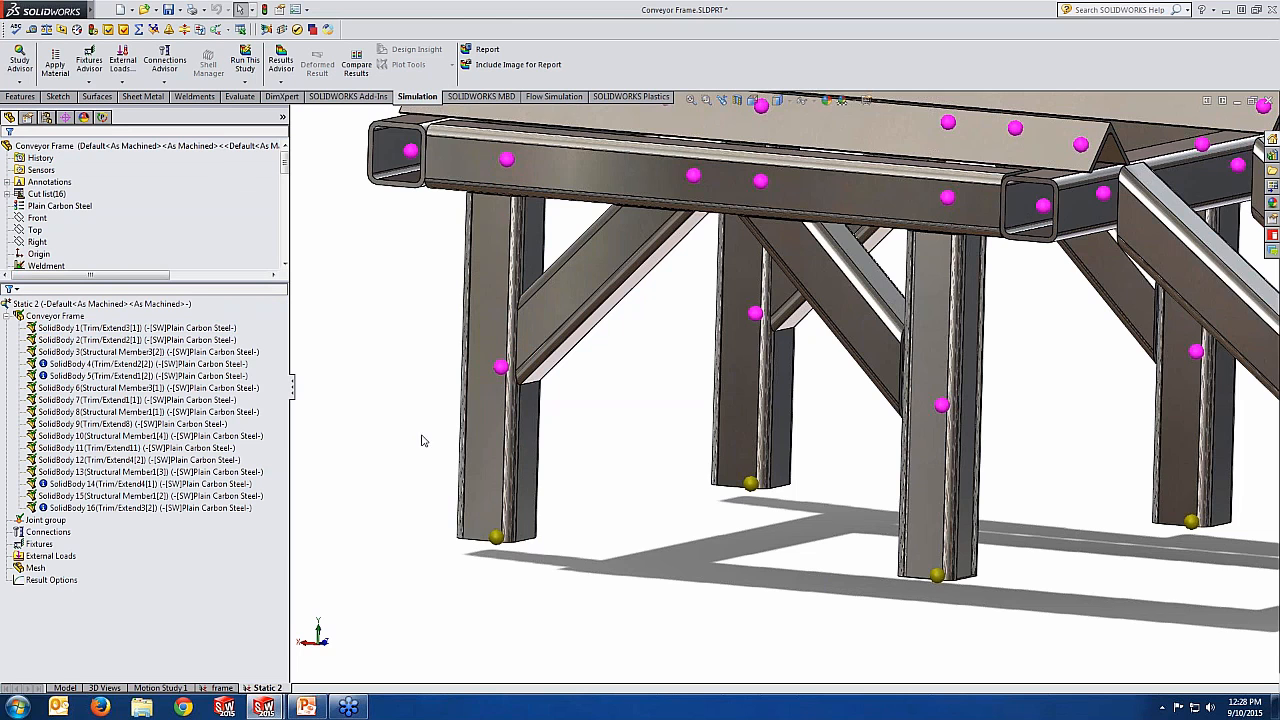
Switch to the frame study and examine its connections and the load and fixture locations on the conveyor frame
{"action": "scroll", "coordinate": [421, 435], "scroll_direction": "up", "scroll_amount": 1}
{"action": "scroll", "coordinate": [654, 444], "scroll_direction": "up", "scroll_amount": 3}
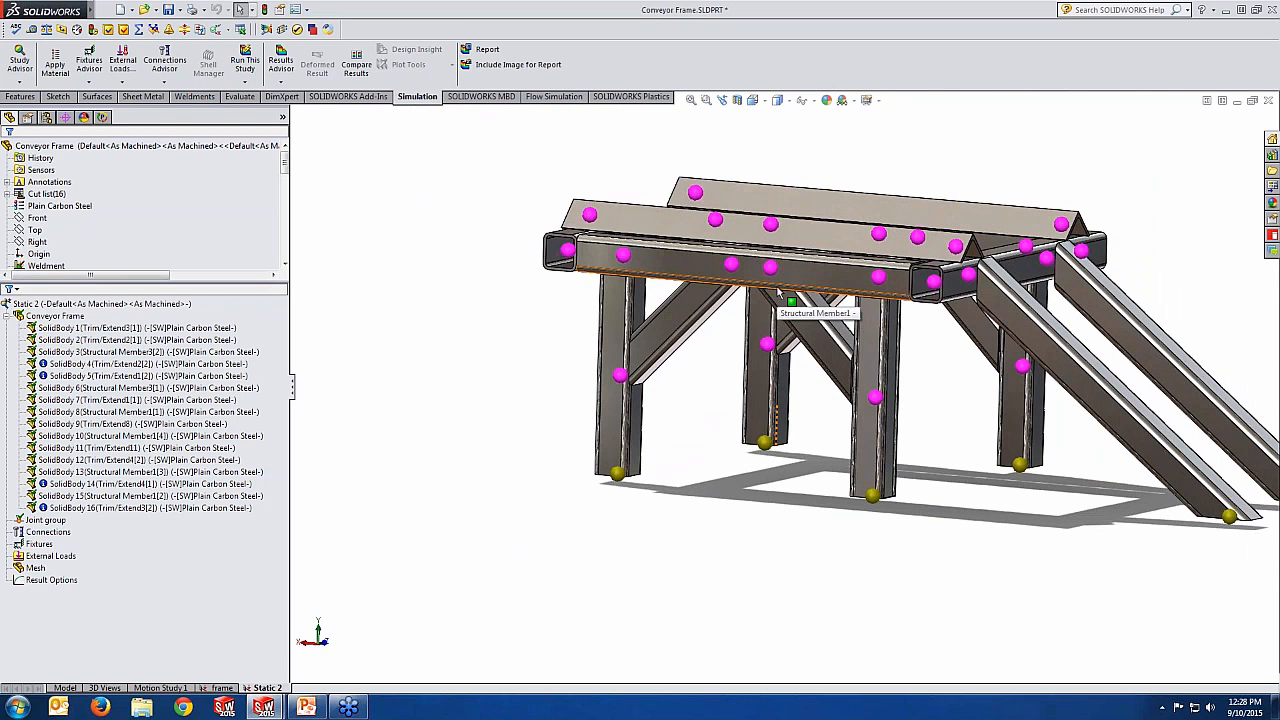
{"action": "left_click", "coordinate": [222, 688]}
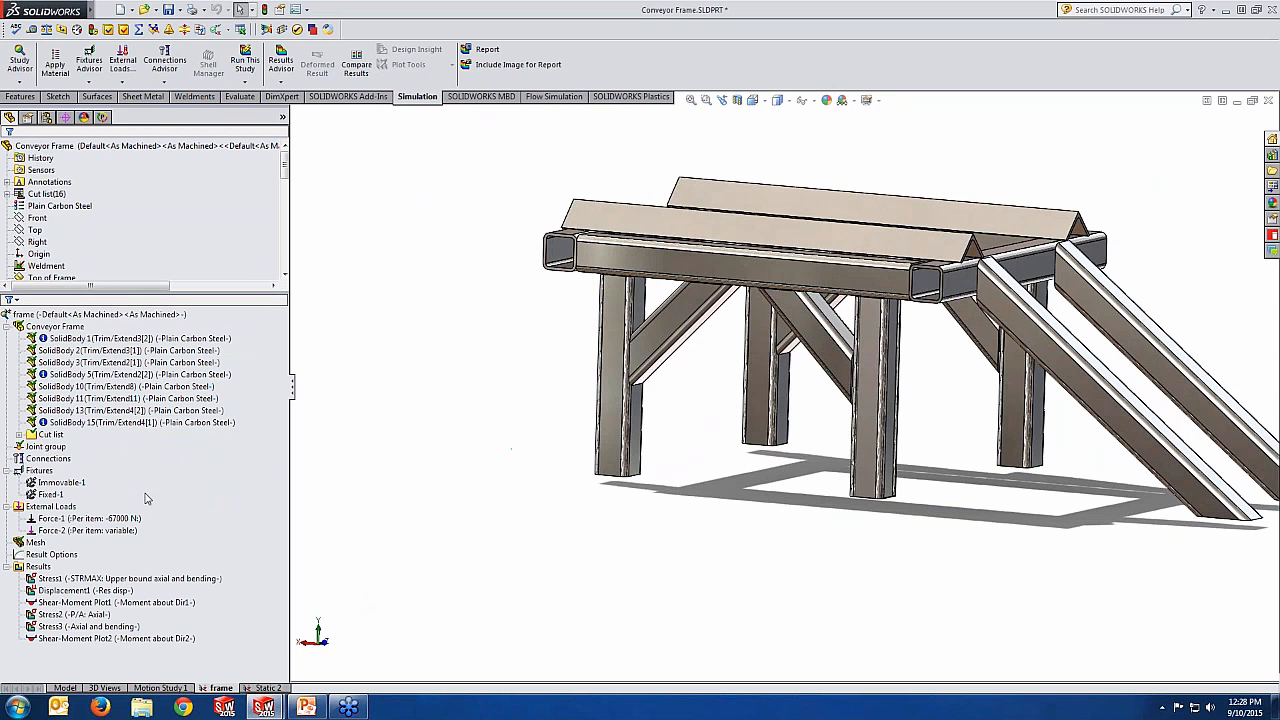
{"action": "left_click", "coordinate": [56, 460]}
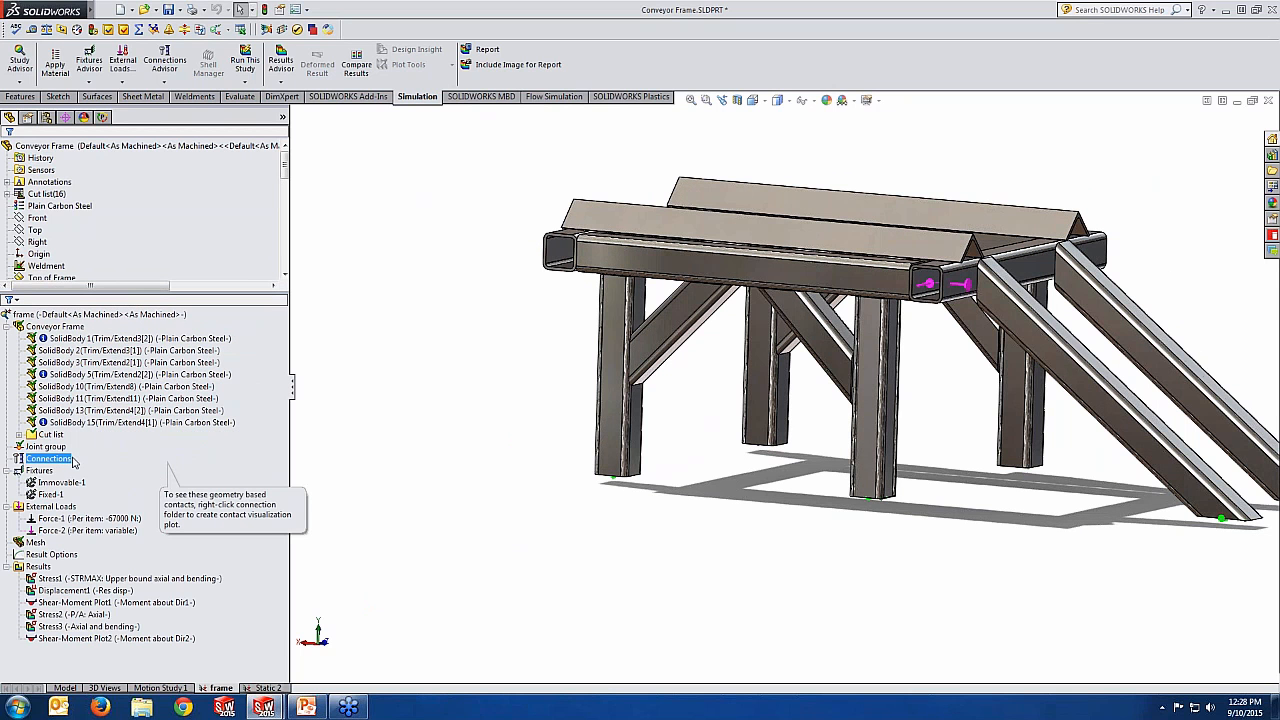
{"action": "left_click", "coordinate": [361, 465]}
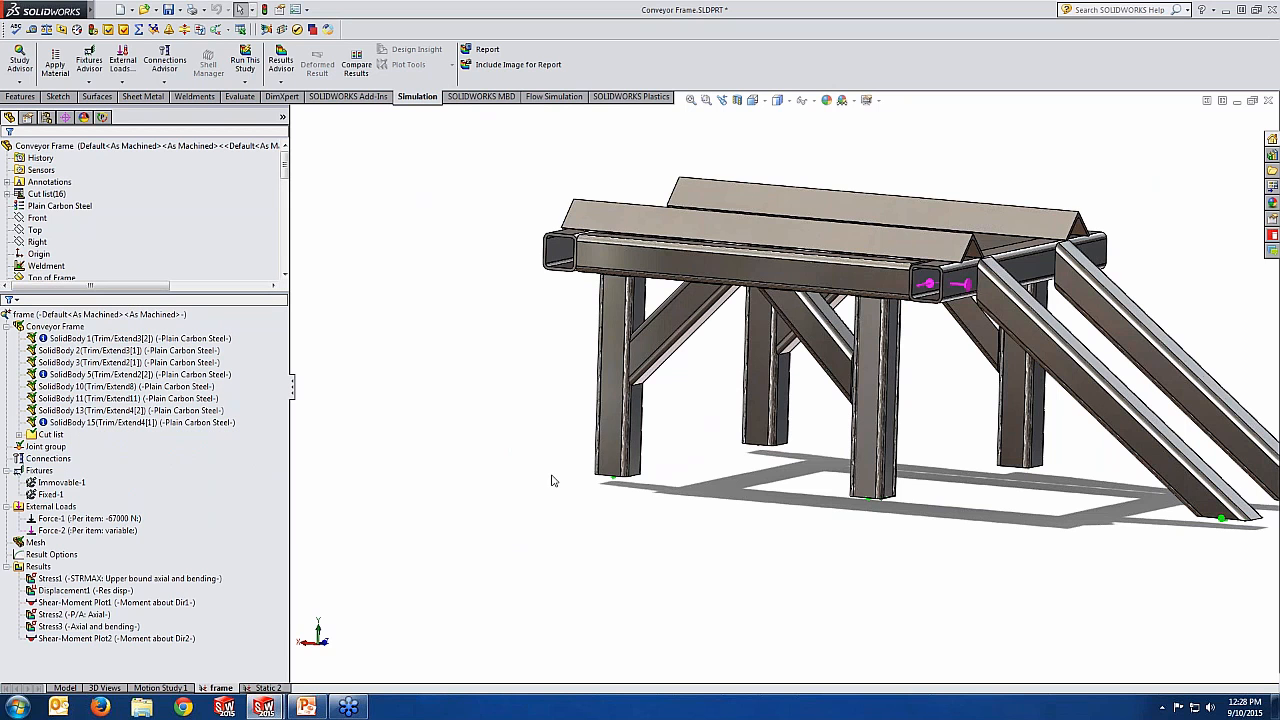
{"action": "scroll", "coordinate": [555, 480], "scroll_direction": "down", "scroll_amount": 5}
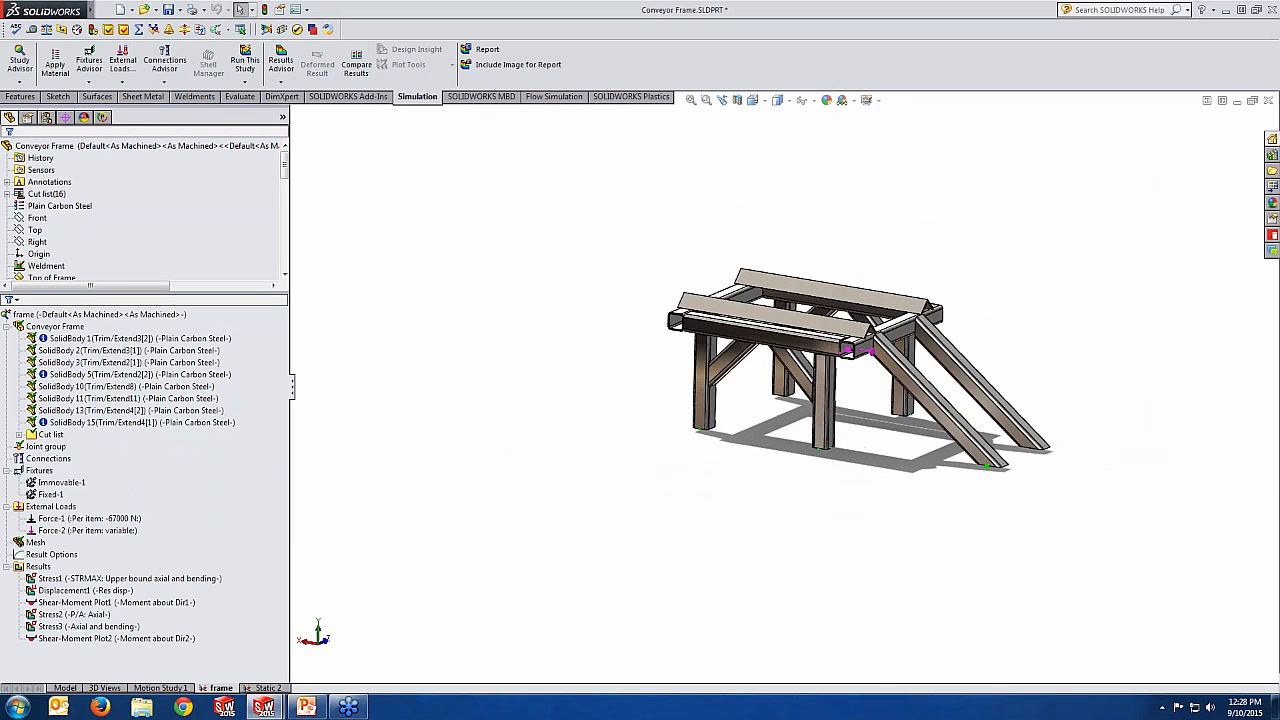
{"action": "scroll", "coordinate": [940, 397], "scroll_direction": "up", "scroll_amount": 3}
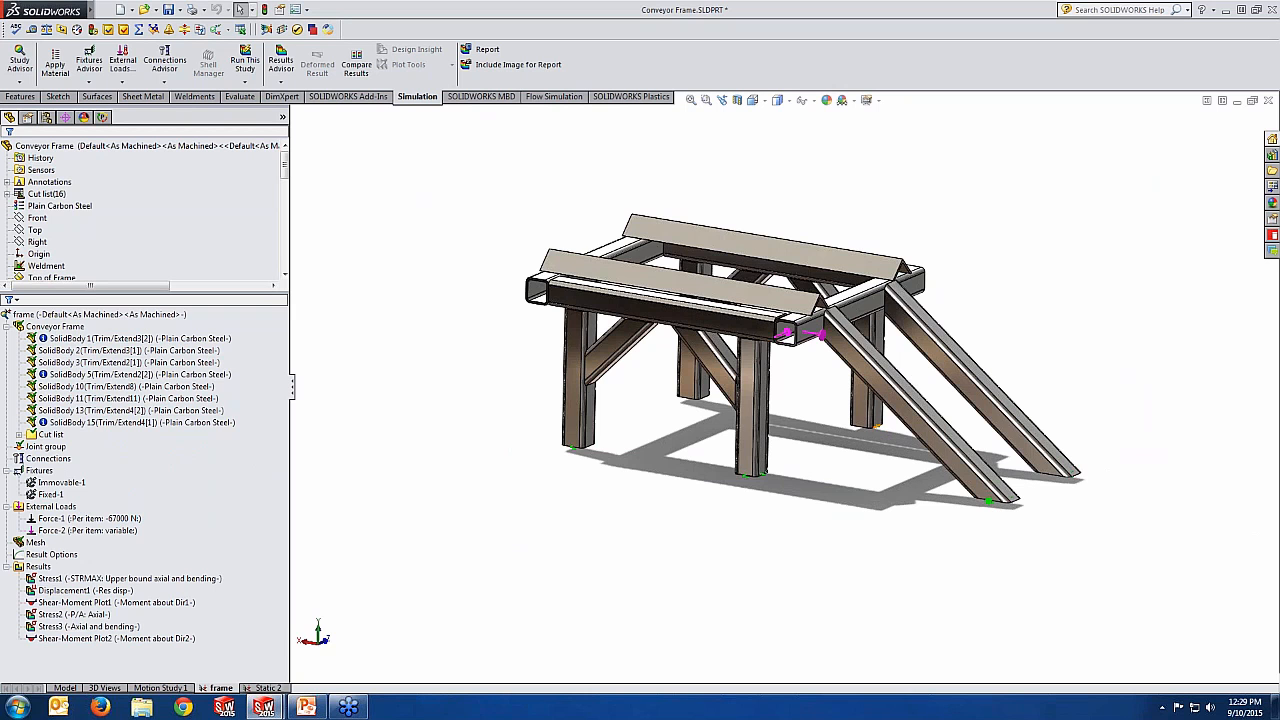
Start a new fixture and compare the Fixed Geometry and Immovable (No translation) types, ending on Fixed Geometry
{"action": "scroll", "coordinate": [822, 466], "scroll_direction": "down", "scroll_amount": 2}
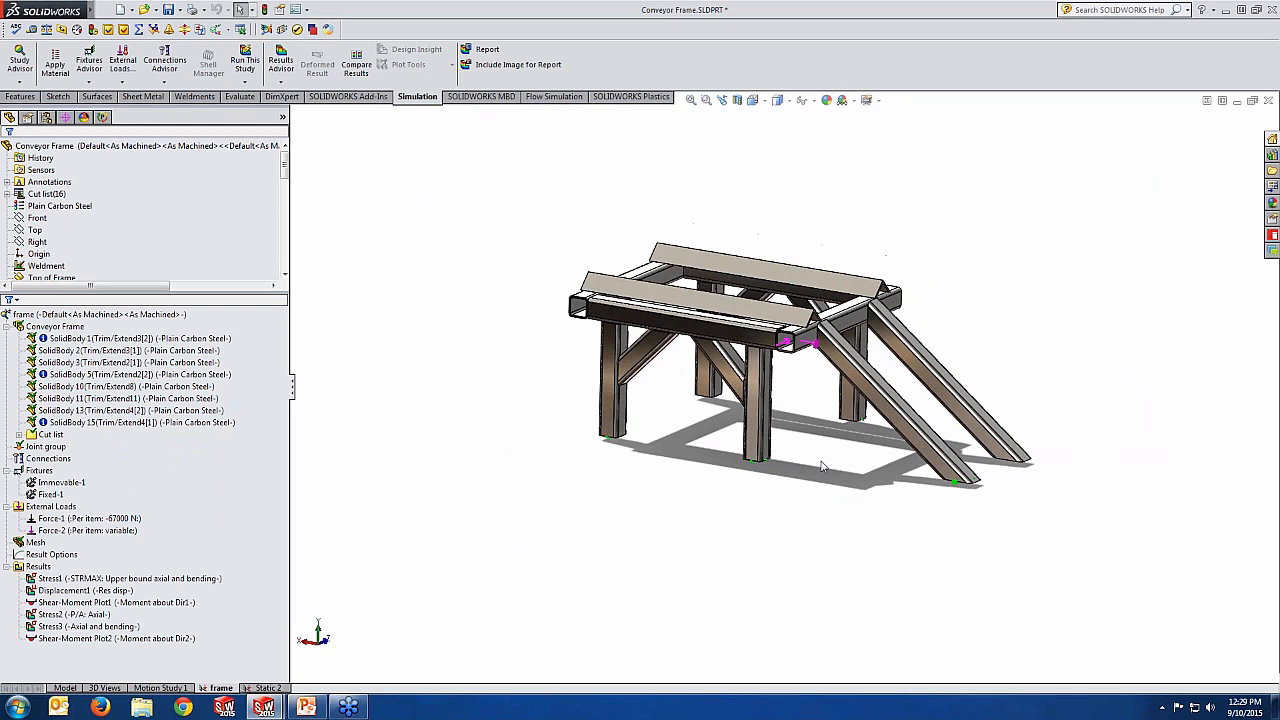
{"action": "left_click", "coordinate": [39, 471]}
{"action": "right_click", "coordinate": [37, 472]}
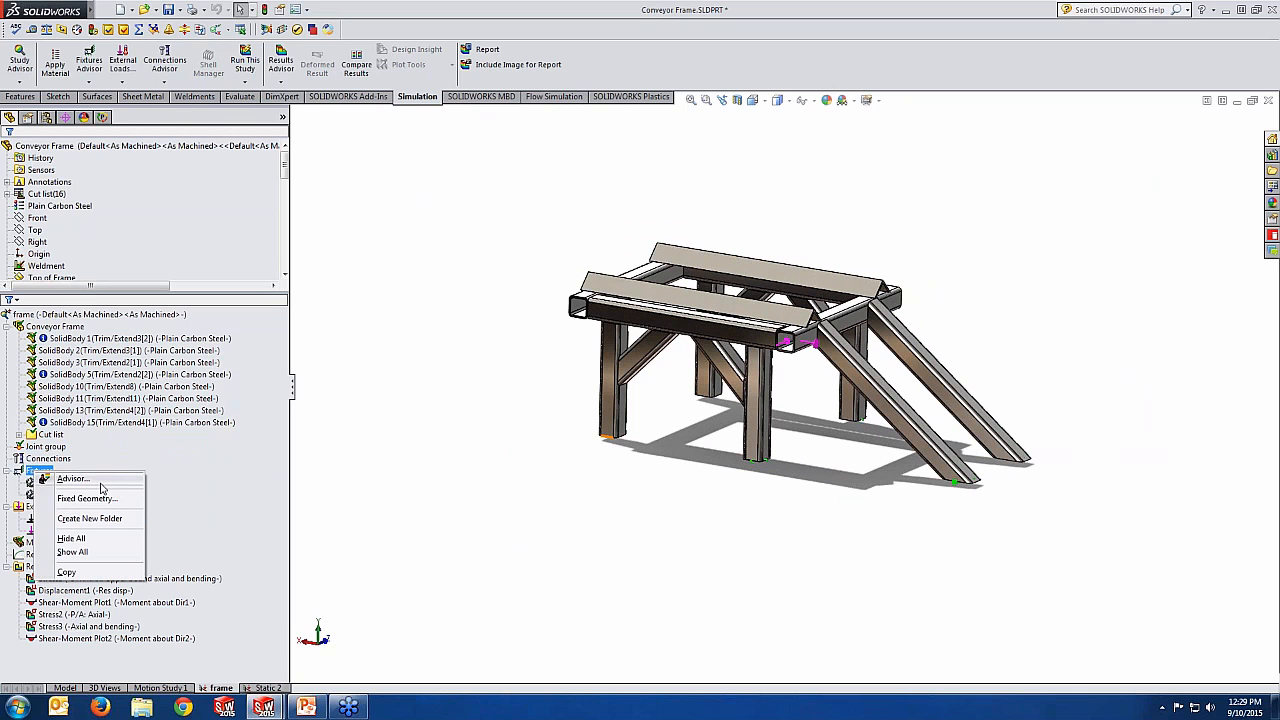
{"action": "left_click", "coordinate": [82, 499]}
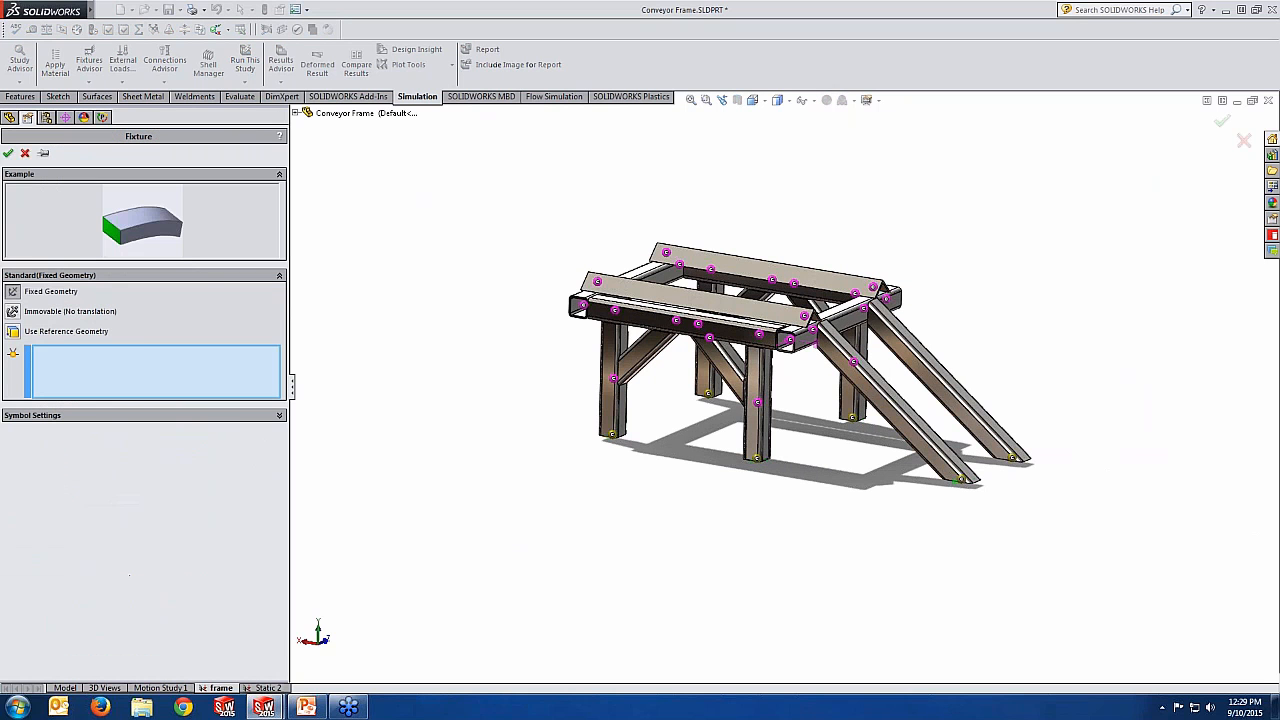
{"action": "left_click", "coordinate": [15, 312]}
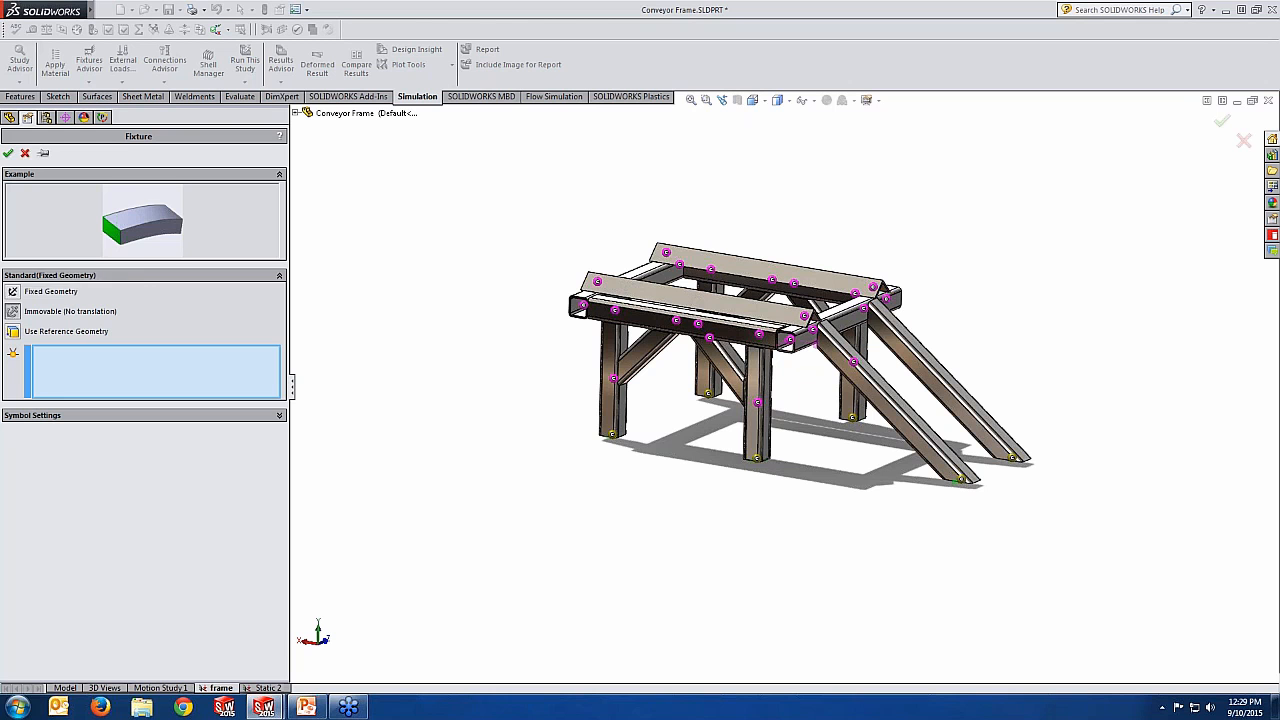
{"action": "left_click", "coordinate": [15, 295]}
{"action": "left_click", "coordinate": [15, 314]}
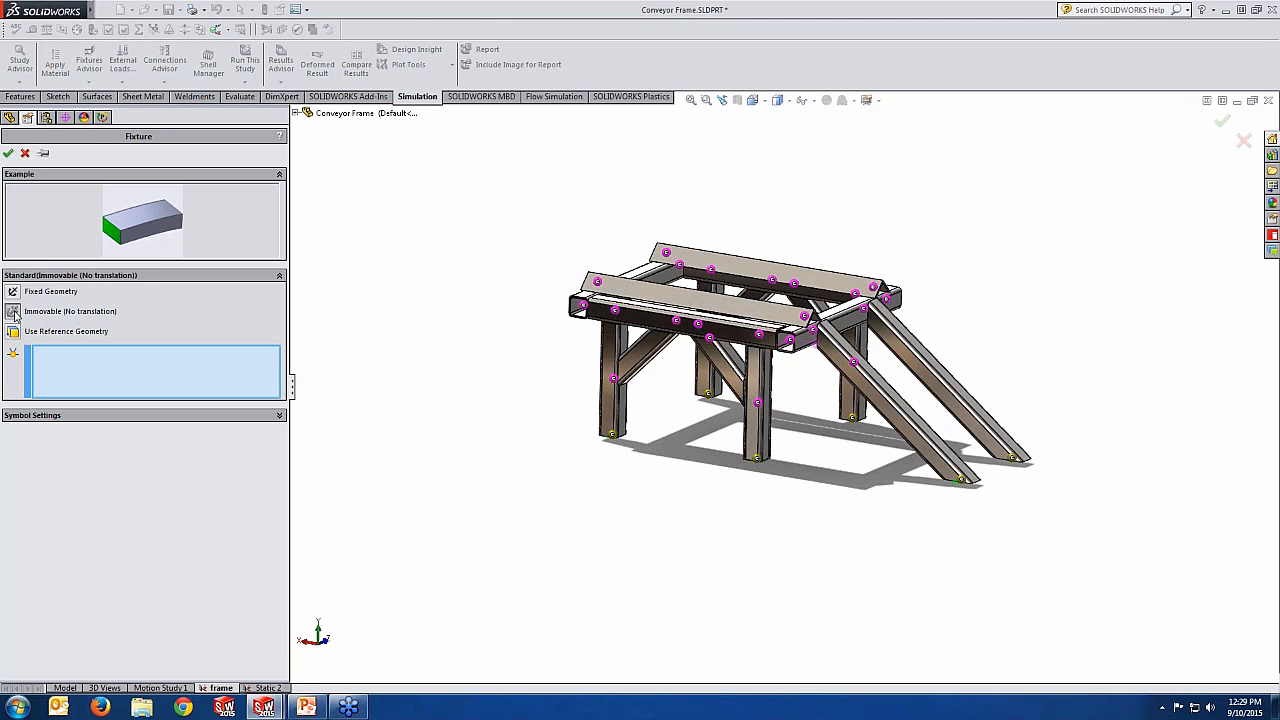
{"action": "left_click", "coordinate": [15, 294]}
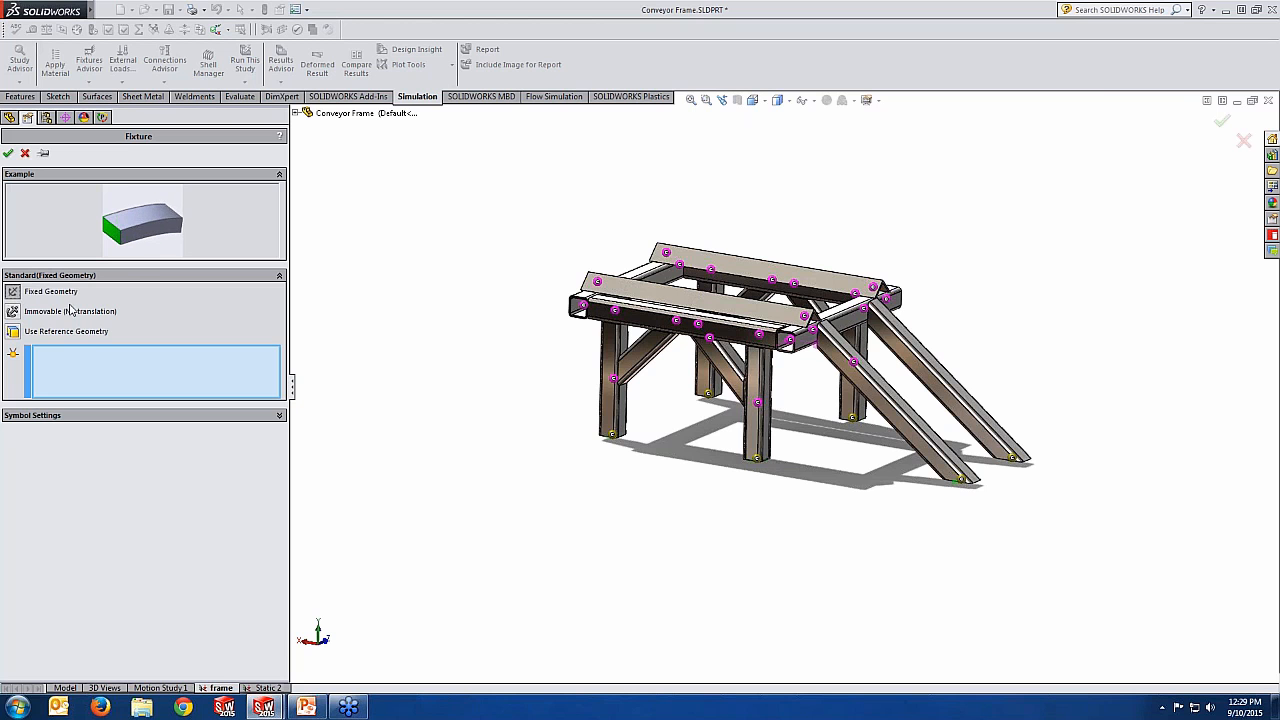
Try a Fixed Geometry fixture on the bottom joints of the four vertical legs, and leave without applying it
{"action": "scroll", "coordinate": [638, 467], "scroll_direction": "down", "scroll_amount": 2}
{"action": "scroll", "coordinate": [628, 427], "scroll_direction": "down", "scroll_amount": 2}
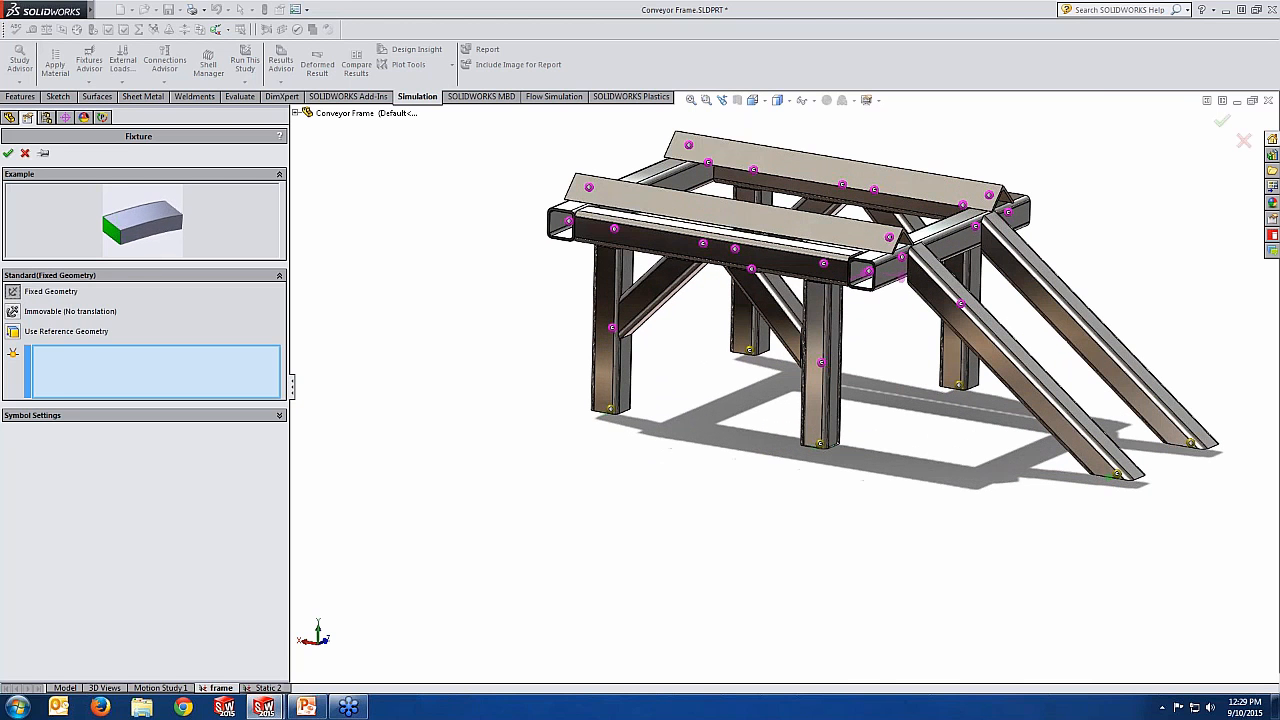
{"action": "left_click", "coordinate": [611, 411]}
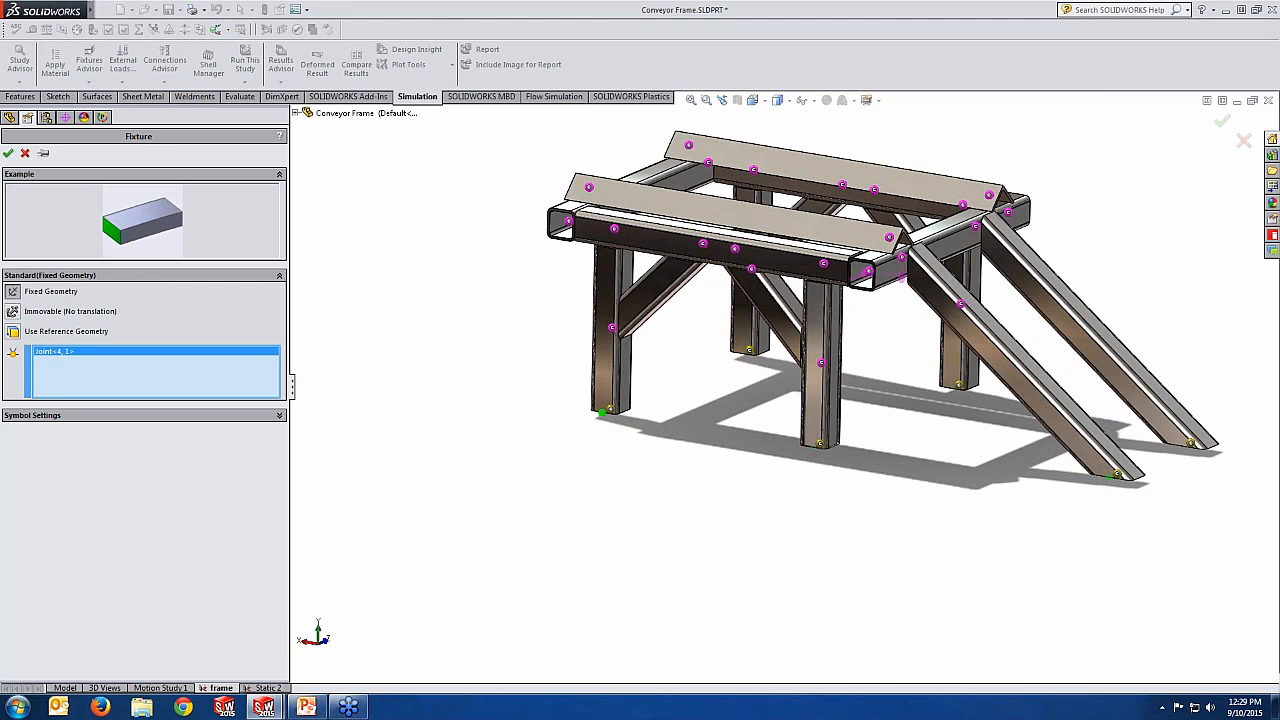
{"action": "left_click", "coordinate": [819, 445]}
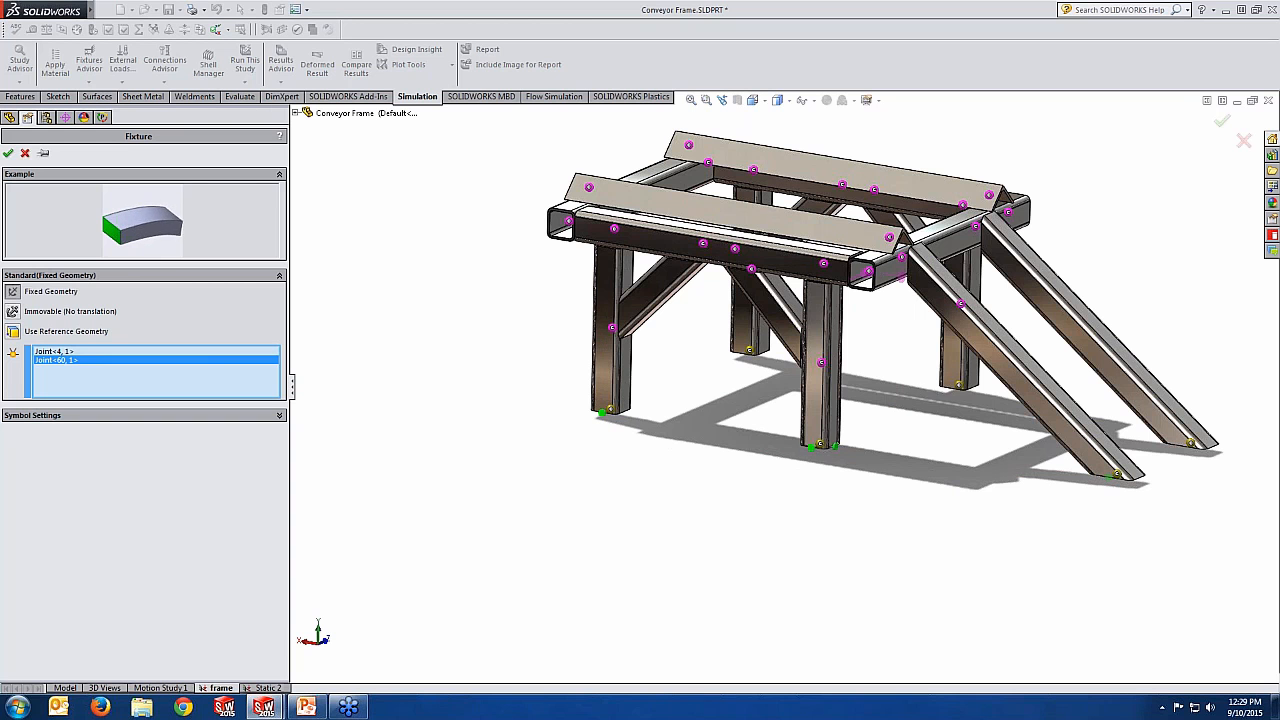
{"action": "left_click", "coordinate": [966, 392]}
{"action": "left_click", "coordinate": [749, 350]}
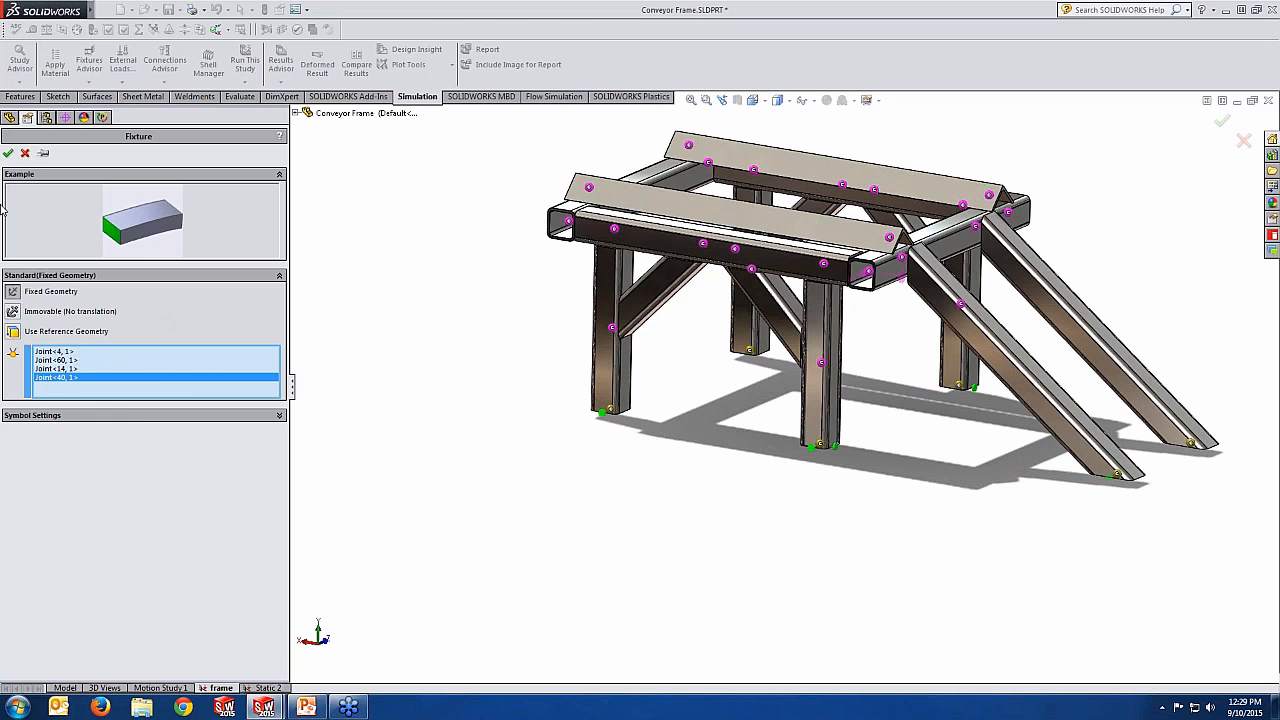
{"action": "left_click", "coordinate": [26, 156]}
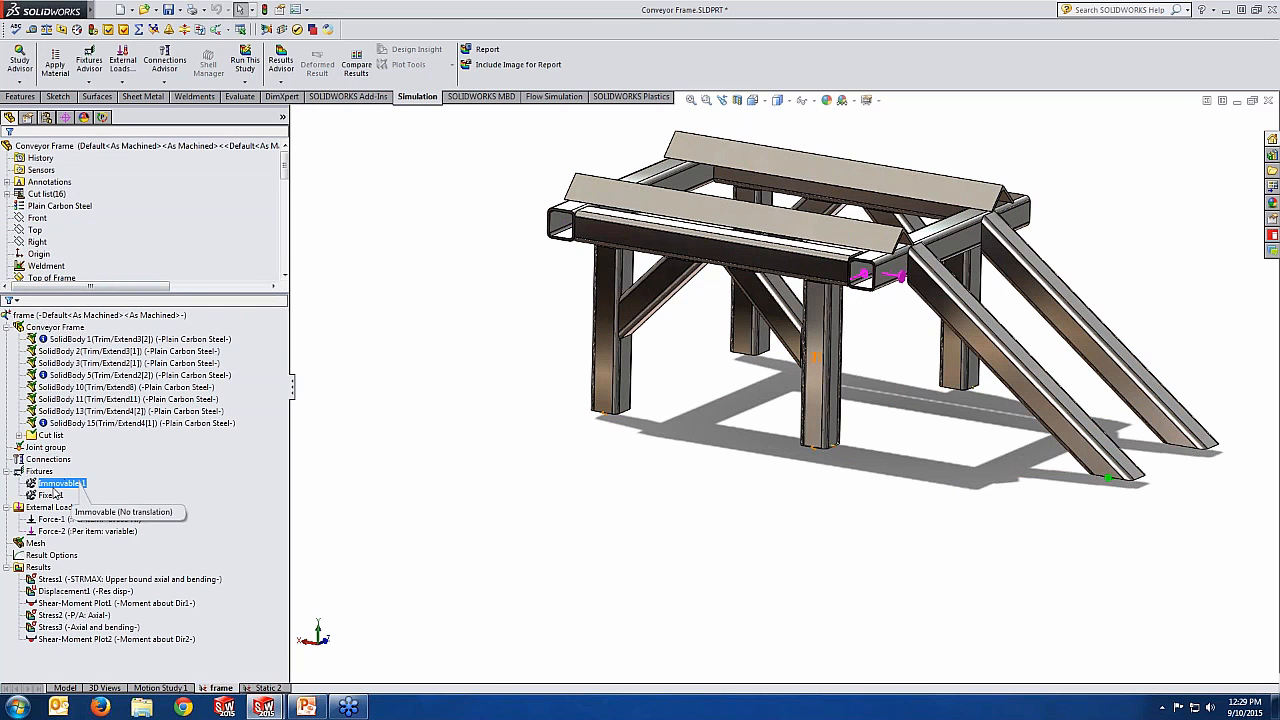
Review the Fixed-1 fixture definition and identify its joints on the sloped legs, leaving it unchanged
{"action": "right_click", "coordinate": [50, 495]}
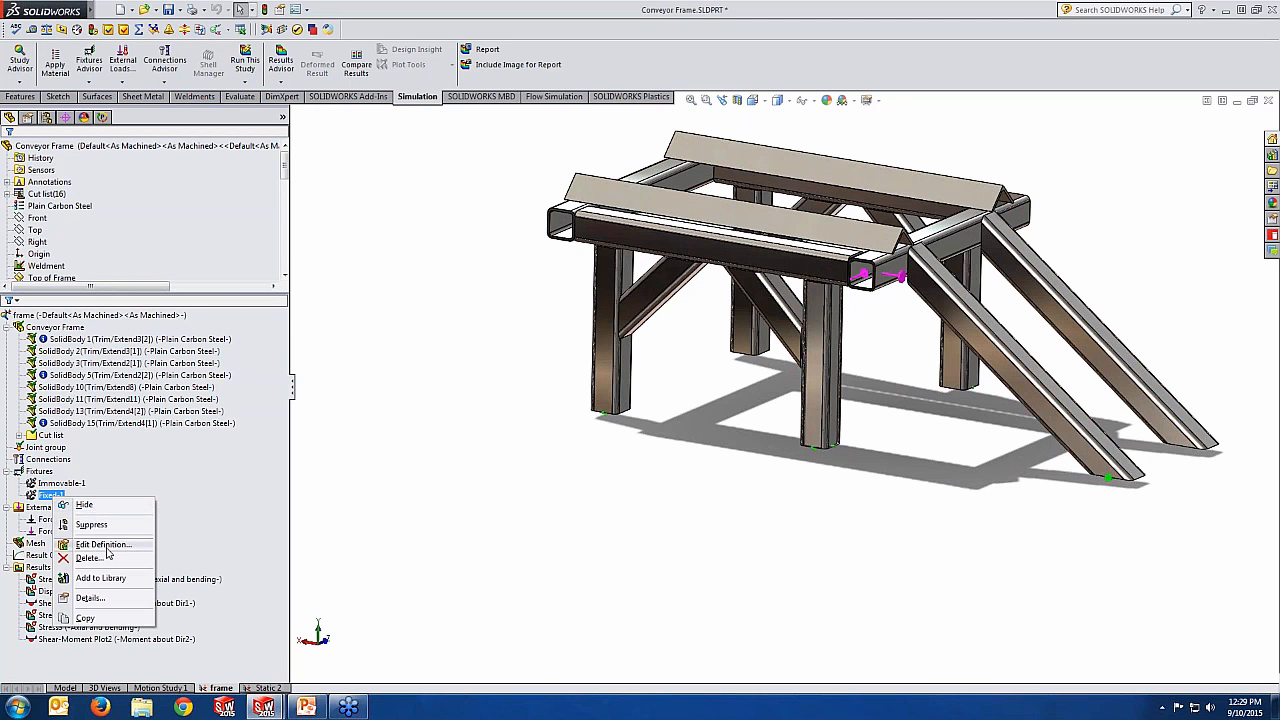
{"action": "left_click", "coordinate": [103, 544]}
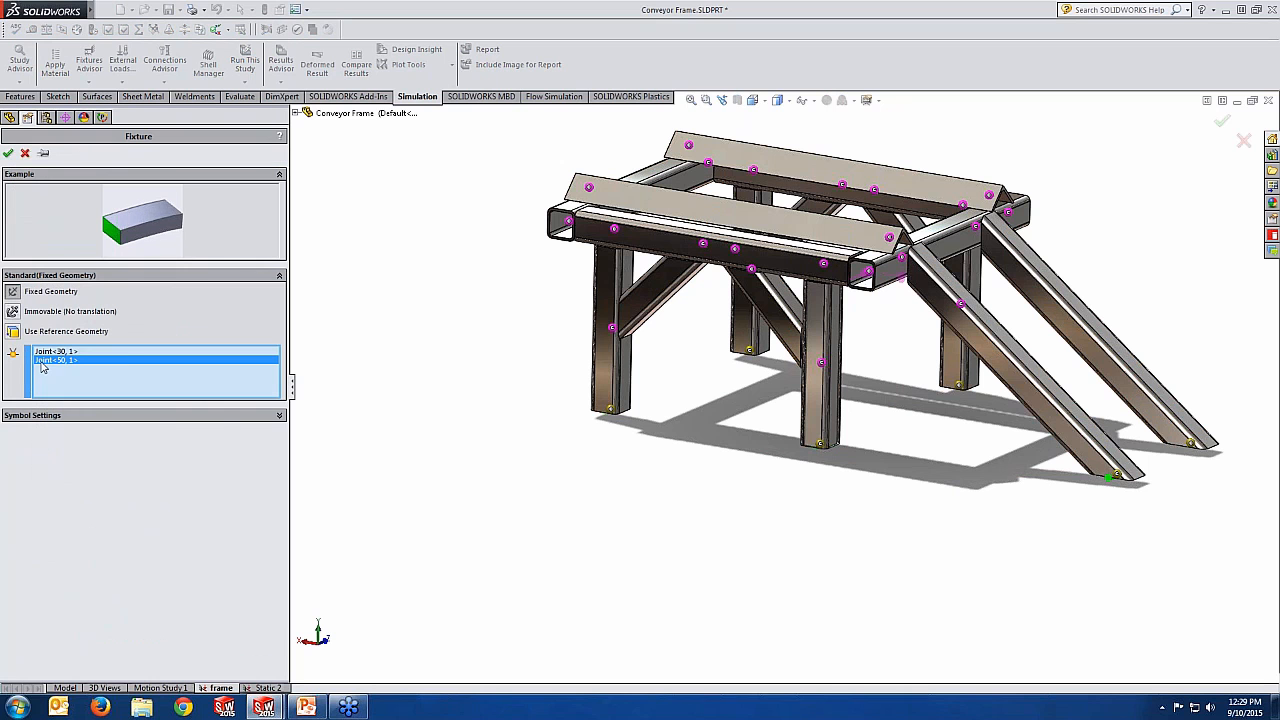
{"action": "left_click", "coordinate": [58, 352]}
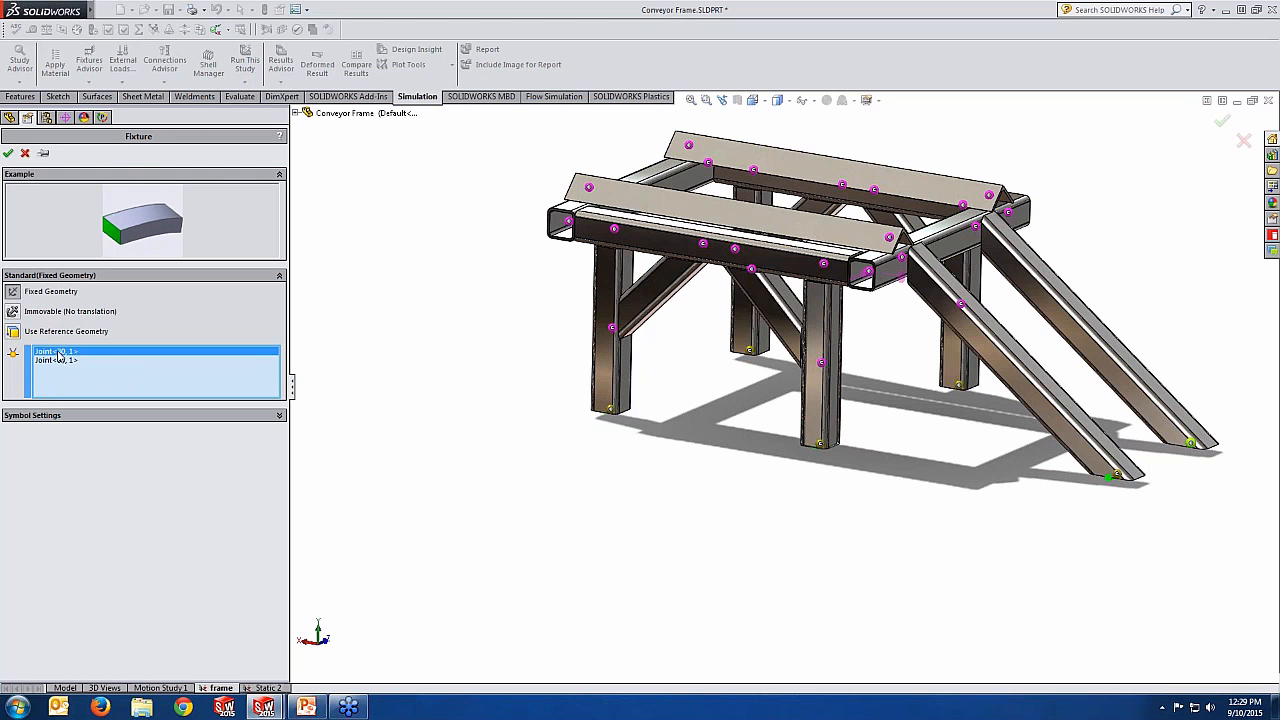
{"action": "left_click", "coordinate": [56, 362]}
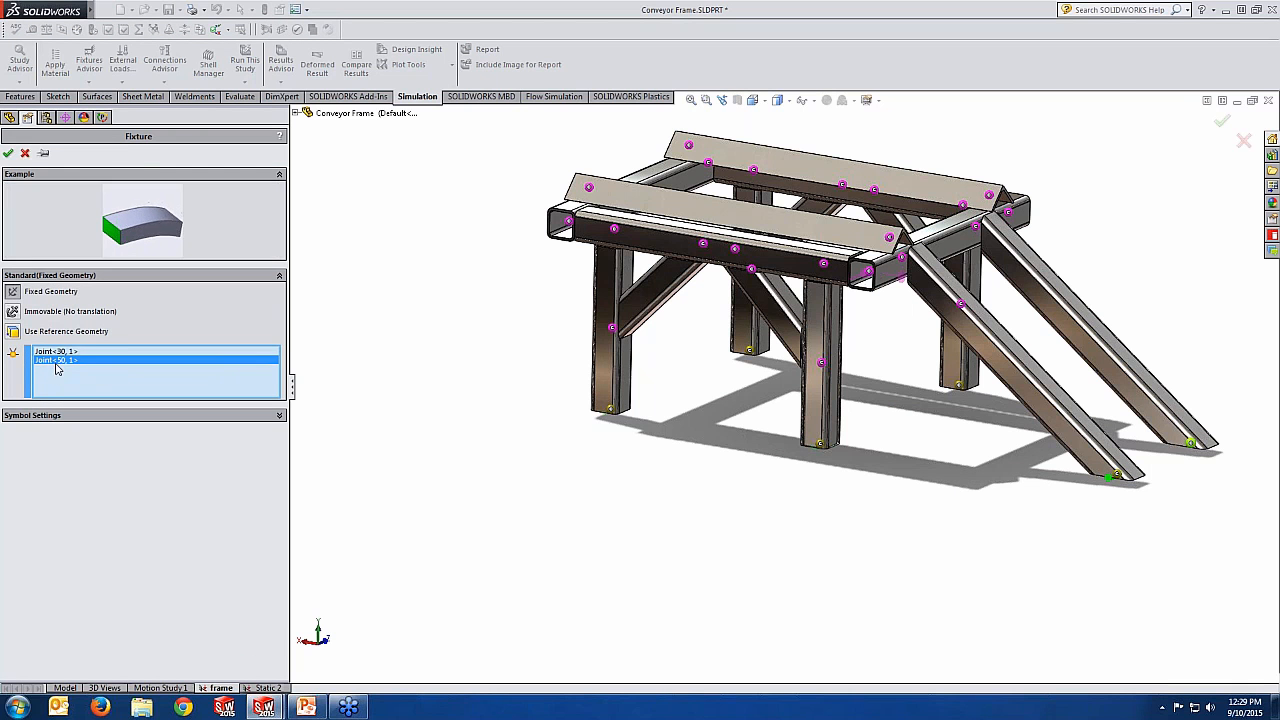
{"action": "left_click", "coordinate": [55, 353]}
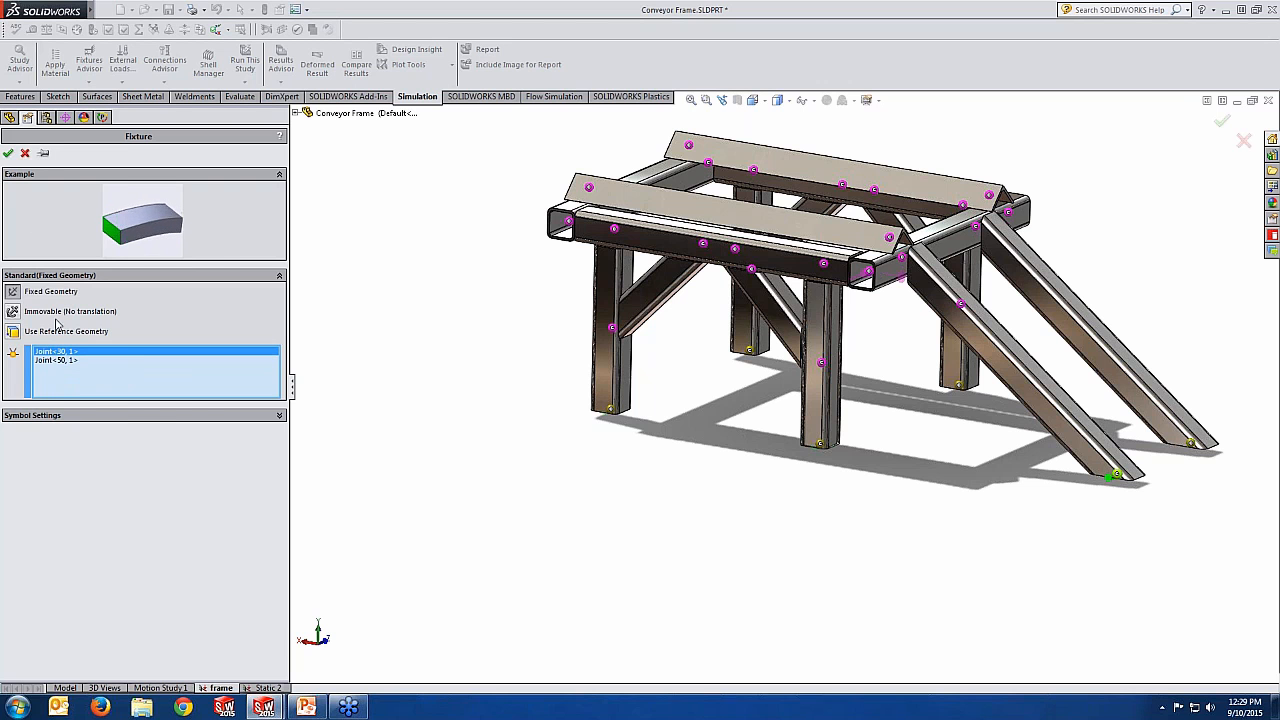
{"action": "left_click", "coordinate": [25, 153]}
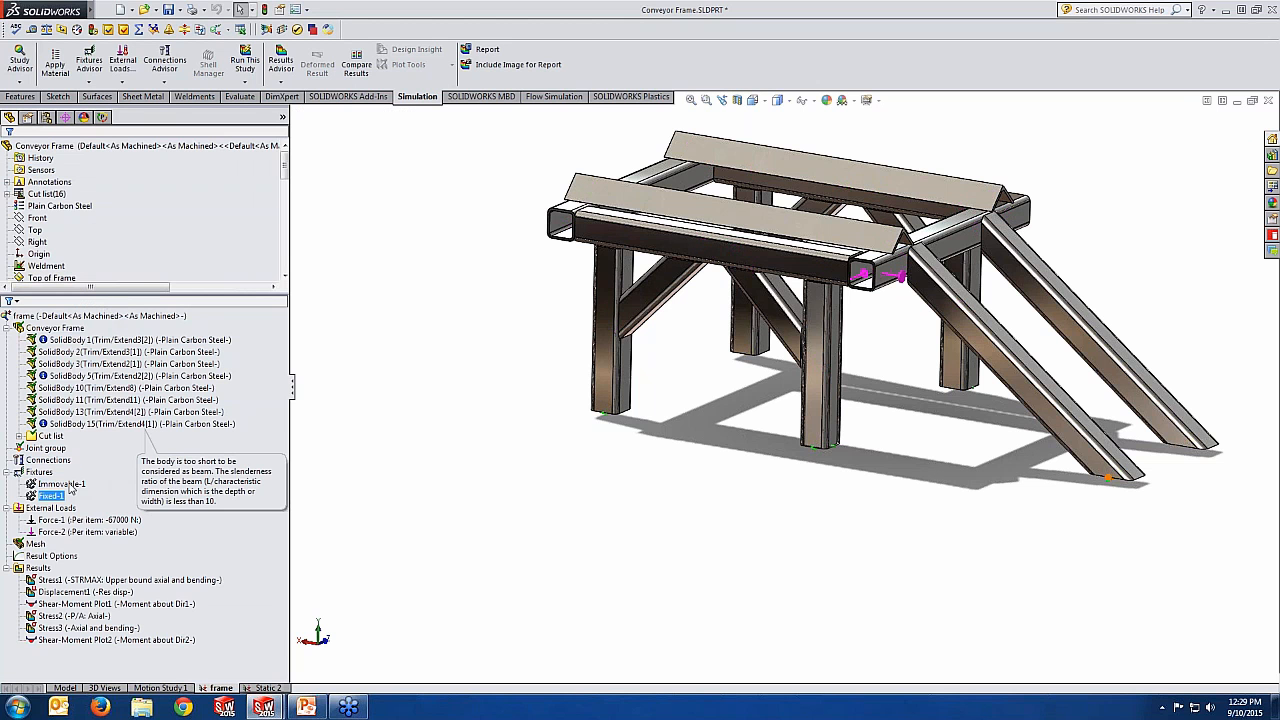
Review the Immovable-1 fixture definition and identify each of its joints at the vertical leg bottoms
{"action": "right_click", "coordinate": [71, 484]}
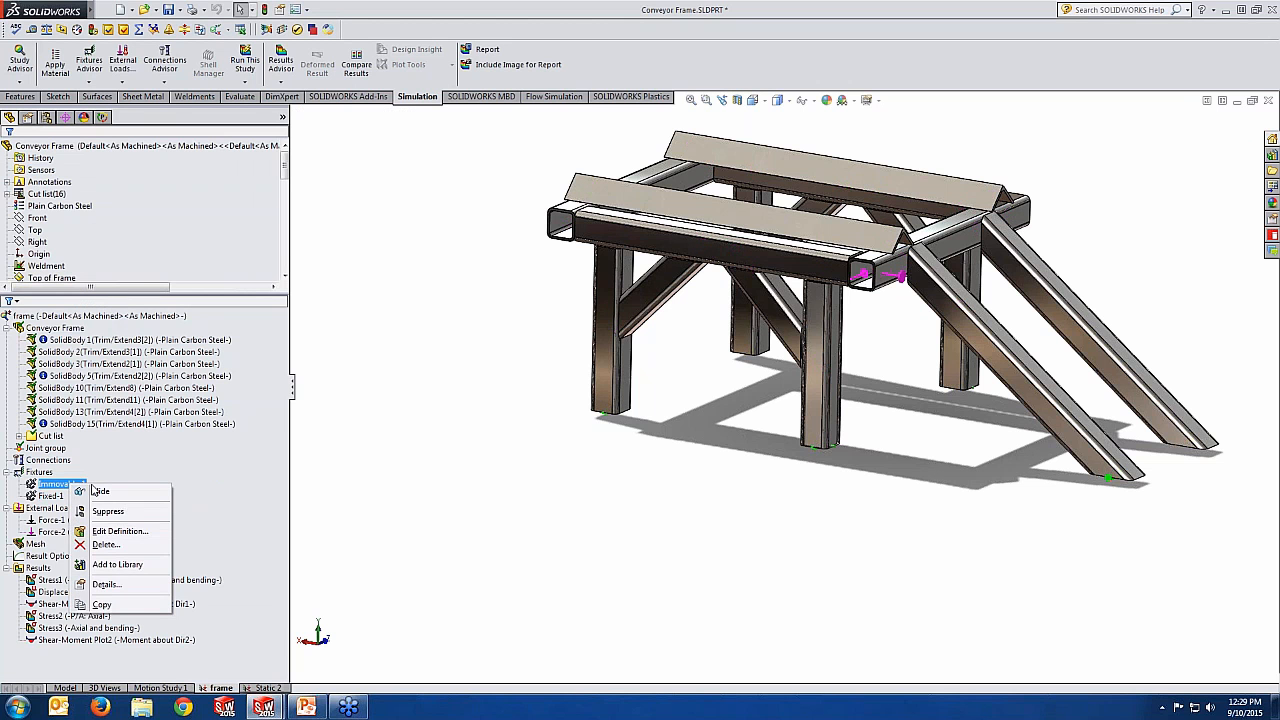
{"action": "left_click", "coordinate": [114, 531]}
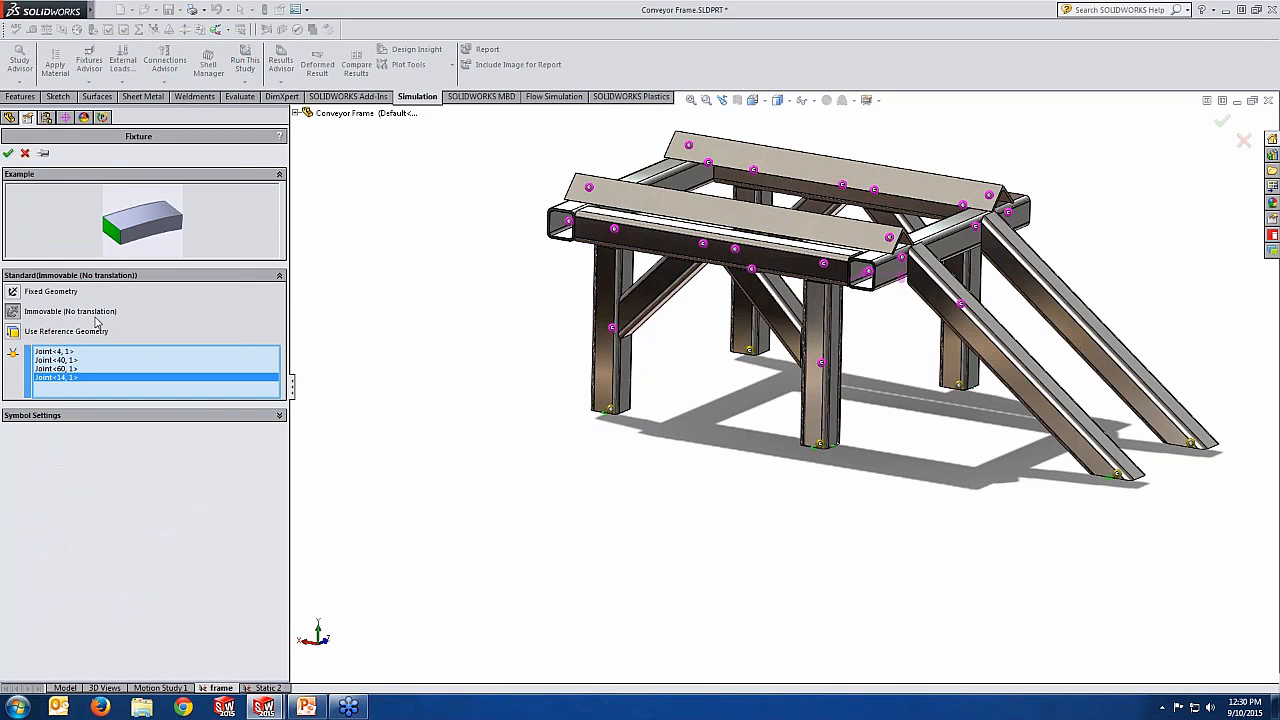
{"action": "left_click", "coordinate": [68, 360]}
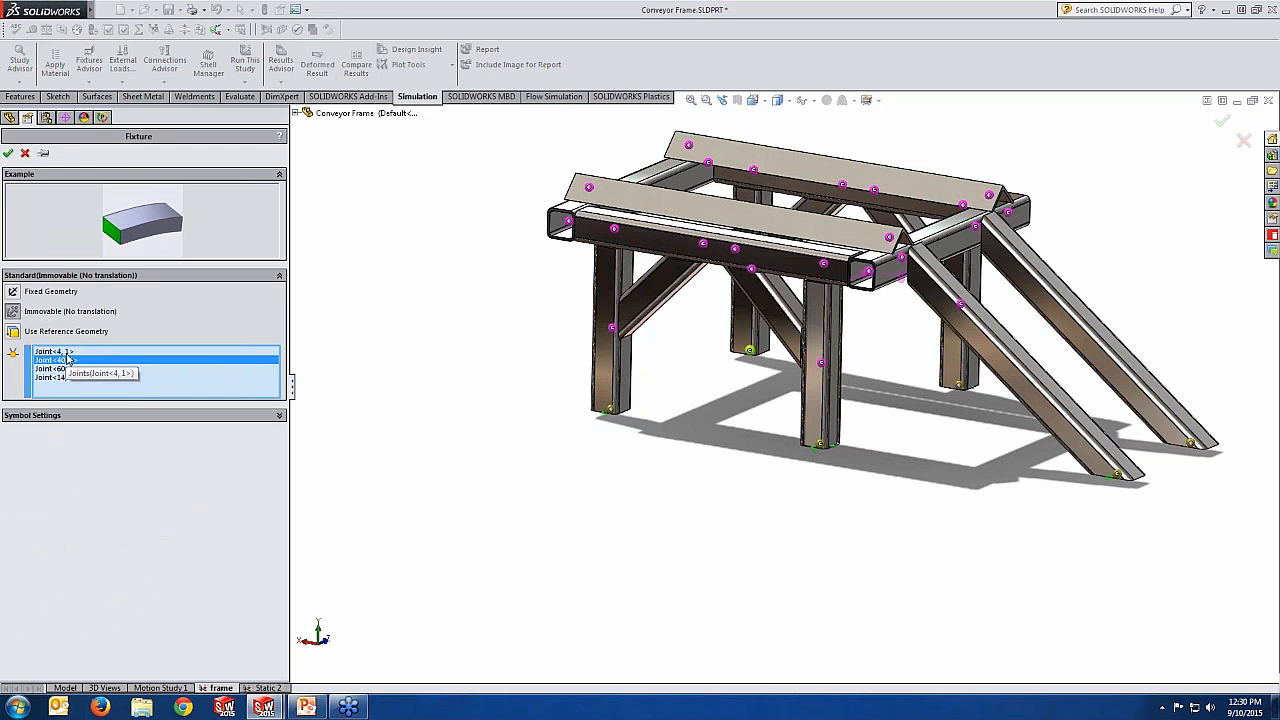
{"action": "left_click", "coordinate": [68, 369]}
{"action": "left_click", "coordinate": [68, 378]}
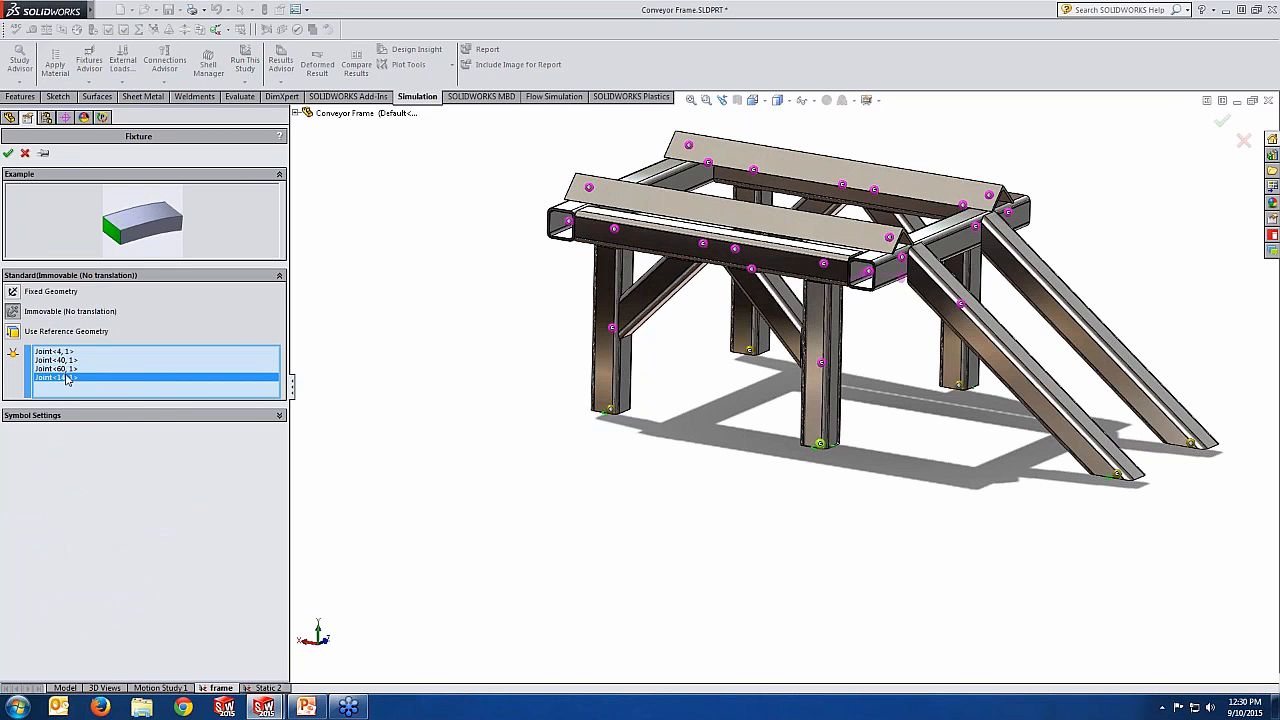
{"action": "left_click", "coordinate": [68, 361]}
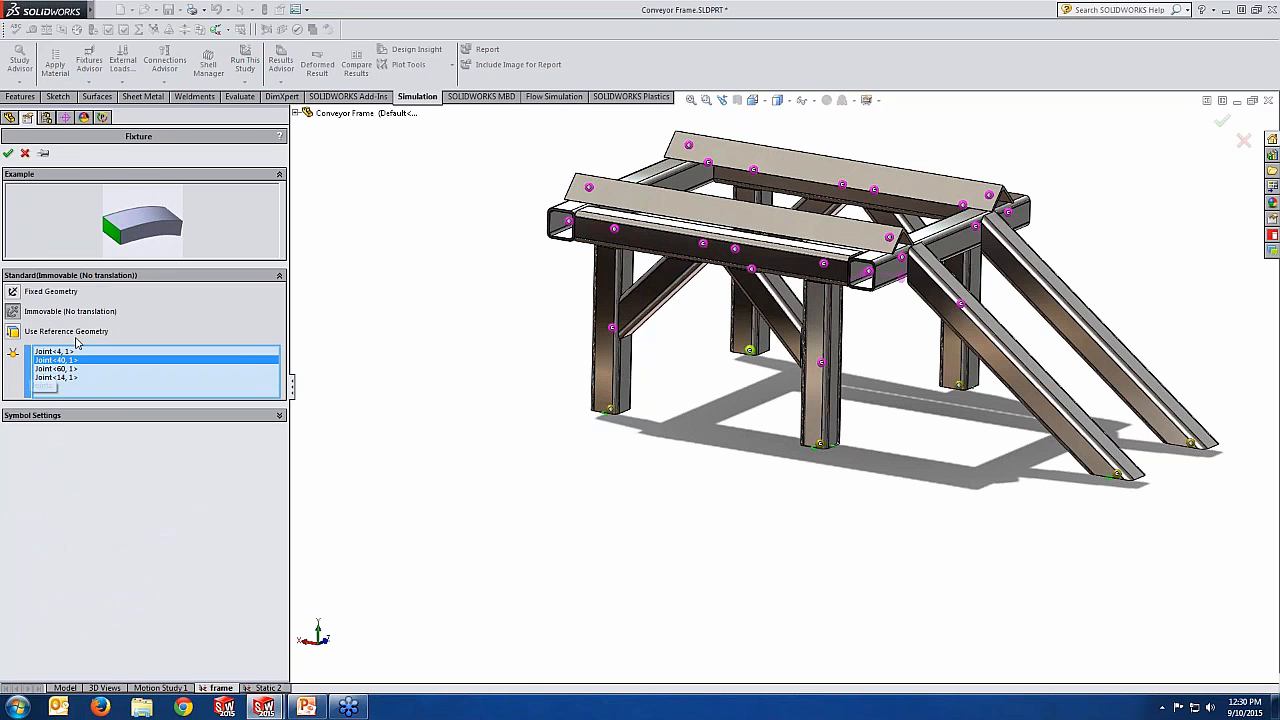
{"action": "left_click", "coordinate": [8, 153]}
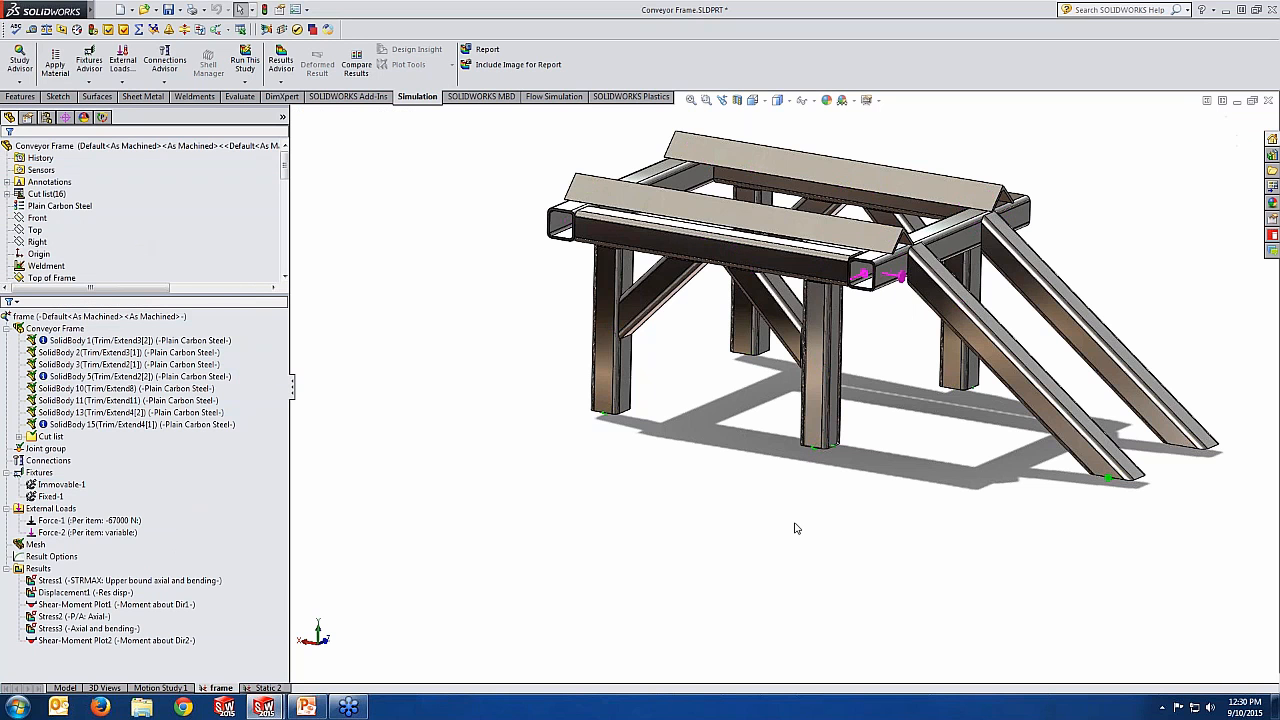
Start a new force load with joints as the selection type and pick a joint on the front upper frame beam
{"action": "scroll", "coordinate": [955, 500], "scroll_direction": "up", "scroll_amount": 1}
{"action": "scroll", "coordinate": [970, 445], "scroll_direction": "up", "scroll_amount": 1}
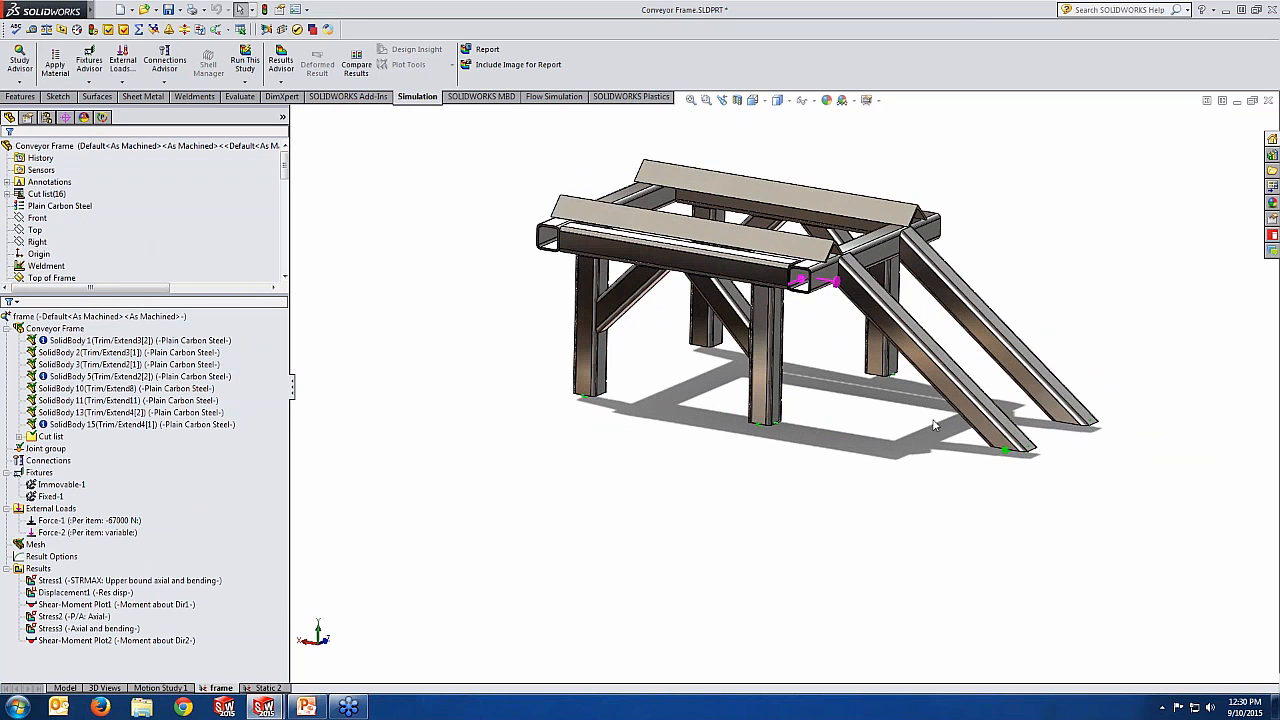
{"action": "middle_click_drag", "start_coordinate": [933, 425], "coordinate": [925, 439]}
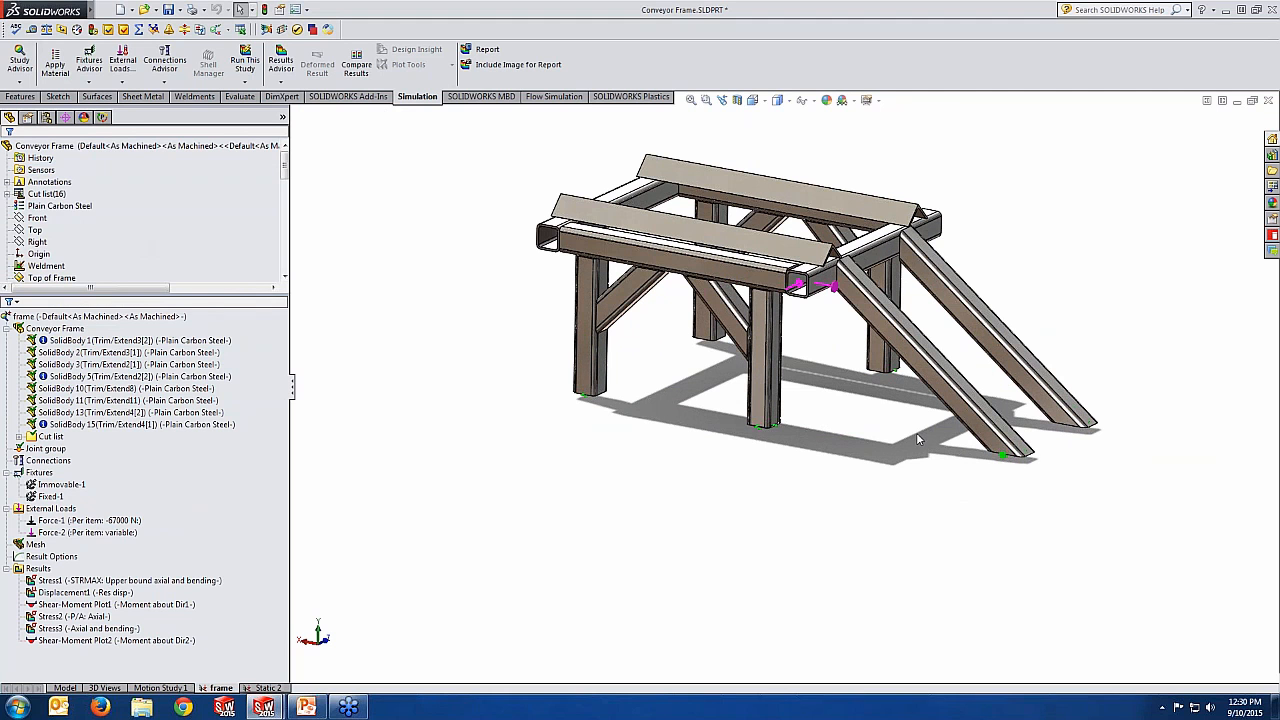
{"action": "left_click", "coordinate": [66, 485]}
{"action": "left_click", "coordinate": [55, 509]}
{"action": "right_click", "coordinate": [58, 510]}
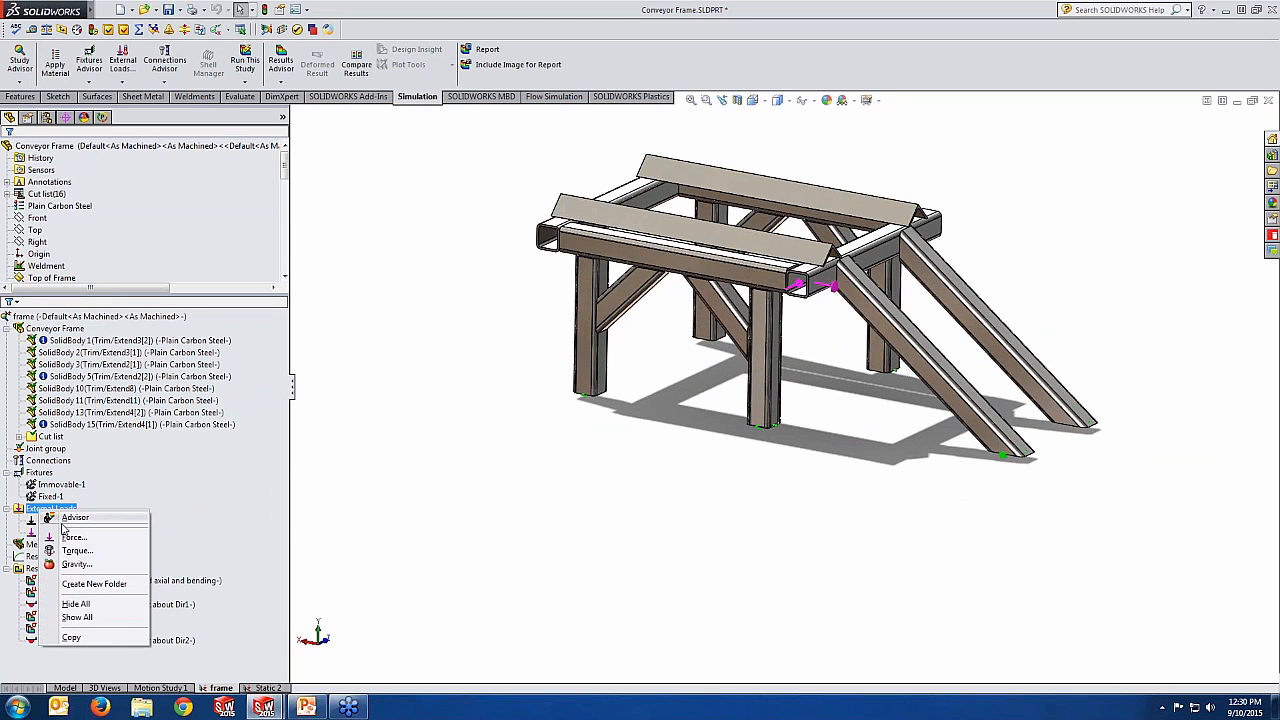
{"action": "left_click", "coordinate": [72, 537]}
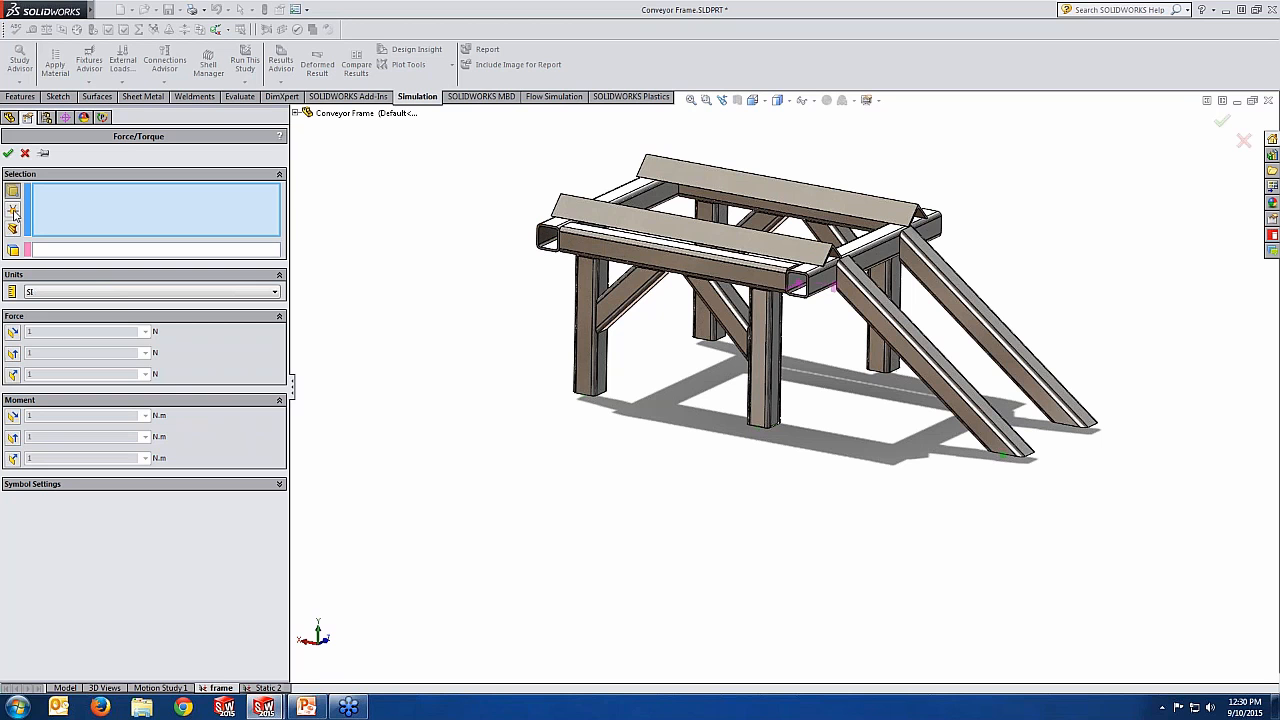
{"action": "left_click", "coordinate": [13, 209]}
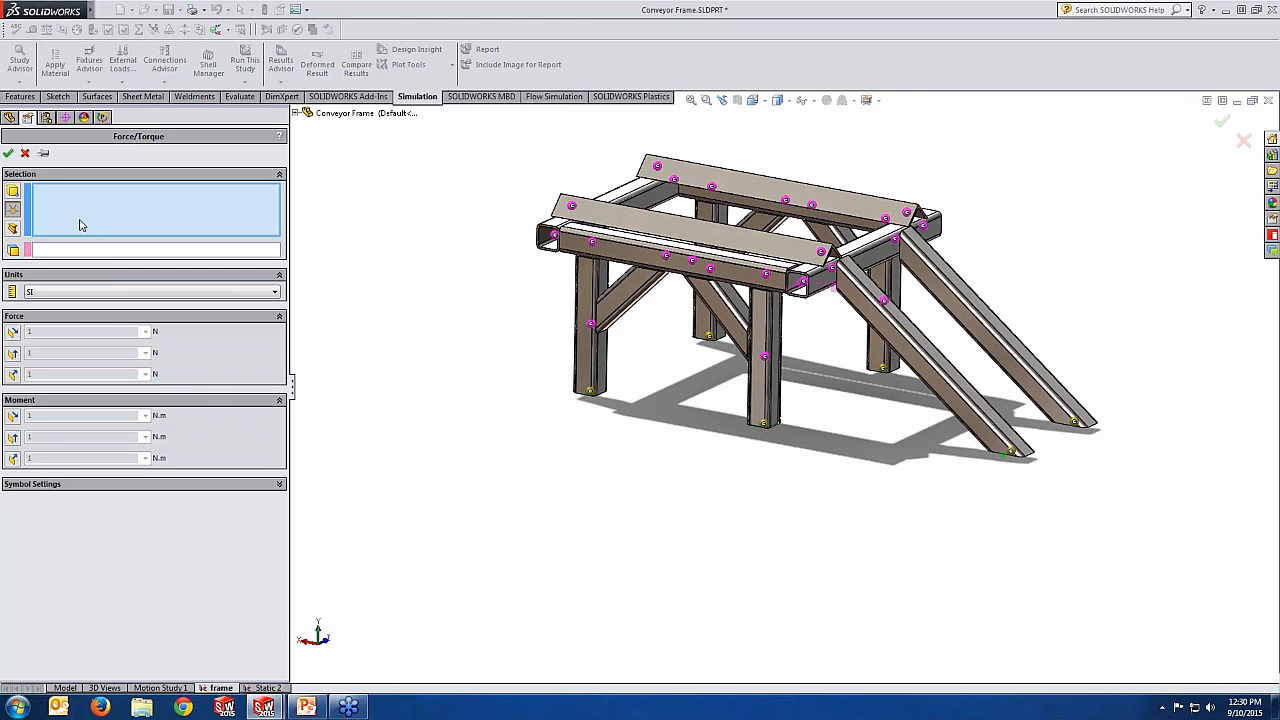
{"action": "left_click", "coordinate": [594, 248]}
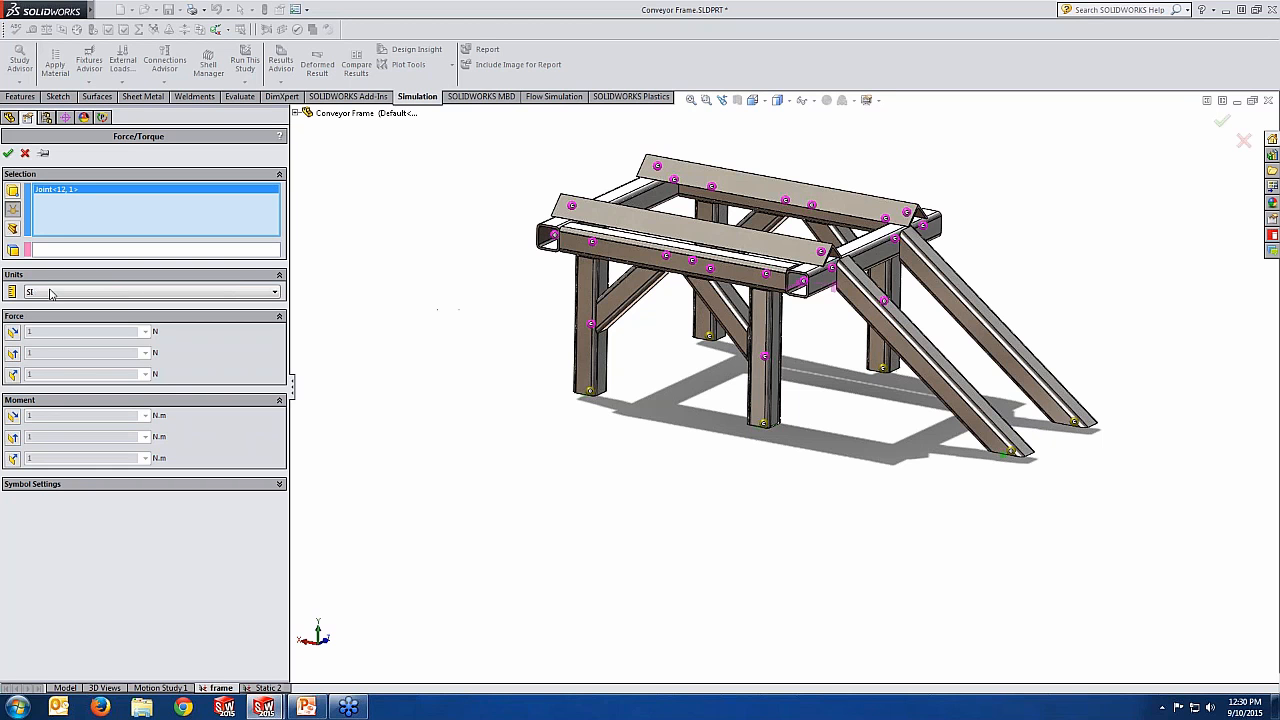
Try the force on beams instead, using the front angle rail with the Top plane as direction reference, and discard the load
{"action": "left_click", "coordinate": [12, 230]}
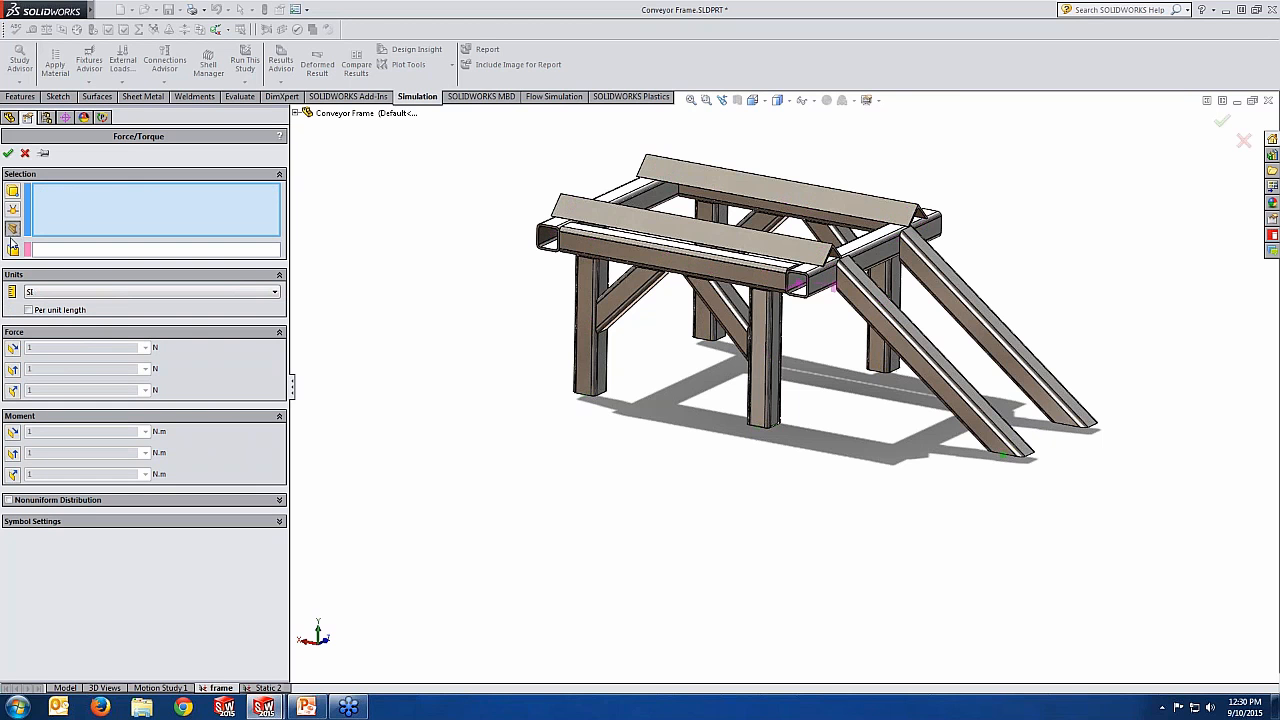
{"action": "left_click", "coordinate": [651, 226]}
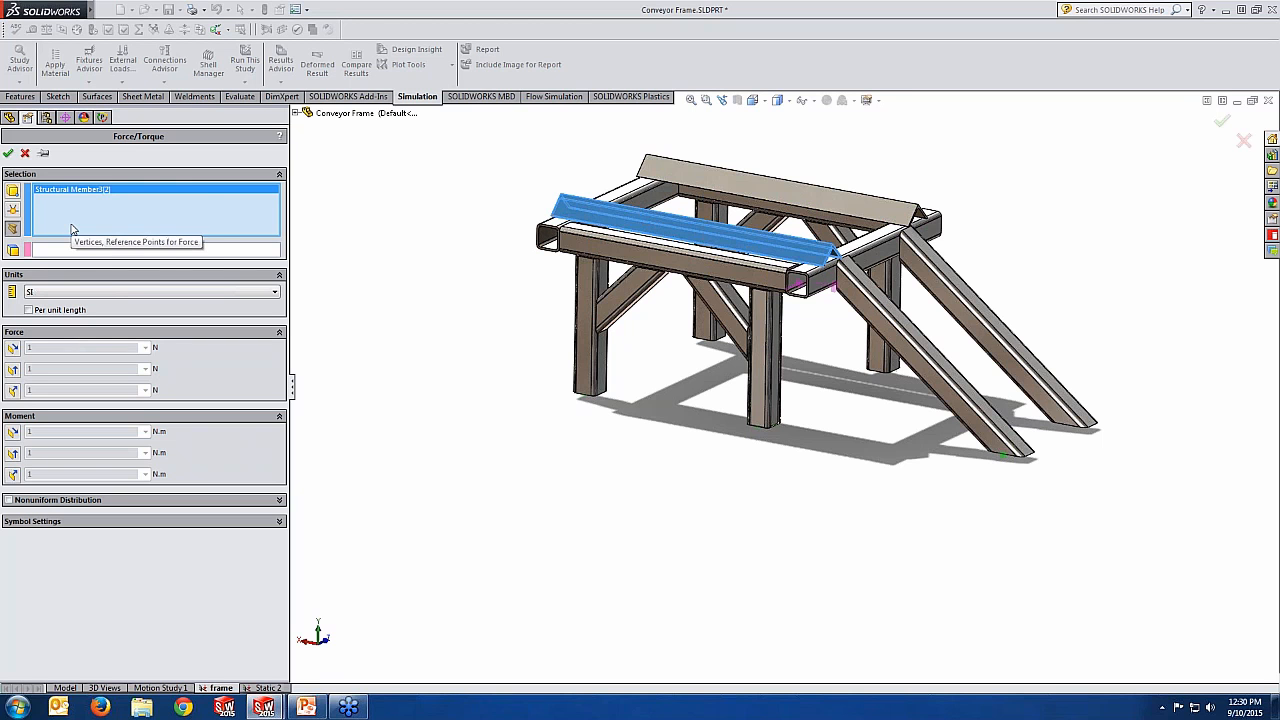
{"action": "left_click", "coordinate": [72, 249]}
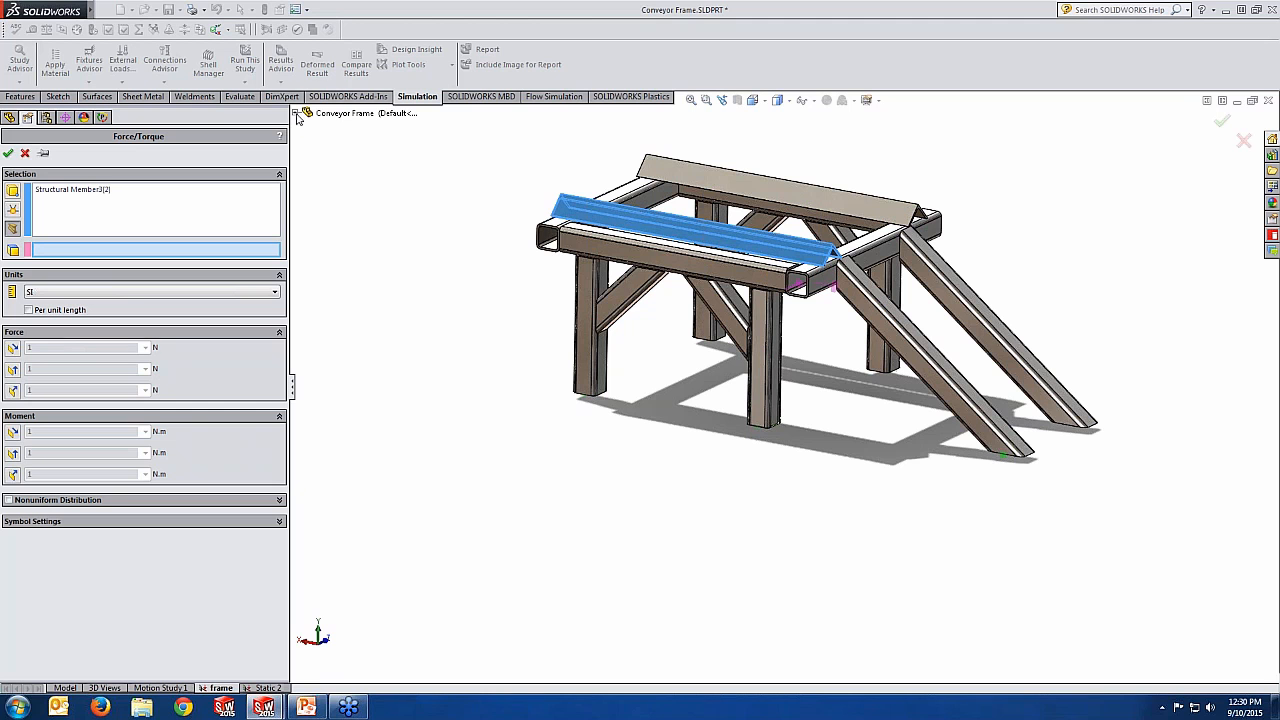
{"action": "left_click", "coordinate": [297, 115]}
{"action": "left_click", "coordinate": [335, 197]}
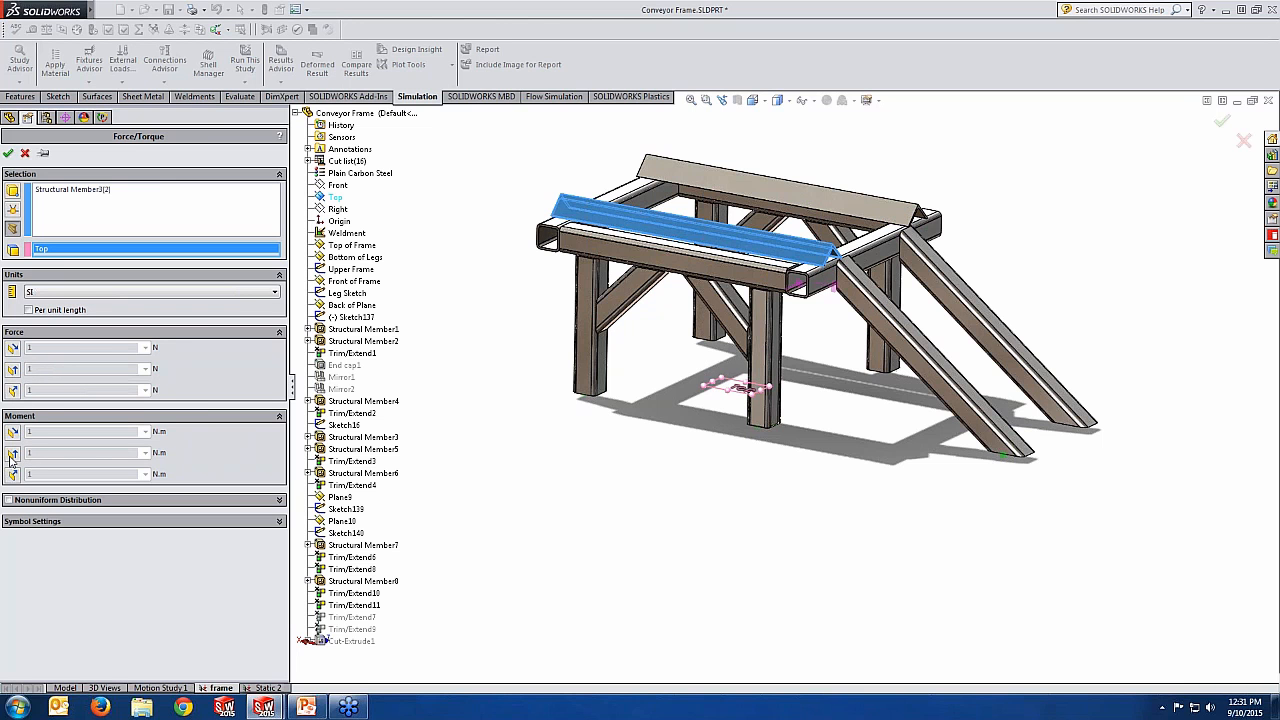
{"action": "left_click", "coordinate": [25, 154]}
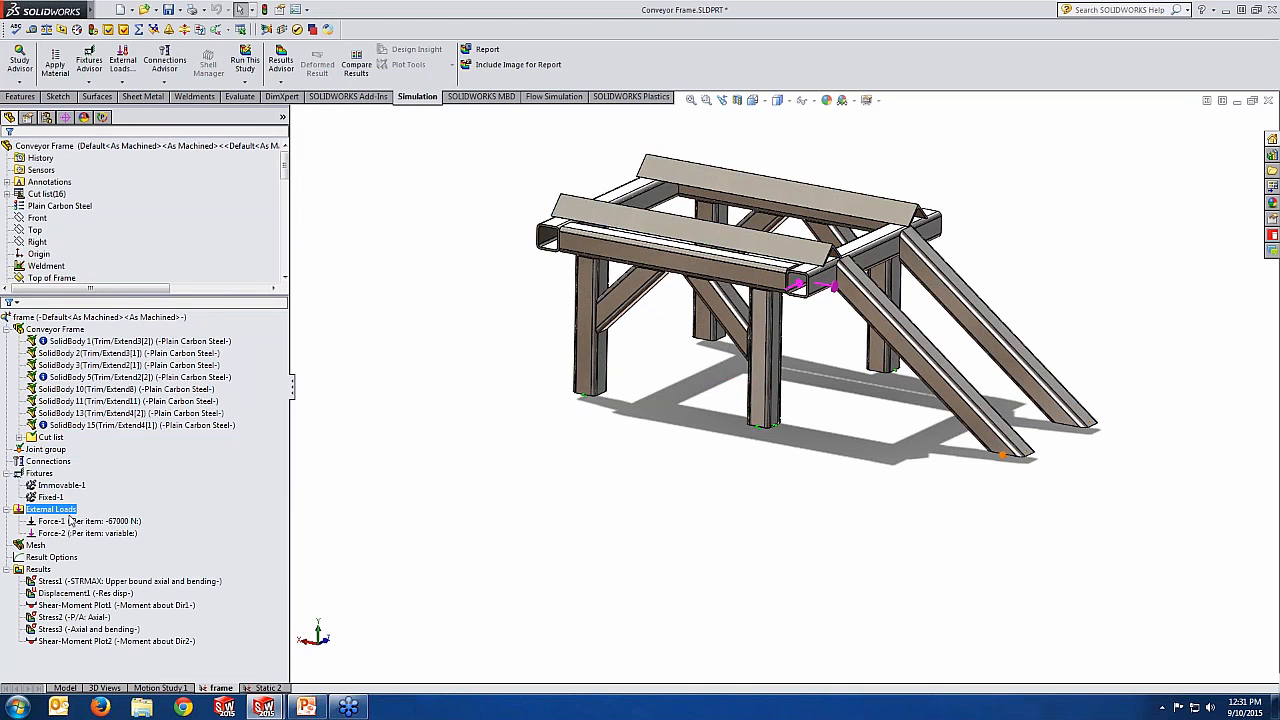
Review the Force-1 definition, checking its selected angle-rail beams, Top plane direction reference and normal force, and leave it unchanged
{"action": "left_click", "coordinate": [72, 521]}
{"action": "right_click", "coordinate": [124, 525]}
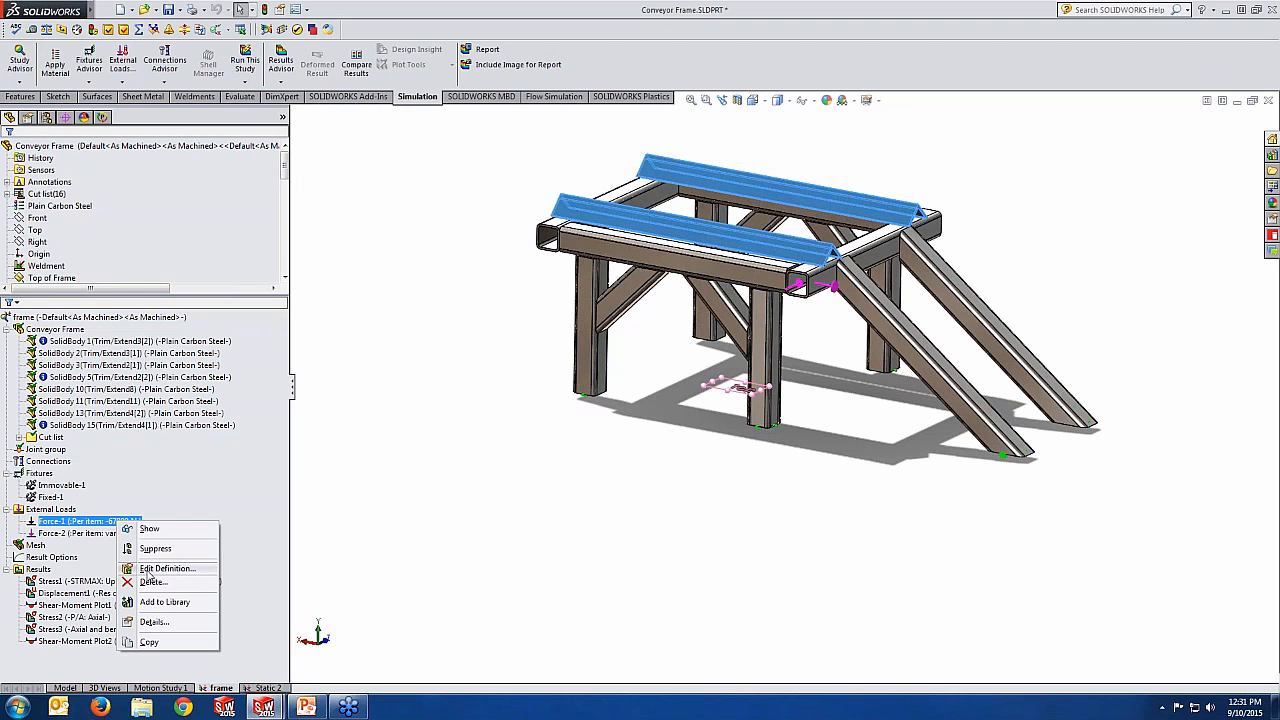
{"action": "left_click", "coordinate": [166, 568]}
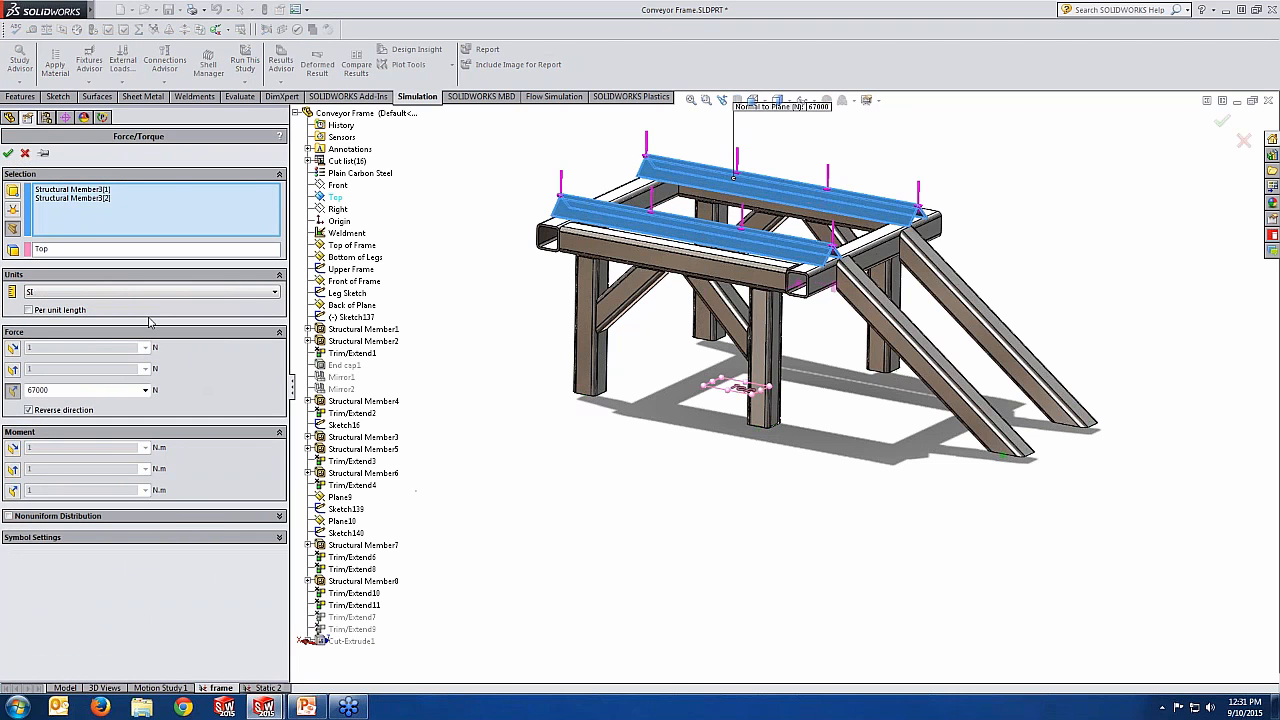
{"action": "left_click", "coordinate": [82, 198]}
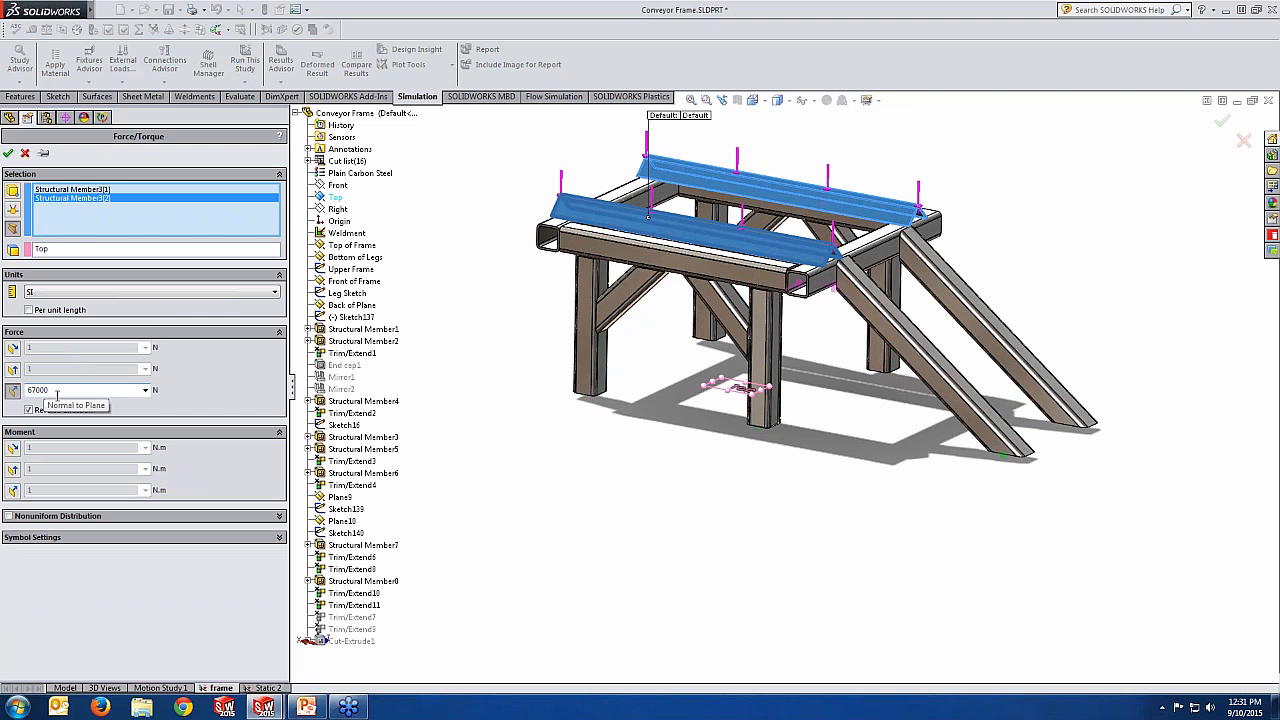
{"action": "left_click", "coordinate": [90, 250]}
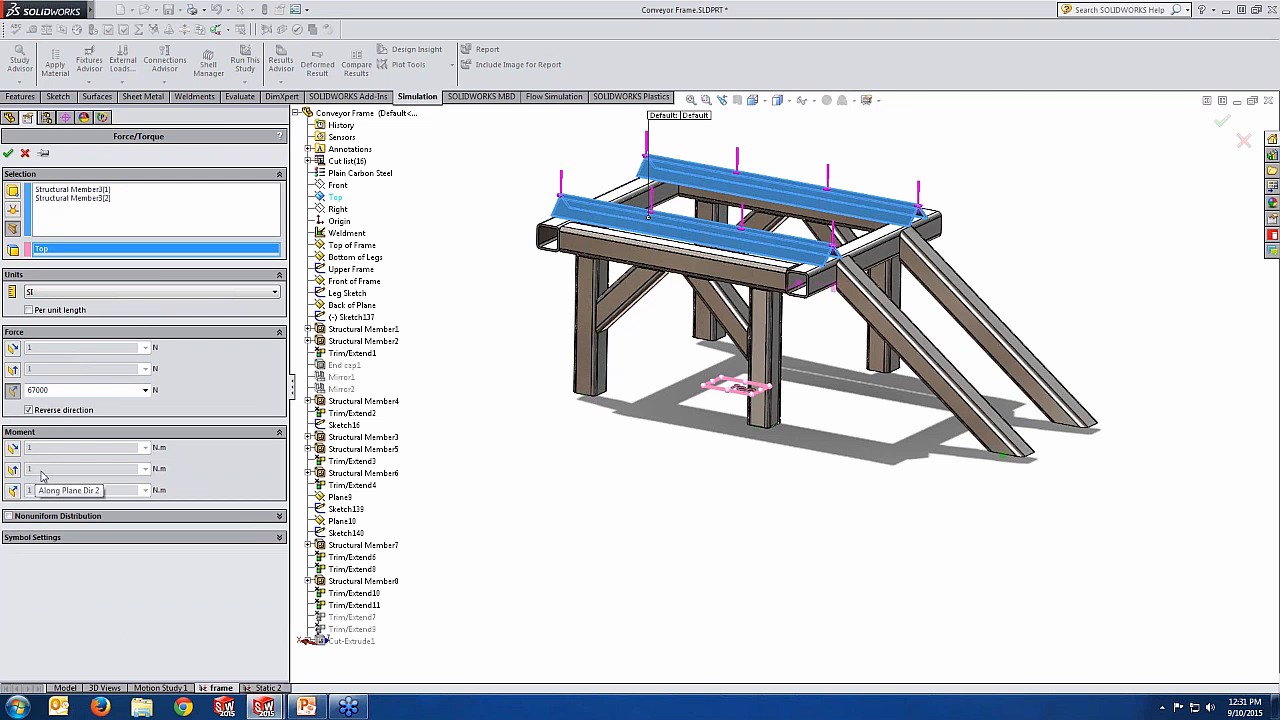
{"action": "left_click", "coordinate": [8, 152]}
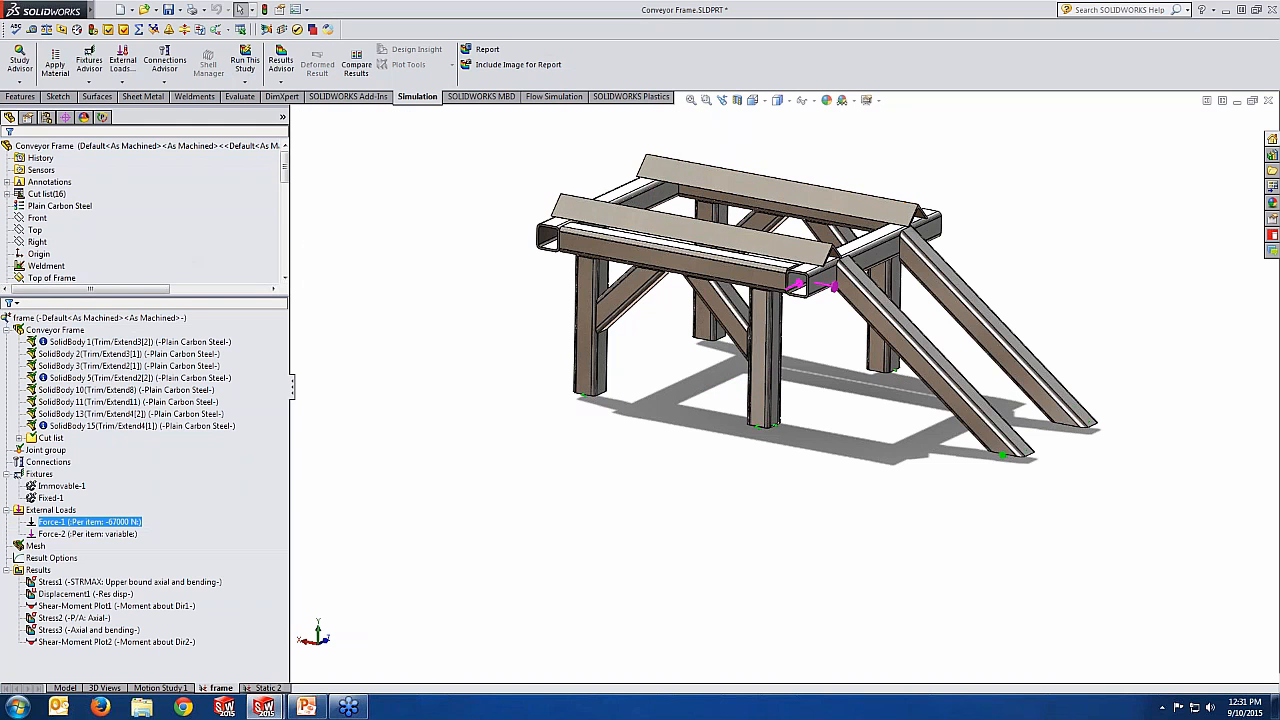
Open the Force-2 definition and examine its joint at the frame corner, Front plane reference, force and moment
{"action": "right_click", "coordinate": [88, 534]}
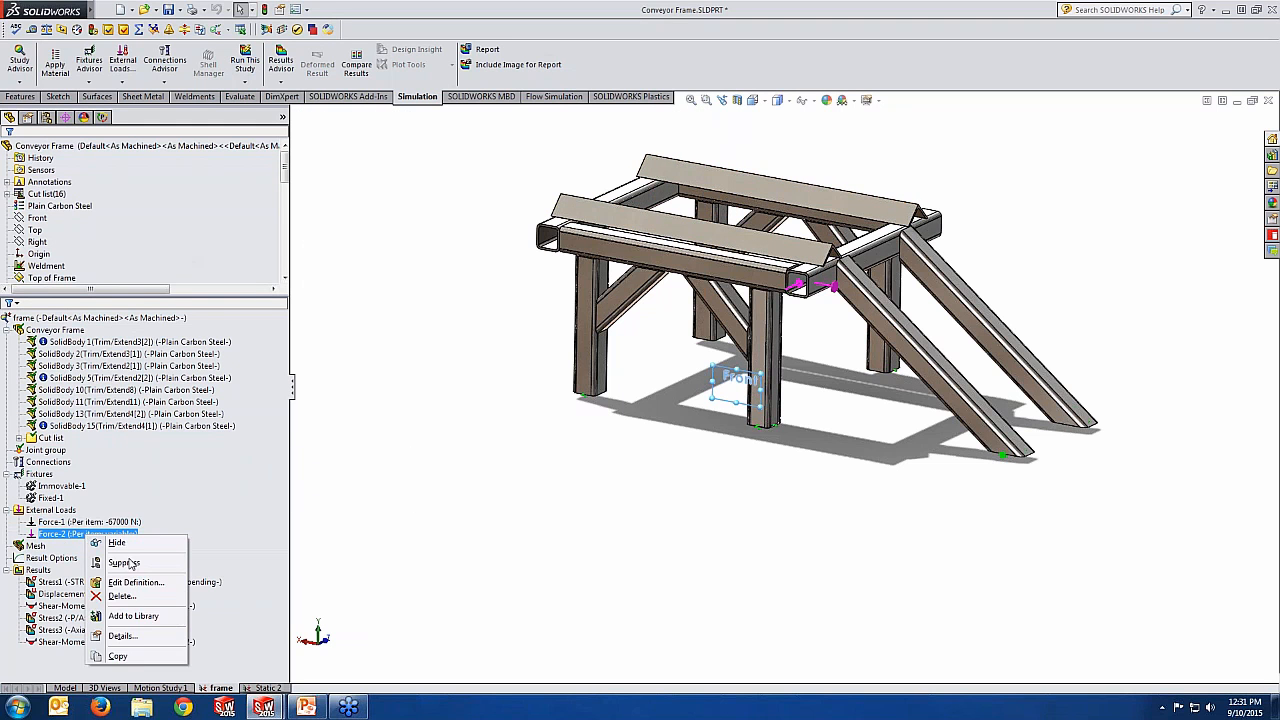
{"action": "key", "text": "Escape"}
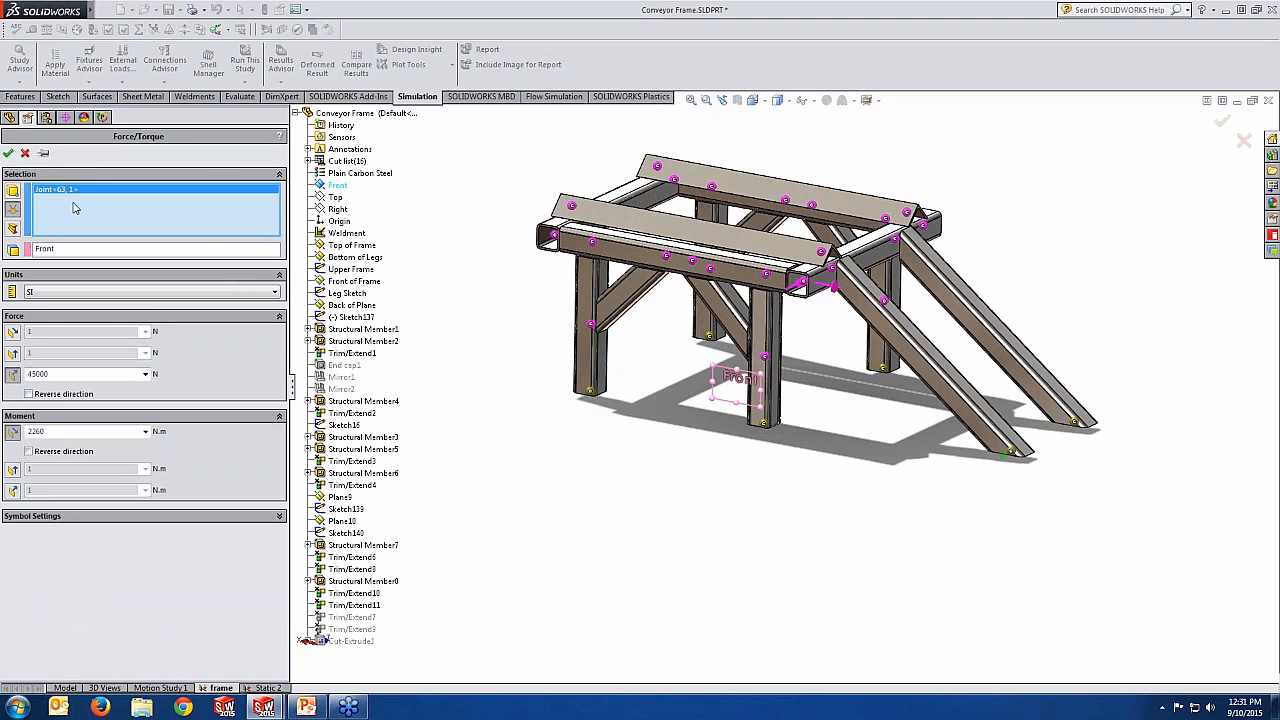
{"action": "scroll", "coordinate": [825, 302], "scroll_direction": "down", "scroll_amount": 5}
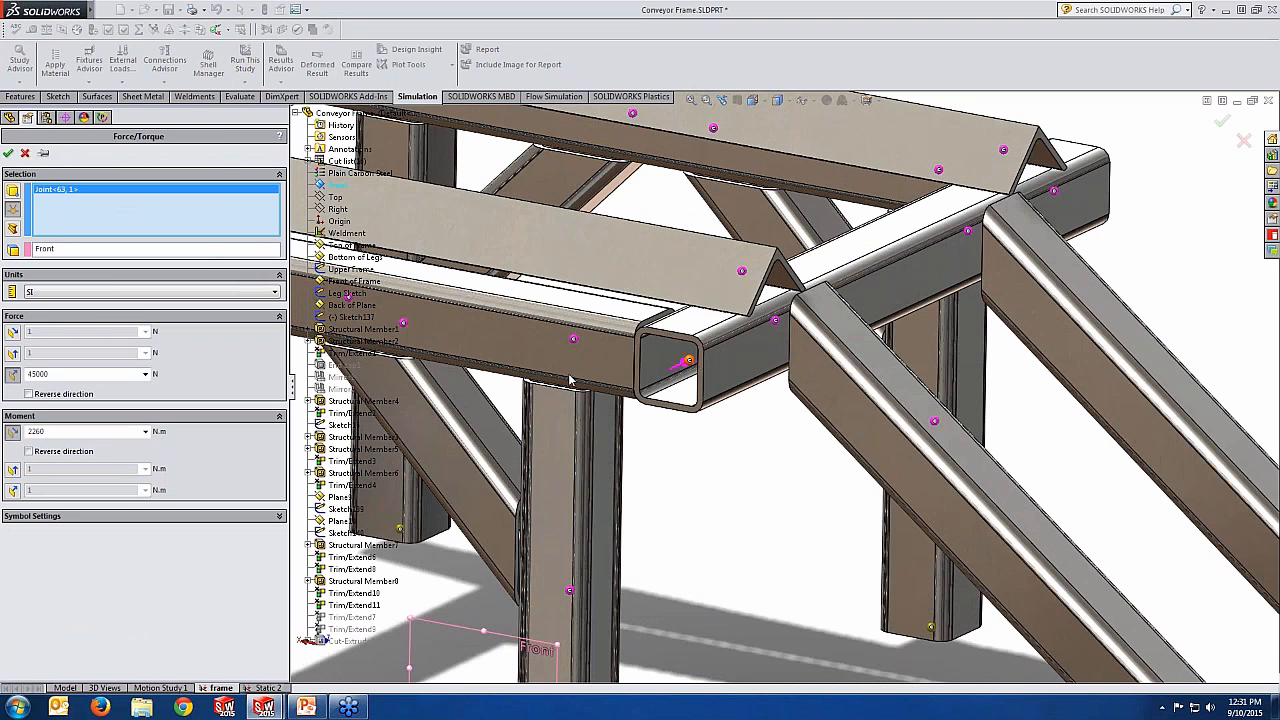
{"action": "left_click", "coordinate": [188, 250]}
{"action": "scroll", "coordinate": [777, 392], "scroll_direction": "up", "scroll_amount": 3}
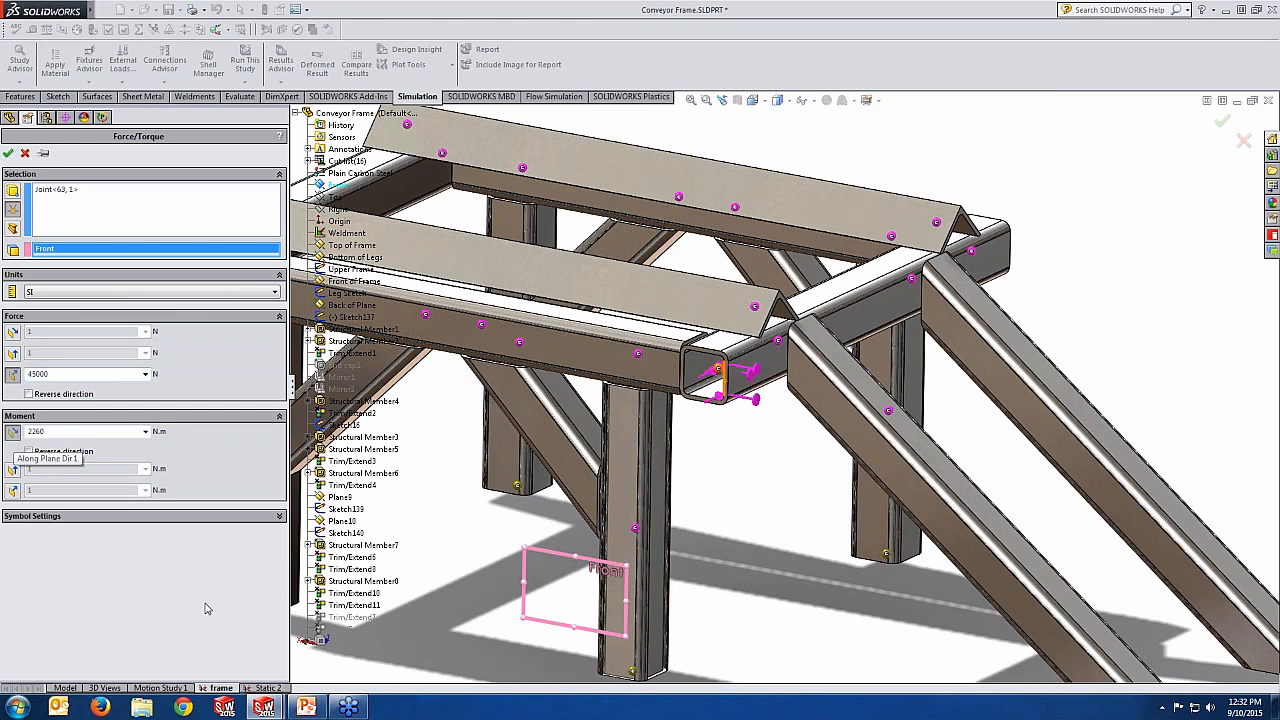
Try enabling moments in the other two directions for Force-2, switch them off again and leave the definition unchanged
{"action": "left_click", "coordinate": [13, 470]}
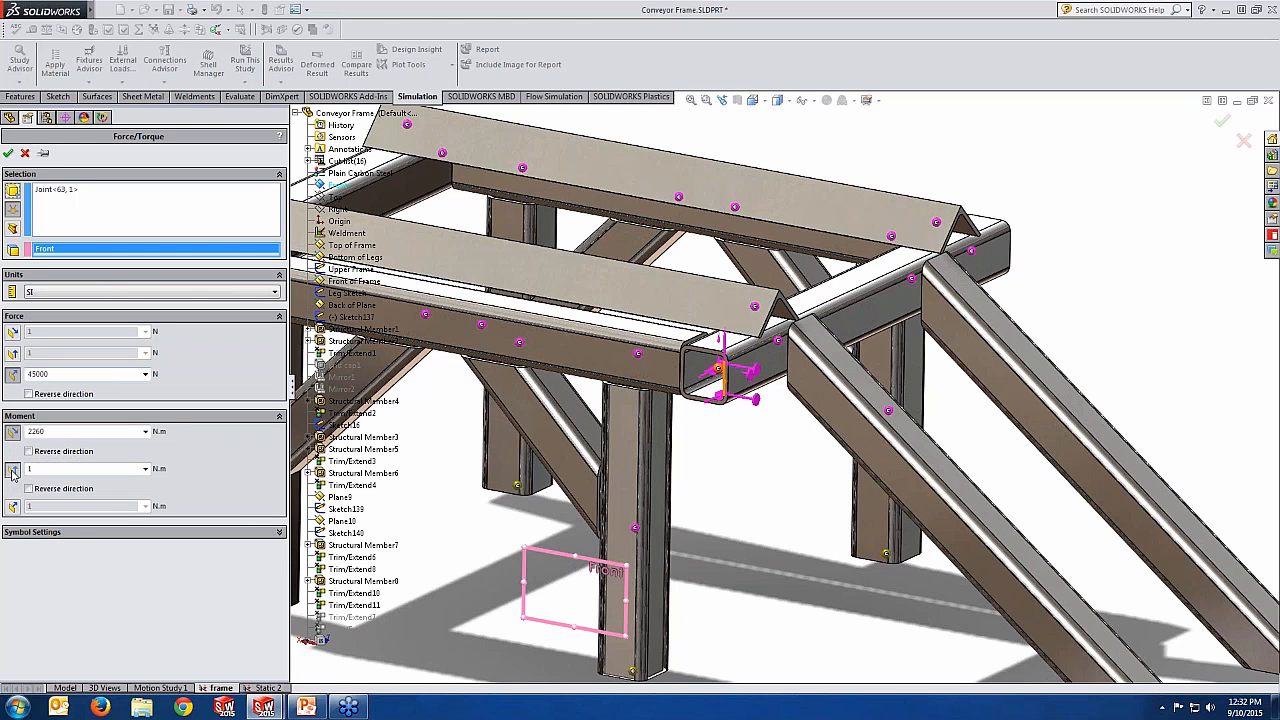
{"action": "left_click", "coordinate": [13, 507]}
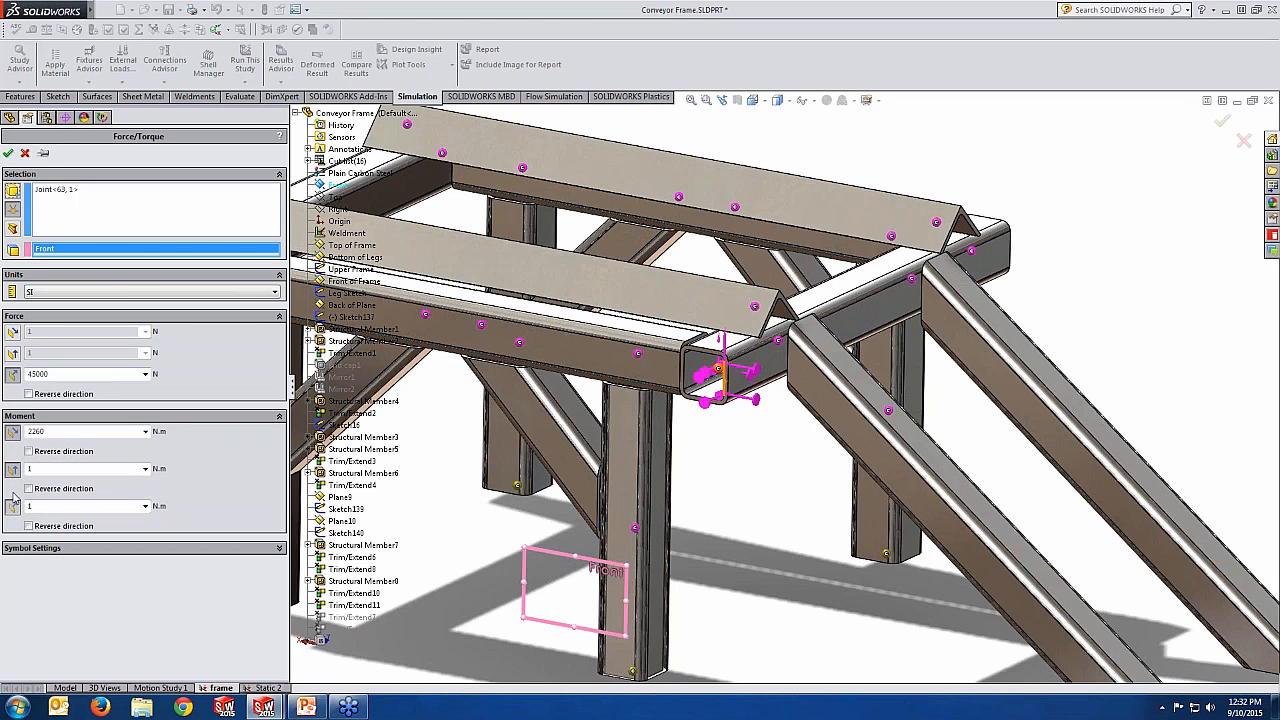
{"action": "left_click", "coordinate": [13, 471]}
{"action": "left_click", "coordinate": [13, 492]}
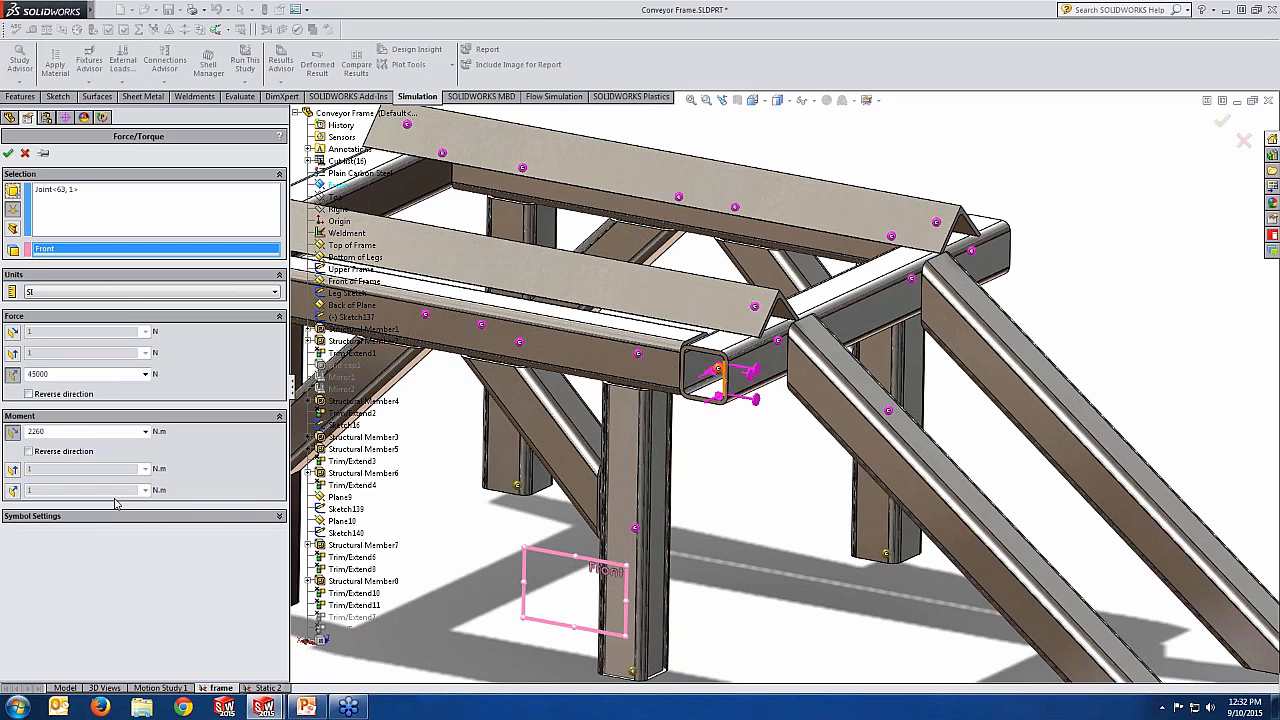
{"action": "left_click", "coordinate": [26, 155]}
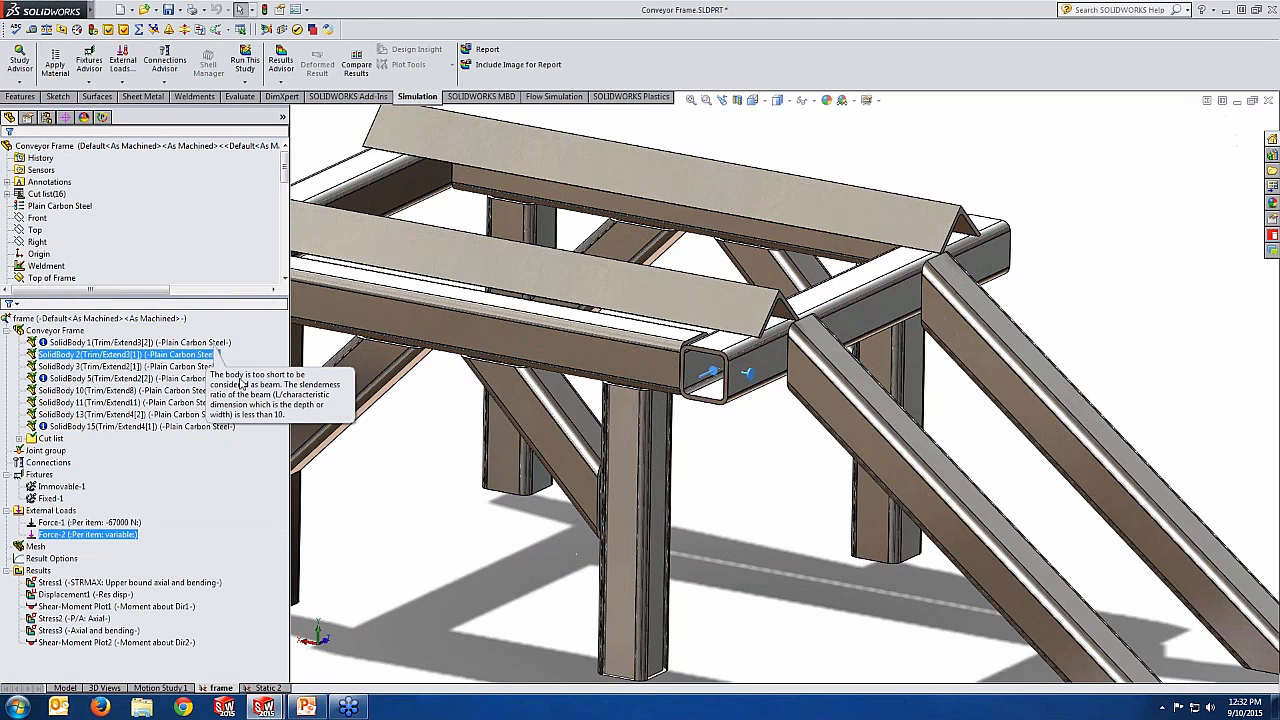
Create a new mesh for the frame study, accepting deletion of the existing results, and inspect the beam elements
{"action": "scroll", "coordinate": [583, 512], "scroll_direction": "up", "scroll_amount": 4}
{"action": "middle_click_drag", "start_coordinate": [655, 512], "coordinate": [637, 540]}
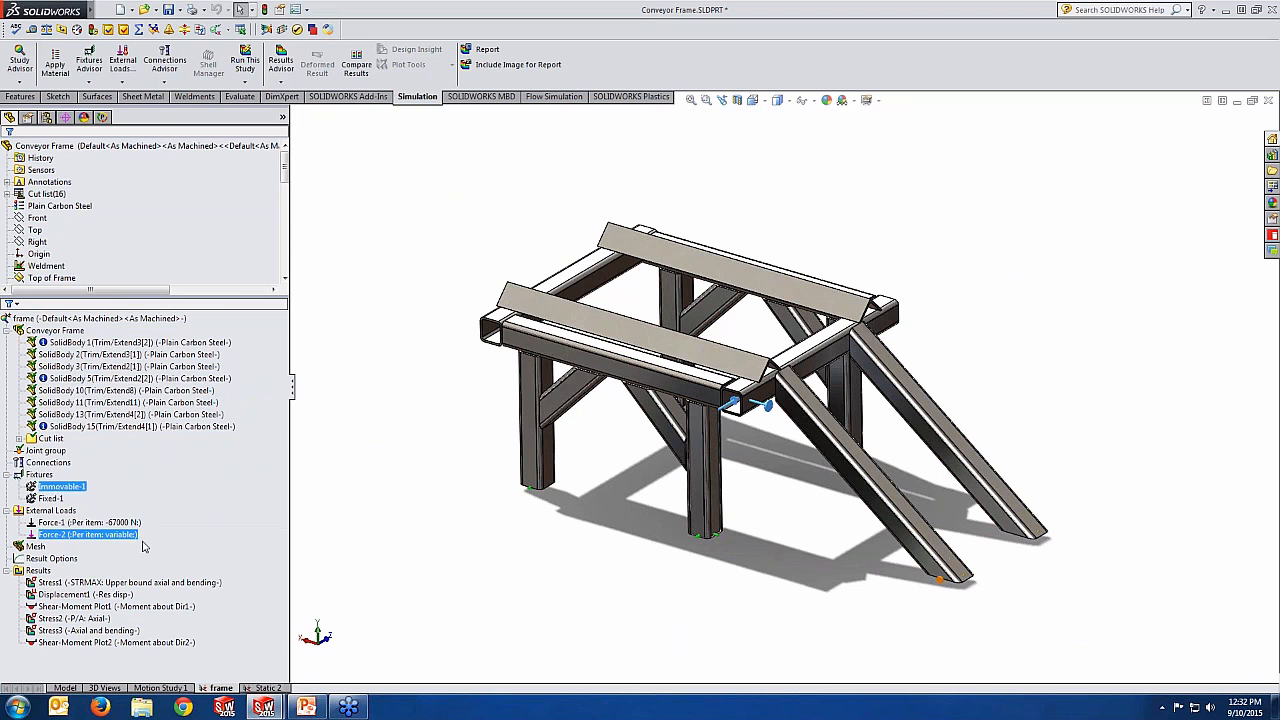
{"action": "right_click", "coordinate": [35, 546]}
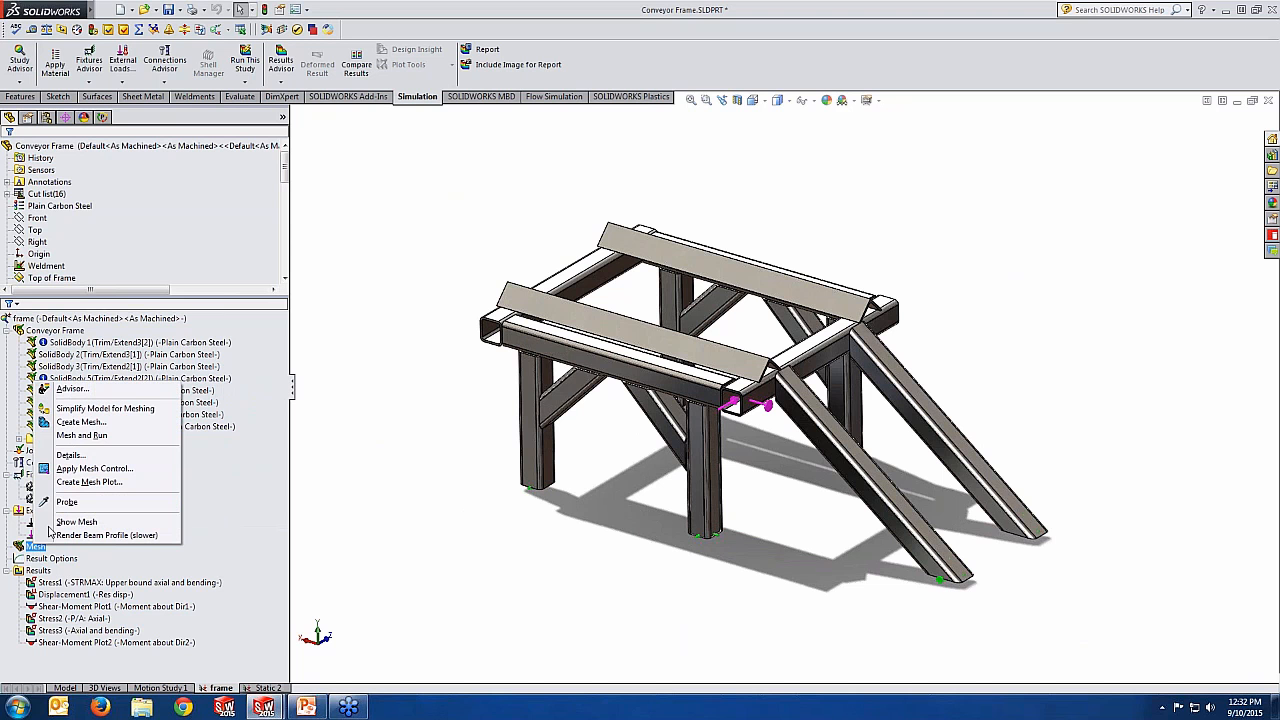
{"action": "left_click", "coordinate": [97, 425]}
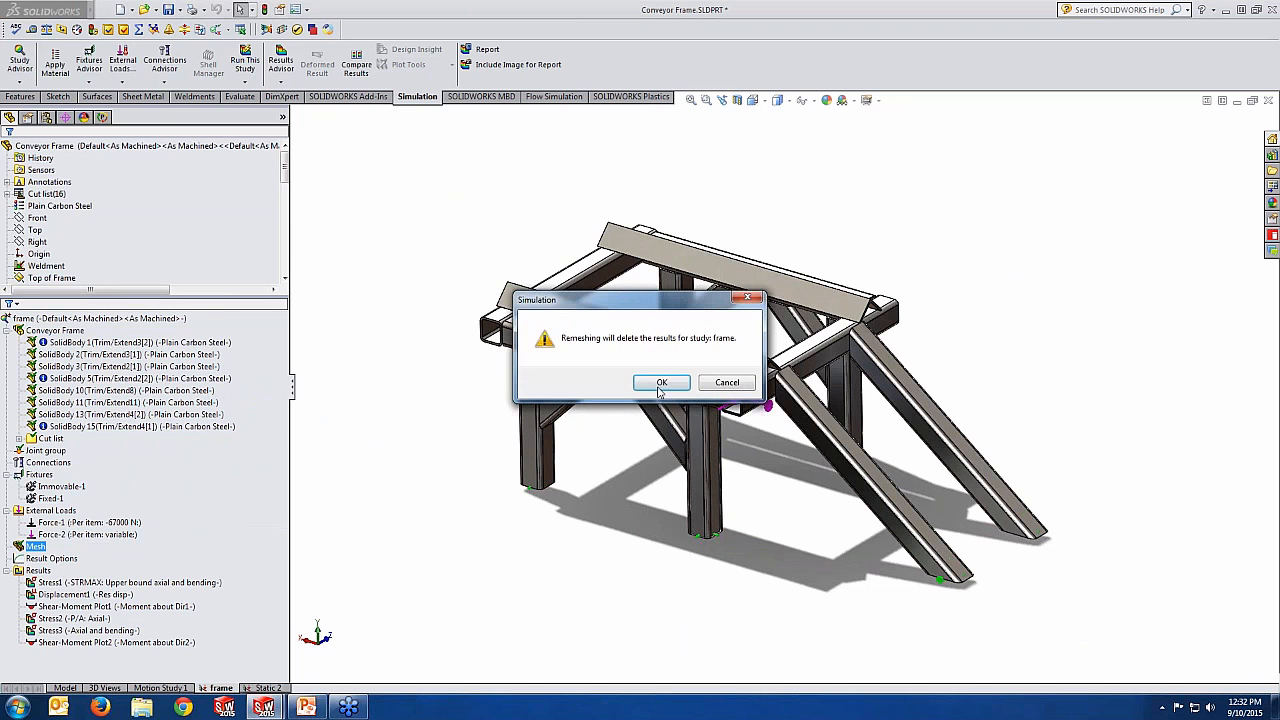
{"action": "left_click", "coordinate": [660, 384]}
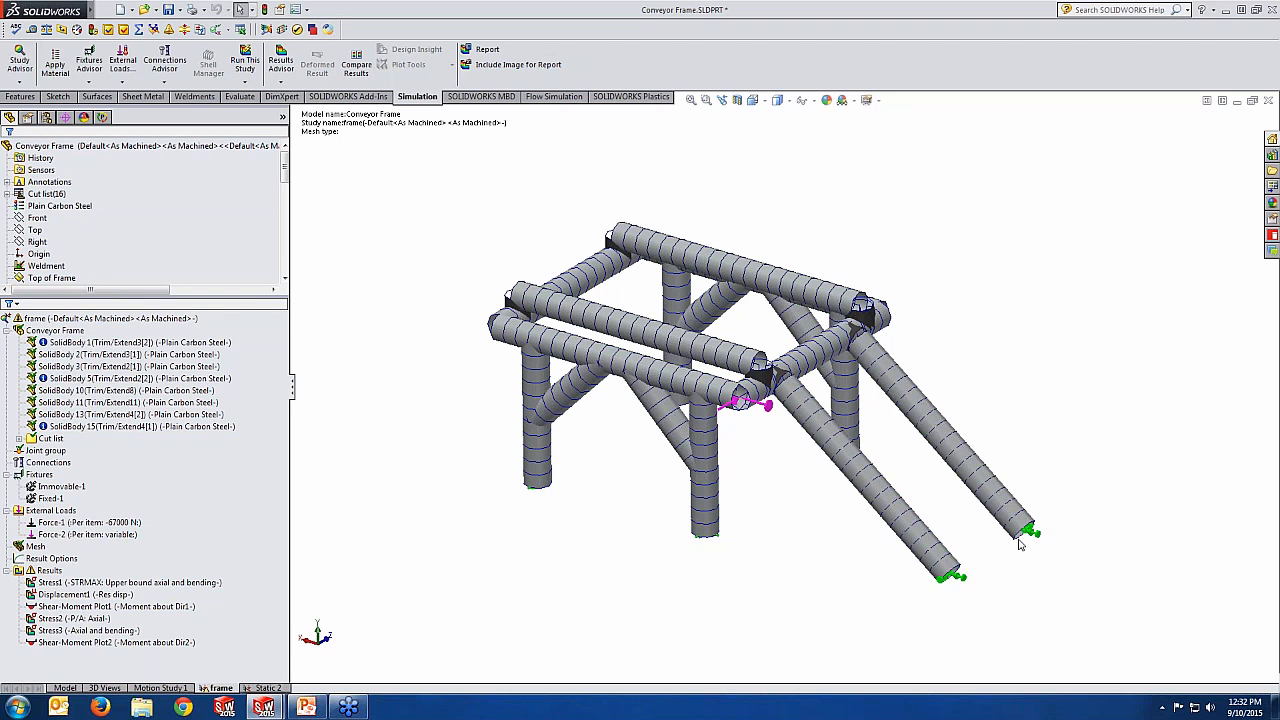
{"action": "scroll", "coordinate": [773, 485], "scroll_direction": "down", "scroll_amount": 3}
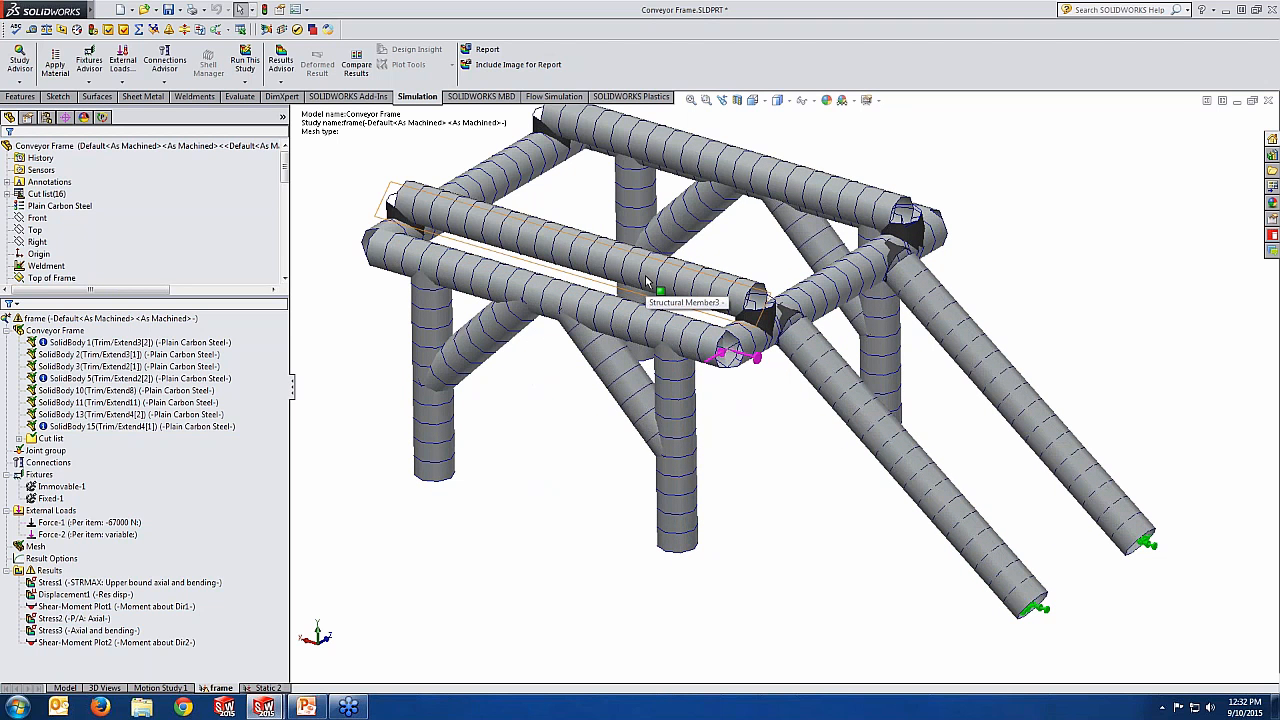
{"action": "scroll", "coordinate": [665, 355], "scroll_direction": "up", "scroll_amount": 2}
Render the beam profiles in the mesh display and inspect the elements at the loaded frame corner
{"action": "left_click", "coordinate": [63, 536]}
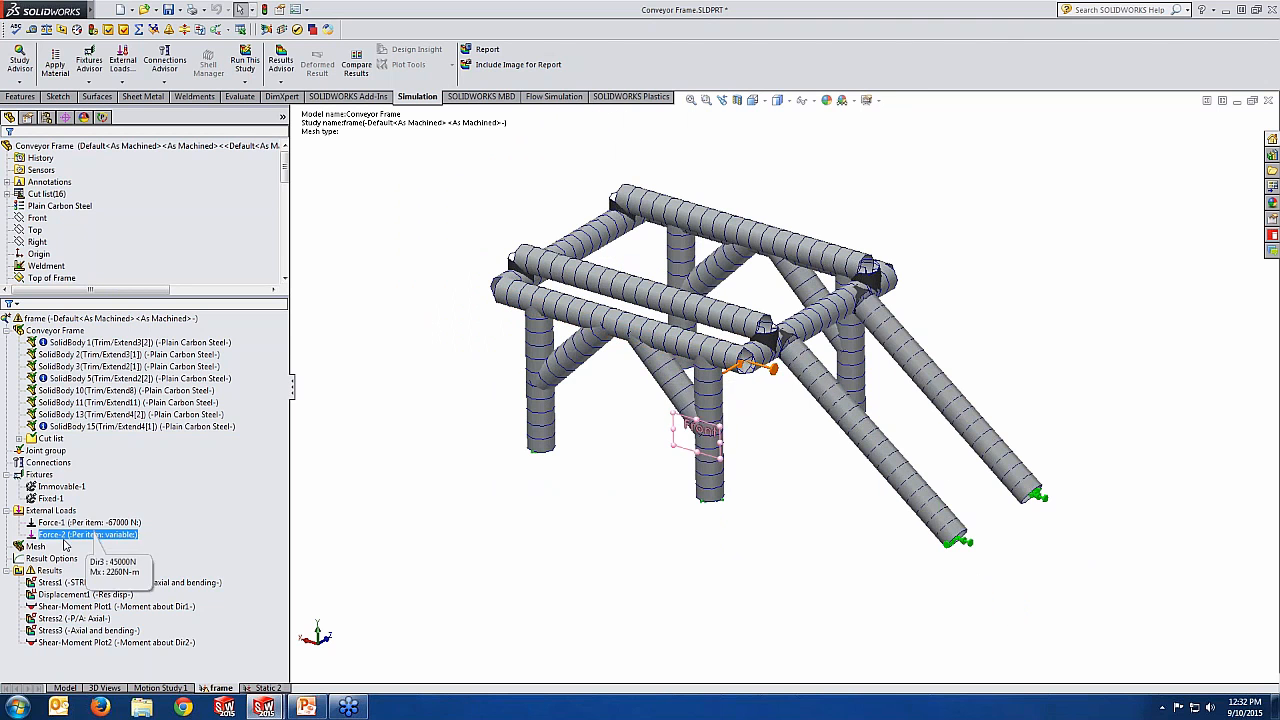
{"action": "left_click", "coordinate": [38, 547]}
{"action": "right_click", "coordinate": [42, 548]}
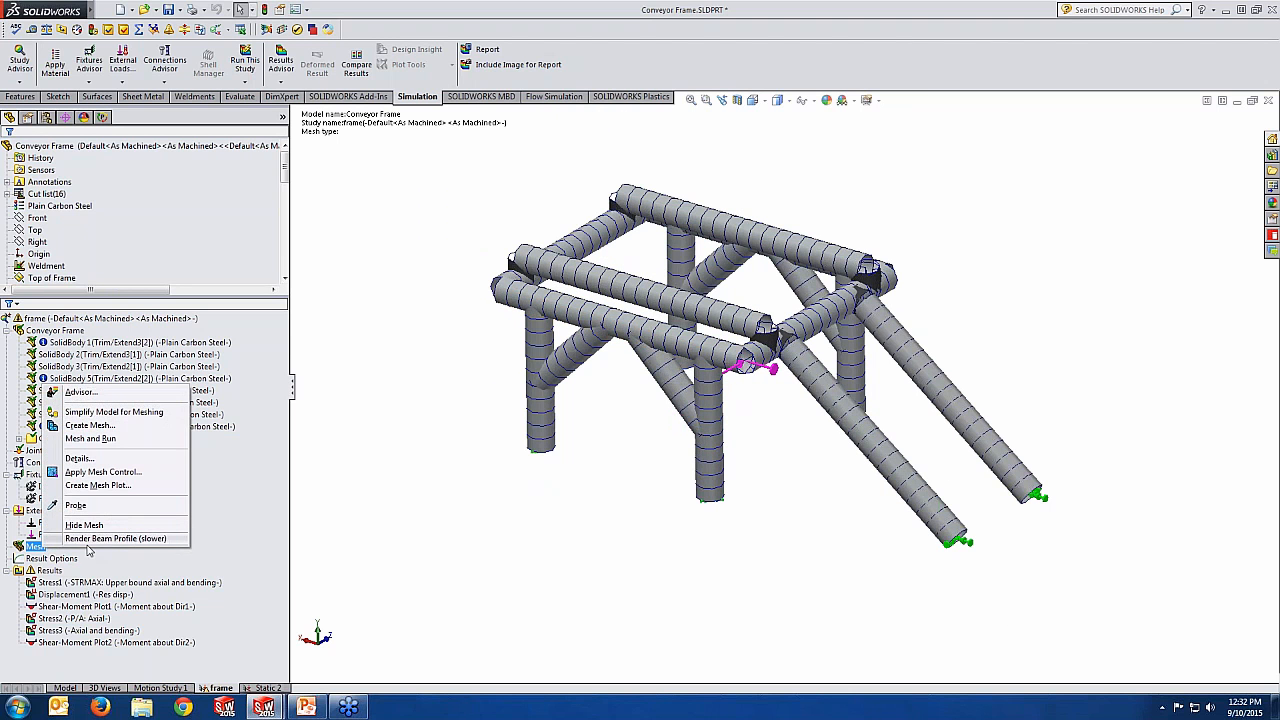
{"action": "left_click", "coordinate": [137, 539]}
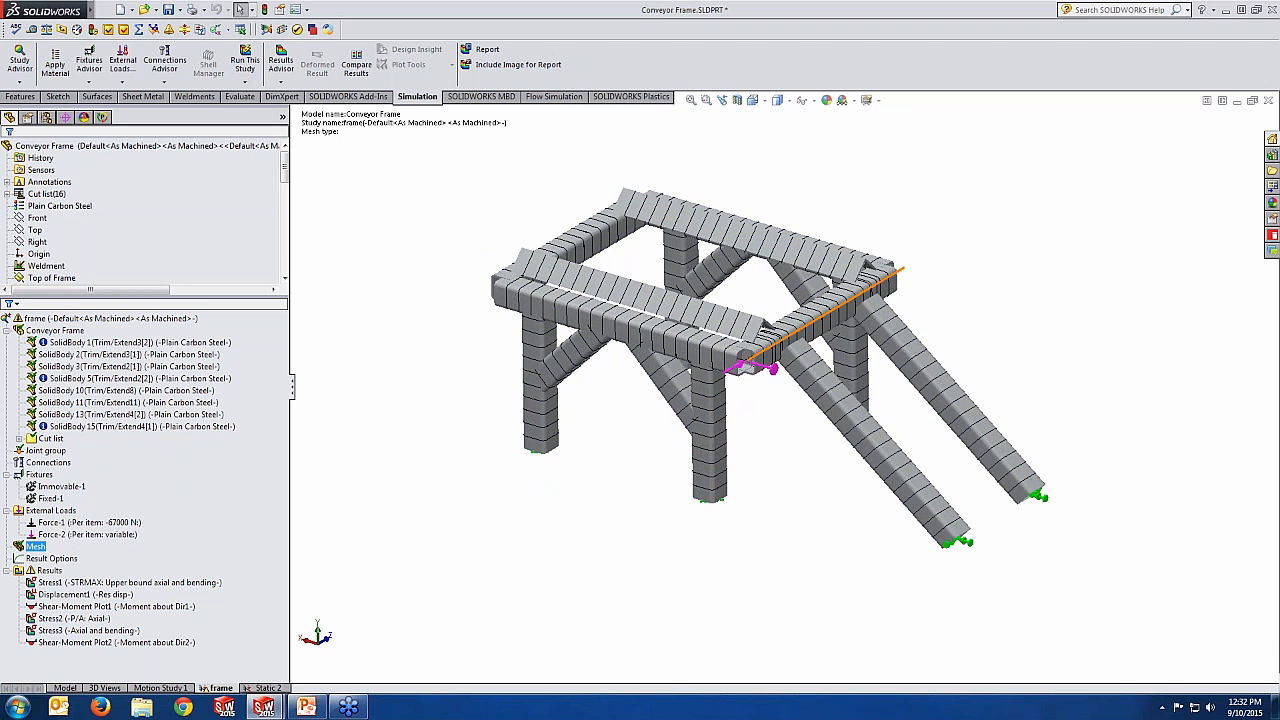
{"action": "scroll", "coordinate": [740, 372], "scroll_direction": "down", "scroll_amount": 5}
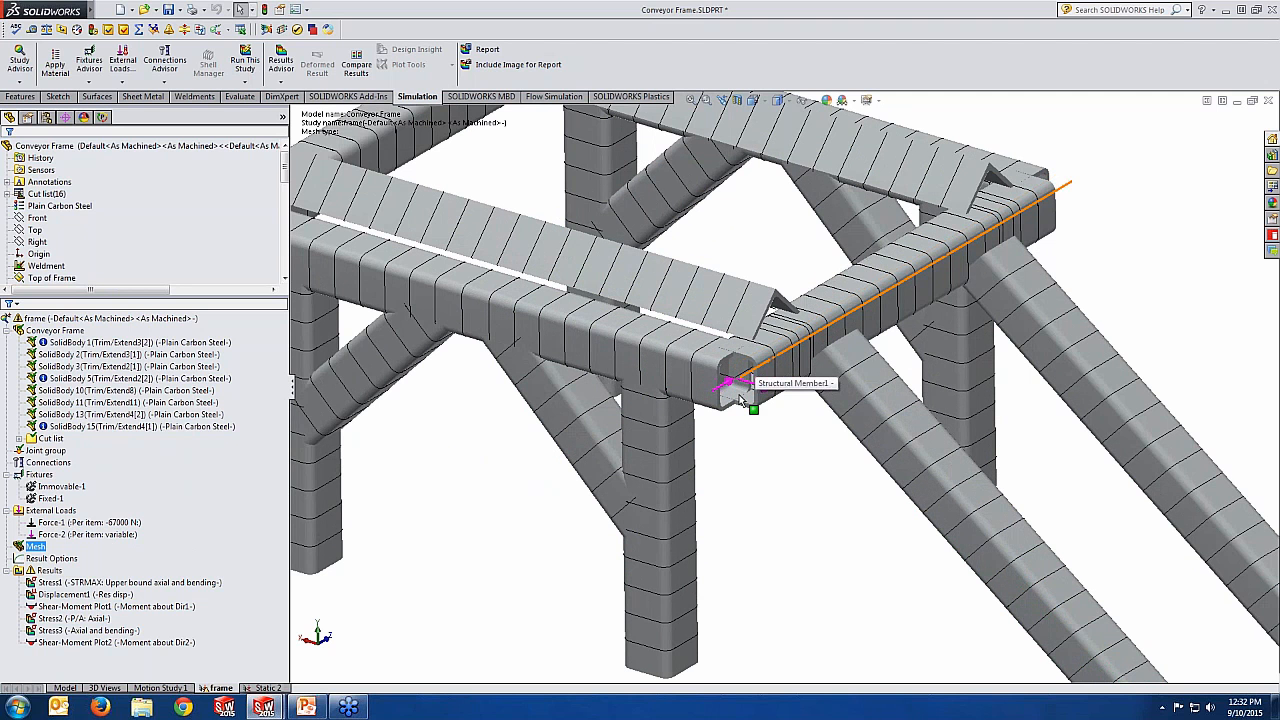
{"action": "scroll", "coordinate": [750, 385], "scroll_direction": "up", "scroll_amount": 3}
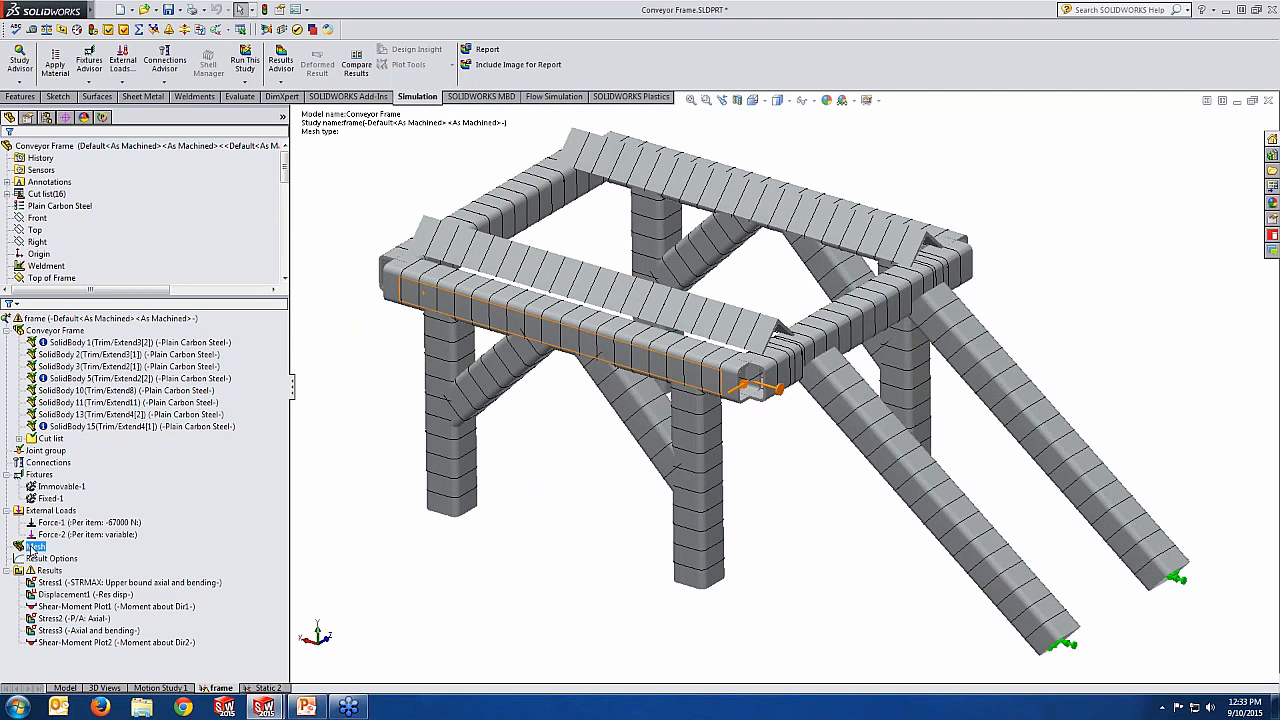
Try a mesh control on the vertical leg Trim/Extend3[1] and leave it without changing the mesh
{"action": "right_click", "coordinate": [34, 547]}
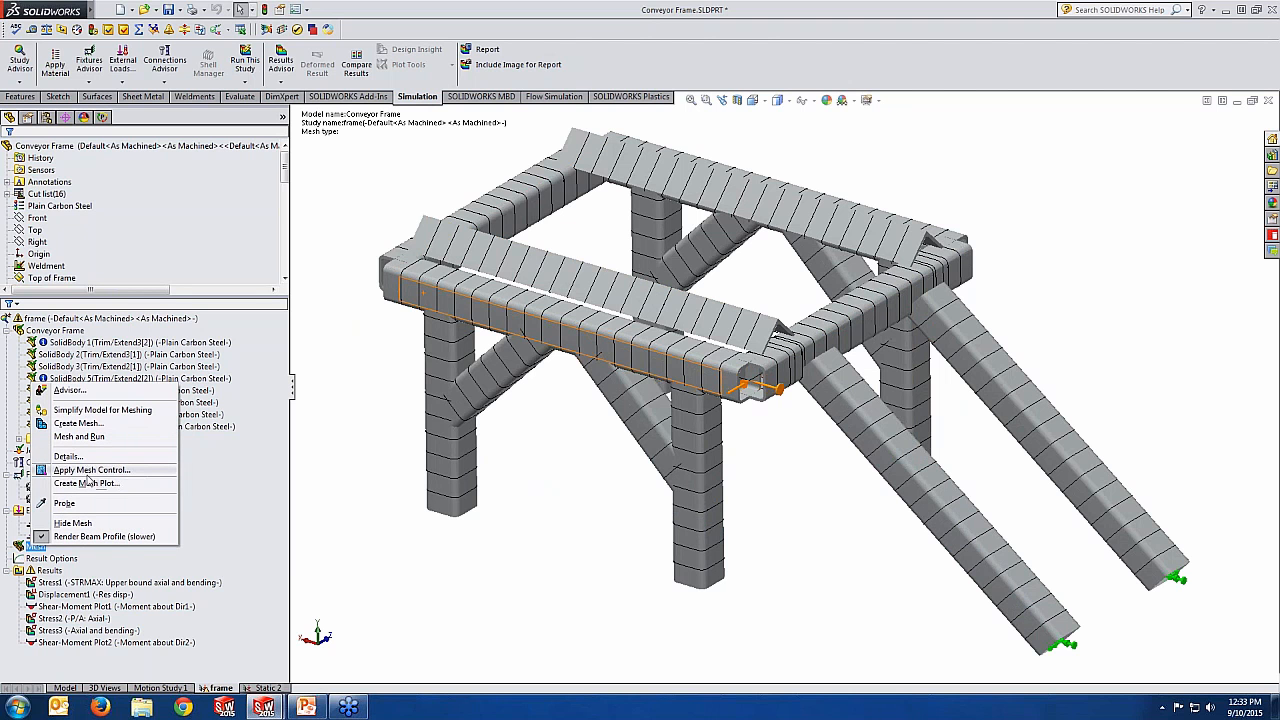
{"action": "left_click", "coordinate": [90, 470]}
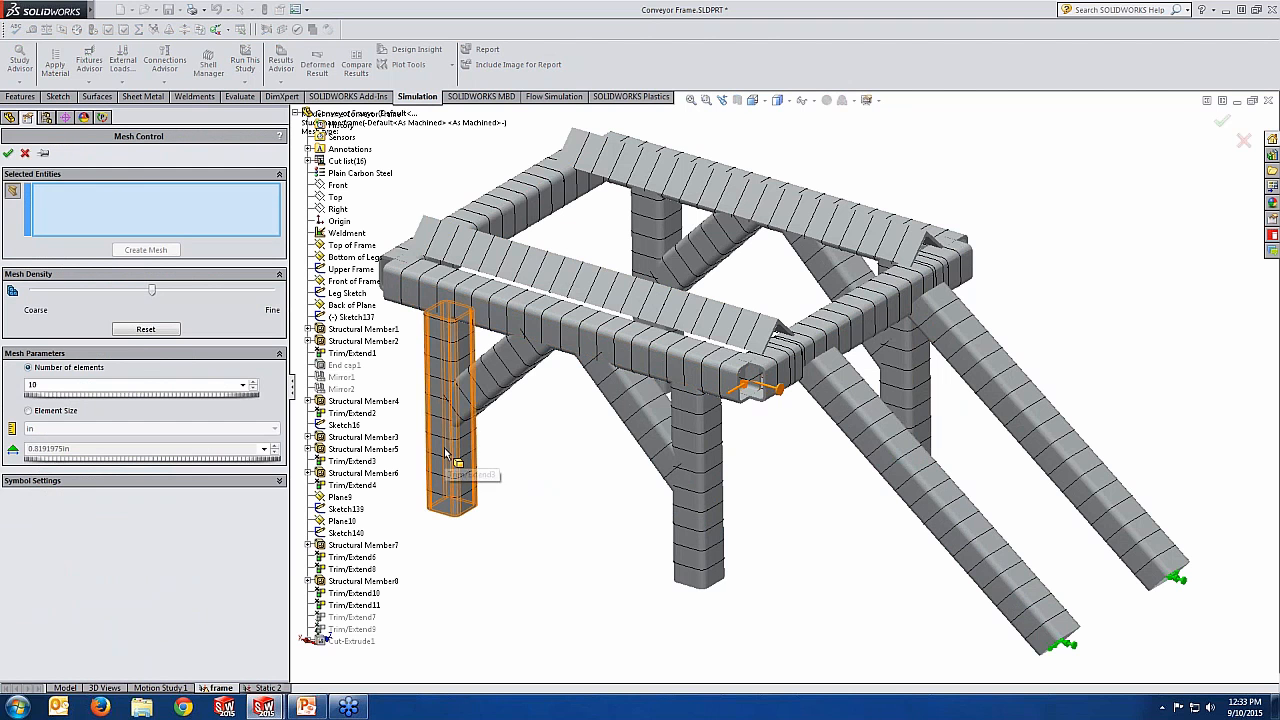
{"action": "left_click", "coordinate": [443, 470]}
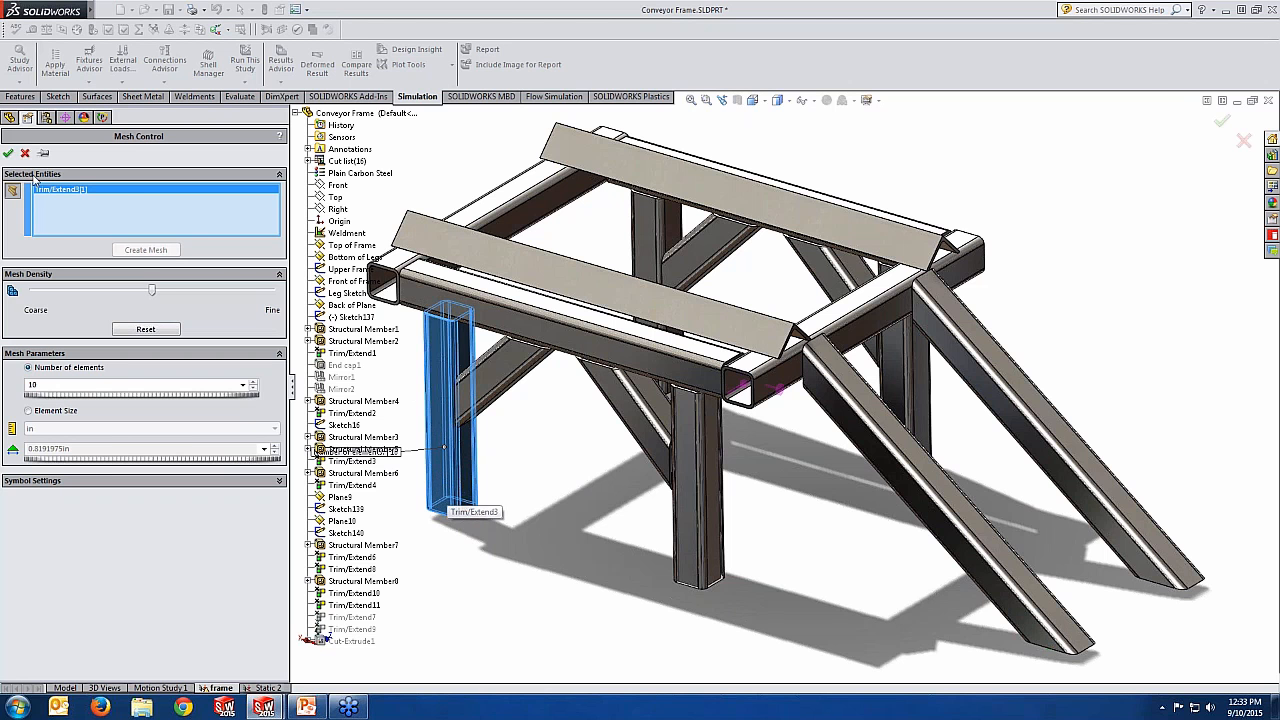
{"action": "left_click", "coordinate": [8, 152]}
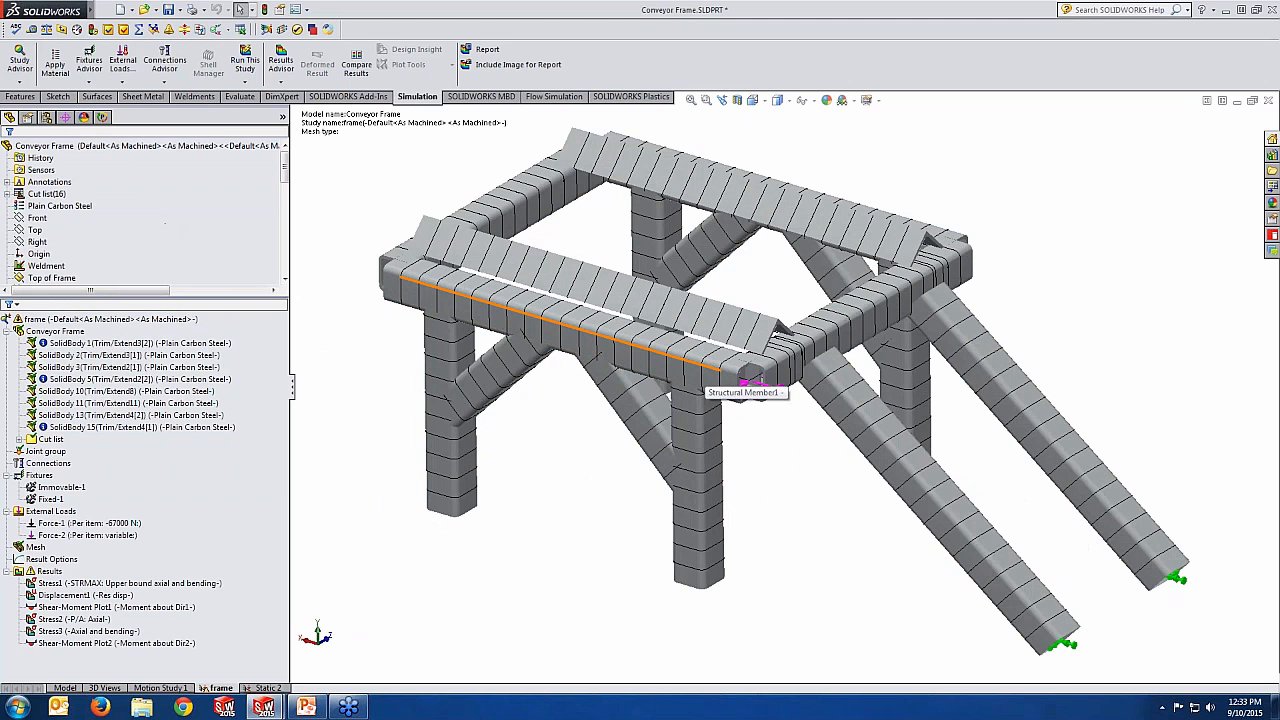
Run the frame study and inspect the deformed upper bound axial and bending stress plot
{"action": "left_click", "coordinate": [246, 61]}
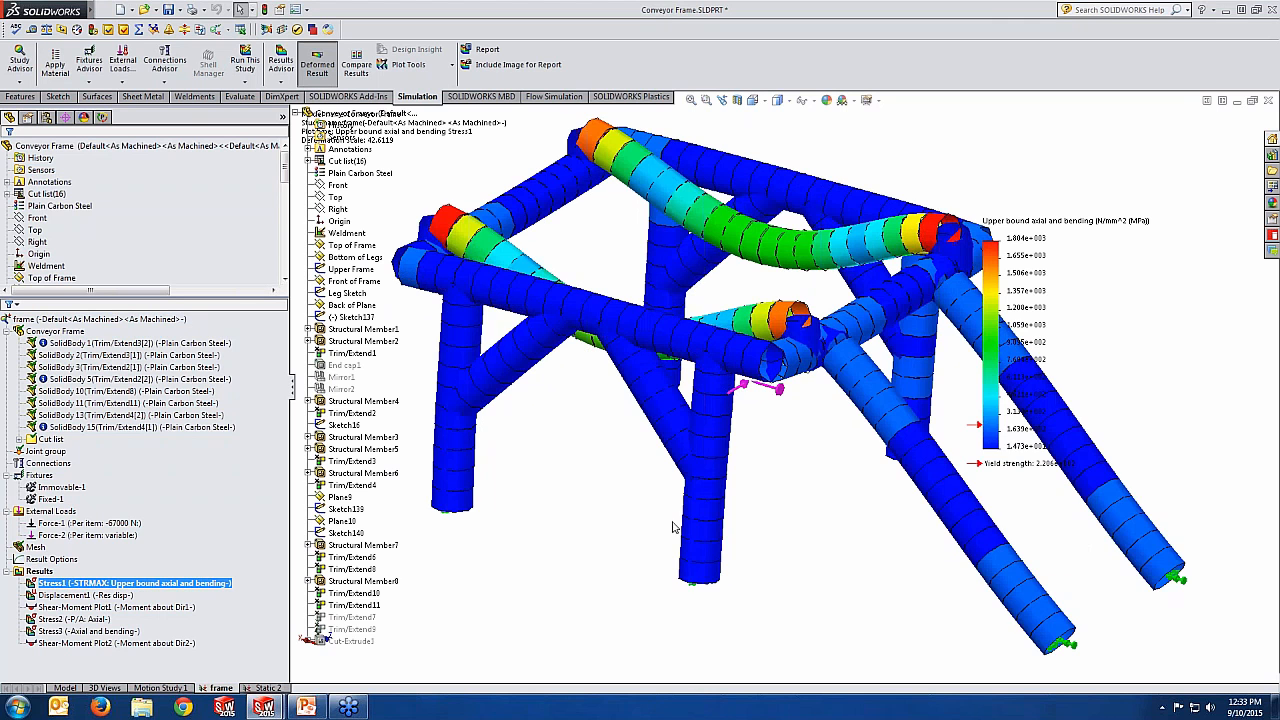
{"action": "key", "text": "z"}
{"action": "middle_click_drag", "start_coordinate": [661, 518], "coordinate": [641, 529]}
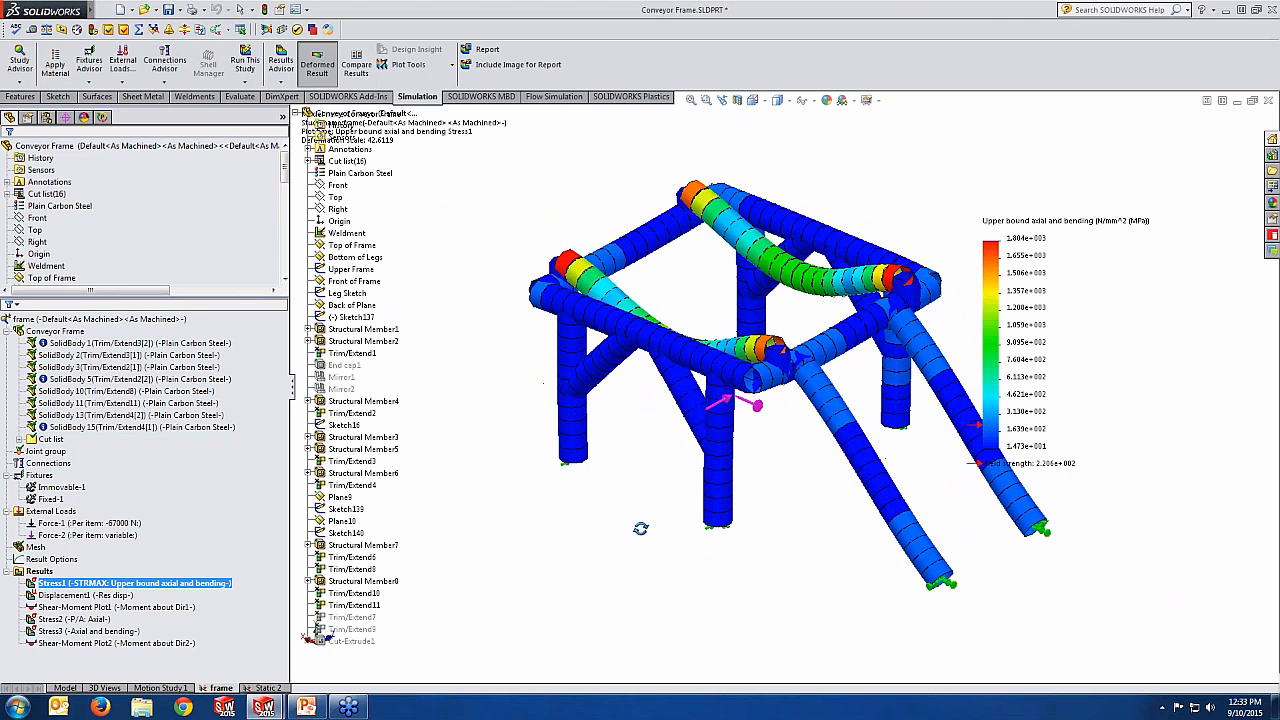
Start a new stress plot in N/mm^2, review the available stress components, and render the beam profile for axial and bending stress
{"action": "right_click", "coordinate": [42, 571]}
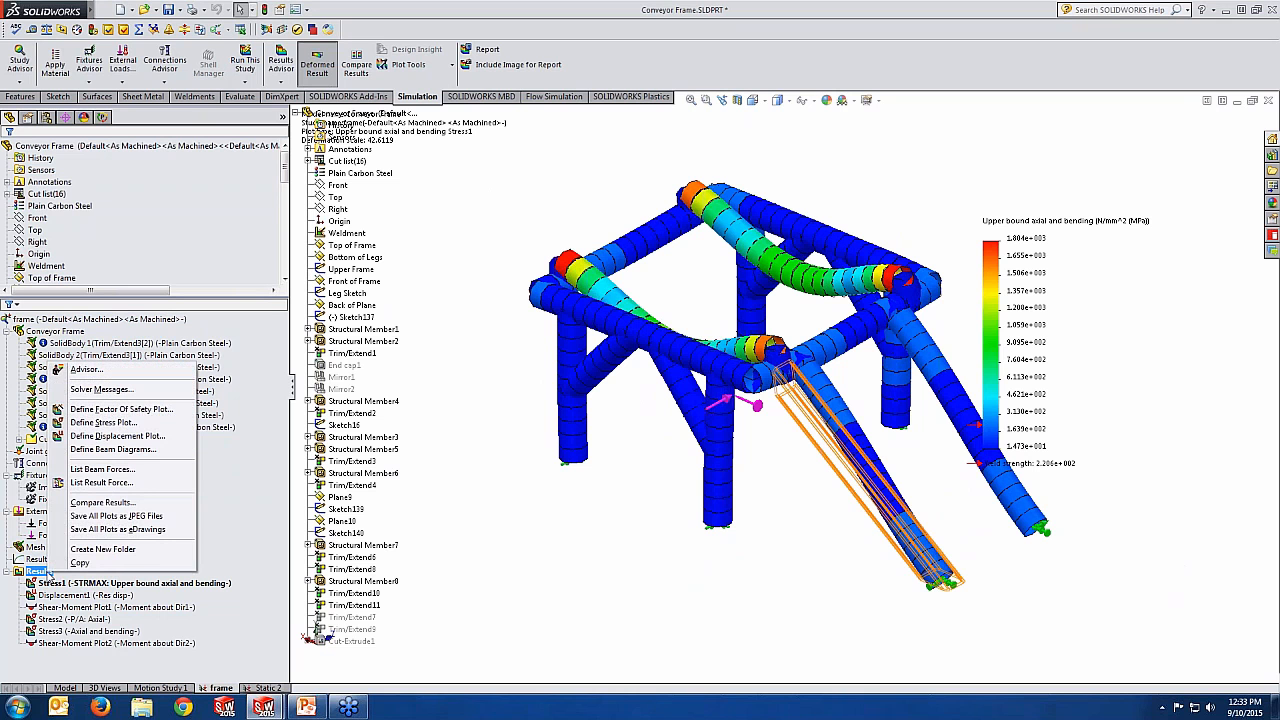
{"action": "left_click", "coordinate": [122, 424]}
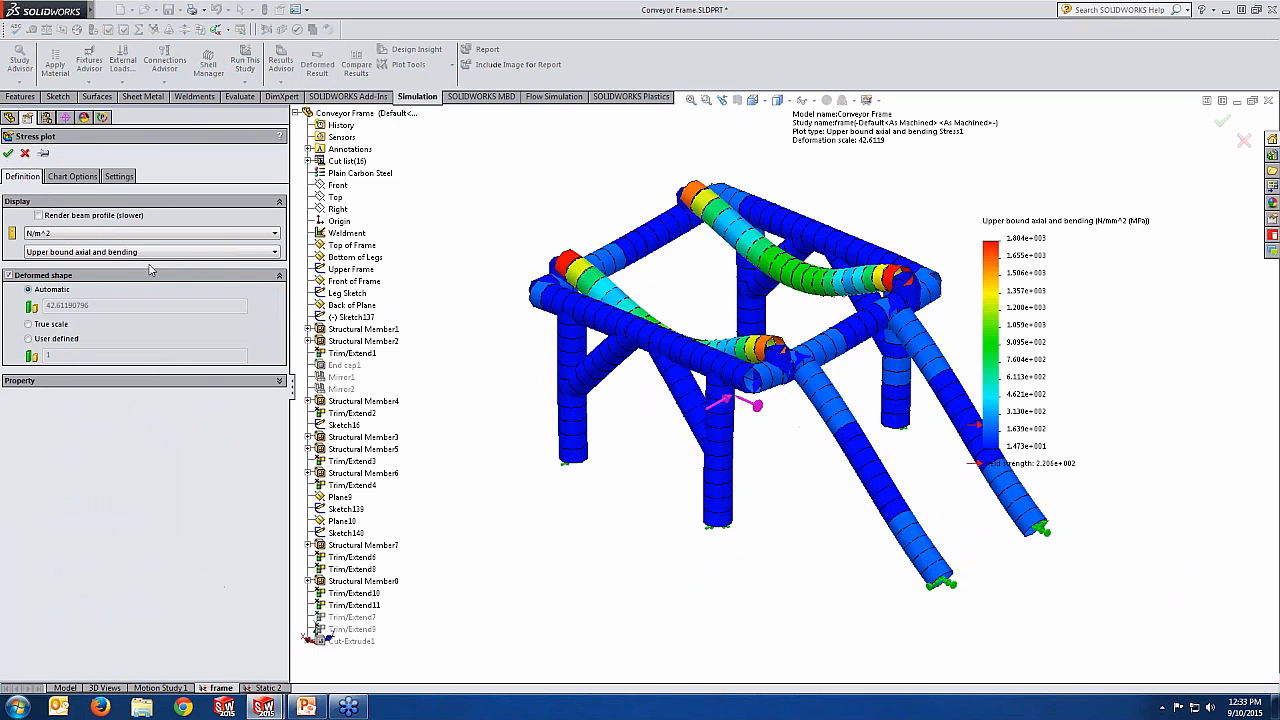
{"action": "left_click", "coordinate": [186, 252]}
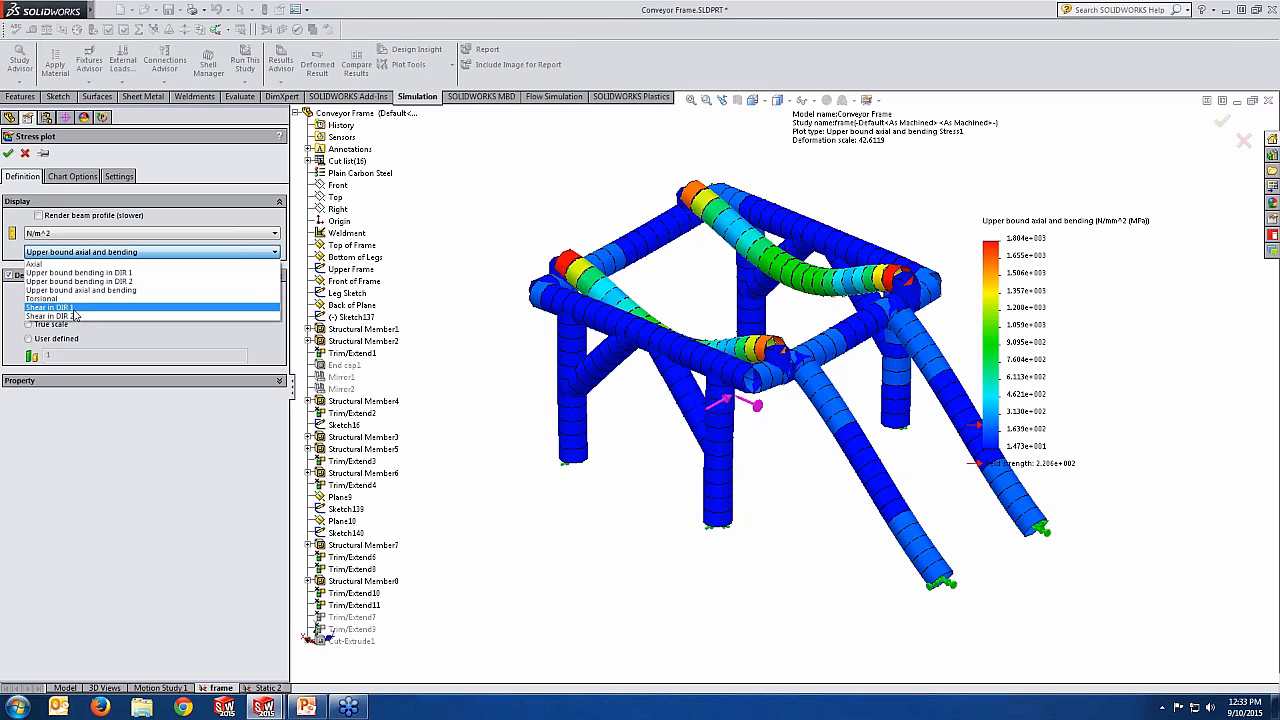
{"action": "left_click", "coordinate": [46, 221]}
{"action": "left_click", "coordinate": [48, 218]}
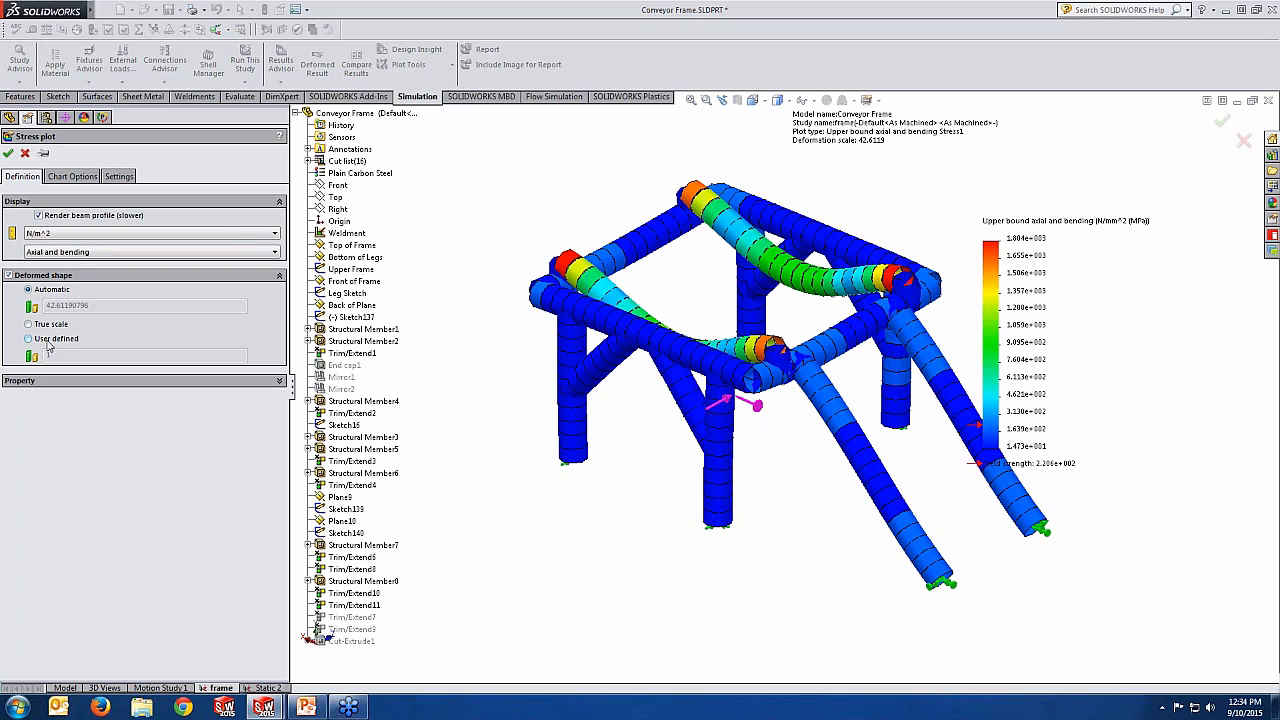
Show the minimum and maximum annotations on the stress plot
{"action": "left_click", "coordinate": [73, 177]}
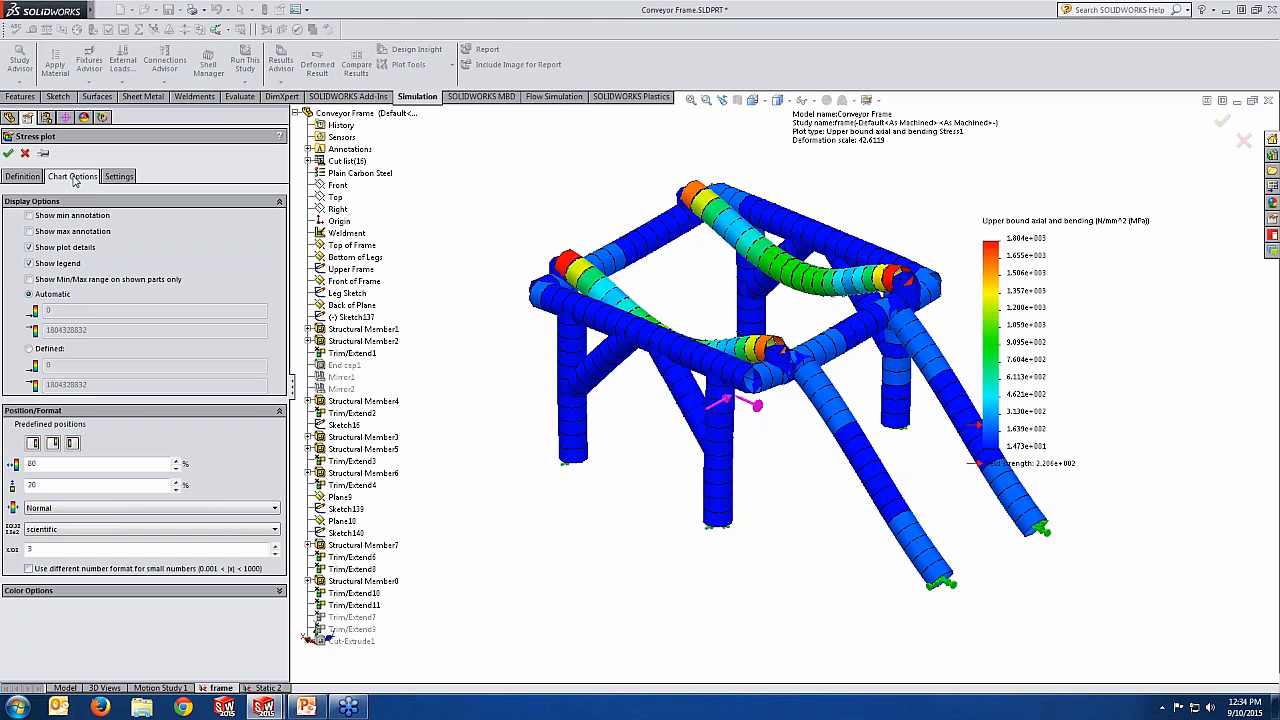
{"action": "left_click", "coordinate": [73, 231]}
{"action": "left_click", "coordinate": [73, 216]}
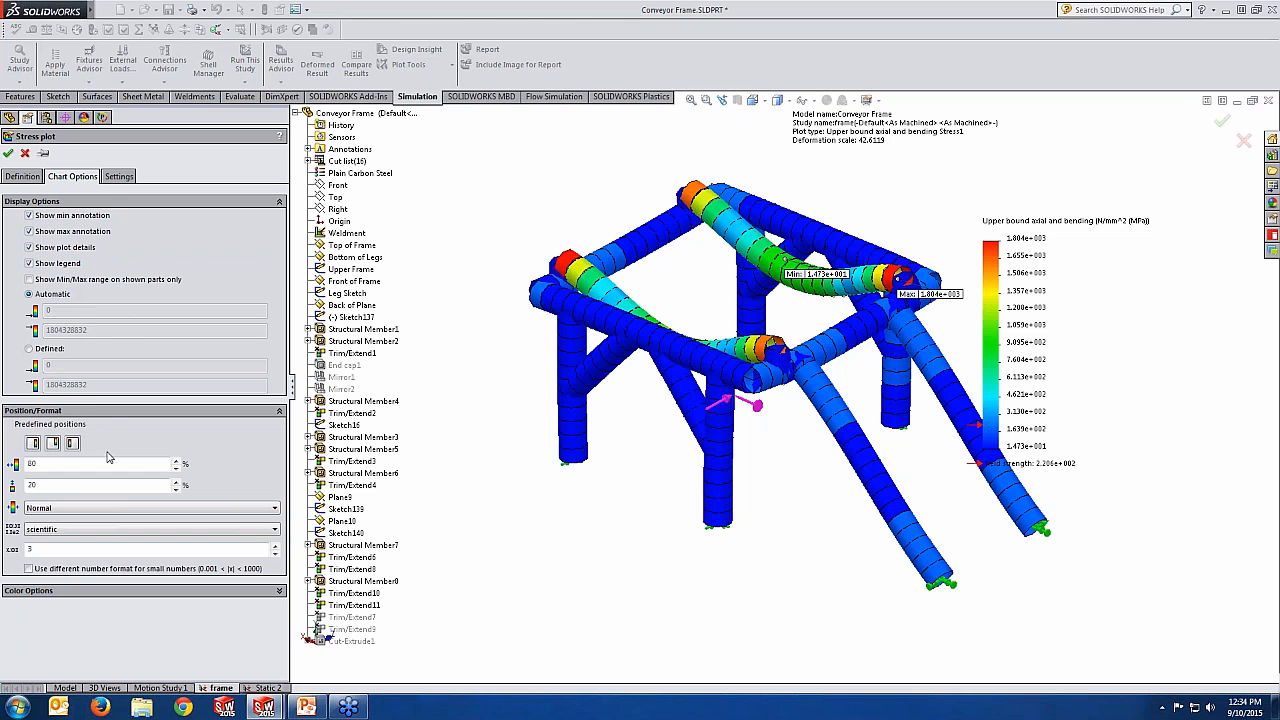
Review the stress plot's color, fringe and boundary options, keep Discrete fringes and Model boundaries, and accept the plot
{"action": "left_click", "coordinate": [45, 590]}
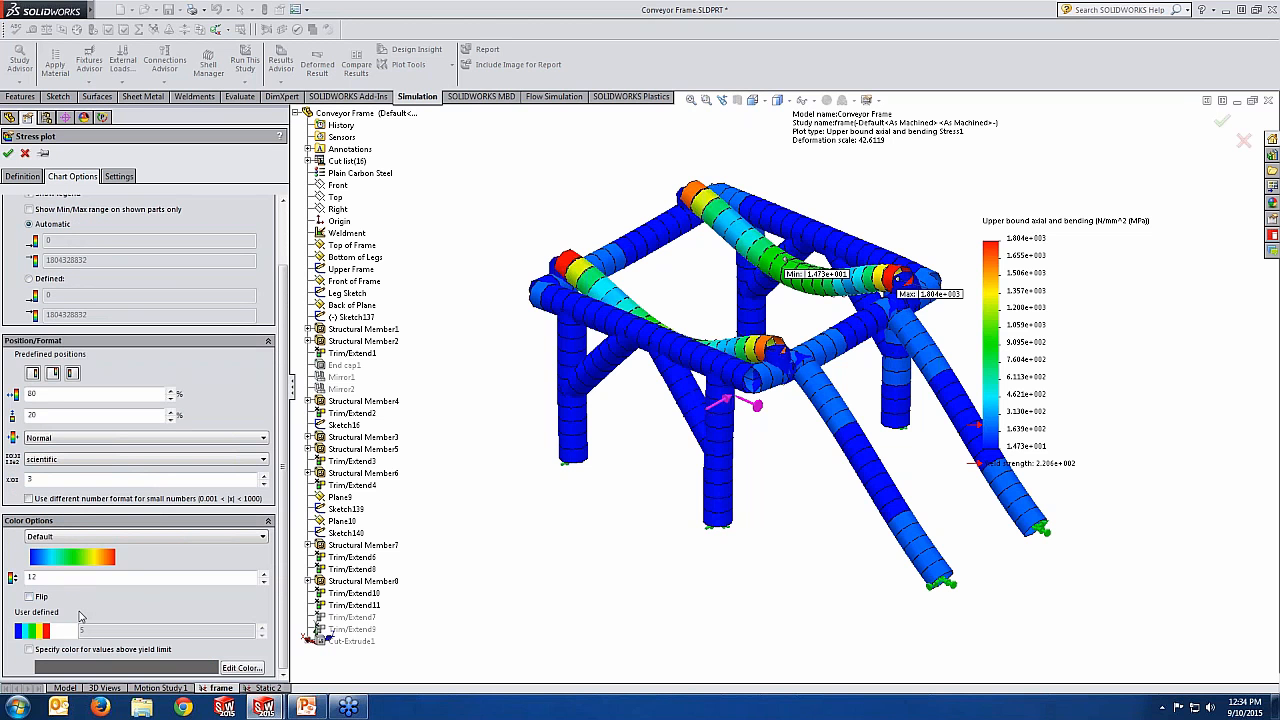
{"action": "left_click", "coordinate": [118, 177]}
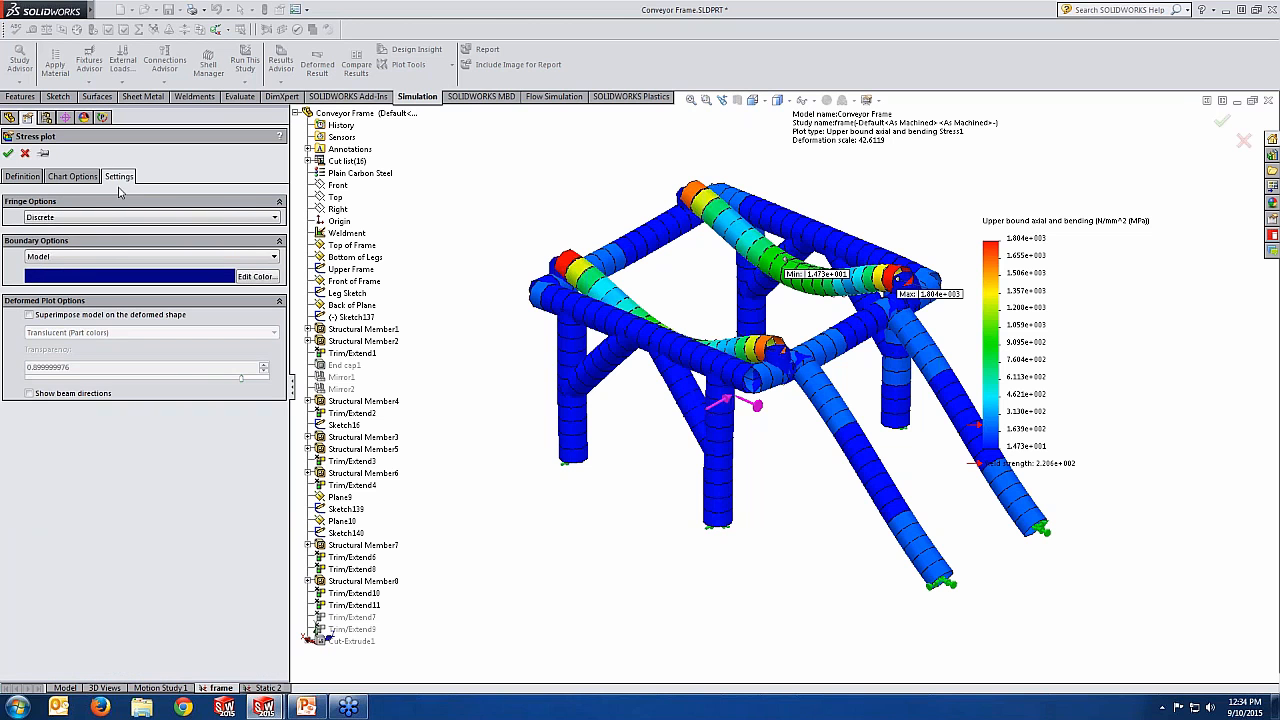
{"action": "left_click", "coordinate": [90, 218]}
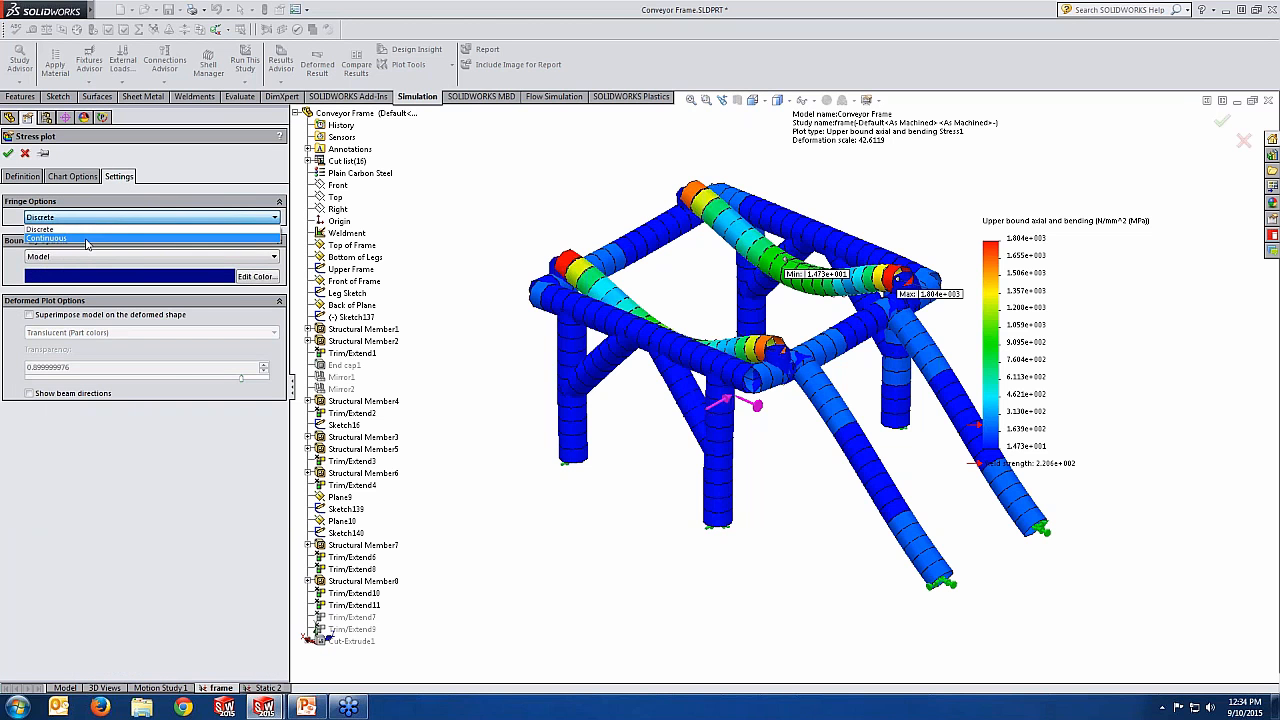
{"action": "left_click", "coordinate": [70, 229]}
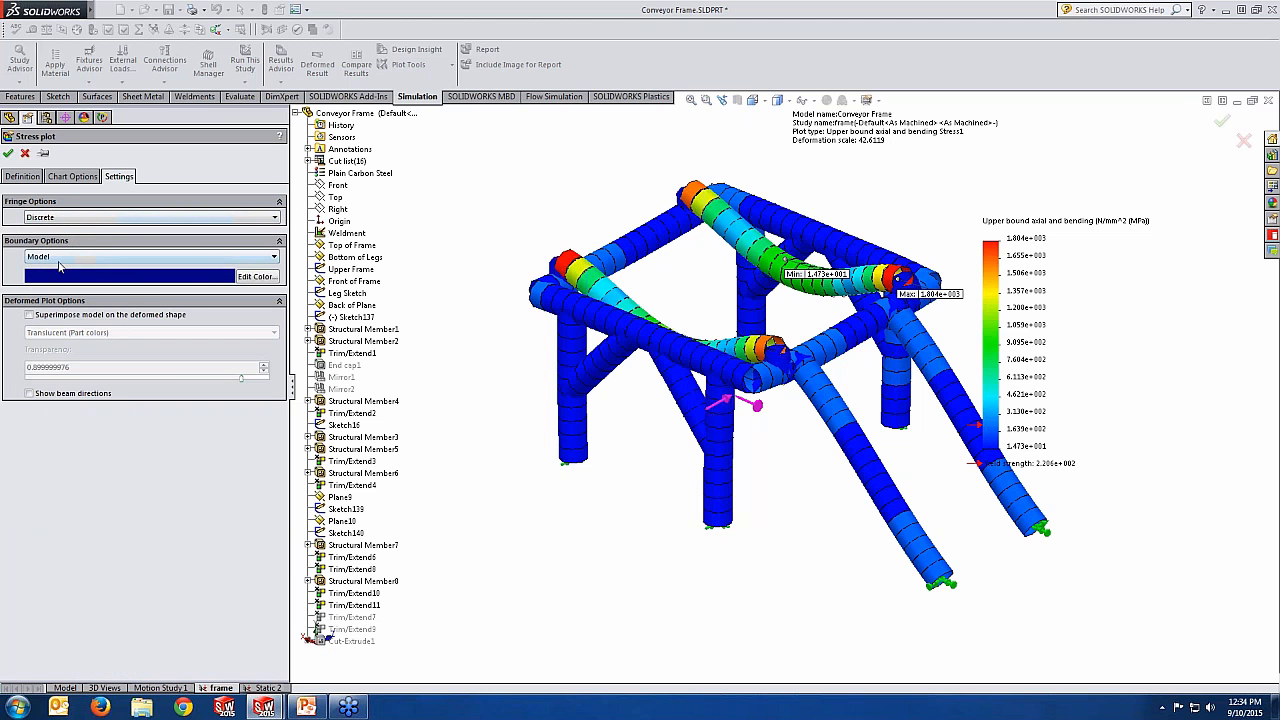
{"action": "left_click", "coordinate": [59, 262]}
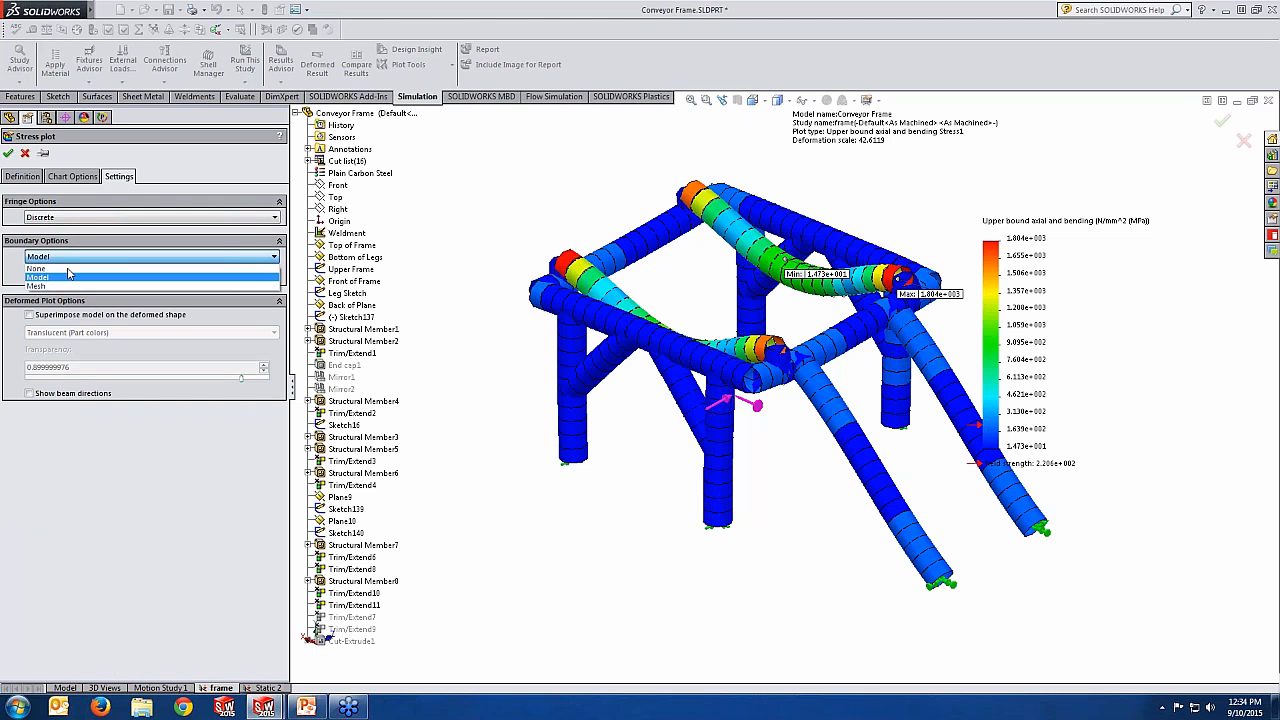
{"action": "left_click", "coordinate": [30, 162]}
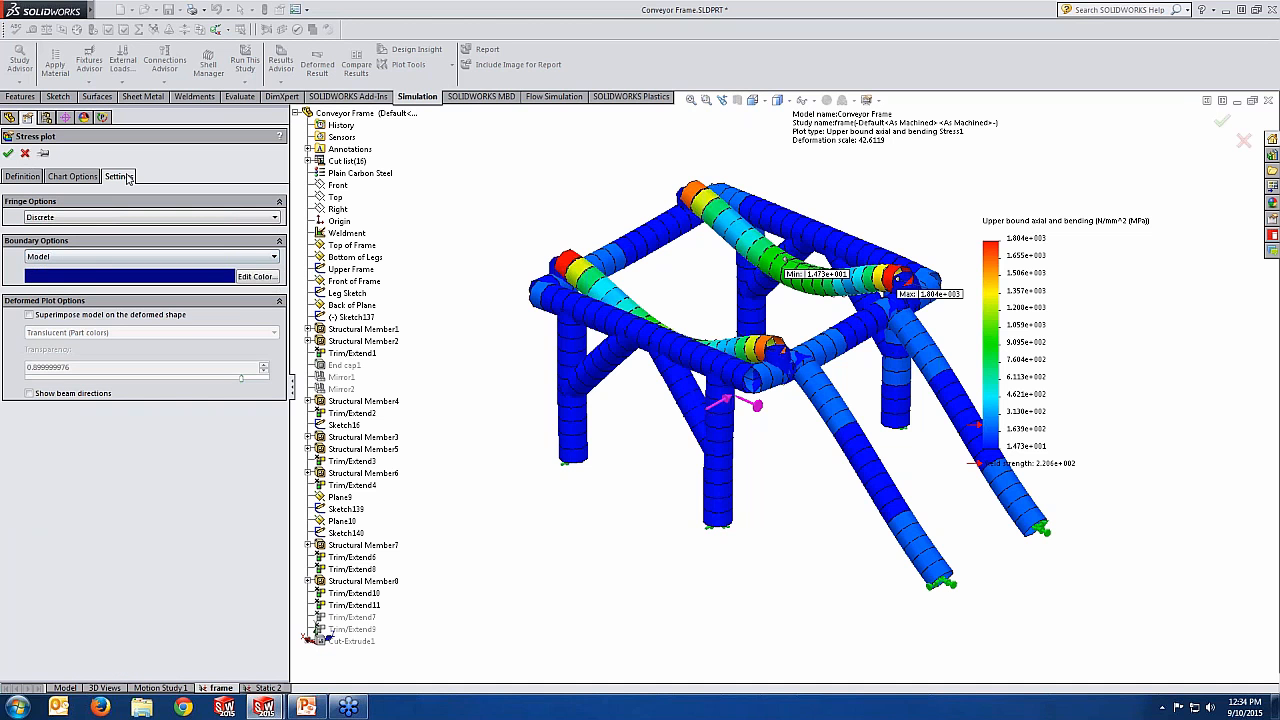
{"action": "left_click", "coordinate": [8, 153]}
Check the definition of the upper bound axial and bending plot Stress1, close it, and inspect the deformed frame up close
{"action": "left_click", "coordinate": [134, 583]}
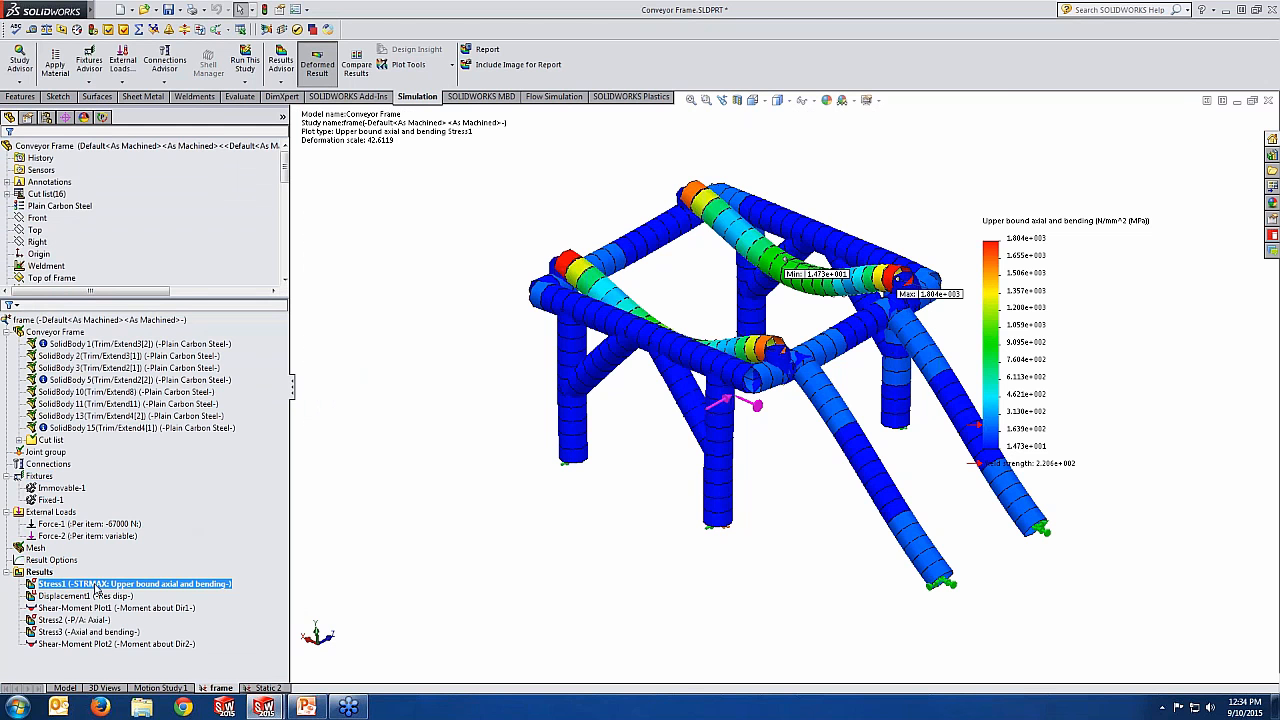
{"action": "double_click", "coordinate": [134, 583]}
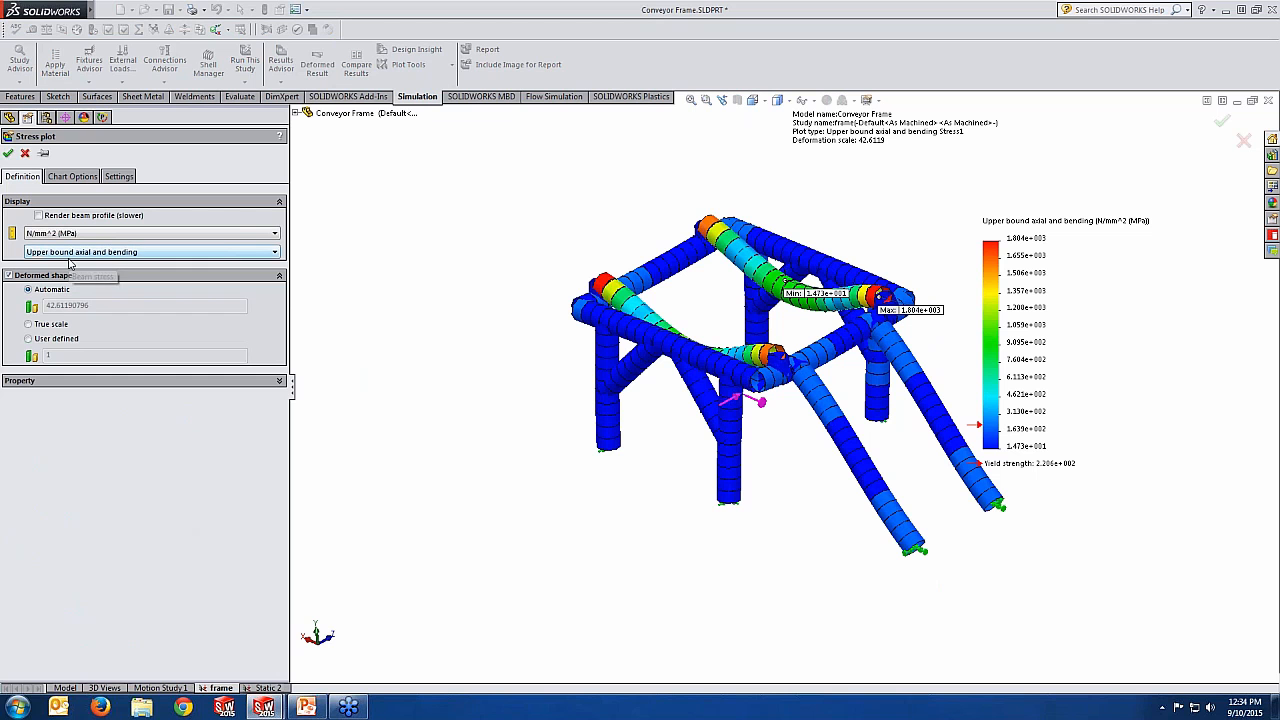
{"action": "left_click", "coordinate": [10, 152]}
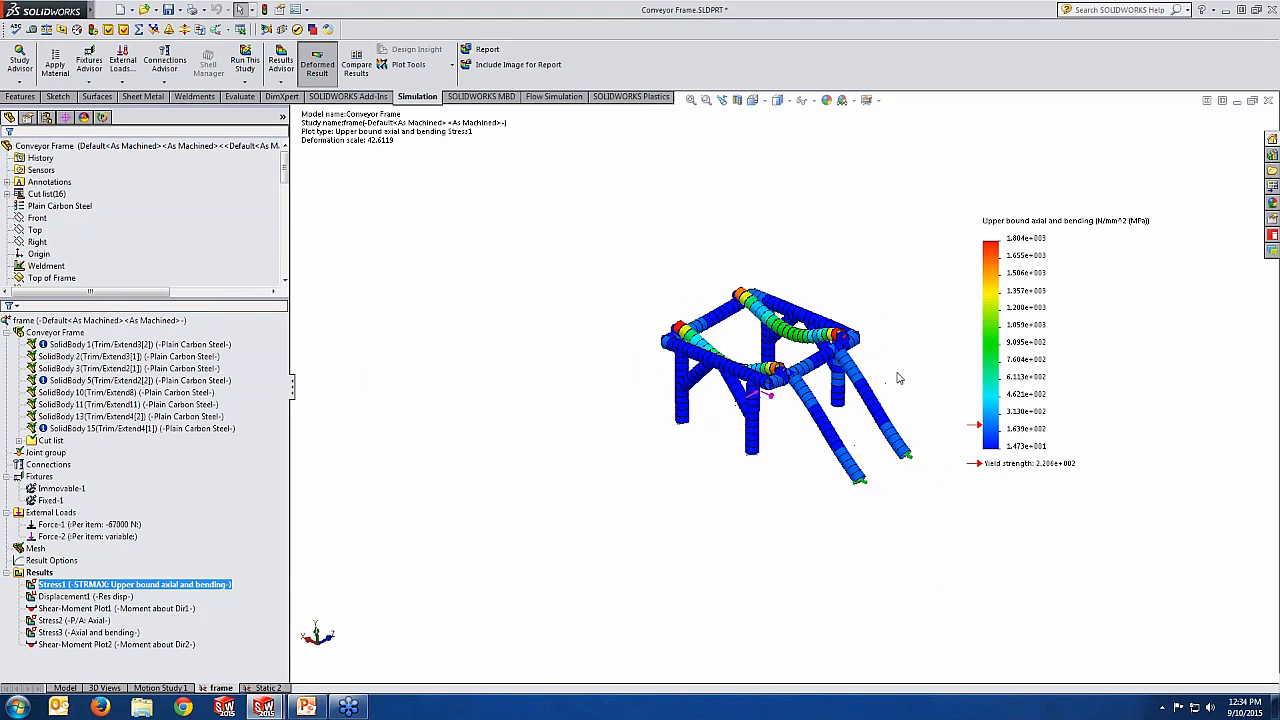
{"action": "scroll", "coordinate": [898, 378], "scroll_direction": "down", "scroll_amount": 3}
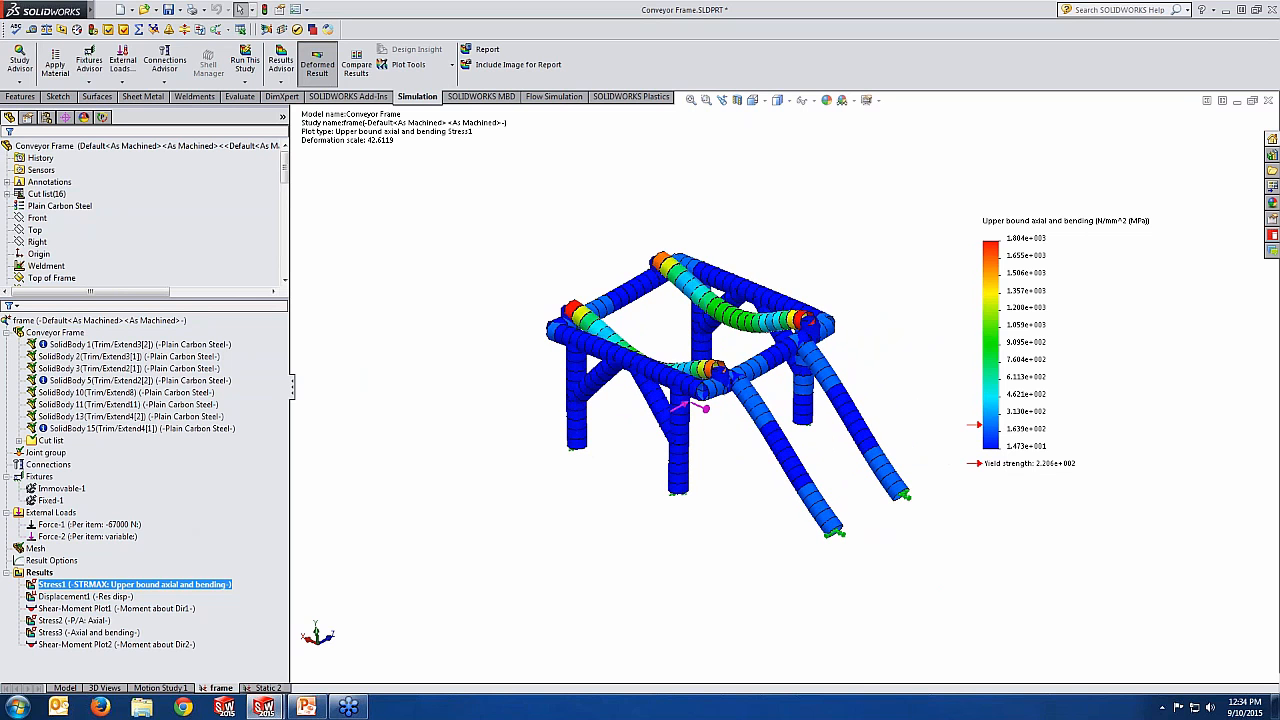
{"action": "scroll", "coordinate": [825, 321], "scroll_direction": "down", "scroll_amount": 4}
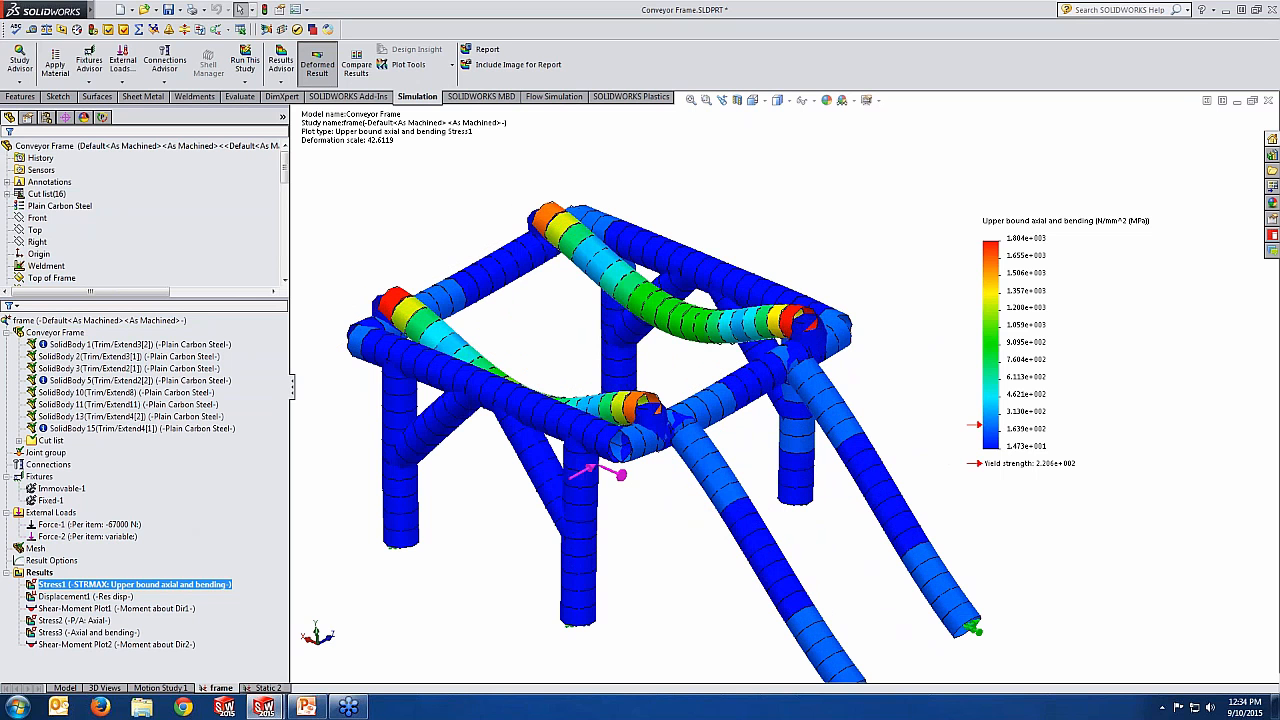
Display the resultant displacement plot Displacement1 and inspect the deformed shape of the whole frame
{"action": "left_click", "coordinate": [94, 598]}
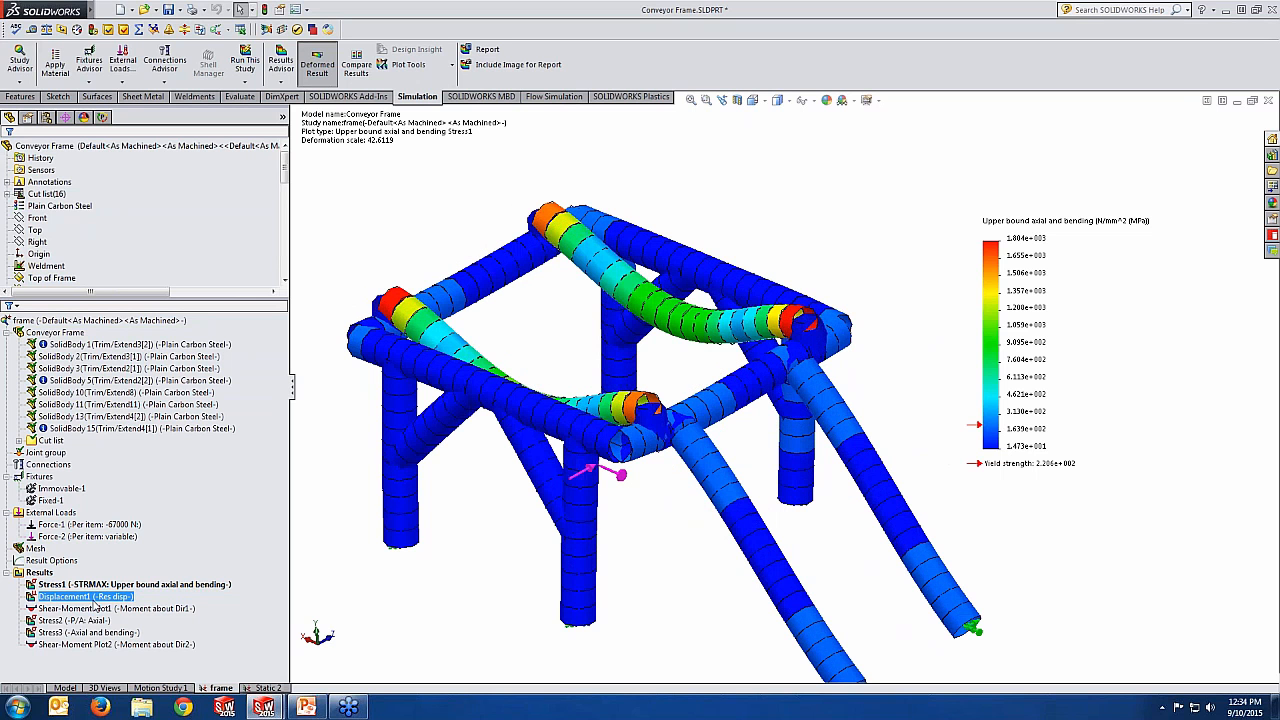
{"action": "double_click", "coordinate": [96, 597]}
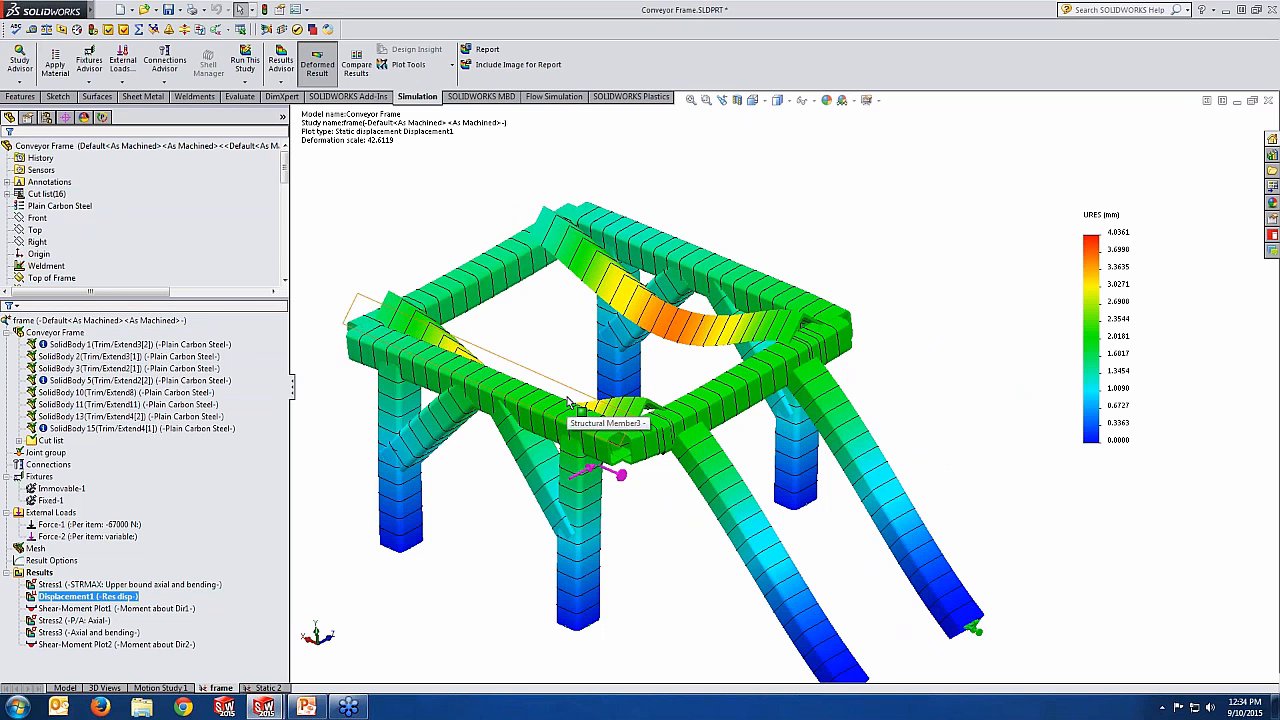
{"action": "scroll", "coordinate": [585, 530], "scroll_direction": "up", "scroll_amount": 3}
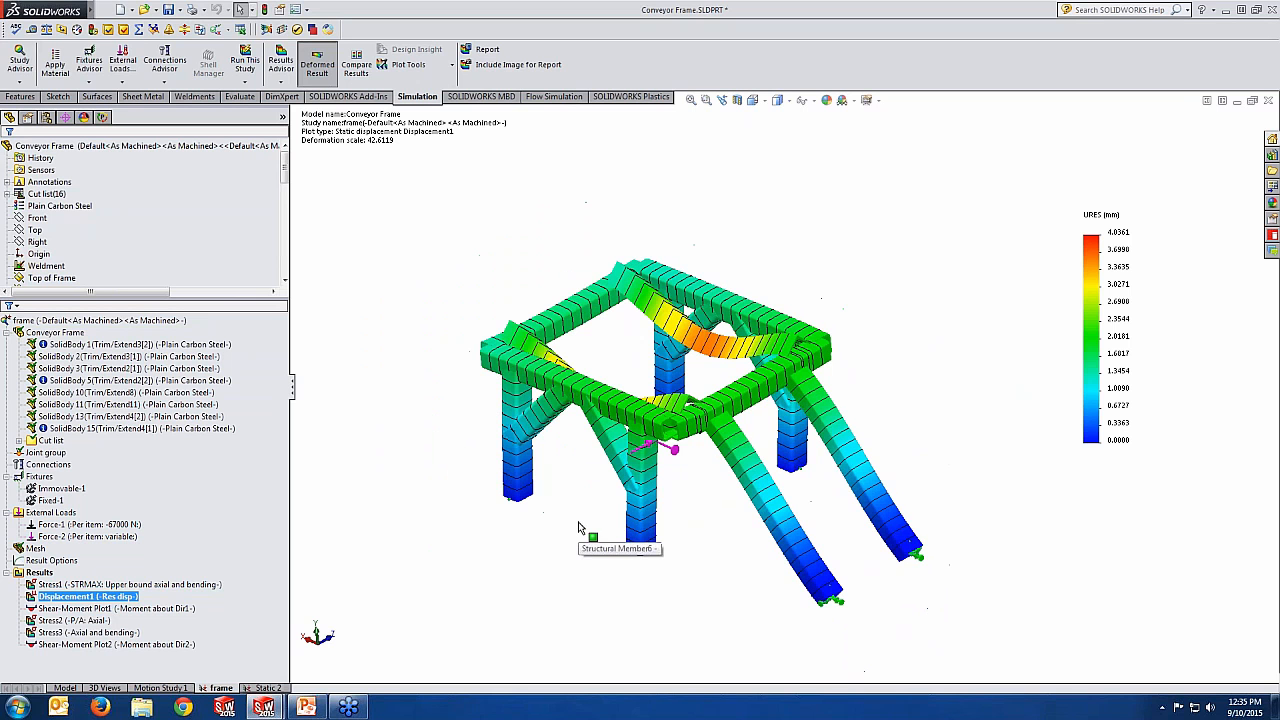
Review the force, moment and torque components offered for a new beam diagram and leave the definition without creating one
{"action": "left_click", "coordinate": [42, 572]}
{"action": "right_click", "coordinate": [44, 571]}
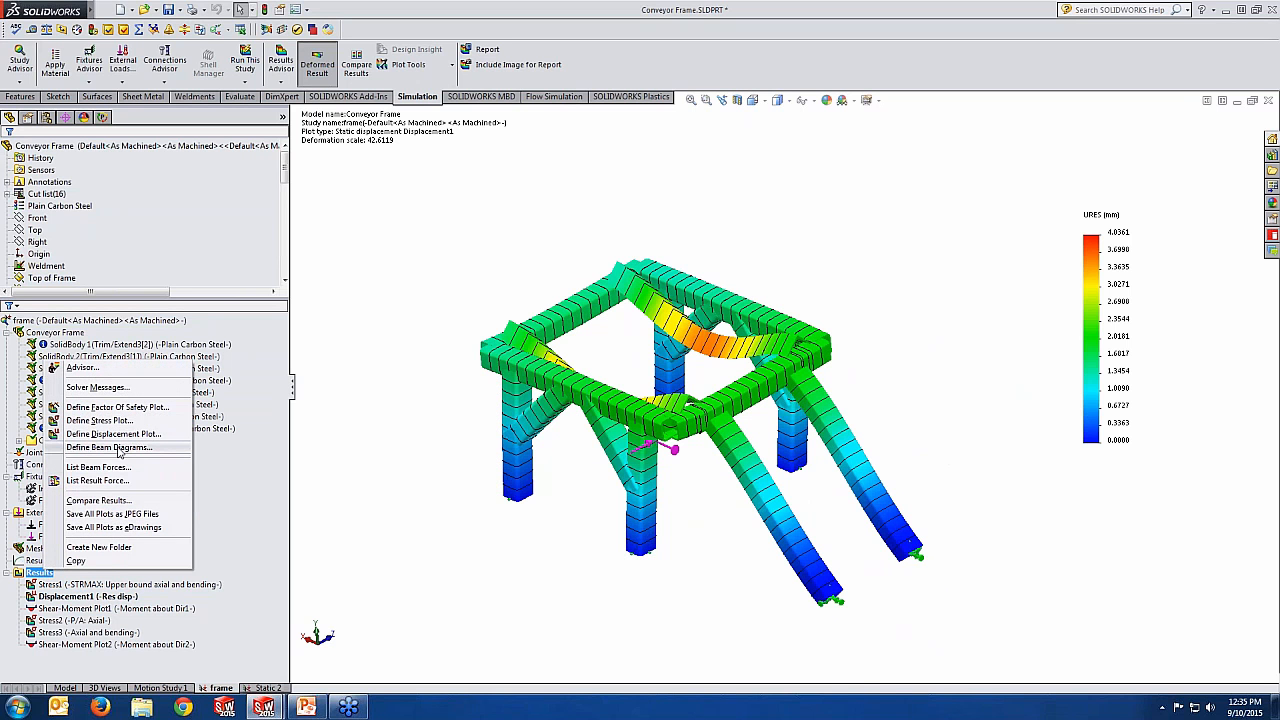
{"action": "left_click", "coordinate": [133, 448]}
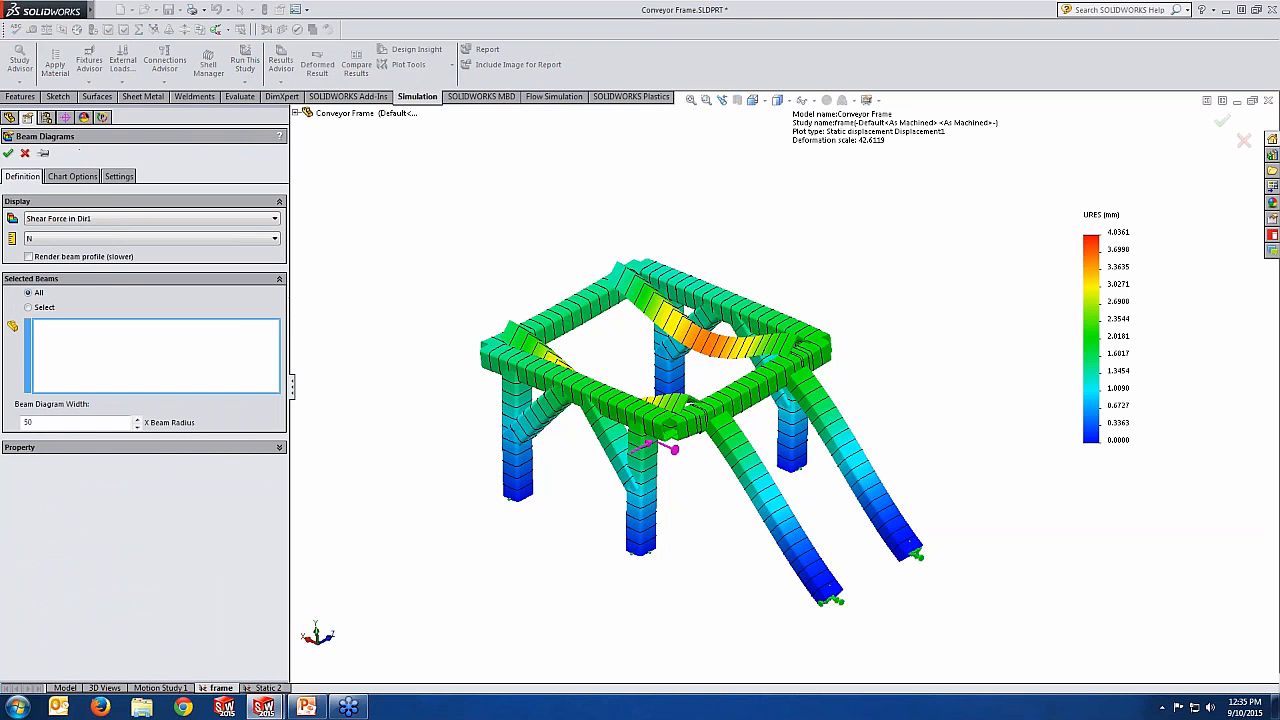
{"action": "left_click", "coordinate": [110, 219]}
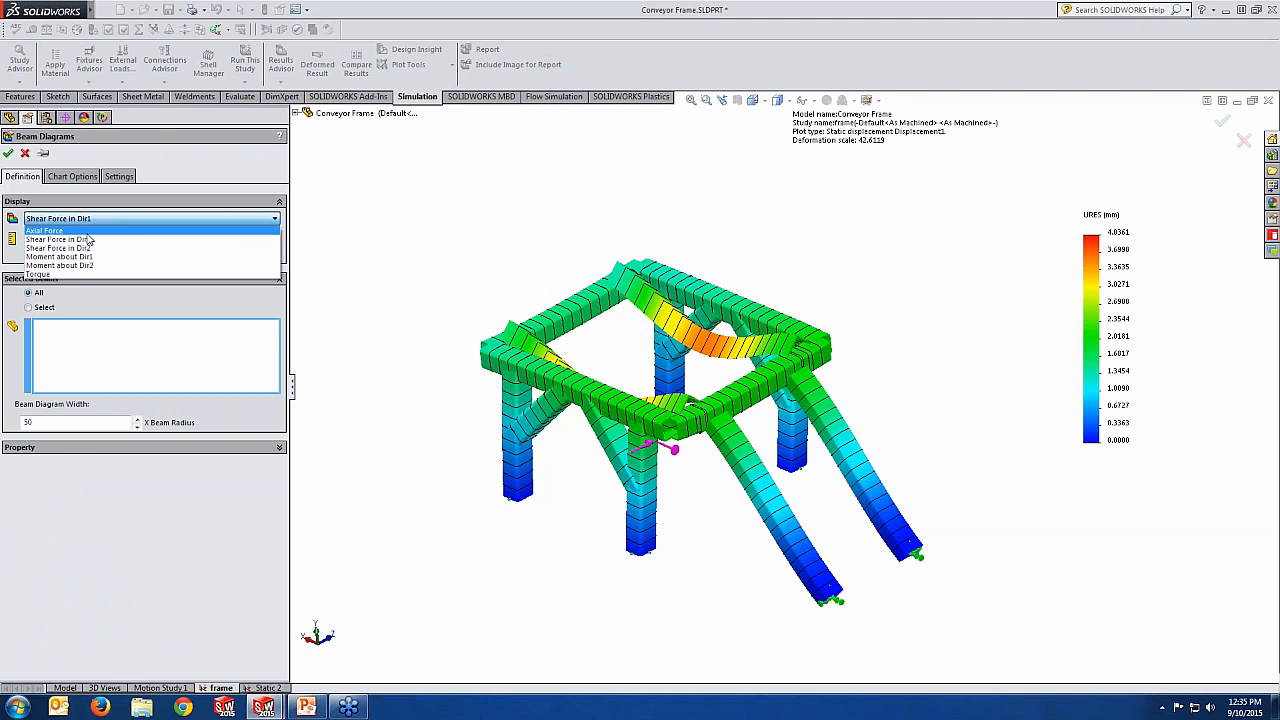
{"action": "left_click", "coordinate": [27, 157]}
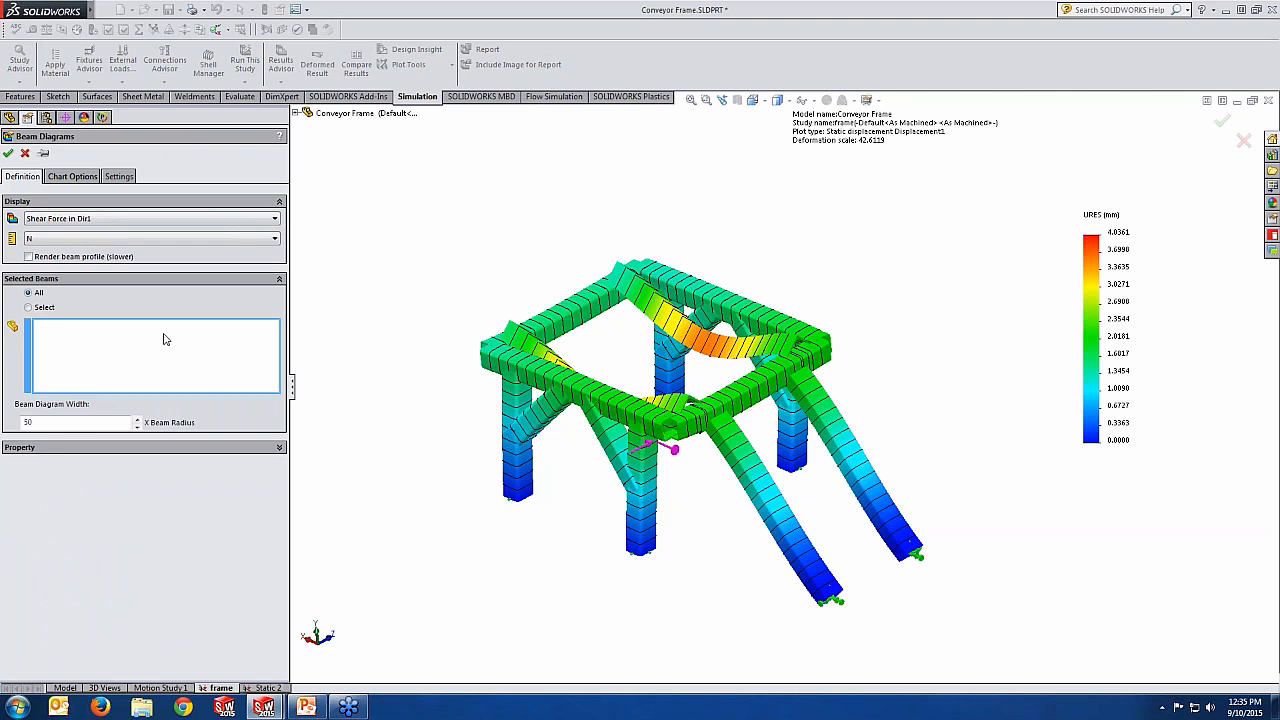
{"action": "left_click", "coordinate": [25, 154]}
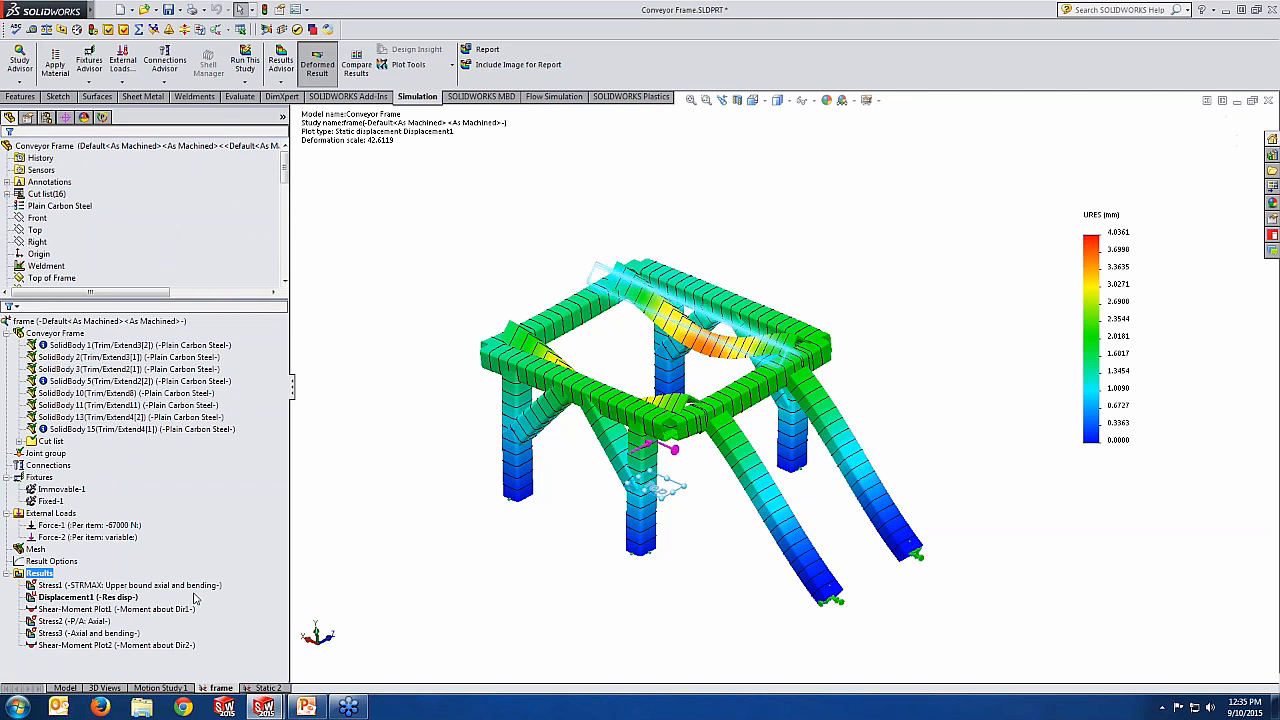
Display Shear-Moment Plot1 and inspect the moment about Dir1 along the angled leg
{"action": "left_click", "coordinate": [88, 610]}
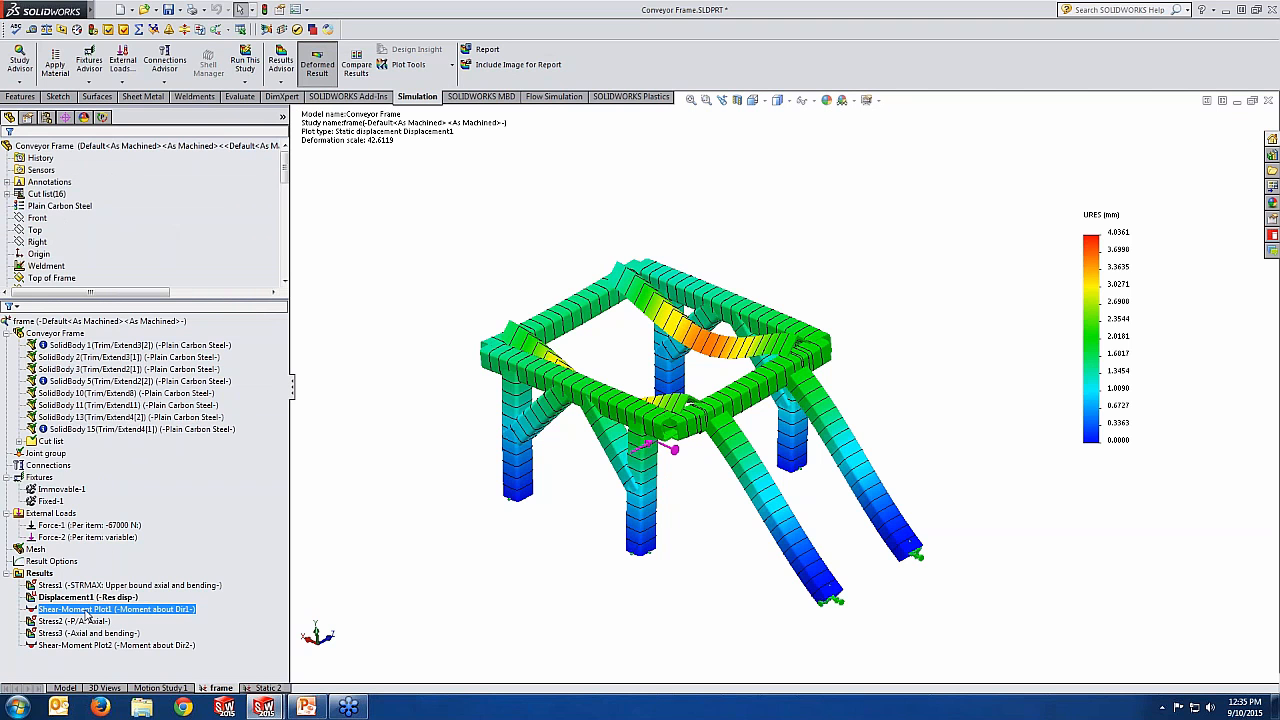
{"action": "double_click", "coordinate": [88, 610]}
{"action": "scroll", "coordinate": [686, 619], "scroll_direction": "up", "scroll_amount": 4}
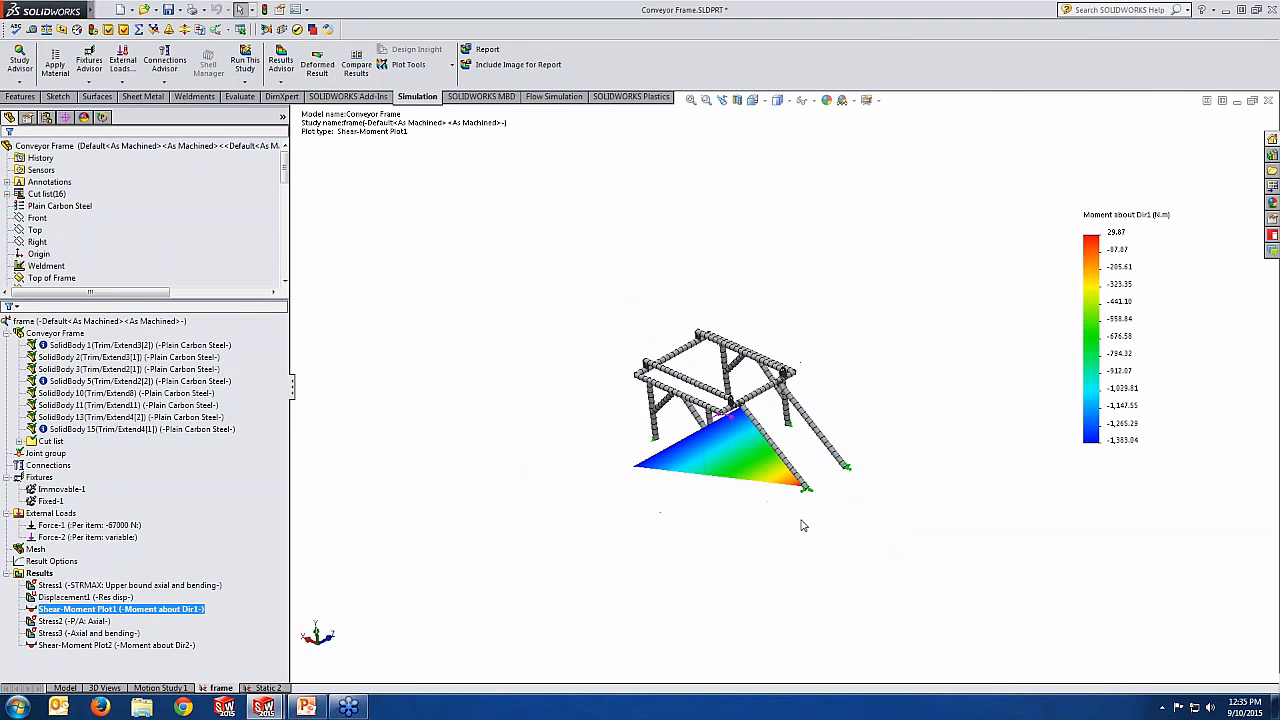
{"action": "scroll", "coordinate": [802, 522], "scroll_direction": "down", "scroll_amount": 3}
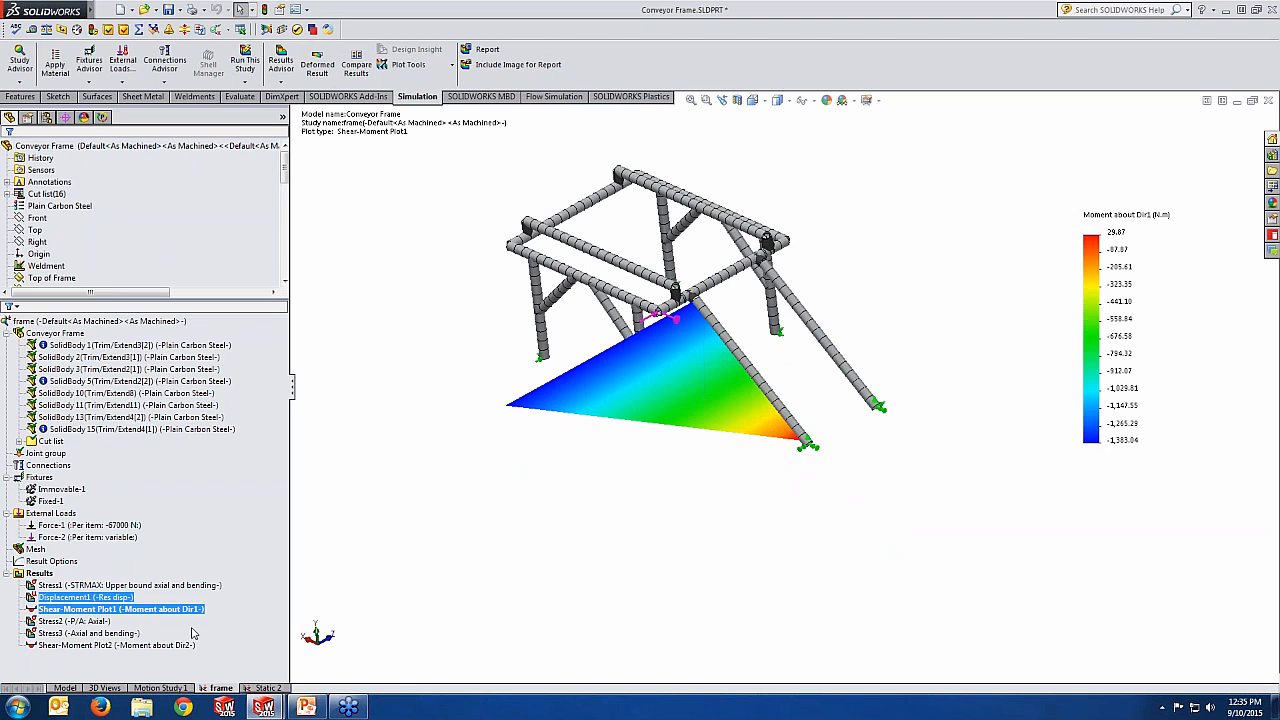
Display Shear-Moment Plot2 and examine the moment about Dir2 on the angled leg from several angles
{"action": "left_click", "coordinate": [85, 646], "text": "ctrl"}
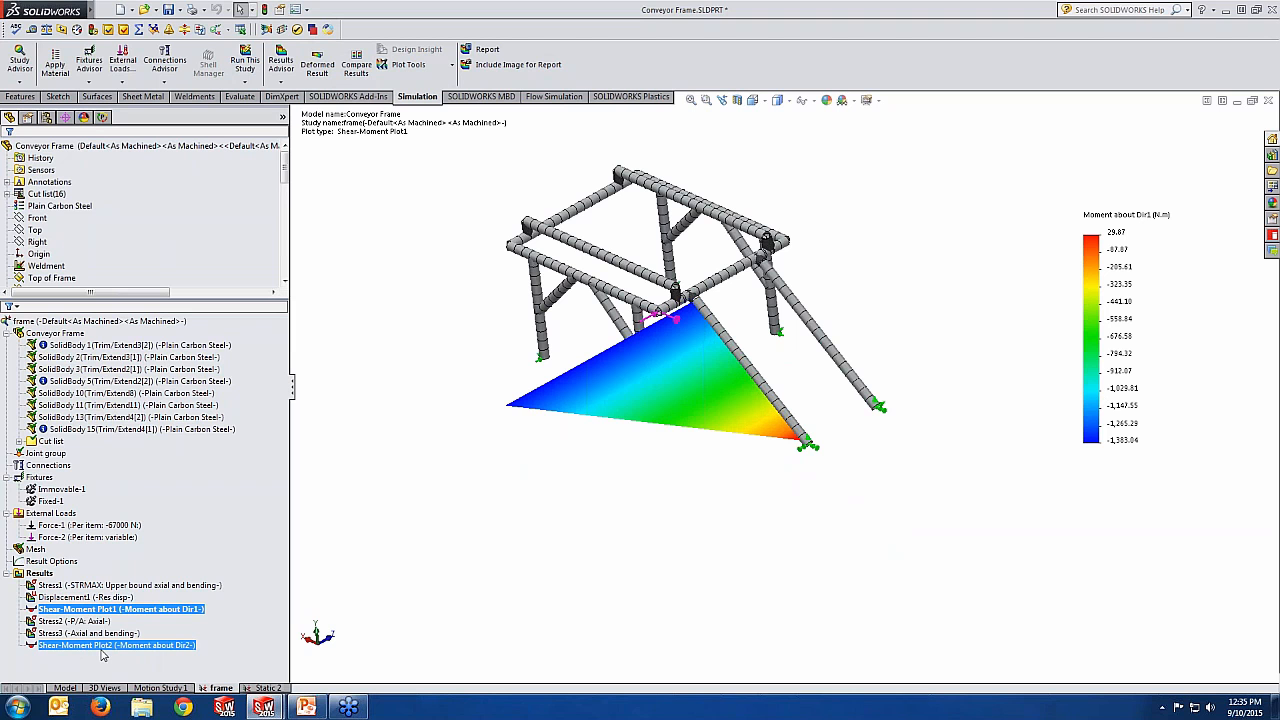
{"action": "left_click", "coordinate": [101, 648]}
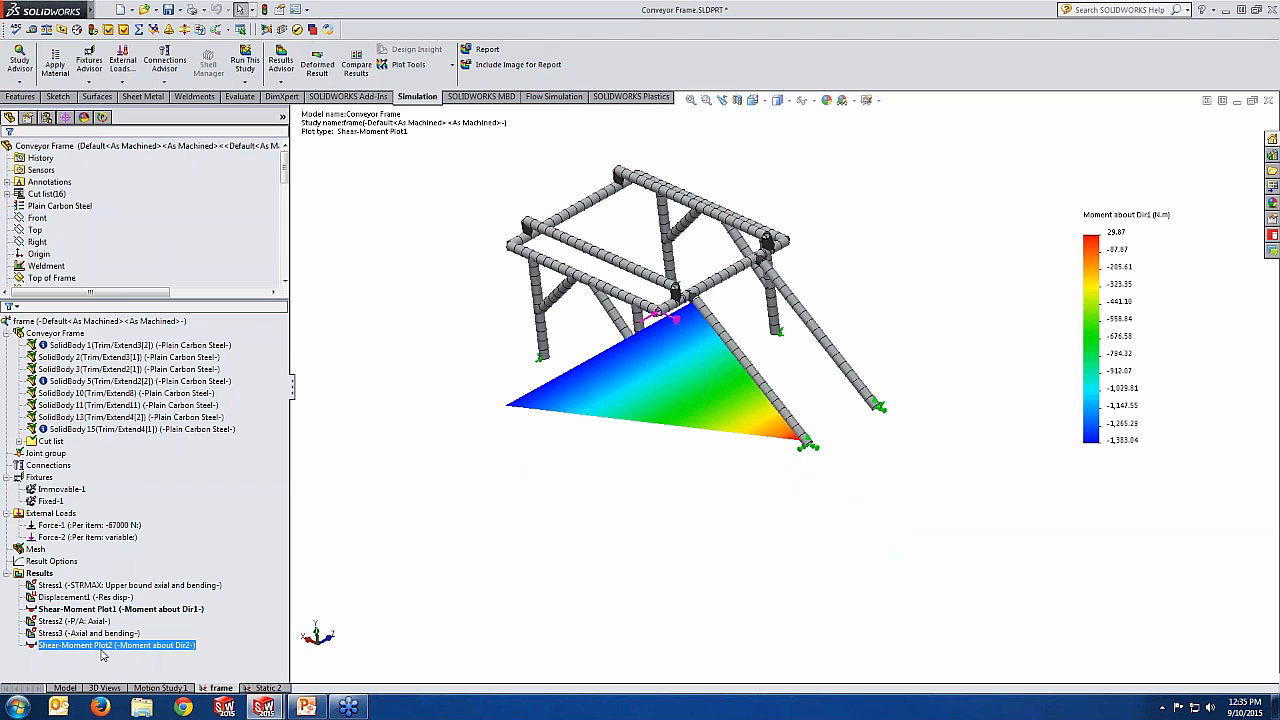
{"action": "double_click", "coordinate": [101, 648]}
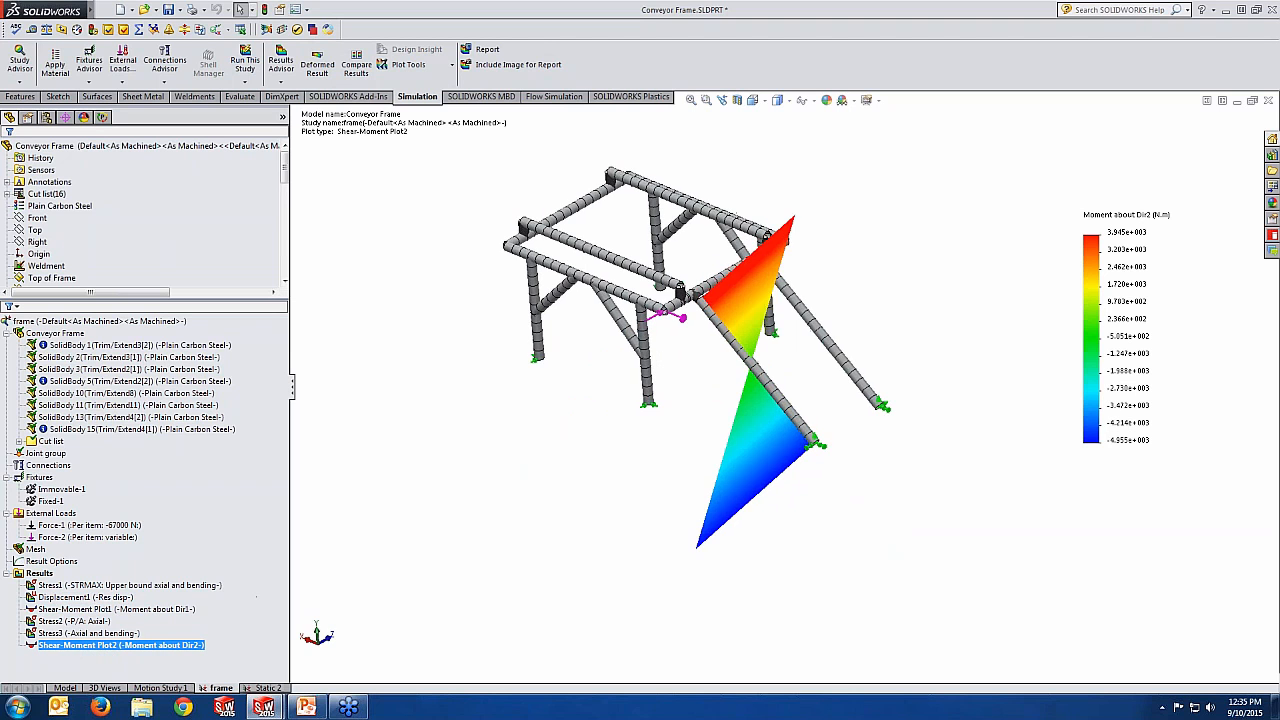
{"action": "mouse_move", "coordinate": [850, 286]}
{"action": "middle_mouse_down"}
{"action": "mouse_move", "coordinate": [869, 277]}
{"action": "mouse_move", "coordinate": [866, 305]}
{"action": "middle_mouse_up"}
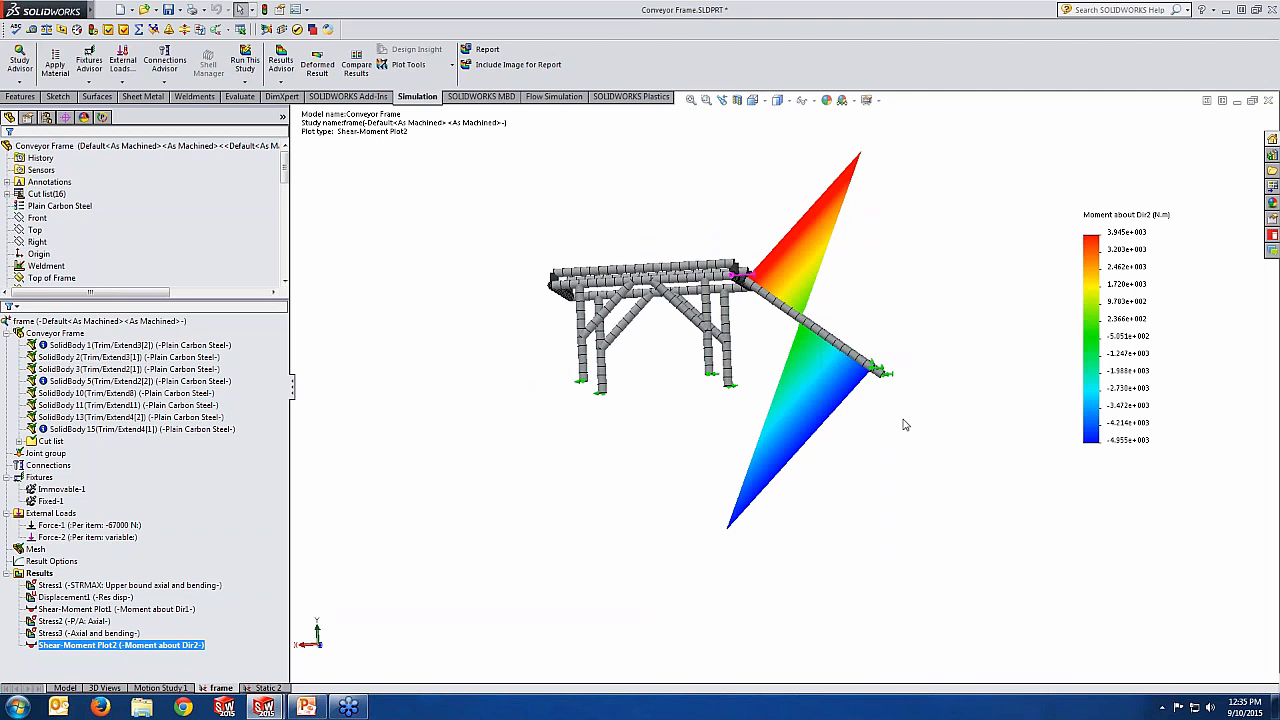
{"action": "middle_click_drag", "start_coordinate": [903, 423], "coordinate": [877, 511]}
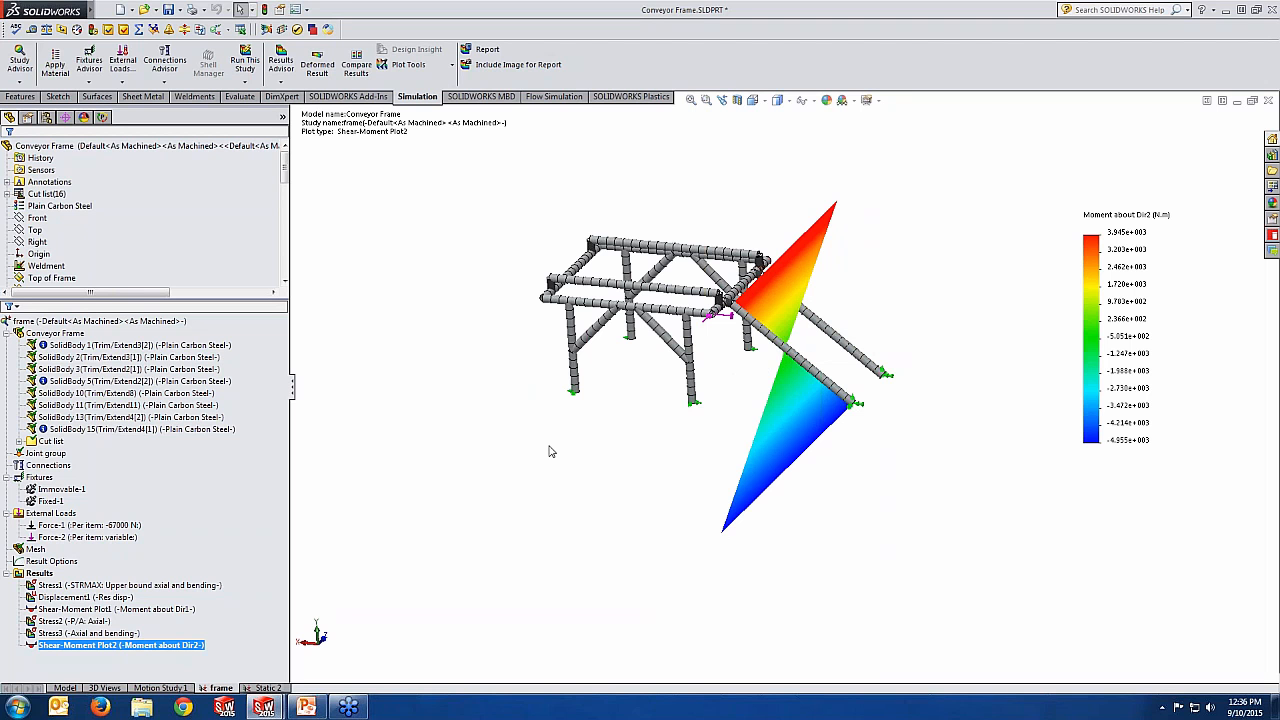
List the beam forces in SI units for beams 1 to 16 and enlarge the list to show every force and moment column
{"action": "right_click", "coordinate": [33, 573]}
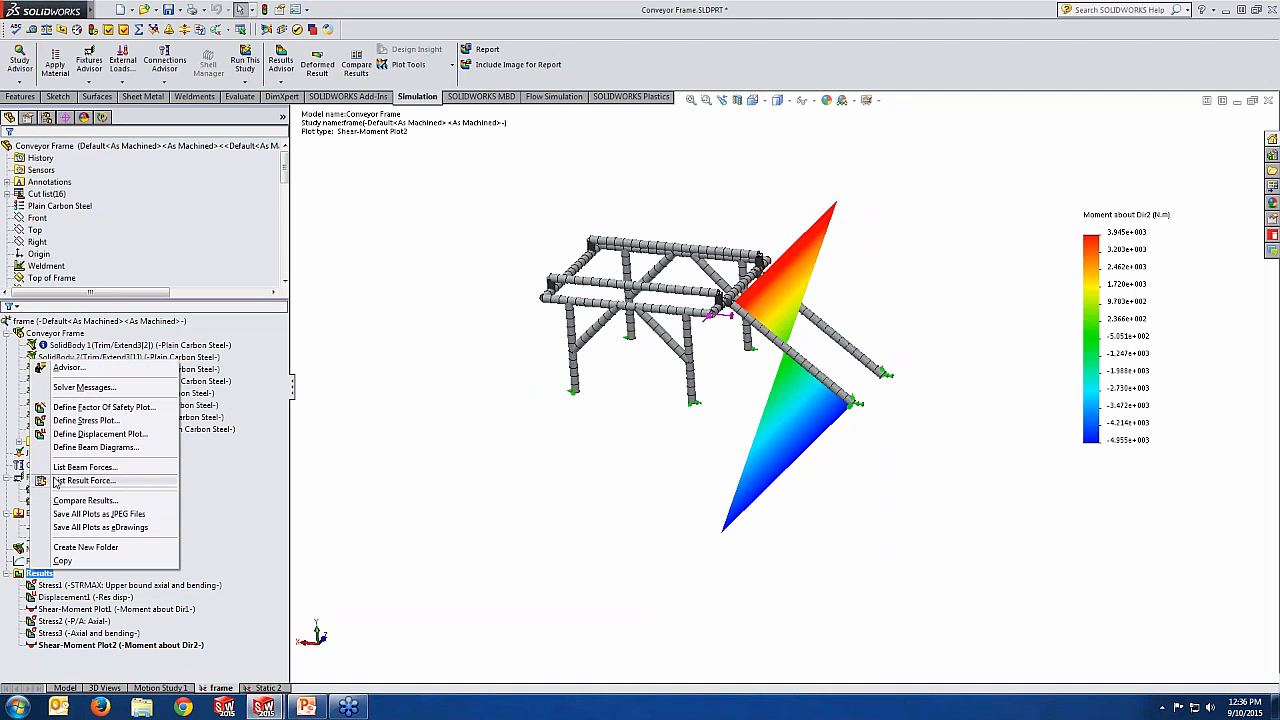
{"action": "left_click", "coordinate": [122, 470]}
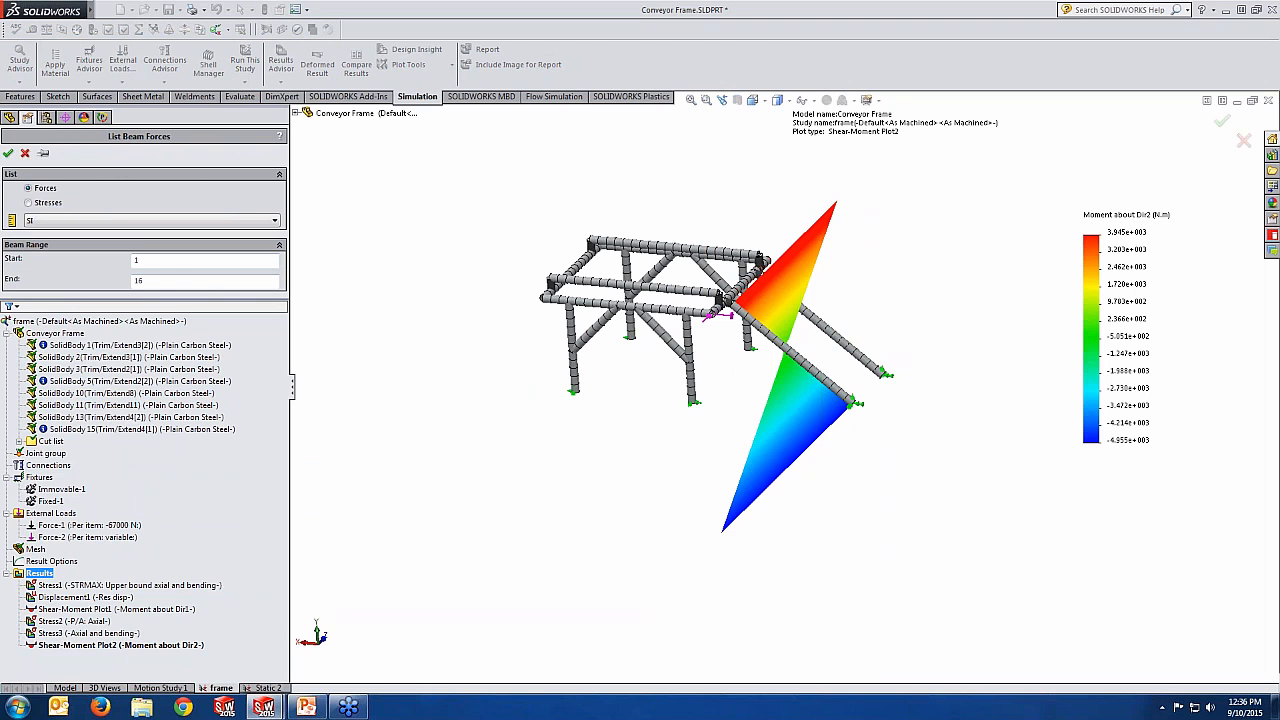
{"action": "left_click", "coordinate": [141, 263]}
{"action": "left_click", "coordinate": [165, 281]}
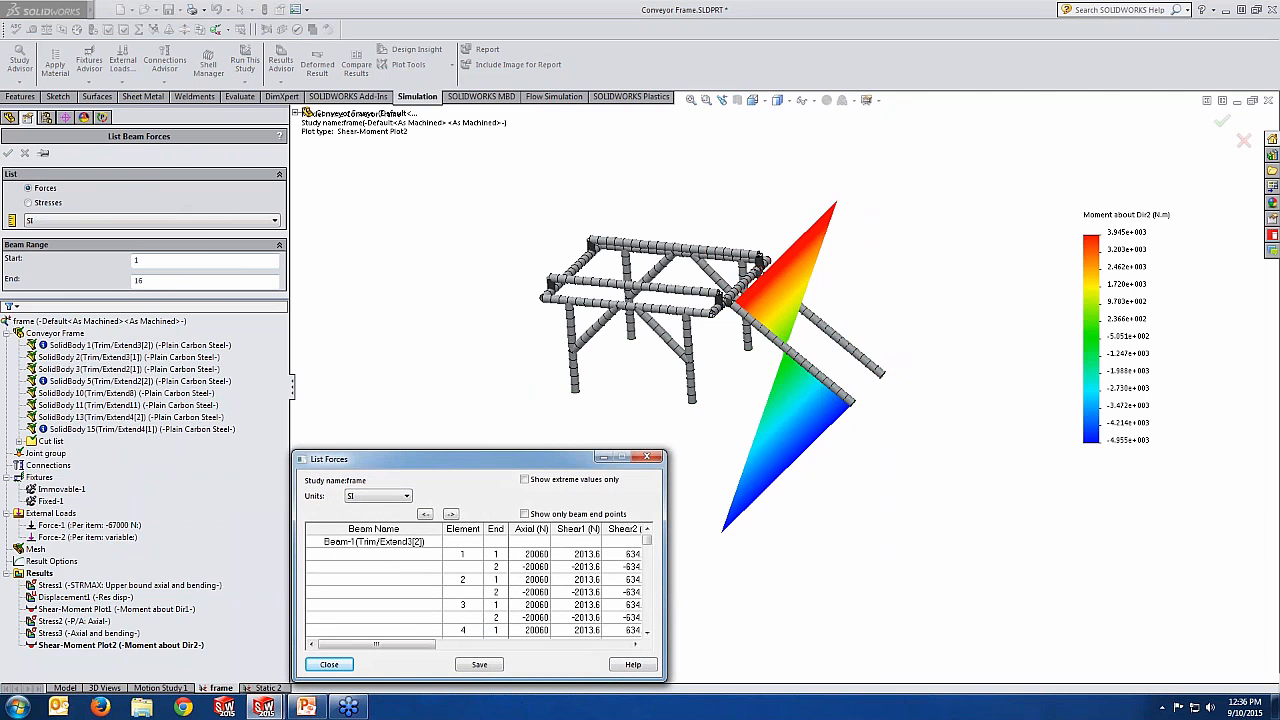
{"action": "left_click_drag", "start_coordinate": [294, 452], "coordinate": [182, 118]}
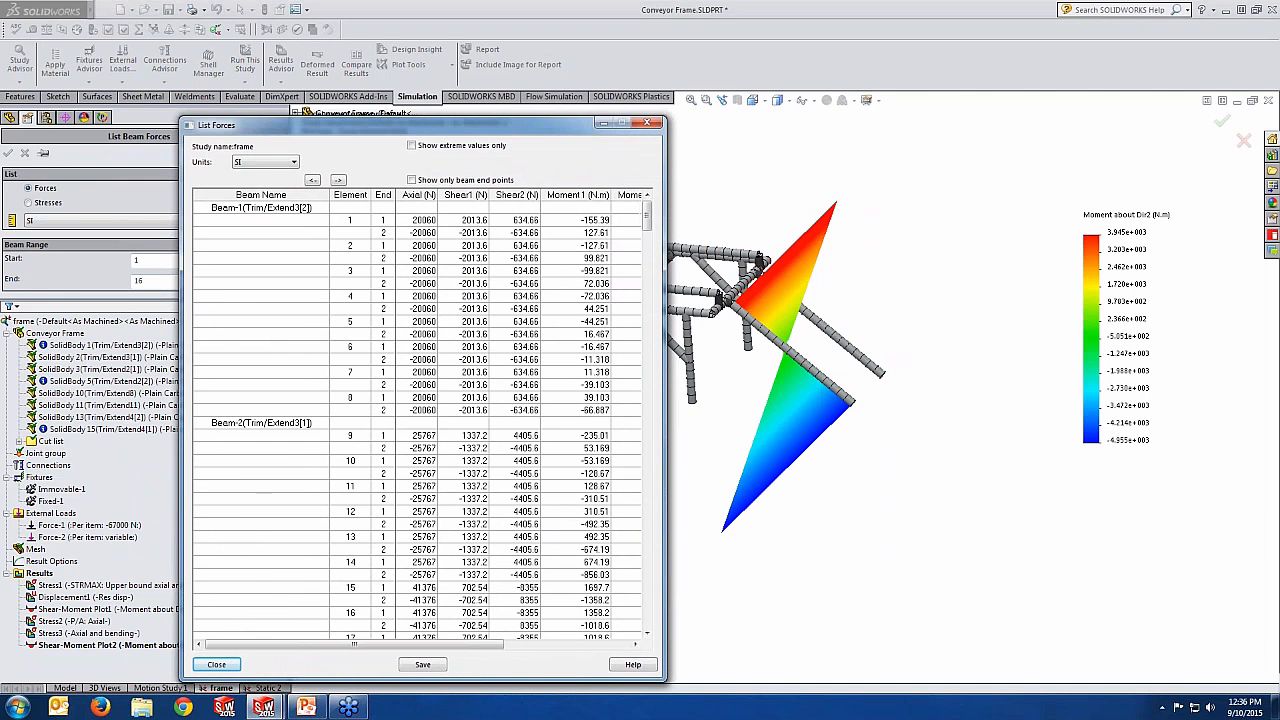
{"action": "left_click_drag", "start_coordinate": [772, 255], "coordinate": [946, 244]}
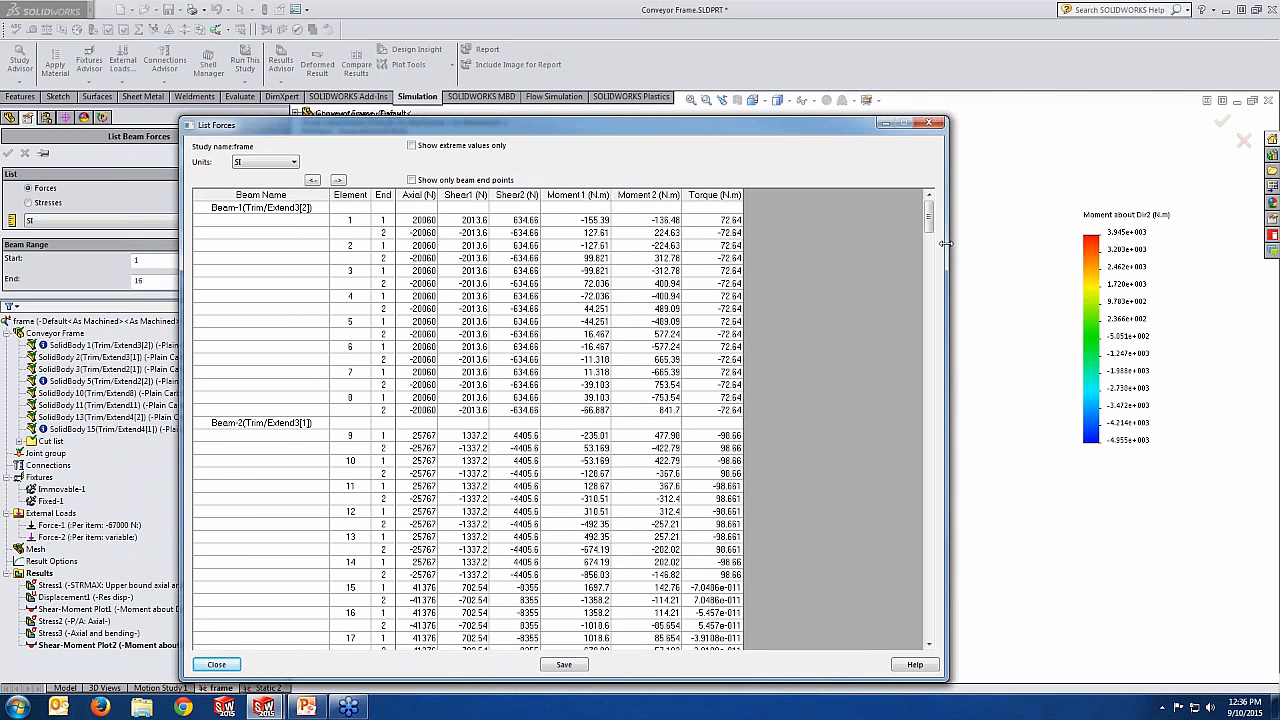
Highlight Beam-1 (Trim/Extend3[2]) in the model from the force list, and resize and move the list clear of that beam
{"action": "left_click", "coordinate": [296, 210]}
{"action": "left_click_drag", "start_coordinate": [489, 121], "coordinate": [265, 96]}
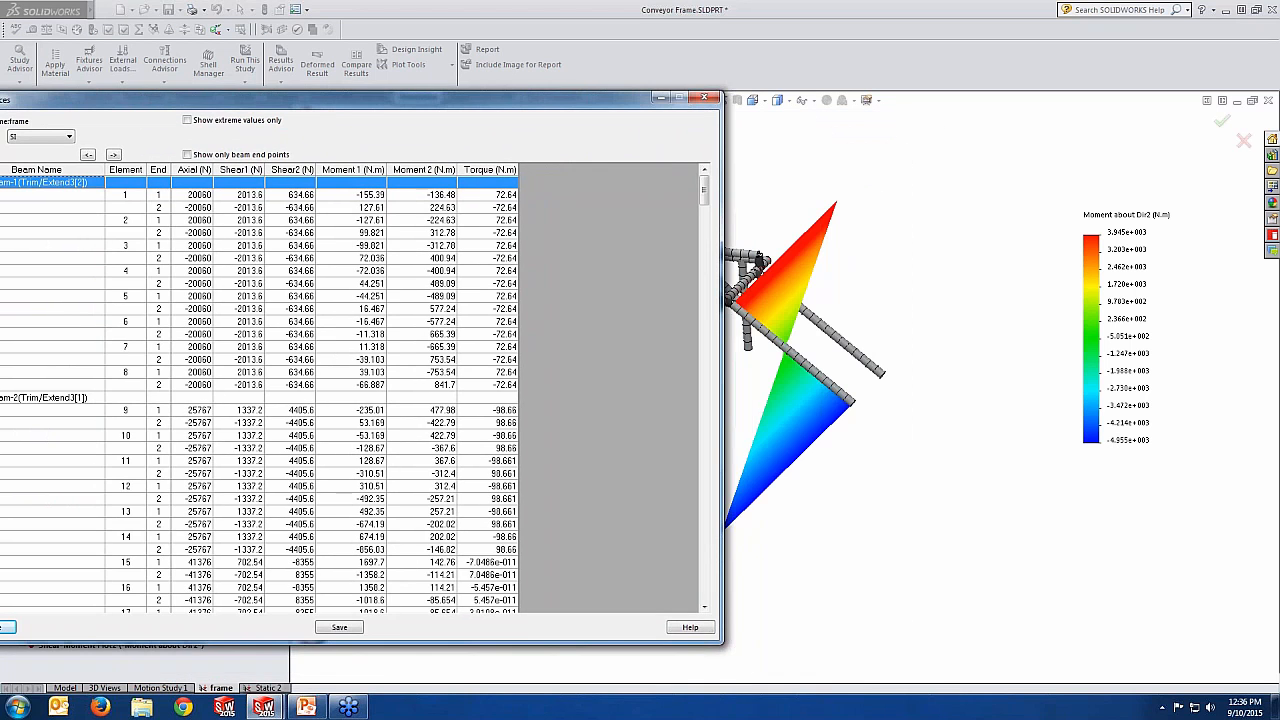
{"action": "left_click_drag", "start_coordinate": [721, 644], "coordinate": [515, 450]}
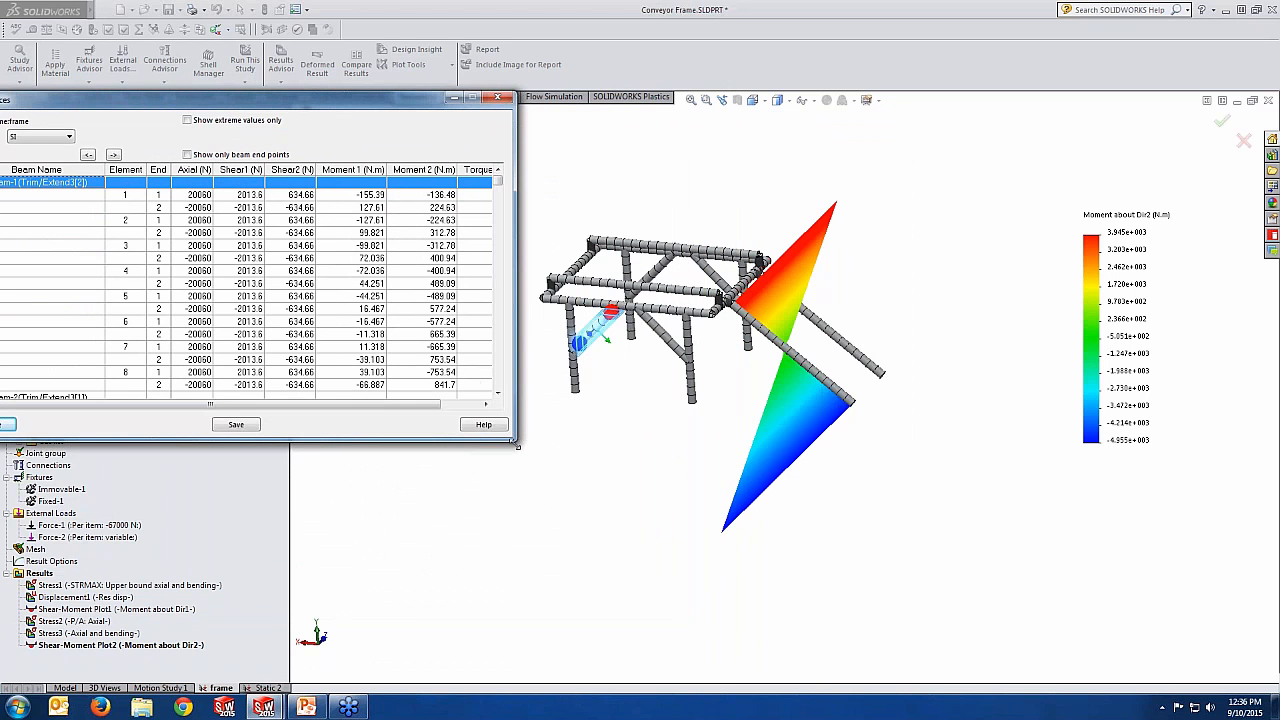
{"action": "left_click_drag", "start_coordinate": [291, 91], "coordinate": [987, 378]}
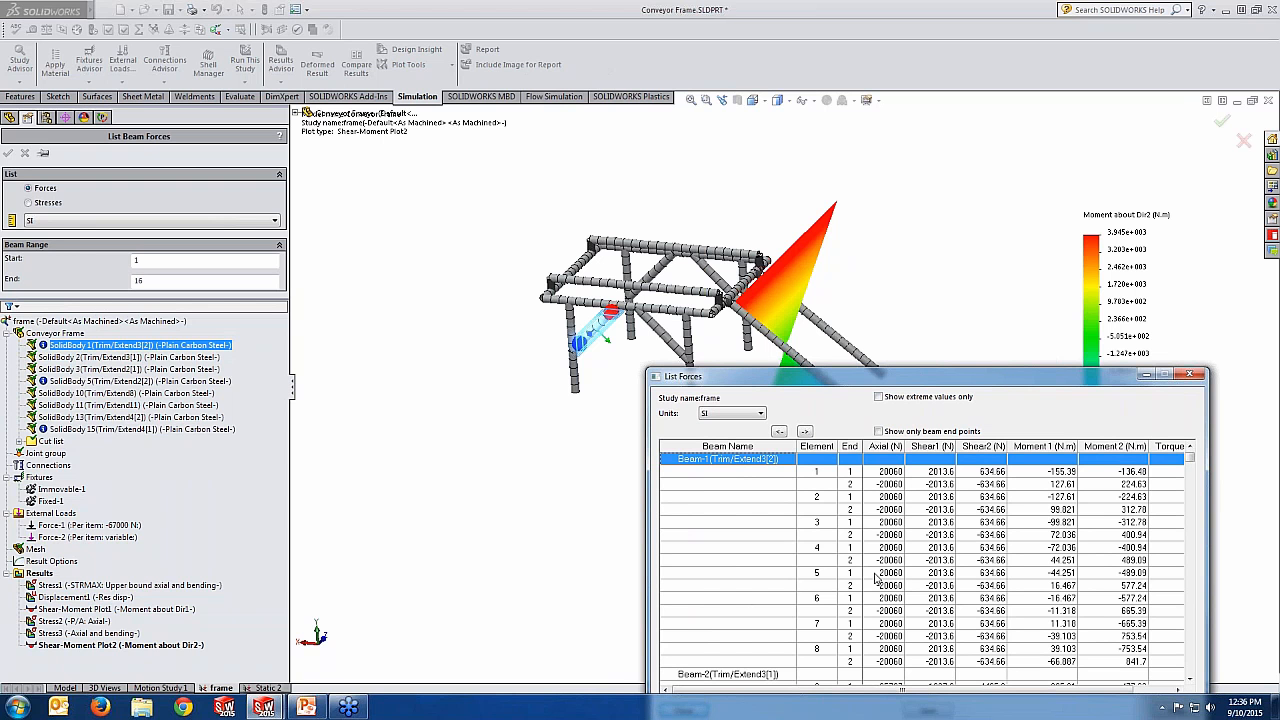
Review the end forces of Beam-1's first element, move the force list higher, and reselect Beam-1(Trim/Extend3[2])
{"action": "left_click", "coordinate": [884, 474]}
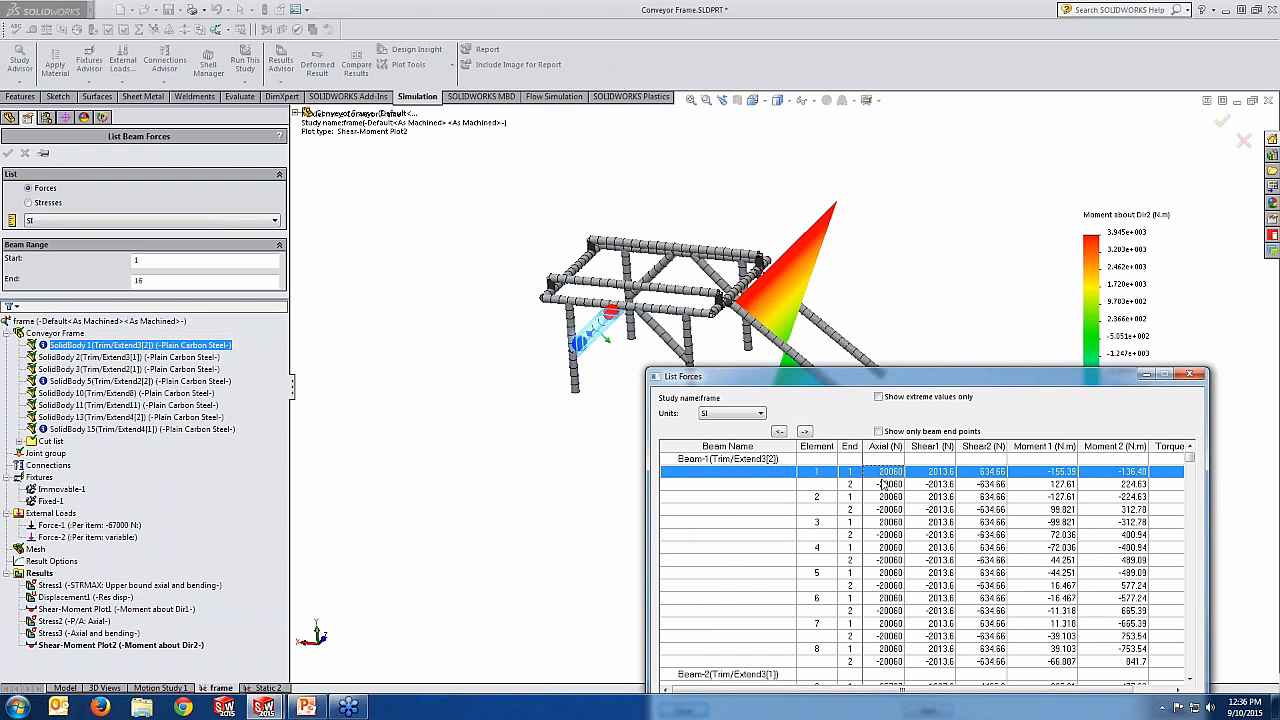
{"action": "left_click", "coordinate": [886, 485]}
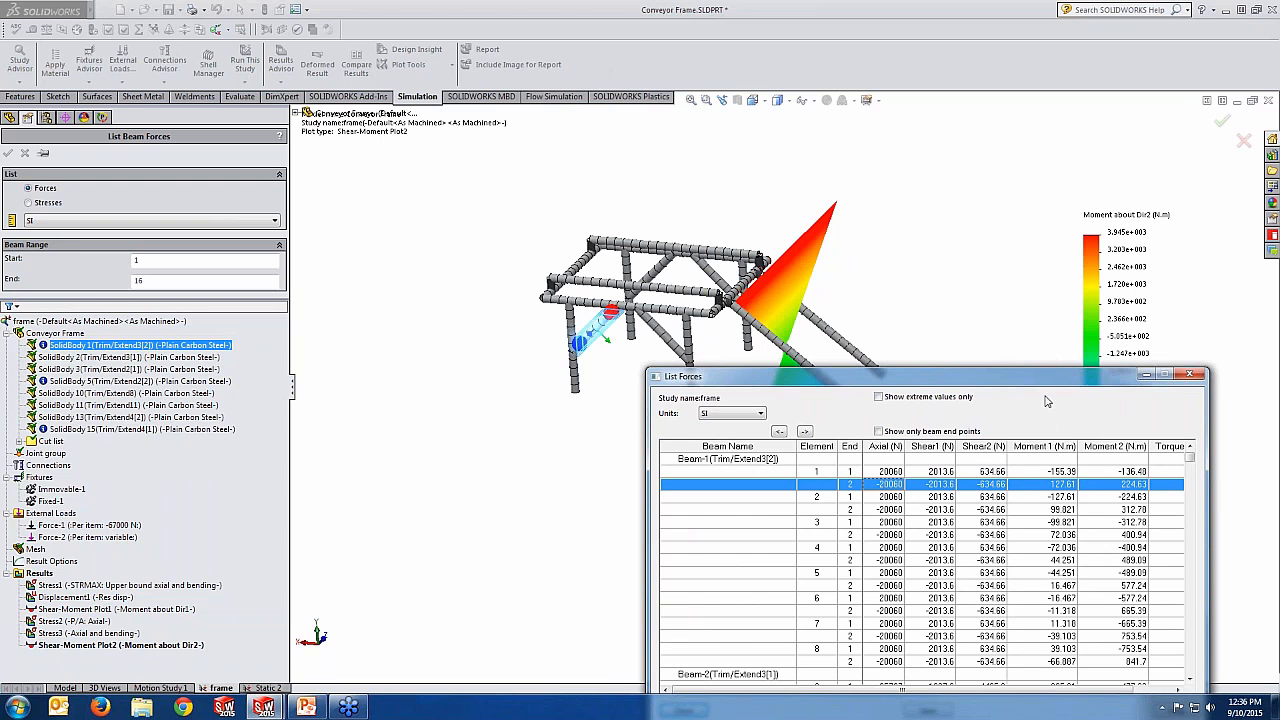
{"action": "left_click_drag", "start_coordinate": [1041, 378], "coordinate": [1084, 223]}
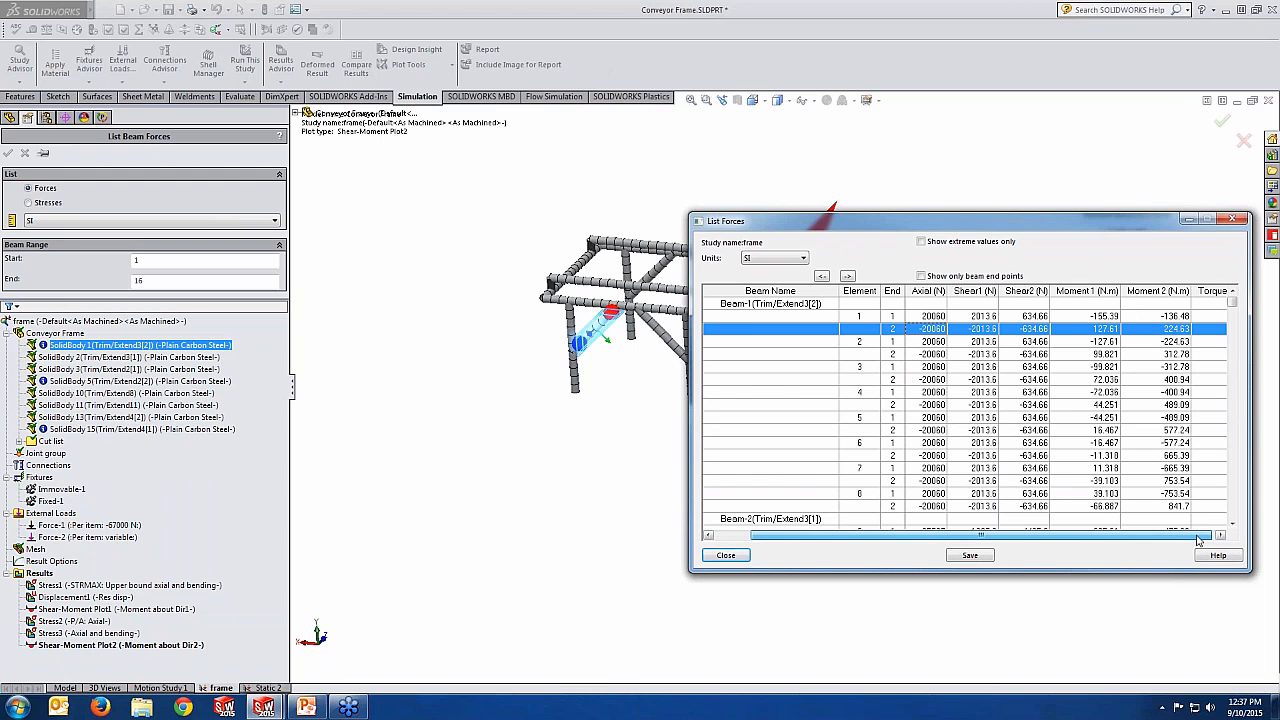
{"action": "left_click", "coordinate": [745, 306]}
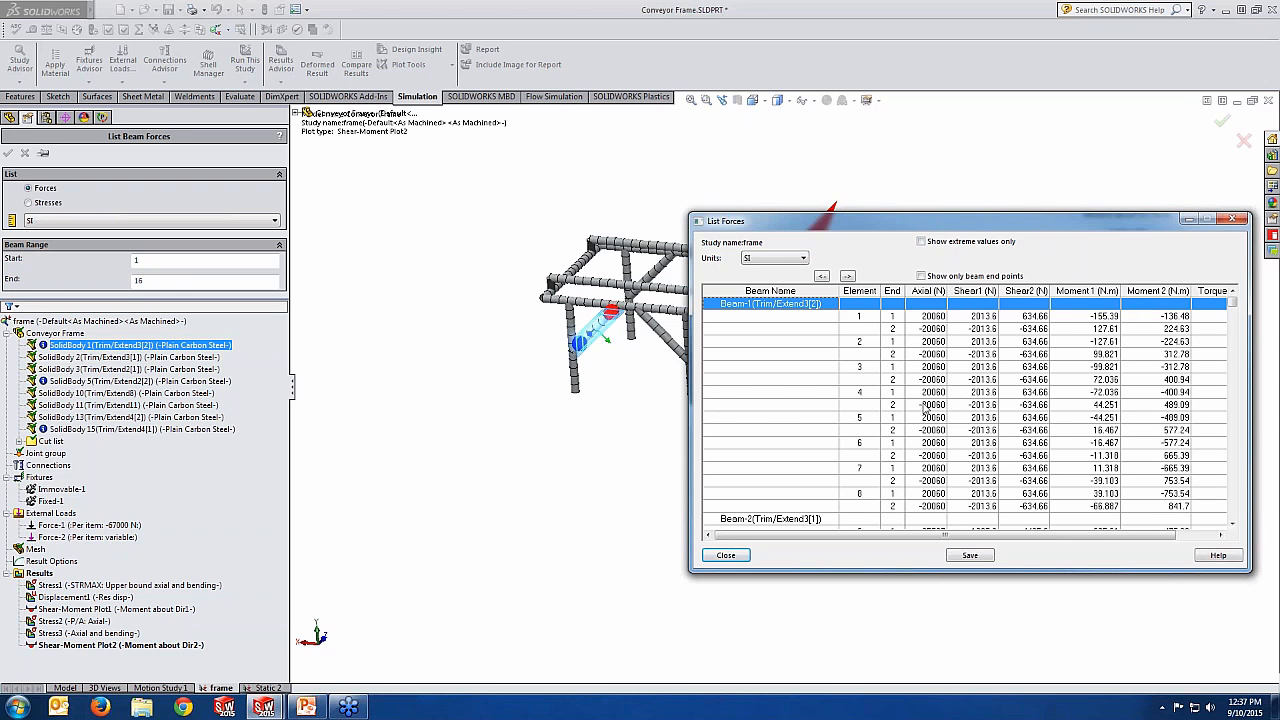
Limit the force list to extreme values, enlarge it to show all columns, and check the extreme forces of Beam-1
{"action": "left_click", "coordinate": [925, 246]}
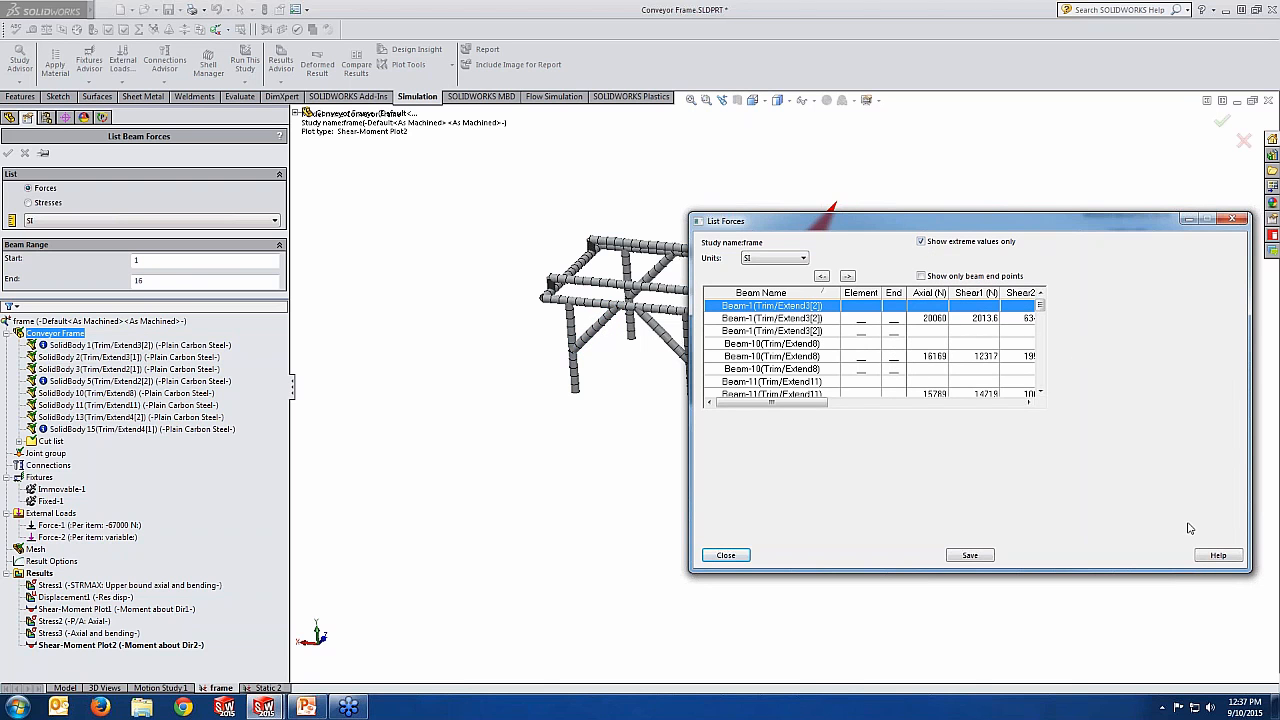
{"action": "left_click_drag", "start_coordinate": [689, 572], "coordinate": [644, 616]}
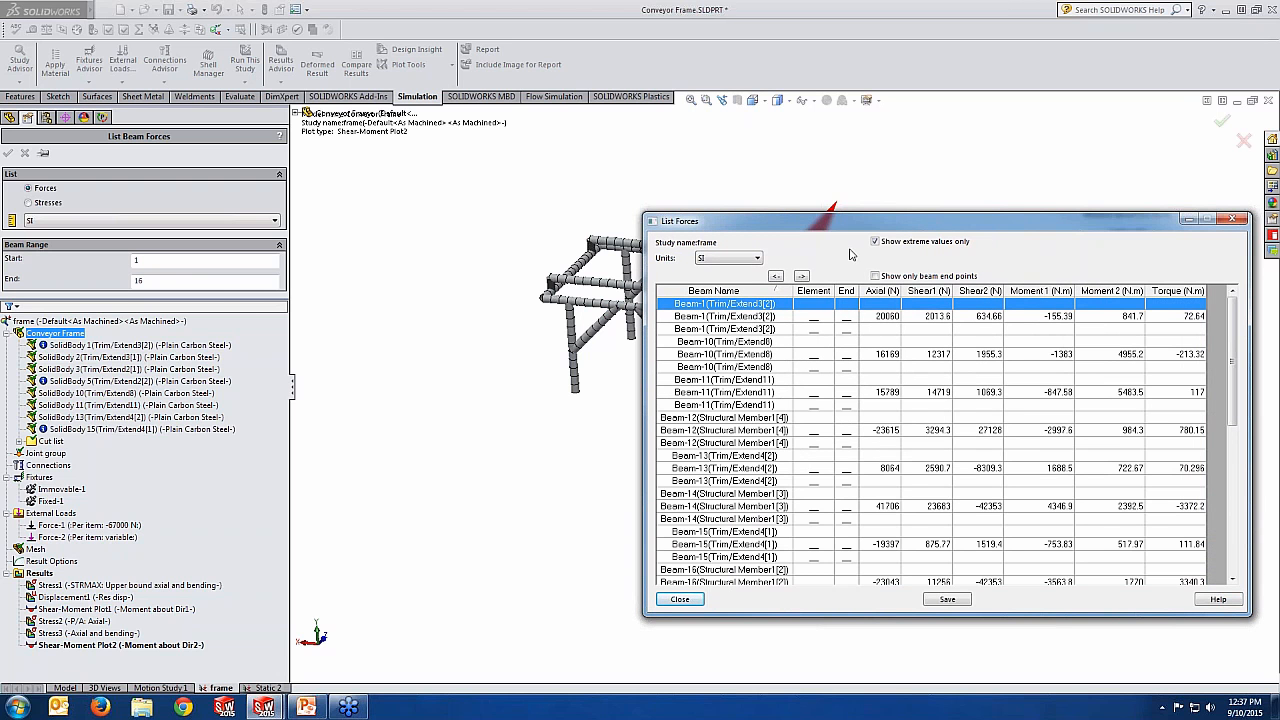
{"action": "left_click", "coordinate": [720, 305]}
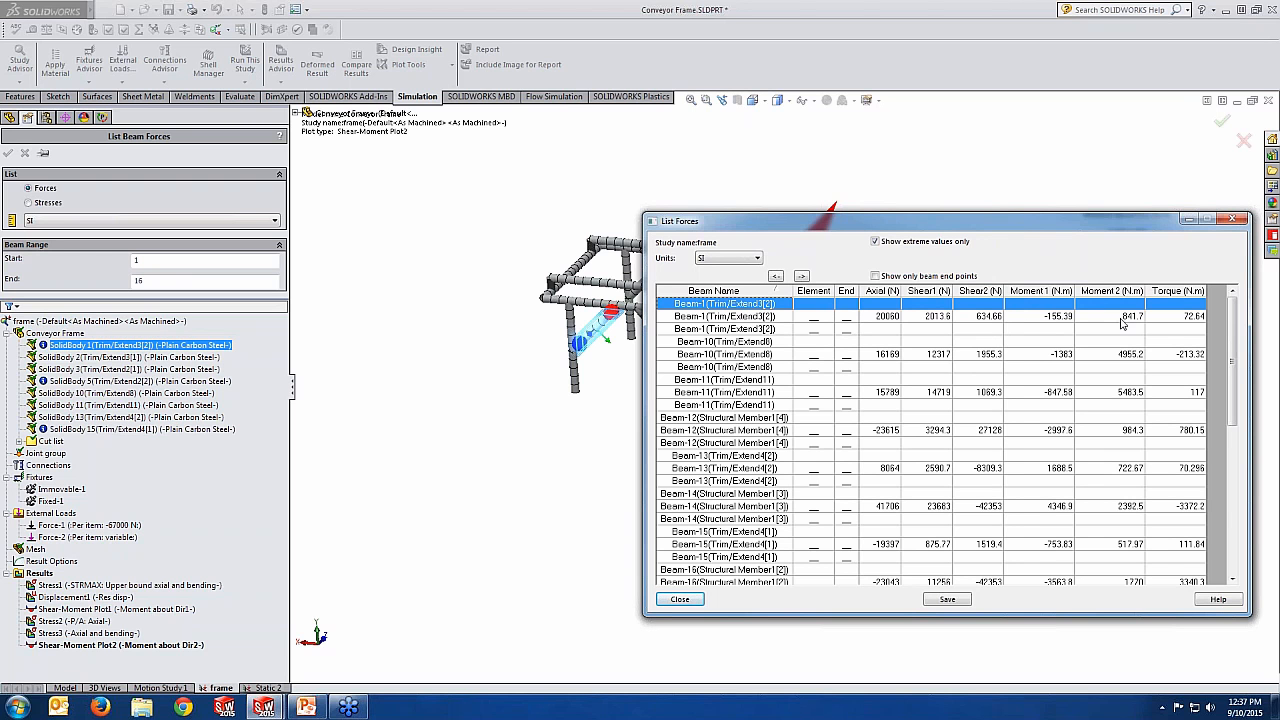
{"action": "left_click", "coordinate": [717, 318]}
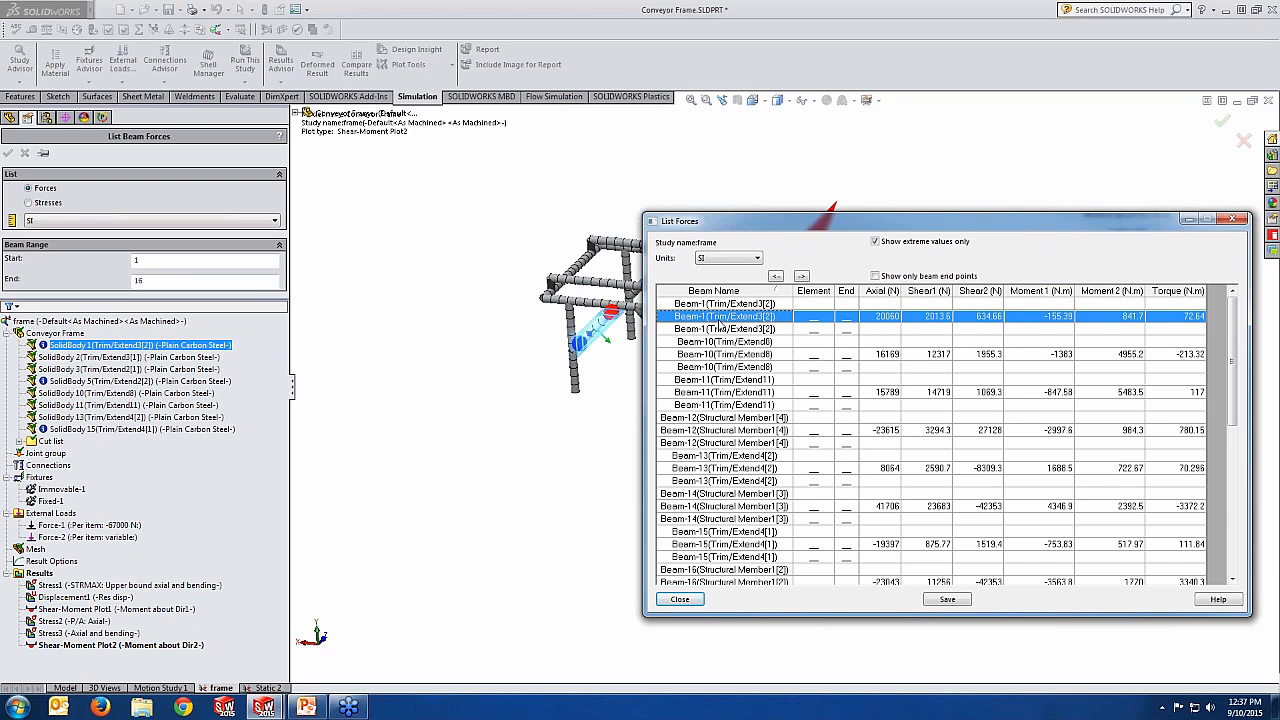
List forces only at beam end points, uncover the frame, and highlight Beam-1, Beam-2 and Beam-3 in the model to compare them
{"action": "left_click", "coordinate": [875, 276]}
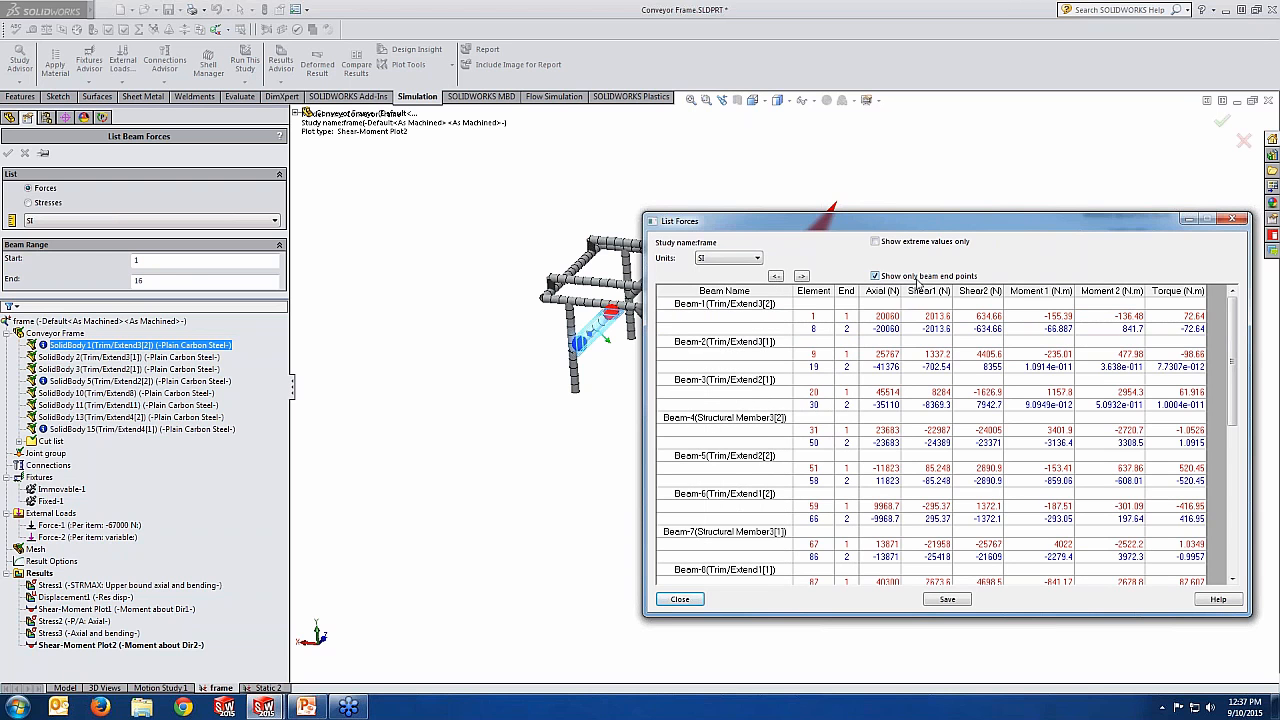
{"action": "left_click_drag", "start_coordinate": [966, 222], "coordinate": [748, 398]}
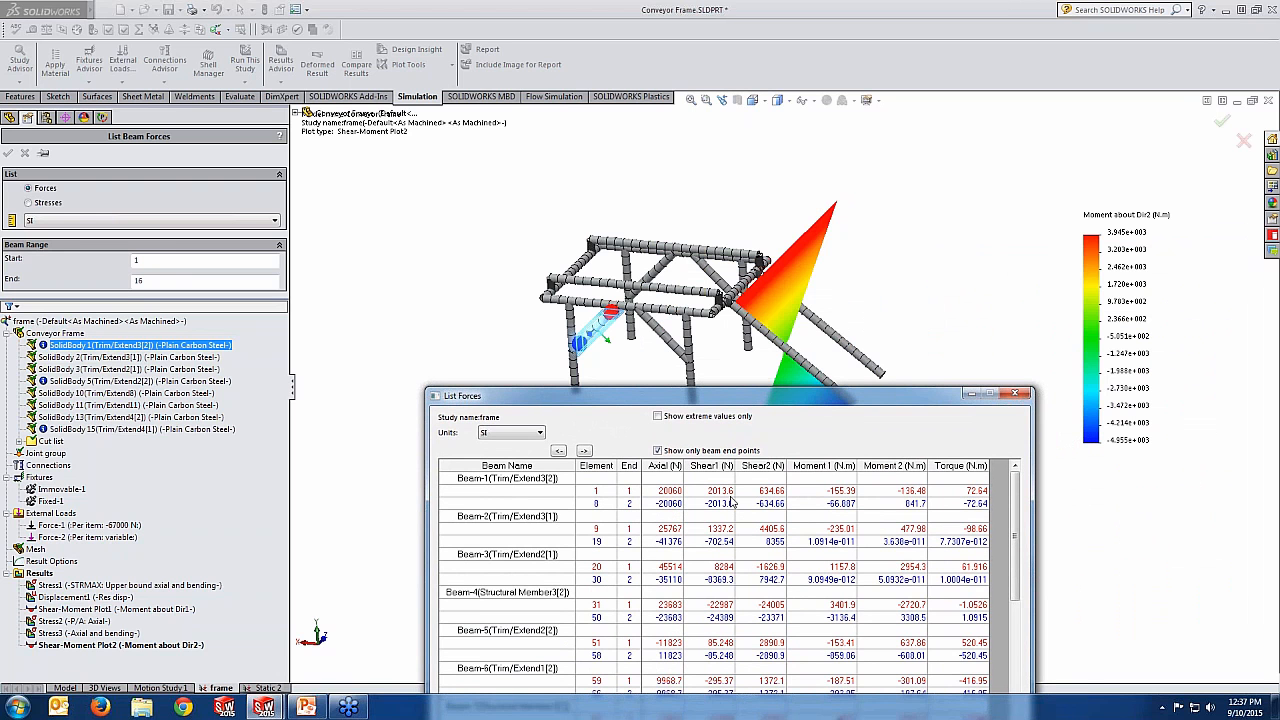
{"action": "left_click", "coordinate": [510, 520]}
{"action": "left_click", "coordinate": [505, 557]}
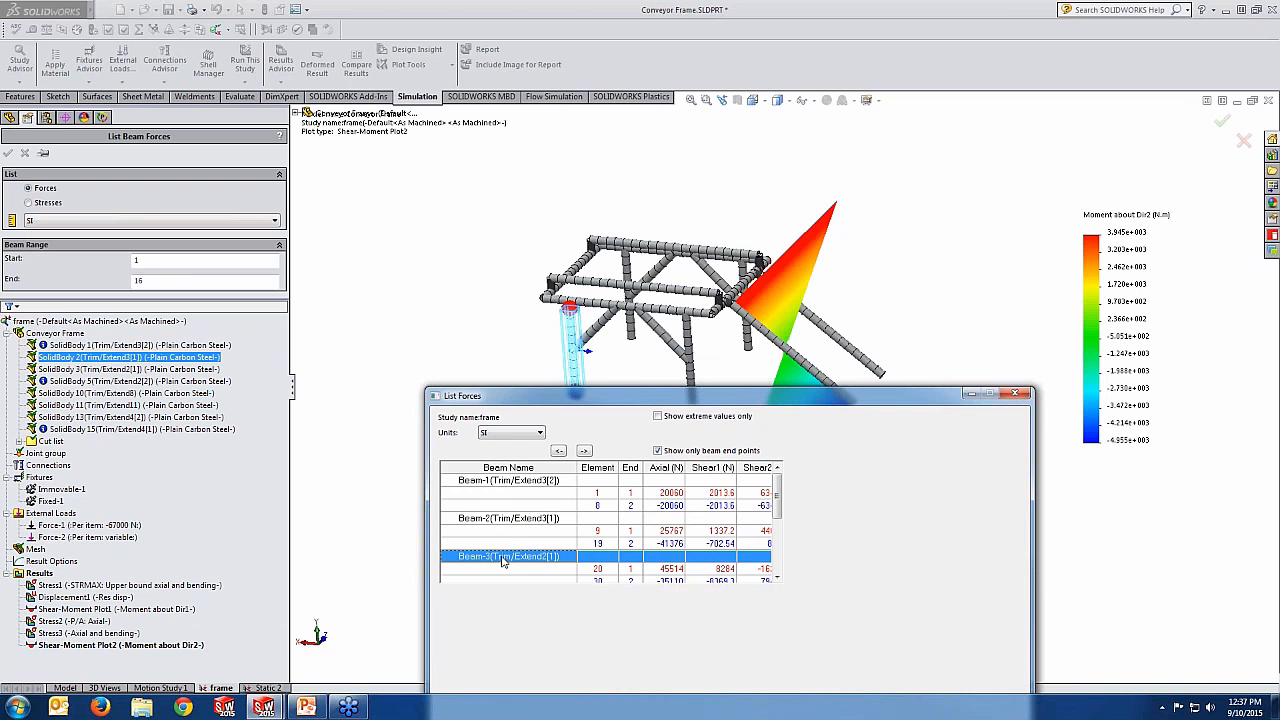
{"action": "left_click", "coordinate": [512, 522]}
{"action": "left_click", "coordinate": [517, 484]}
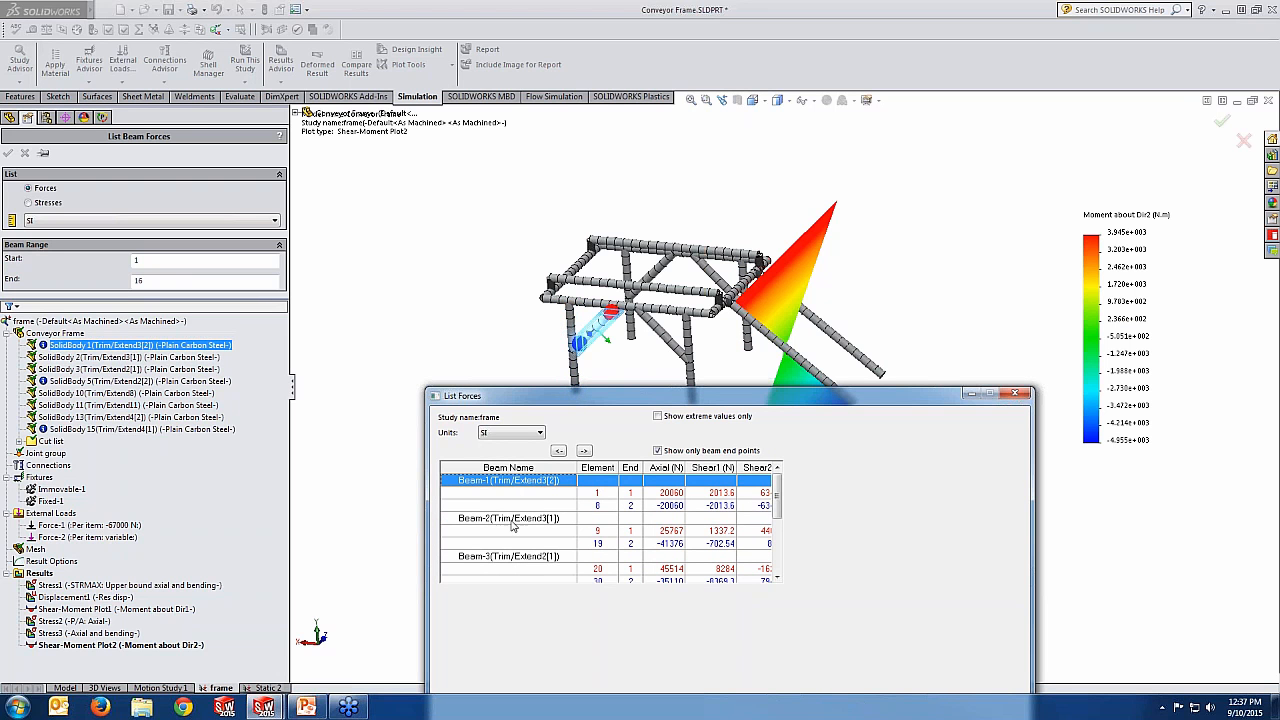
{"action": "left_click", "coordinate": [514, 522]}
{"action": "left_click", "coordinate": [506, 558]}
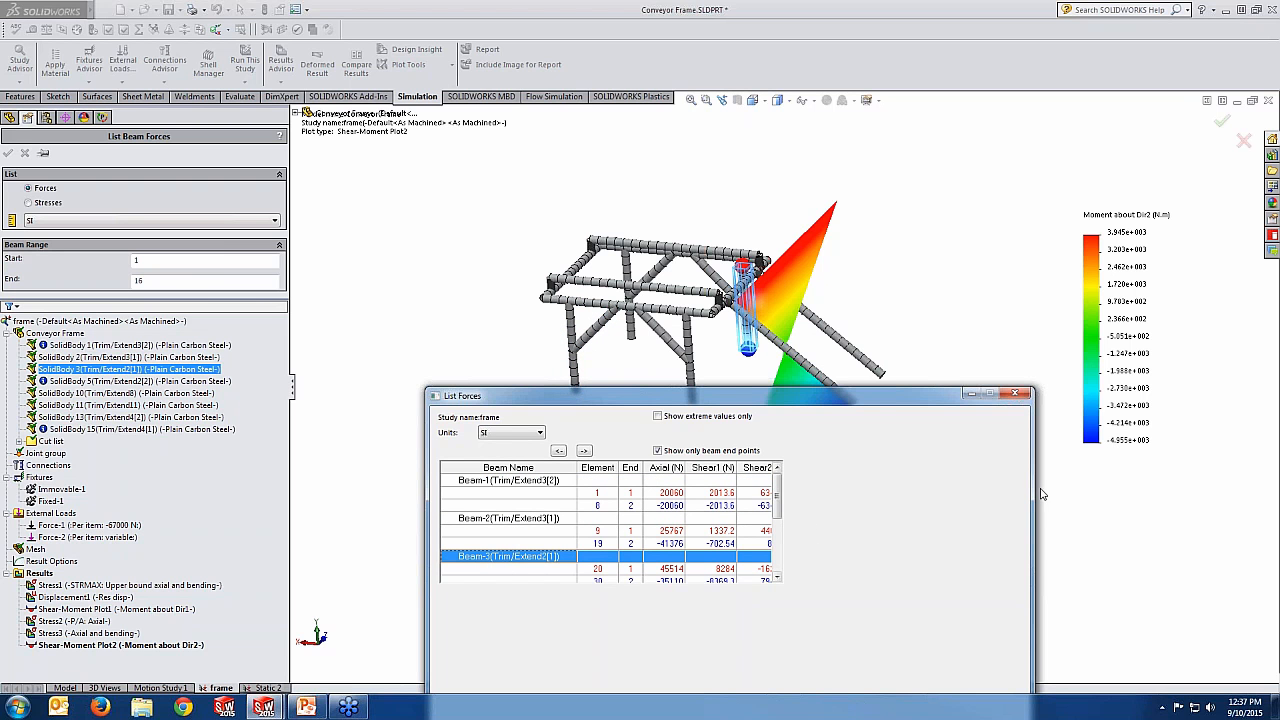
Widen and reposition the force list, go through the beams one after another up to Beam-7(Structural Member3[1]), and close the list
{"action": "left_click_drag", "start_coordinate": [914, 394], "coordinate": [923, 294]}
{"action": "left_click_drag", "start_coordinate": [1041, 423], "coordinate": [1133, 423]}
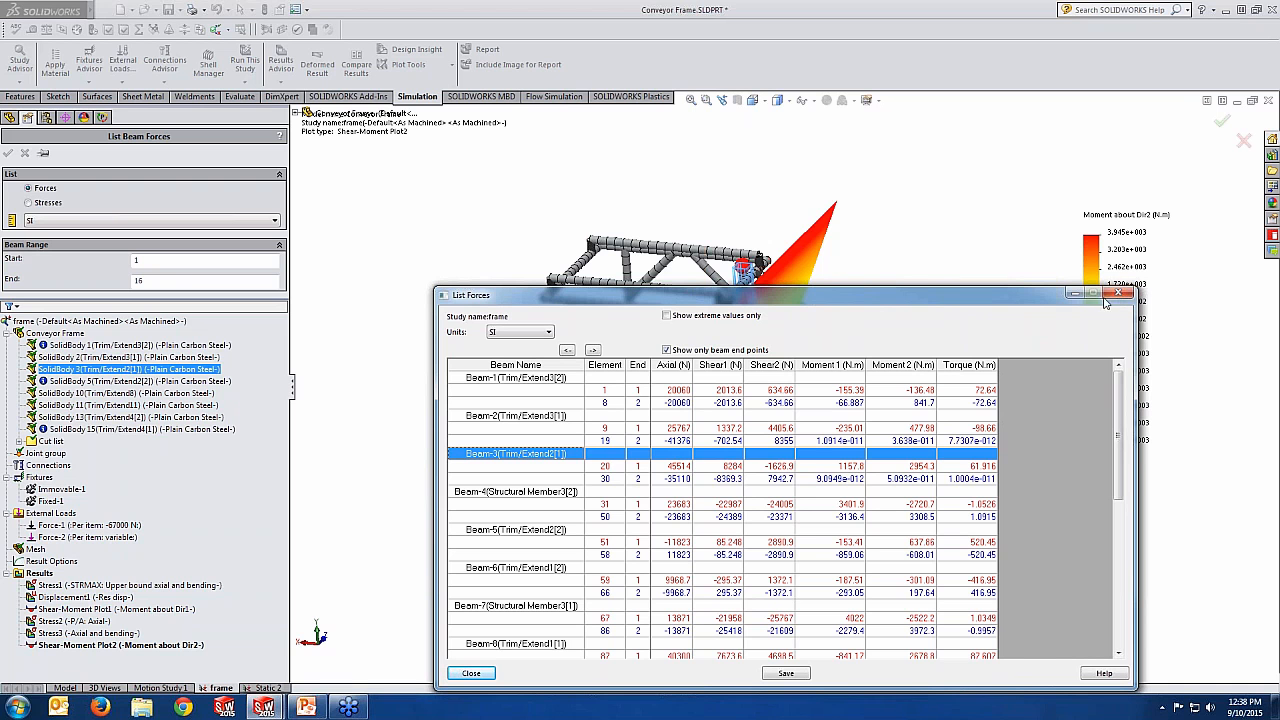
{"action": "left_click", "coordinate": [593, 350]}
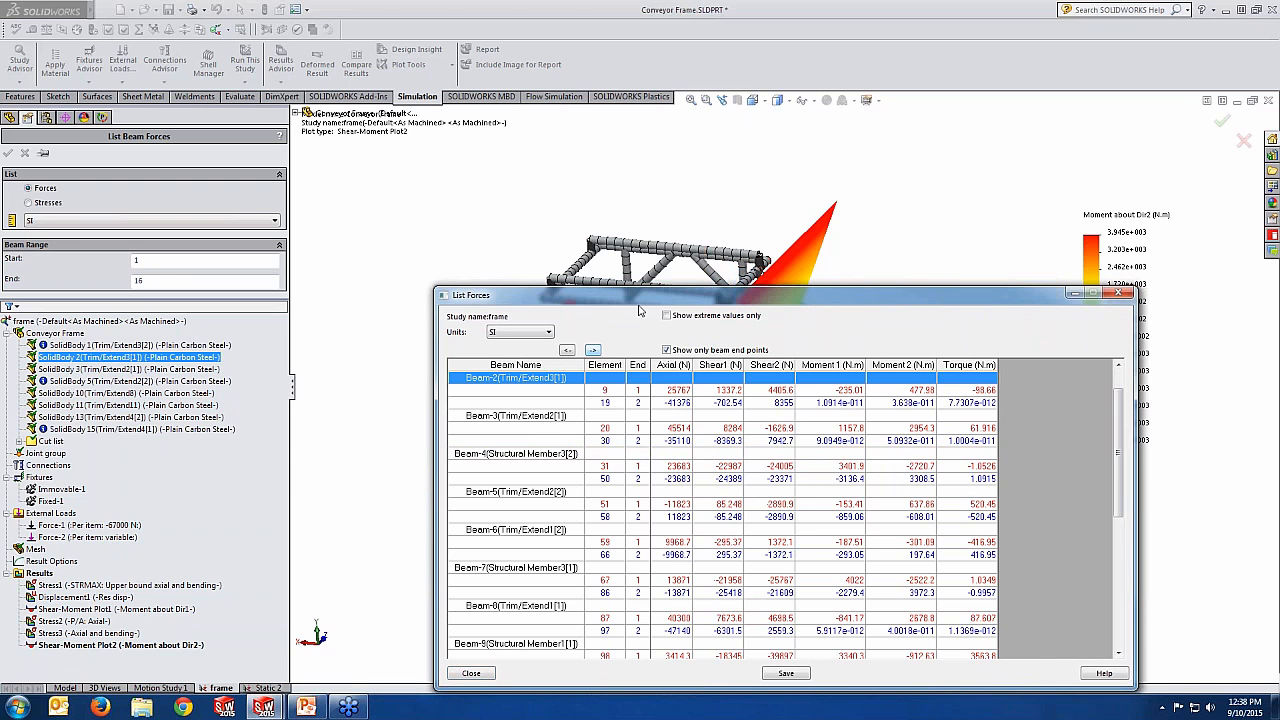
{"action": "left_click_drag", "start_coordinate": [640, 297], "coordinate": [504, 397]}
{"action": "left_click", "coordinate": [455, 450]}
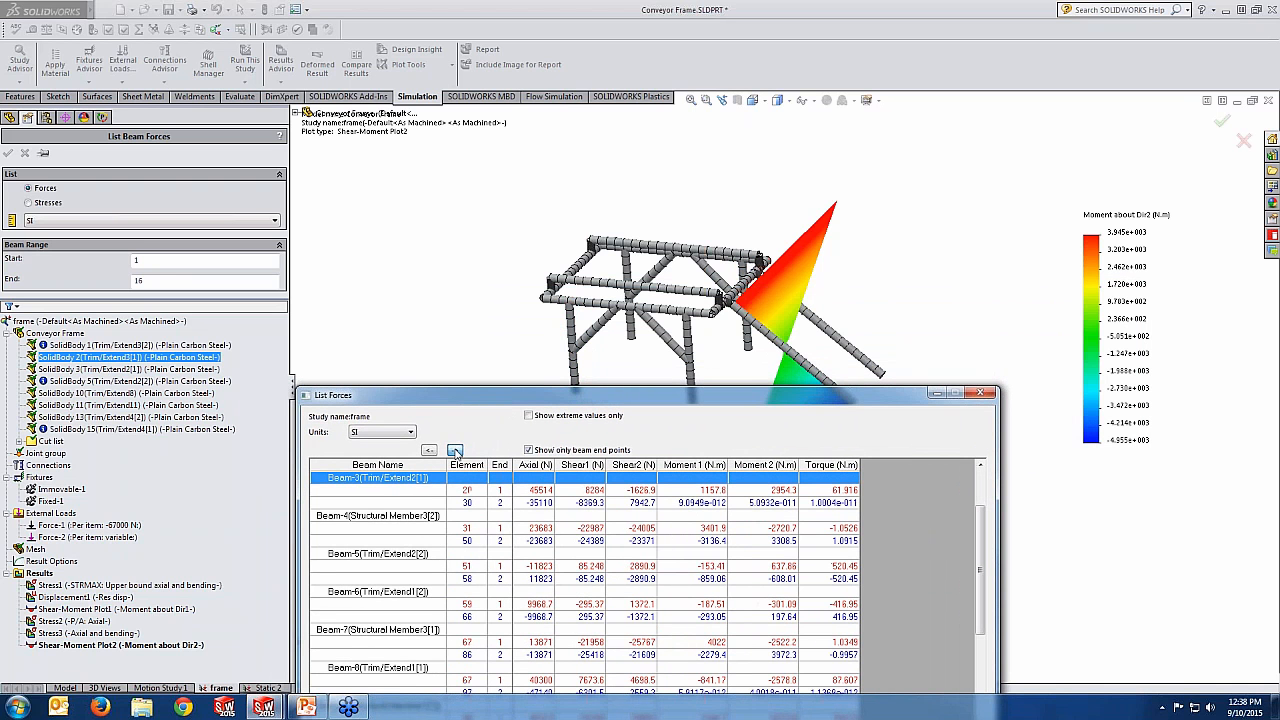
{"action": "left_click", "coordinate": [455, 450]}
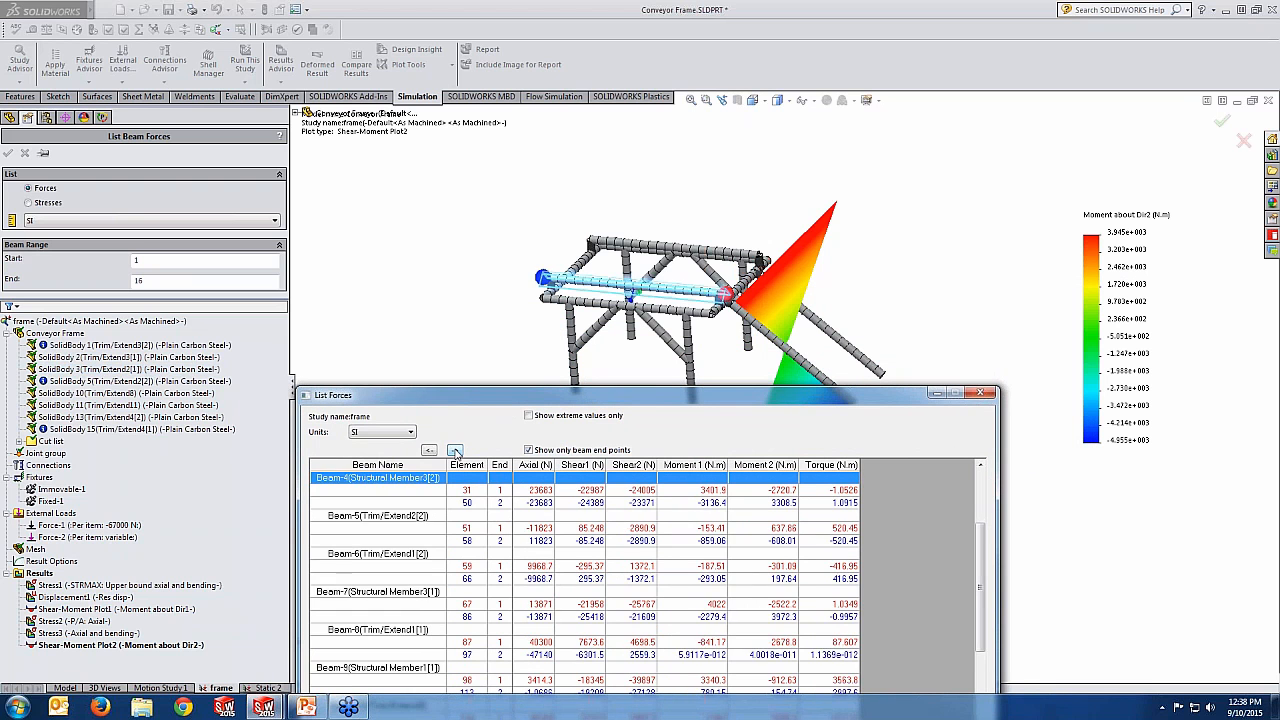
{"action": "left_click", "coordinate": [455, 450]}
{"action": "left_click", "coordinate": [455, 450]}
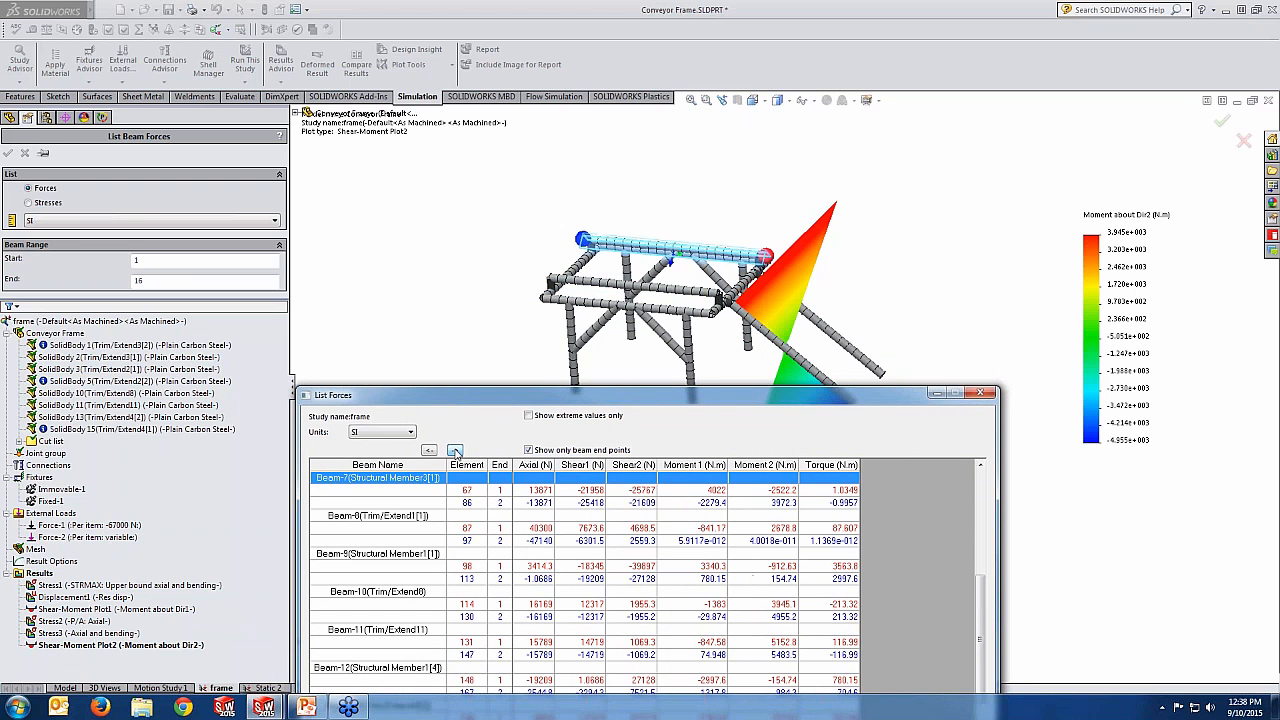
{"action": "left_click", "coordinate": [979, 394]}
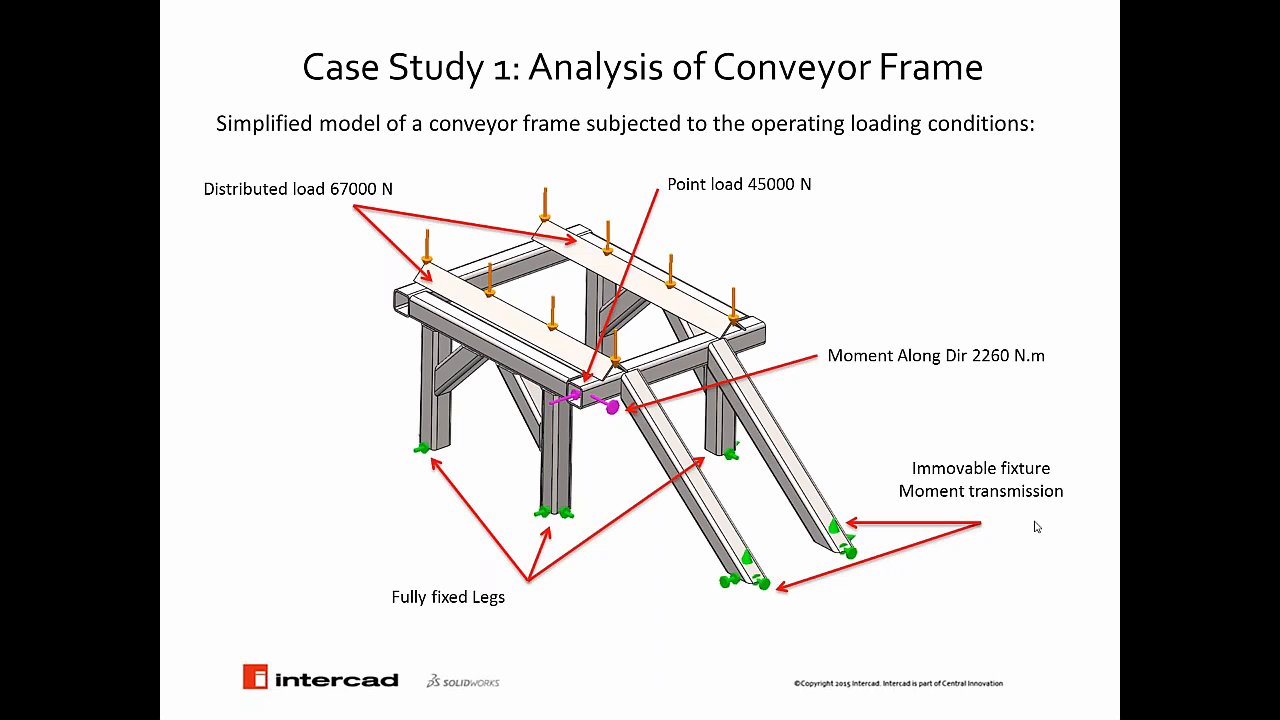
{"action": "left_click", "coordinate": [1089, 609]}
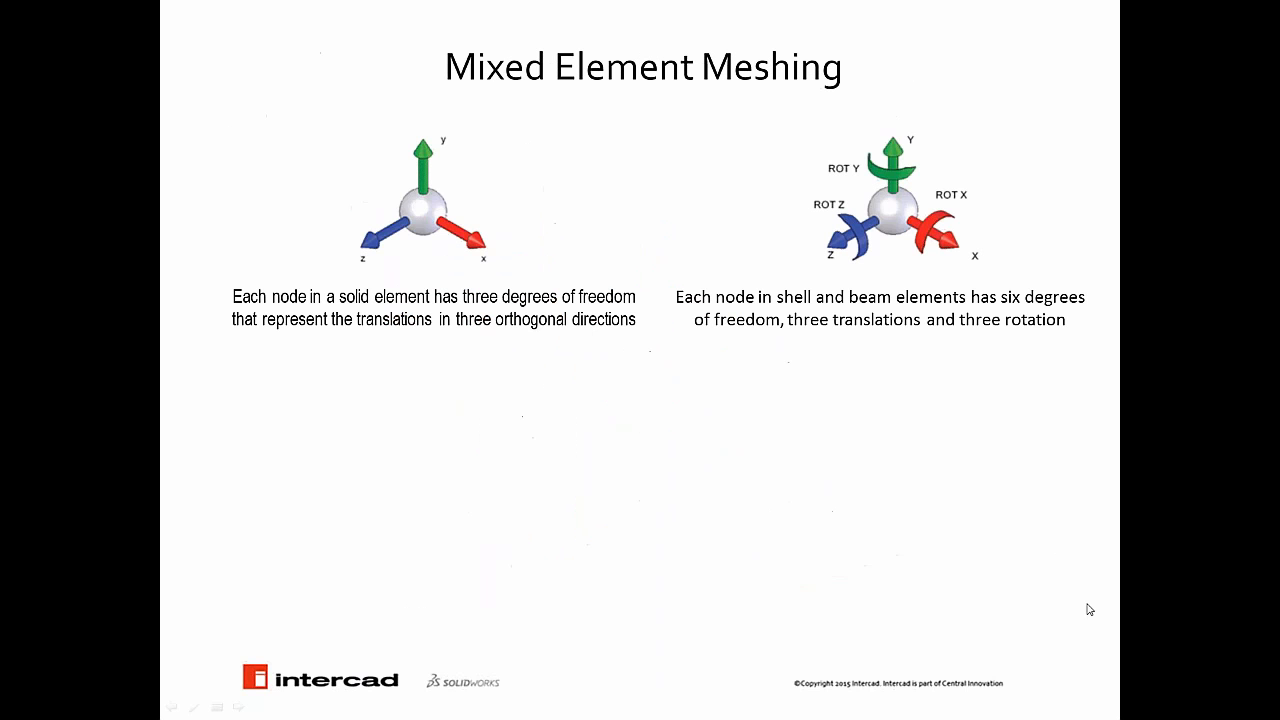
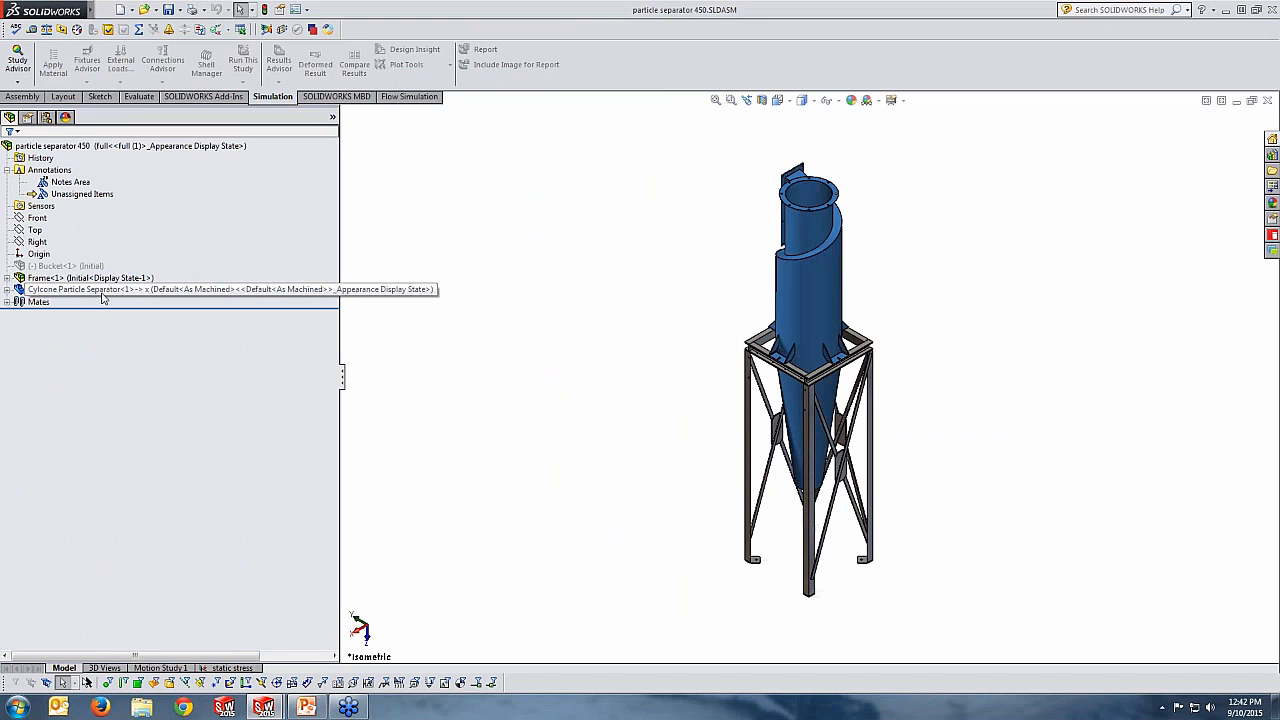
Highlight the cyclone separator and Frame components of the particle separator assembly and examine the Frame's subassemblies and parts
{"action": "left_click", "coordinate": [20, 293]}
{"action": "left_click", "coordinate": [42, 279]}
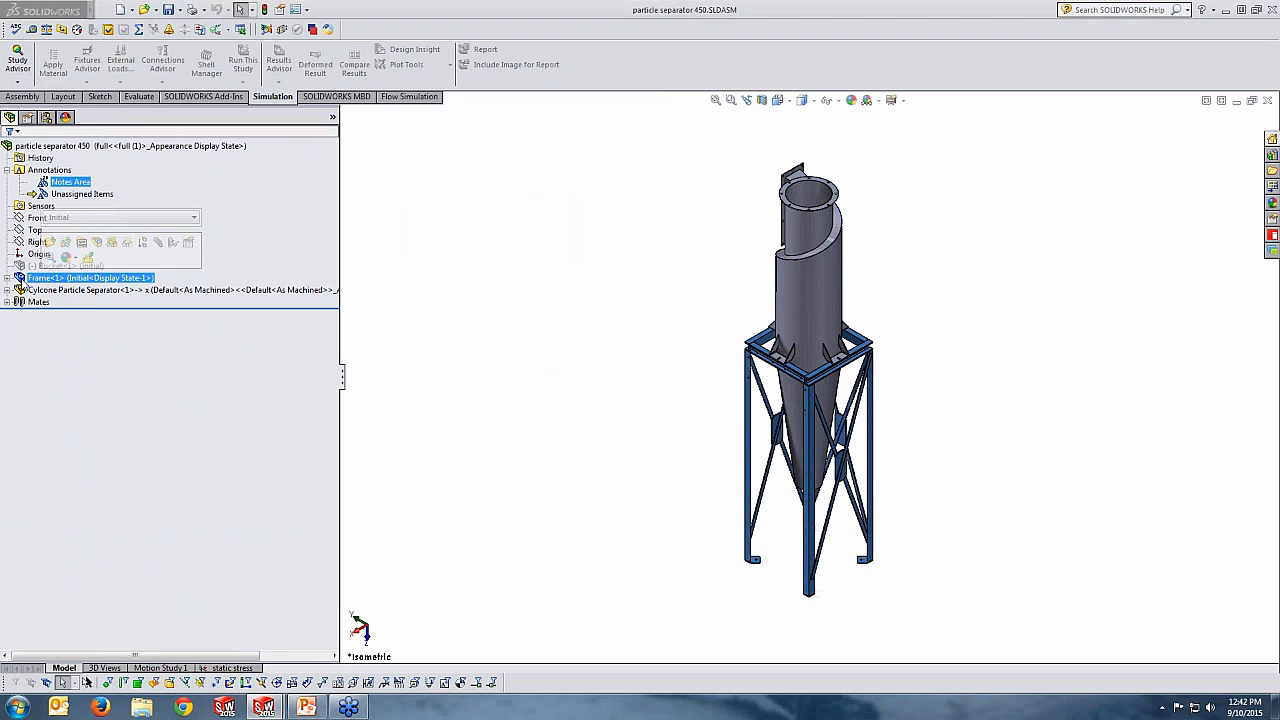
{"action": "left_click", "coordinate": [8, 279]}
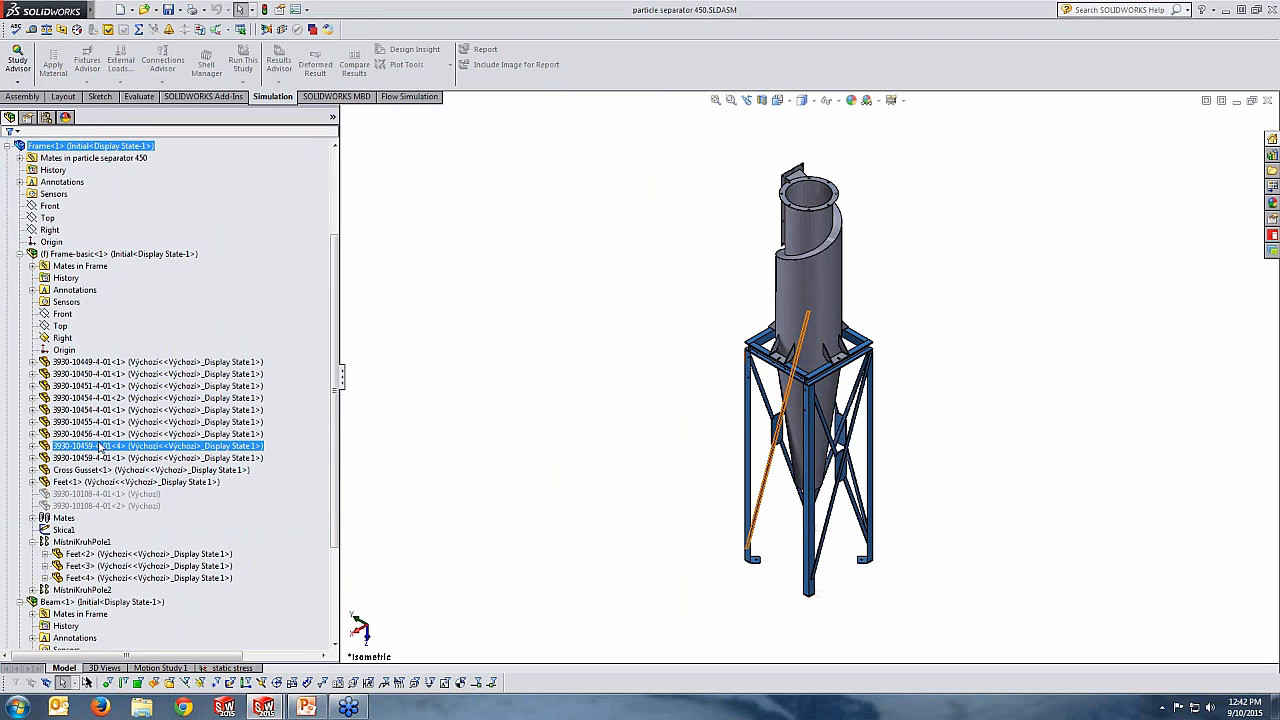
{"action": "left_click", "coordinate": [20, 254]}
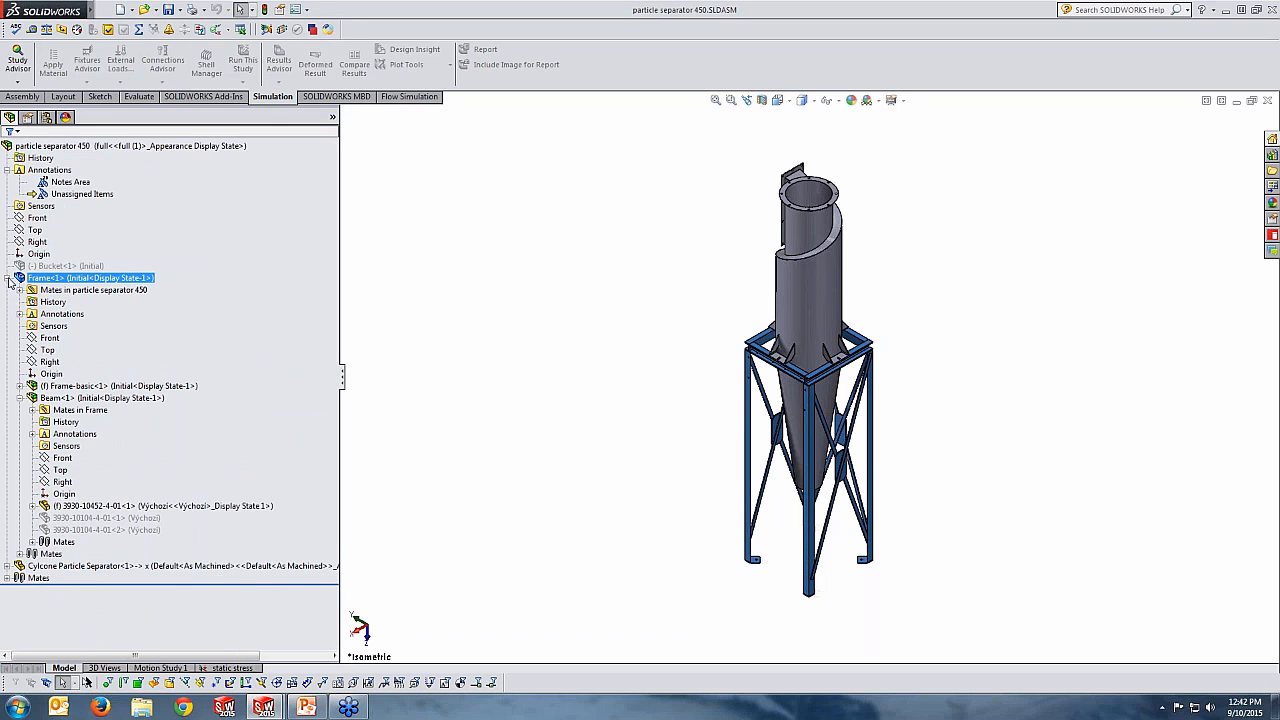
{"action": "left_click", "coordinate": [7, 278]}
Examine the cyclone particle separator's feature list, highlighting SurfaceCut2, SurfaceCut3 and Extrude3, and clear the selection
{"action": "left_click", "coordinate": [7, 291]}
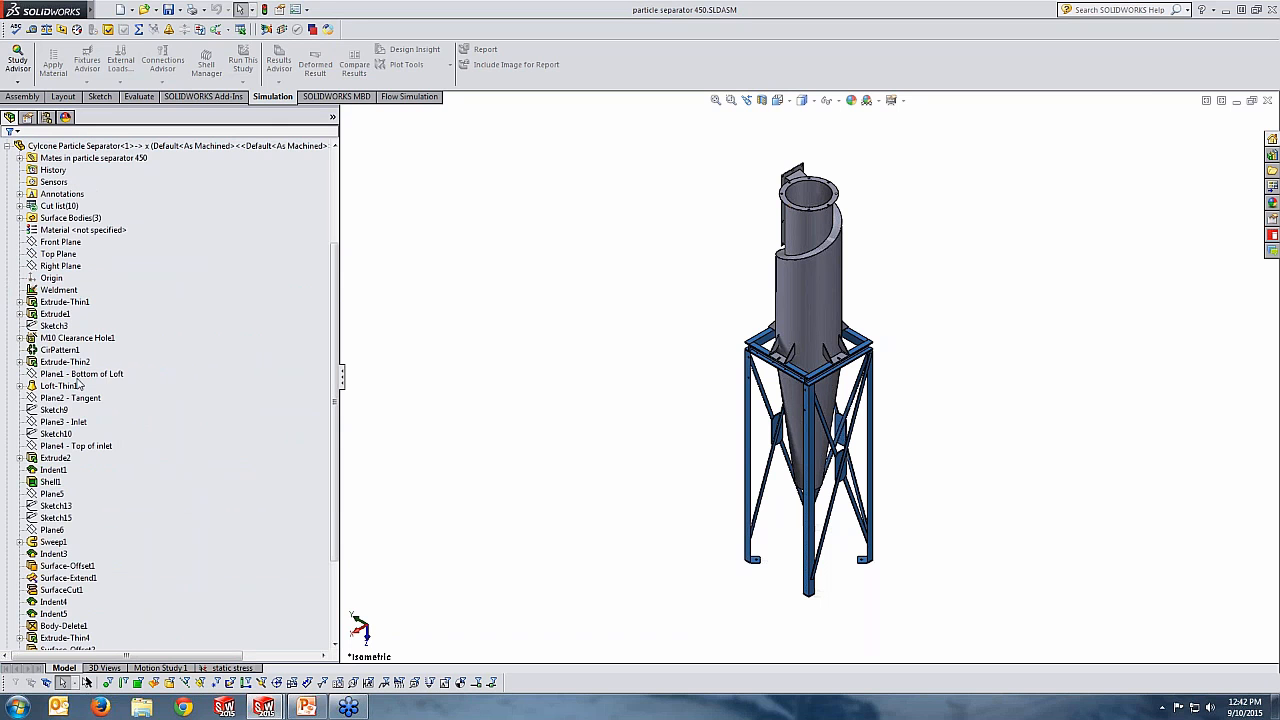
{"action": "scroll", "coordinate": [75, 390], "scroll_direction": "down", "scroll_amount": 2}
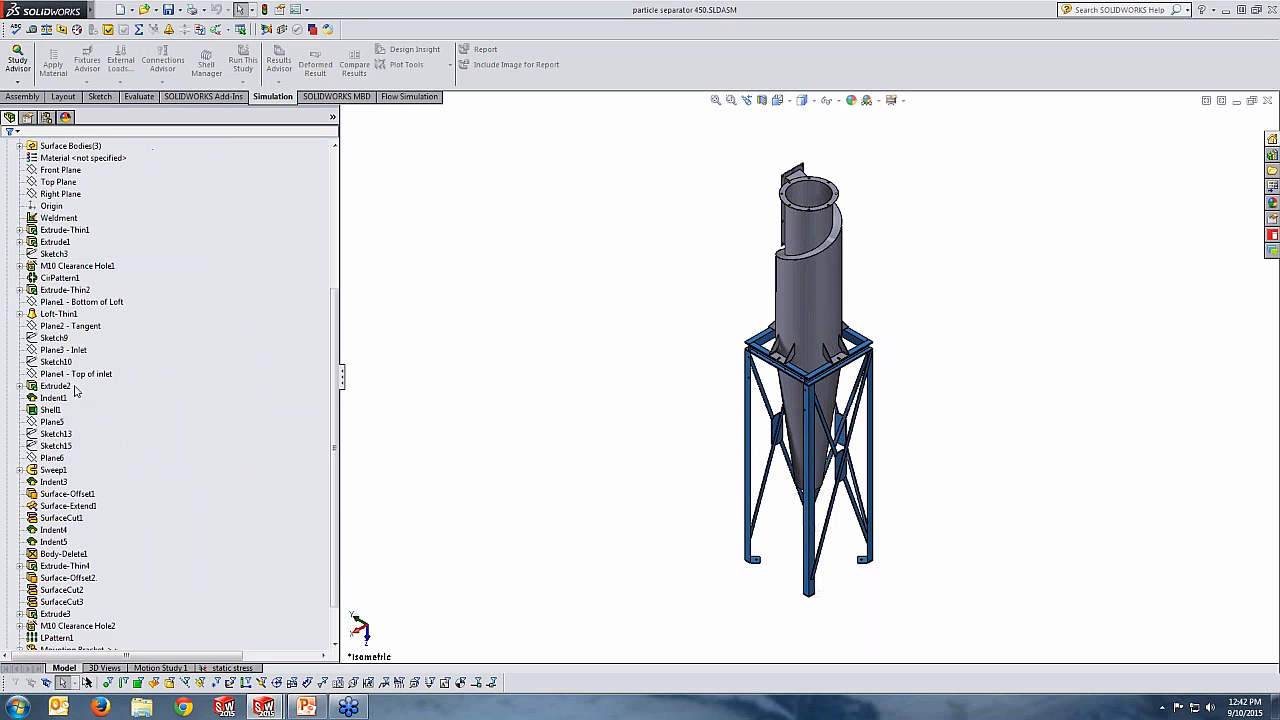
{"action": "scroll", "coordinate": [75, 598], "scroll_direction": "down", "scroll_amount": 2}
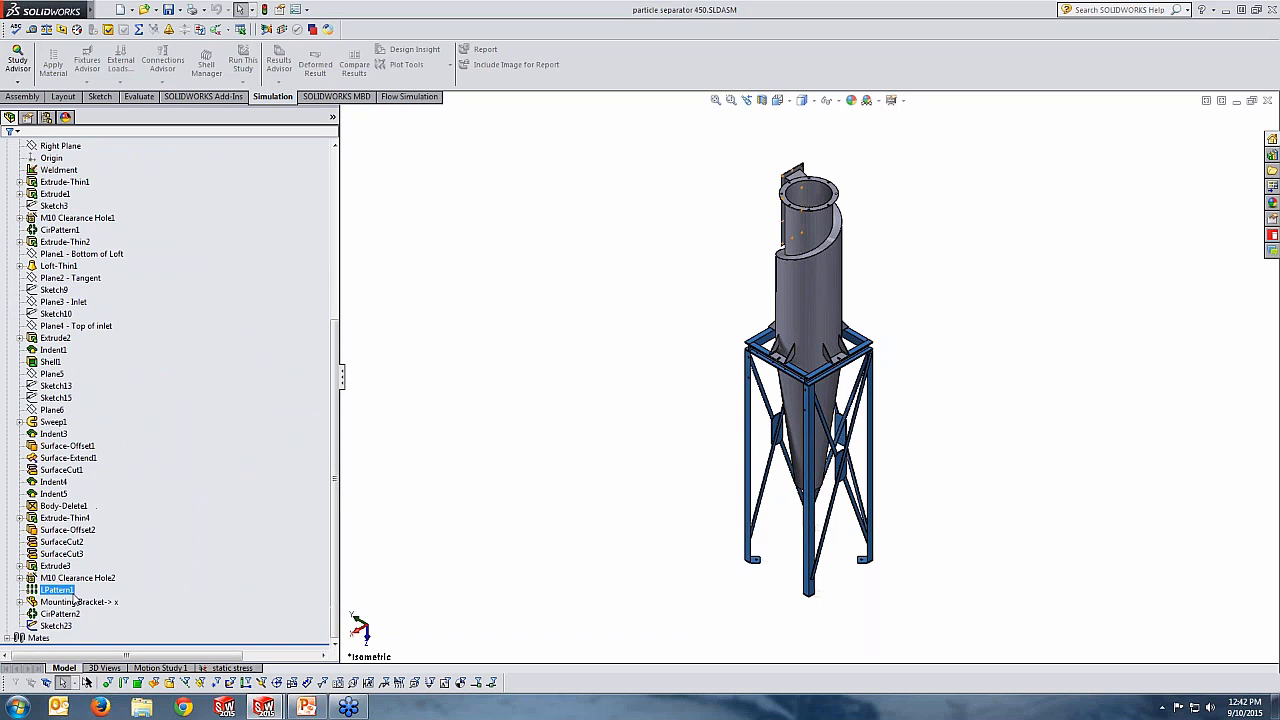
{"action": "left_click", "coordinate": [57, 544]}
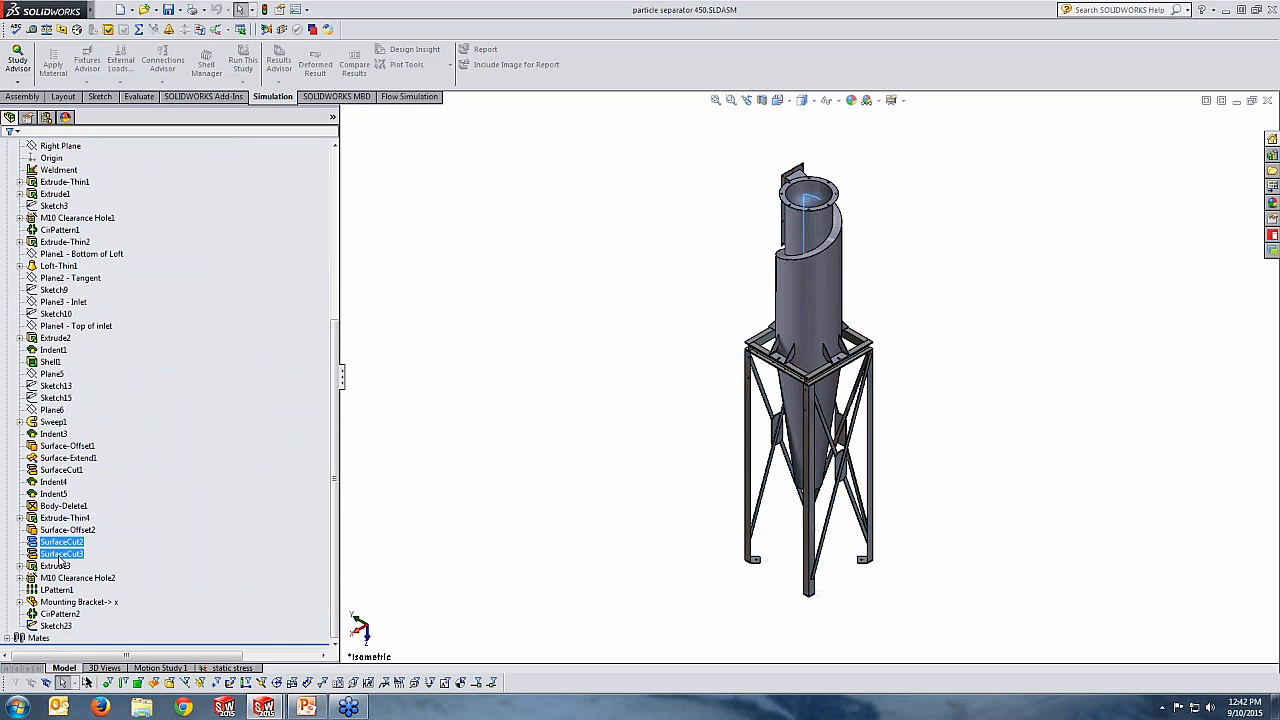
{"action": "left_click", "coordinate": [58, 556]}
{"action": "left_click", "coordinate": [60, 568]}
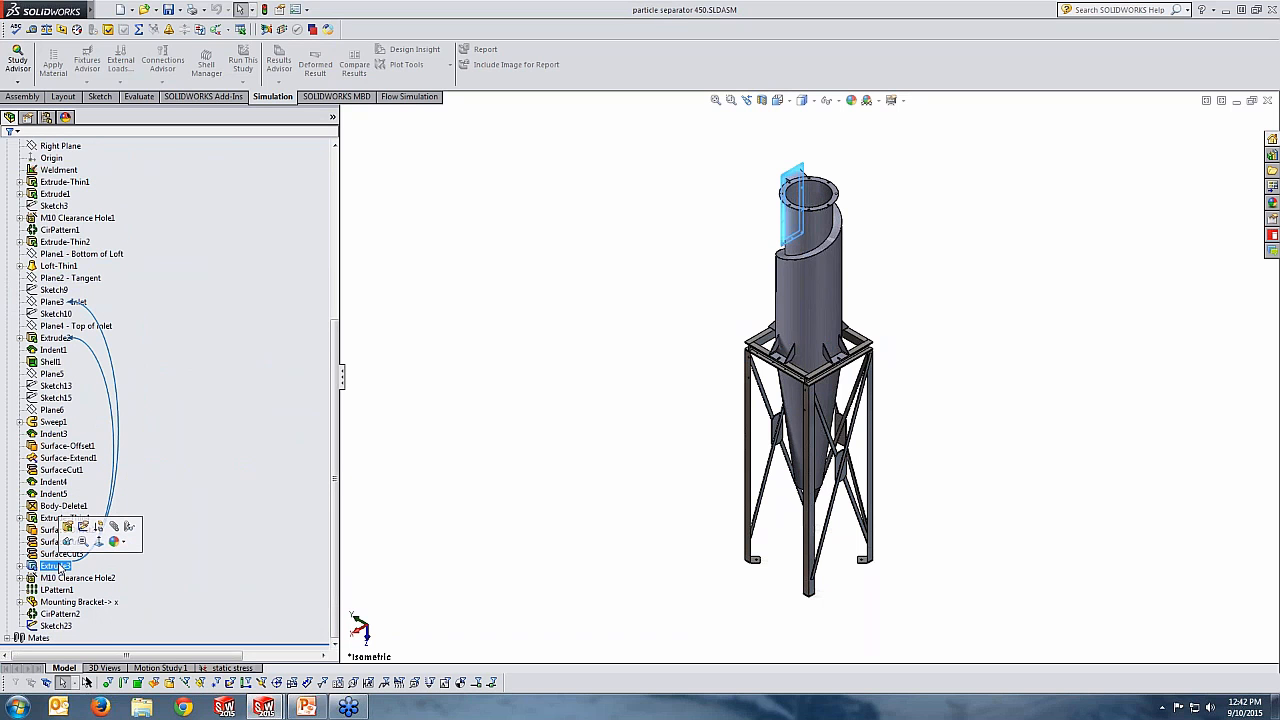
{"action": "left_click", "coordinate": [439, 356]}
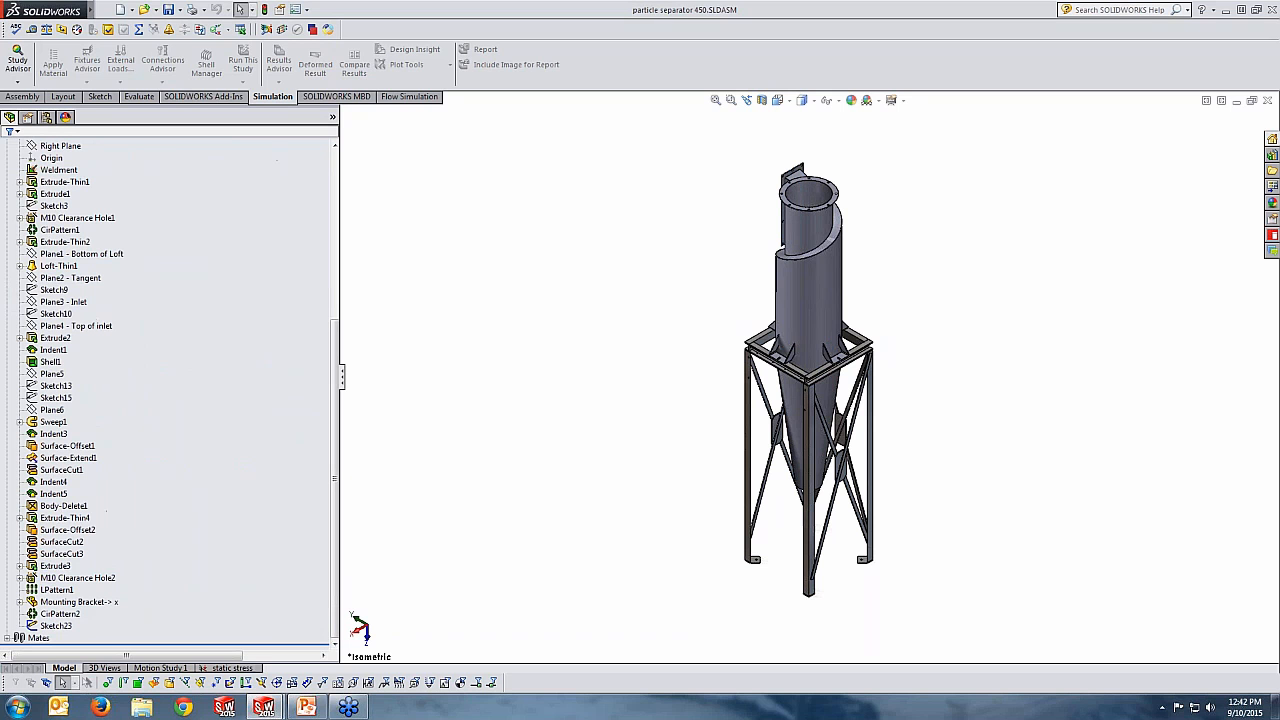
Create a new static study with the default name for the particle separator assembly and select its Parts folder
{"action": "left_click", "coordinate": [17, 80]}
{"action": "left_click", "coordinate": [20, 108]}
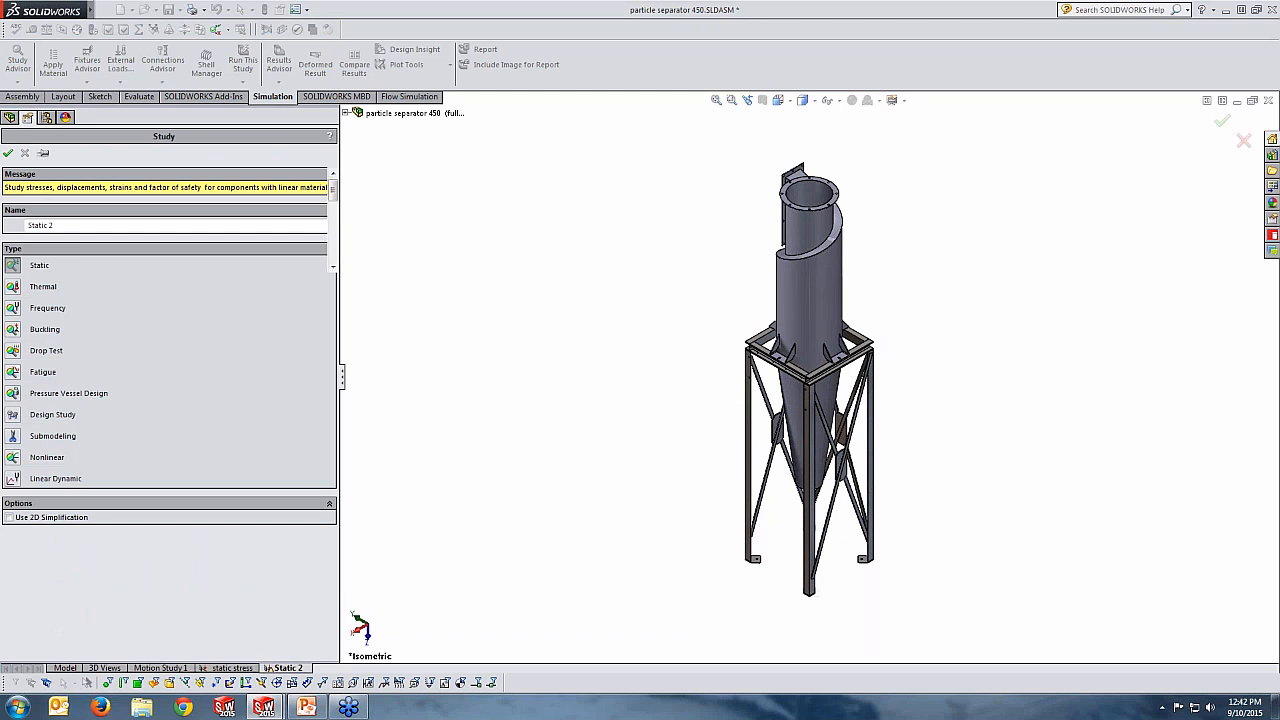
{"action": "left_click", "coordinate": [15, 311]}
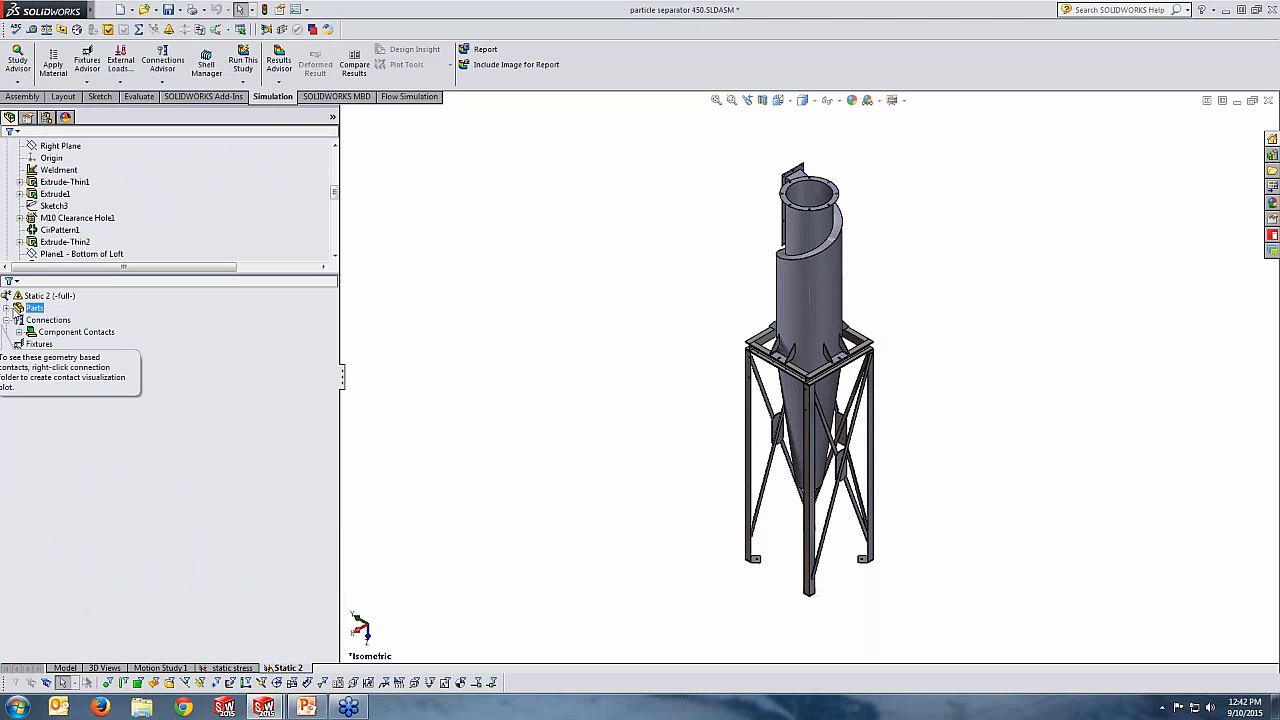
Examine the Parts folder of the Static 2 study, including the solid and surface bodies of the cyclone particle separator
{"action": "left_click", "coordinate": [8, 310]}
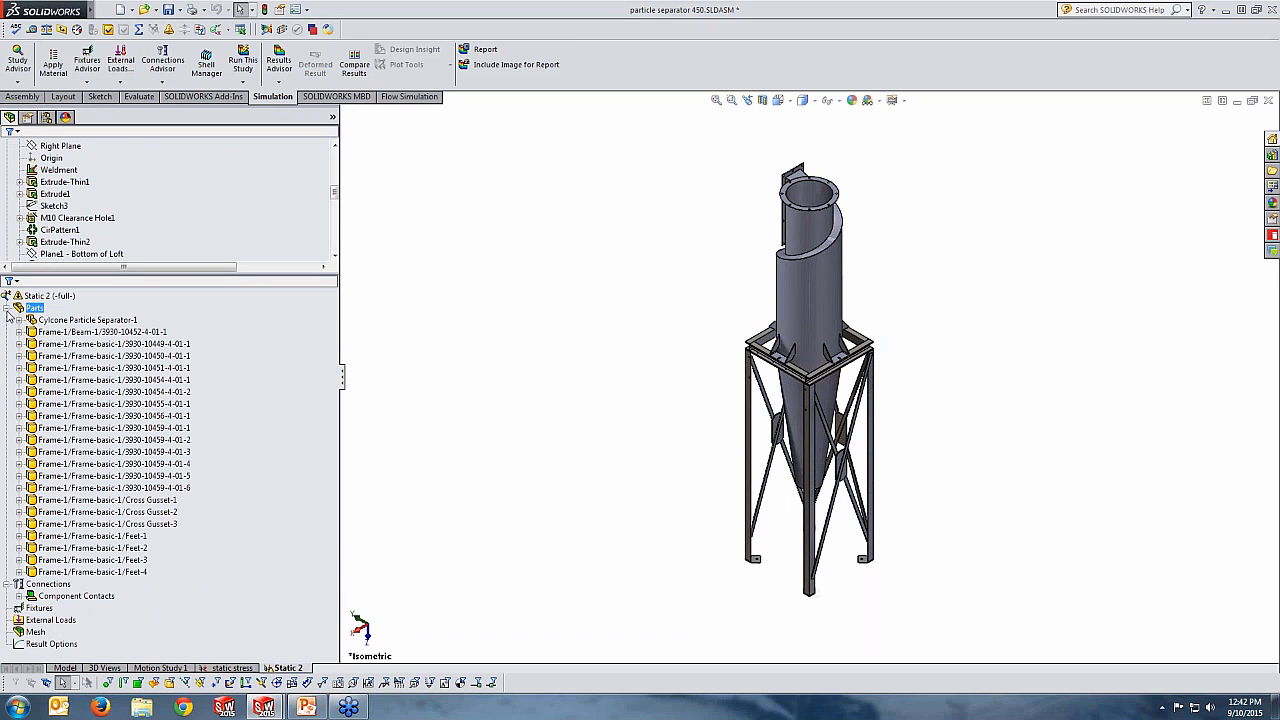
{"action": "left_click", "coordinate": [32, 332]}
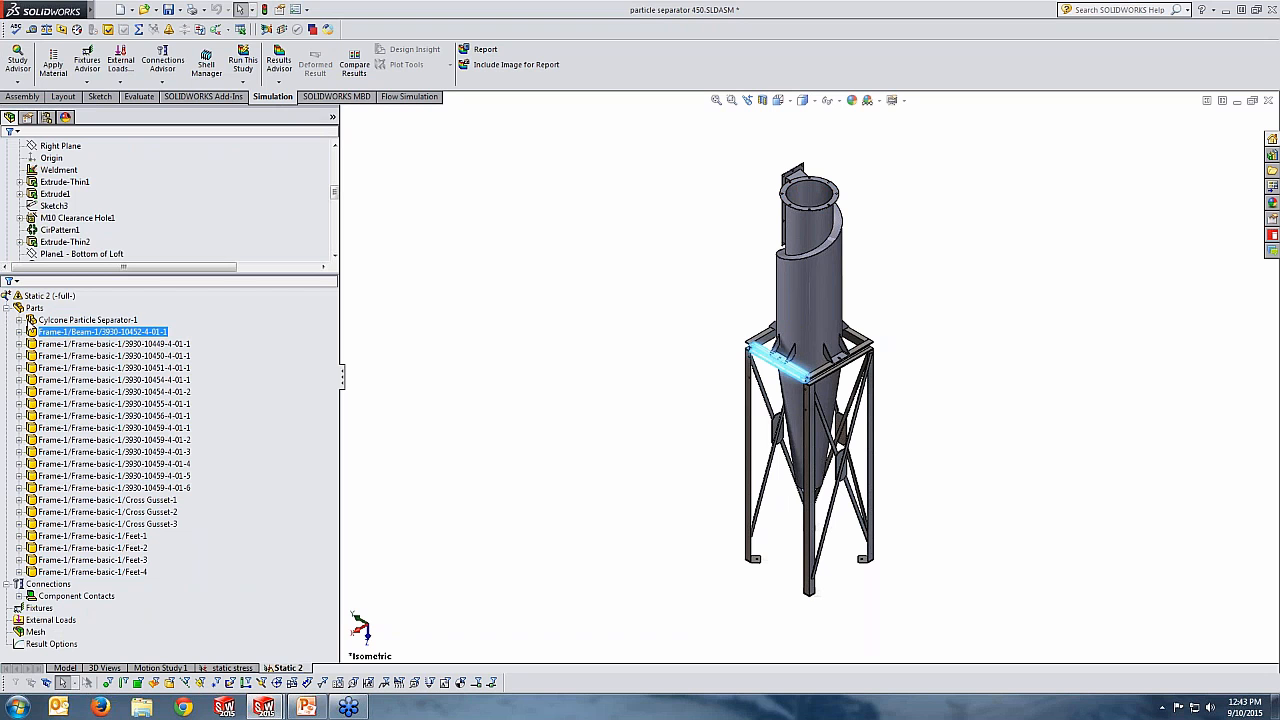
{"action": "left_click", "coordinate": [18, 320]}
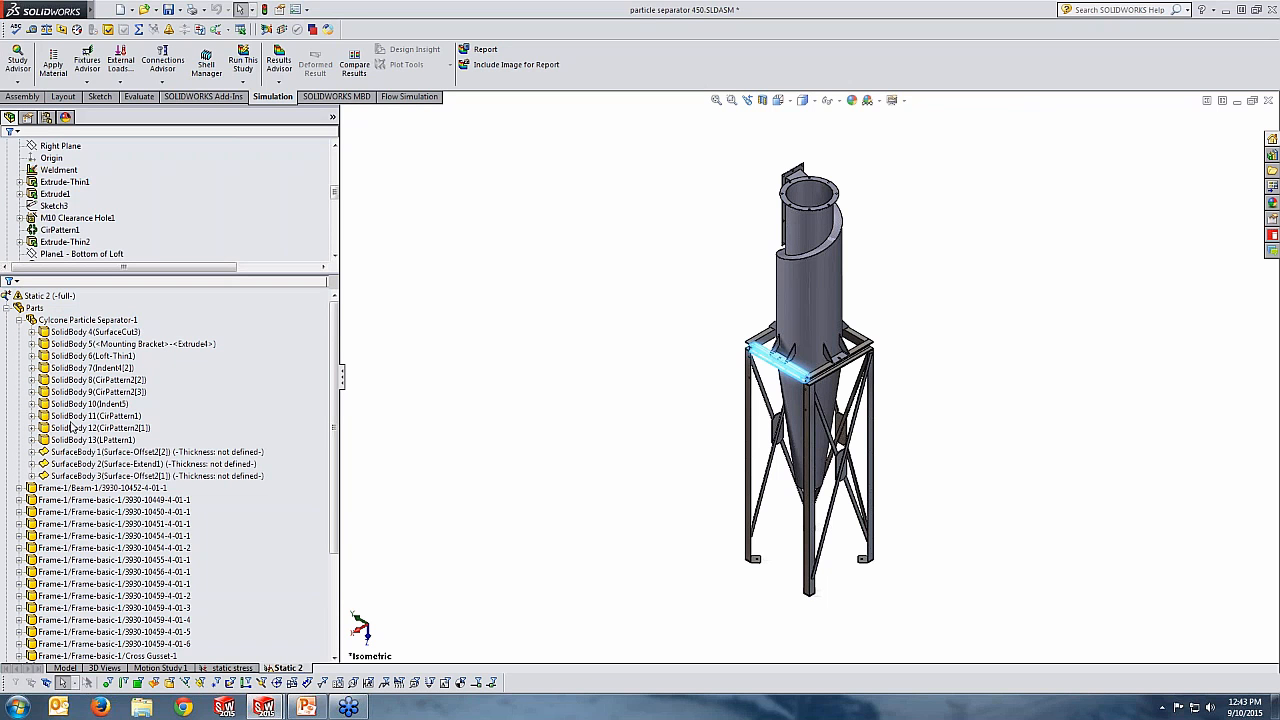
{"action": "left_click", "coordinate": [70, 452]}
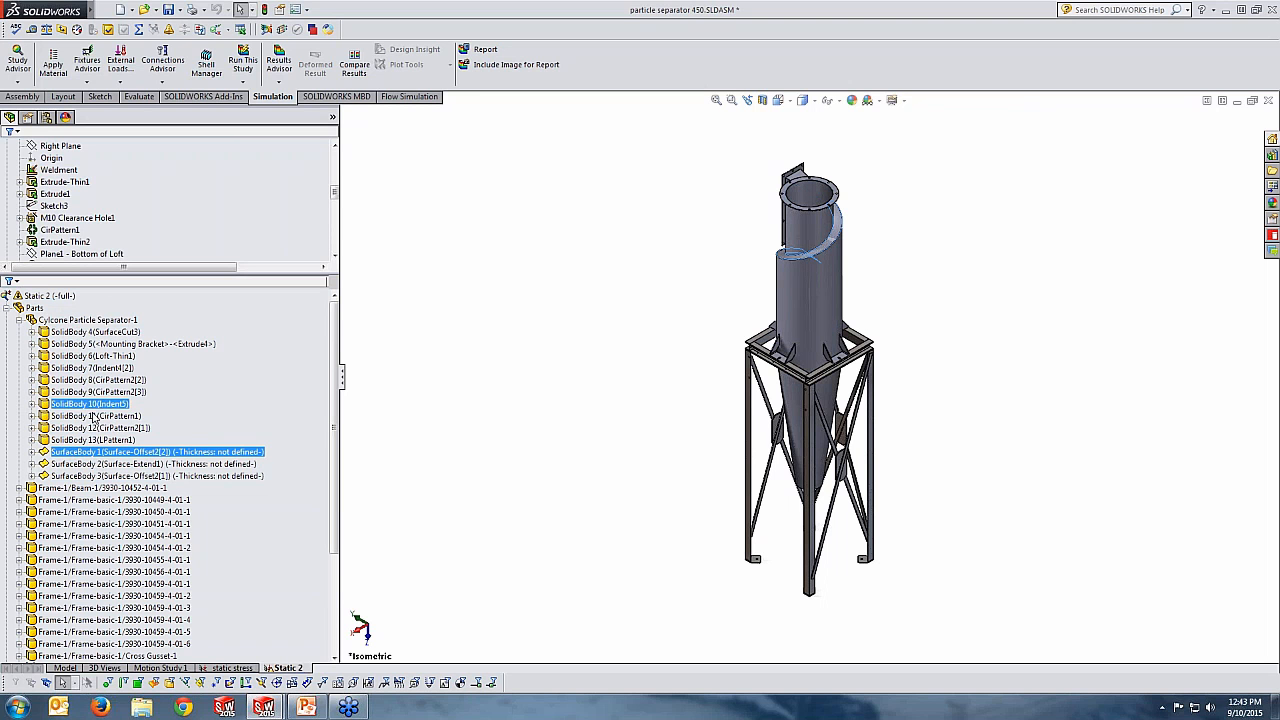
{"action": "left_click", "coordinate": [505, 345]}
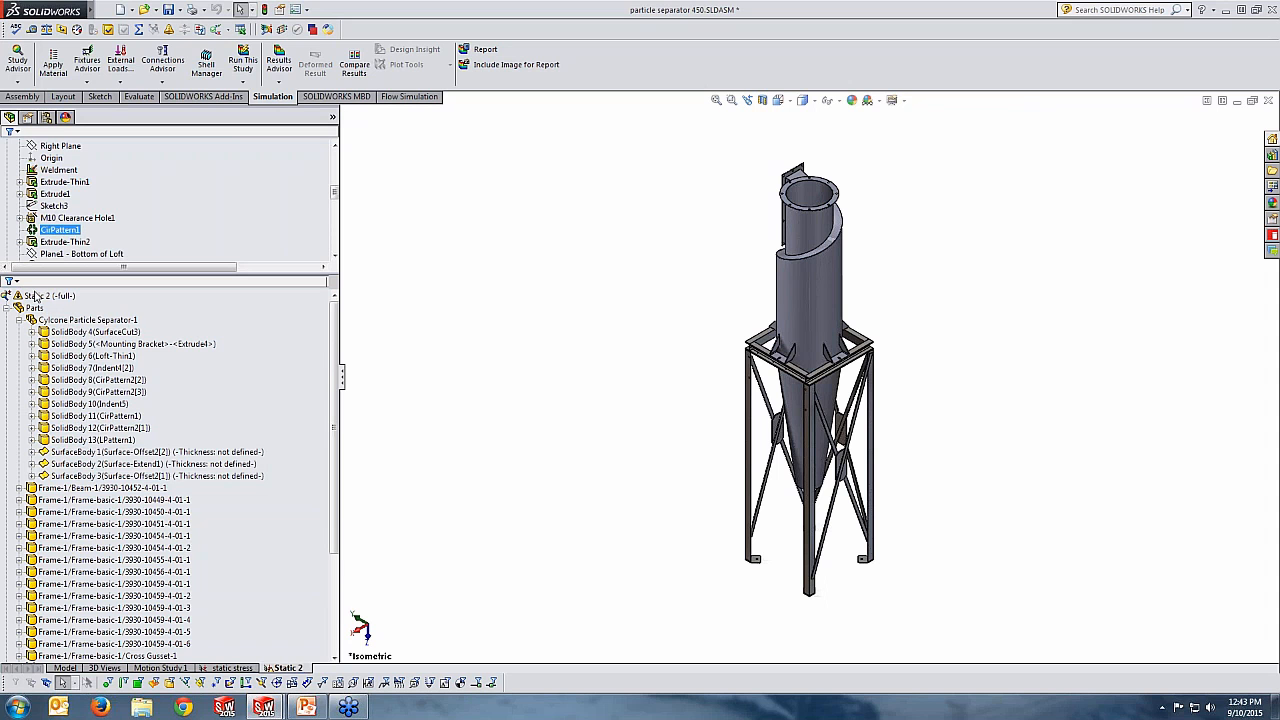
{"action": "left_click", "coordinate": [18, 320]}
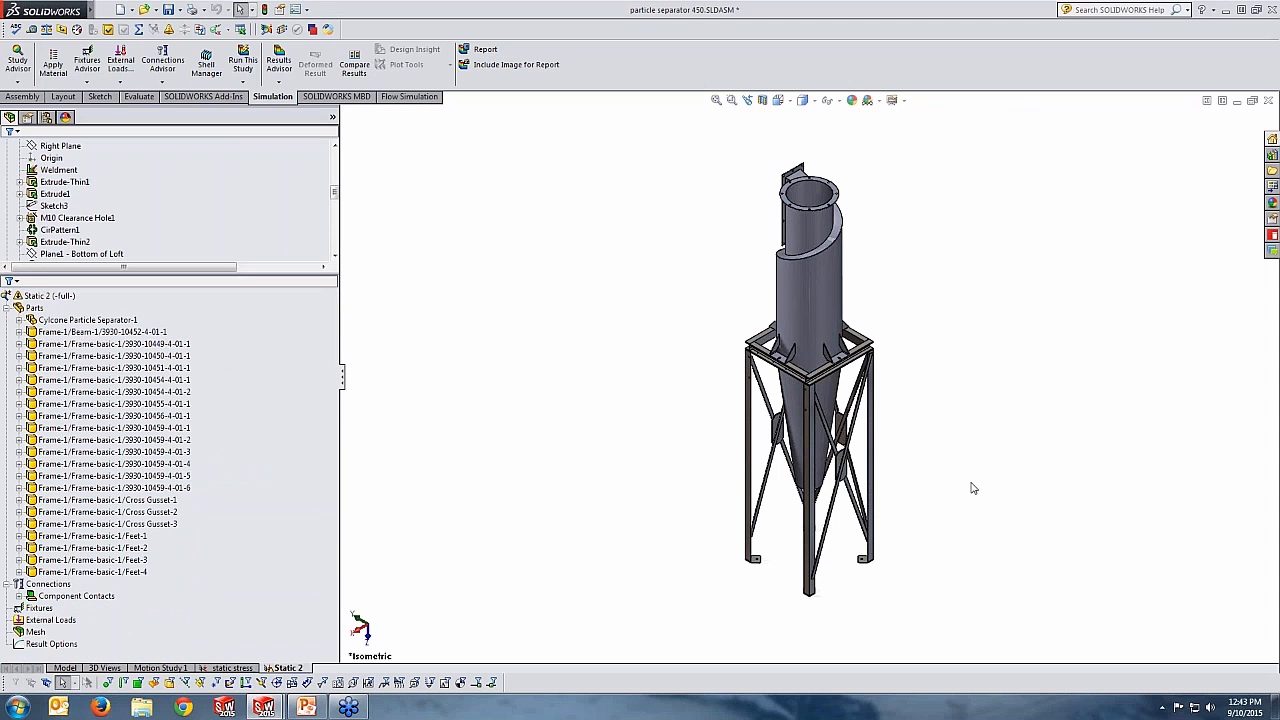
{"action": "scroll", "coordinate": [972, 484], "scroll_direction": "up", "scroll_amount": 1}
{"action": "scroll", "coordinate": [982, 500], "scroll_direction": "down", "scroll_amount": 2}
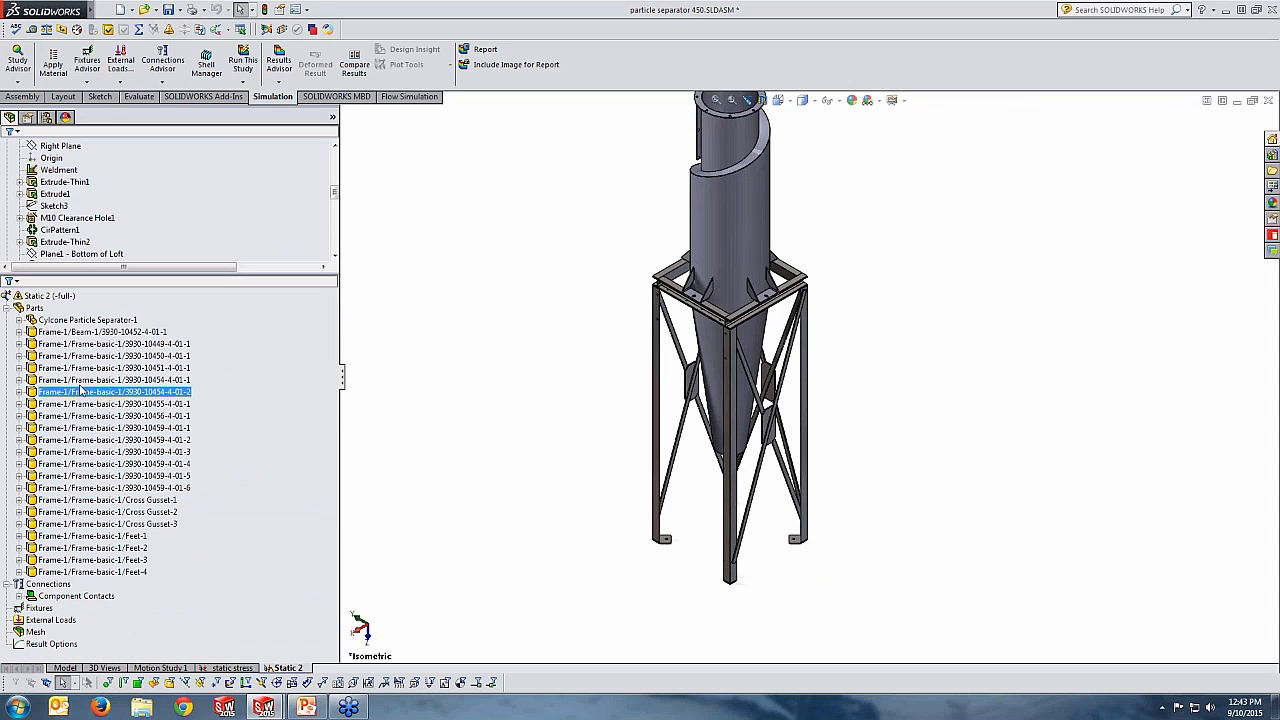
{"action": "left_click", "coordinate": [100, 428]}
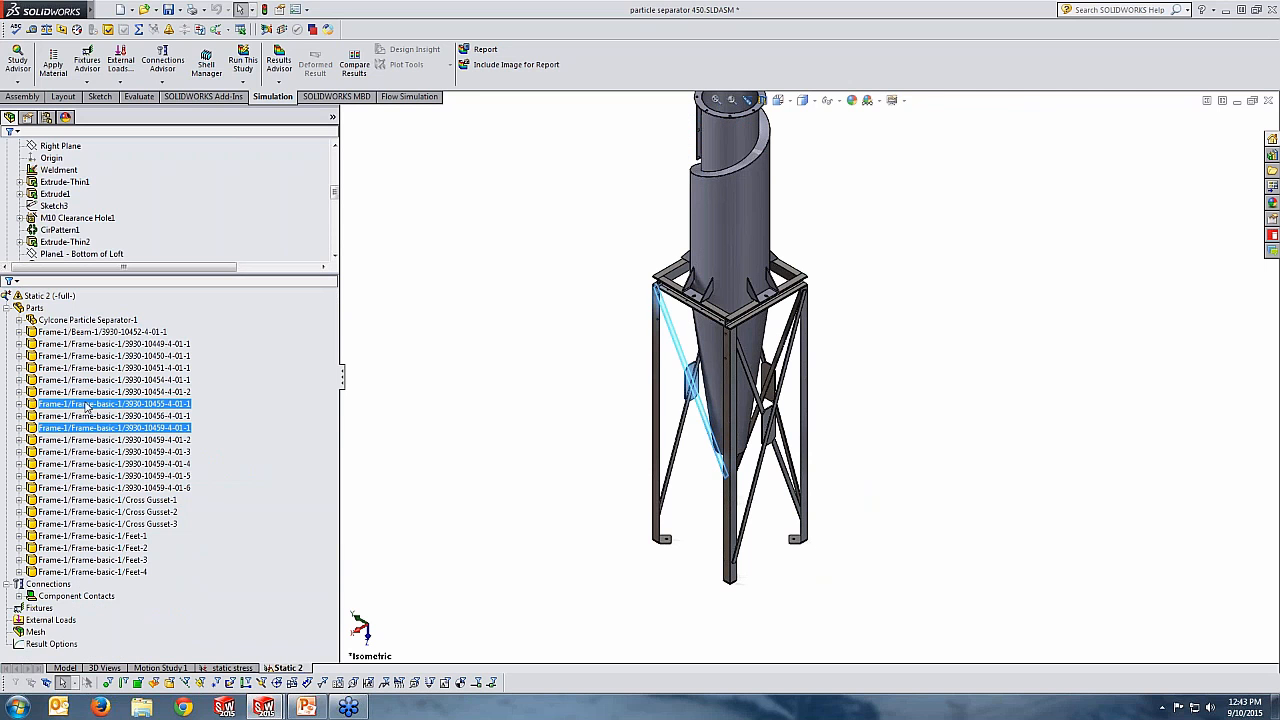
{"action": "left_click", "coordinate": [92, 334]}
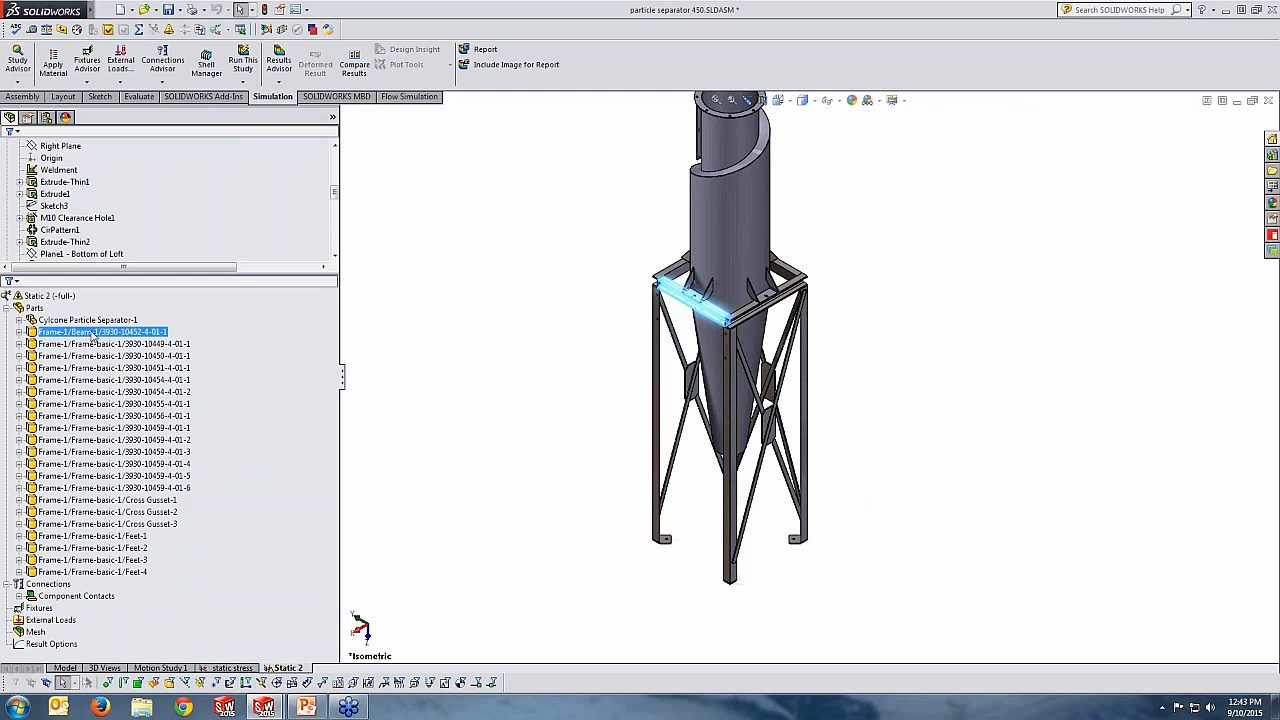
{"action": "right_click", "coordinate": [93, 335]}
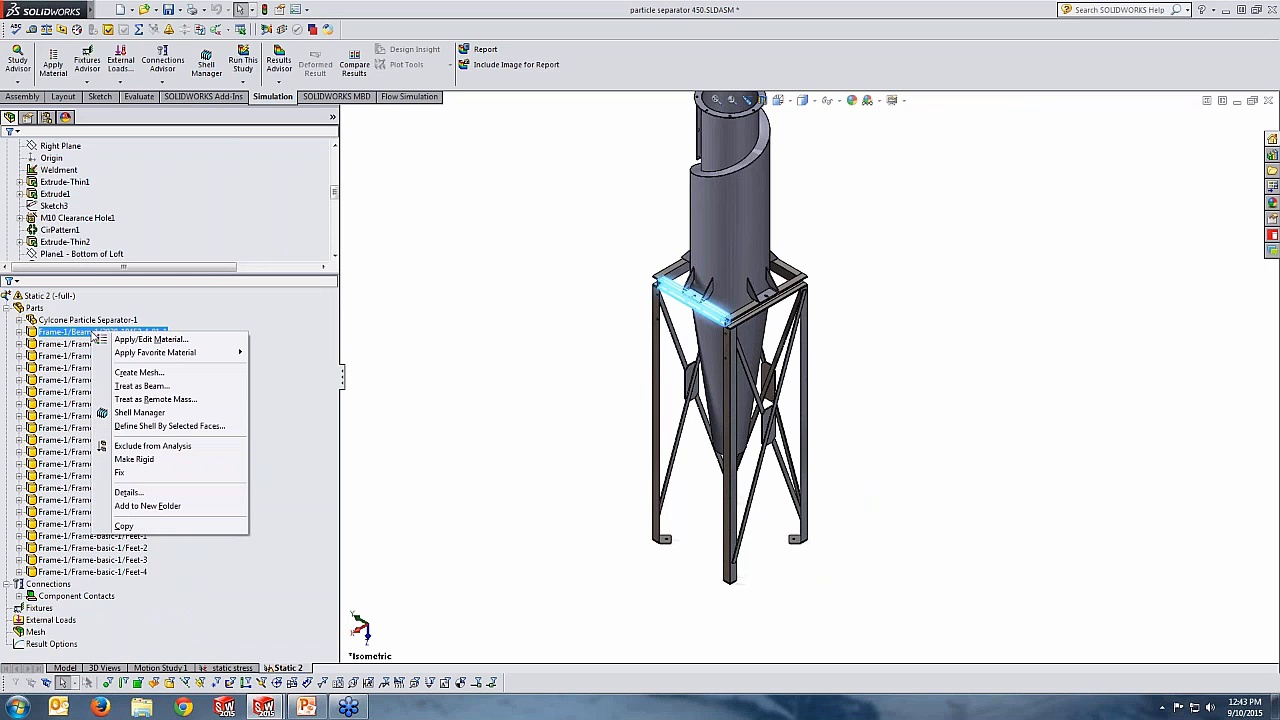
{"action": "left_click", "coordinate": [155, 387]}
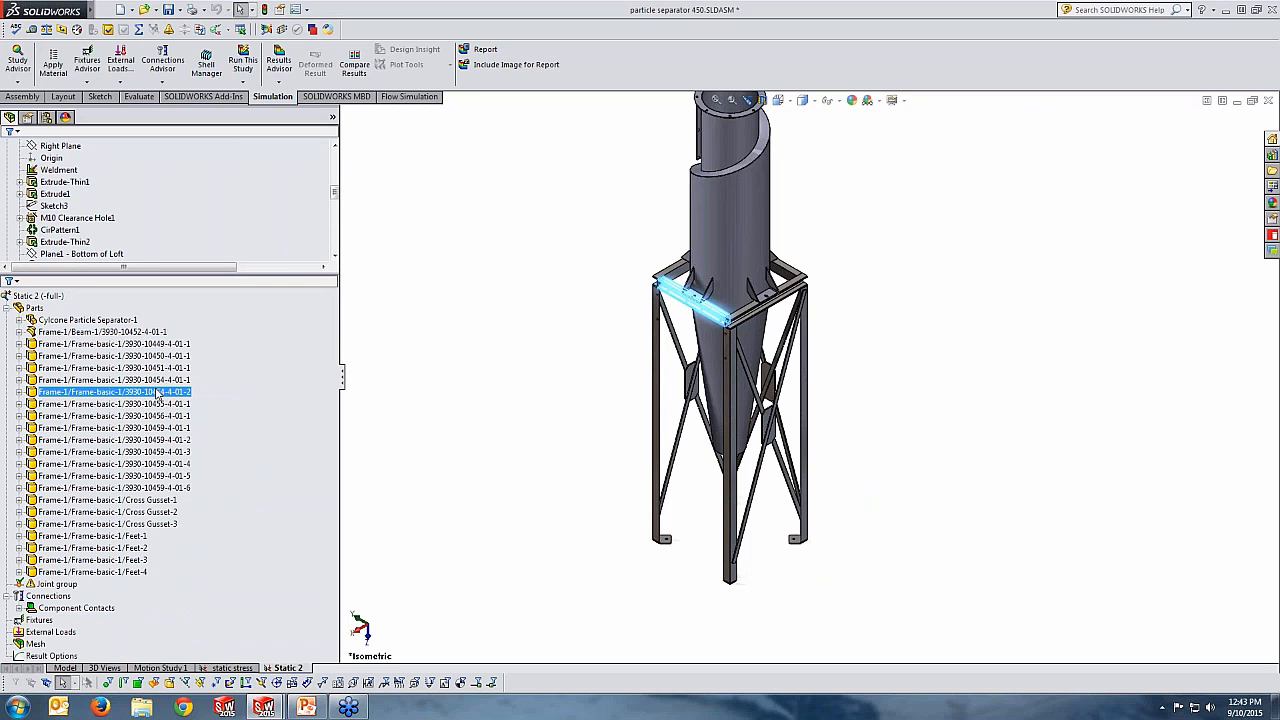
Inspect the other upper frame members and legs, the options available for the Beam-1 member, and the Joint group
{"action": "left_click", "coordinate": [163, 381]}
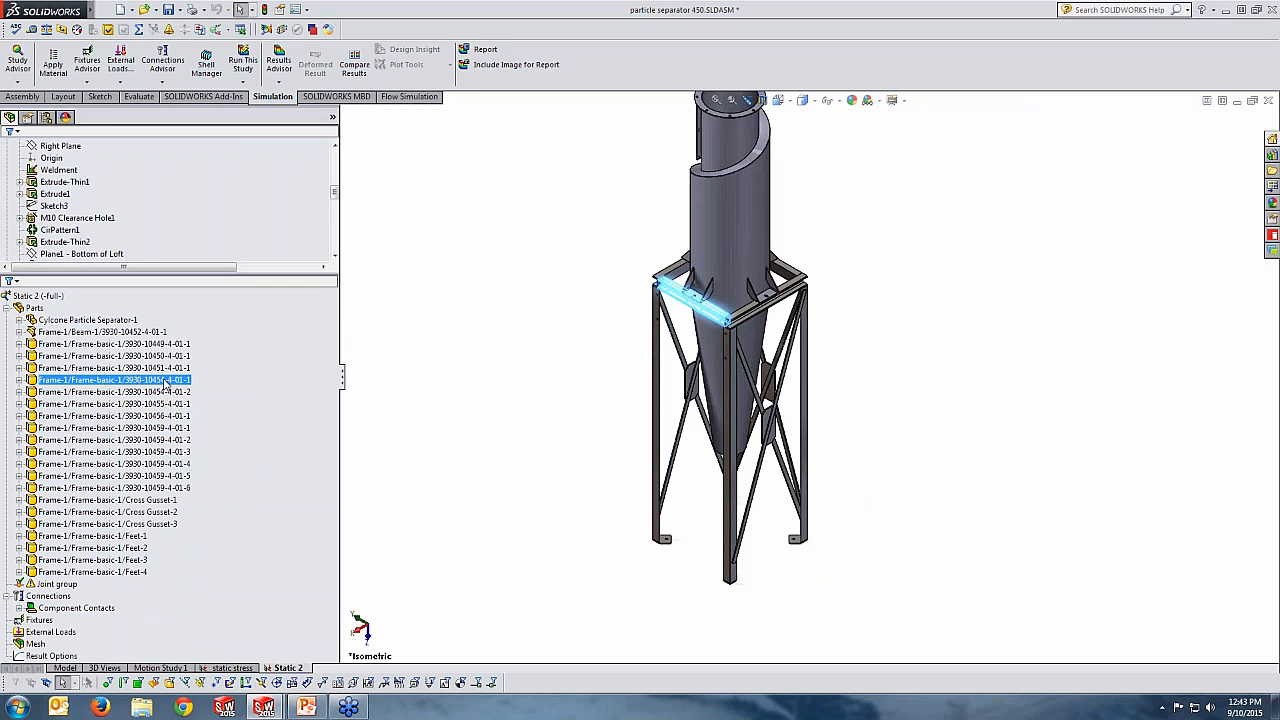
{"action": "left_click", "coordinate": [421, 348]}
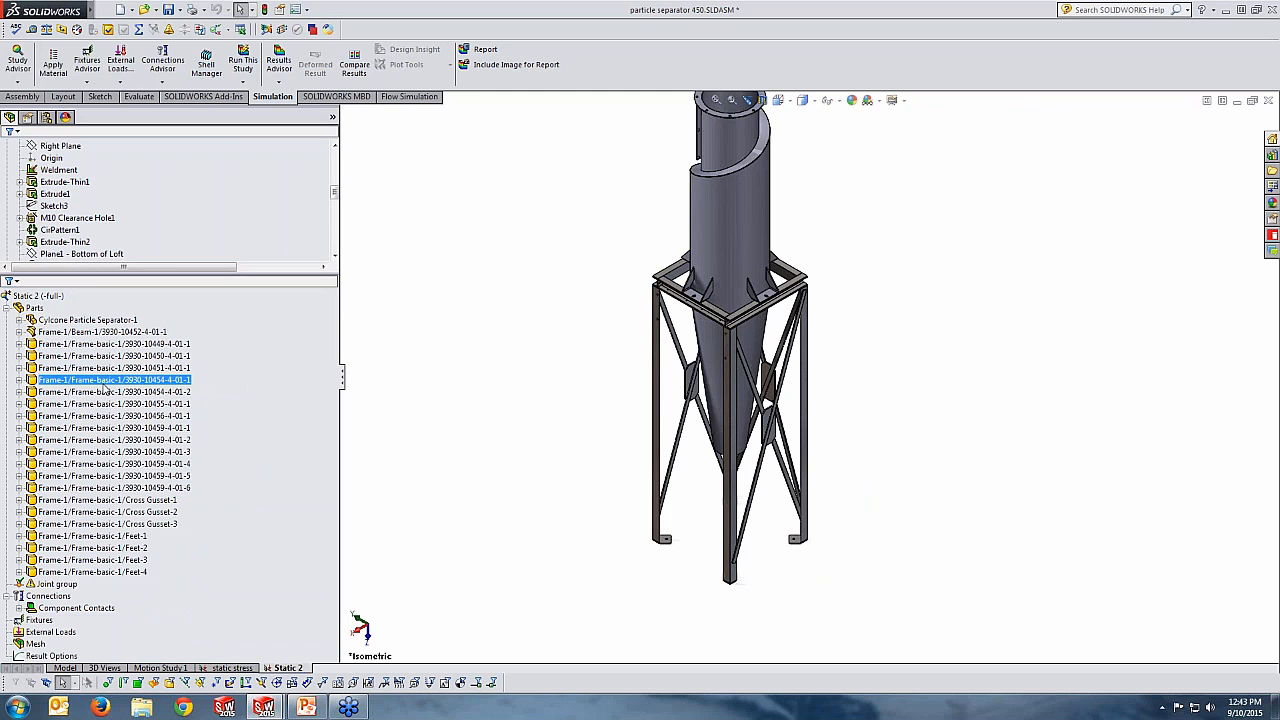
{"action": "right_click", "coordinate": [105, 385]}
{"action": "key", "text": "Escape"}
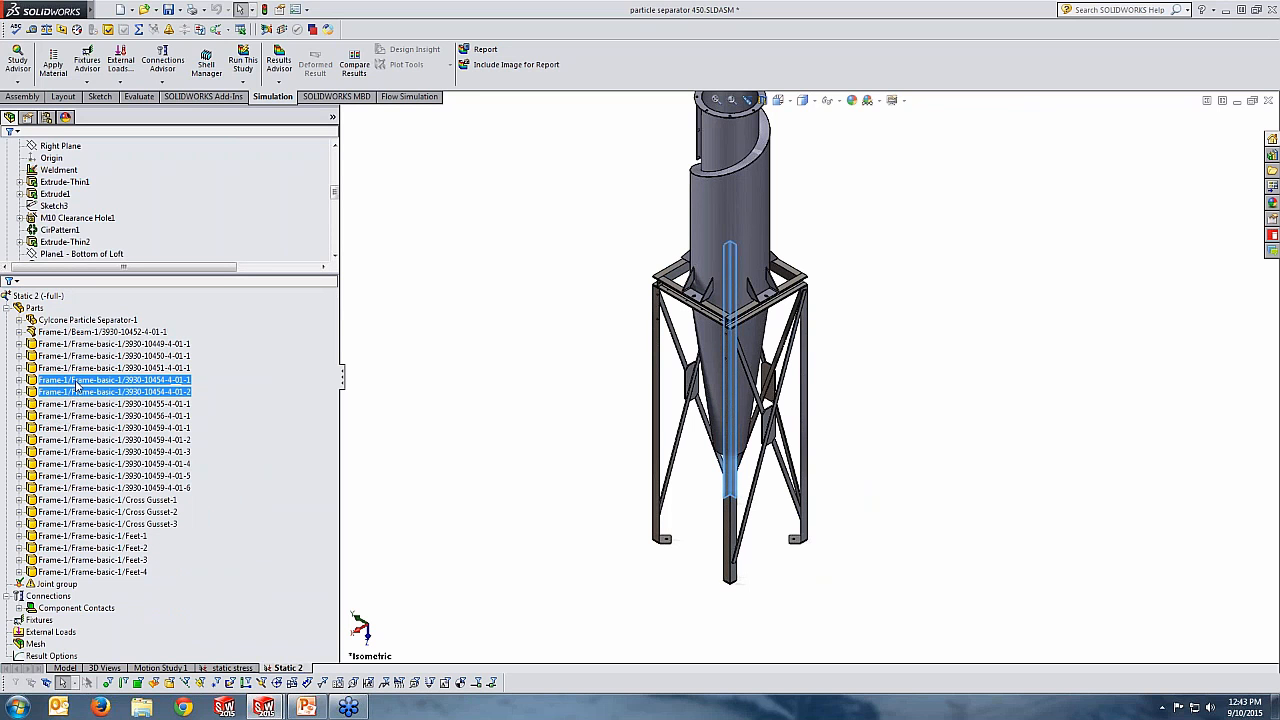
{"action": "left_click", "coordinate": [78, 370], "text": "ctrl"}
{"action": "left_click", "coordinate": [78, 370]}
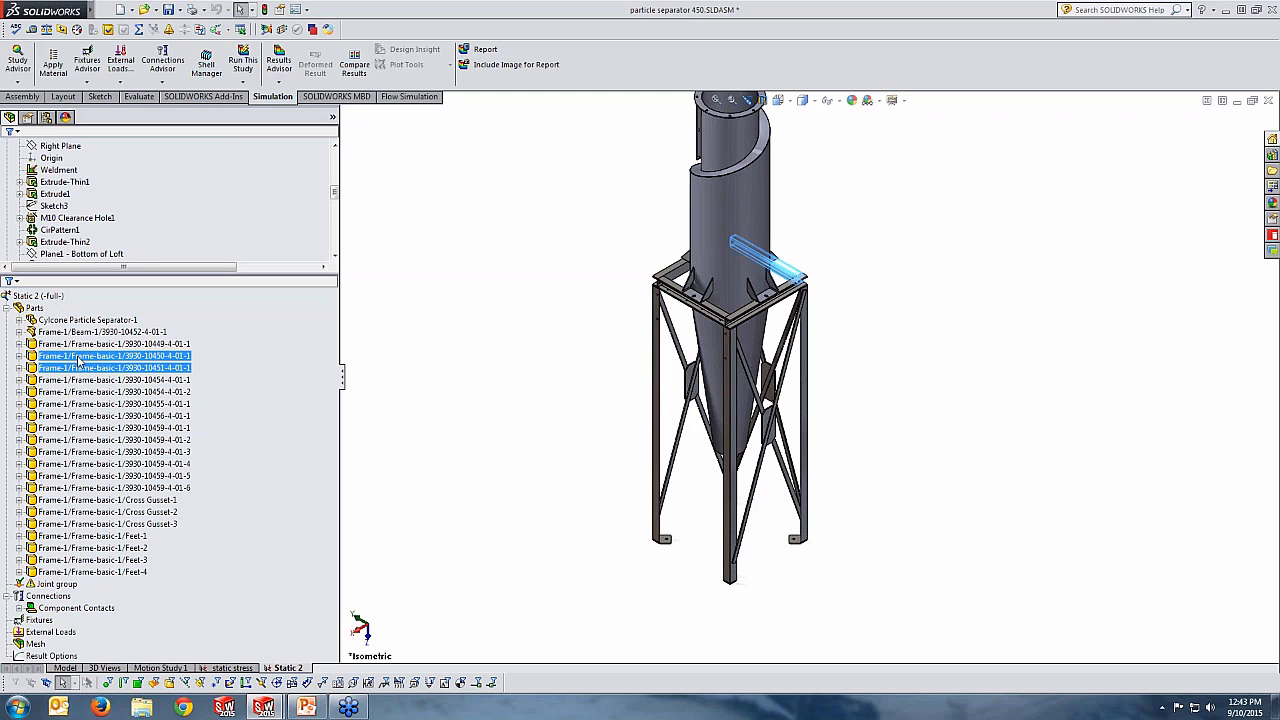
{"action": "left_click", "coordinate": [78, 357]}
{"action": "left_click", "coordinate": [80, 345]}
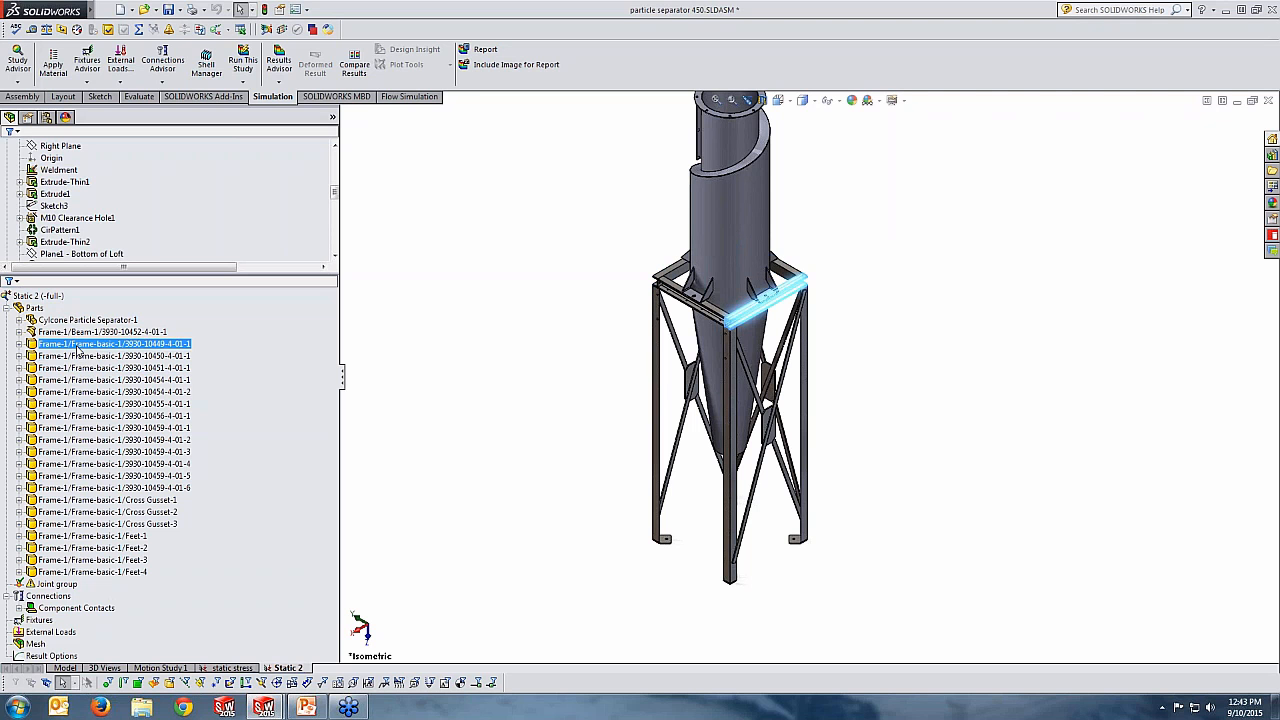
{"action": "left_click", "coordinate": [78, 333]}
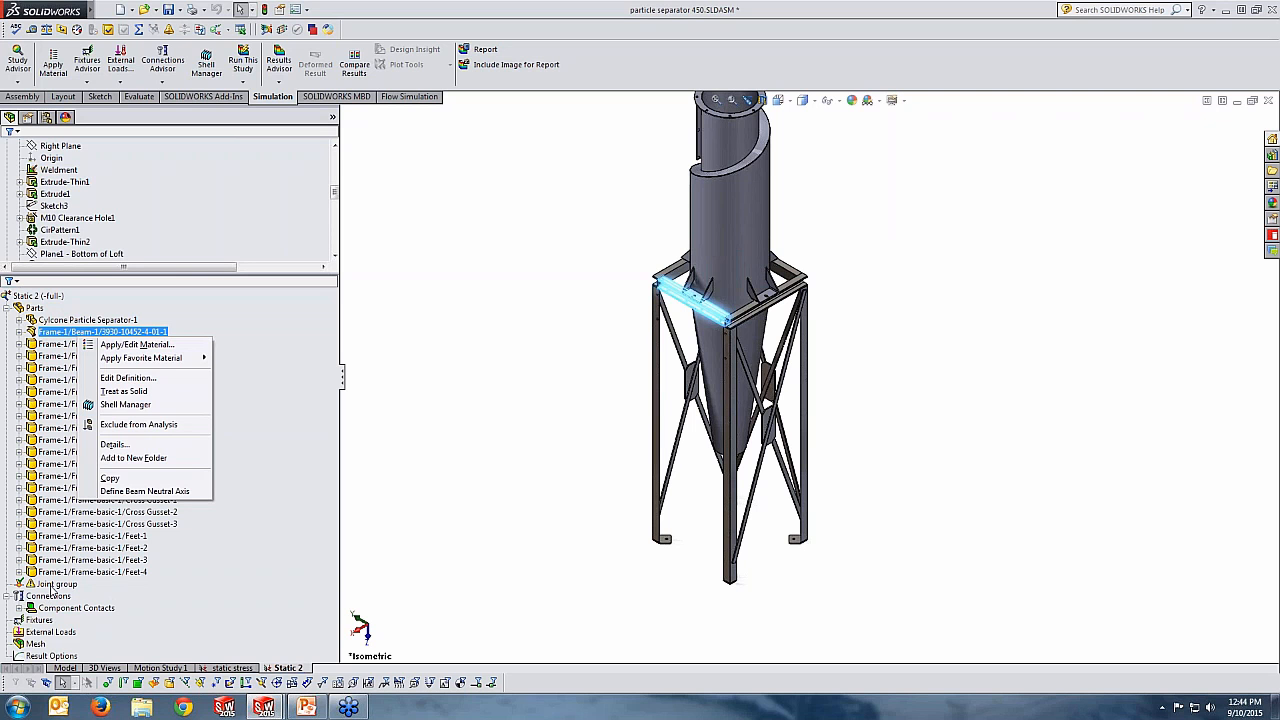
{"action": "left_click", "coordinate": [55, 585]}
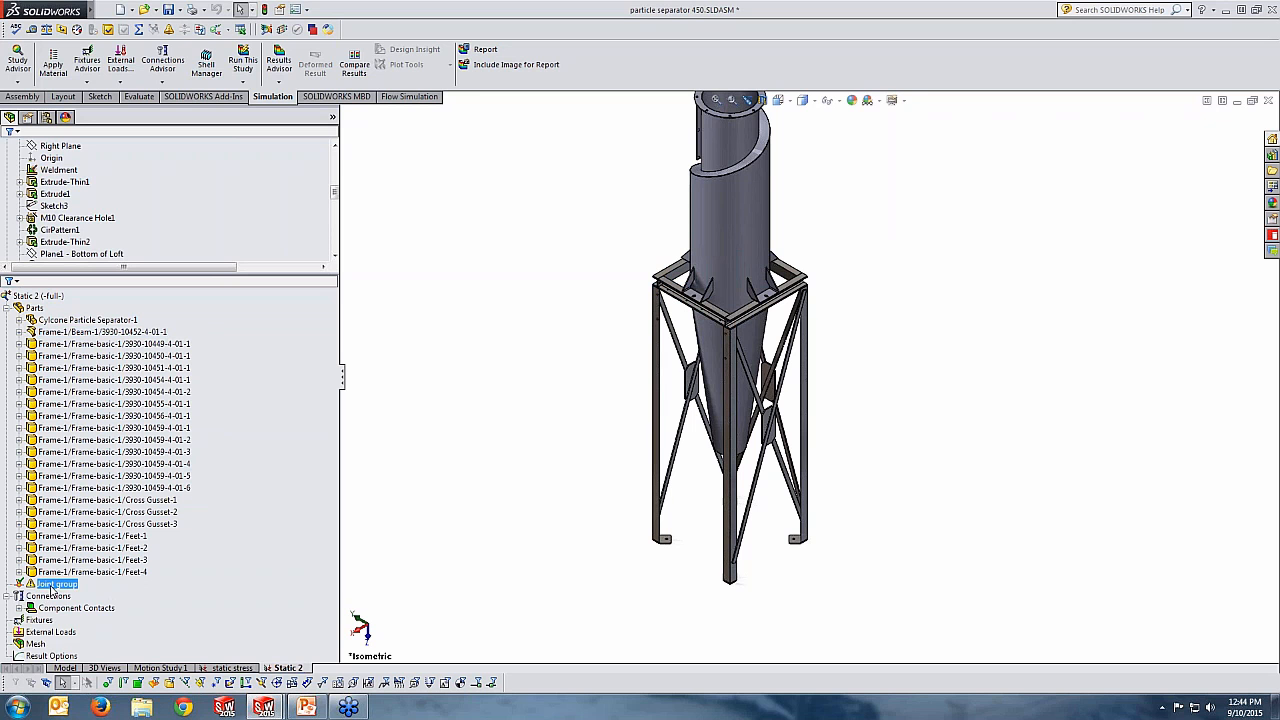
{"action": "left_click", "coordinate": [104, 344], "text": "ctrl"}
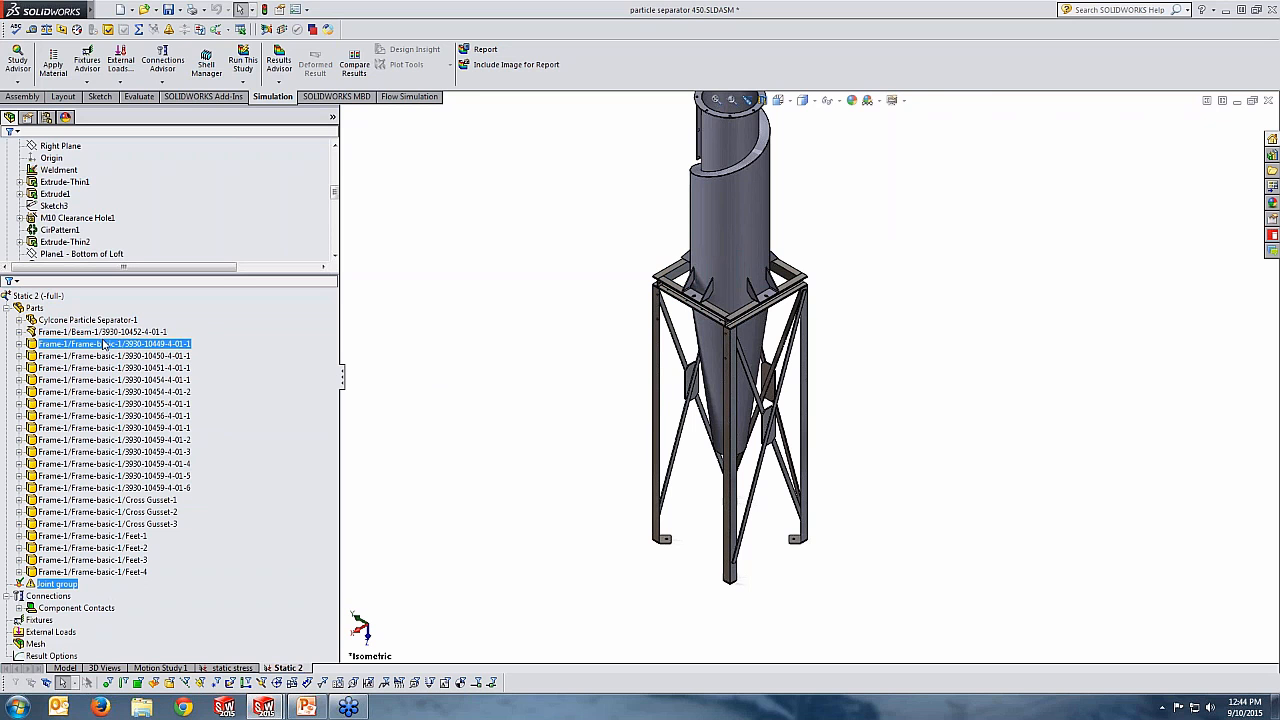
{"action": "left_click", "coordinate": [103, 347]}
{"action": "left_click", "coordinate": [100, 358]}
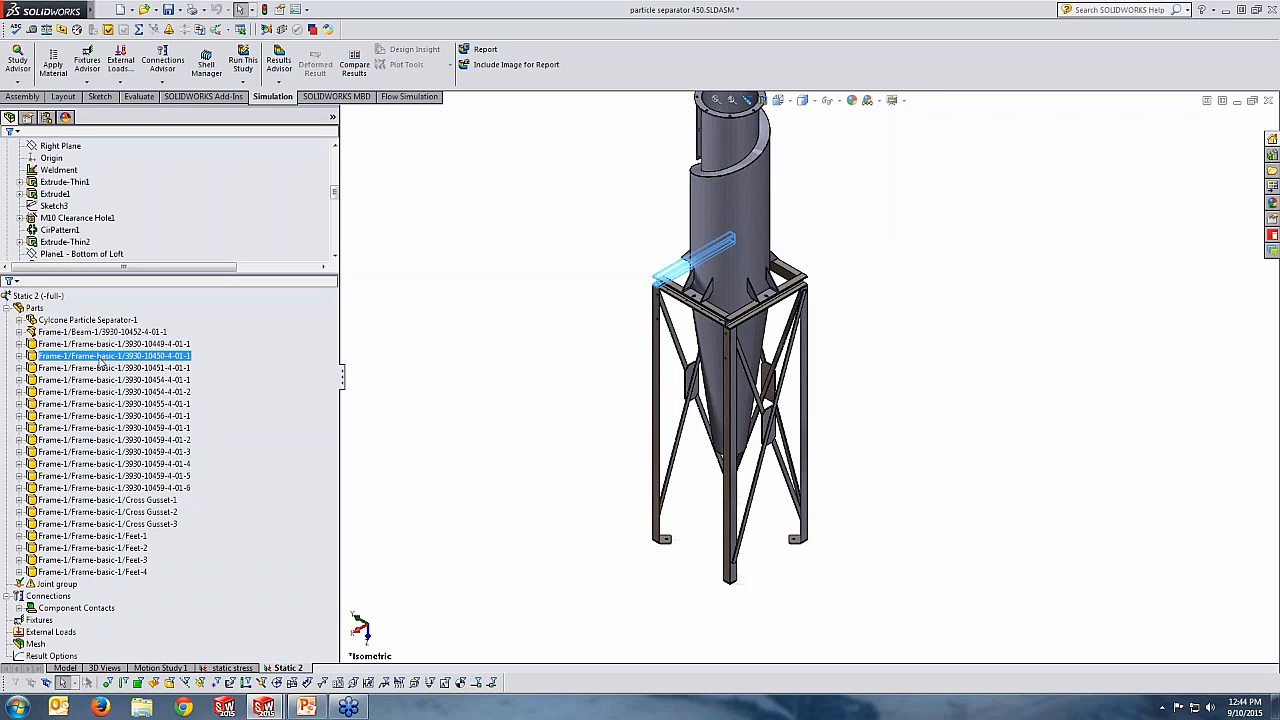
{"action": "left_click", "coordinate": [100, 368], "text": "ctrl"}
{"action": "left_click", "coordinate": [97, 381], "text": "ctrl"}
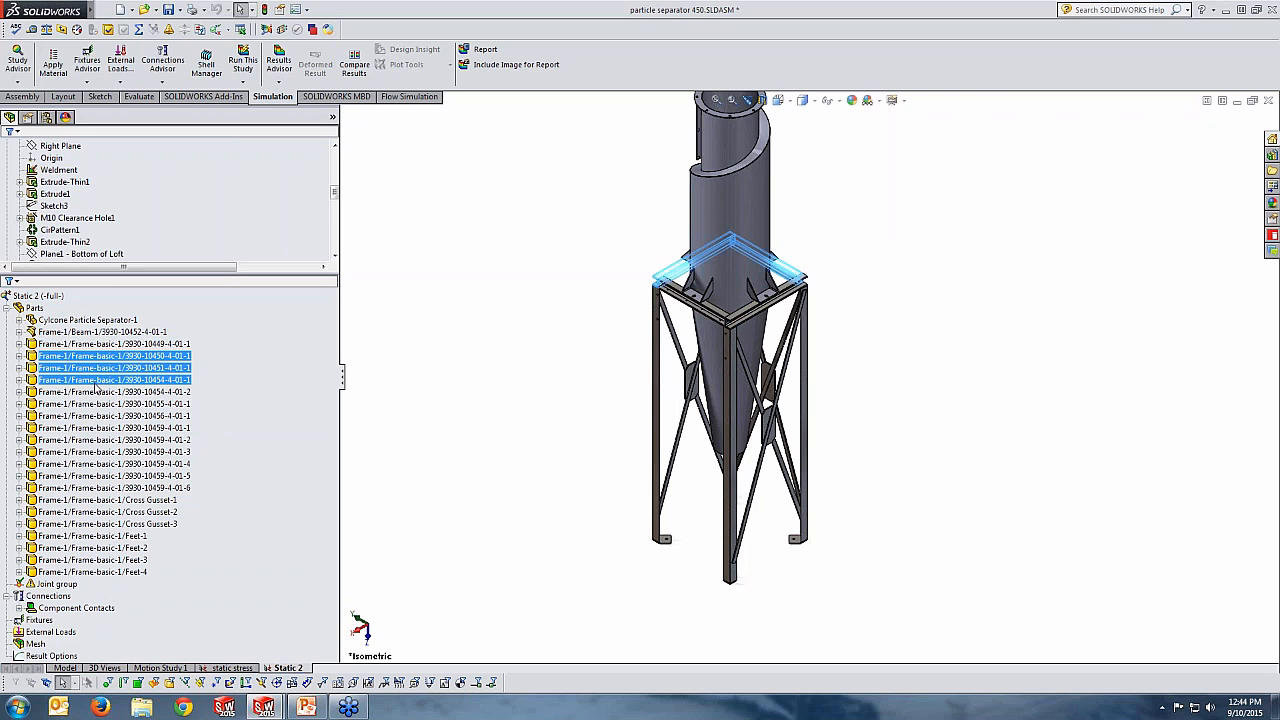
{"action": "left_click", "coordinate": [93, 393], "text": "ctrl"}
{"action": "left_click", "coordinate": [93, 404], "text": "ctrl"}
{"action": "left_click", "coordinate": [94, 416], "text": "ctrl"}
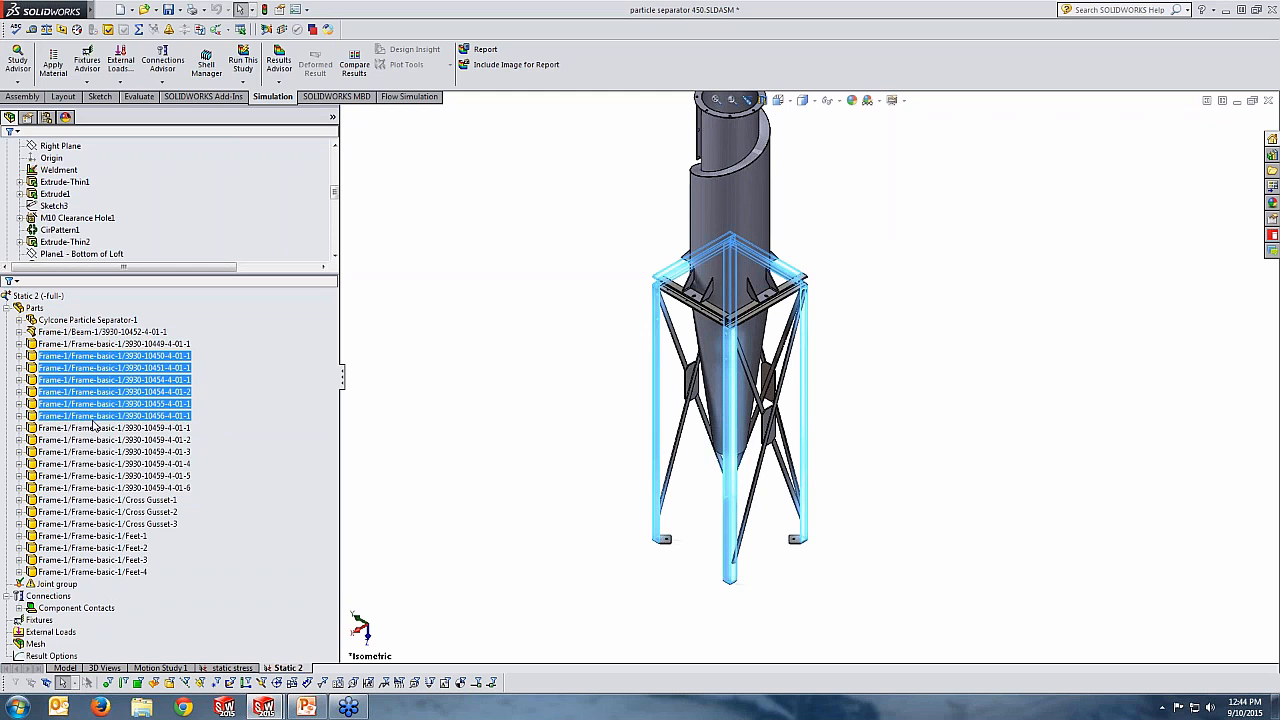
{"action": "left_click", "coordinate": [95, 428], "text": "ctrl"}
{"action": "left_click", "coordinate": [96, 440], "text": "ctrl"}
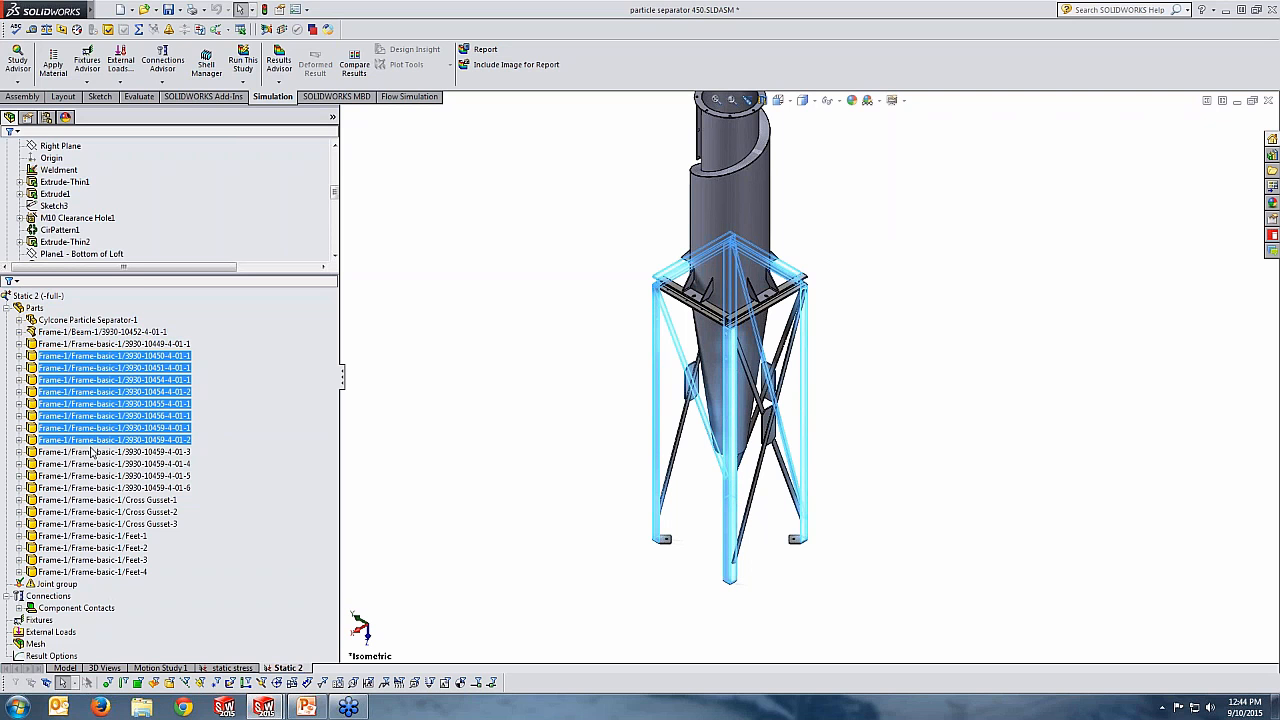
{"action": "left_click", "coordinate": [92, 452], "text": "ctrl"}
{"action": "left_click", "coordinate": [92, 464], "text": "ctrl"}
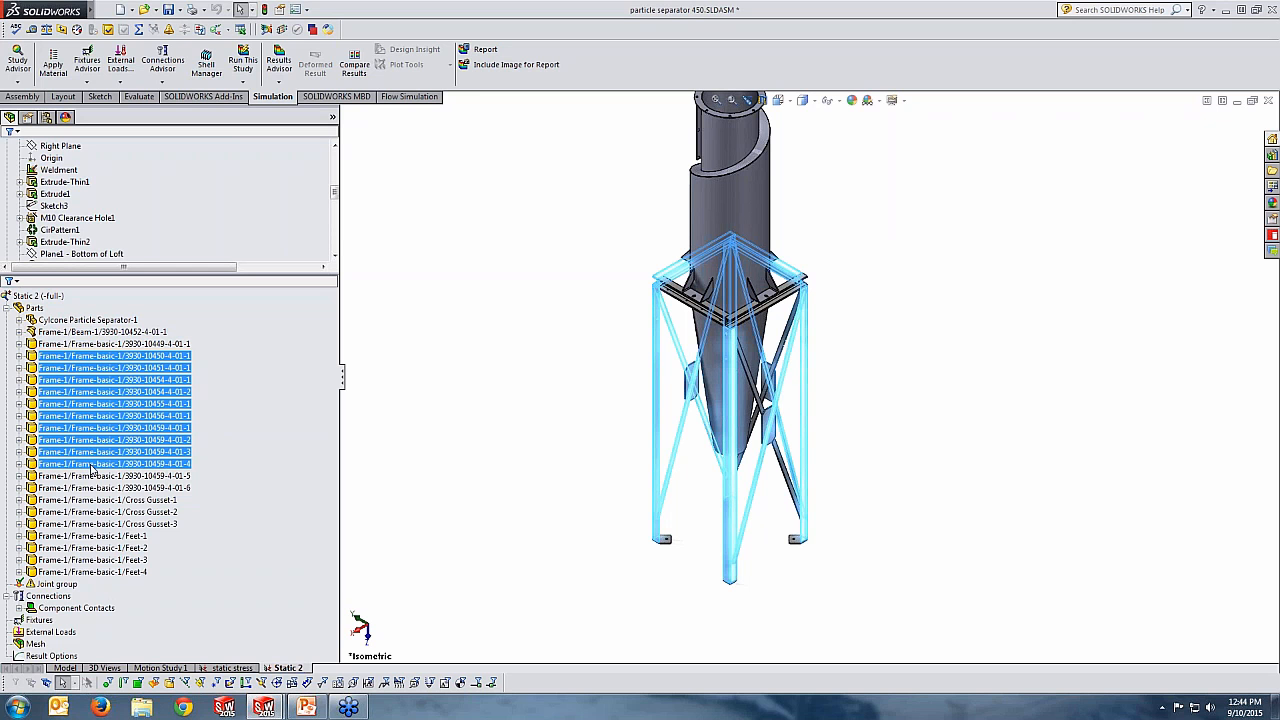
{"action": "right_click", "coordinate": [93, 467]}
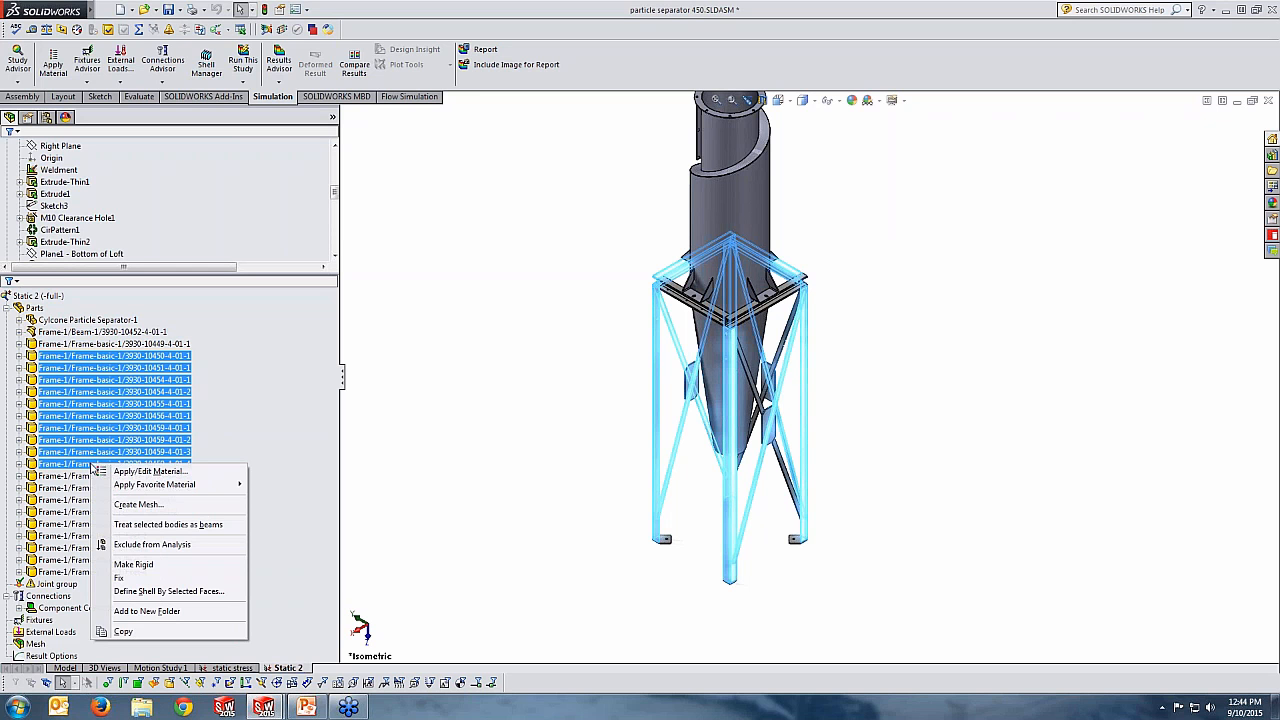
{"action": "left_click", "coordinate": [143, 542]}
{"action": "left_click", "coordinate": [148, 525]}
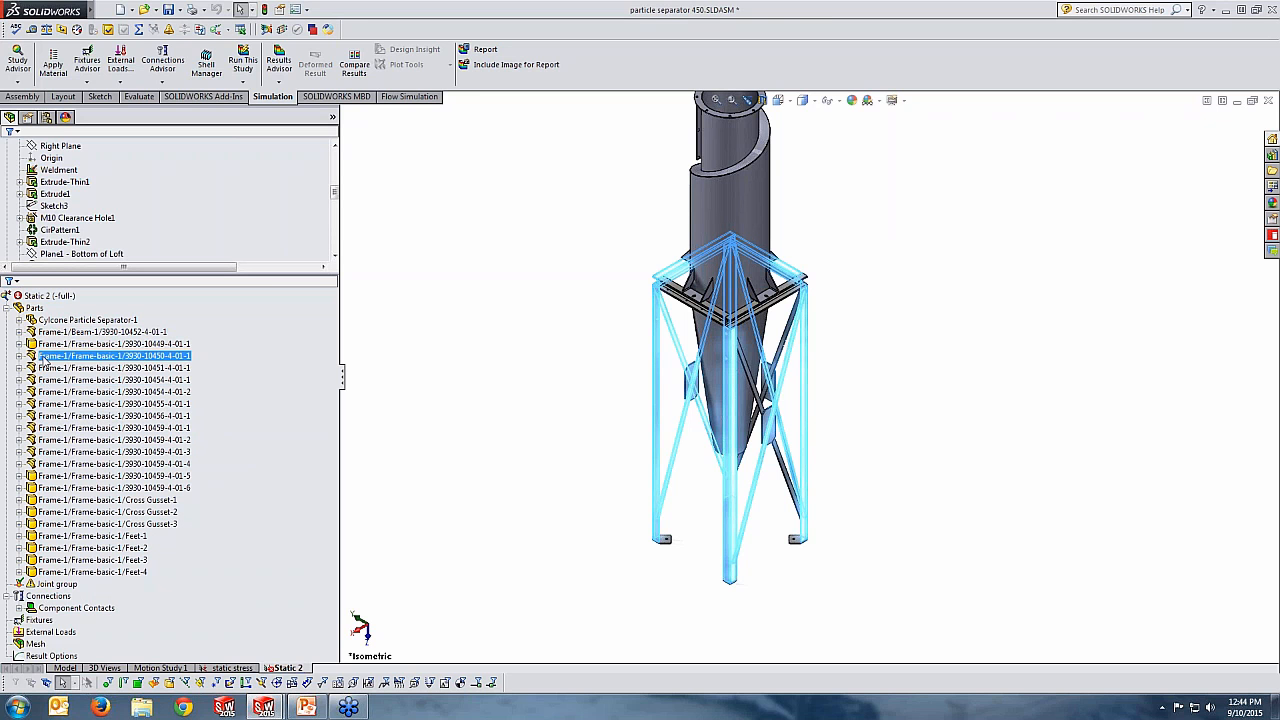
{"action": "left_click", "coordinate": [441, 383]}
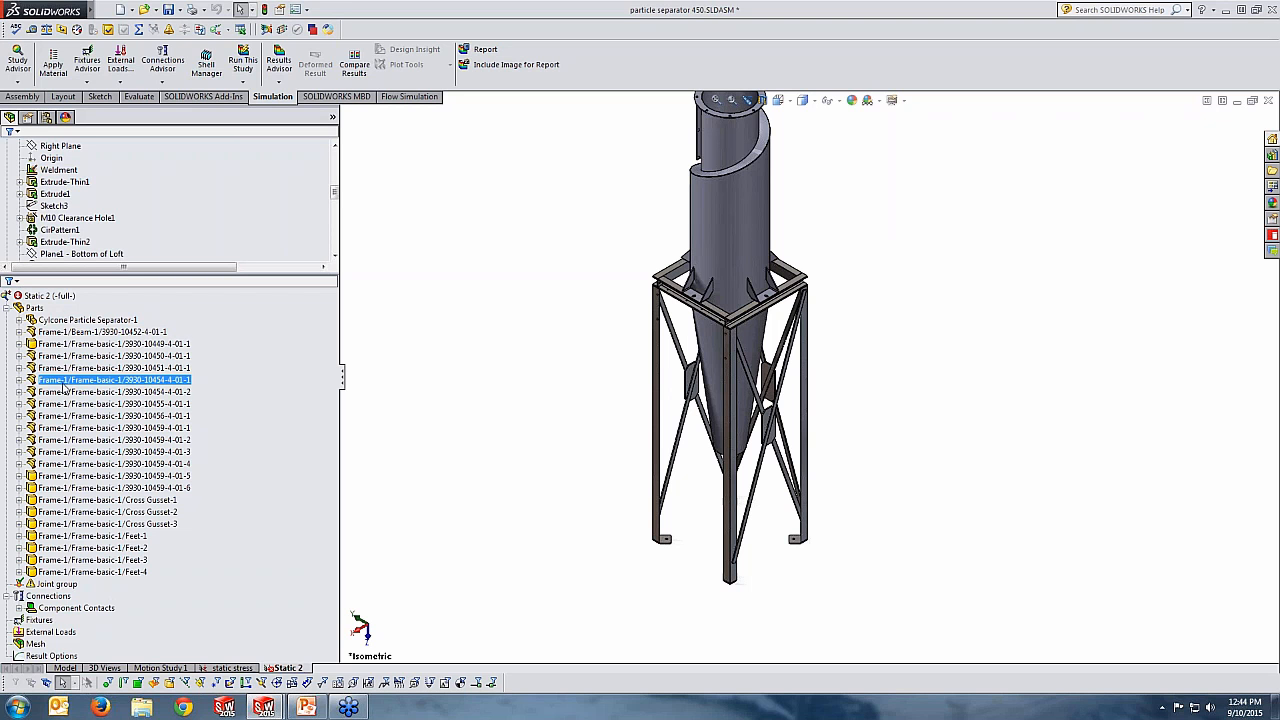
{"action": "left_click", "coordinate": [50, 428]}
{"action": "left_click", "coordinate": [47, 418]}
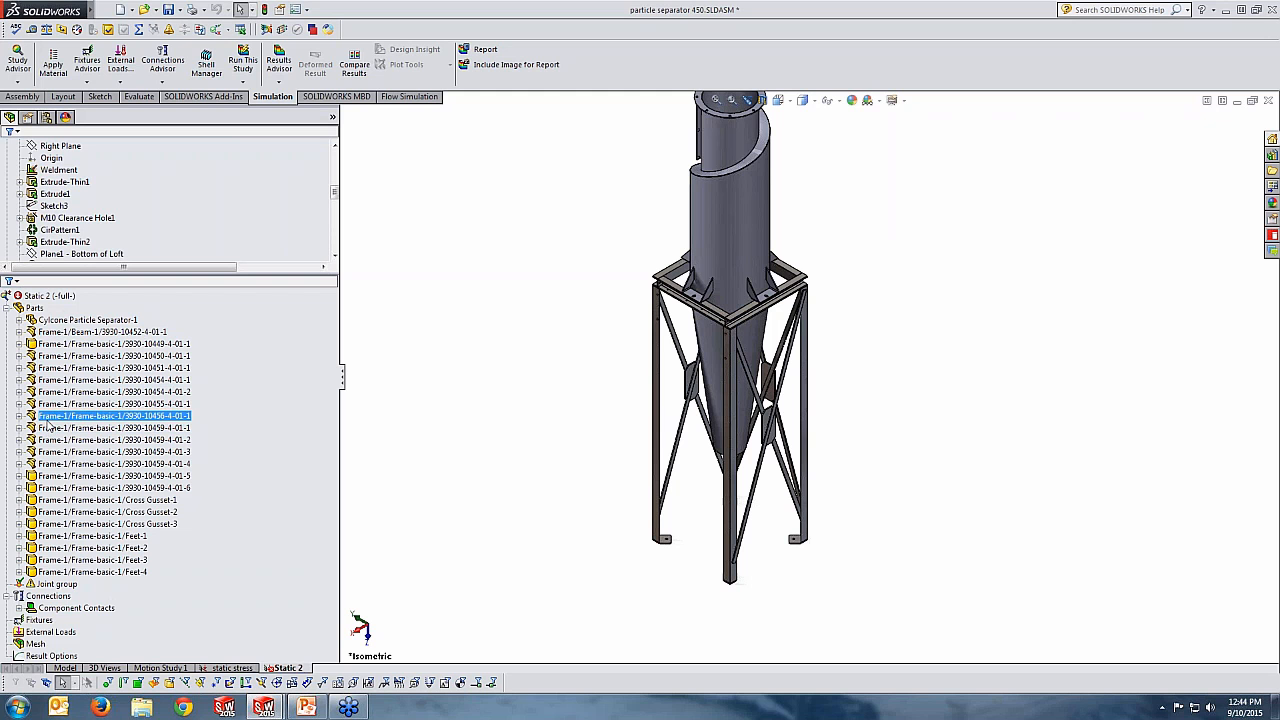
{"action": "left_click", "coordinate": [45, 380]}
{"action": "left_click", "coordinate": [40, 464]}
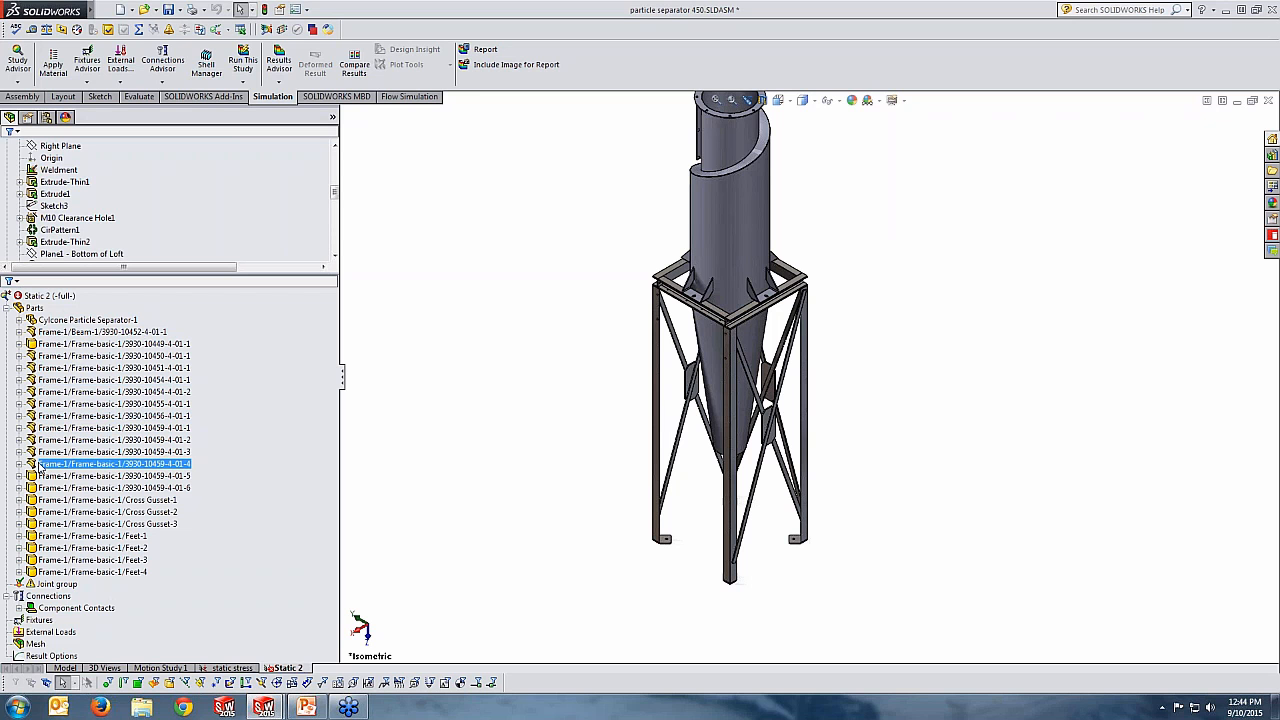
{"action": "left_click", "coordinate": [45, 392]}
{"action": "left_click", "coordinate": [60, 368]}
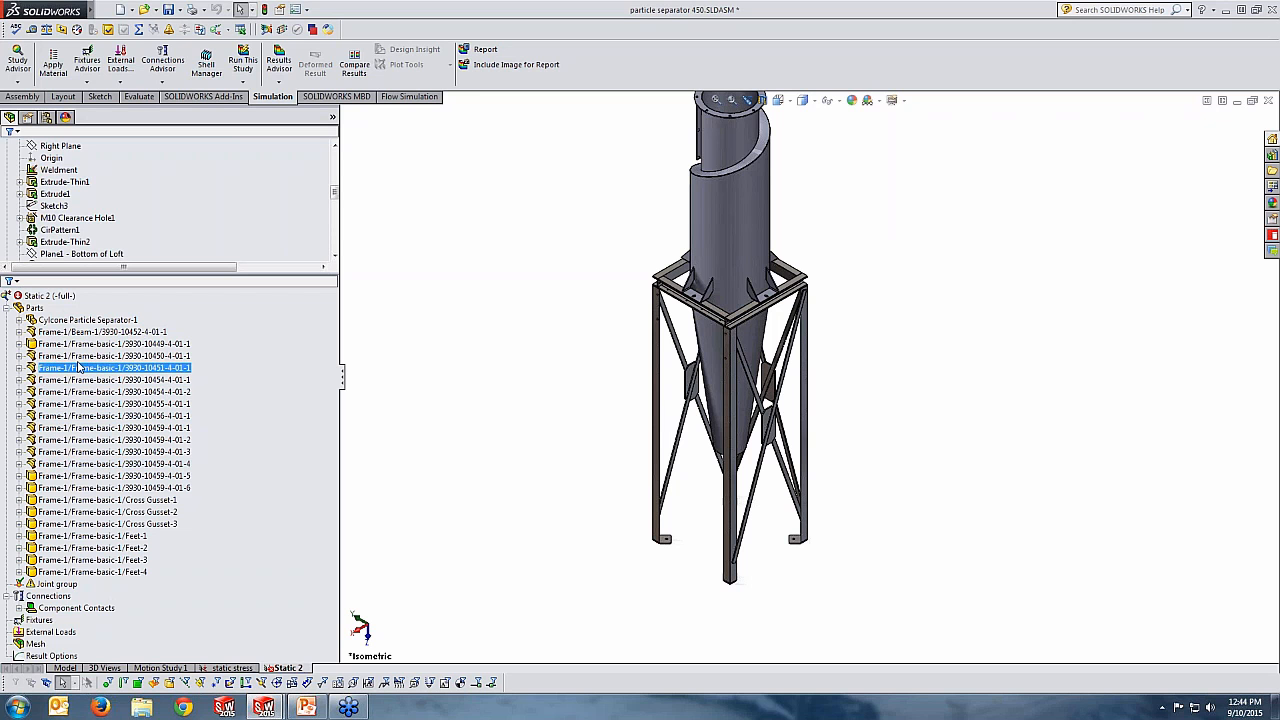
{"action": "right_click", "coordinate": [83, 357]}
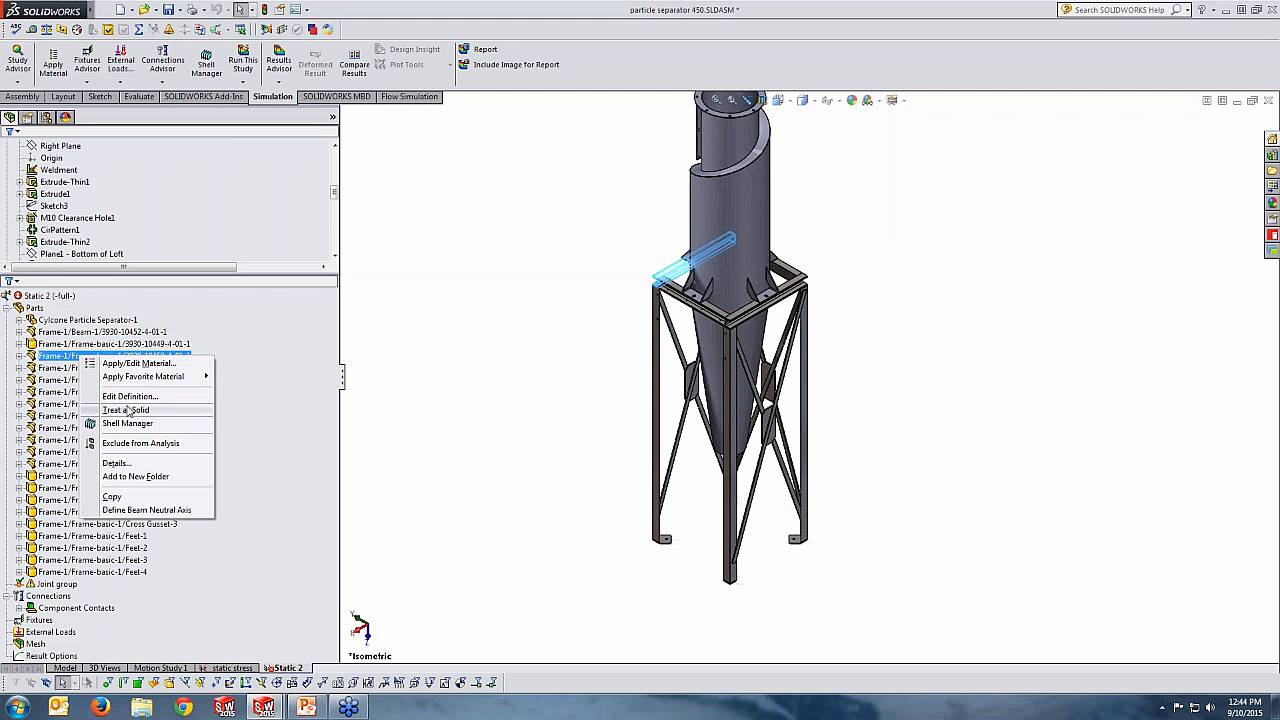
{"action": "left_click", "coordinate": [114, 397]}
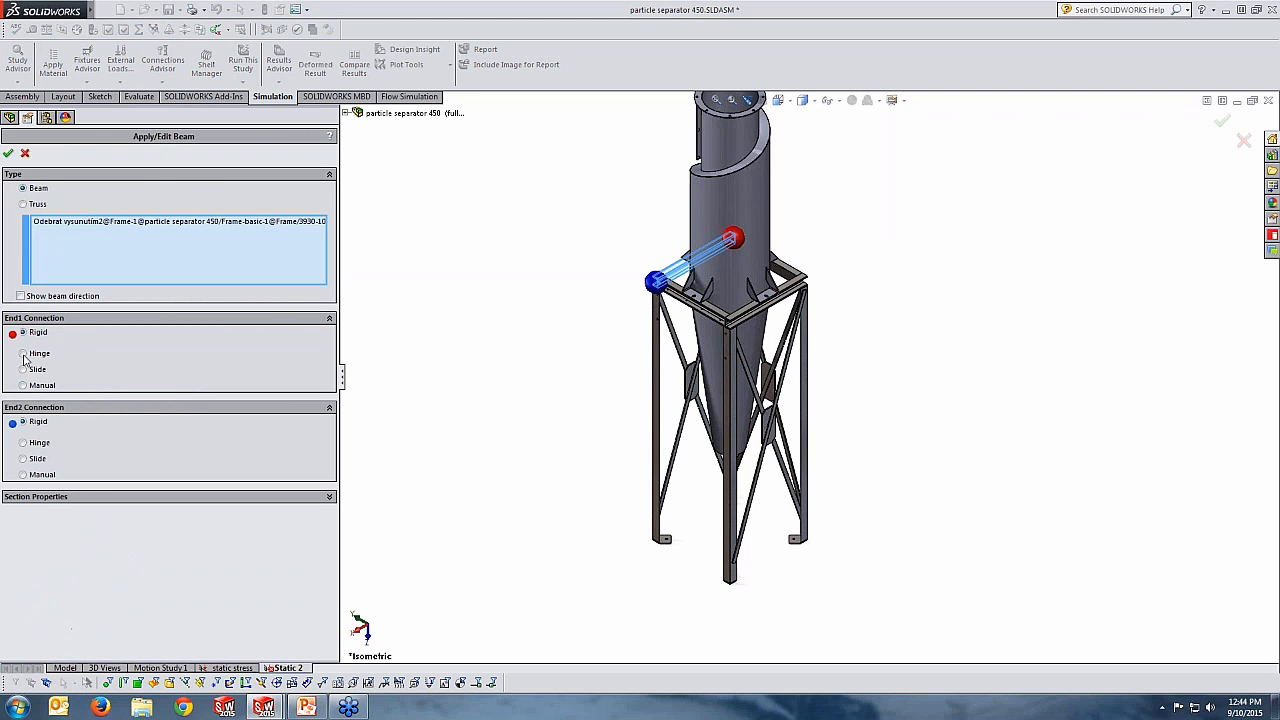
{"action": "left_click", "coordinate": [44, 497]}
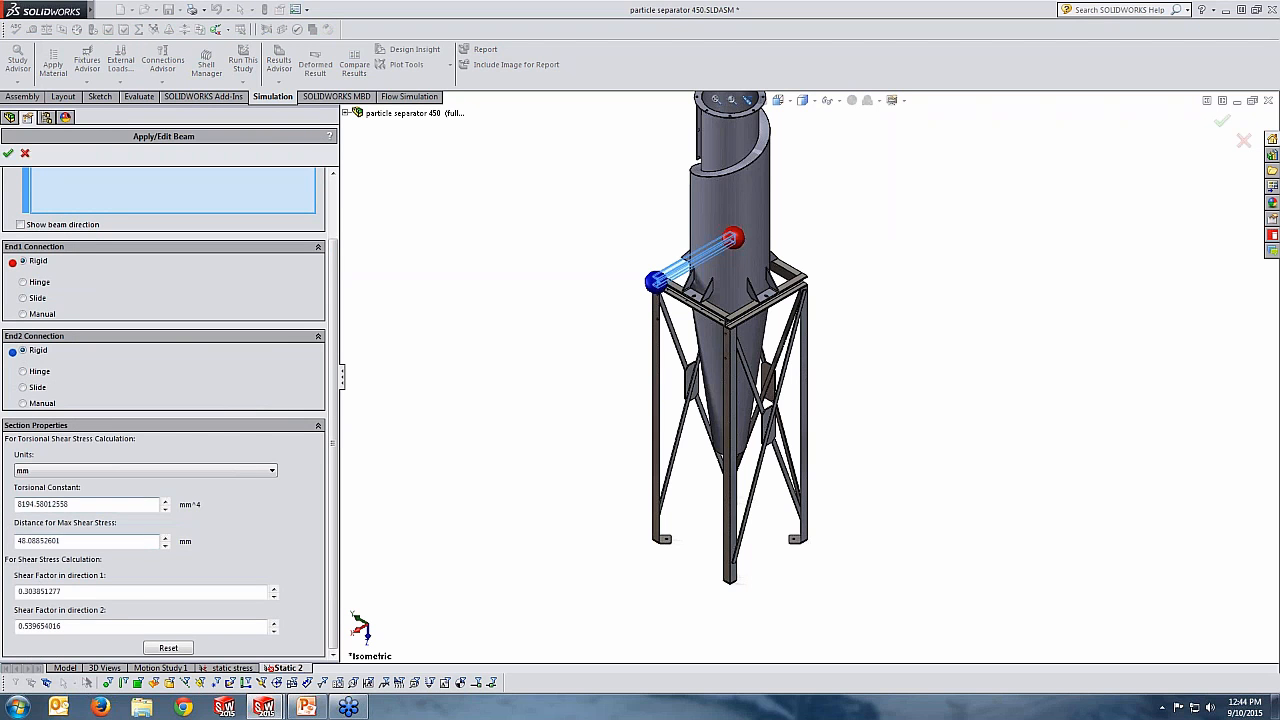
{"action": "left_click", "coordinate": [25, 153]}
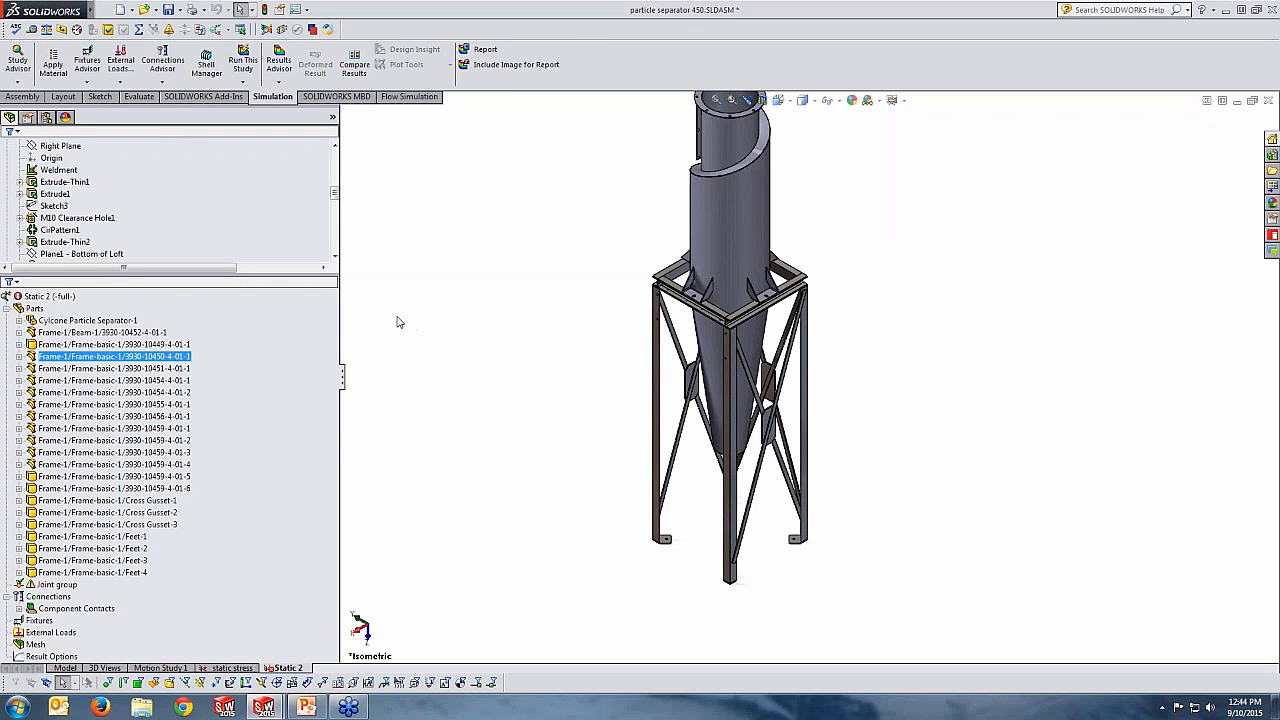
Switch to the static stress study
{"action": "left_click", "coordinate": [225, 668]}
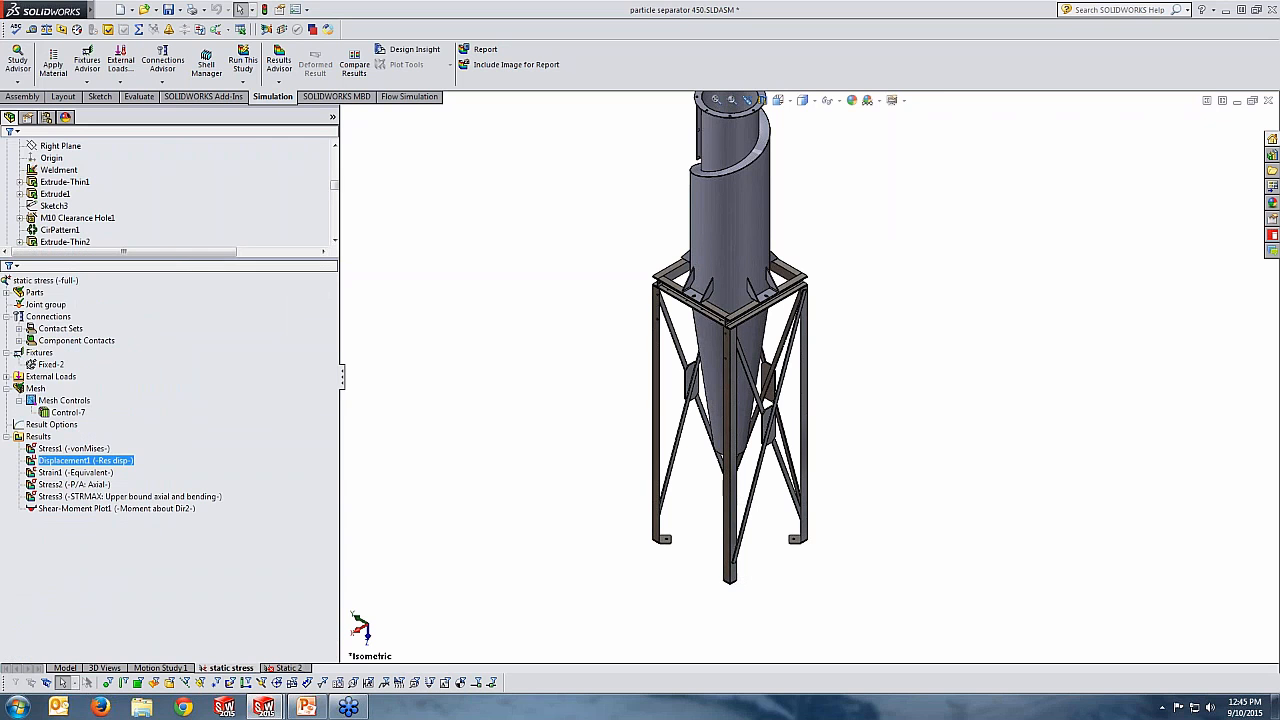
Examine how the Beam-1 and Frame-basic-1 members and the three cross gussets are treated in the static stress study
{"action": "left_click", "coordinate": [6, 293]}
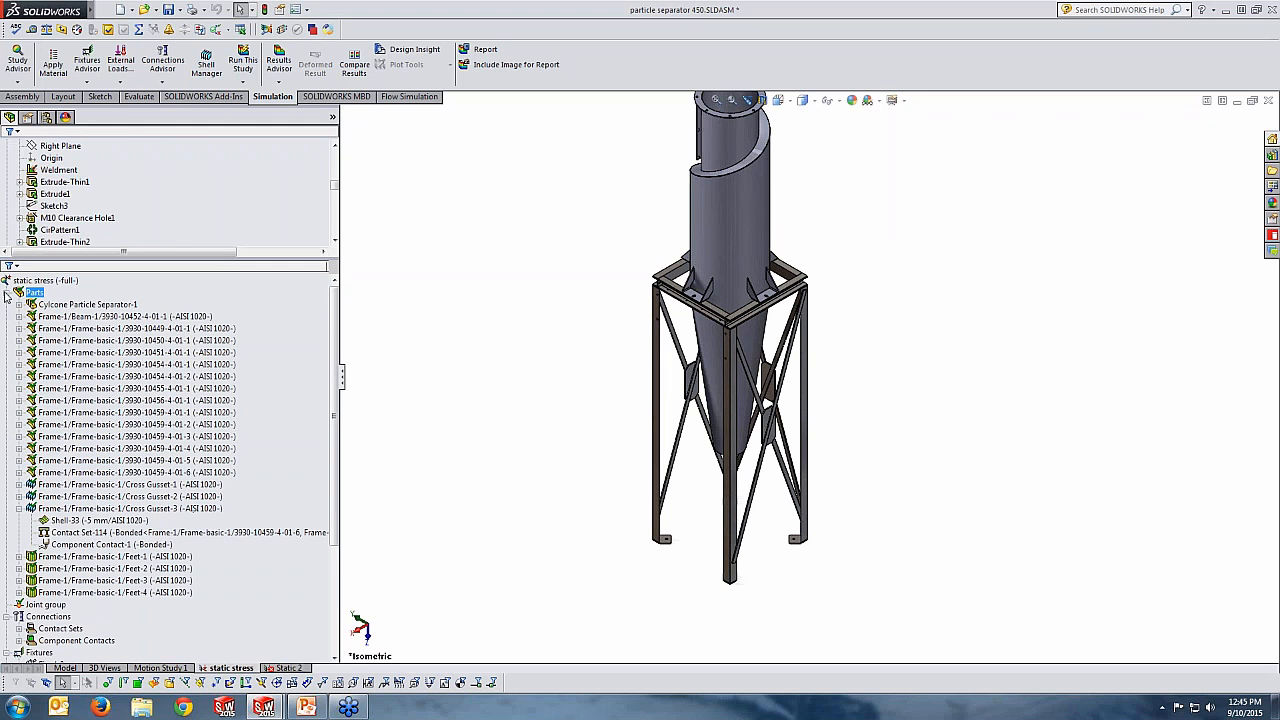
{"action": "left_click", "coordinate": [100, 316]}
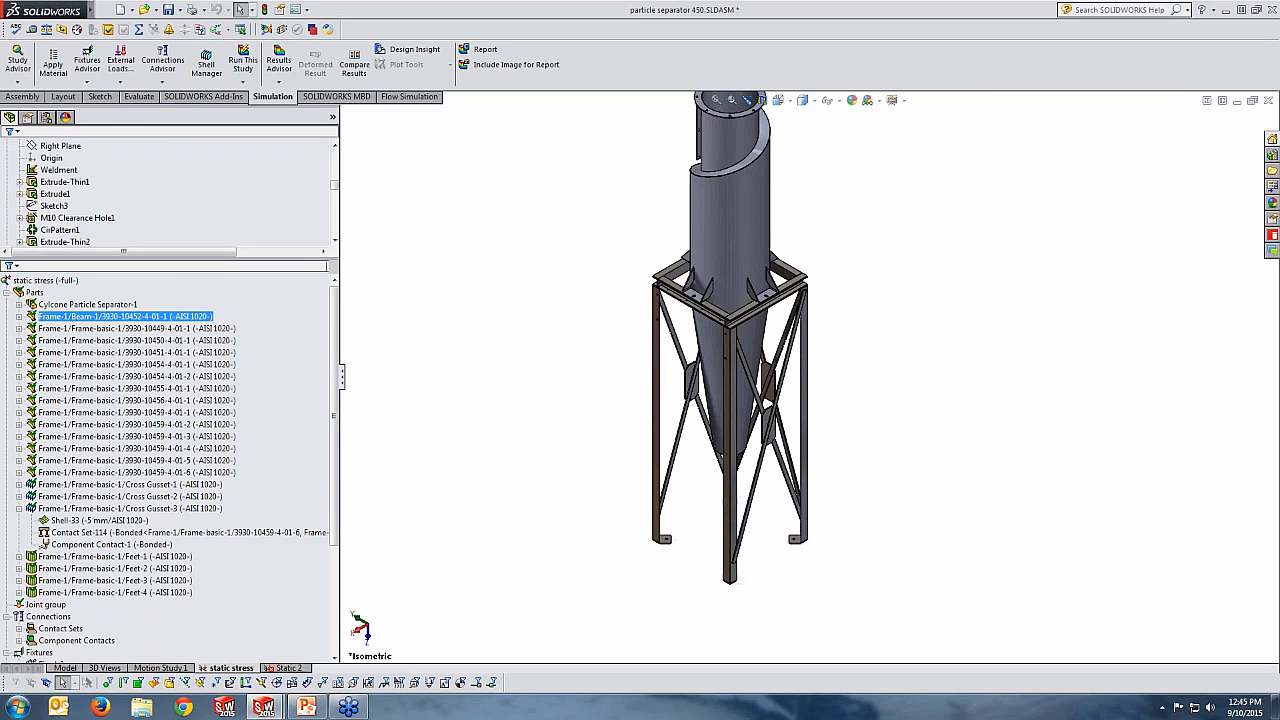
{"action": "left_click", "coordinate": [100, 329], "text": "ctrl"}
{"action": "left_click", "coordinate": [97, 341]}
{"action": "left_click", "coordinate": [94, 353]}
{"action": "left_click", "coordinate": [90, 365]}
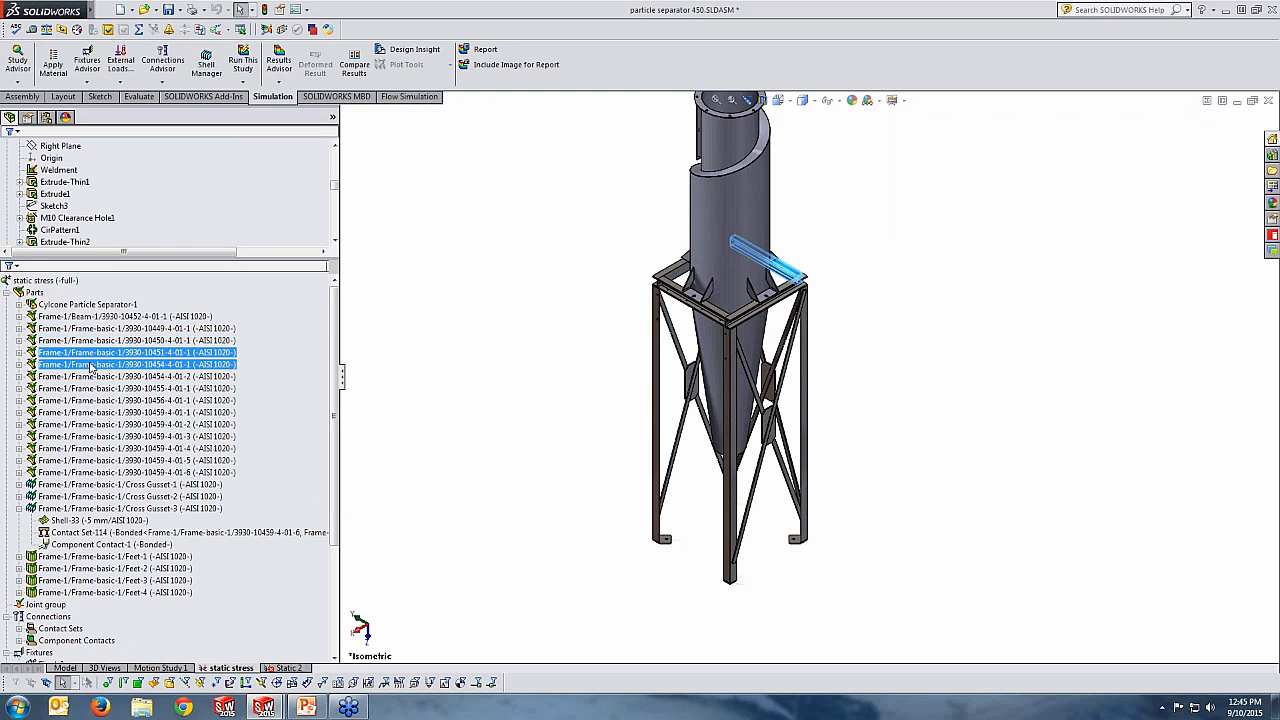
{"action": "left_click", "coordinate": [86, 377]}
{"action": "left_click", "coordinate": [84, 400]}
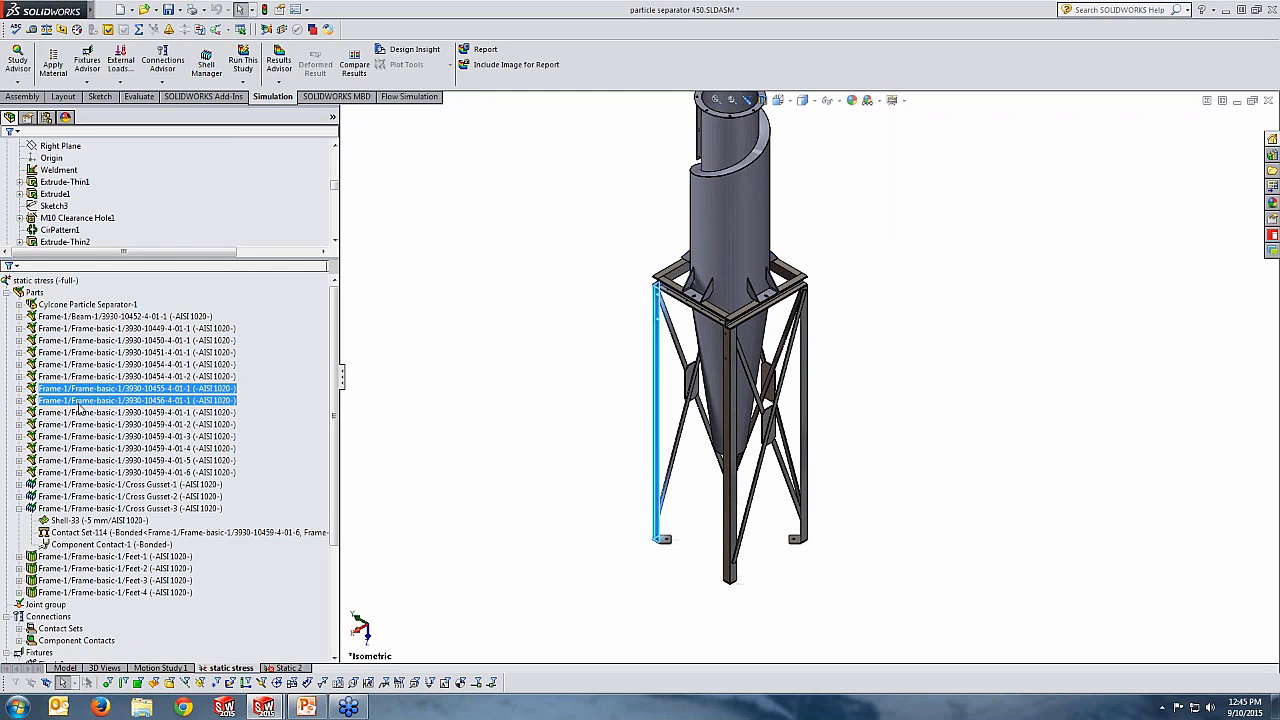
{"action": "left_click", "coordinate": [74, 437], "text": "ctrl"}
{"action": "left_click", "coordinate": [68, 485]}
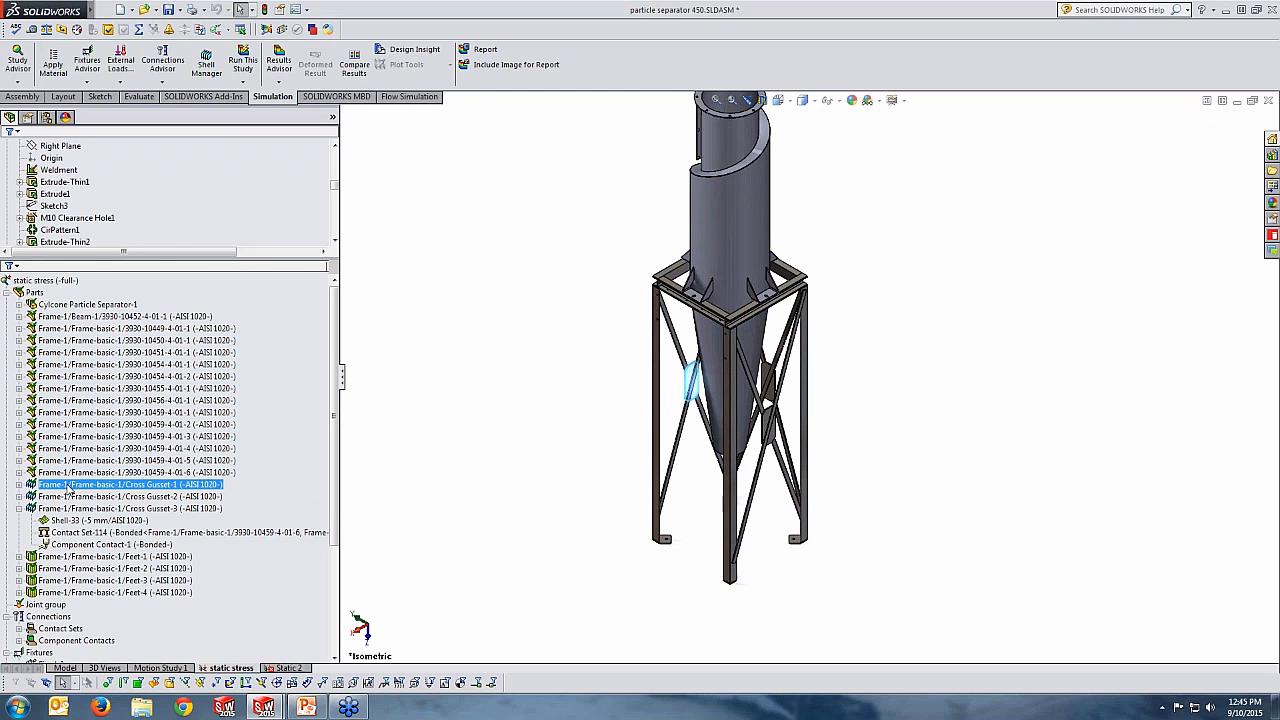
{"action": "left_click", "coordinate": [68, 497]}
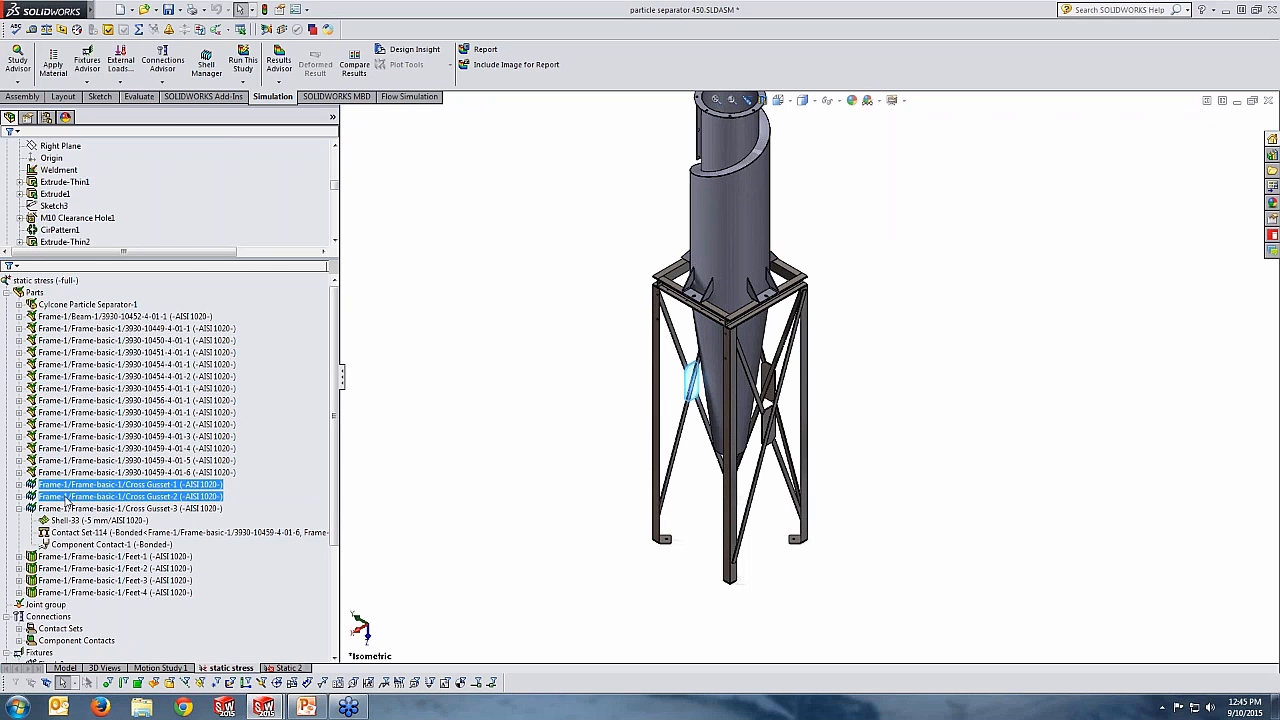
{"action": "left_click", "coordinate": [66, 509]}
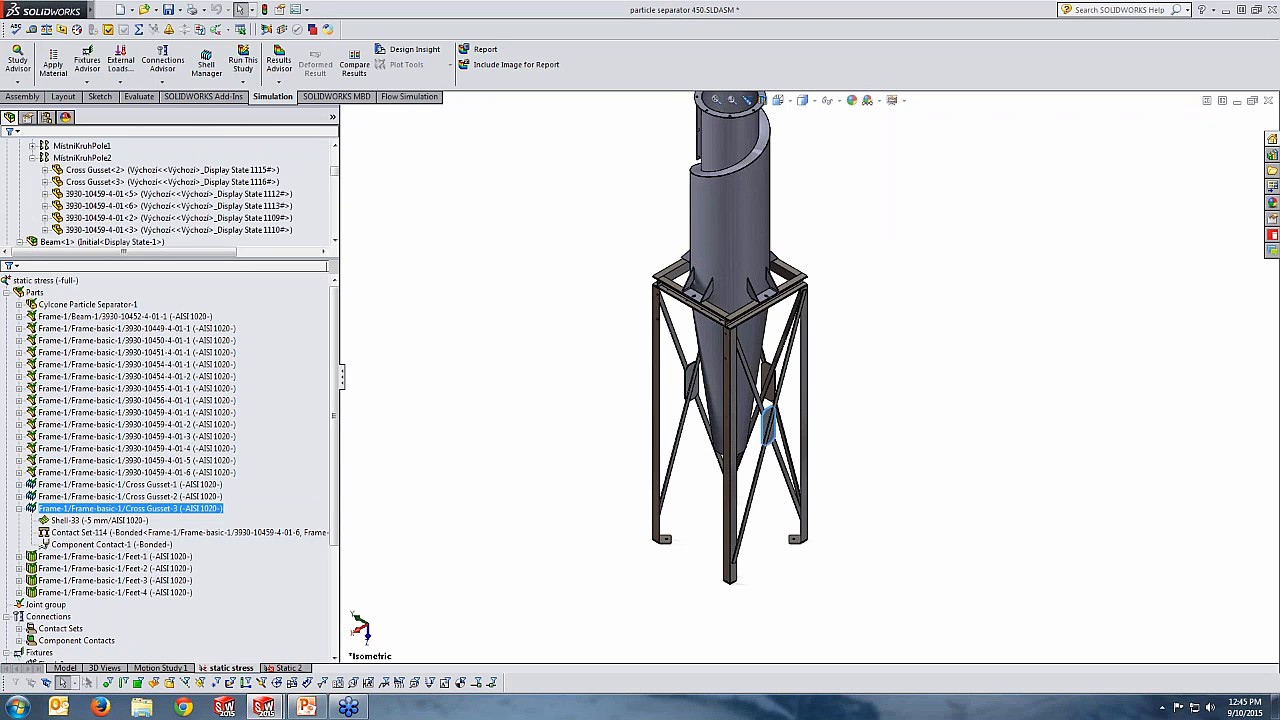
Switch to the Static 2 study and examine the feet, cross gussets, remaining solid braces and the cyclone separator's individual bodies
{"action": "left_click", "coordinate": [288, 668]}
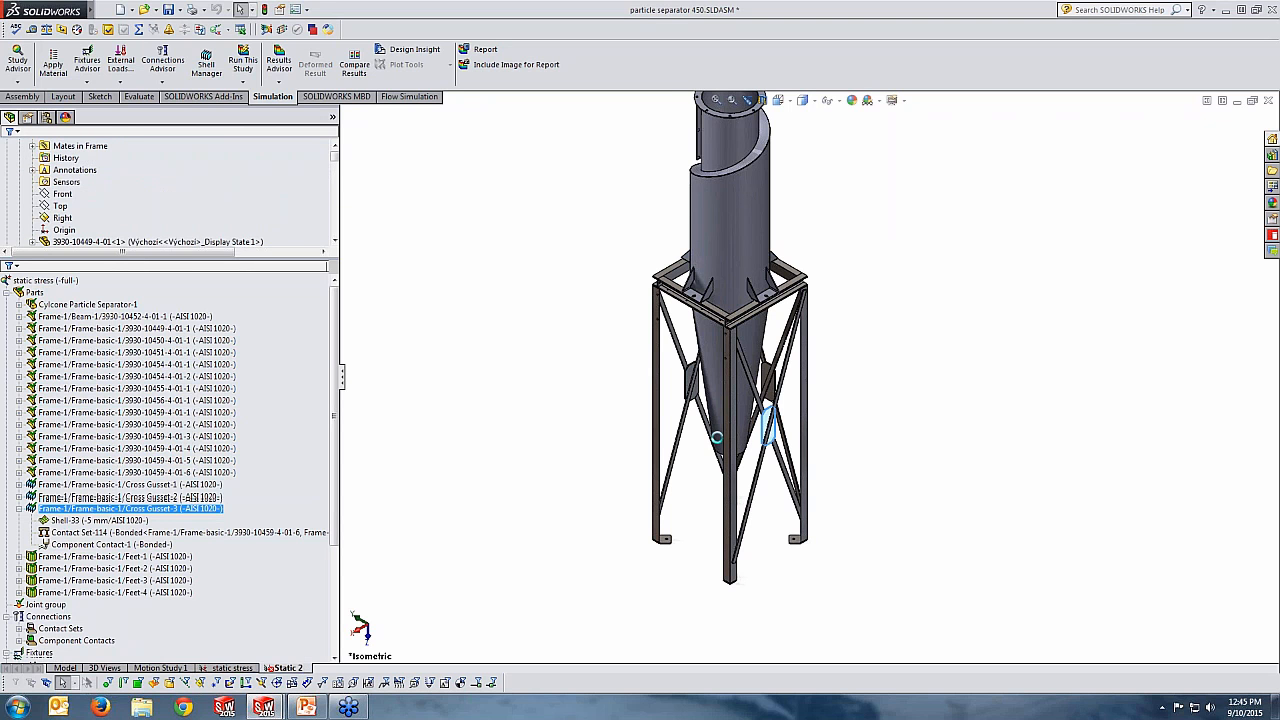
{"action": "scroll", "coordinate": [803, 437], "scroll_direction": "up", "scroll_amount": 2}
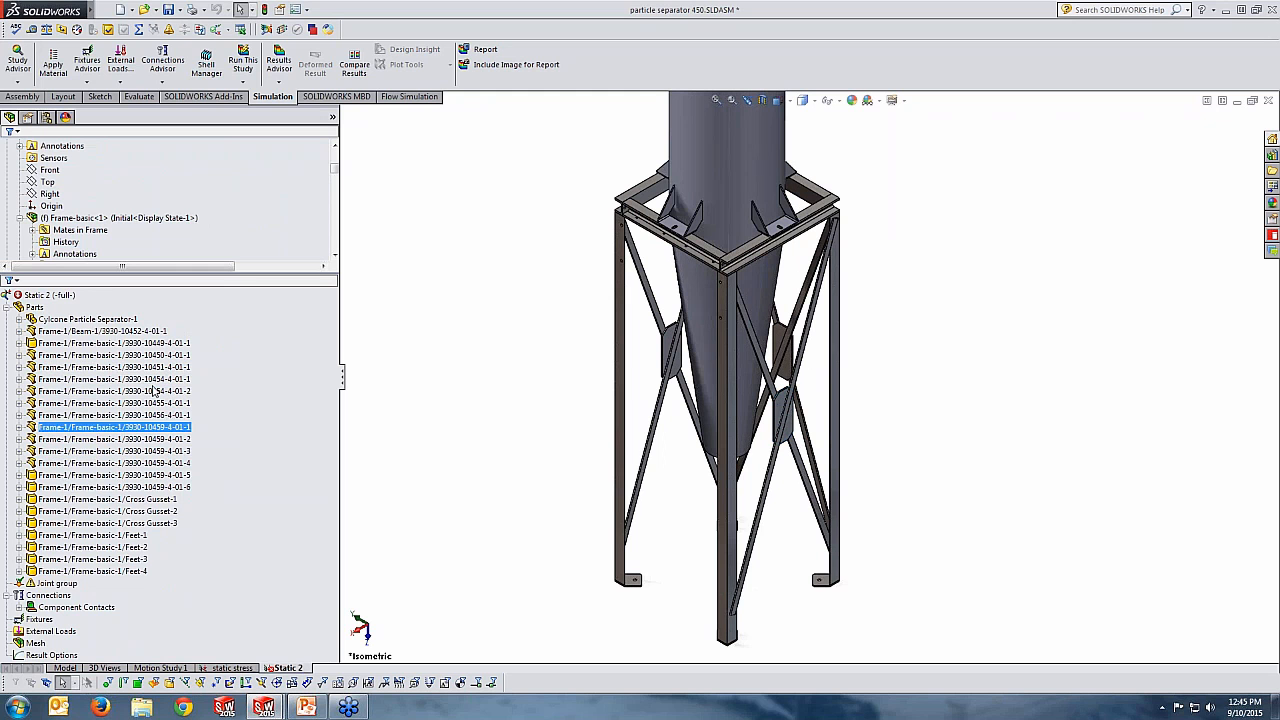
{"action": "left_click", "coordinate": [73, 576]}
{"action": "left_click", "coordinate": [75, 559]}
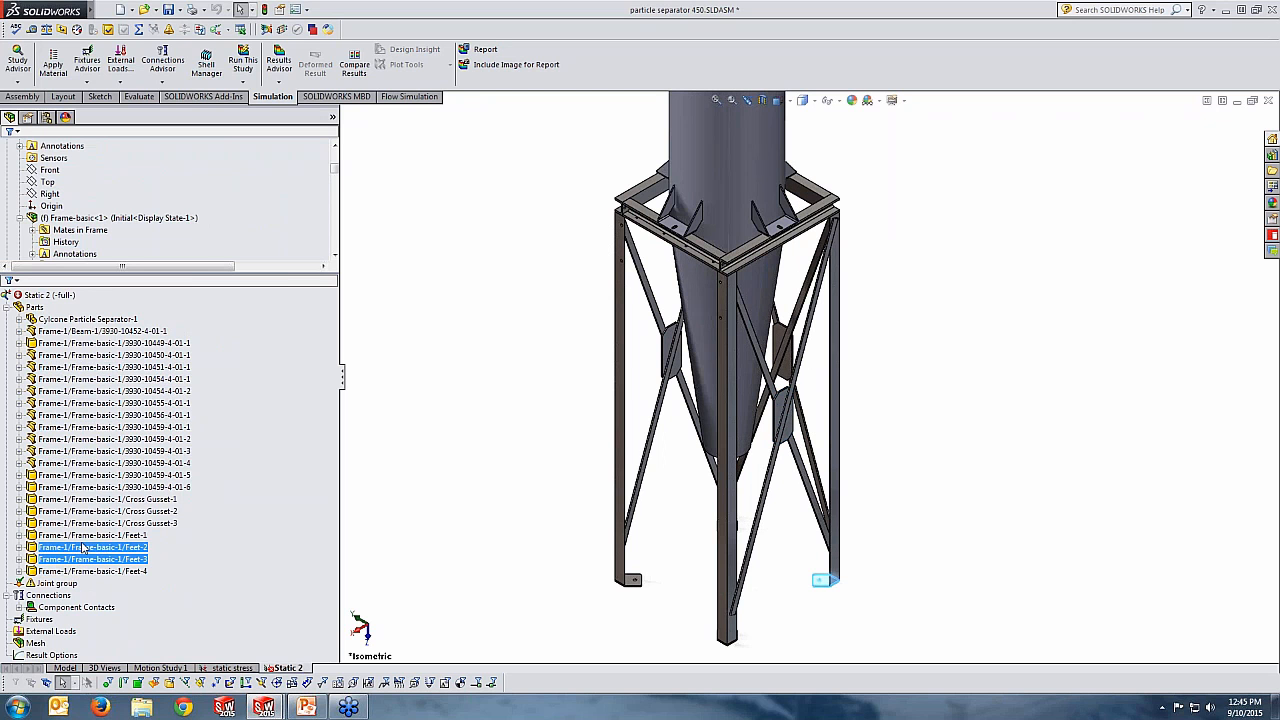
{"action": "left_click", "coordinate": [84, 510], "text": "ctrl"}
{"action": "left_click", "coordinate": [80, 475]}
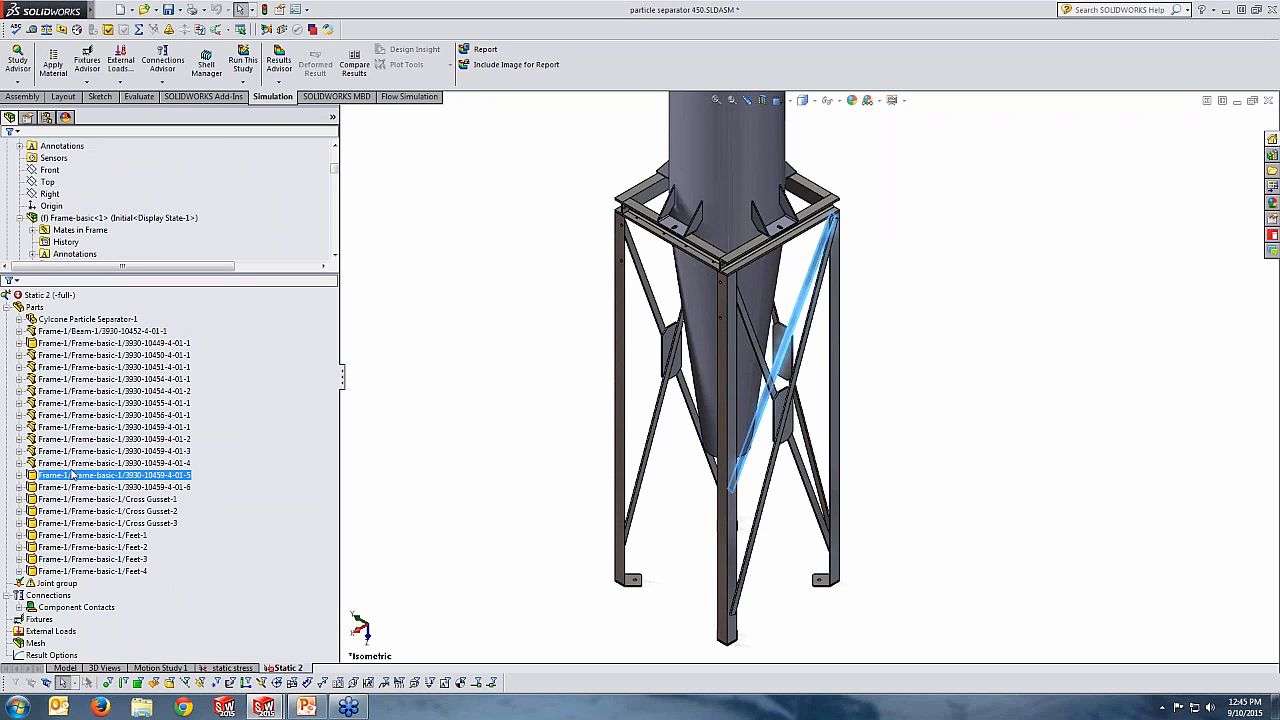
{"action": "left_click", "coordinate": [60, 331], "text": "ctrl"}
{"action": "left_click", "coordinate": [18, 319]}
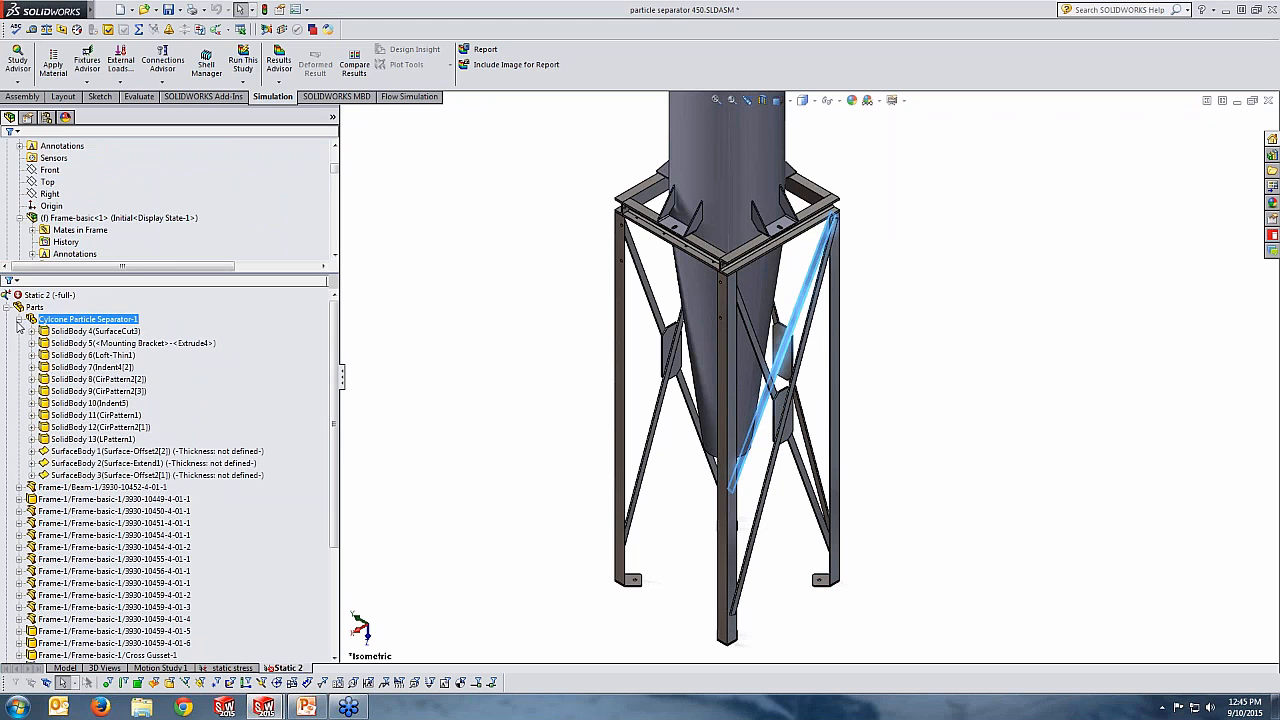
{"action": "left_click", "coordinate": [90, 428]}
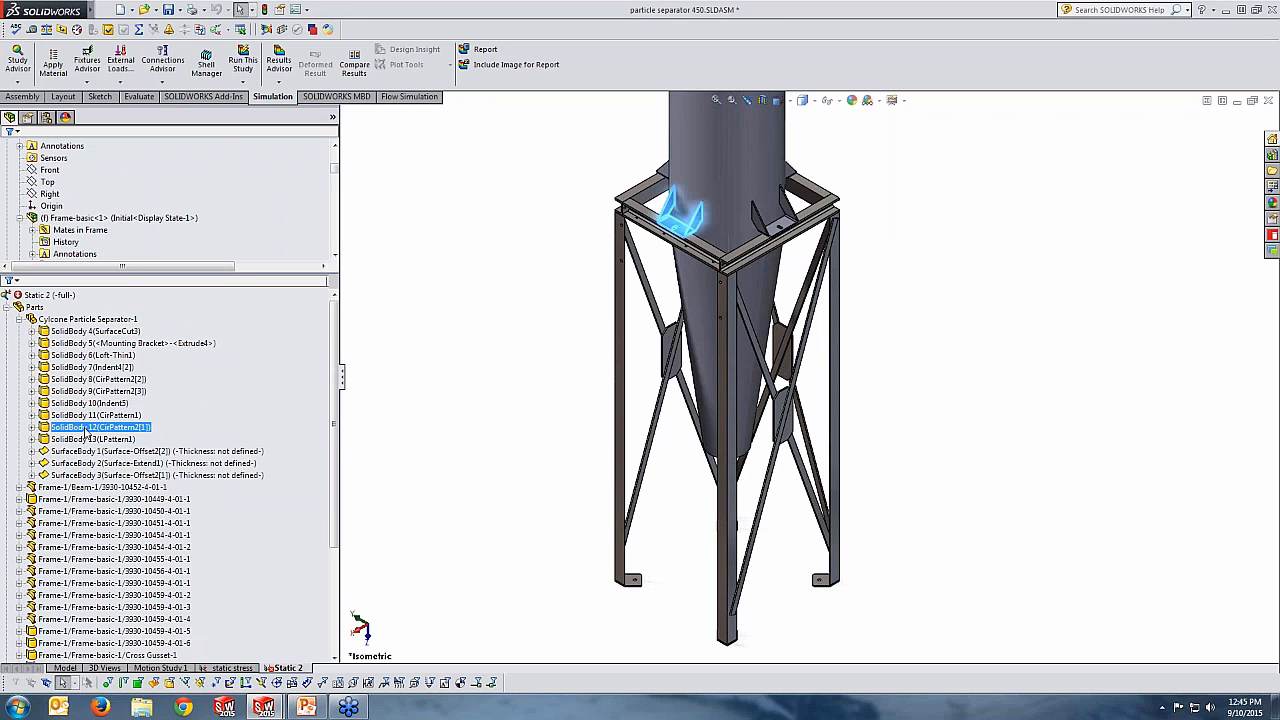
{"action": "left_click", "coordinate": [95, 391]}
{"action": "left_click", "coordinate": [100, 379]}
{"action": "left_click", "coordinate": [105, 368]}
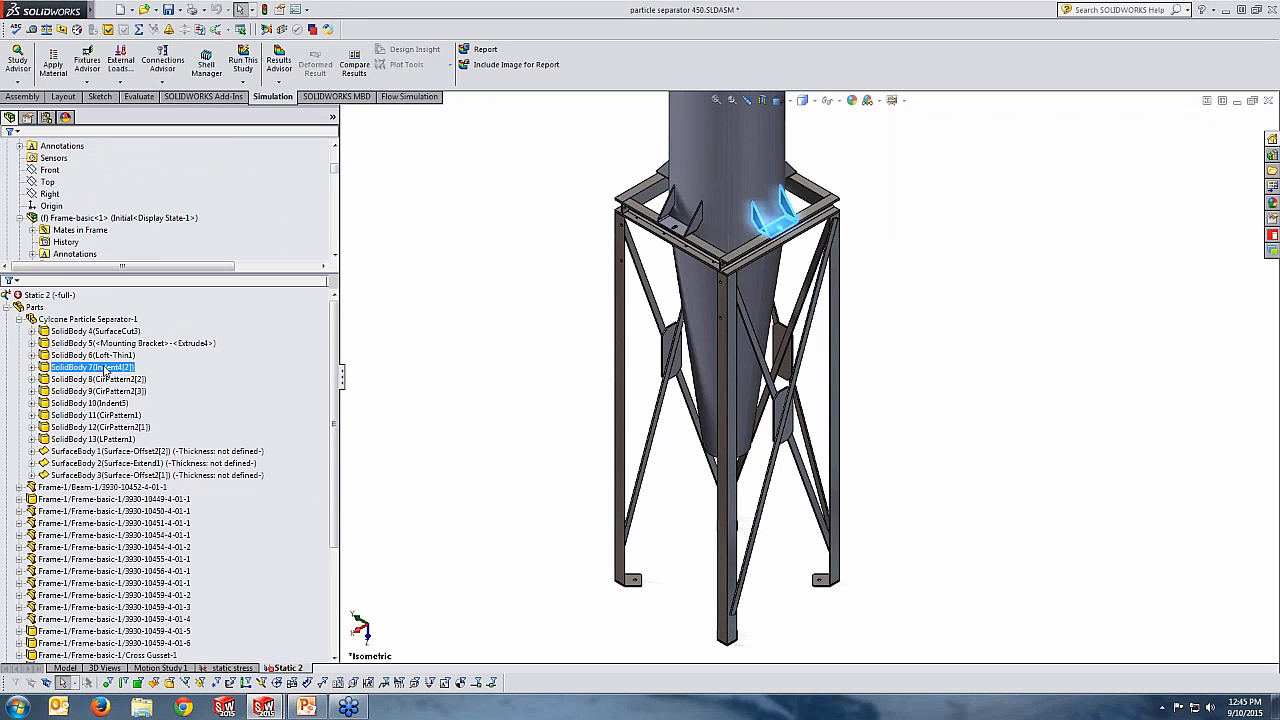
Begin a thin shell definition by selected faces for Cross Gusset-1, using the gusset's large flat face
{"action": "left_click", "coordinate": [676, 347]}
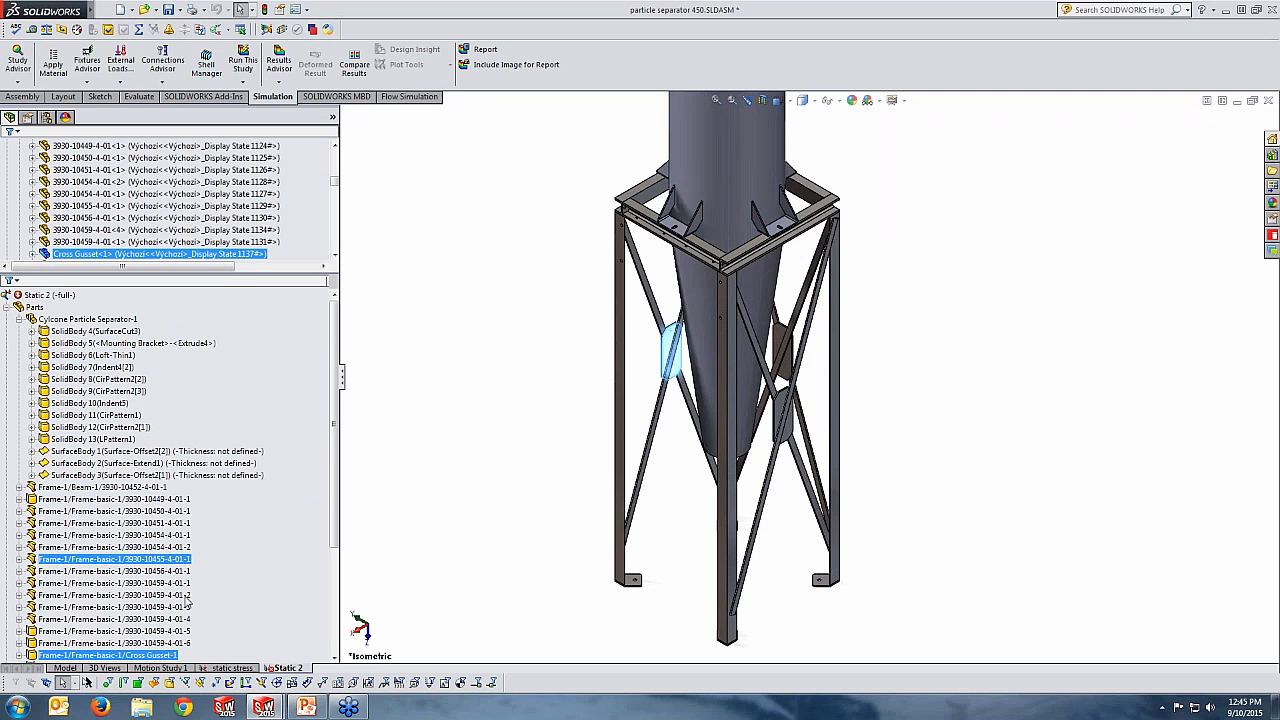
{"action": "scroll", "coordinate": [185, 600], "scroll_direction": "down", "scroll_amount": 4}
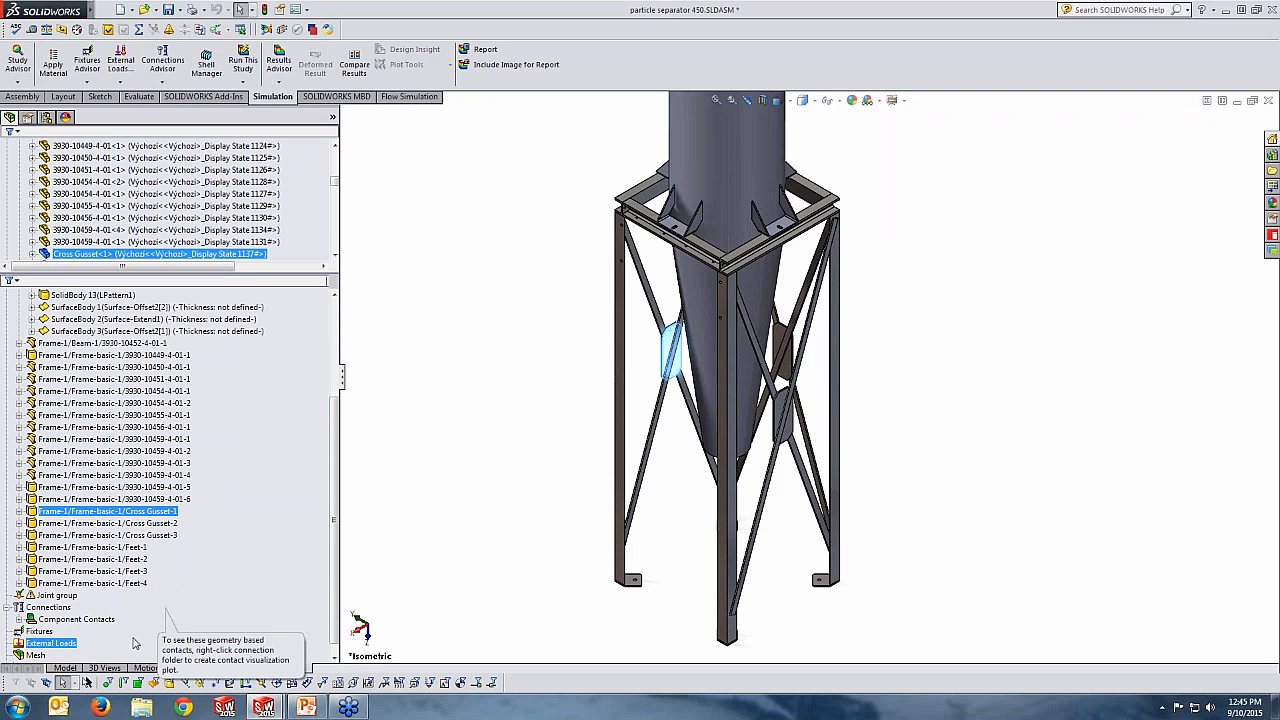
{"action": "right_click", "coordinate": [140, 515]}
{"action": "left_click", "coordinate": [100, 516]}
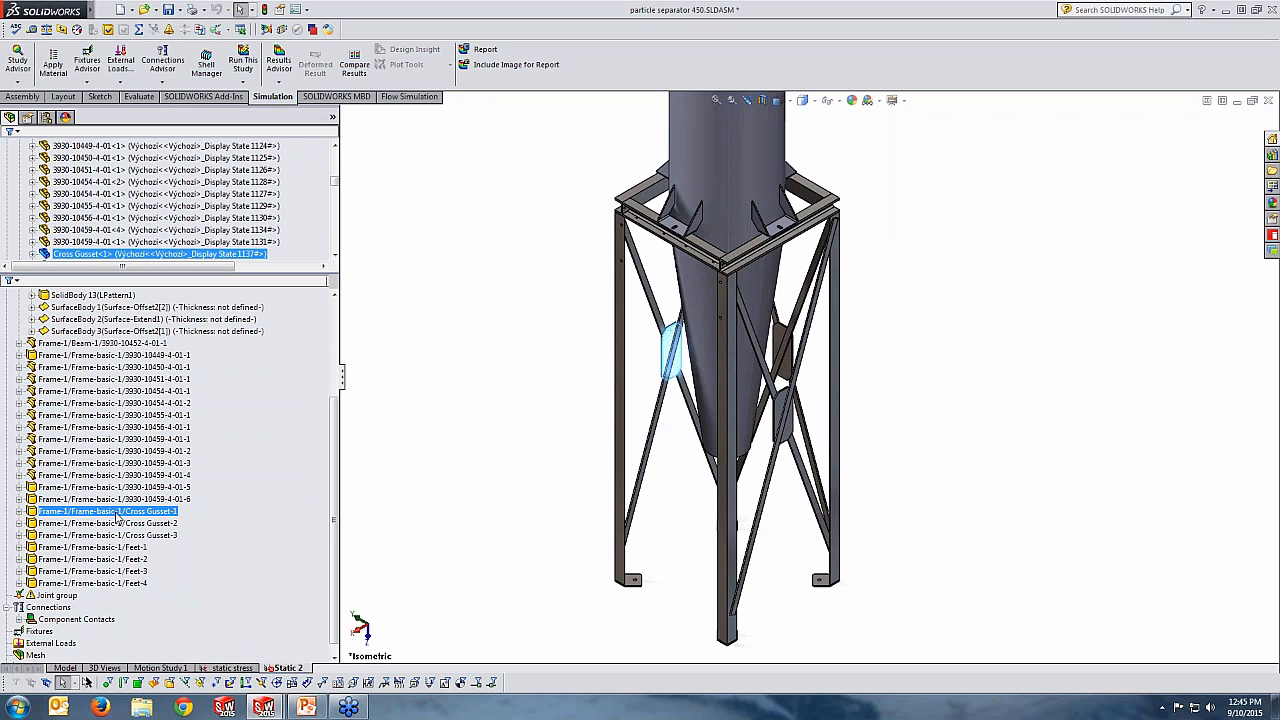
{"action": "right_click", "coordinate": [117, 517]}
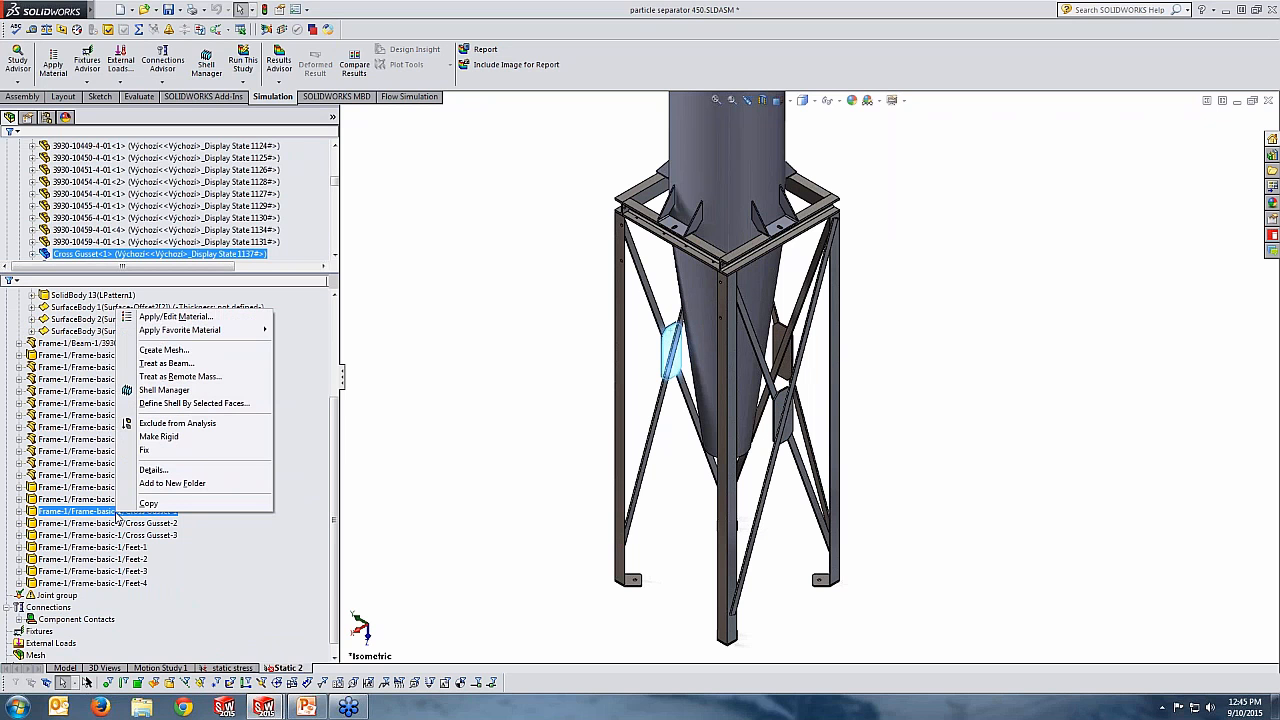
{"action": "left_click", "coordinate": [158, 406]}
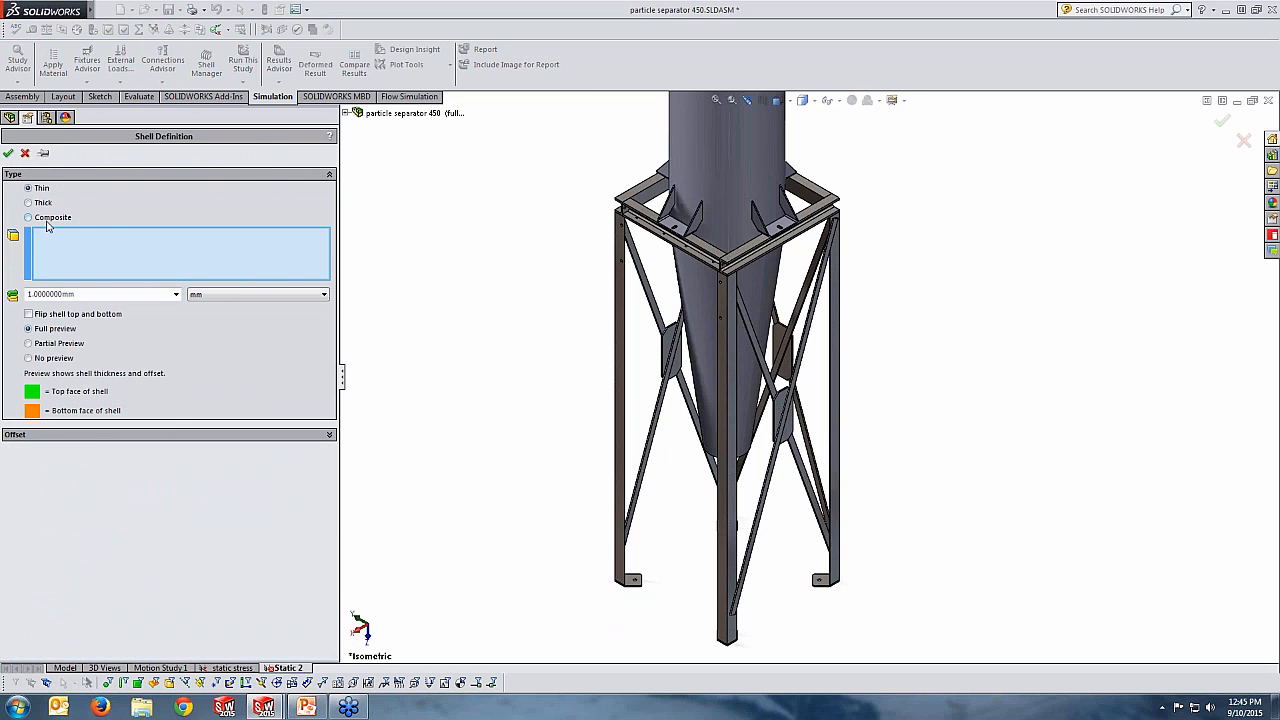
{"action": "scroll", "coordinate": [699, 369], "scroll_direction": "down", "scroll_amount": 5}
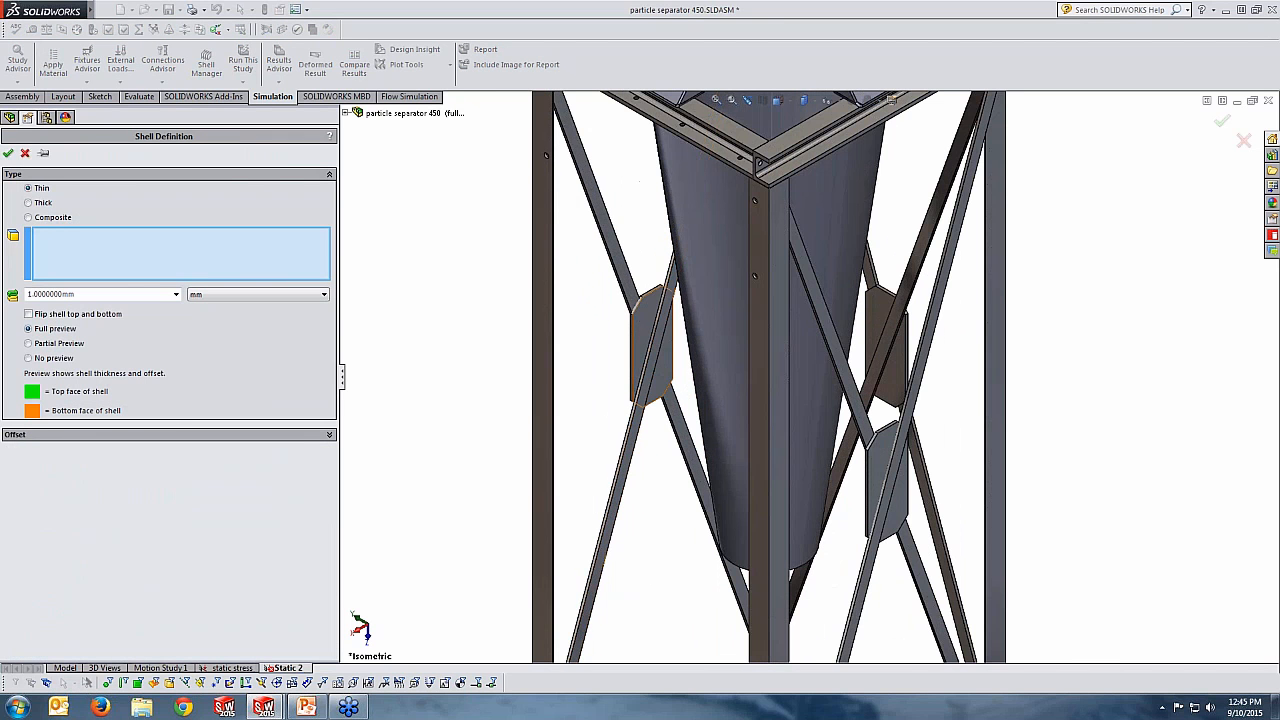
{"action": "left_click", "coordinate": [641, 330]}
{"action": "scroll", "coordinate": [665, 355], "scroll_direction": "down", "scroll_amount": 6}
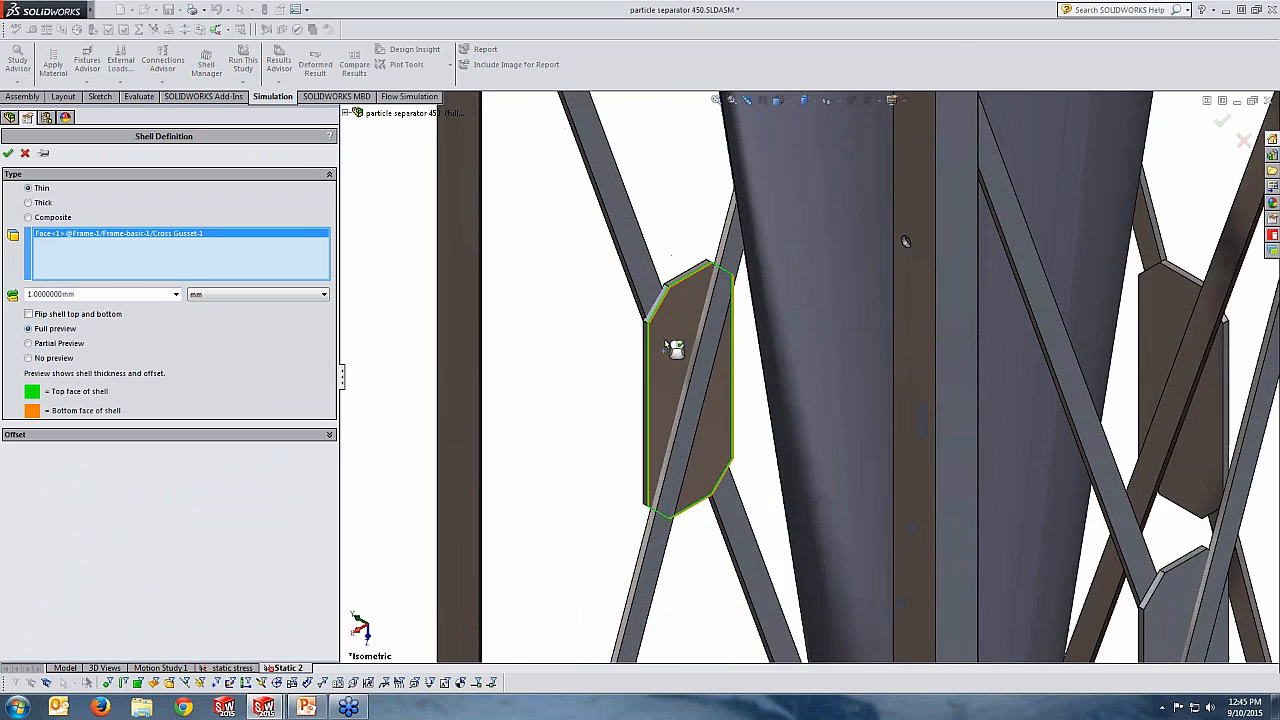
{"action": "scroll", "coordinate": [670, 345], "scroll_direction": "down", "scroll_amount": 3}
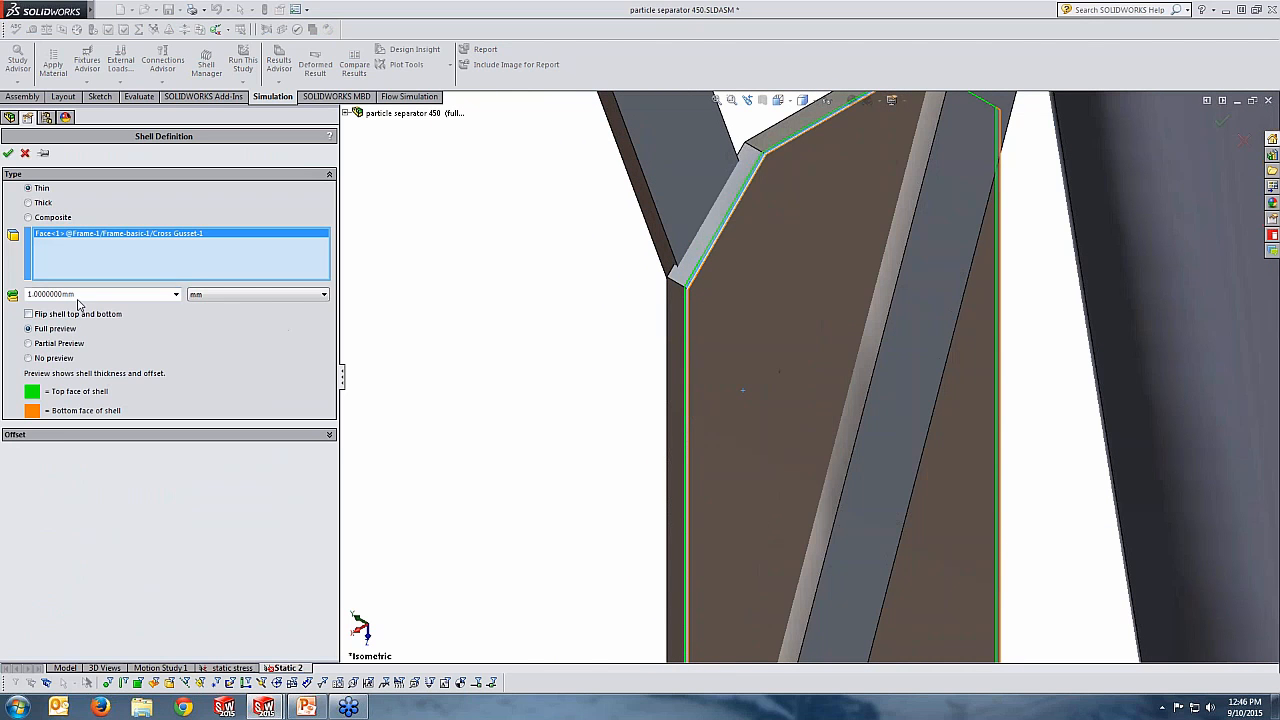
Try a shell thickness of 2 mm for Cross Gusset-1
{"action": "left_click_drag", "start_coordinate": [77, 296], "coordinate": [27, 296]}
{"action": "type", "text": "2"}
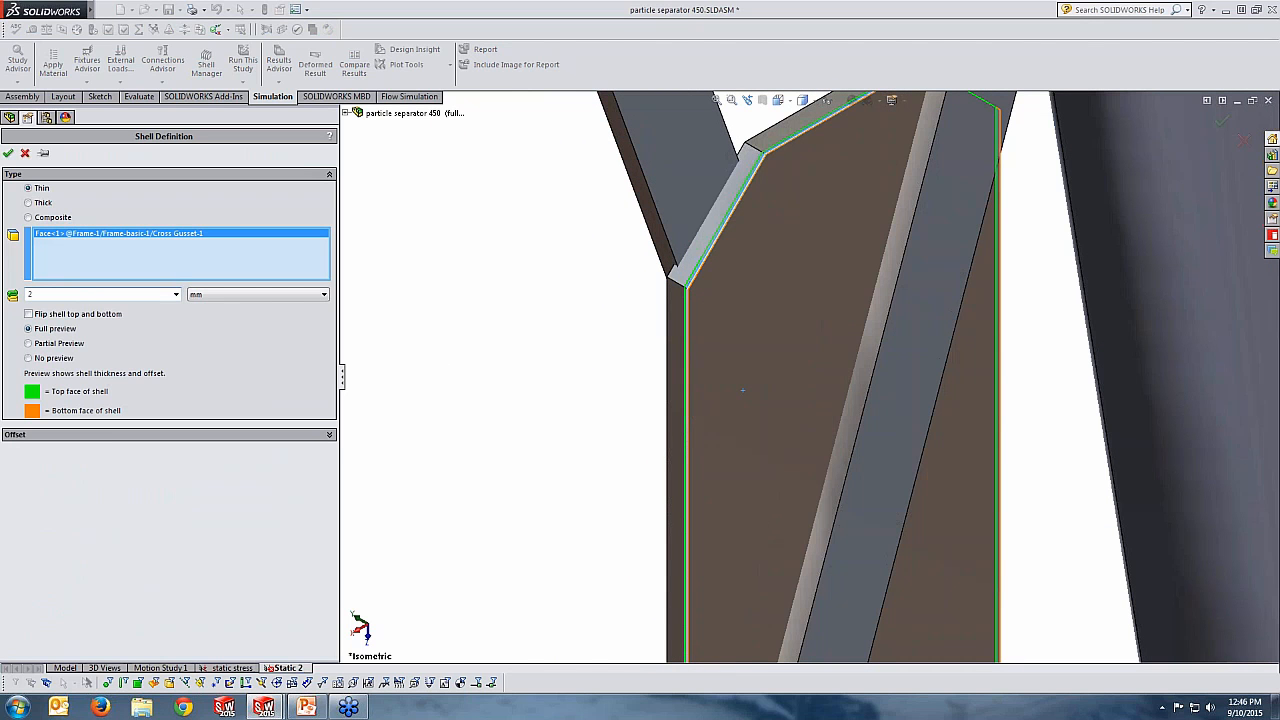
{"action": "key", "text": "Return"}
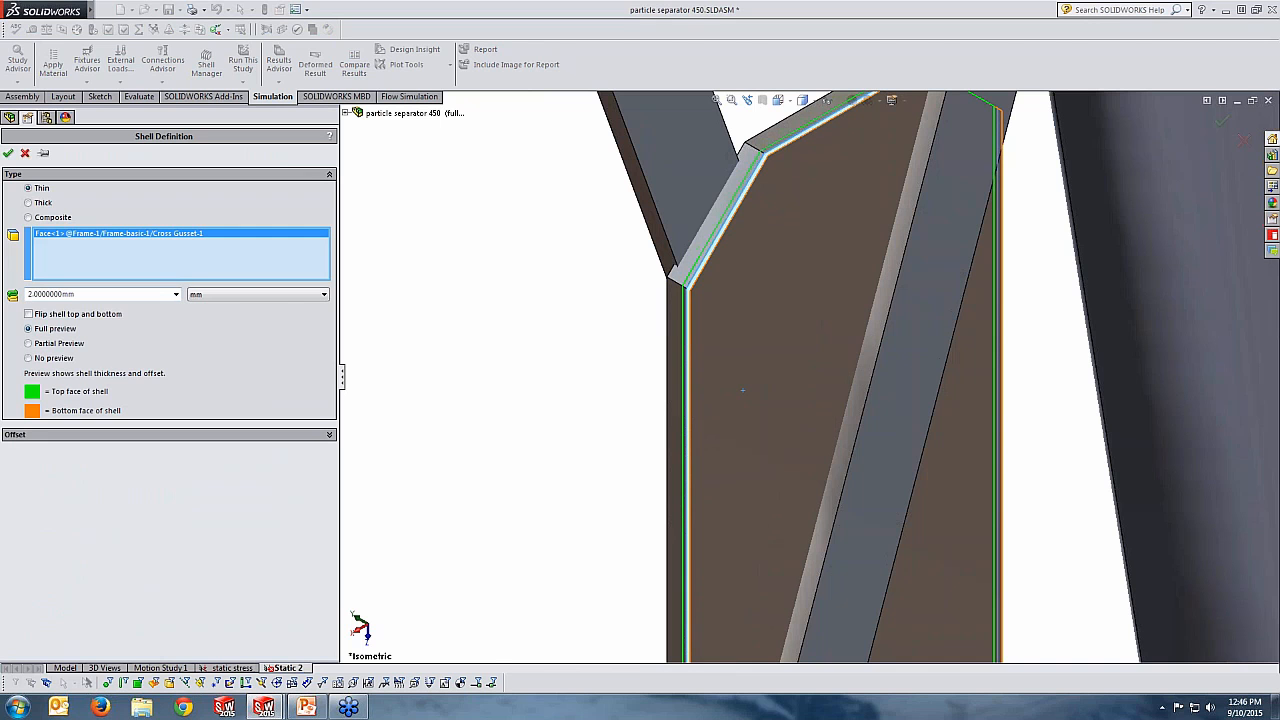
Set the Cross Gusset-1 shell thickness to 5 mm and limit the display to a partial preview
{"action": "left_click_drag", "start_coordinate": [79, 296], "coordinate": [2, 302]}
{"action": "type", "text": "5"}
{"action": "left_click", "coordinate": [29, 343]}
Compare the shell offsets, choose the bottom surface offset of -0.5 for Cross Gusset-1, and accept the shell definition
{"action": "left_click", "coordinate": [21, 433]}
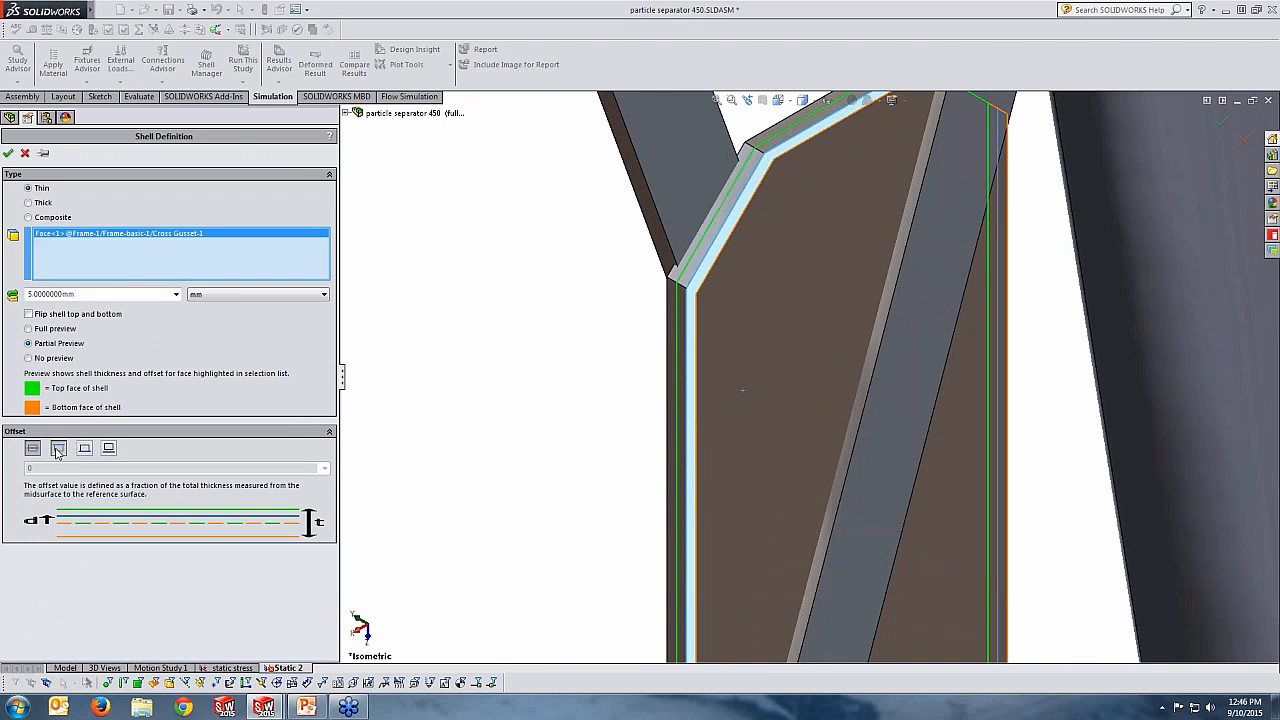
{"action": "left_click", "coordinate": [58, 449]}
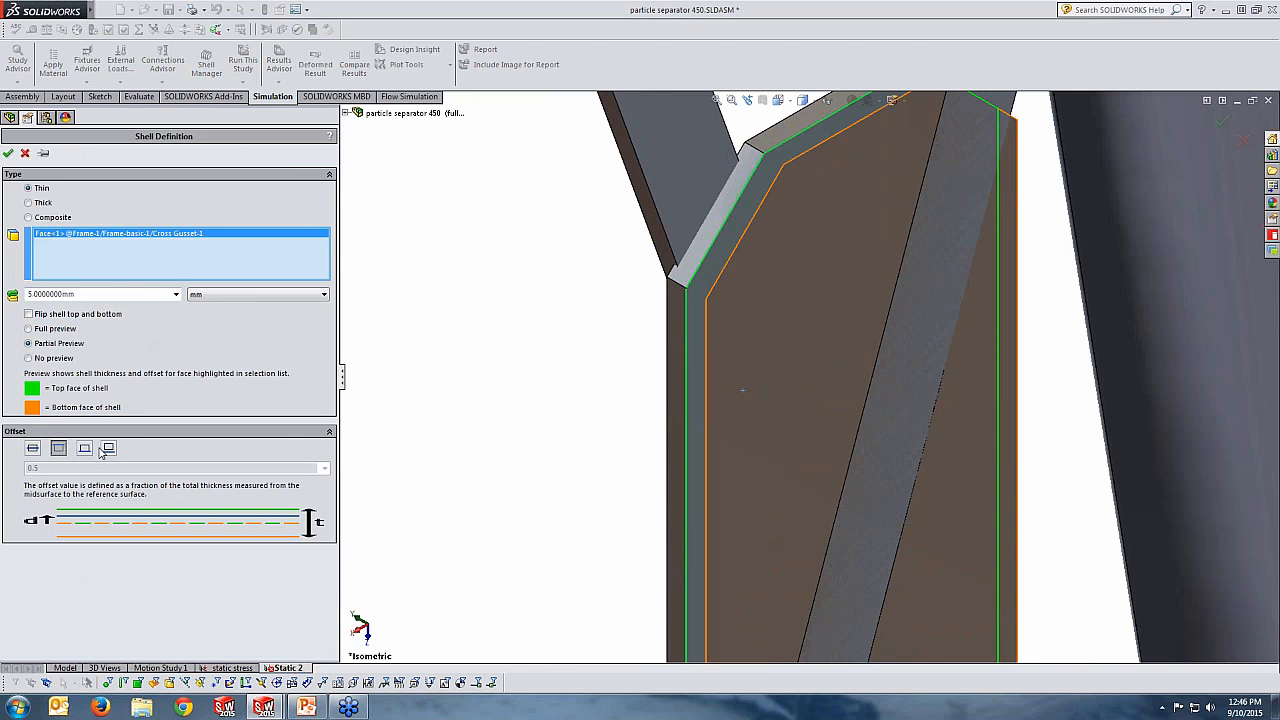
{"action": "left_click", "coordinate": [85, 449]}
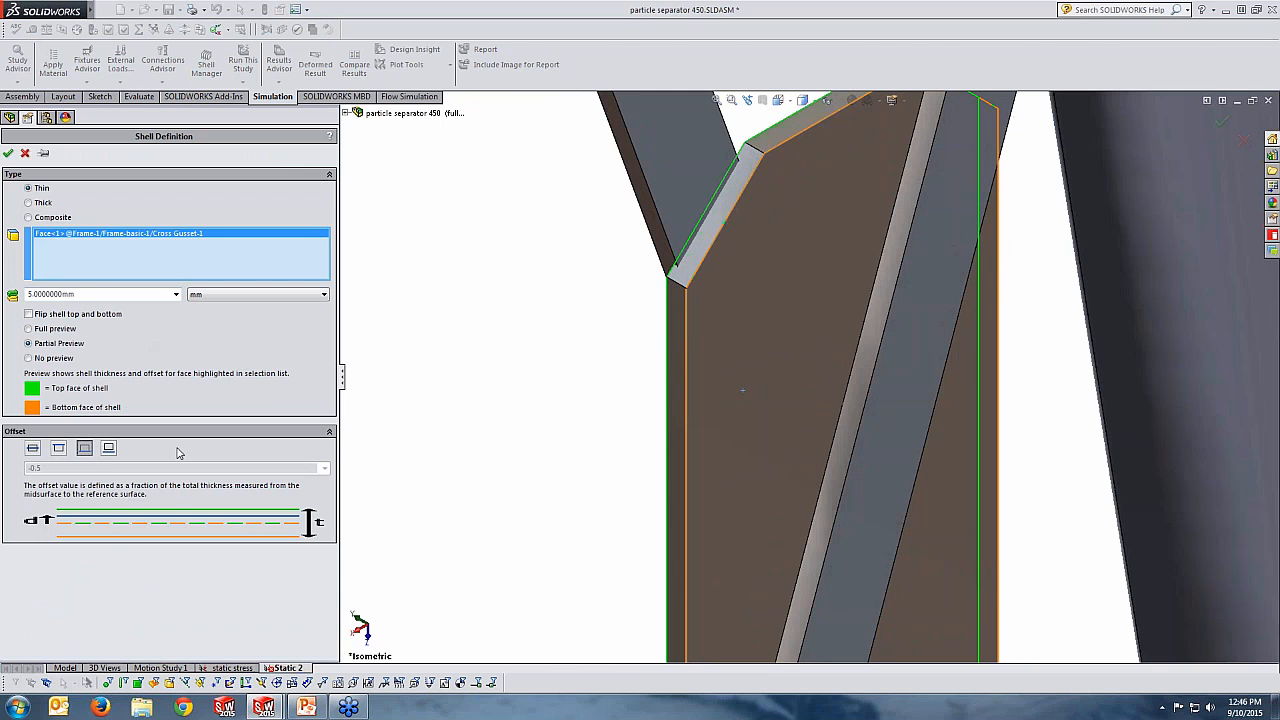
{"action": "middle_click_drag", "start_coordinate": [531, 408], "coordinate": [572, 382]}
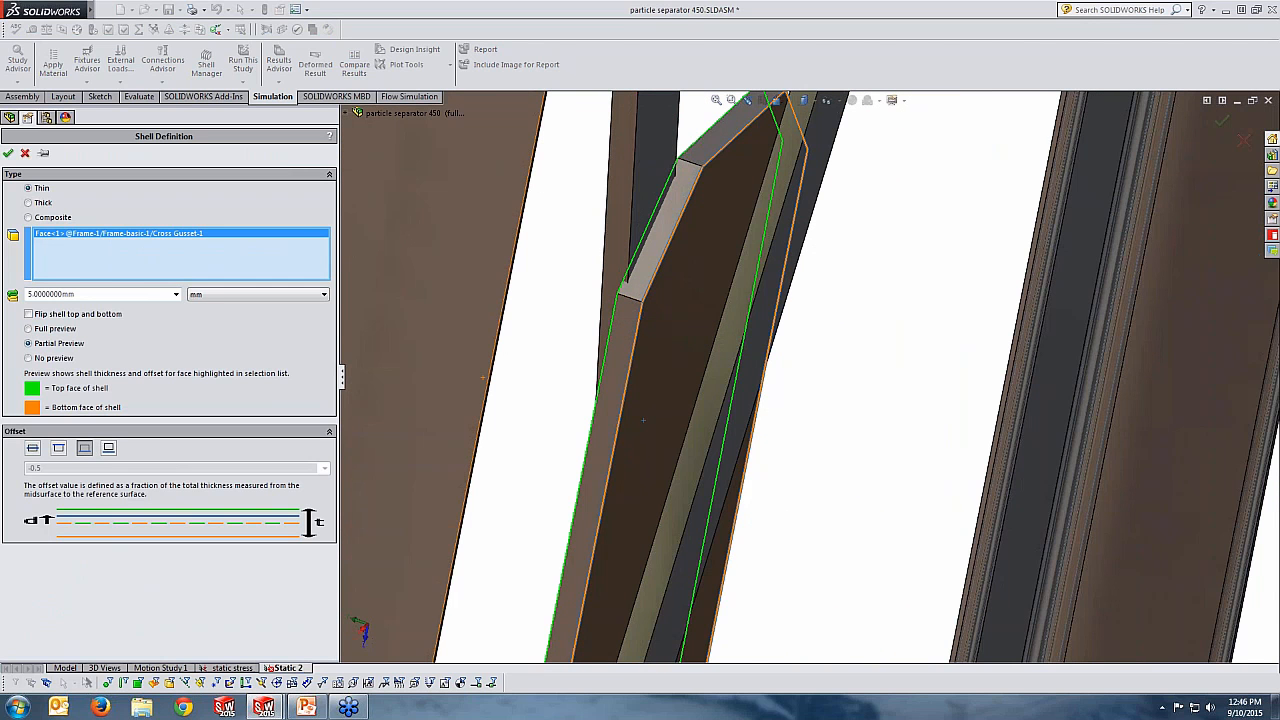
{"action": "left_click", "coordinate": [80, 294]}
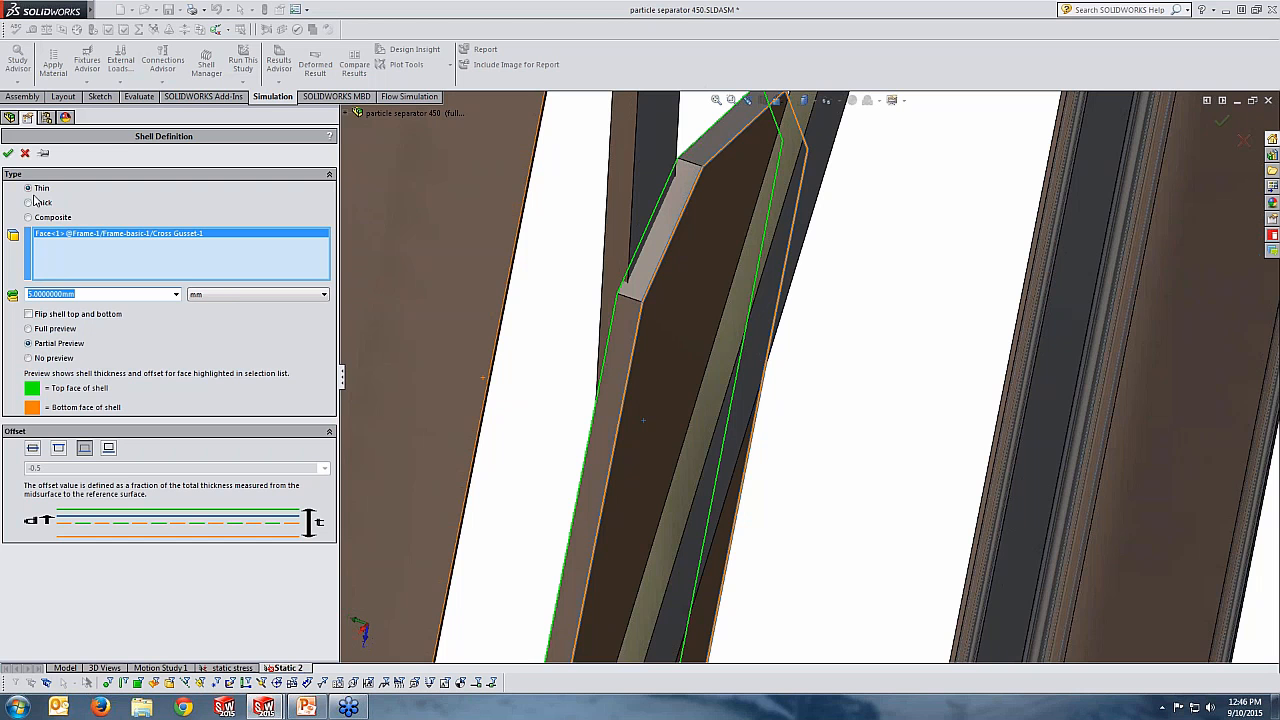
{"action": "left_click", "coordinate": [8, 154]}
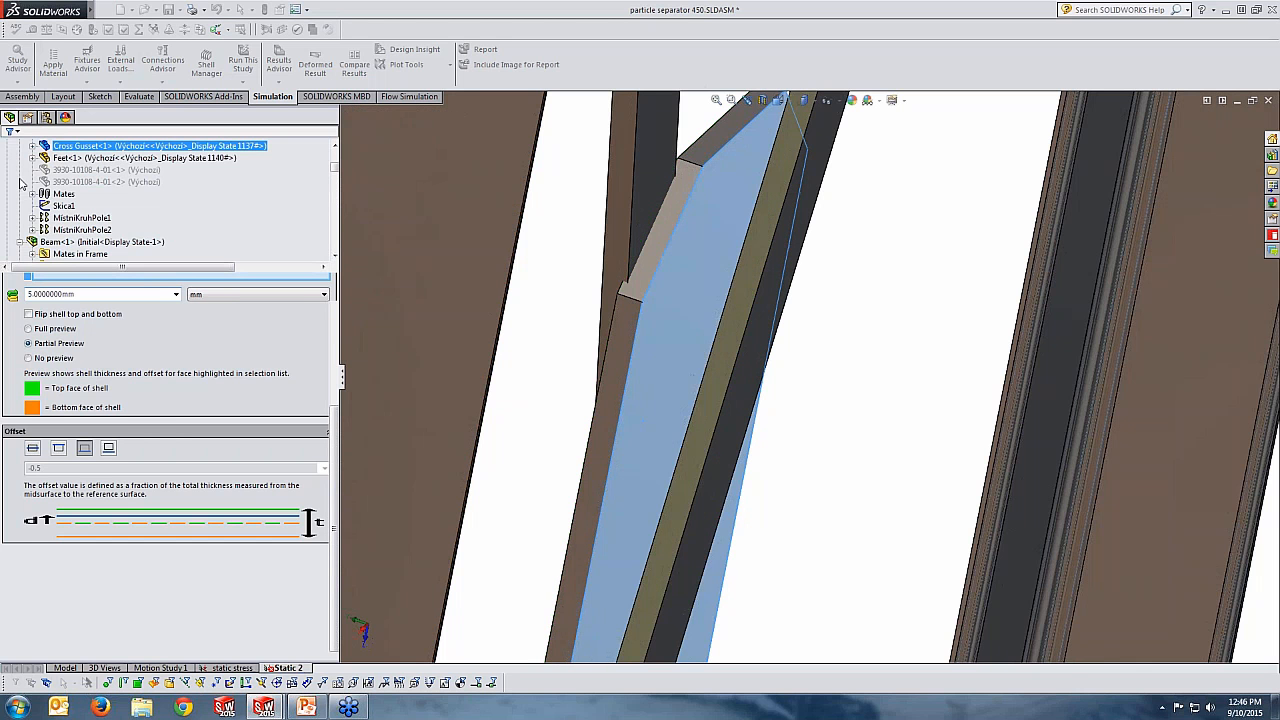
Return to the static stress study and examine the shell treatment of the three cross gussets
{"action": "left_click", "coordinate": [45, 513]}
{"action": "left_click", "coordinate": [45, 501]}
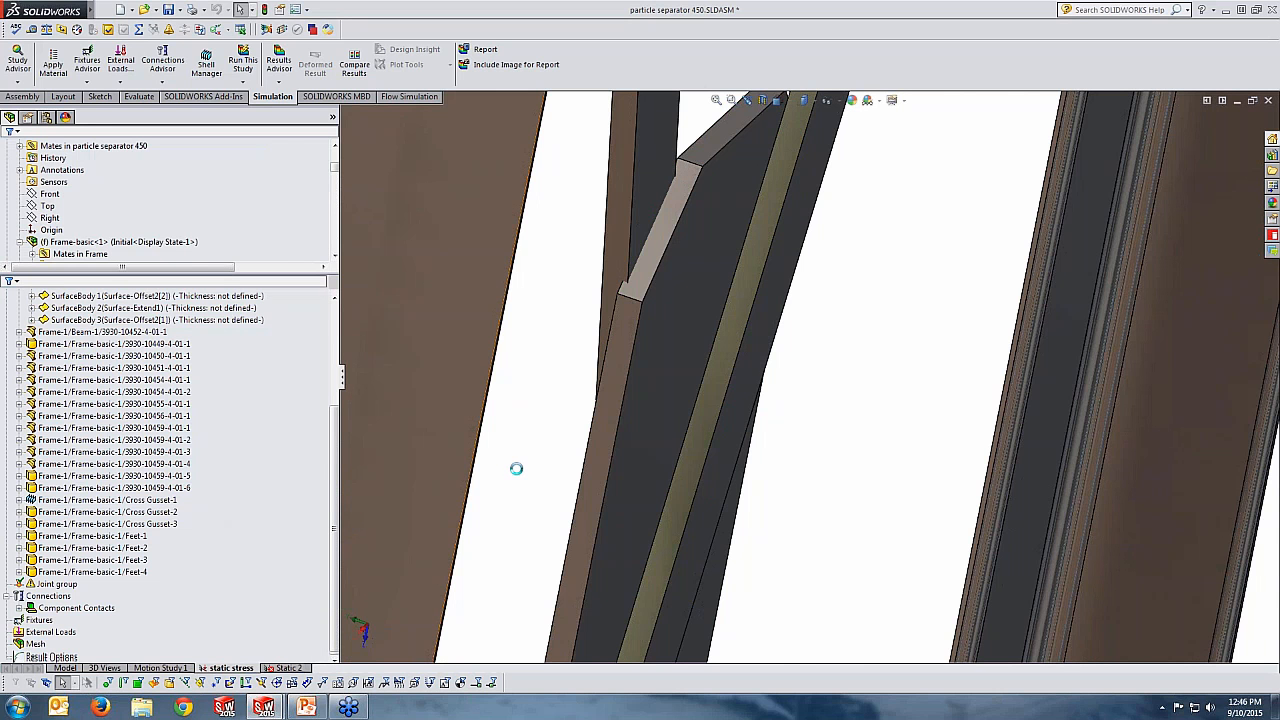
{"action": "scroll", "coordinate": [520, 476], "scroll_direction": "up", "scroll_amount": 10}
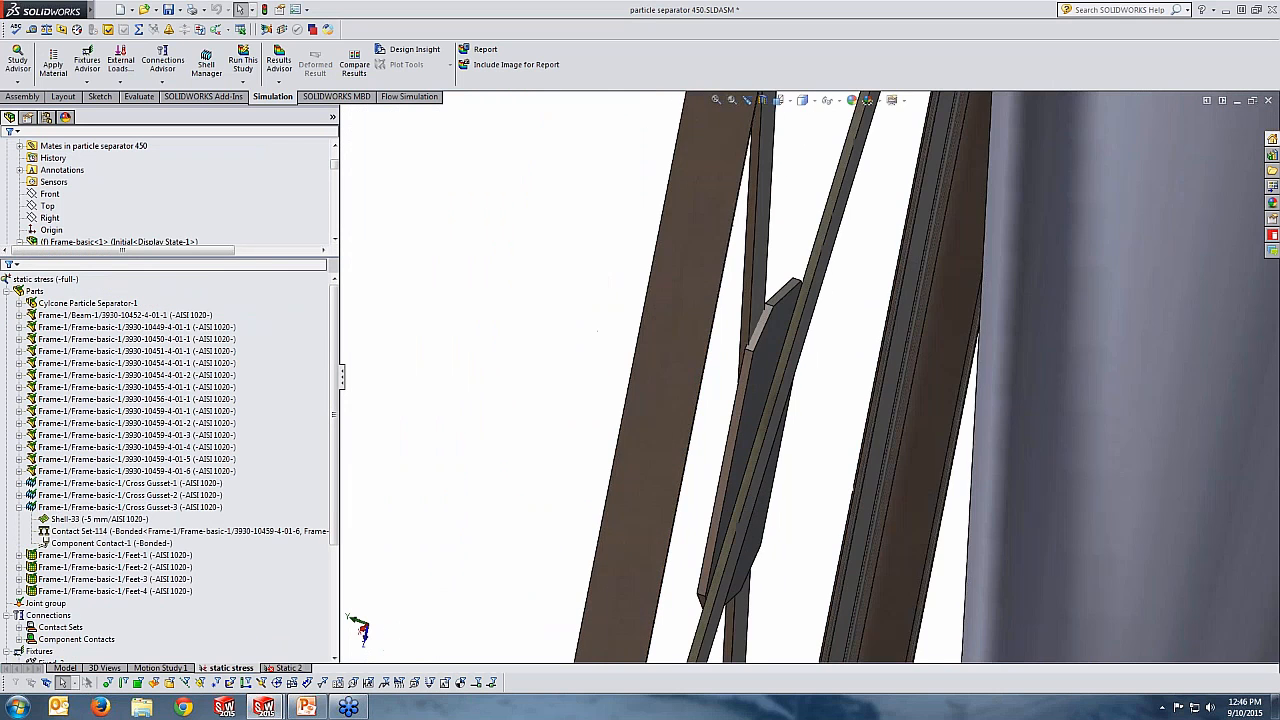
{"action": "middle_click_drag", "start_coordinate": [640, 487], "coordinate": [724, 440]}
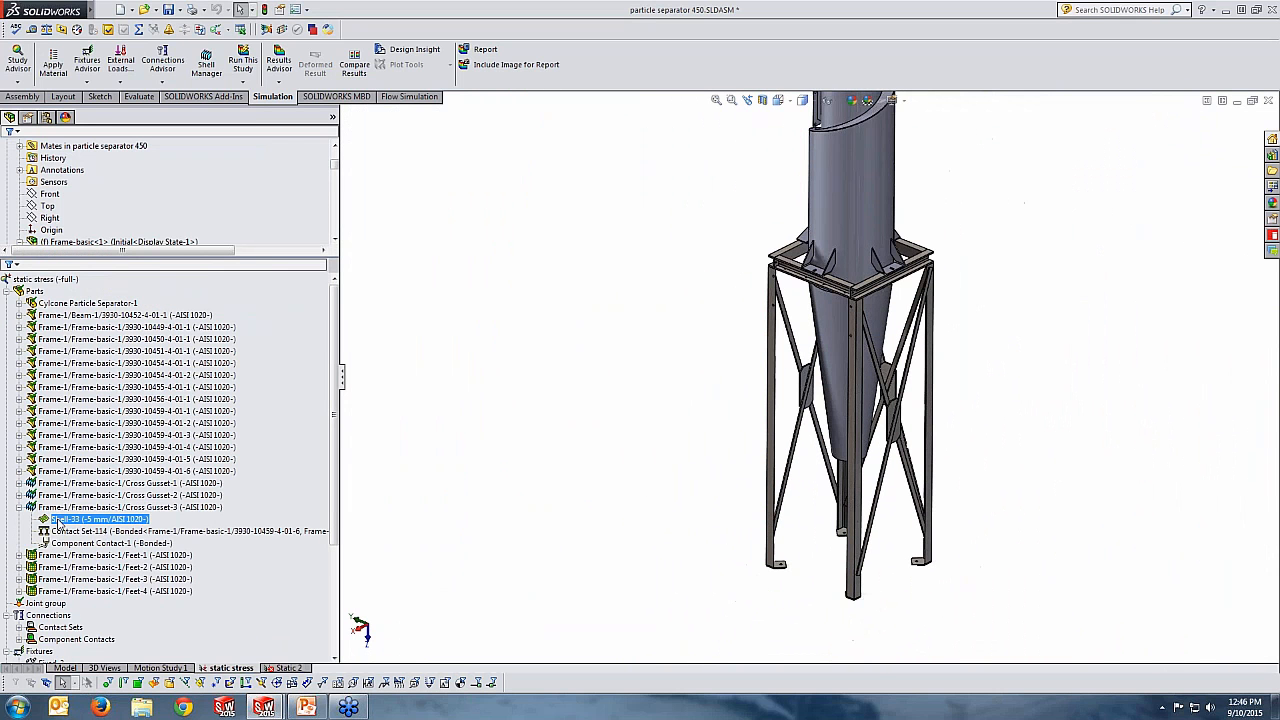
{"action": "left_click", "coordinate": [26, 508]}
{"action": "left_click", "coordinate": [20, 508]}
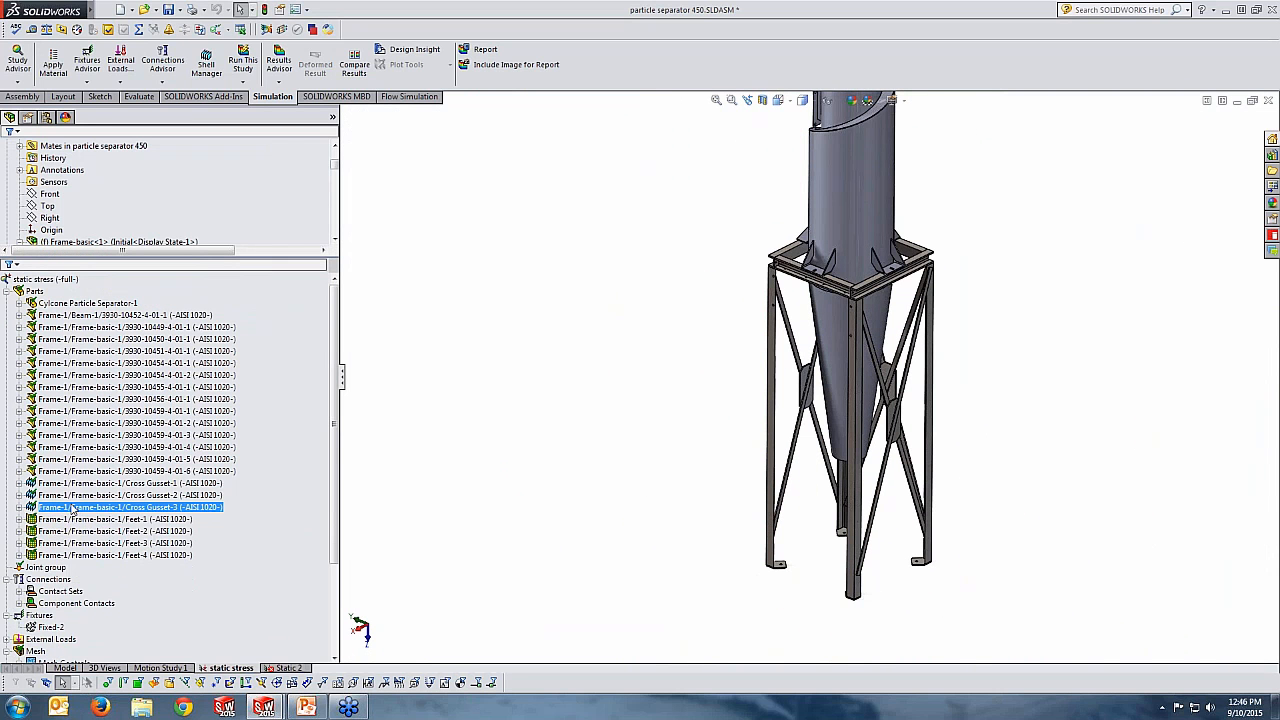
{"action": "left_click", "coordinate": [75, 496]}
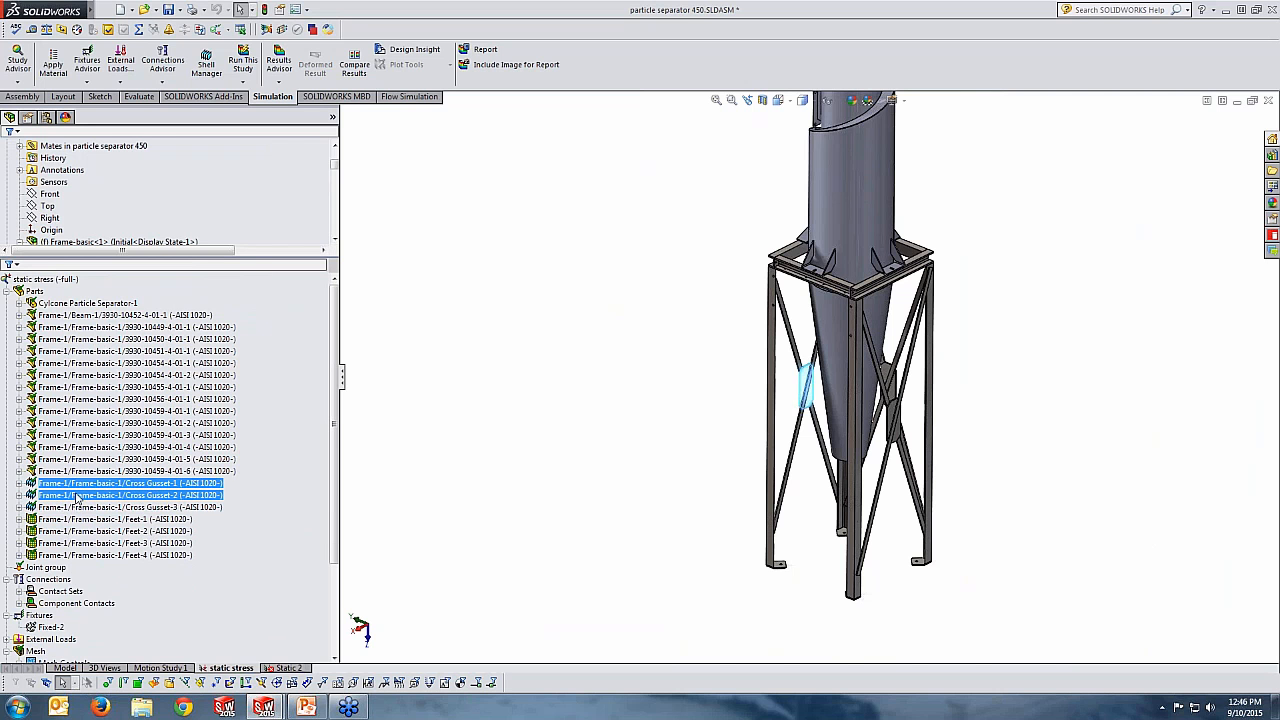
{"action": "left_click", "coordinate": [79, 507], "text": "ctrl"}
{"action": "left_click", "coordinate": [77, 510]}
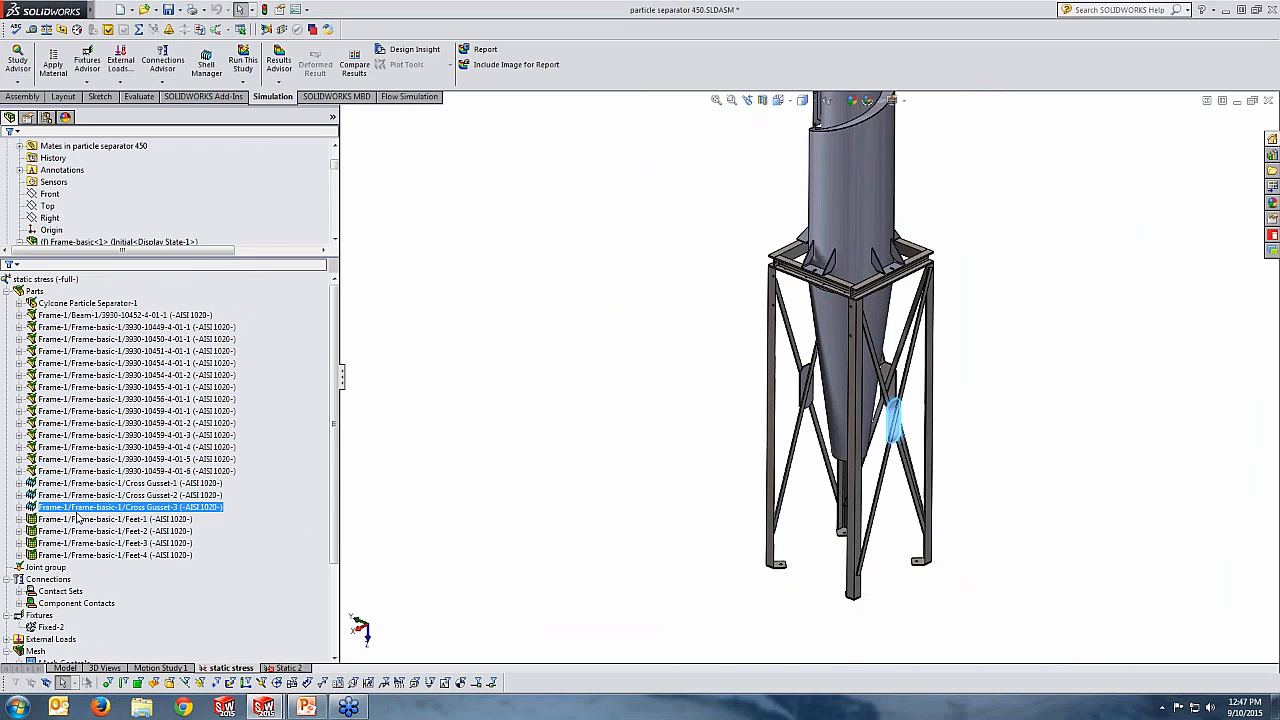
{"action": "left_click", "coordinate": [85, 316]}
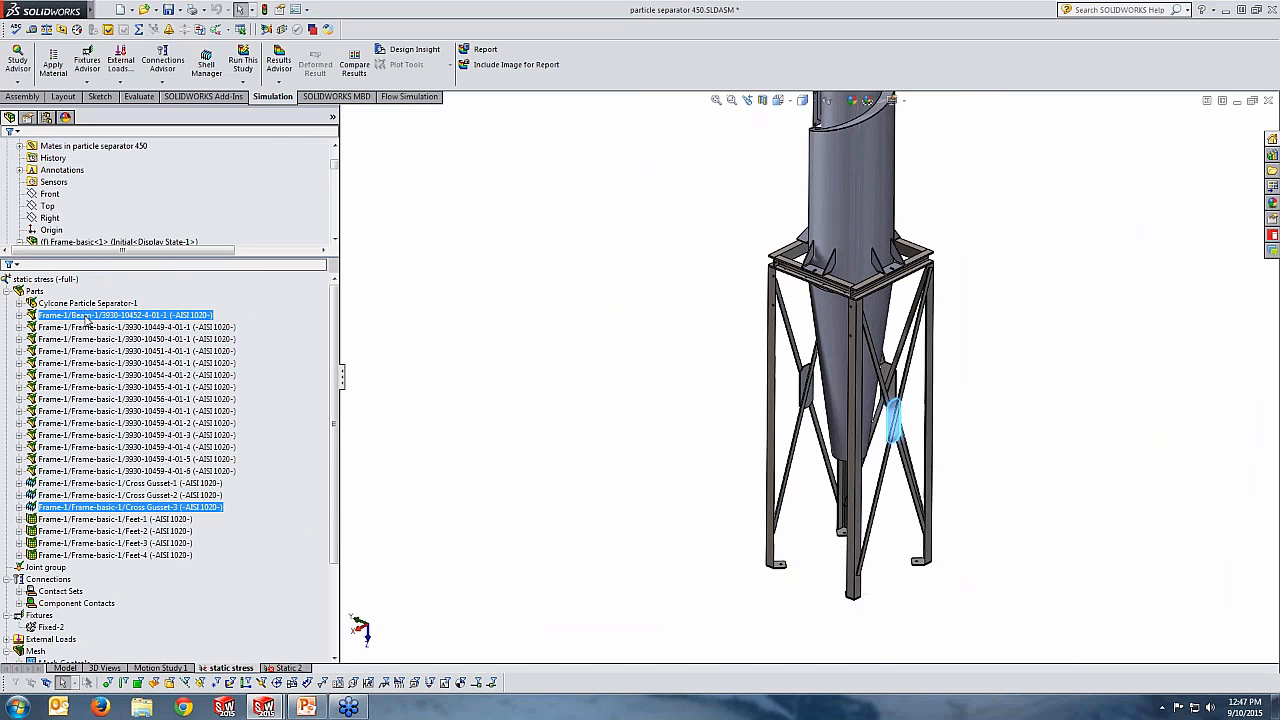
{"action": "left_click", "coordinate": [78, 388], "text": "ctrl"}
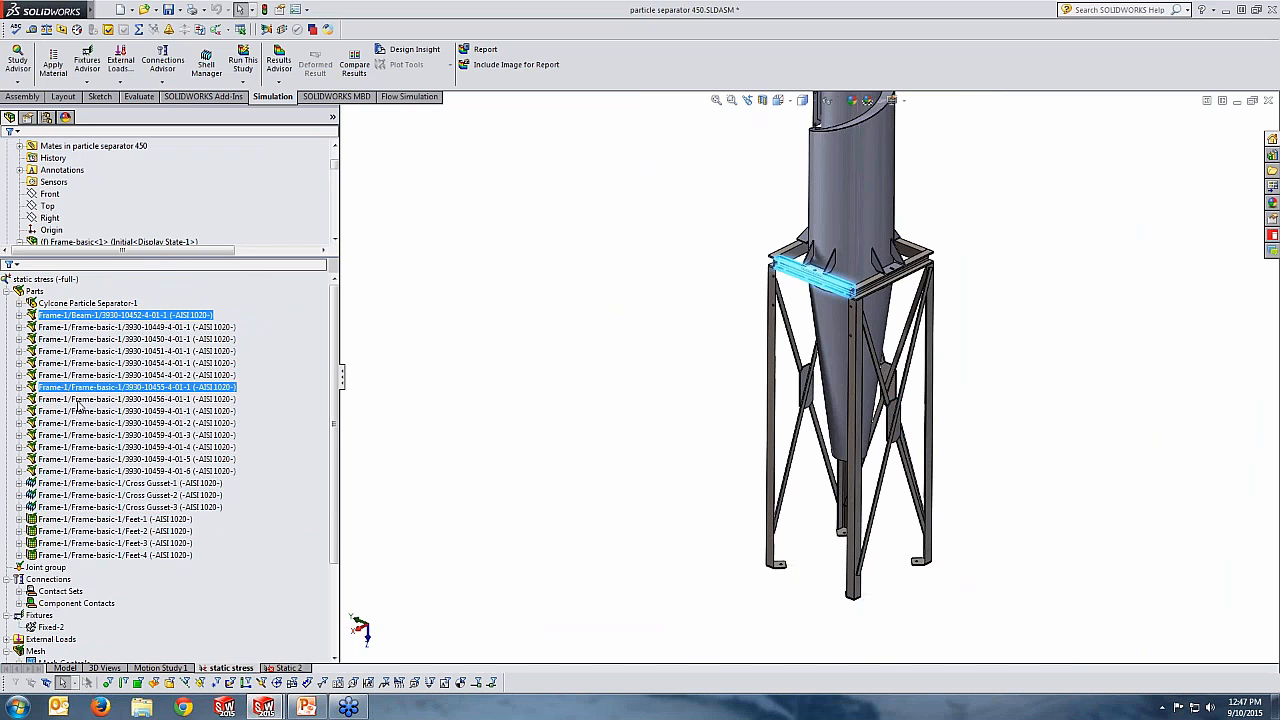
{"action": "left_click", "coordinate": [79, 472], "text": "shift"}
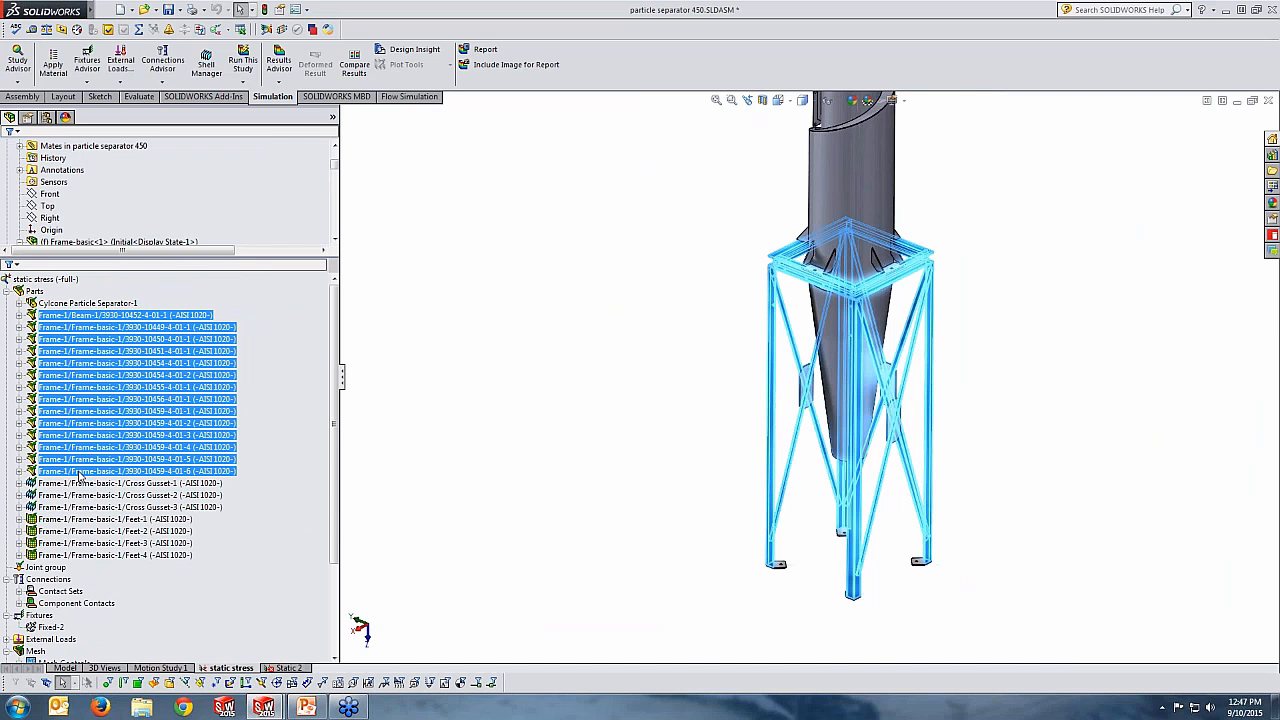
Highlight the solid bodies Feet-1 to Feet-4 and inspect a foot plate up close before returning to the full assembly
{"action": "left_click", "coordinate": [80, 519]}
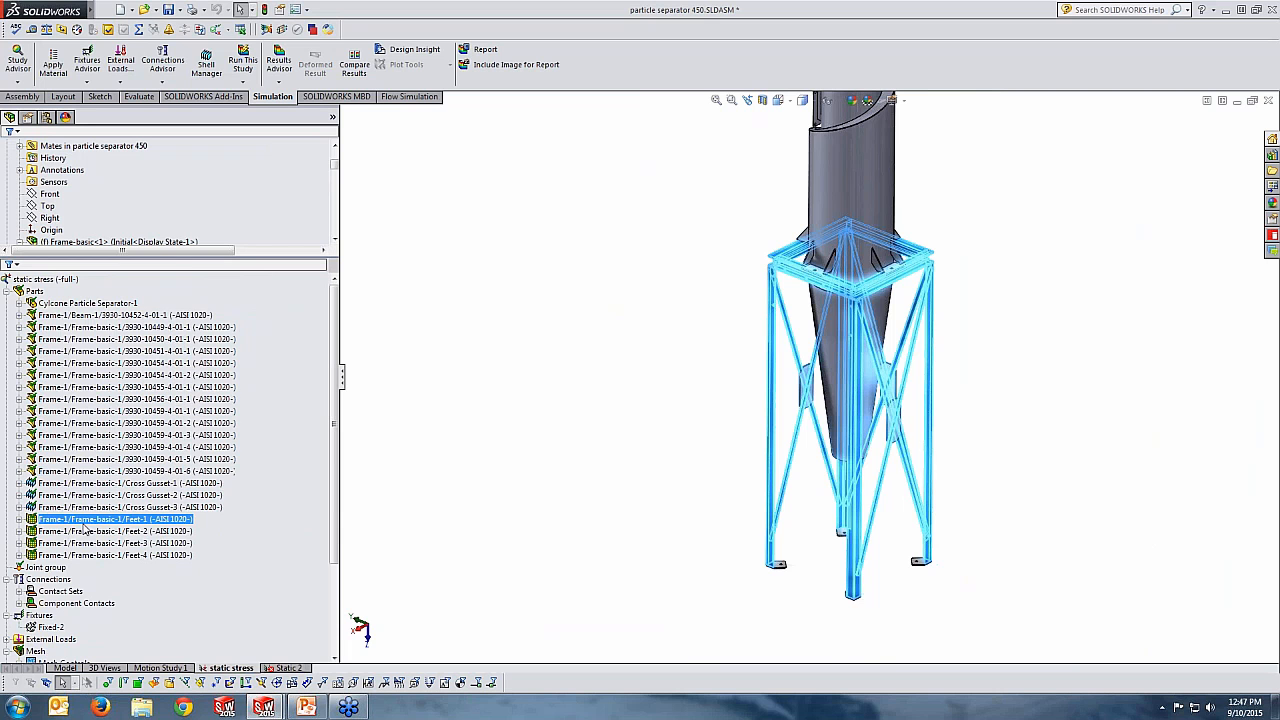
{"action": "left_click", "coordinate": [84, 531], "text": "ctrl"}
{"action": "left_click", "coordinate": [86, 543], "text": "ctrl"}
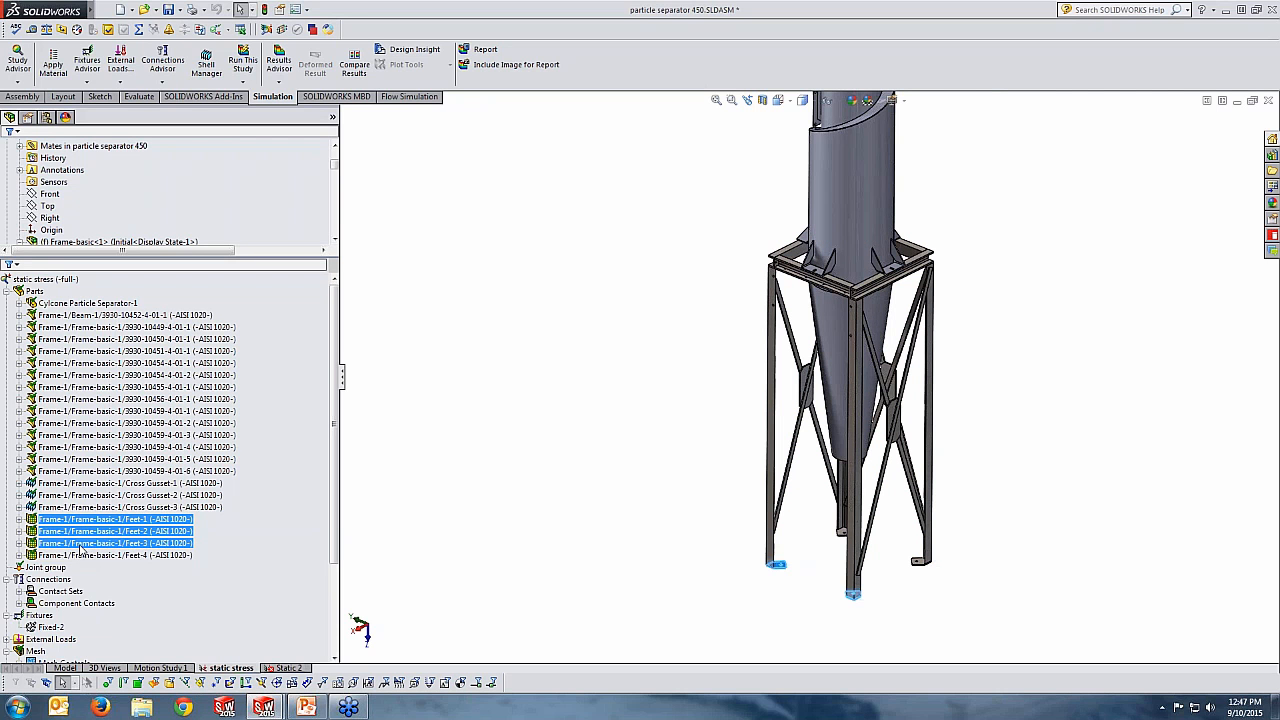
{"action": "left_click", "coordinate": [86, 555], "text": "ctrl"}
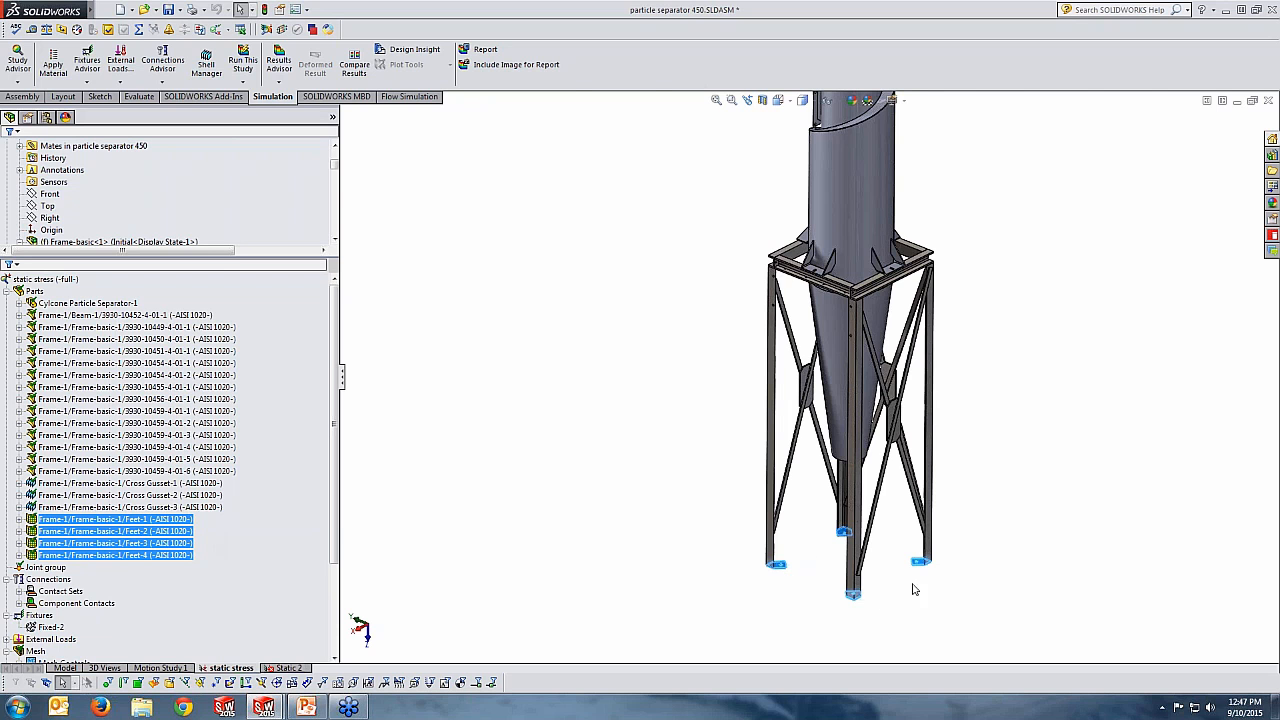
{"action": "scroll", "coordinate": [915, 575], "scroll_direction": "down", "scroll_amount": 3}
{"action": "scroll", "coordinate": [889, 531], "scroll_direction": "down", "scroll_amount": 5}
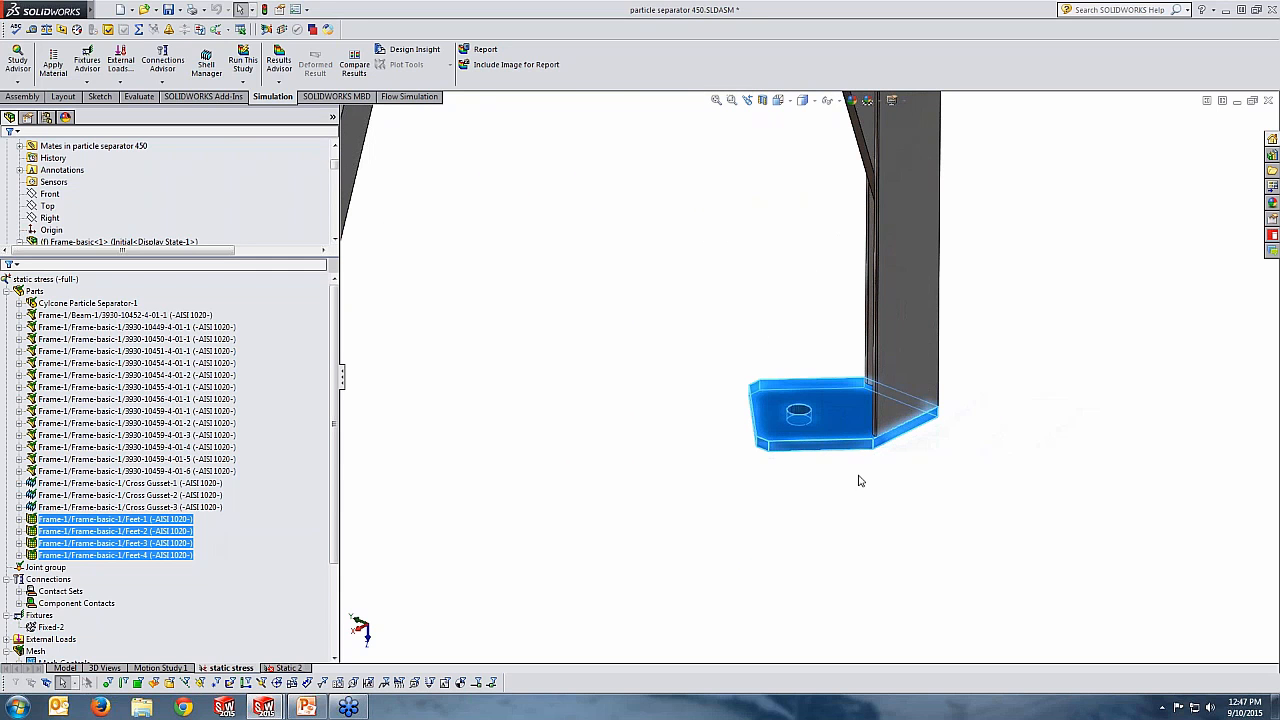
{"action": "scroll", "coordinate": [654, 514], "scroll_direction": "up", "scroll_amount": 5}
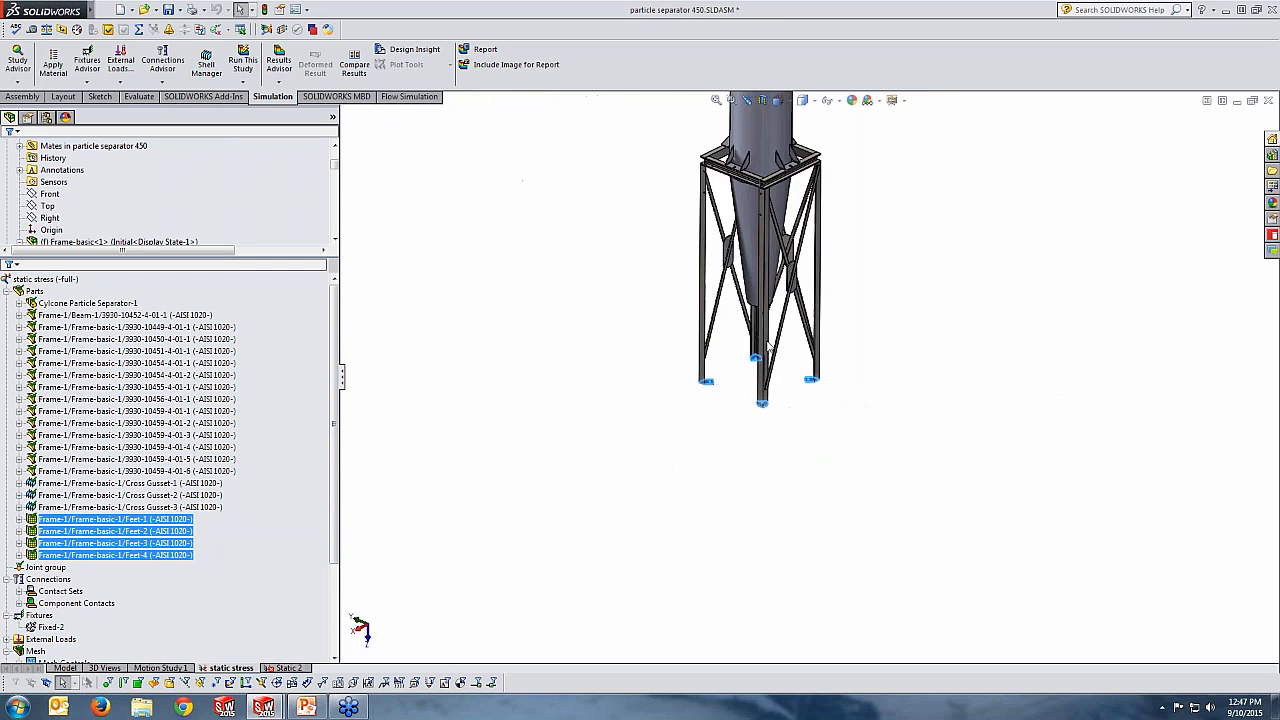
{"action": "key", "text": "f"}
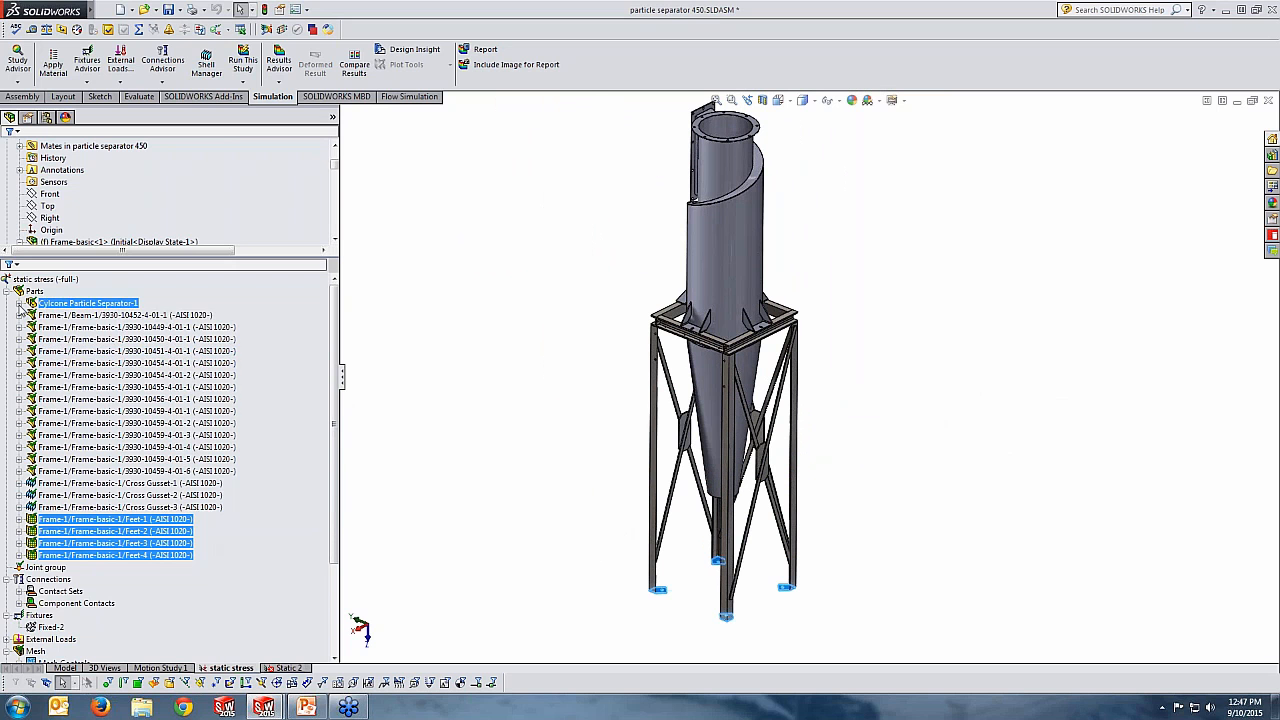
Examine the Cyclone Particle Separator-1 bodies, highlighting the four solid mounting brackets and the shell bodies from SolidBody 10 to SolidBody 16
{"action": "left_click", "coordinate": [18, 303]}
{"action": "left_click", "coordinate": [100, 315]}
{"action": "left_click", "coordinate": [93, 352], "text": "ctrl"}
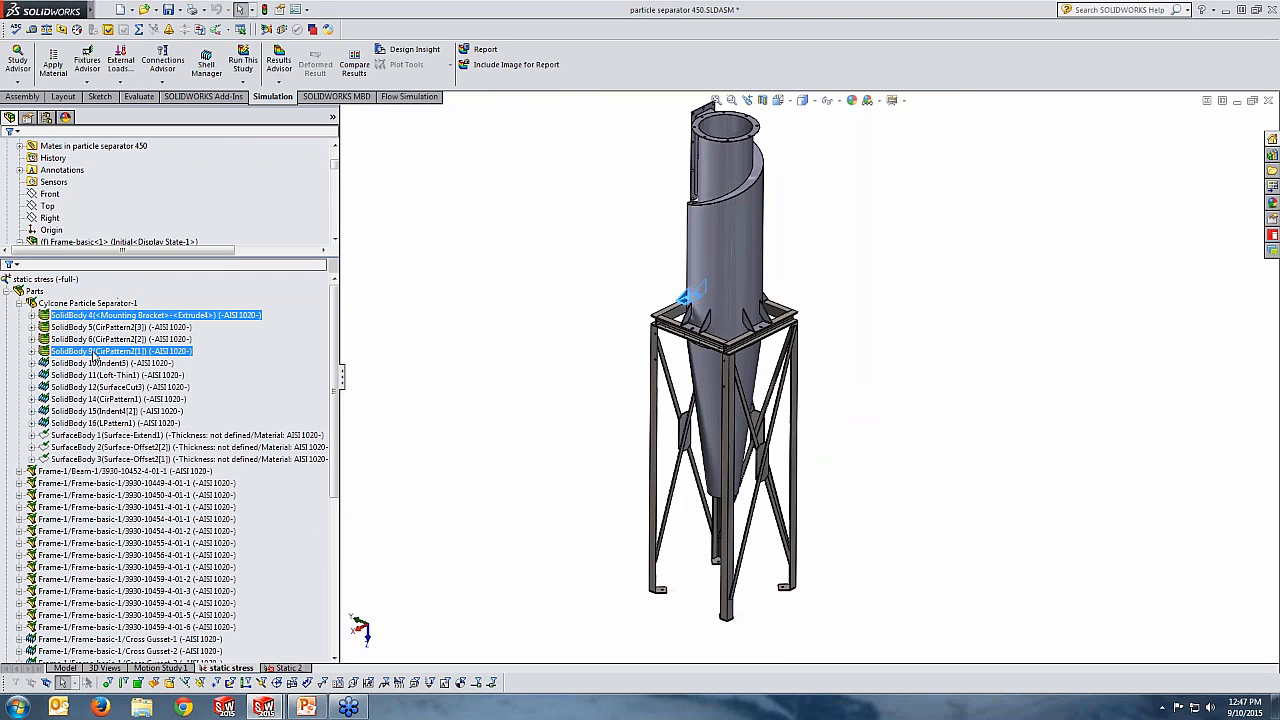
{"action": "left_click", "coordinate": [93, 352], "text": "shift"}
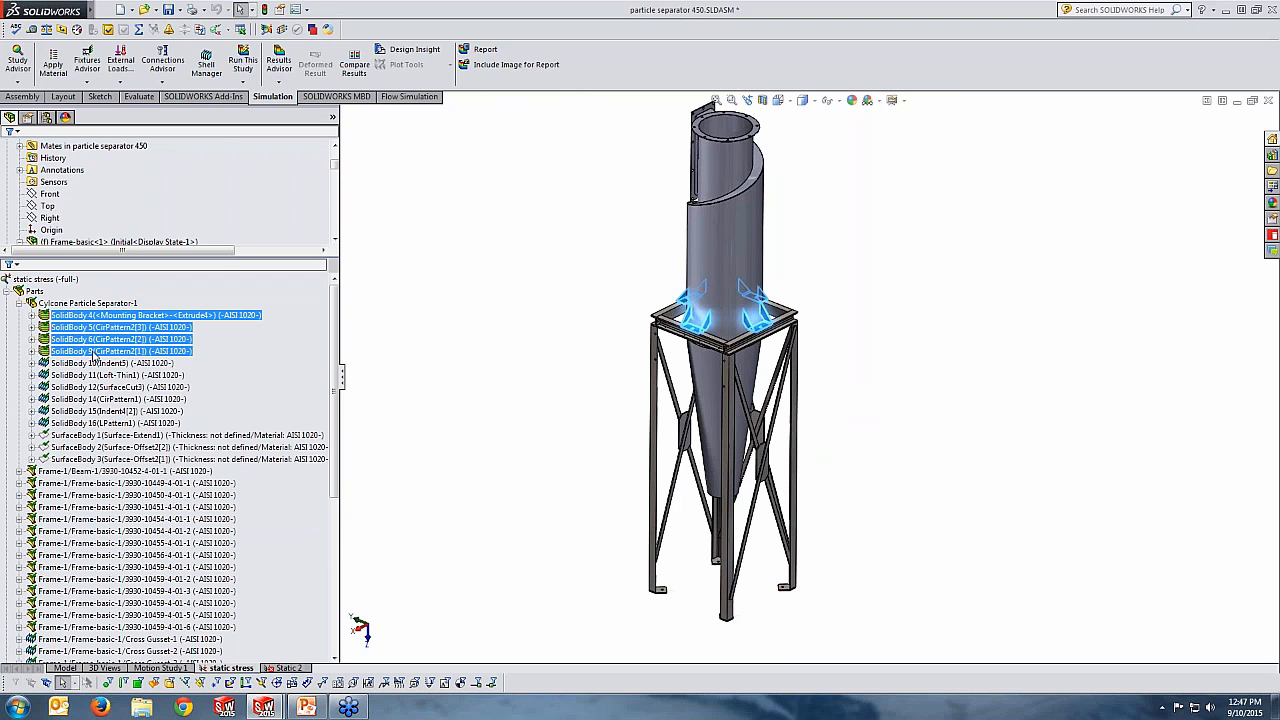
{"action": "left_click", "coordinate": [90, 363]}
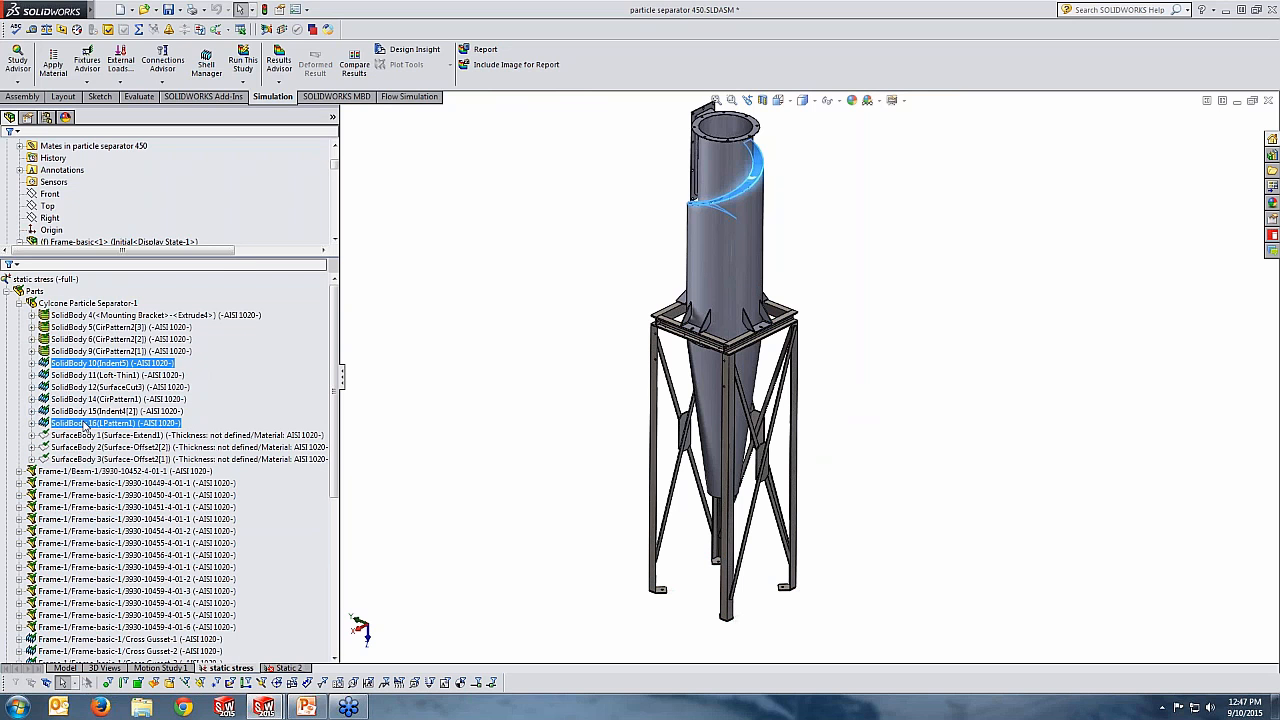
{"action": "left_click", "coordinate": [85, 423], "text": "shift"}
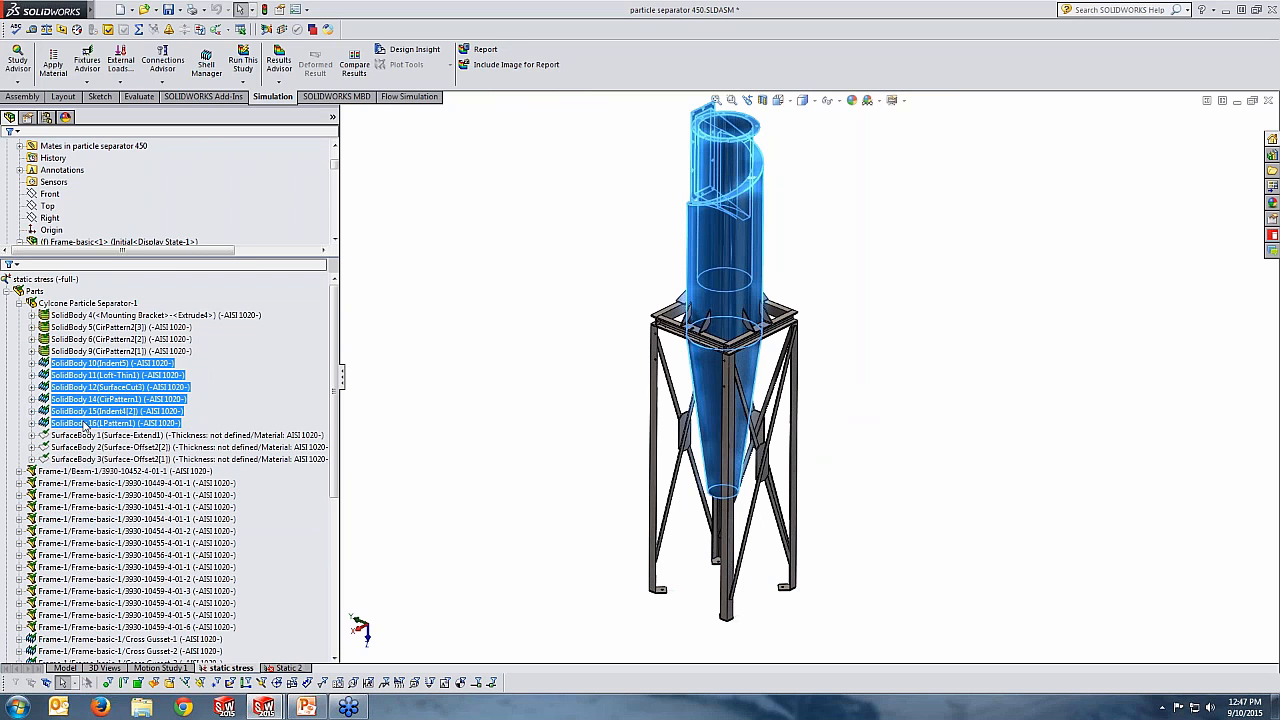
{"action": "left_click", "coordinate": [7, 291]}
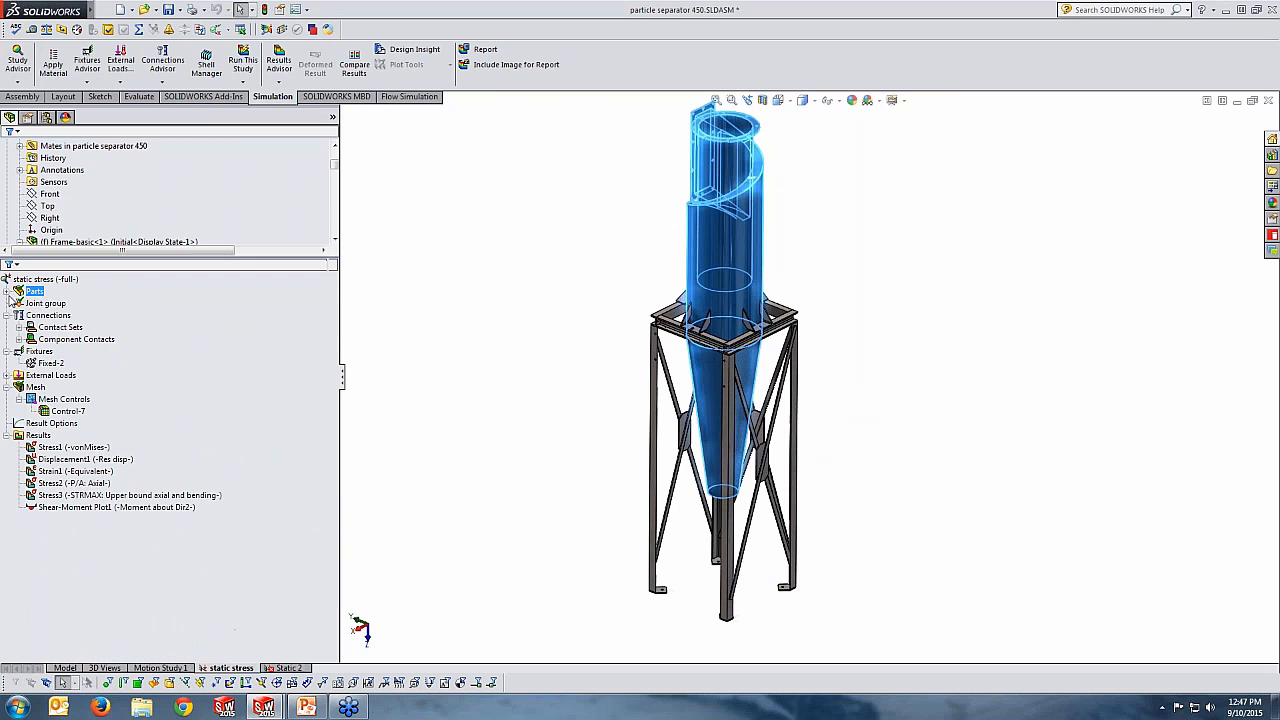
{"action": "left_click", "coordinate": [488, 327]}
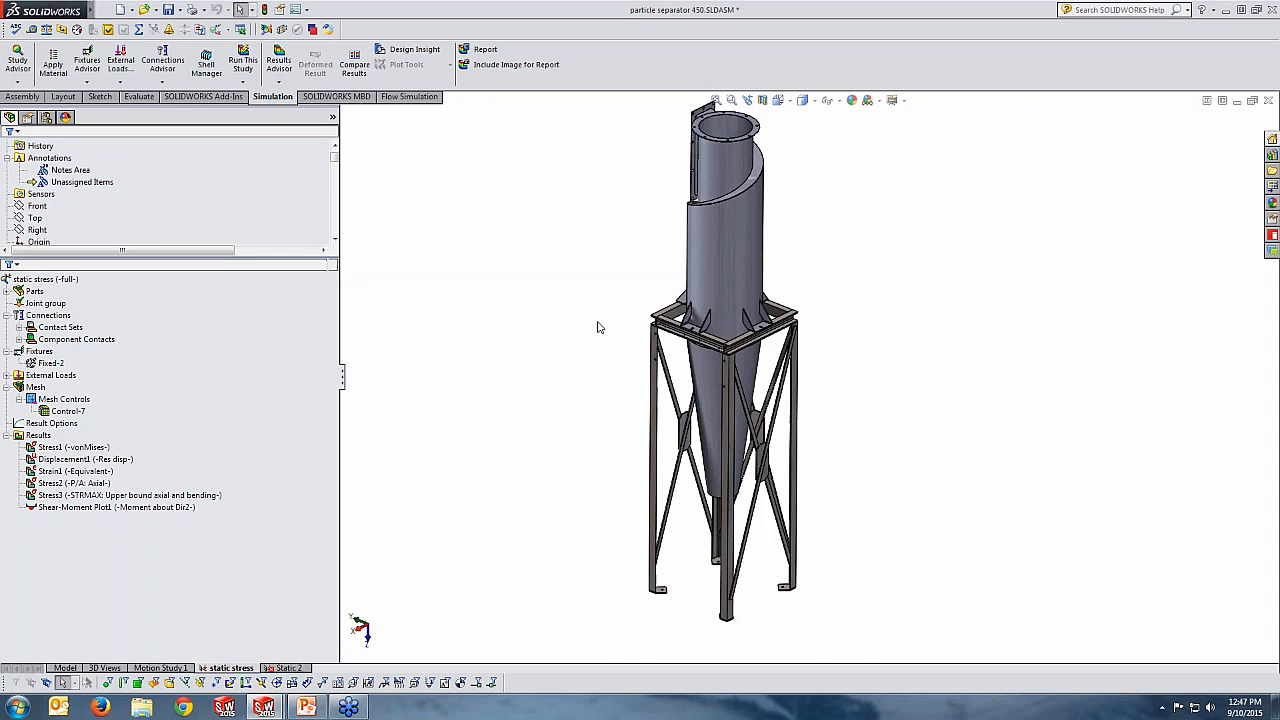
{"action": "scroll", "coordinate": [700, 360], "scroll_direction": "down", "scroll_amount": 3}
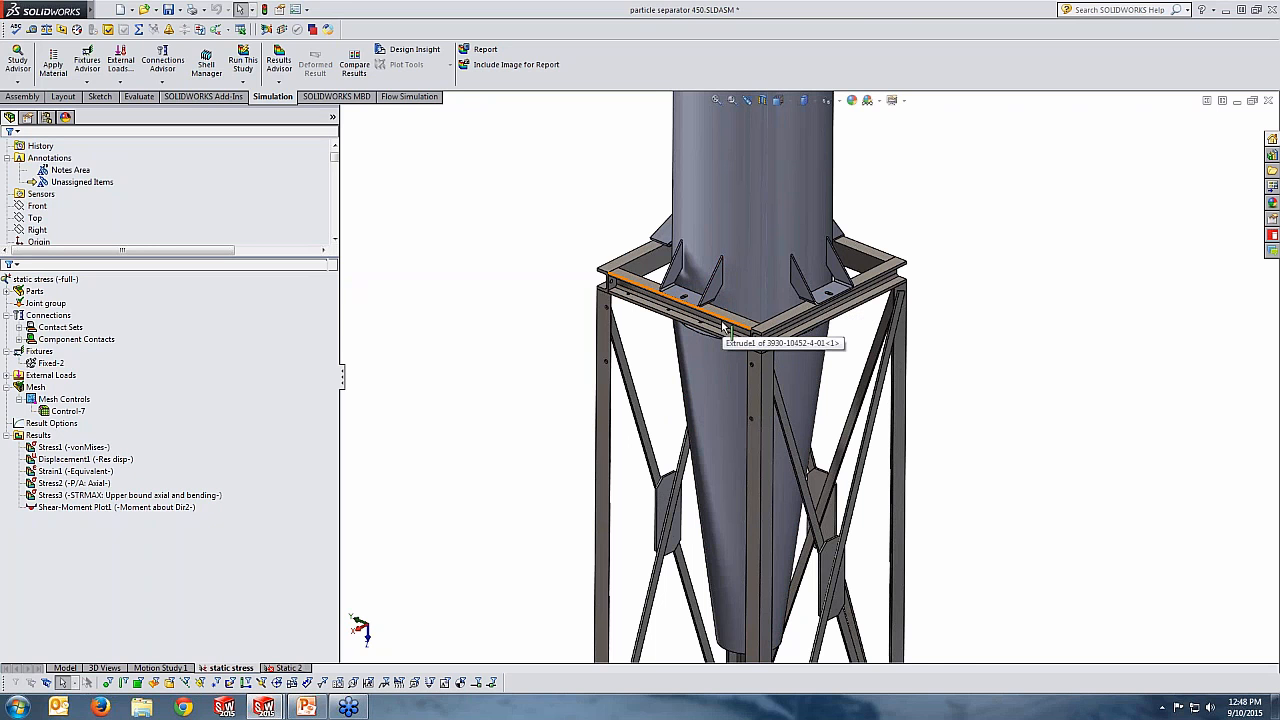
{"action": "scroll", "coordinate": [725, 320], "scroll_direction": "down", "scroll_amount": 6}
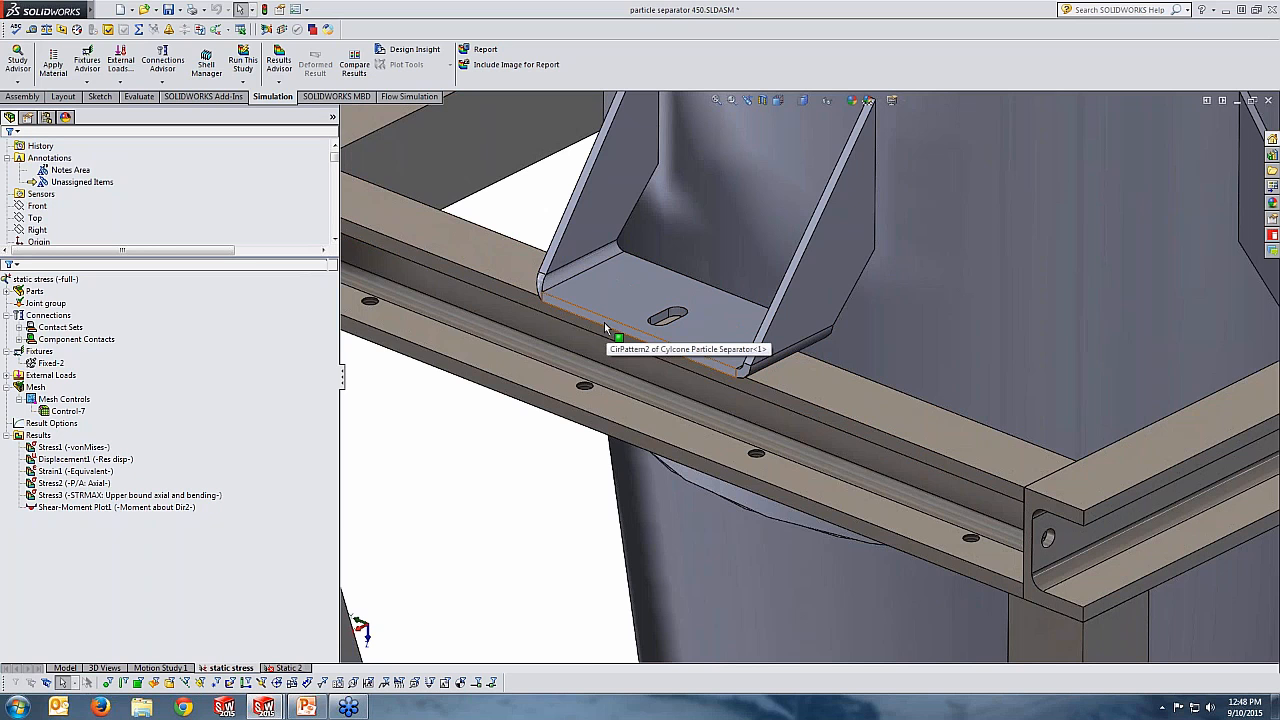
{"action": "scroll", "coordinate": [620, 488], "scroll_direction": "up", "scroll_amount": 8}
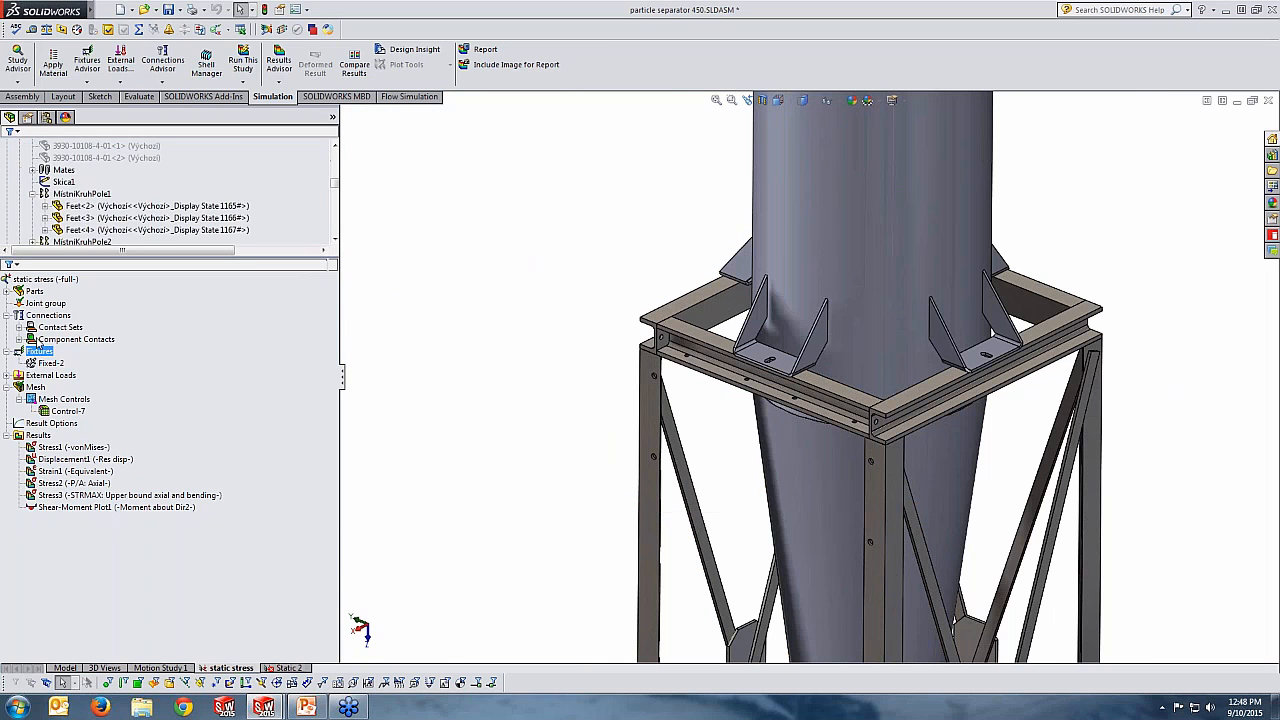
{"action": "left_click", "coordinate": [45, 316]}
{"action": "right_click", "coordinate": [41, 318]}
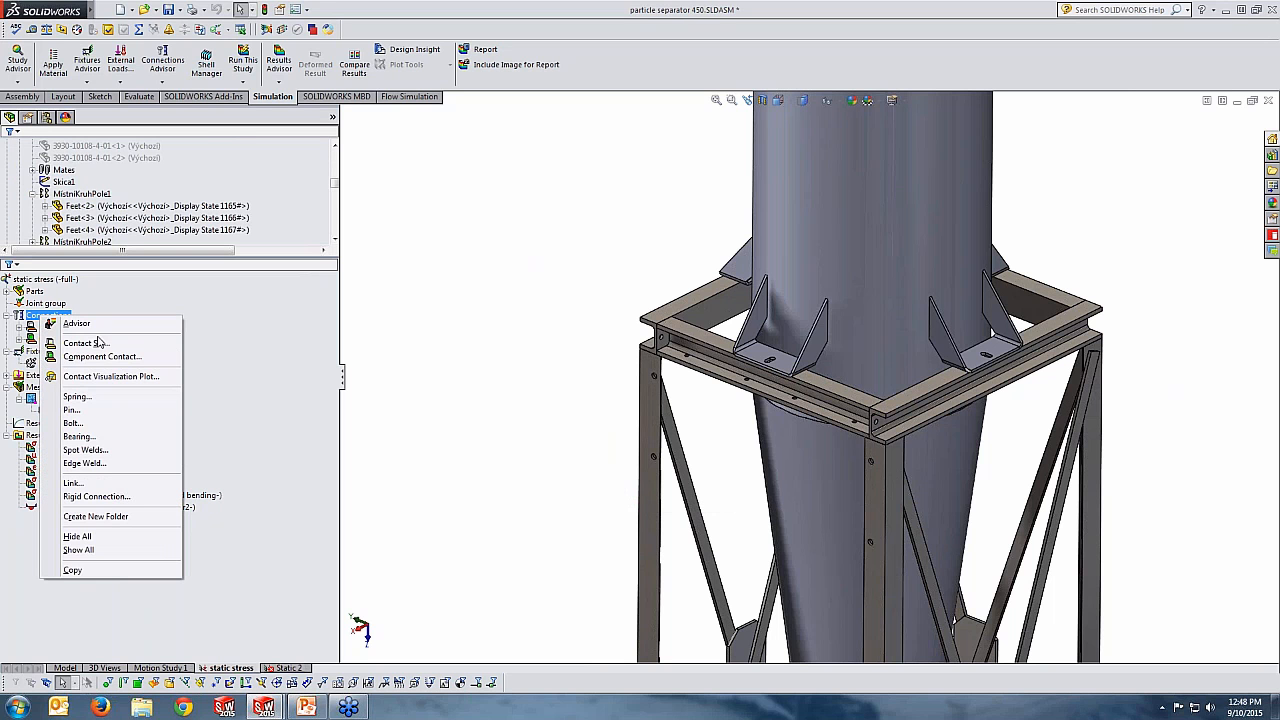
{"action": "left_click", "coordinate": [95, 346]}
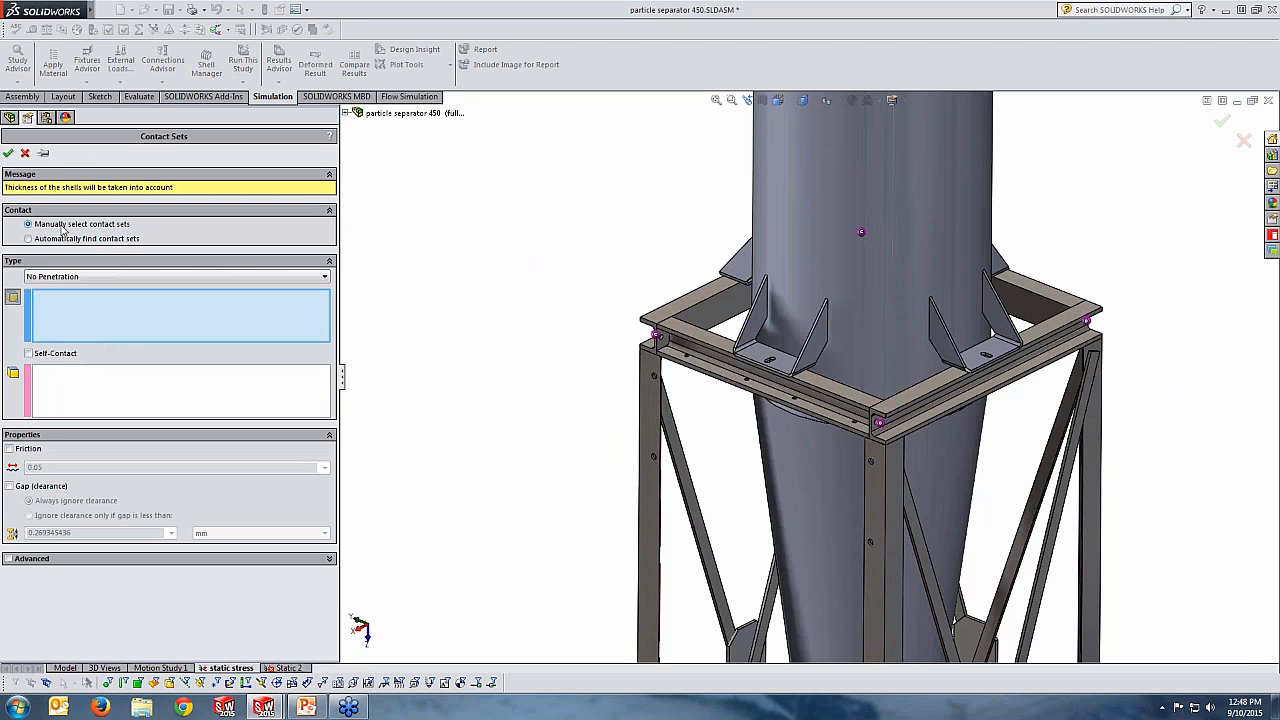
{"action": "left_click", "coordinate": [60, 276]}
{"action": "left_click", "coordinate": [60, 296]}
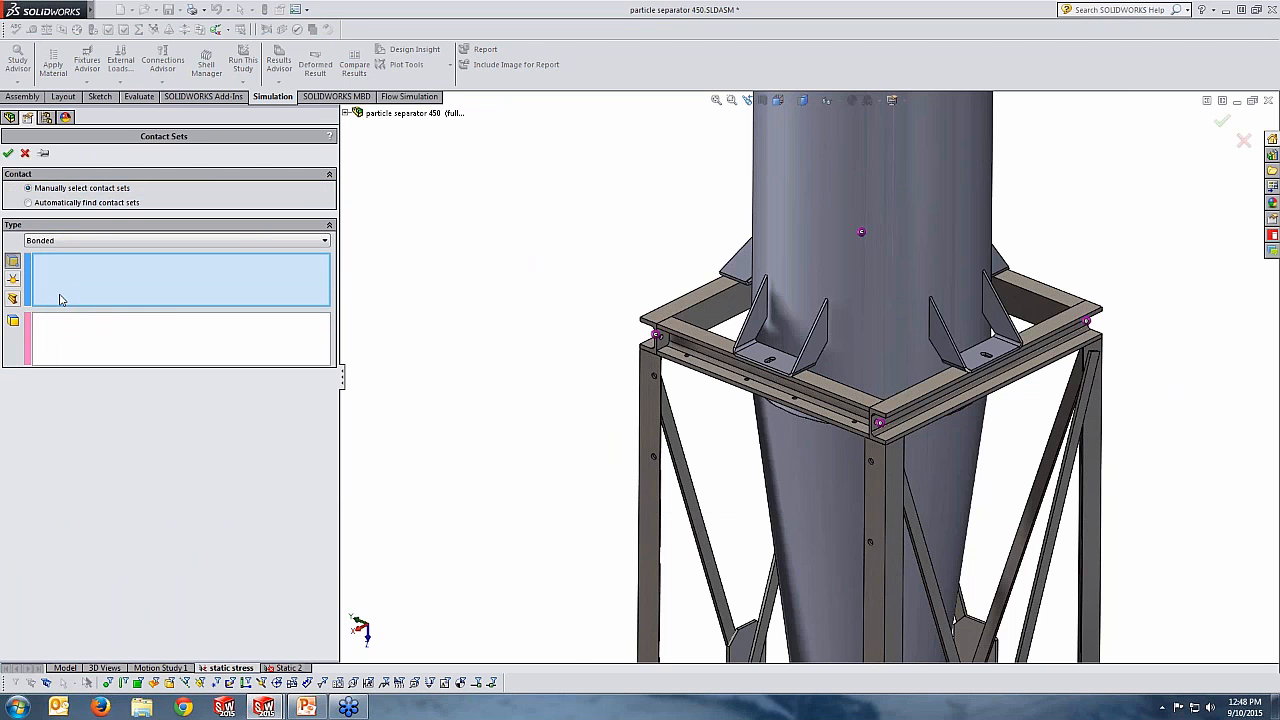
{"action": "scroll", "coordinate": [848, 382], "scroll_direction": "down", "scroll_amount": 3}
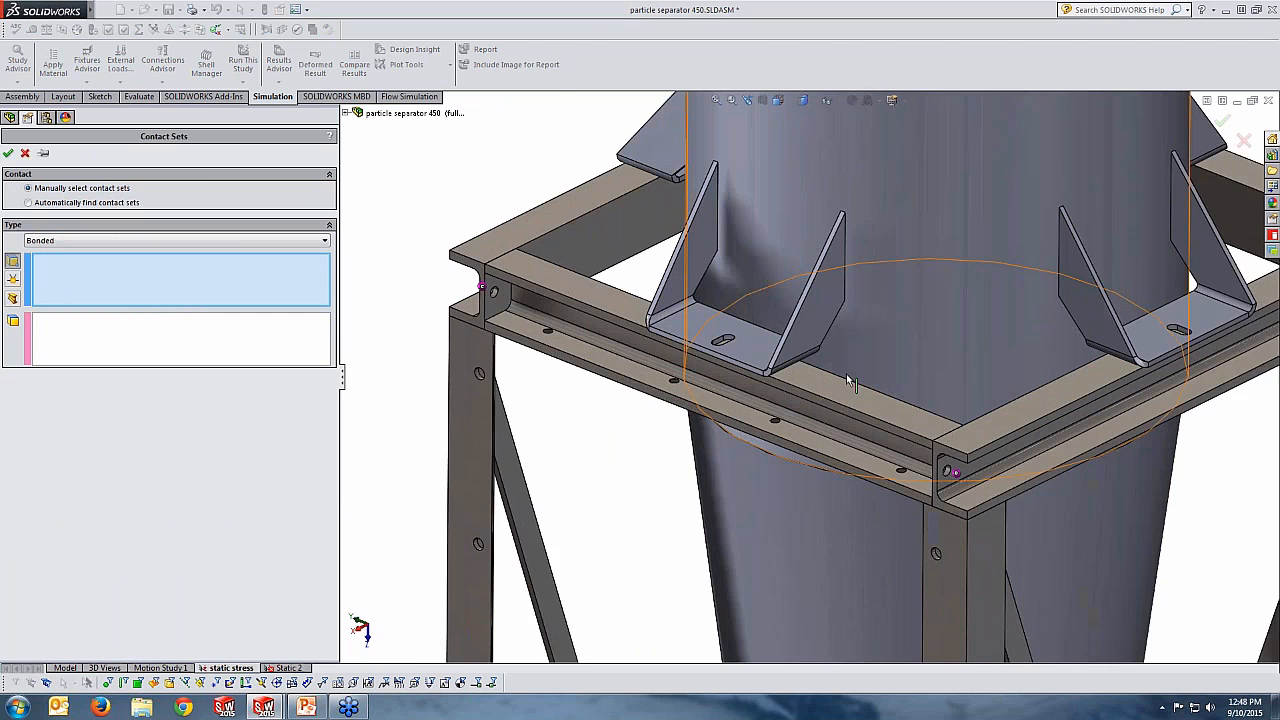
{"action": "scroll", "coordinate": [837, 366], "scroll_direction": "down", "scroll_amount": 2}
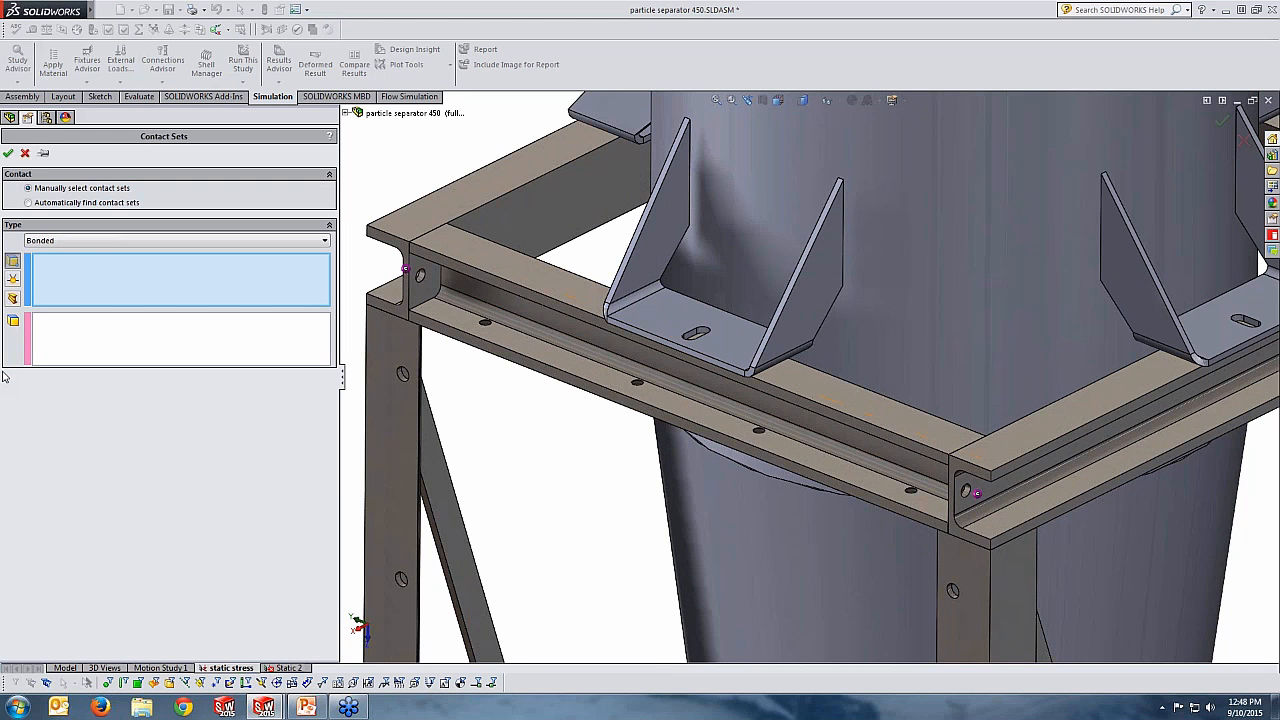
{"action": "left_click", "coordinate": [14, 298]}
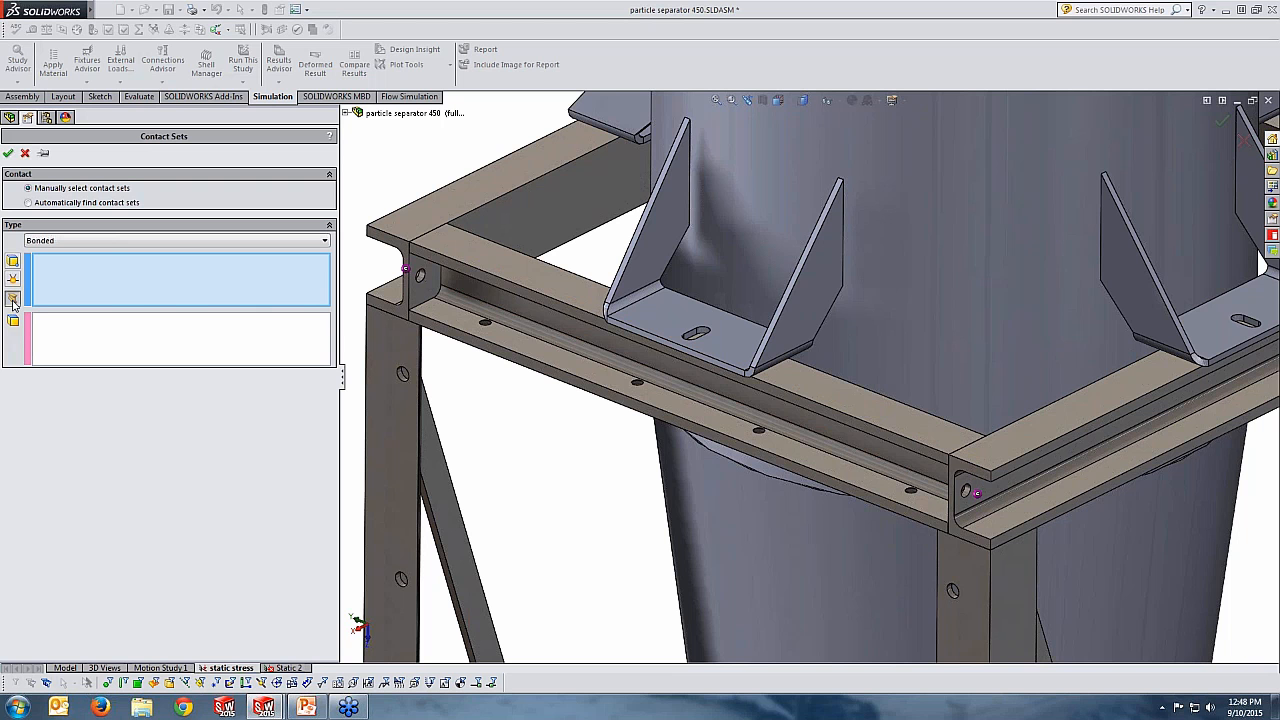
{"action": "left_click", "coordinate": [541, 326]}
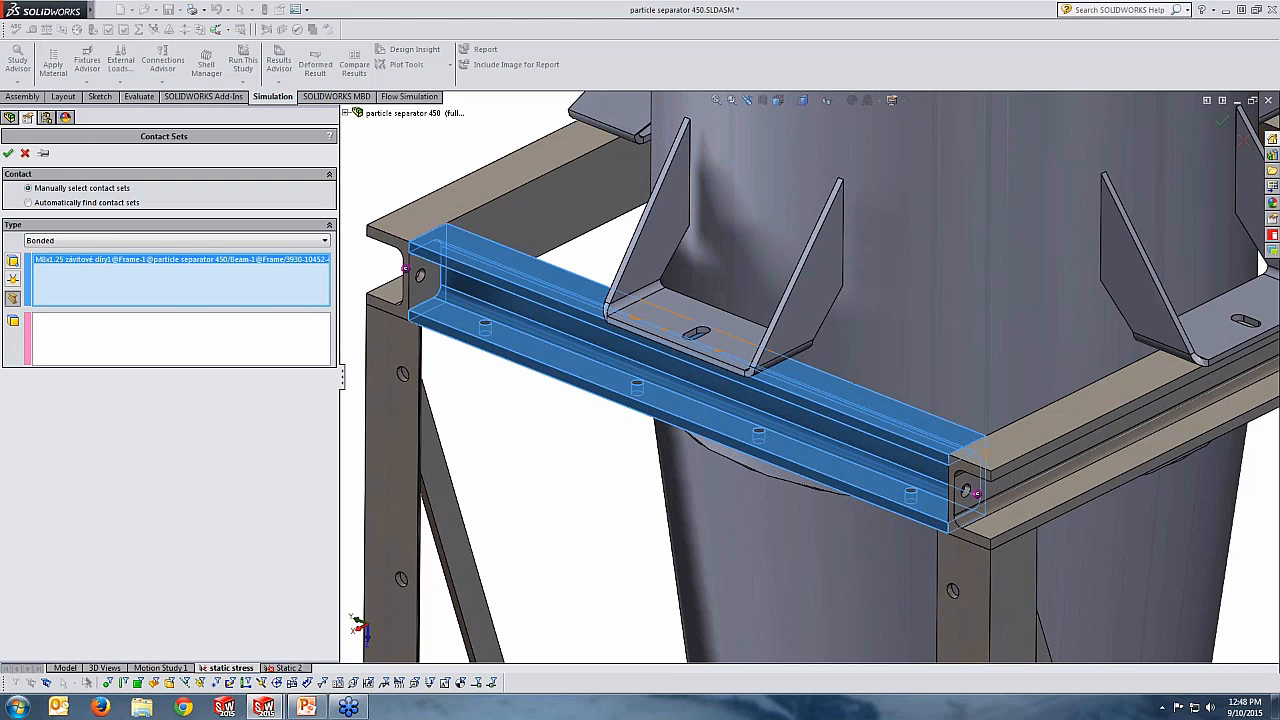
Add the mounting bracket's underside face as the second contact entity using Select Other, and accept the bonded contact set
{"action": "left_click", "coordinate": [187, 362]}
{"action": "scroll", "coordinate": [755, 360], "scroll_direction": "down", "scroll_amount": 2}
{"action": "right_click", "coordinate": [732, 350]}
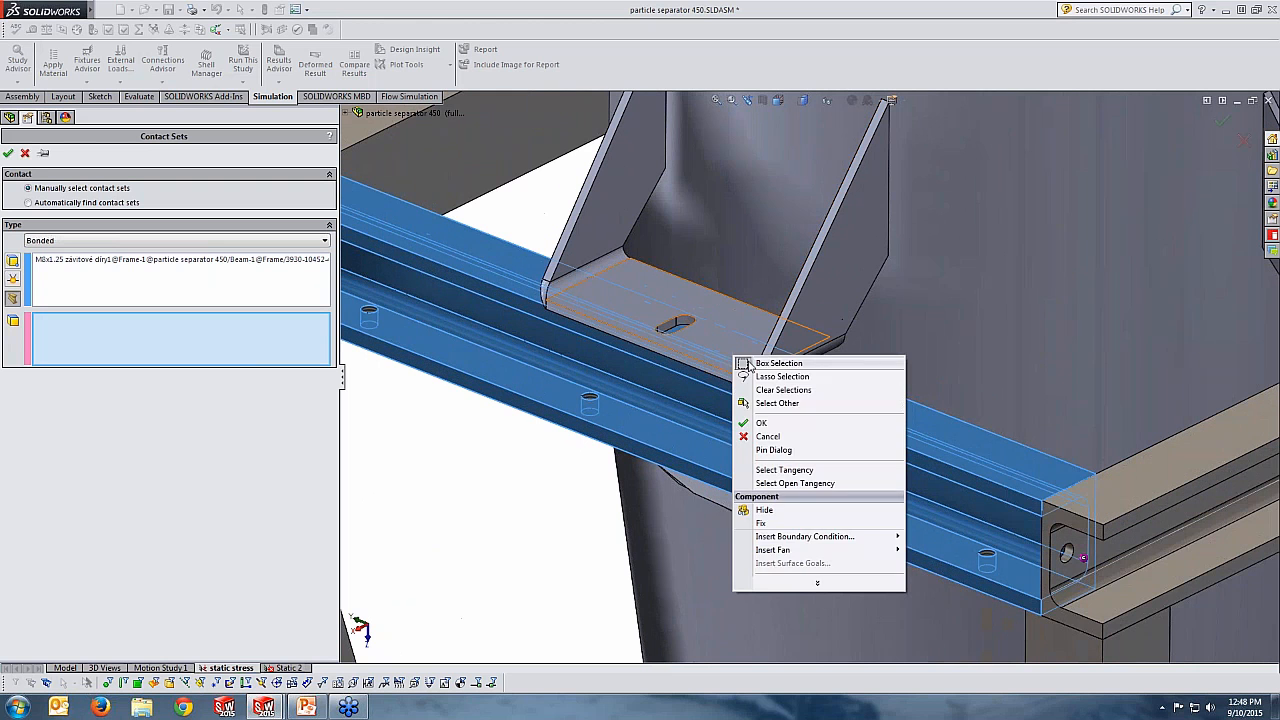
{"action": "left_click", "coordinate": [770, 402]}
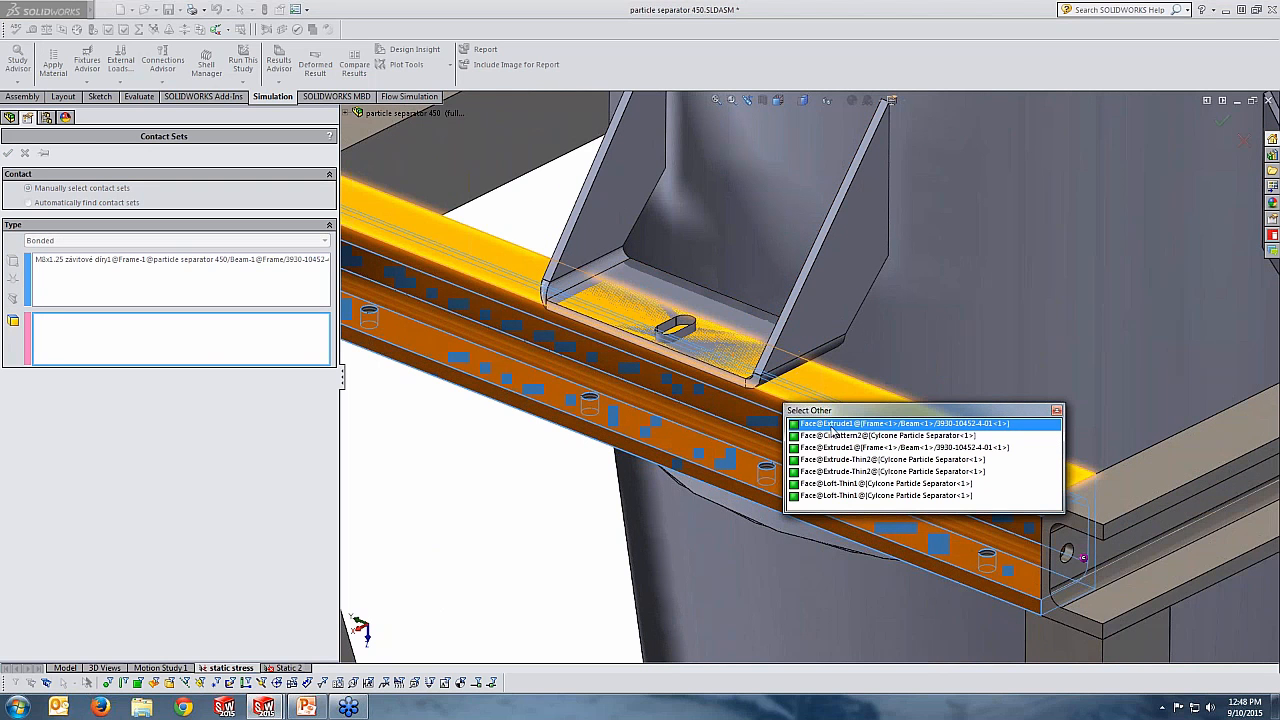
{"action": "left_click", "coordinate": [834, 437]}
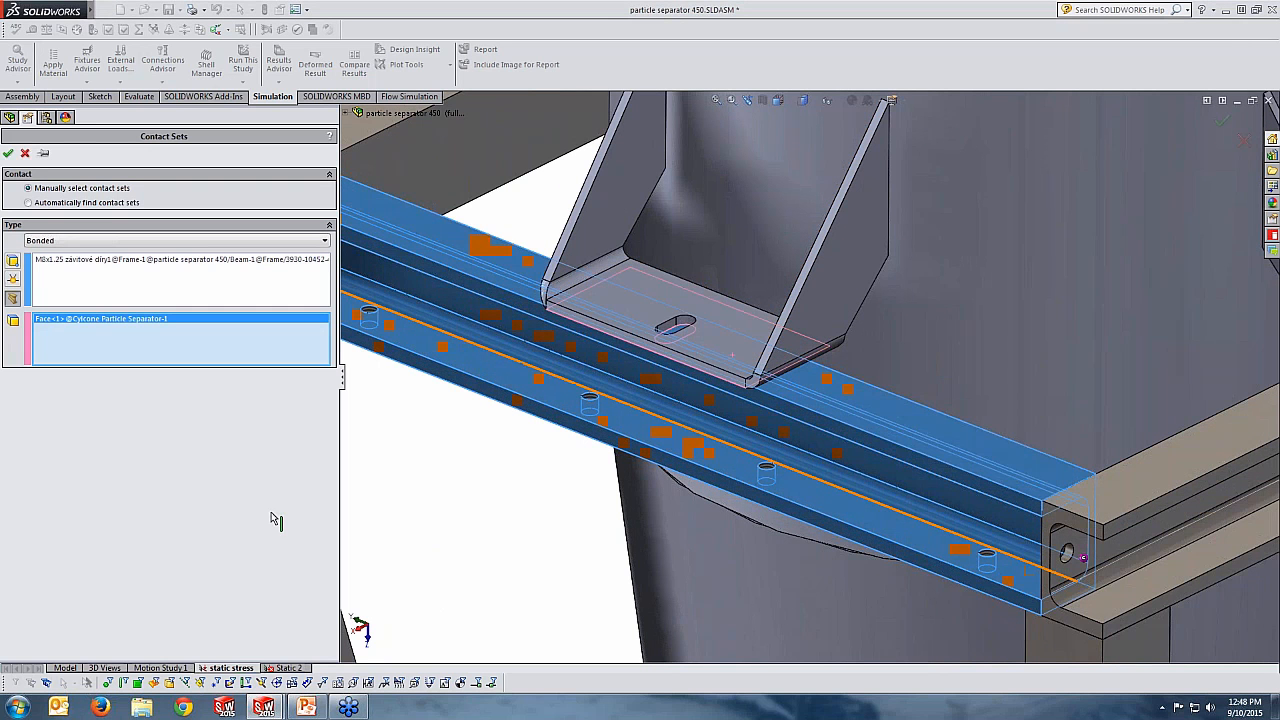
{"action": "middle_click_drag", "start_coordinate": [535, 512], "coordinate": [545, 460]}
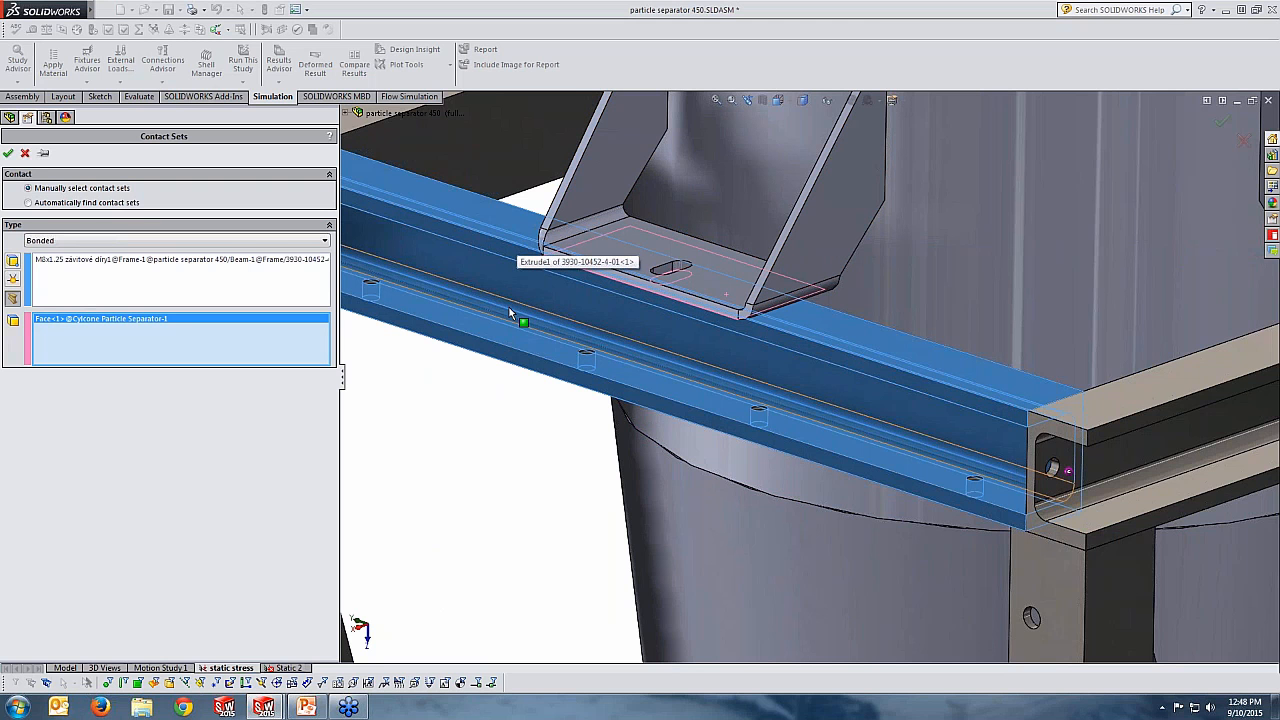
{"action": "left_click", "coordinate": [8, 153]}
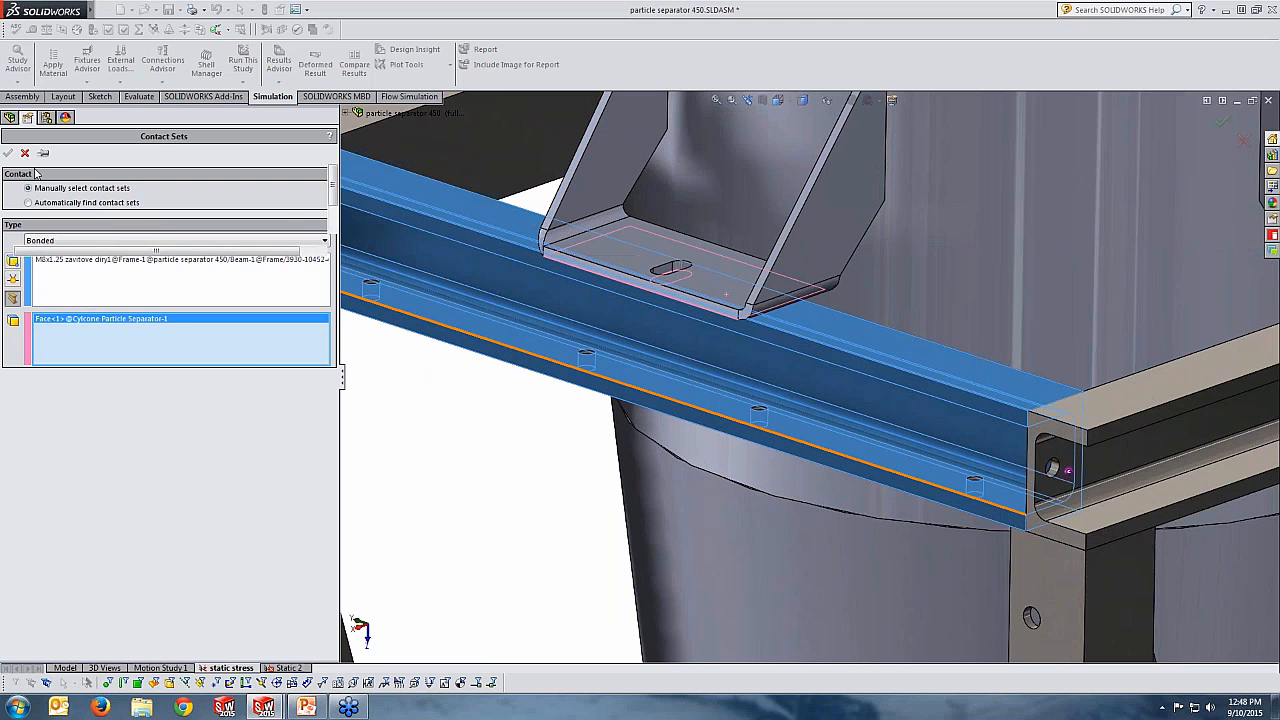
Review the separator body contacts from 1 to 8 in the contact sets list, highlighting them on the full assembly
{"action": "double_click", "coordinate": [31, 330]}
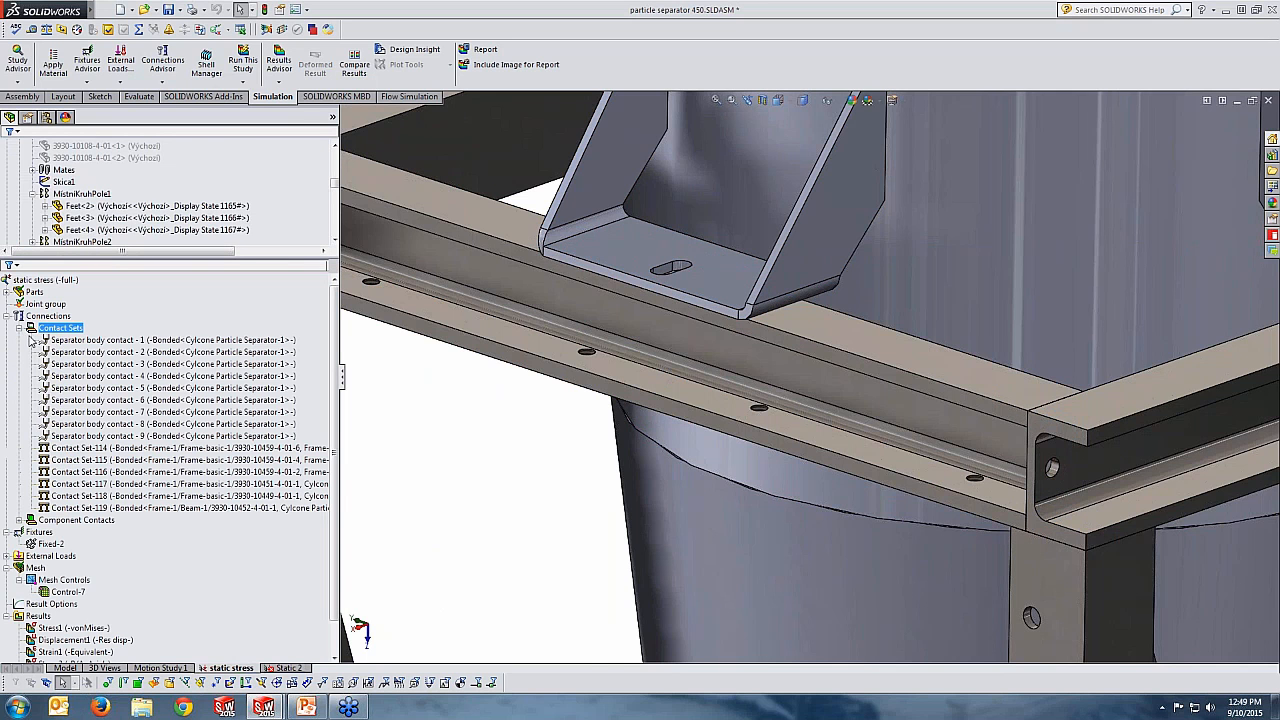
{"action": "scroll", "coordinate": [765, 375], "scroll_direction": "up", "scroll_amount": 9}
{"action": "scroll", "coordinate": [750, 395], "scroll_direction": "down", "scroll_amount": 1}
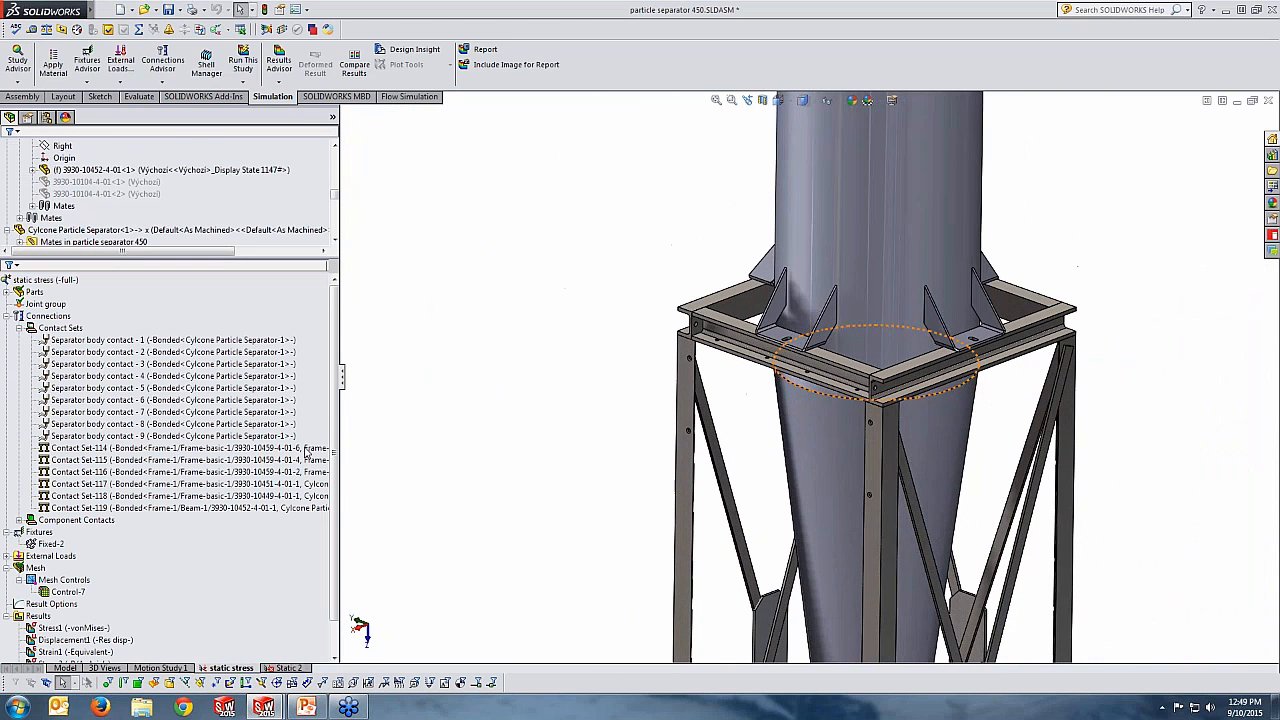
{"action": "left_click", "coordinate": [135, 340]}
{"action": "left_click", "coordinate": [131, 352]}
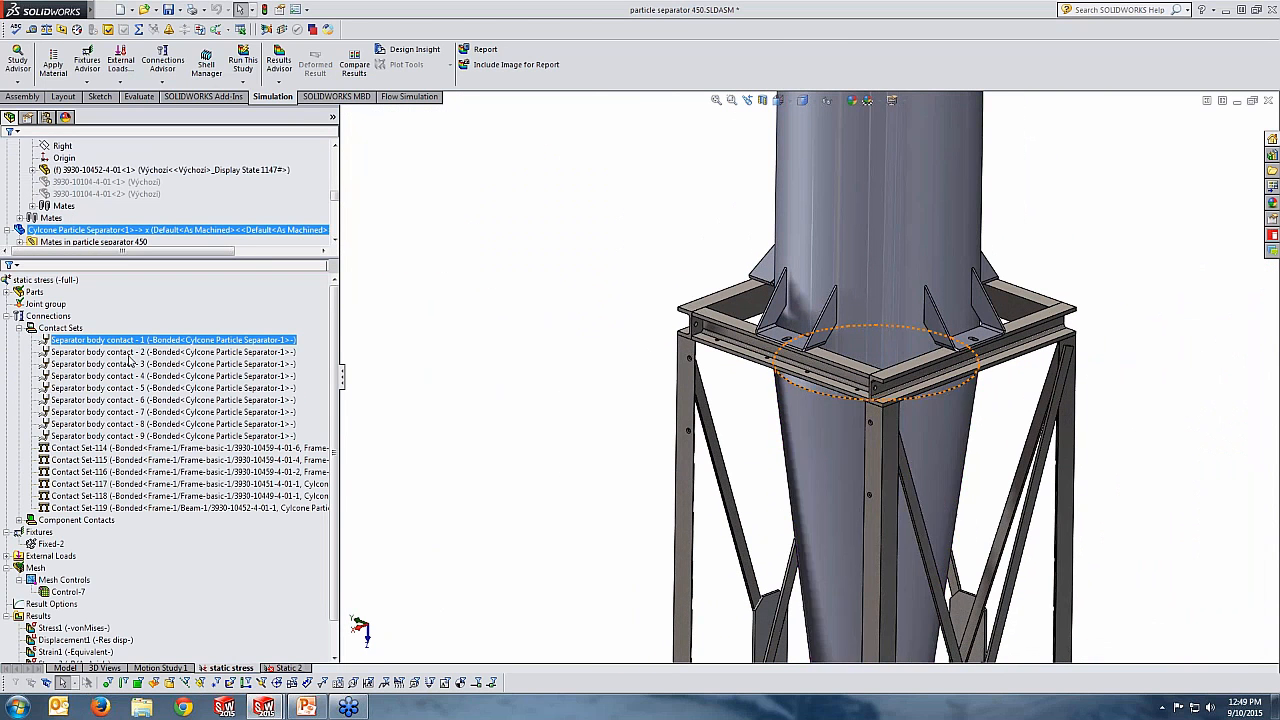
{"action": "left_click", "coordinate": [129, 365]}
{"action": "left_click", "coordinate": [128, 379]}
{"action": "left_click", "coordinate": [128, 390]}
{"action": "left_click", "coordinate": [127, 402]}
{"action": "left_click", "coordinate": [126, 415]}
{"action": "left_click", "coordinate": [127, 424]}
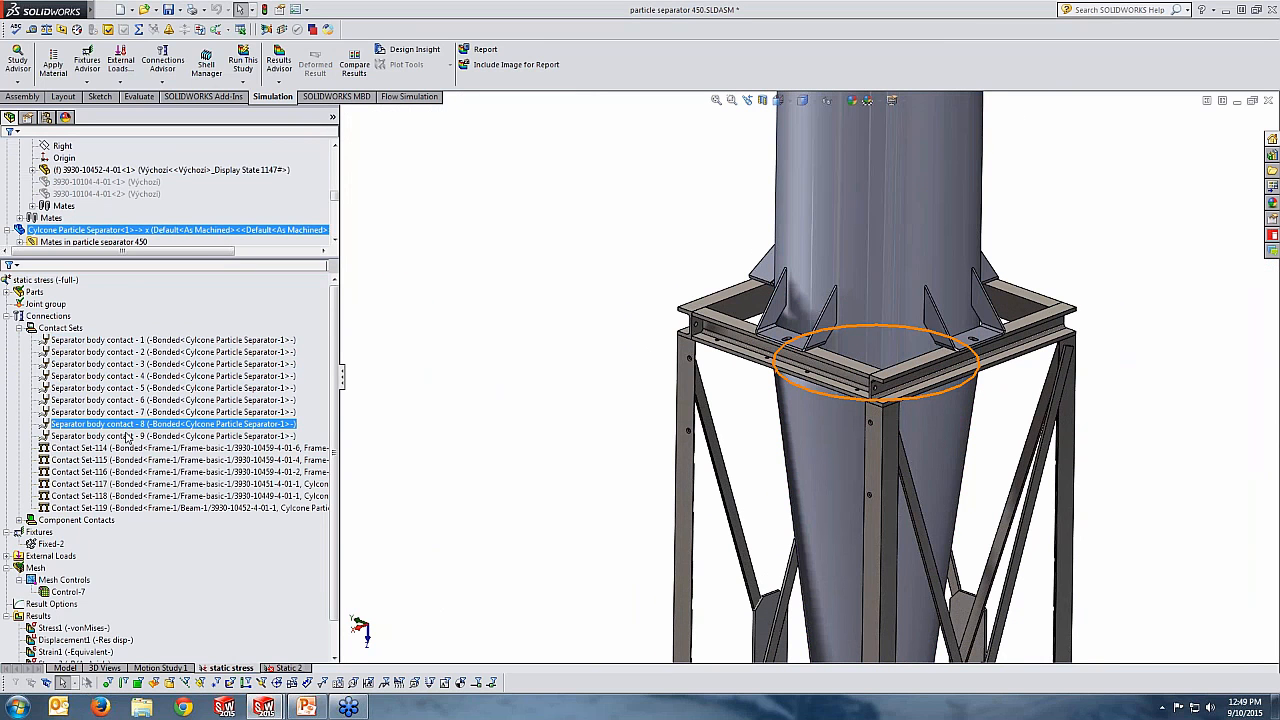
{"action": "left_click", "coordinate": [127, 412]}
{"action": "left_click", "coordinate": [128, 400]}
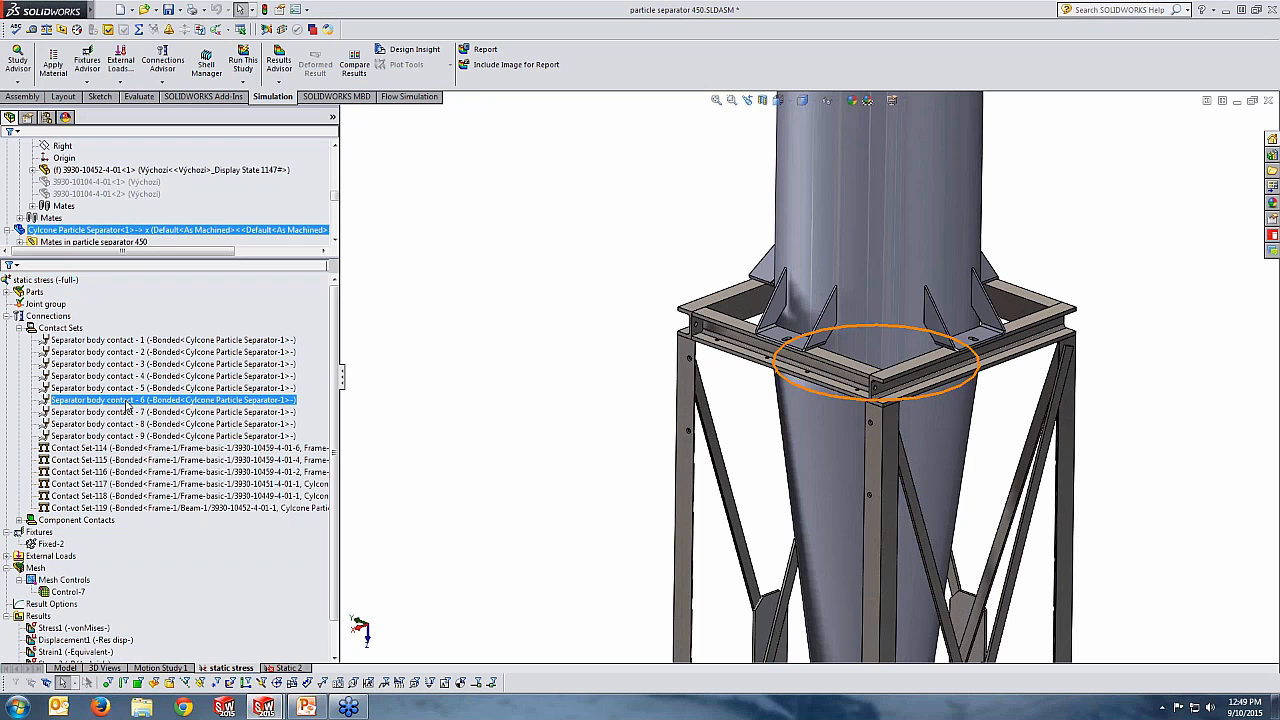
Highlight the bonded contact sets 114, 115 and 116 and examine the cross braces and gussets of the frame up close
{"action": "left_click", "coordinate": [112, 448]}
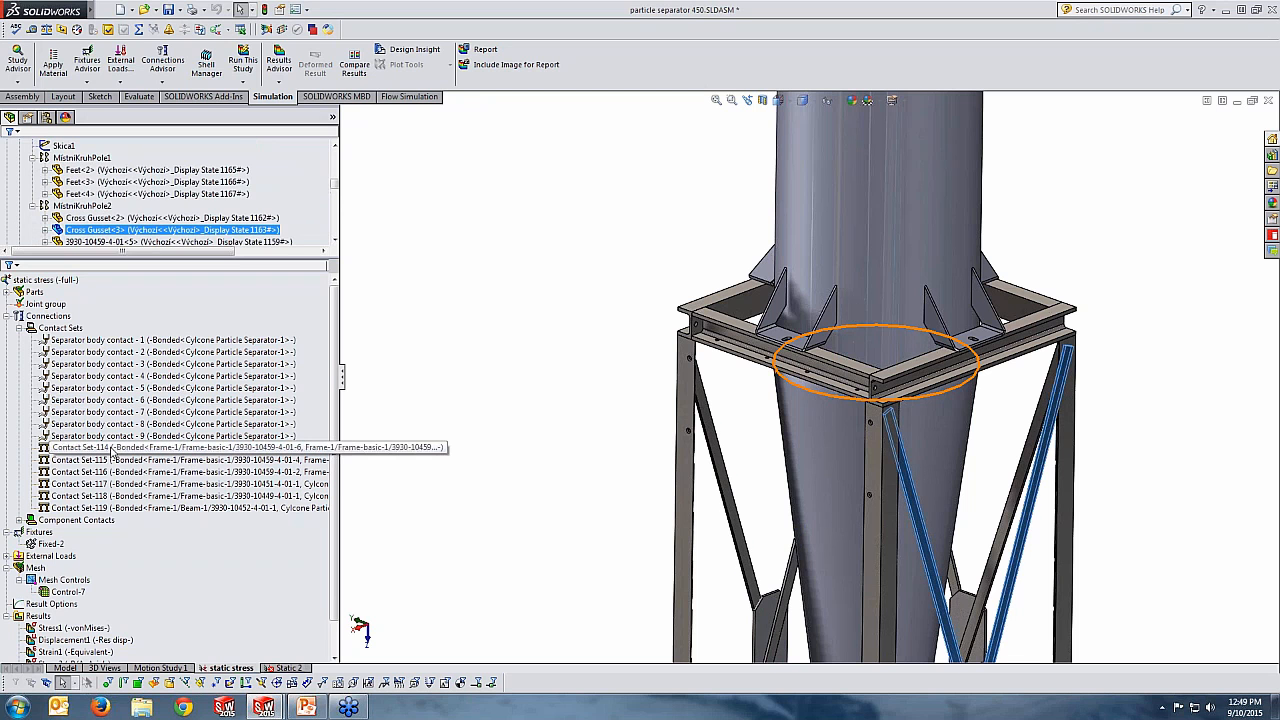
{"action": "left_click", "coordinate": [111, 460]}
{"action": "left_click", "coordinate": [108, 471]}
{"action": "left_click", "coordinate": [514, 504]}
{"action": "scroll", "coordinate": [944, 480], "scroll_direction": "up", "scroll_amount": 2}
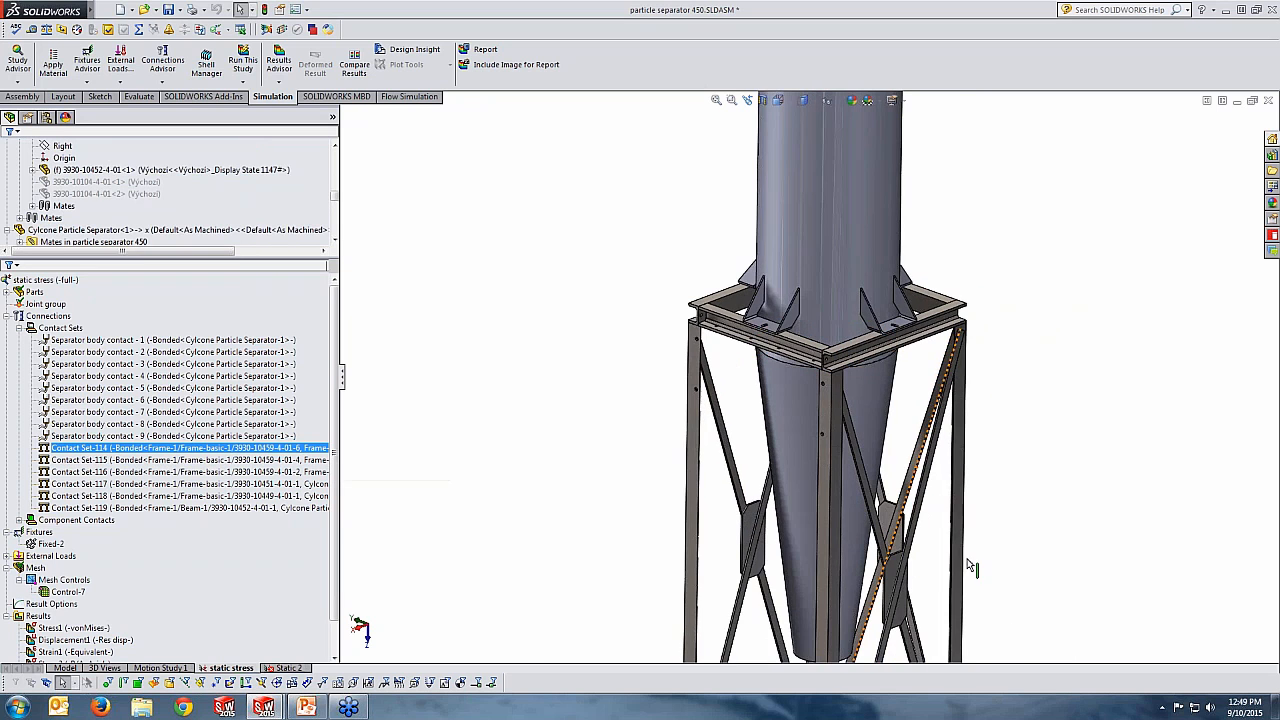
{"action": "scroll", "coordinate": [959, 575], "scroll_direction": "up", "scroll_amount": 3}
{"action": "scroll", "coordinate": [946, 586], "scroll_direction": "down", "scroll_amount": 6}
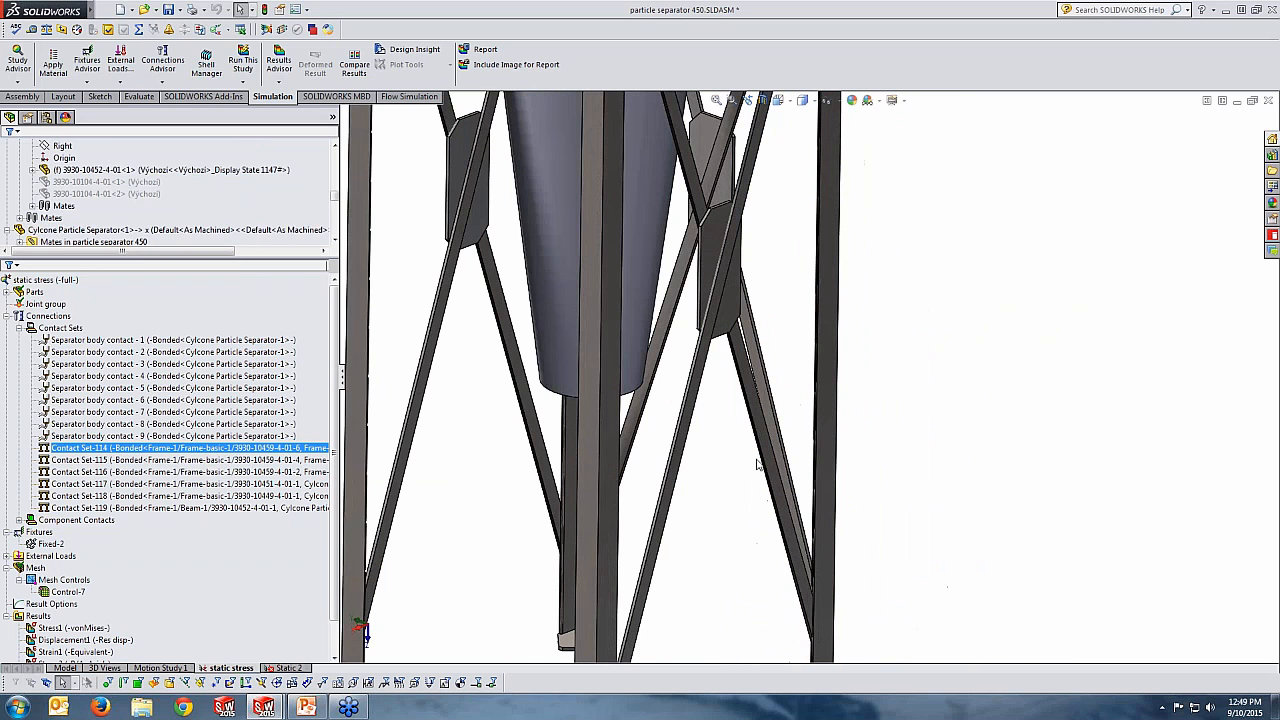
Highlight Contact Set-117 and inspect the upper frame beam and mounting bracket face that it bonds
{"action": "left_click", "coordinate": [193, 463]}
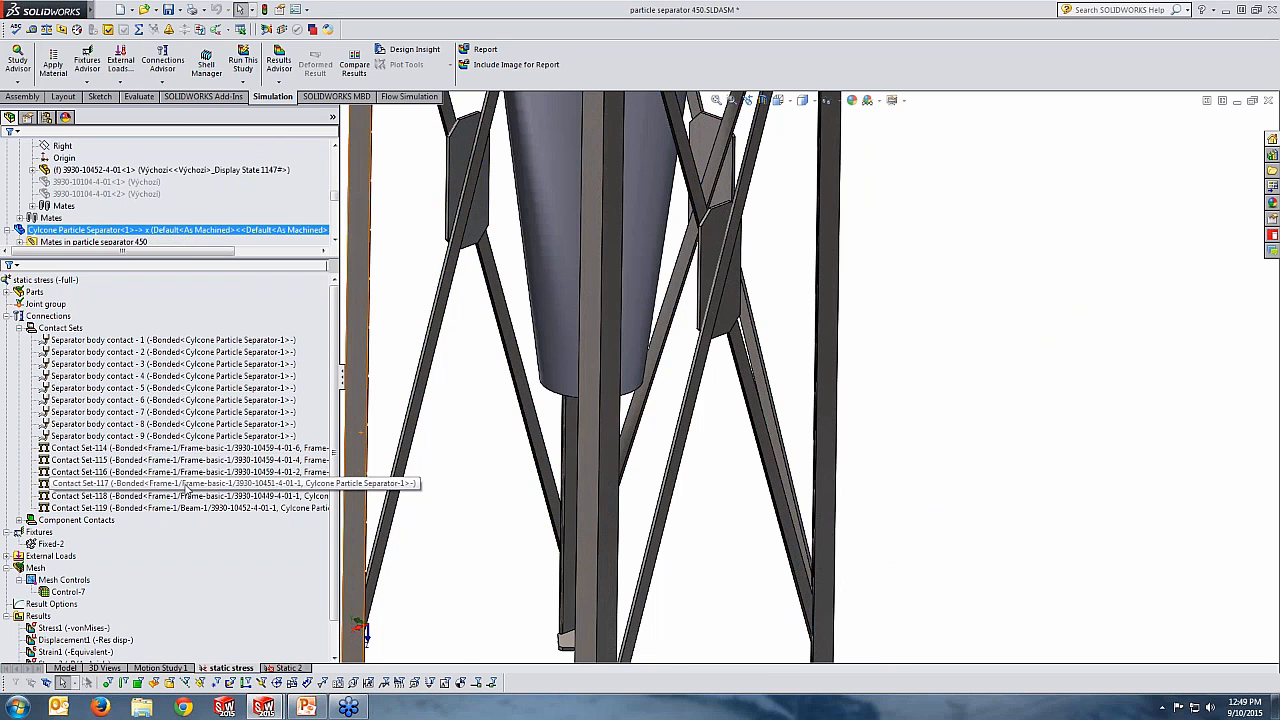
{"action": "left_click", "coordinate": [186, 487]}
{"action": "scroll", "coordinate": [788, 430], "scroll_direction": "up", "scroll_amount": 7}
{"action": "middle_click_drag", "start_coordinate": [801, 429], "coordinate": [586, 514]}
{"action": "scroll", "coordinate": [782, 300], "scroll_direction": "down", "scroll_amount": 6}
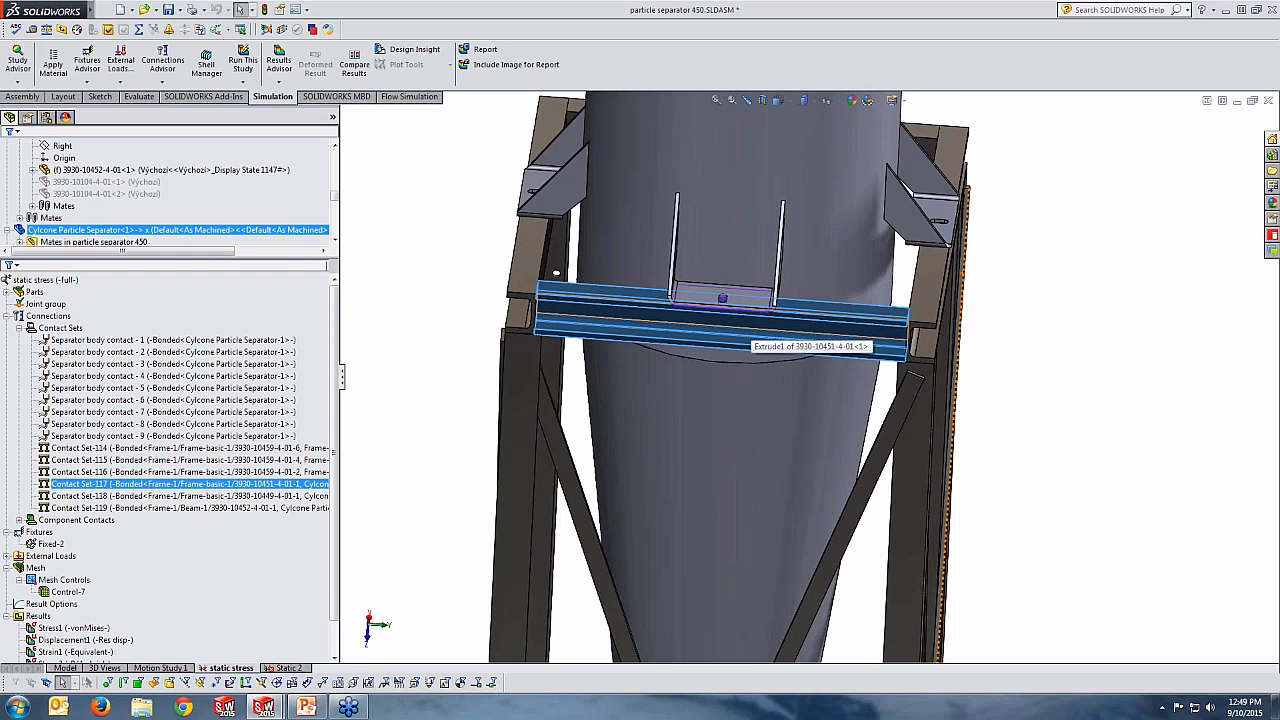
Collapse the Cyclone Particle Separator-1 bodies and the Parts folder, and expand Component Contacts in the study tree
{"action": "left_click", "coordinate": [60, 328]}
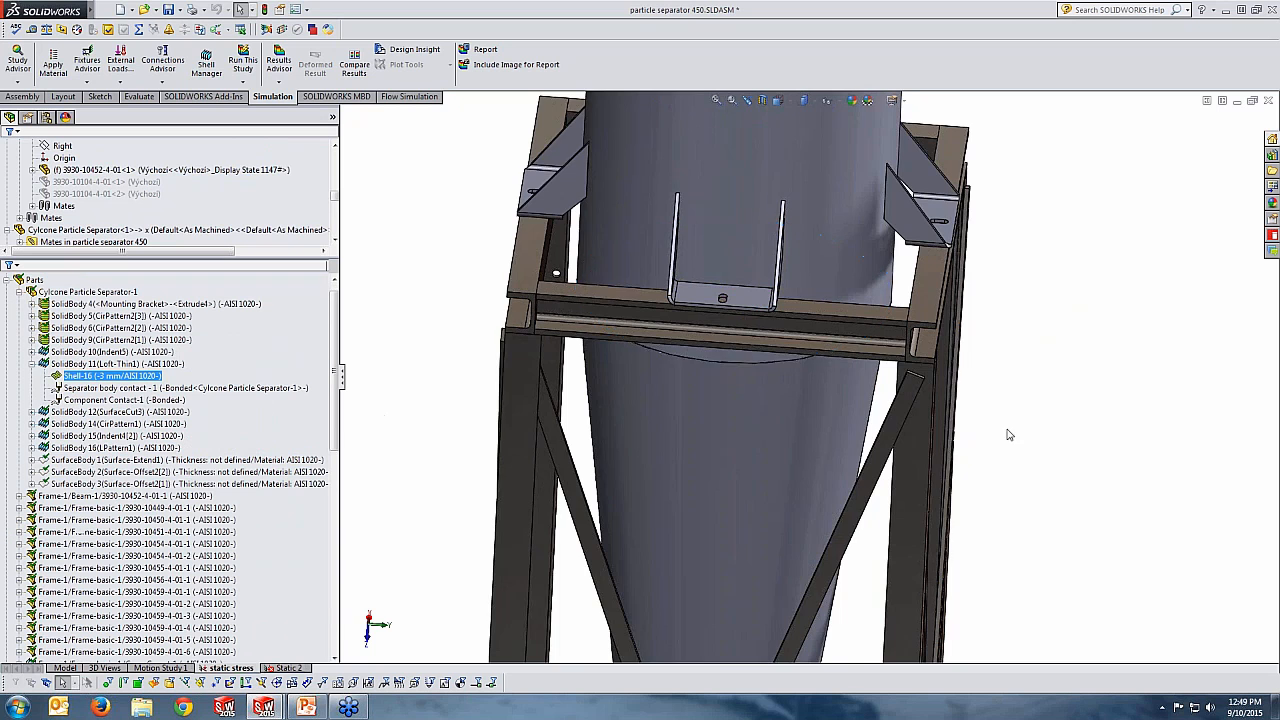
{"action": "scroll", "coordinate": [1006, 432], "scroll_direction": "up", "scroll_amount": 6}
{"action": "middle_click_drag", "start_coordinate": [996, 431], "coordinate": [950, 380]}
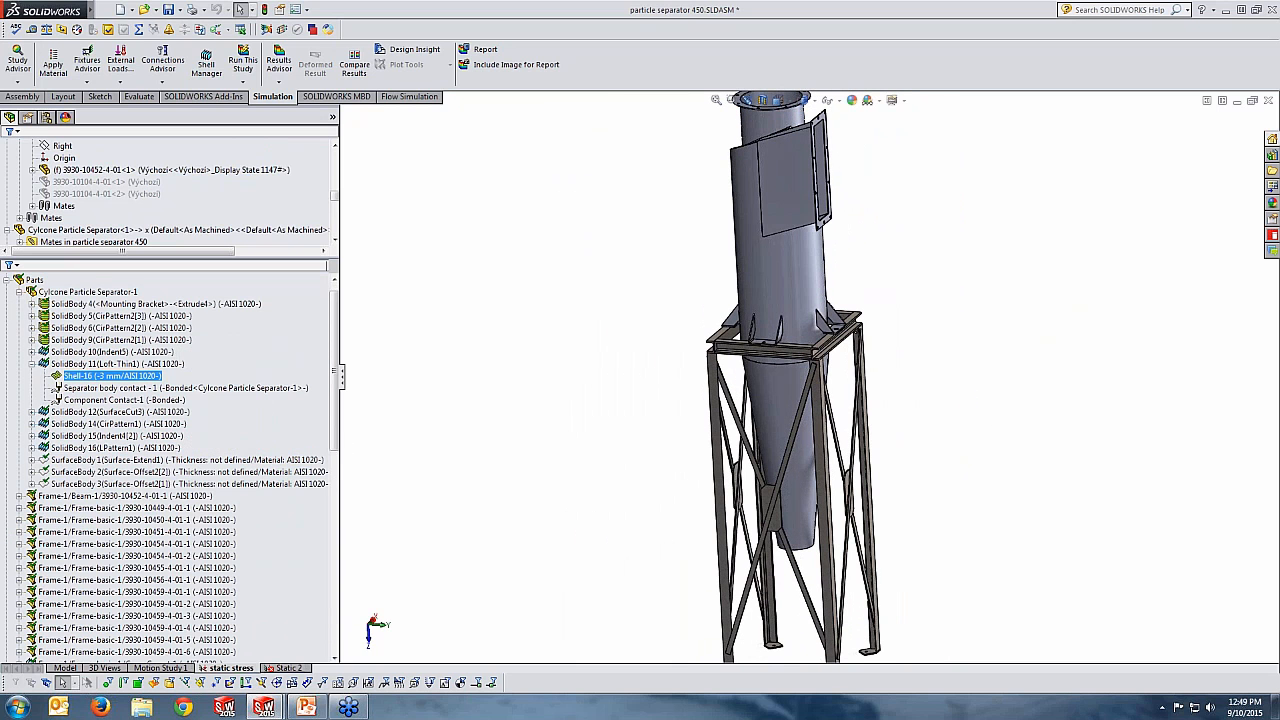
{"action": "left_click", "coordinate": [18, 292]}
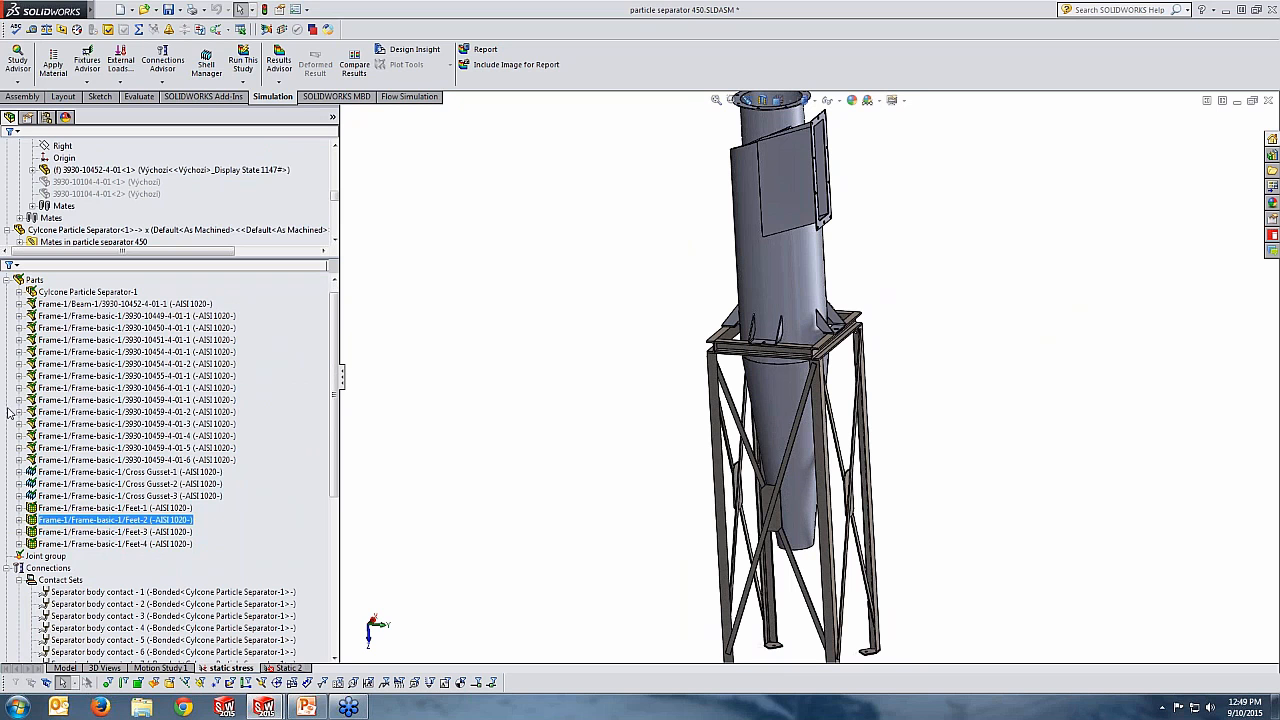
{"action": "left_click", "coordinate": [7, 279]}
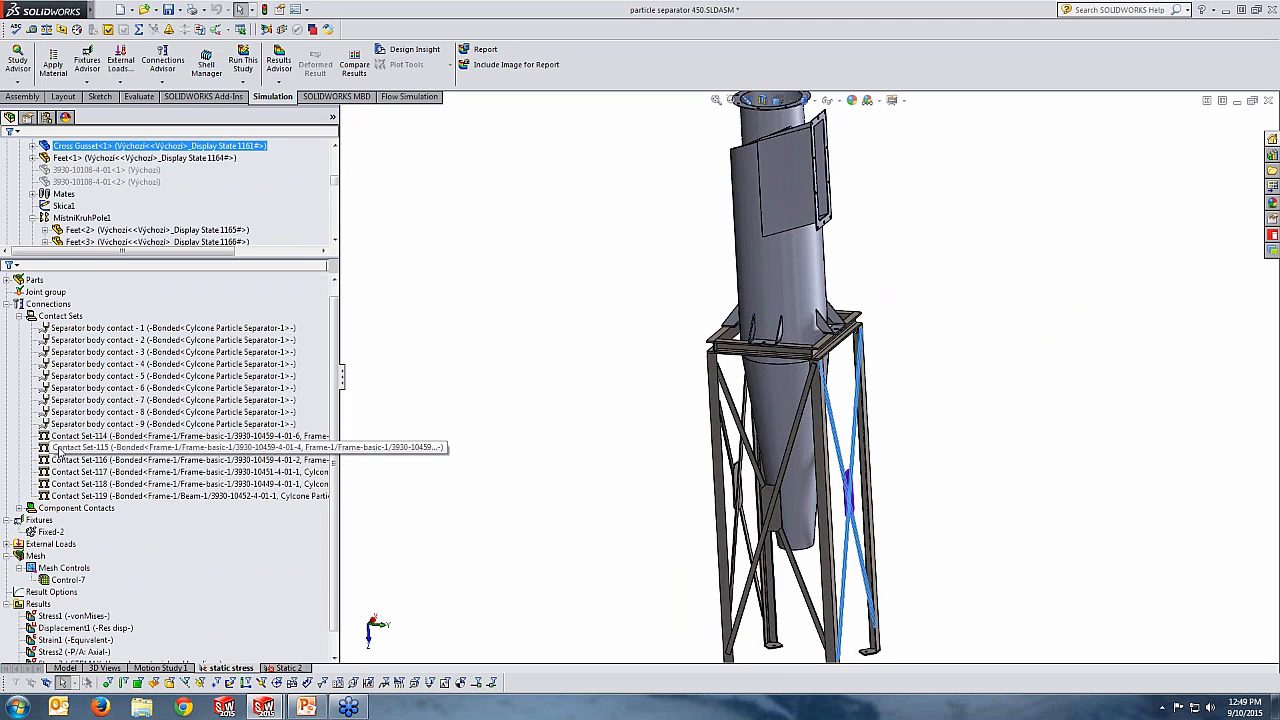
{"action": "left_click", "coordinate": [18, 508]}
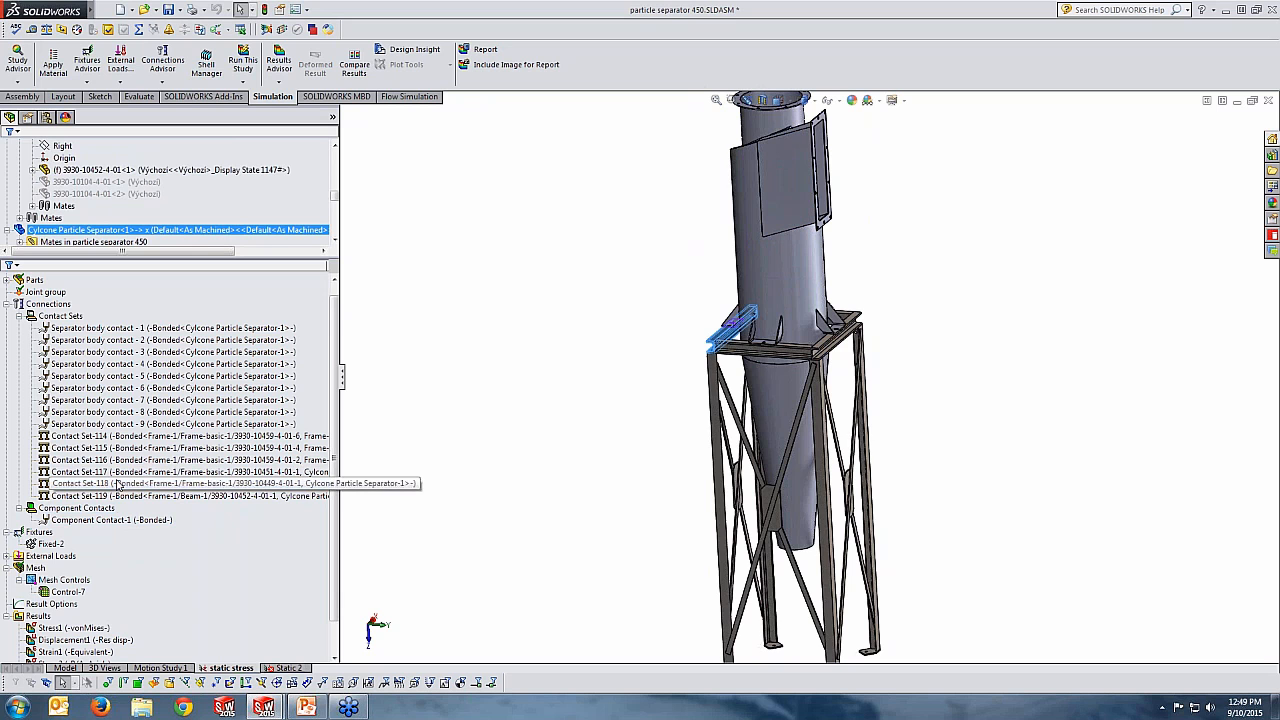
Open the Fixed-2 fixture's definition, check its four feet faces under Fixed Geometry, and close it without changes
{"action": "scroll", "coordinate": [965, 600], "scroll_direction": "up", "scroll_amount": 5}
{"action": "scroll", "coordinate": [906, 465], "scroll_direction": "down", "scroll_amount": 3}
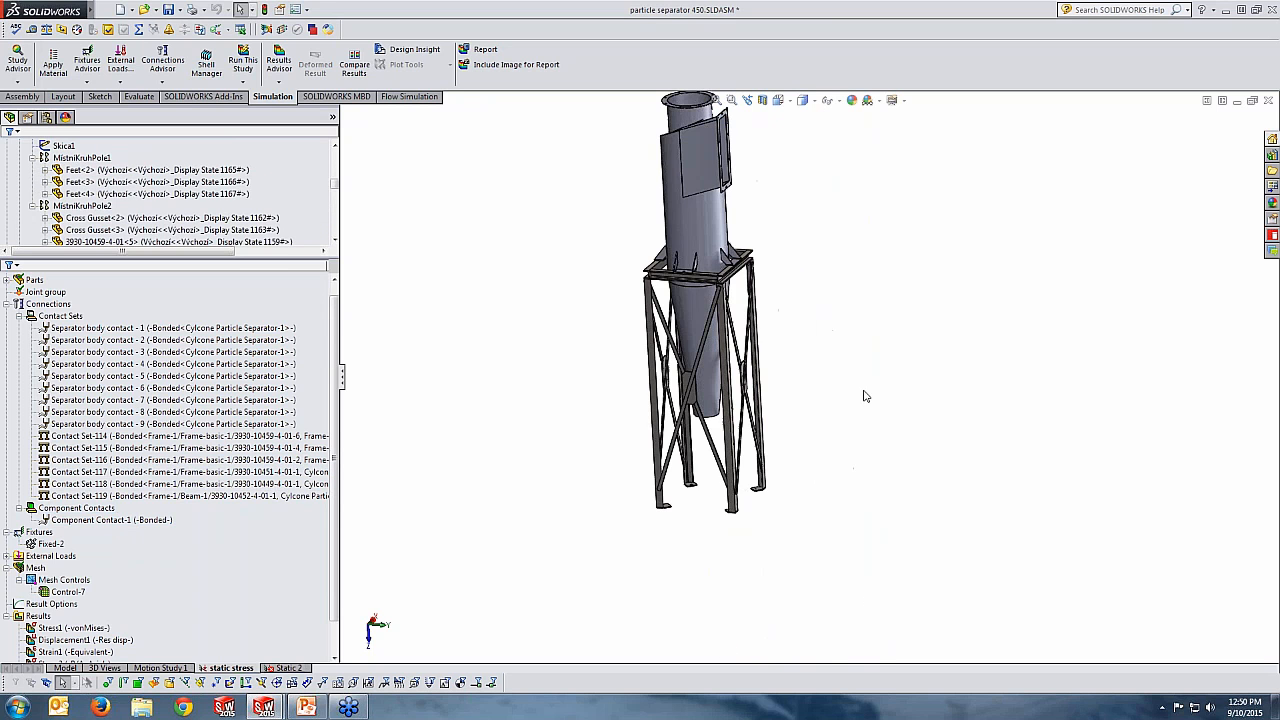
{"action": "middle_click_drag", "start_coordinate": [877, 406], "coordinate": [632, 438]}
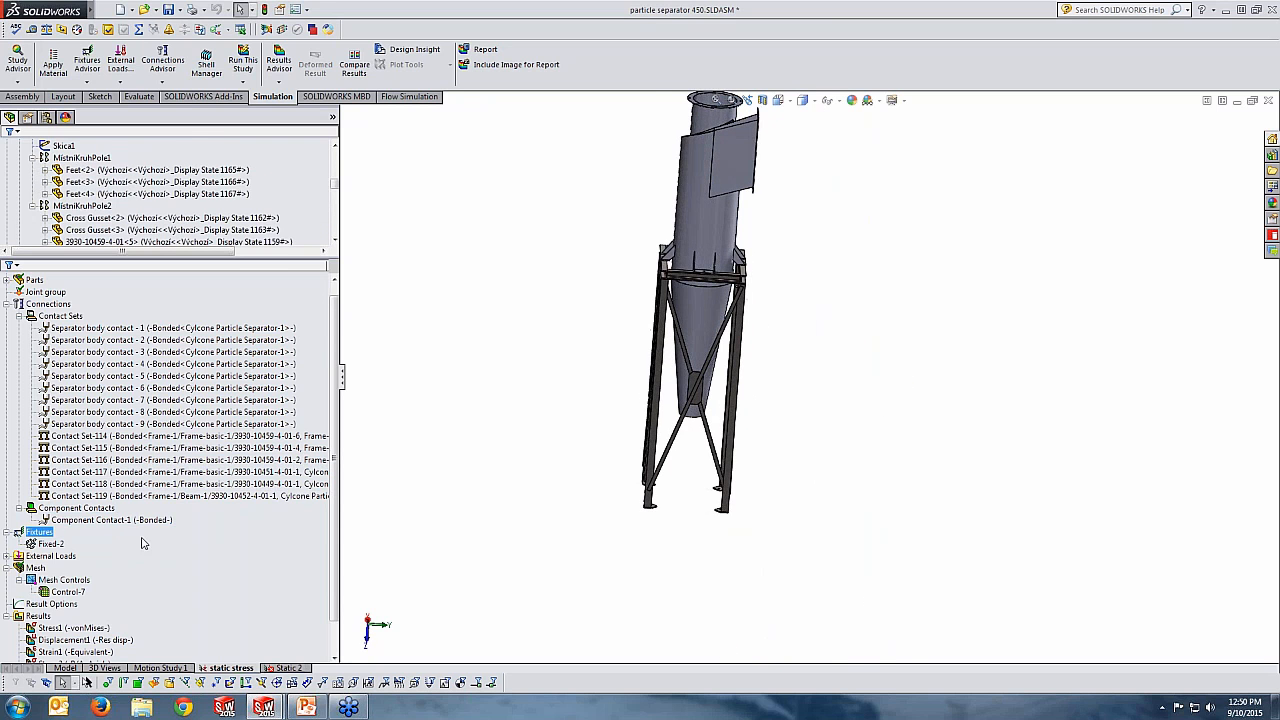
{"action": "left_click", "coordinate": [50, 544]}
{"action": "right_click", "coordinate": [58, 545]}
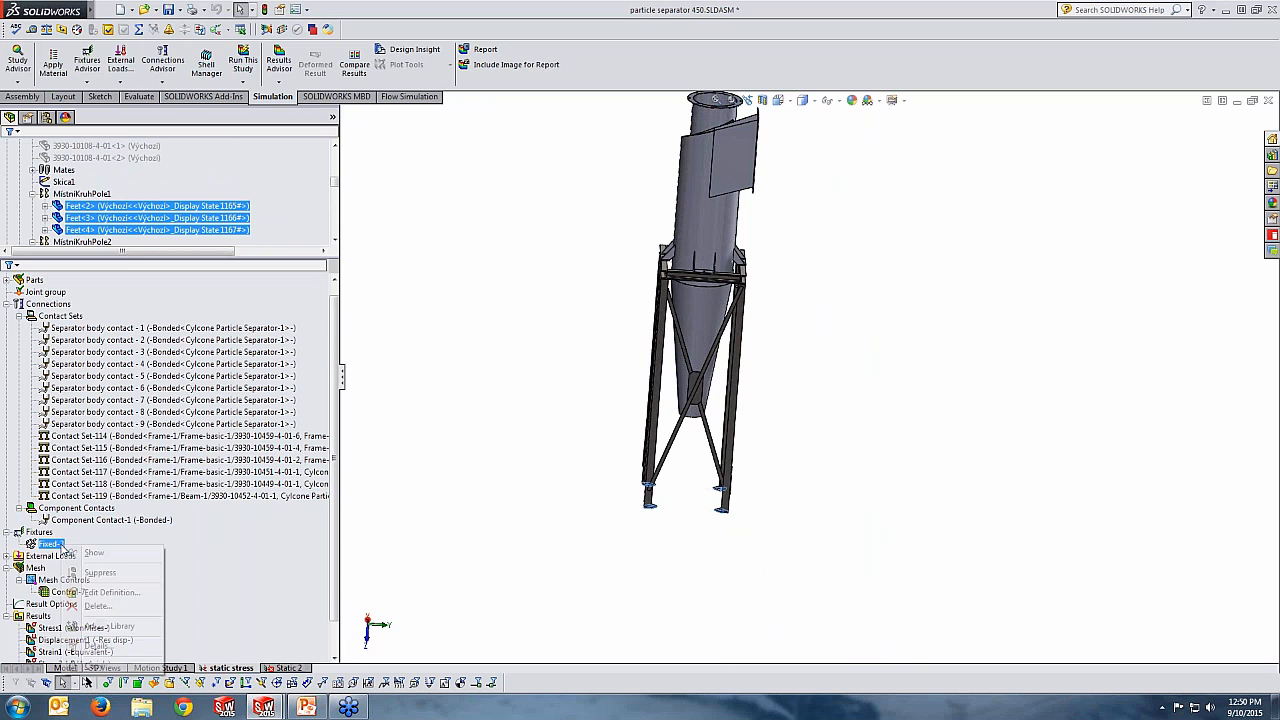
{"action": "left_click", "coordinate": [112, 593]}
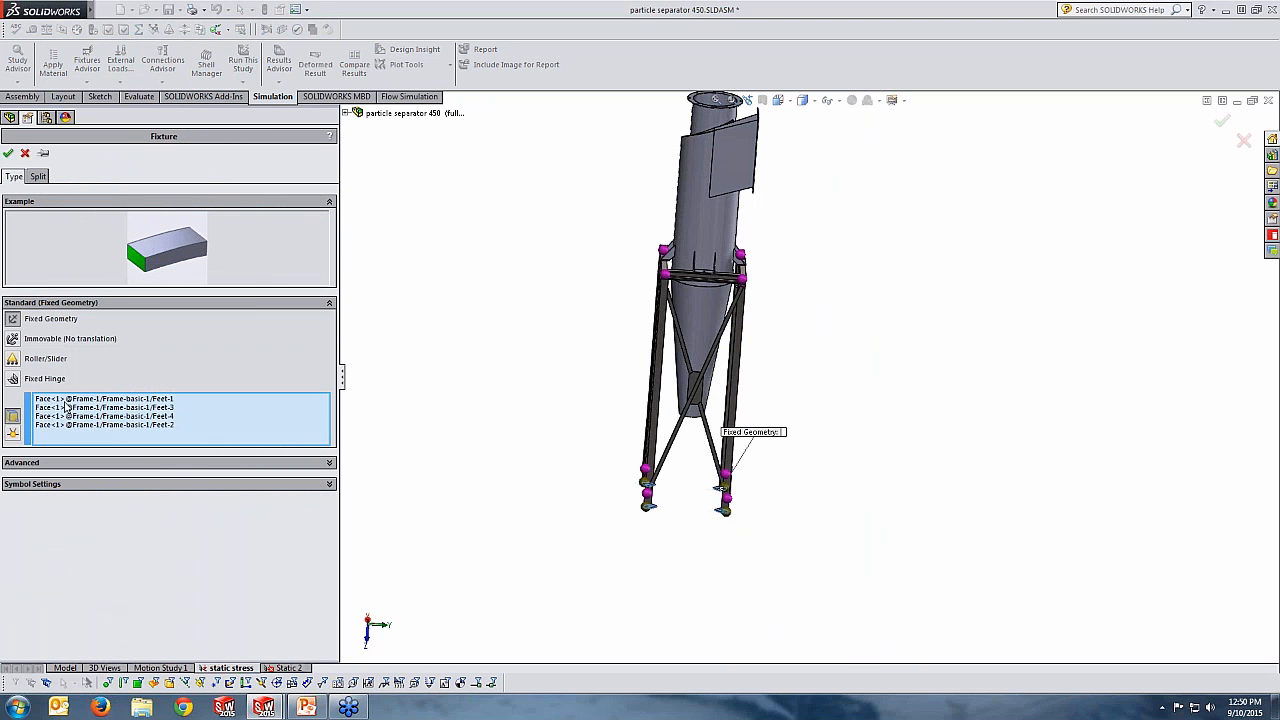
{"action": "left_click", "coordinate": [65, 401]}
{"action": "left_click", "coordinate": [65, 409]}
{"action": "left_click", "coordinate": [65, 418]}
{"action": "left_click", "coordinate": [65, 427]}
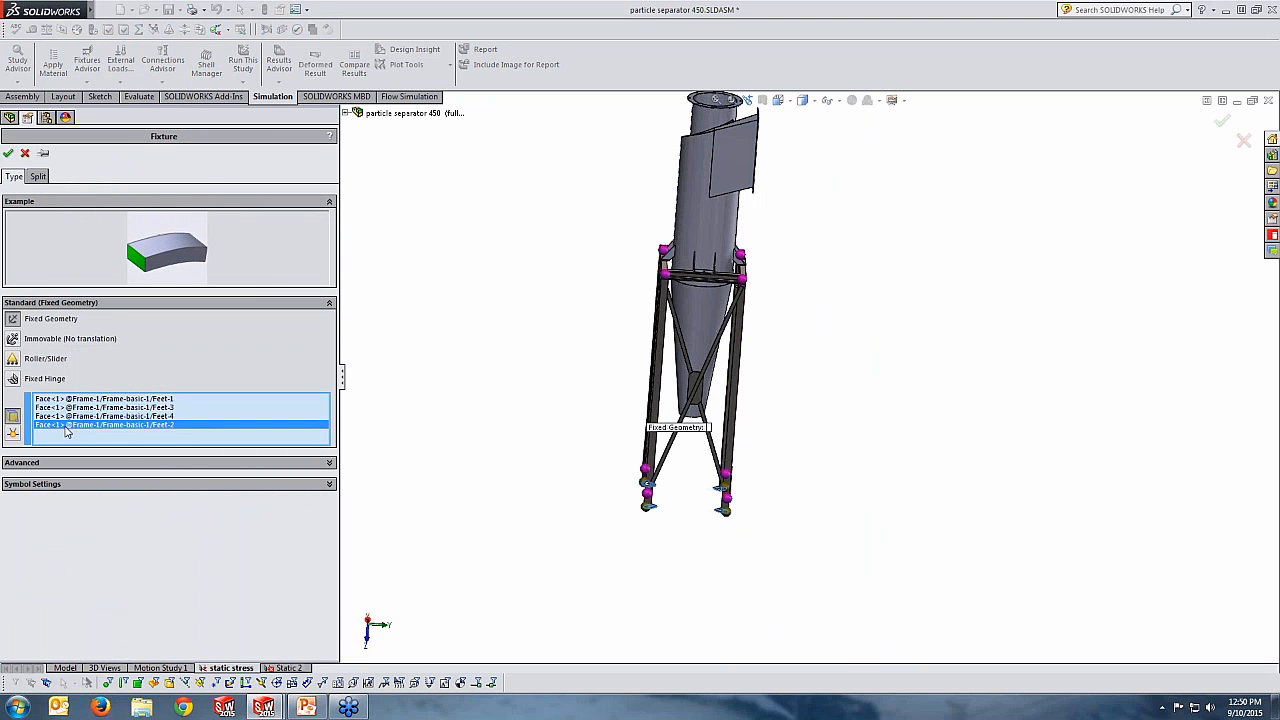
{"action": "left_click", "coordinate": [25, 153]}
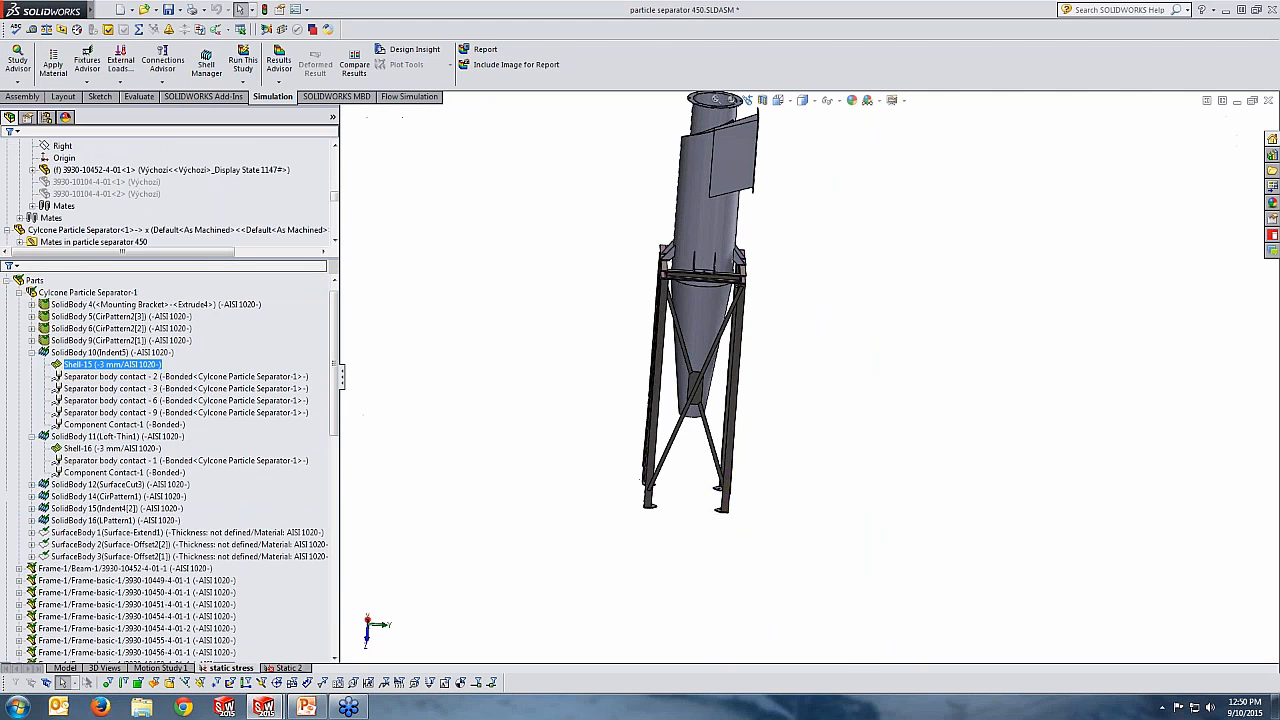
Collapse the Parts folder and expand External Loads in the study tree to view the loads of the static stress study
{"action": "scroll", "coordinate": [651, 508], "scroll_direction": "up", "scroll_amount": 5}
{"action": "scroll", "coordinate": [895, 473], "scroll_direction": "down", "scroll_amount": 2}
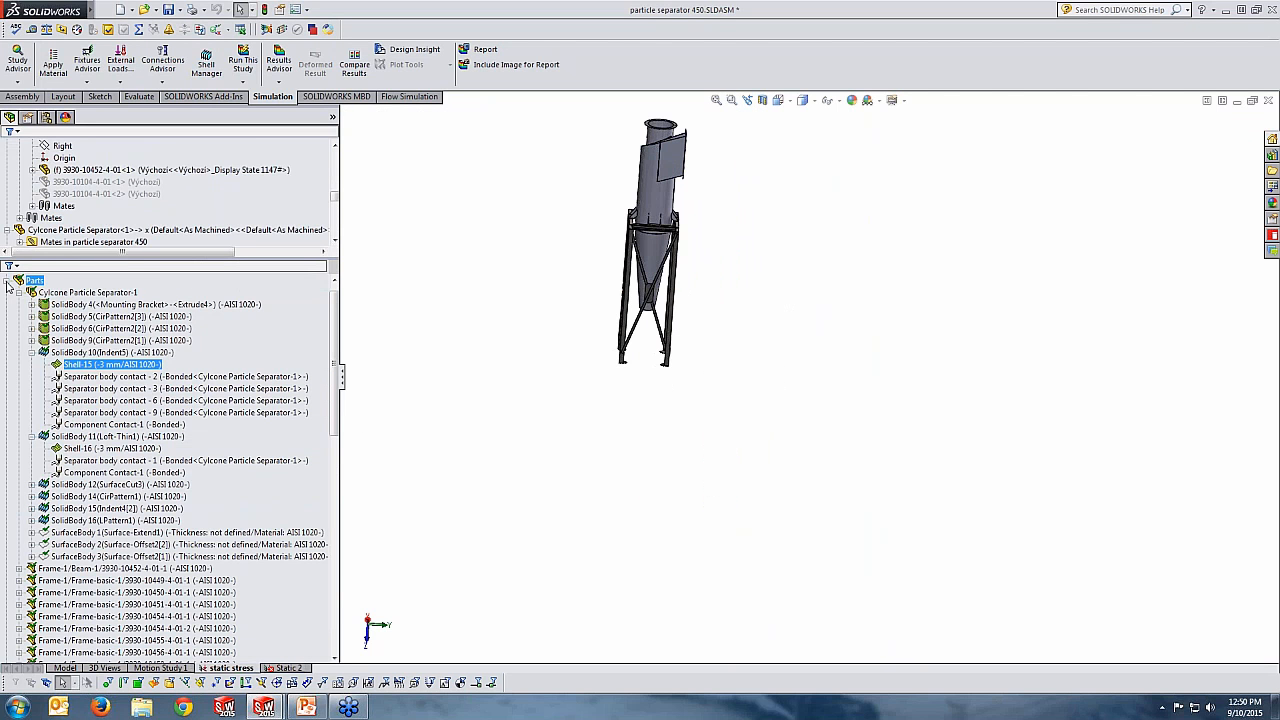
{"action": "left_click", "coordinate": [8, 282]}
{"action": "left_click", "coordinate": [67, 592]}
{"action": "left_click", "coordinate": [55, 604]}
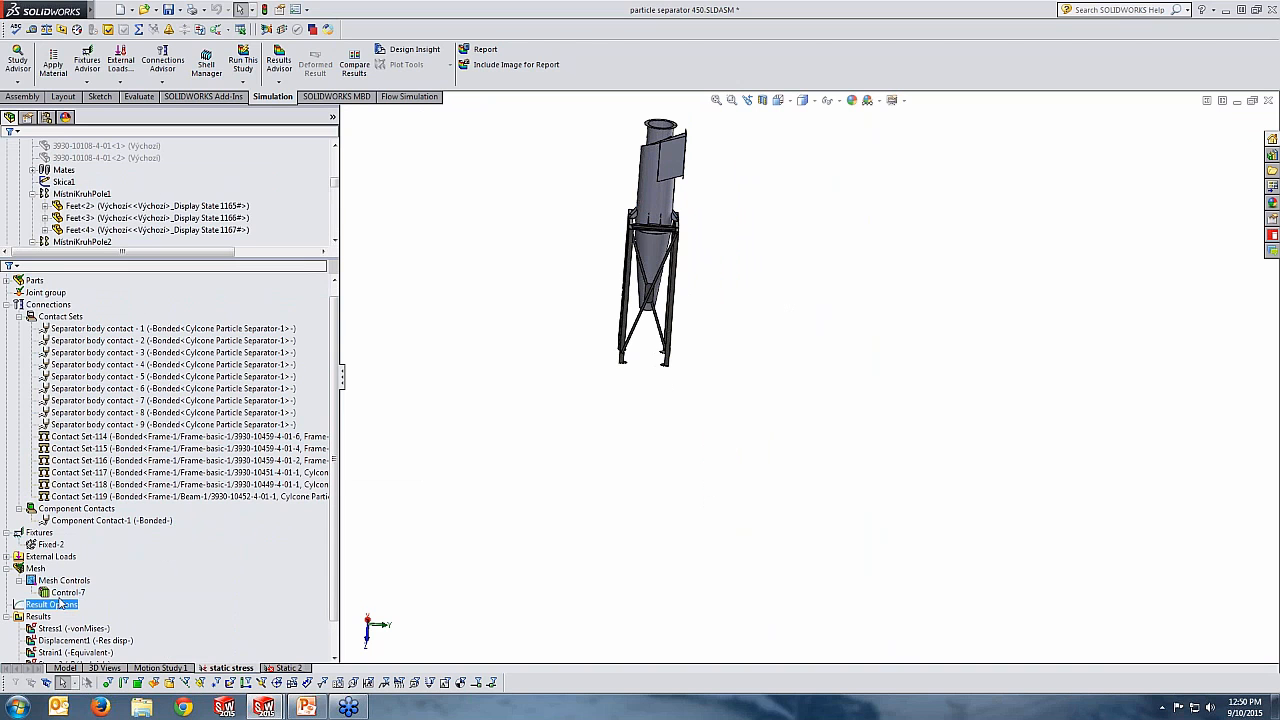
{"action": "left_click", "coordinate": [50, 556]}
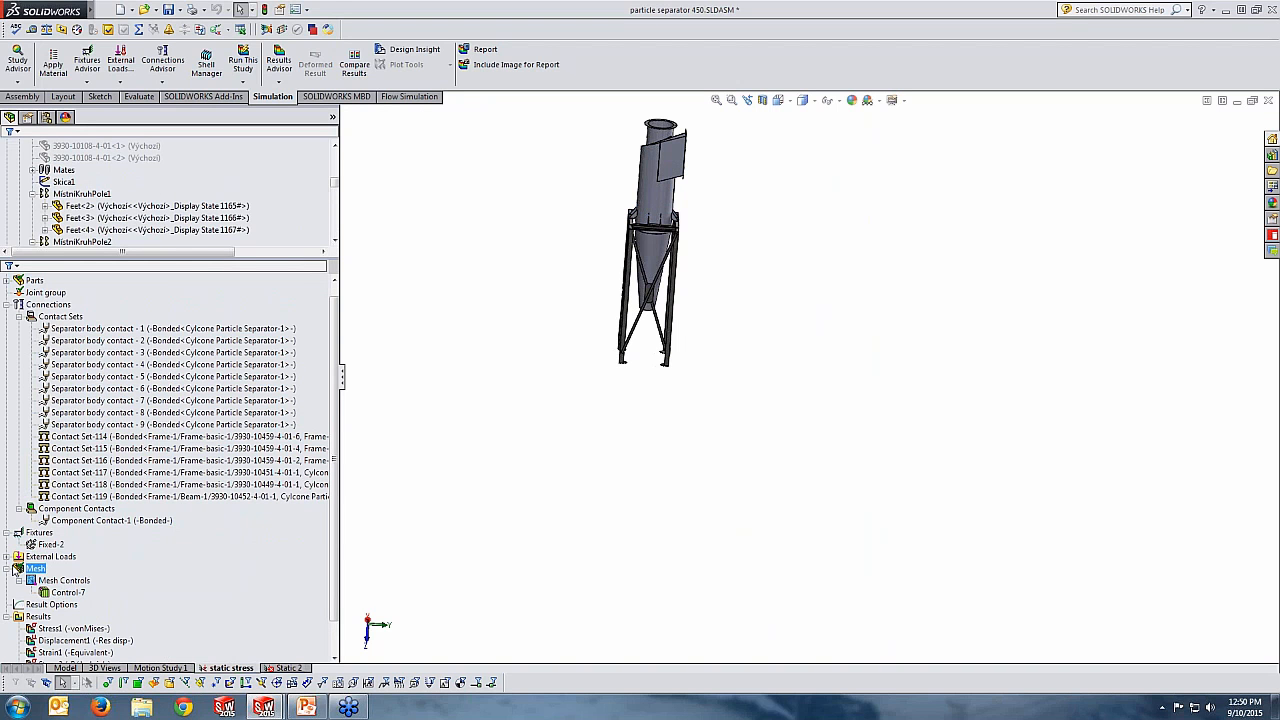
{"action": "left_click", "coordinate": [56, 569]}
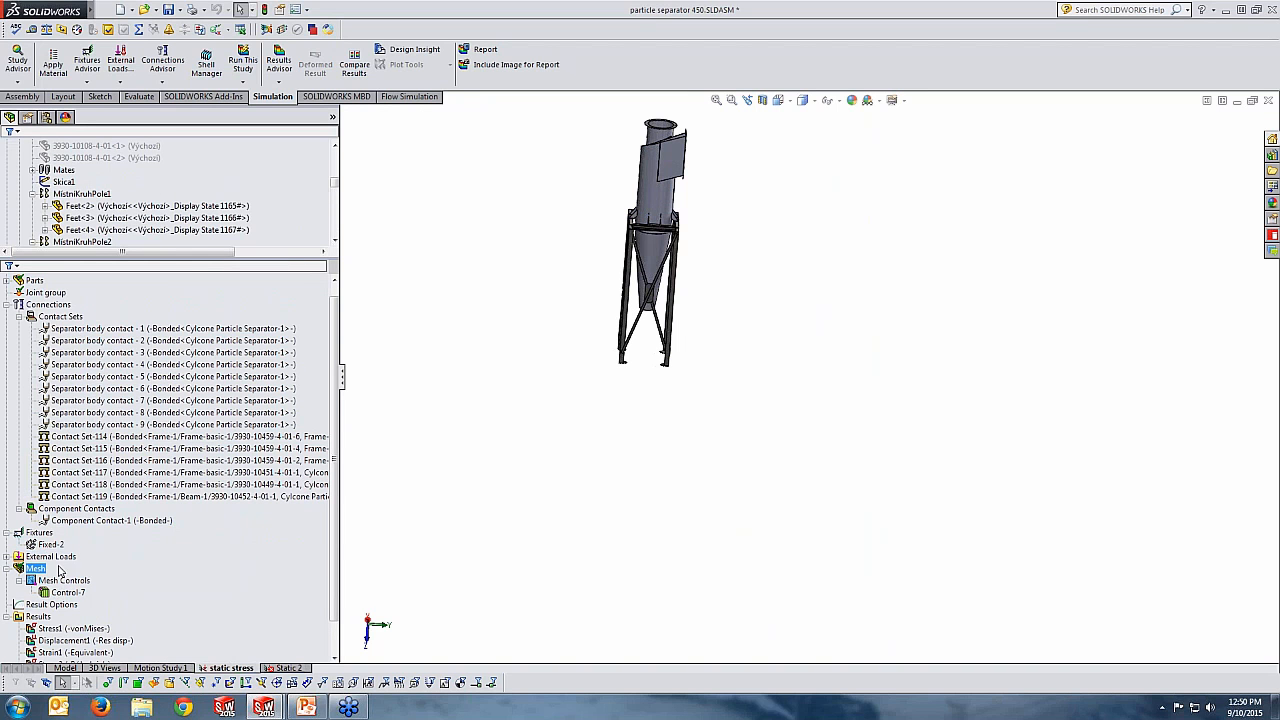
{"action": "left_click", "coordinate": [6, 557]}
{"action": "scroll", "coordinate": [88, 560], "scroll_direction": "down", "scroll_amount": 2}
Open the Force-5 load's definition, inspect its loaded upper frame beam and direction reference up close, and accept it unchanged
{"action": "left_click", "coordinate": [86, 557]}
{"action": "left_click", "coordinate": [90, 498]}
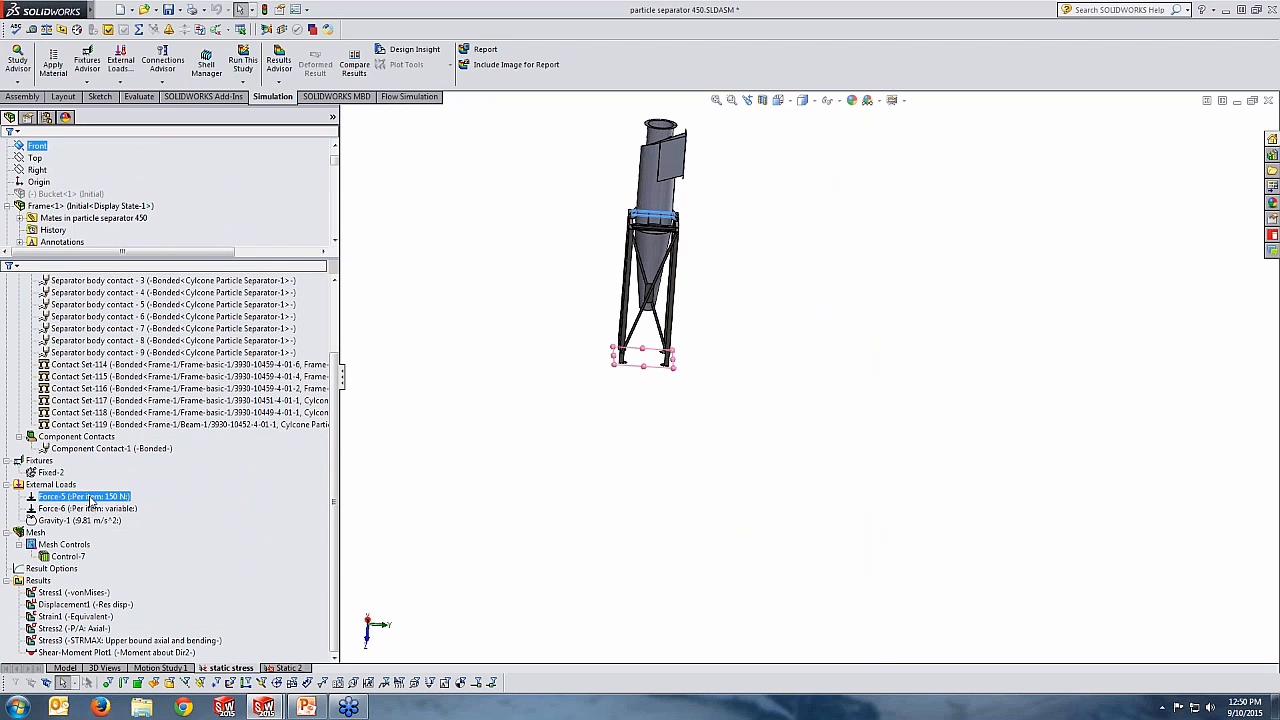
{"action": "right_click", "coordinate": [90, 502]}
{"action": "left_click", "coordinate": [140, 544]}
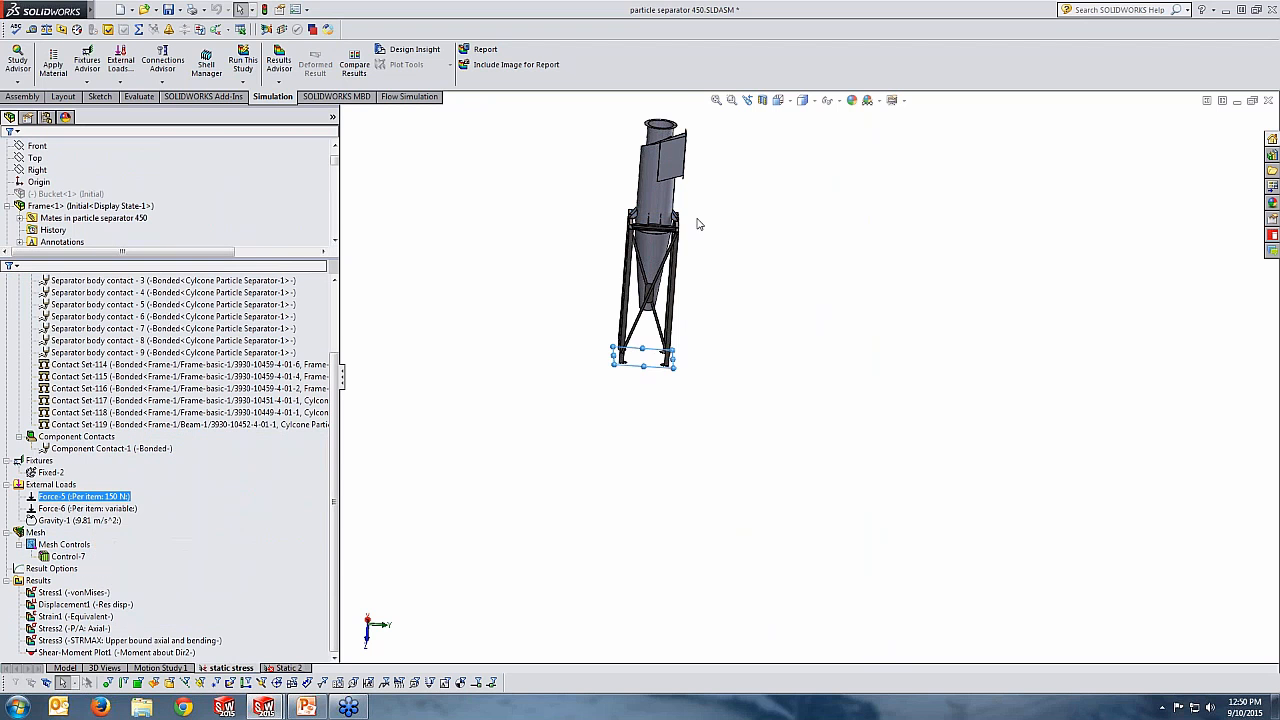
{"action": "scroll", "coordinate": [700, 254], "scroll_direction": "up", "scroll_amount": 5}
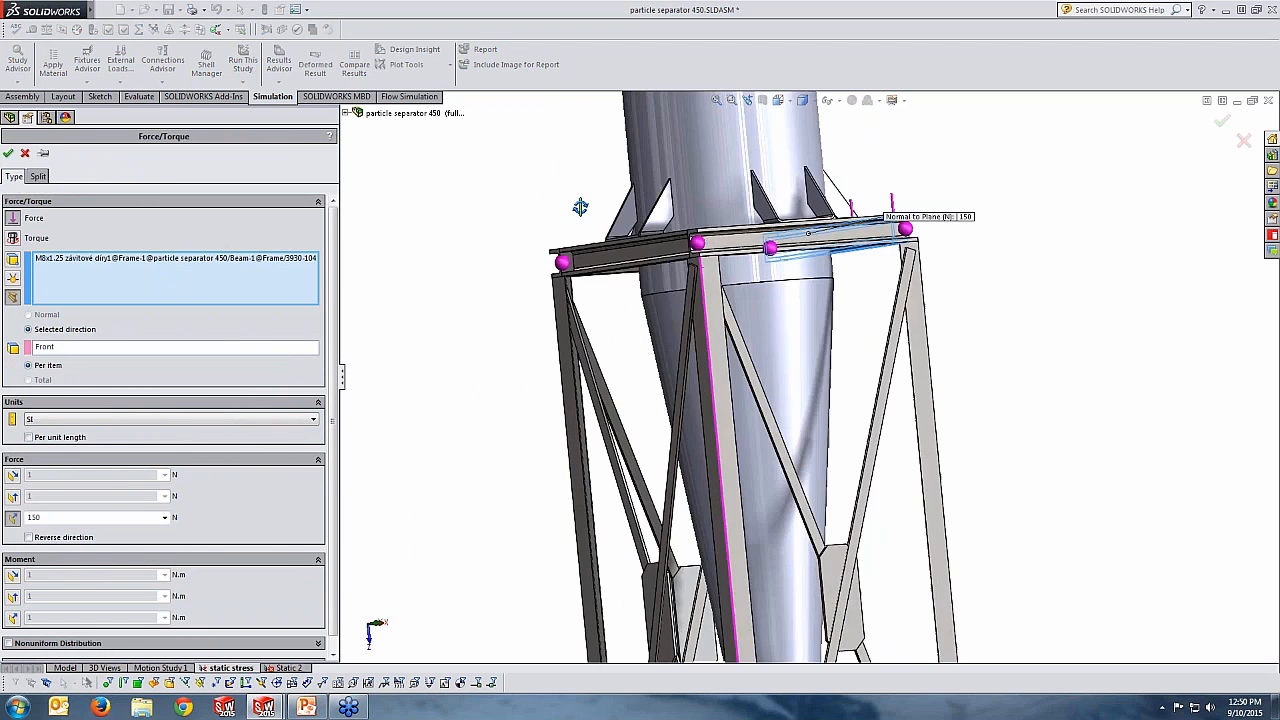
{"action": "middle_click_drag", "start_coordinate": [580, 206], "coordinate": [905, 368]}
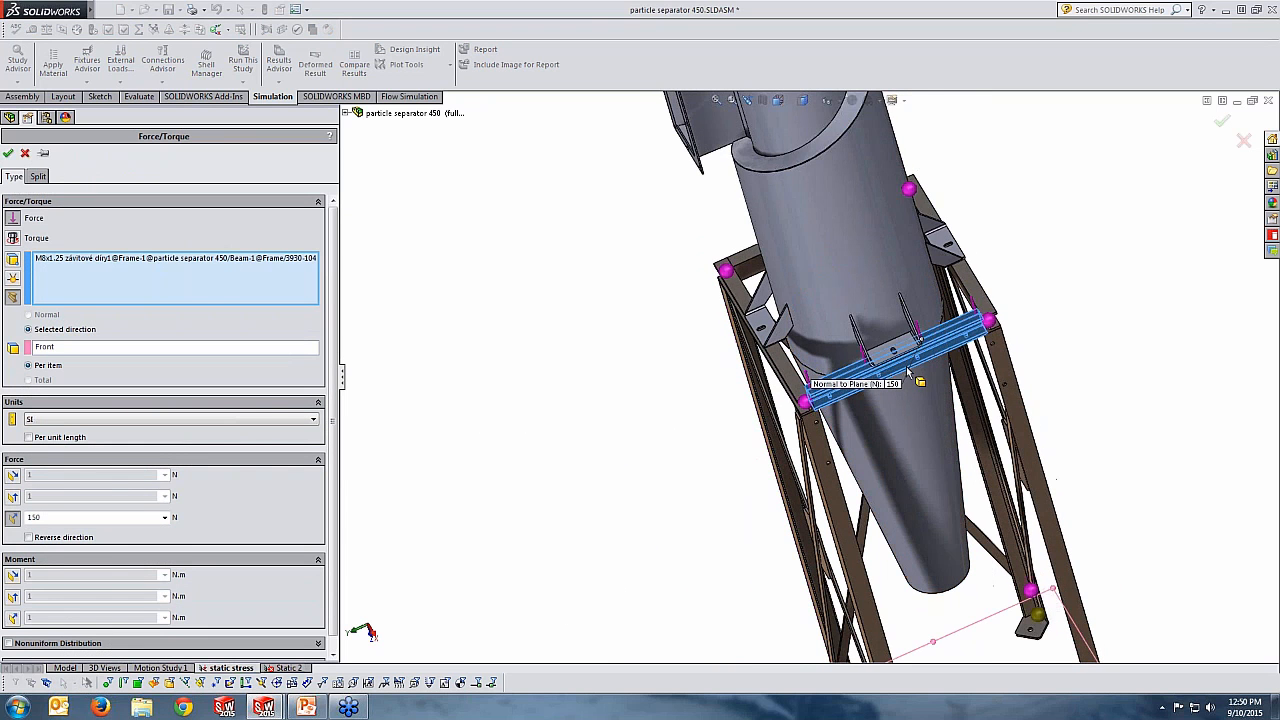
{"action": "left_click", "coordinate": [62, 347]}
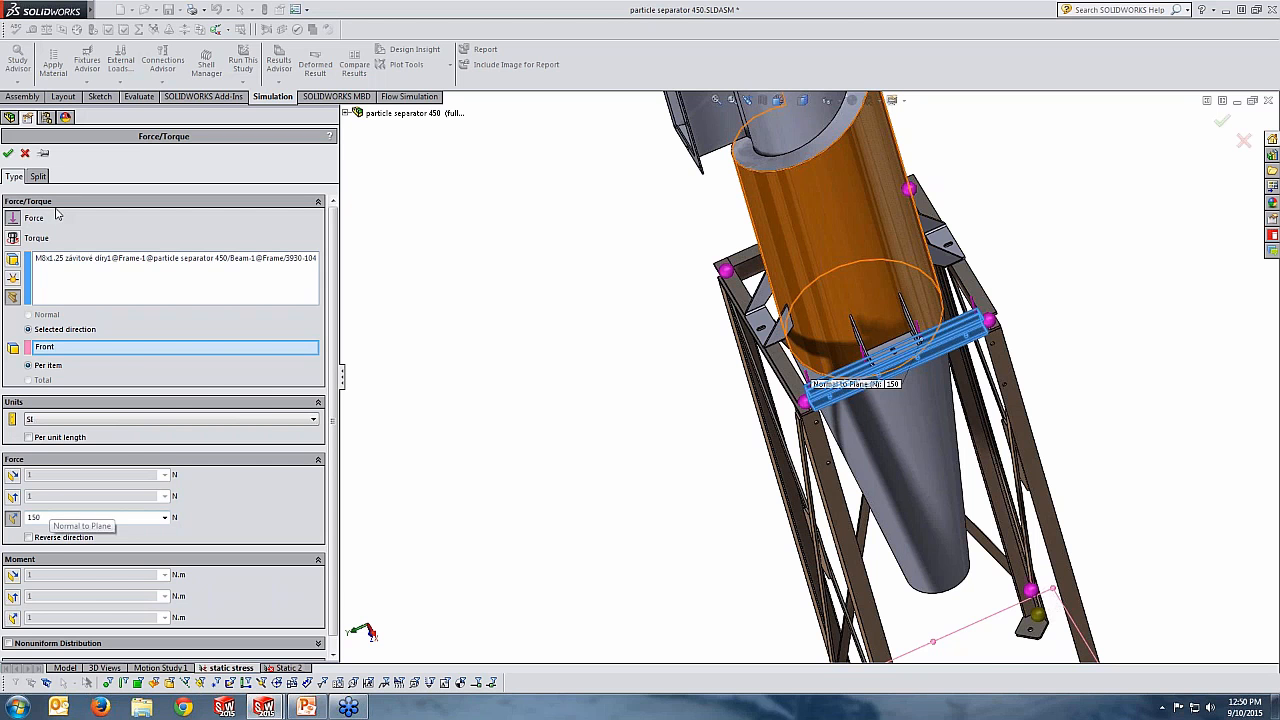
{"action": "left_click", "coordinate": [8, 153]}
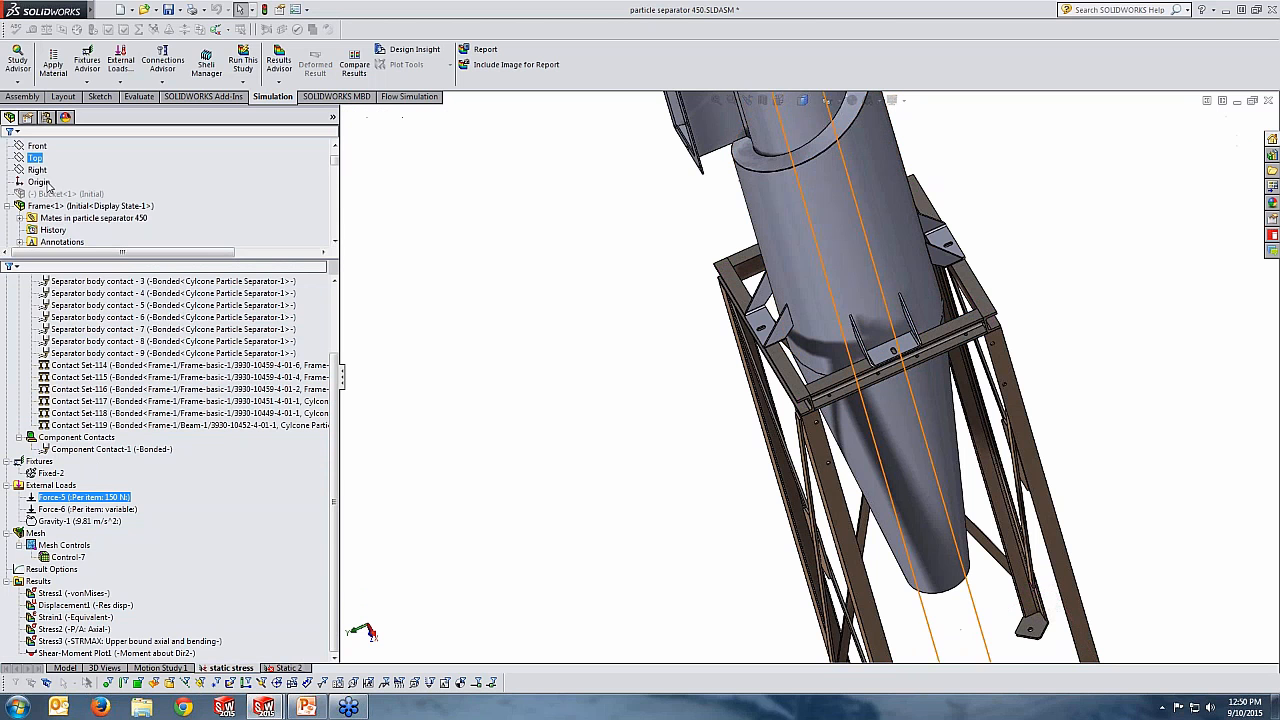
Open the Gravity-1 load's definition, inspect its Front plane reference and direction below the frame, and close it without changes
{"action": "right_click", "coordinate": [60, 488]}
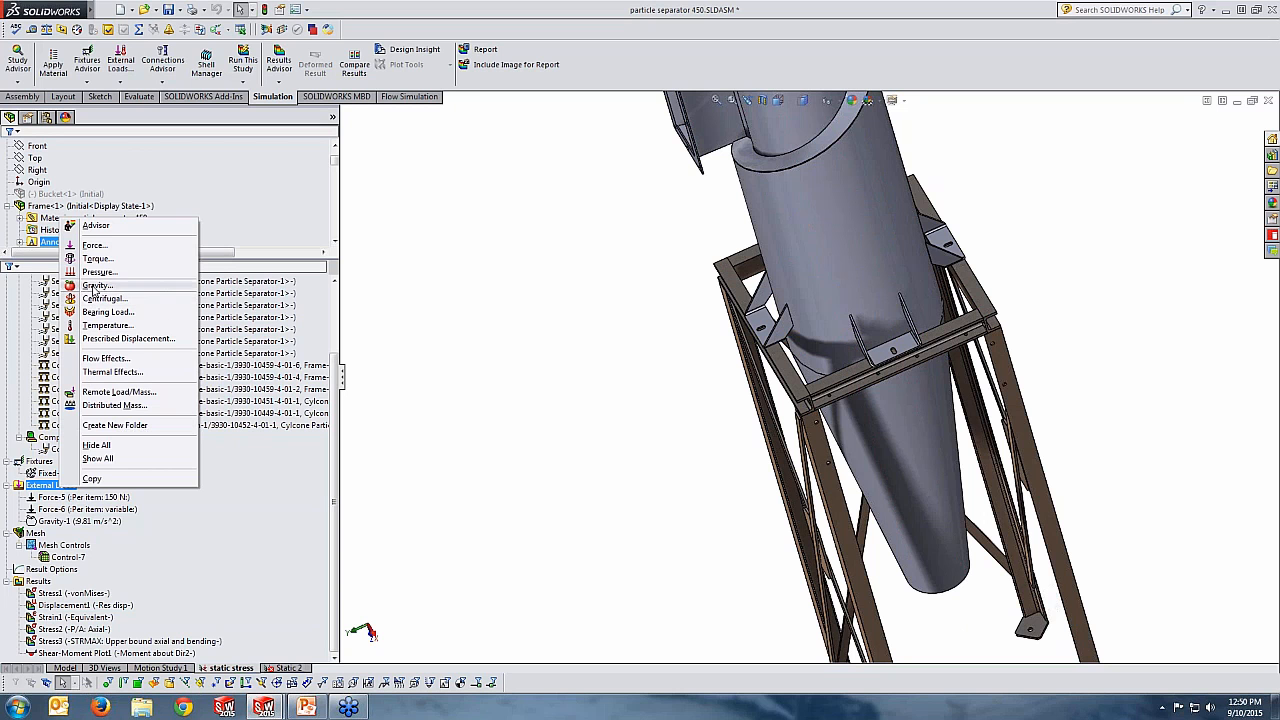
{"action": "left_click", "coordinate": [502, 468]}
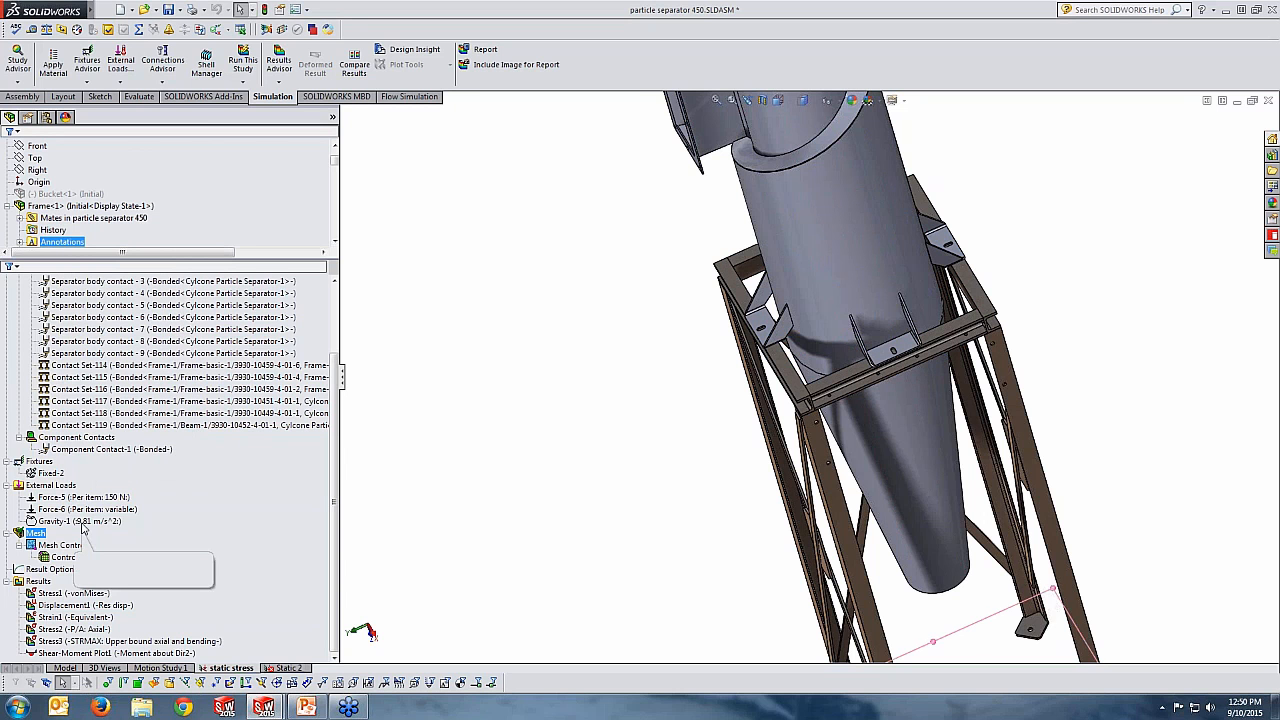
{"action": "left_click", "coordinate": [80, 521]}
{"action": "right_click", "coordinate": [88, 522]}
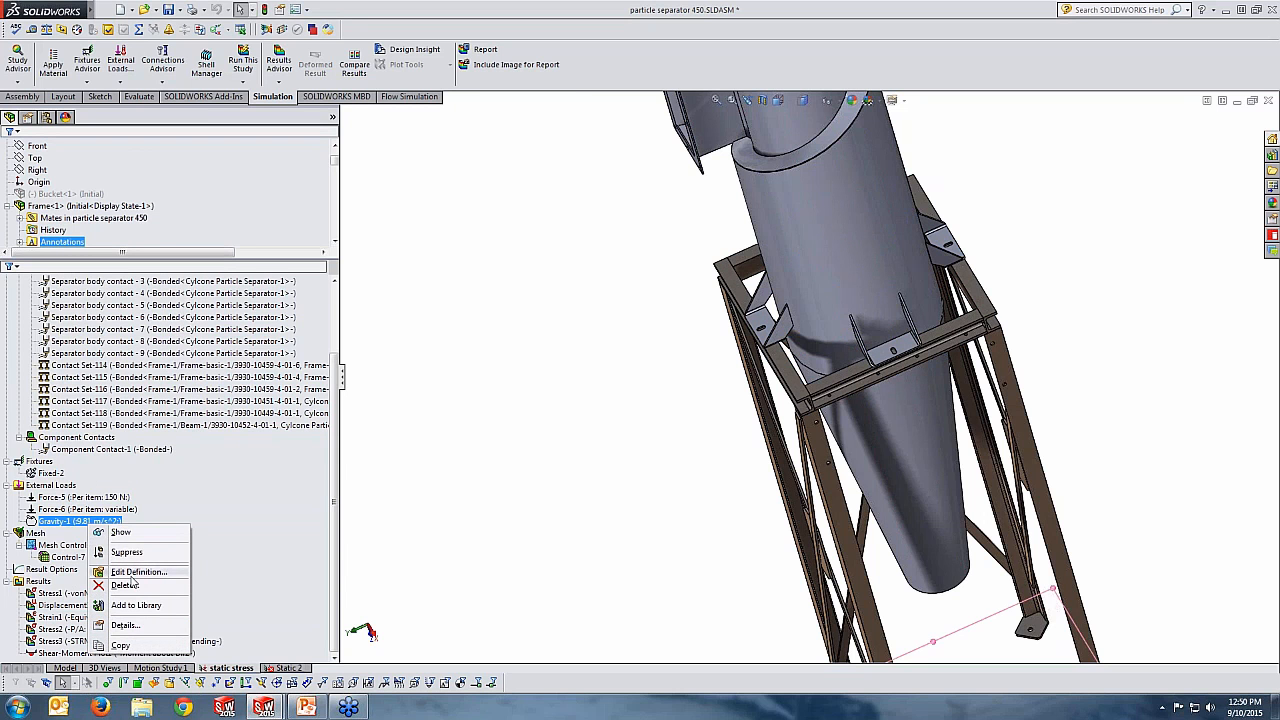
{"action": "left_click", "coordinate": [136, 574]}
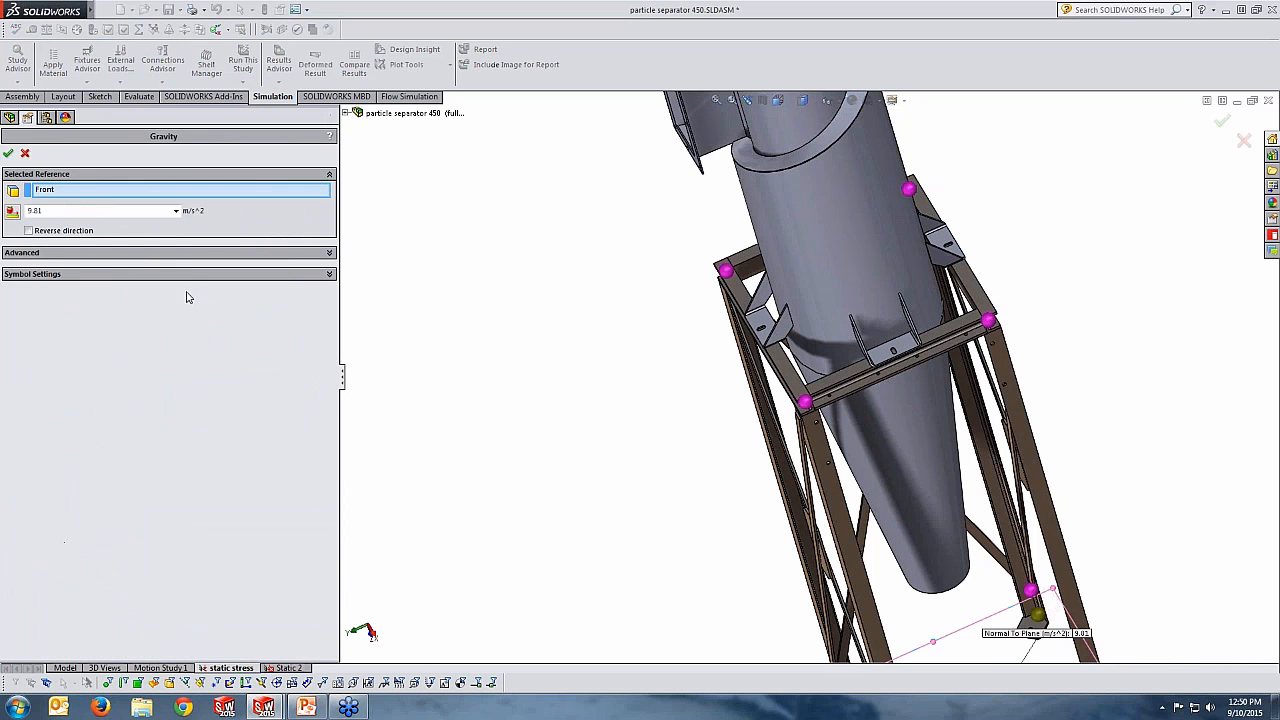
{"action": "left_click", "coordinate": [97, 195]}
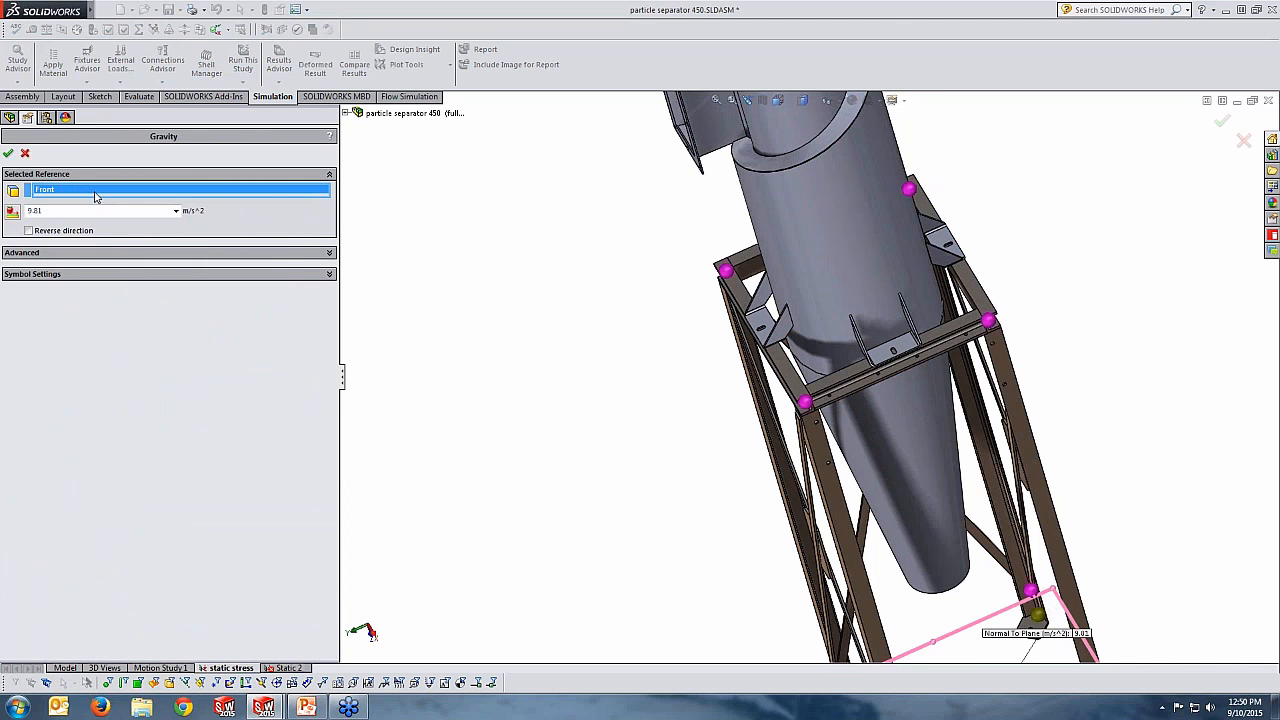
{"action": "scroll", "coordinate": [643, 563], "scroll_direction": "up", "scroll_amount": 4}
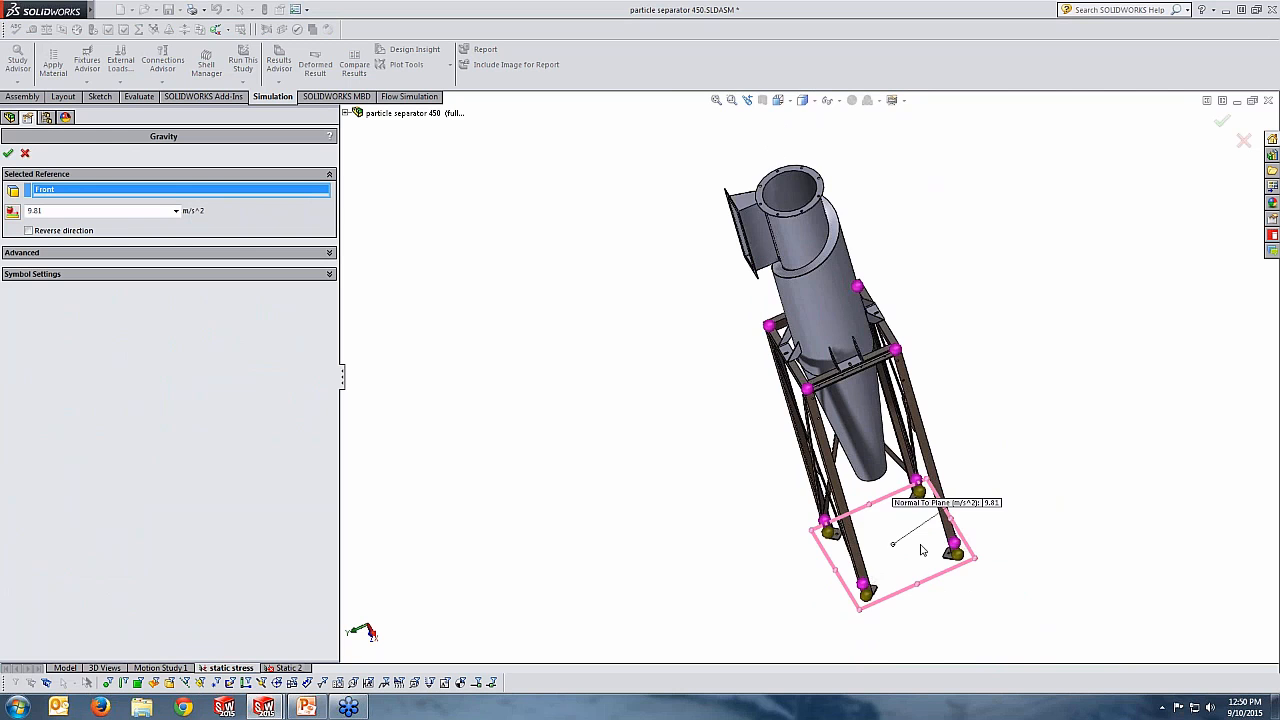
{"action": "scroll", "coordinate": [922, 550], "scroll_direction": "down", "scroll_amount": 3}
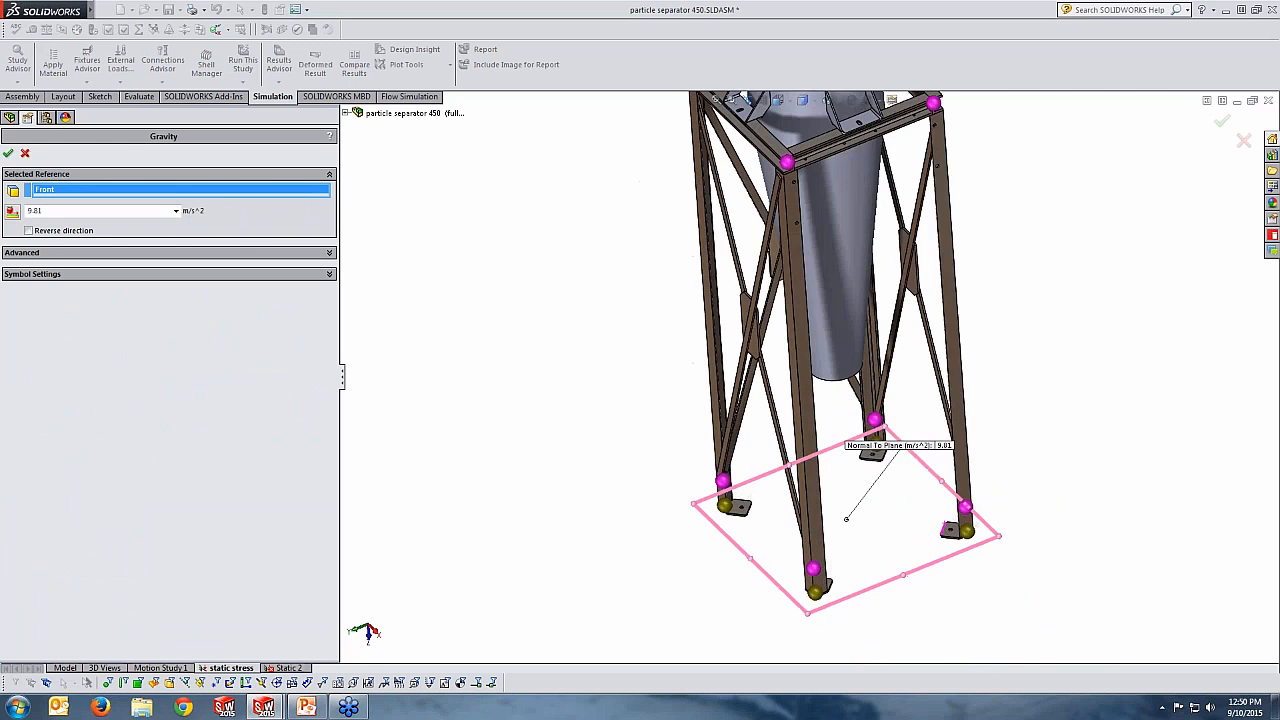
{"action": "left_click", "coordinate": [25, 153]}
Open the Force-6 load's definition, inspect its inlet flange face, Top plane direction and force components, and close it without changes
{"action": "left_click", "coordinate": [78, 510]}
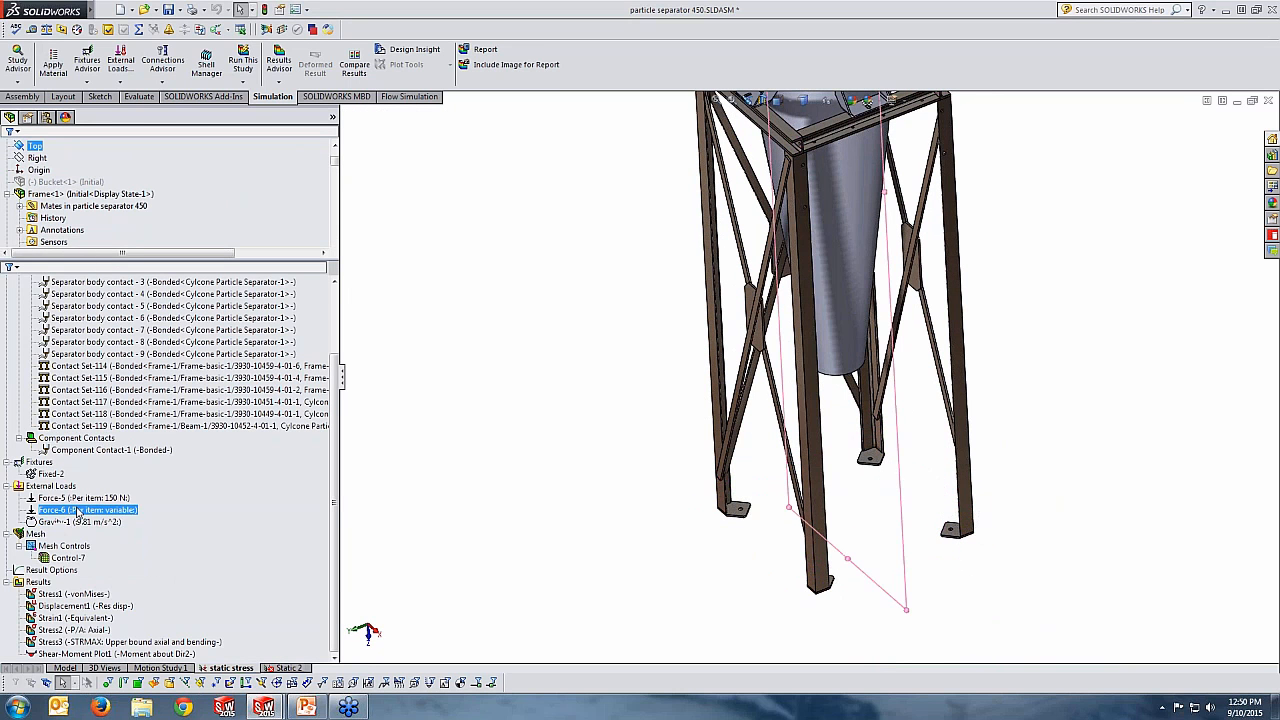
{"action": "right_click", "coordinate": [79, 511]}
{"action": "left_click", "coordinate": [126, 555]}
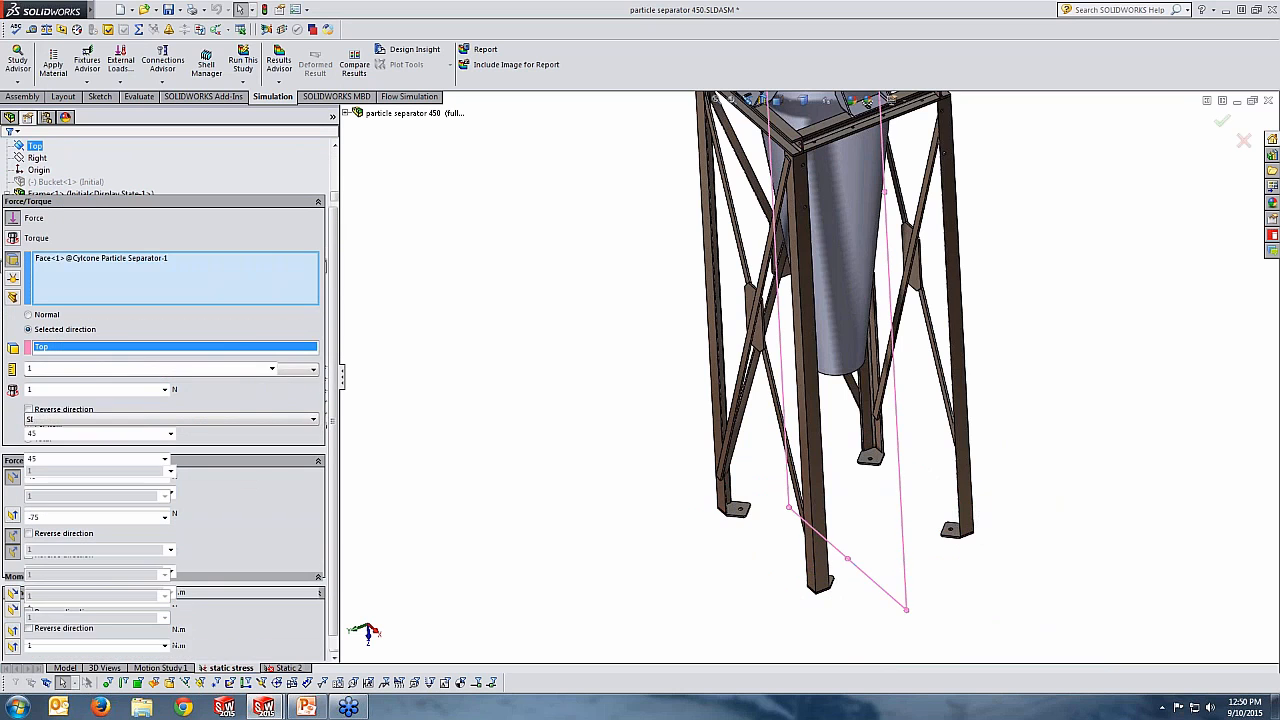
{"action": "scroll", "coordinate": [770, 268], "scroll_direction": "down", "scroll_amount": 8}
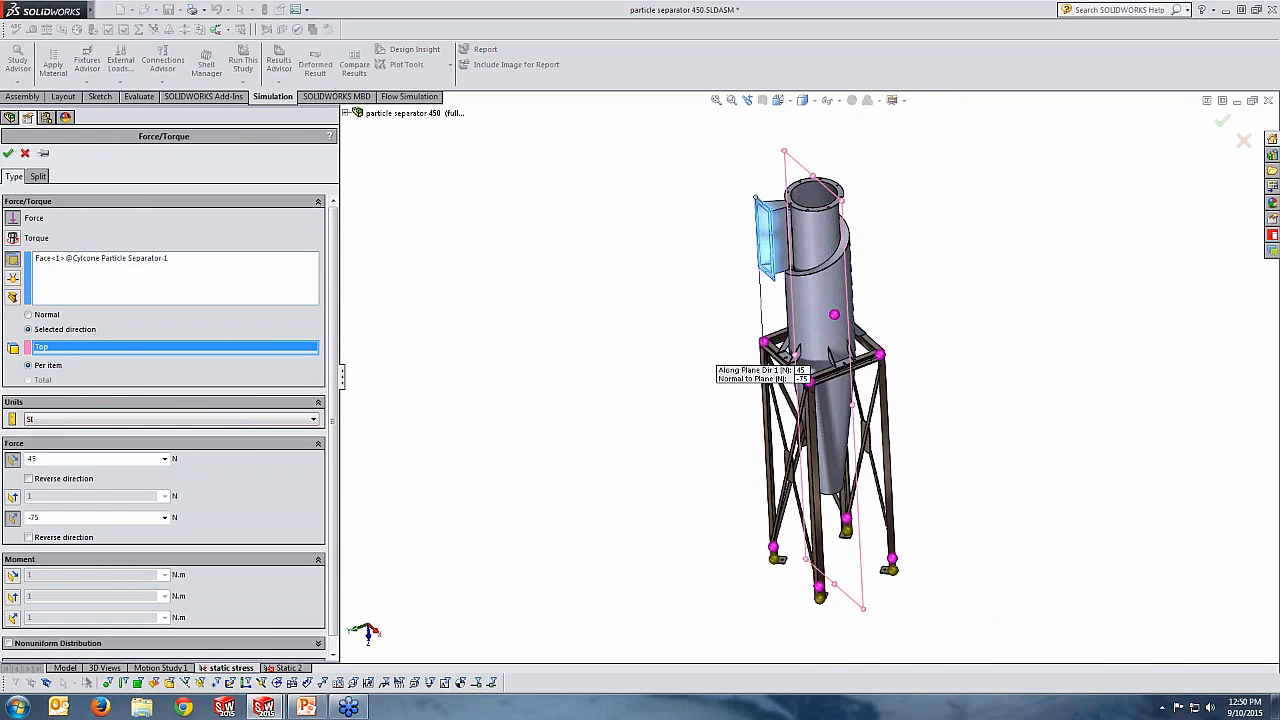
{"action": "scroll", "coordinate": [783, 270], "scroll_direction": "down", "scroll_amount": 5}
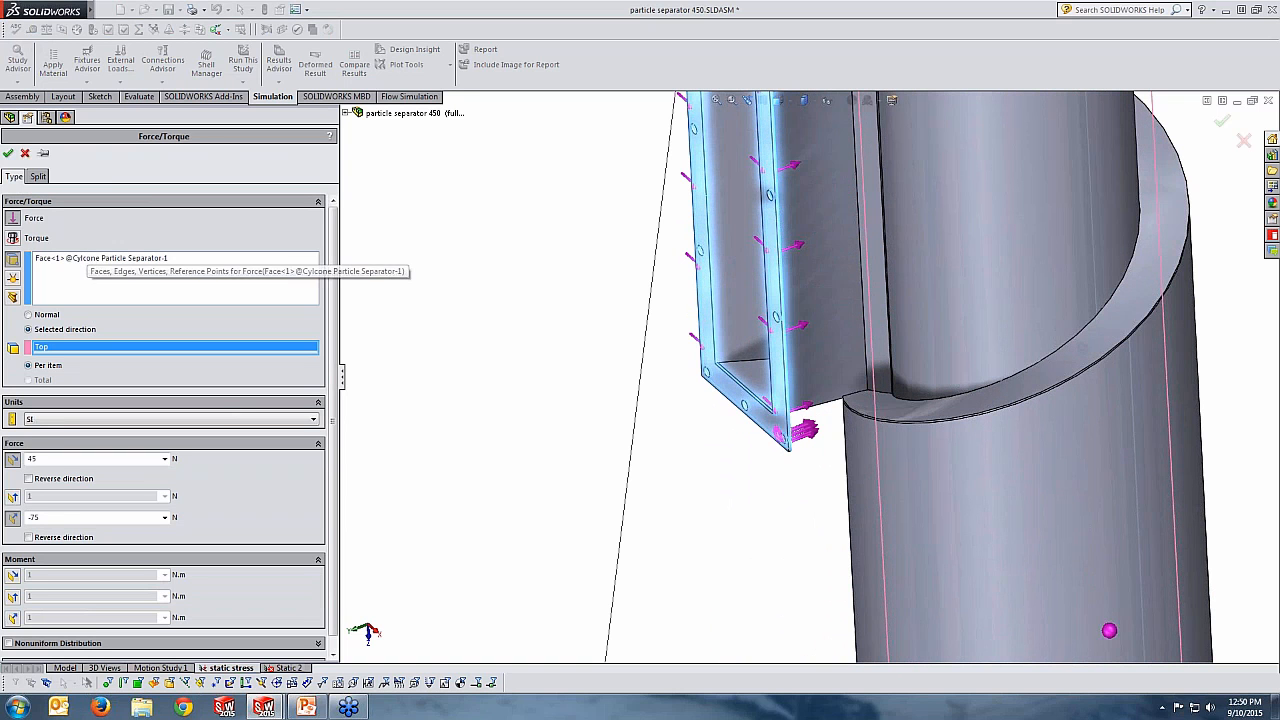
{"action": "double_click", "coordinate": [50, 459]}
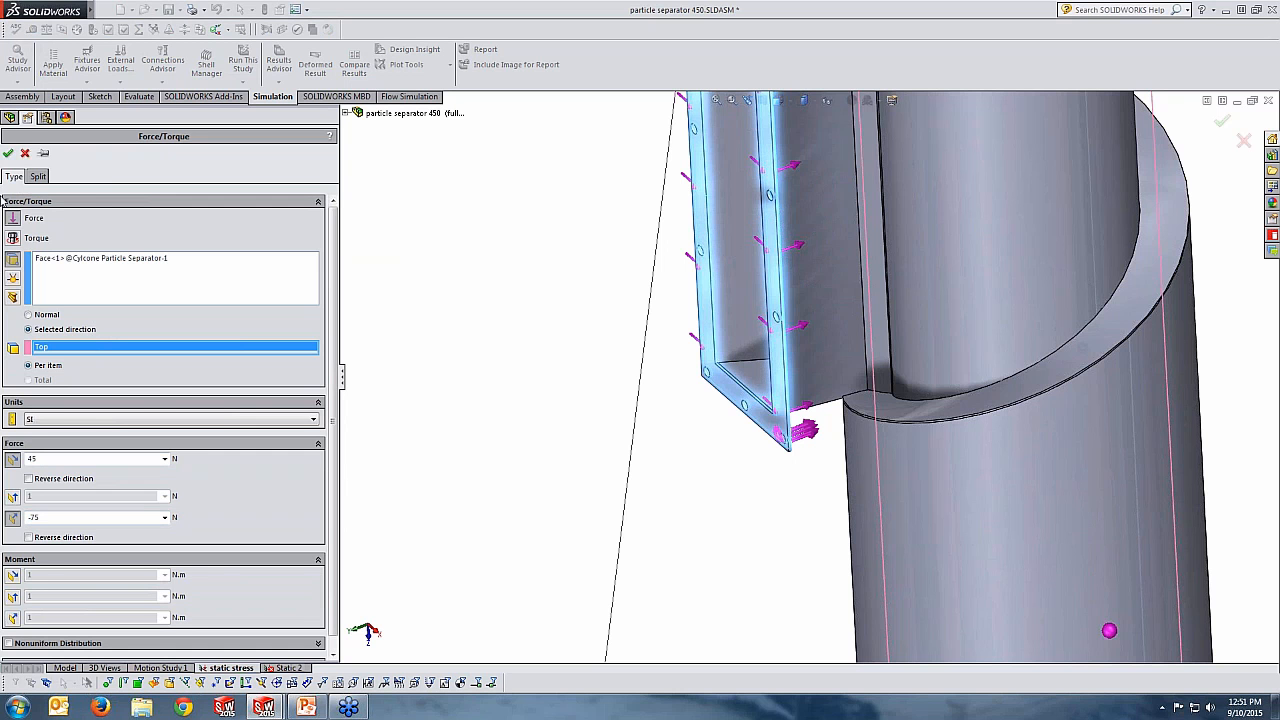
{"action": "left_click", "coordinate": [25, 154]}
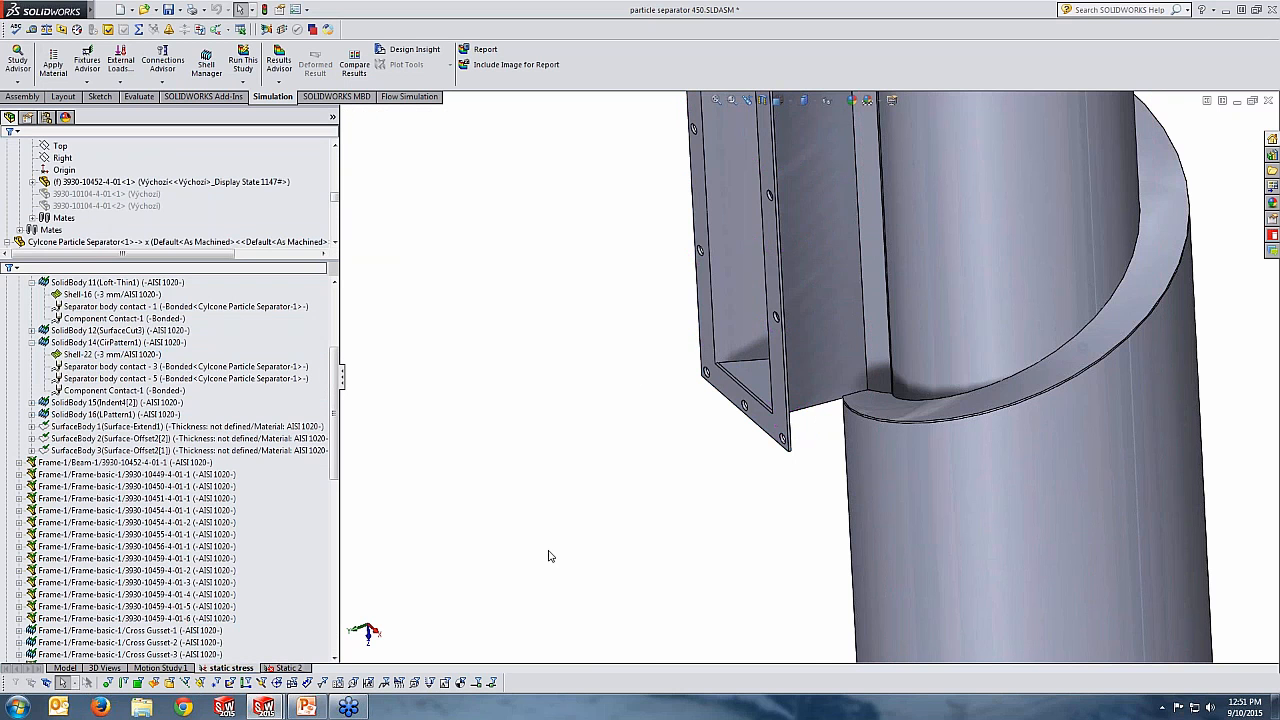
Collapse the Parts and Connections folders in the static stress study tree
{"action": "scroll", "coordinate": [575, 548], "scroll_direction": "up", "scroll_amount": 5}
{"action": "scroll", "coordinate": [944, 537], "scroll_direction": "up", "scroll_amount": 4}
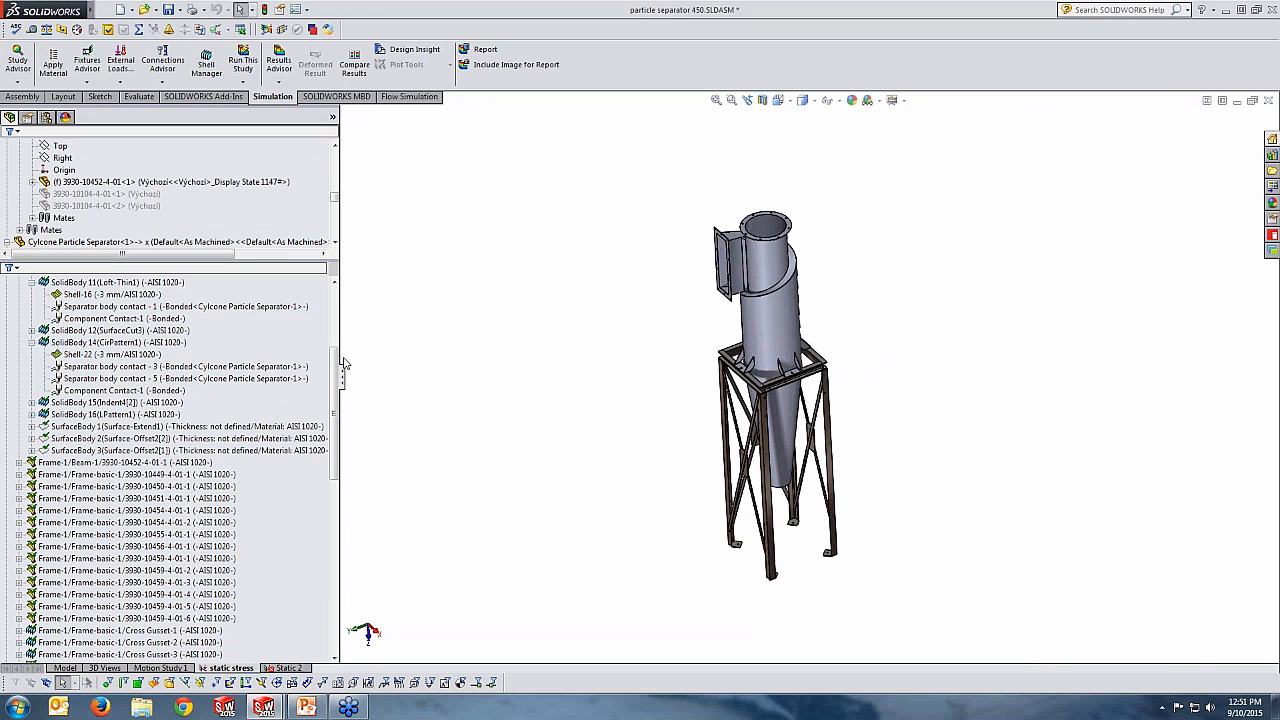
{"action": "scroll", "coordinate": [100, 340], "scroll_direction": "up", "scroll_amount": 5}
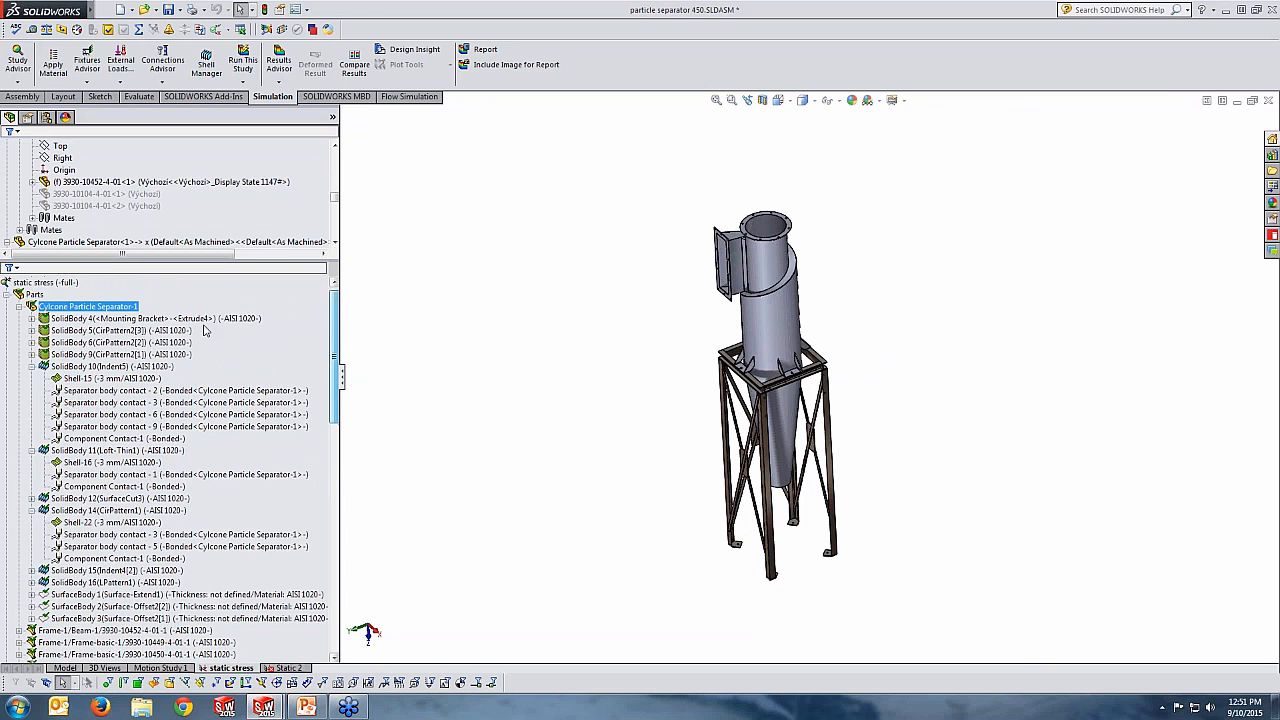
{"action": "left_click", "coordinate": [7, 294]}
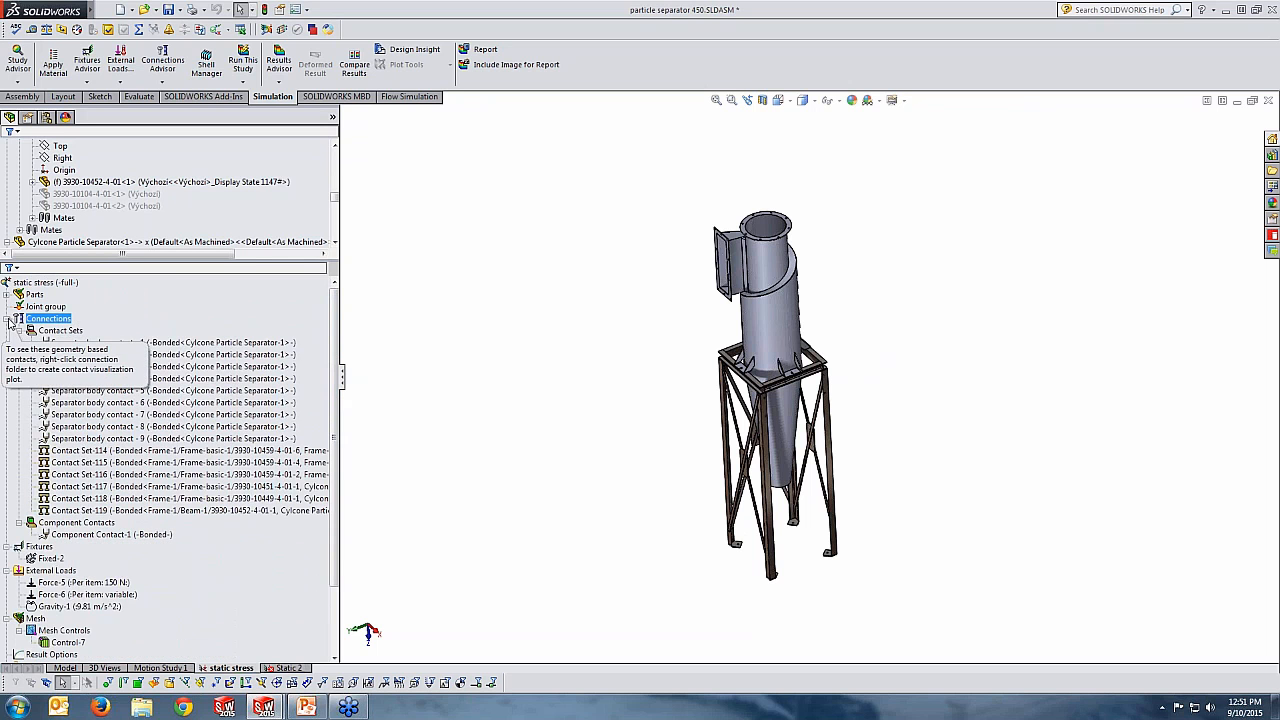
{"action": "left_click", "coordinate": [8, 318]}
Open the Control-7 mesh control's definition, check its selected upper frame beams and element size, and close it unchanged
{"action": "left_click", "coordinate": [62, 414]}
{"action": "left_click", "coordinate": [66, 427]}
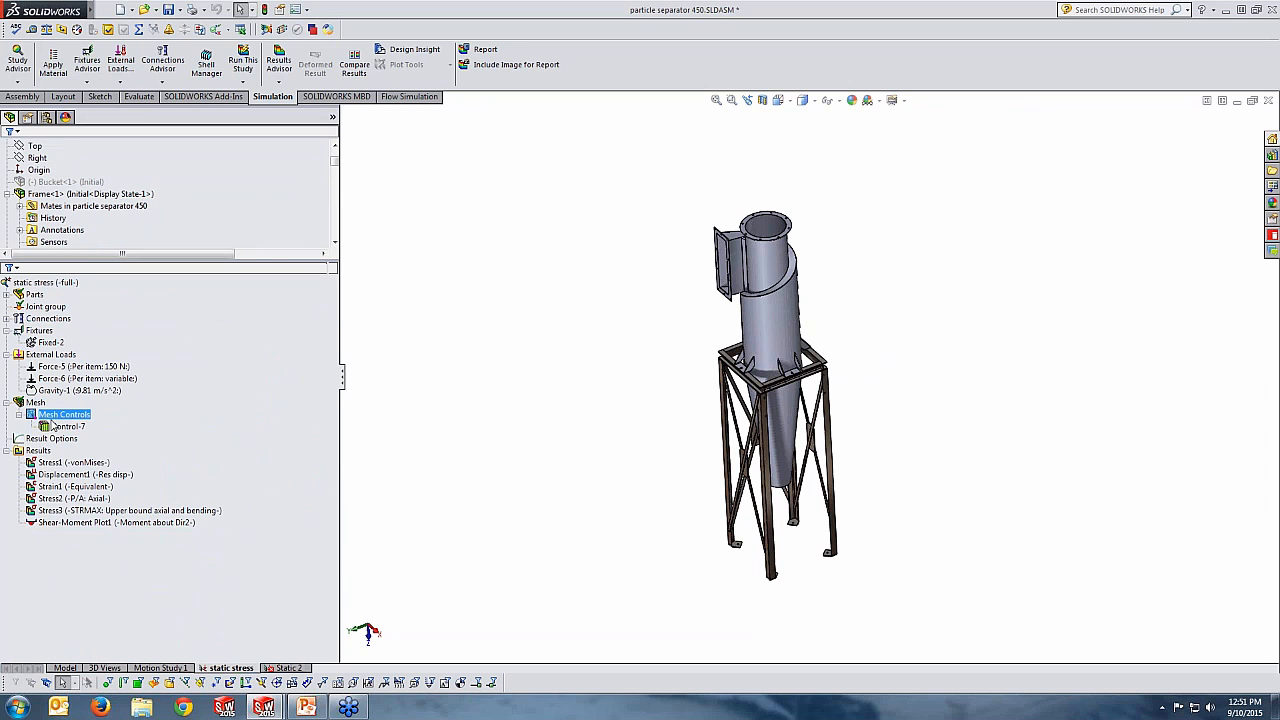
{"action": "right_click", "coordinate": [66, 427]}
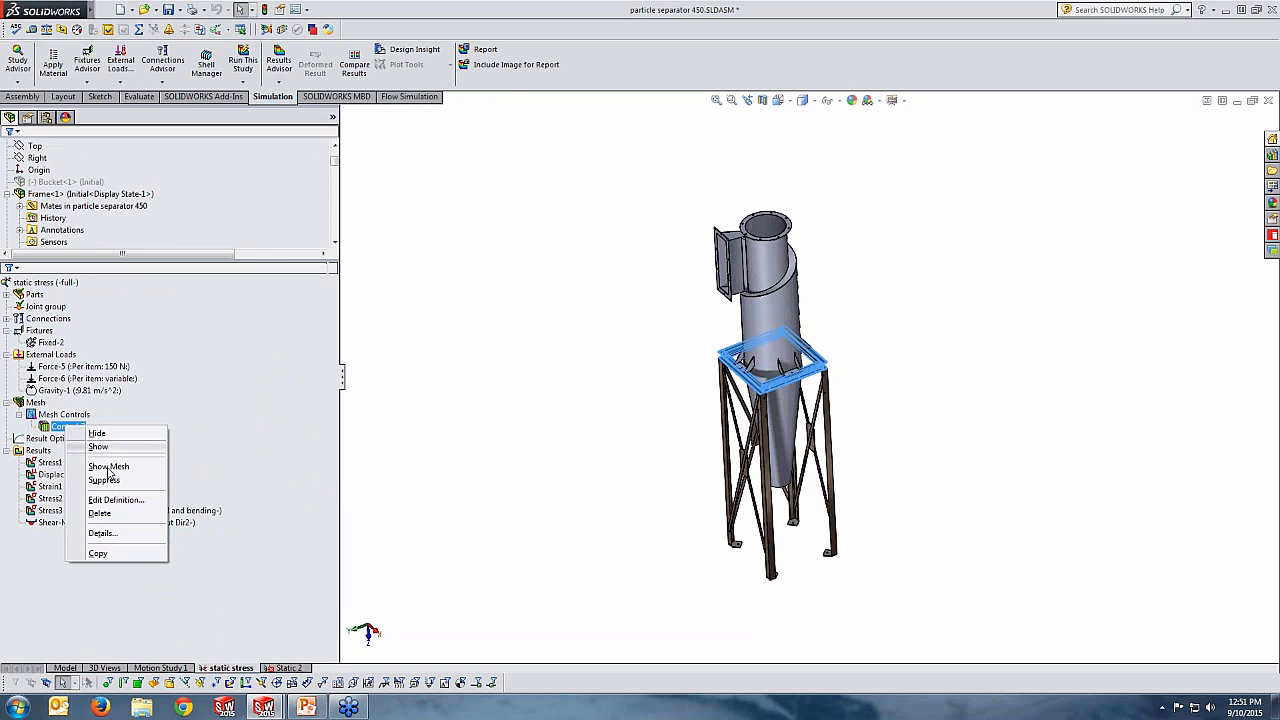
{"action": "left_click", "coordinate": [112, 498]}
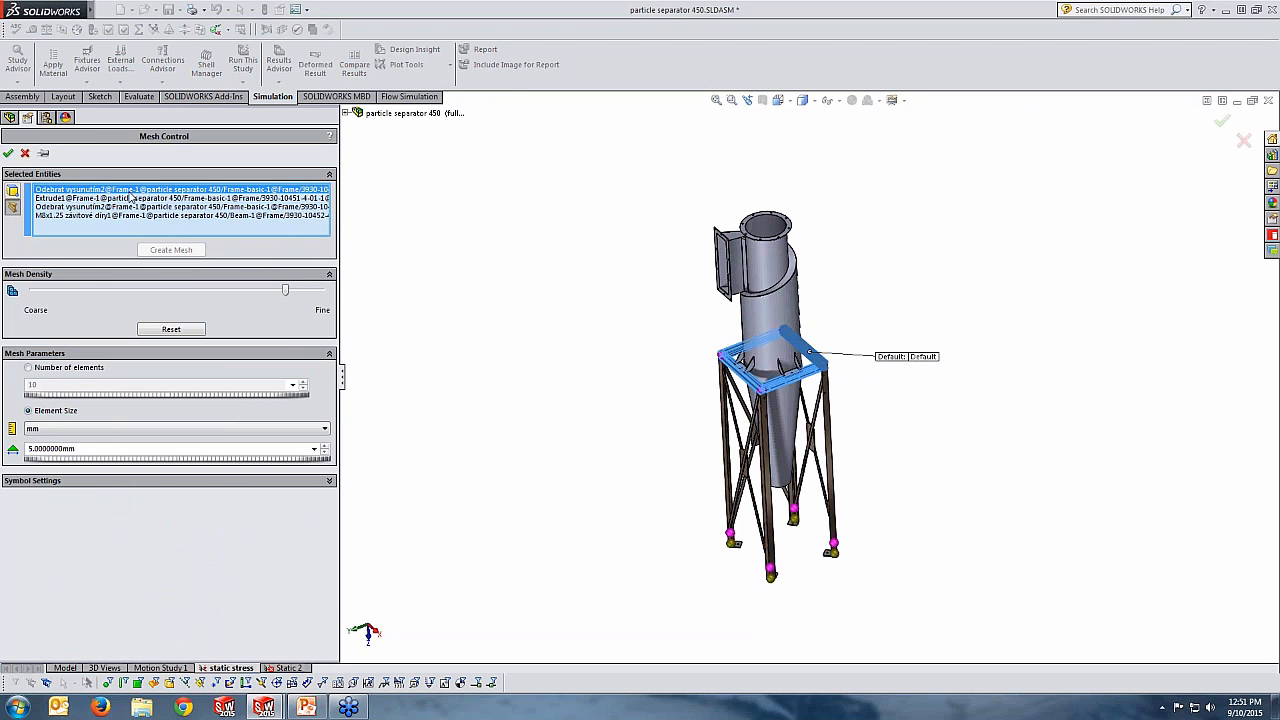
{"action": "scroll", "coordinate": [883, 380], "scroll_direction": "down", "scroll_amount": 10}
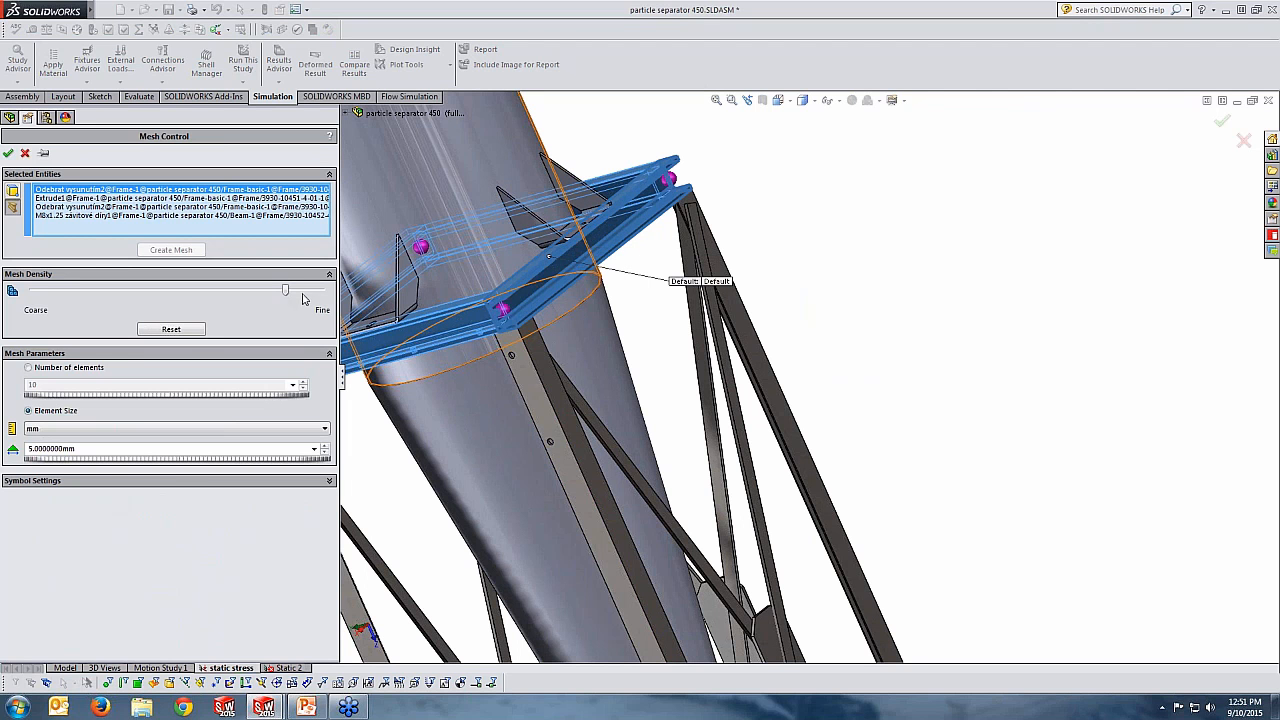
{"action": "left_click", "coordinate": [236, 198]}
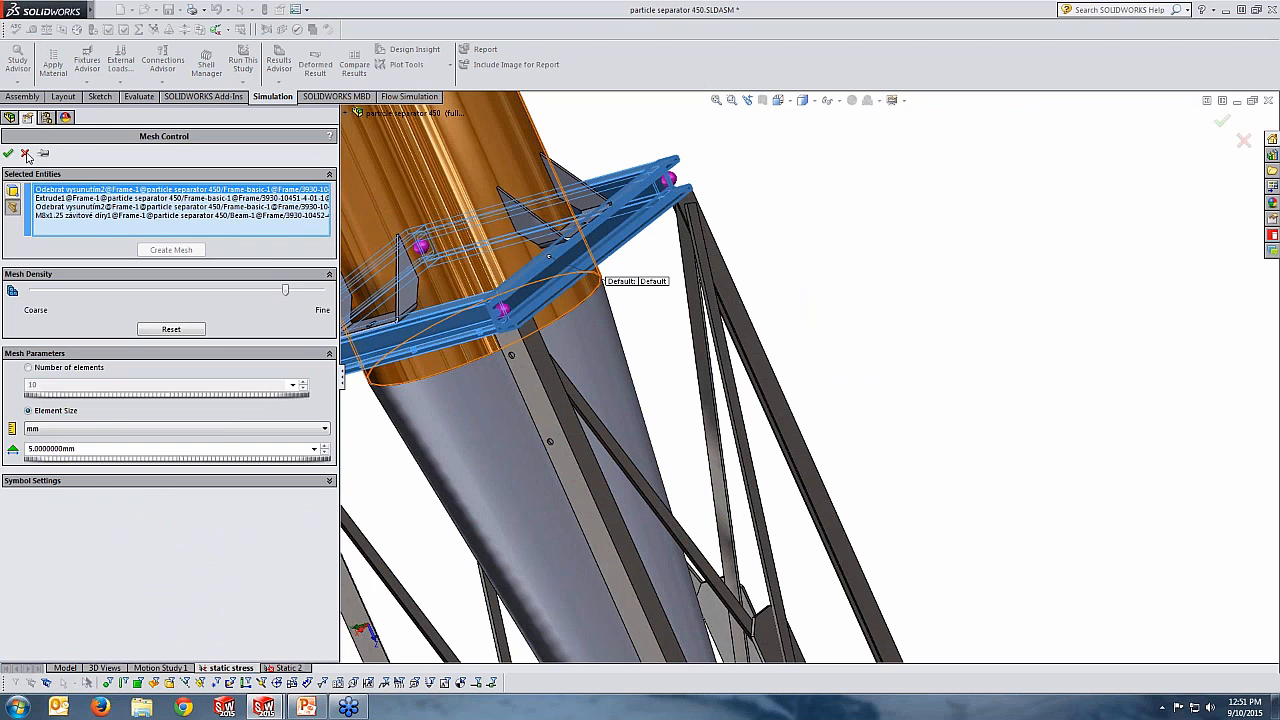
{"action": "left_click", "coordinate": [9, 152]}
Show the mesh of the static stress study on the whole separator assembly
{"action": "right_click", "coordinate": [36, 403]}
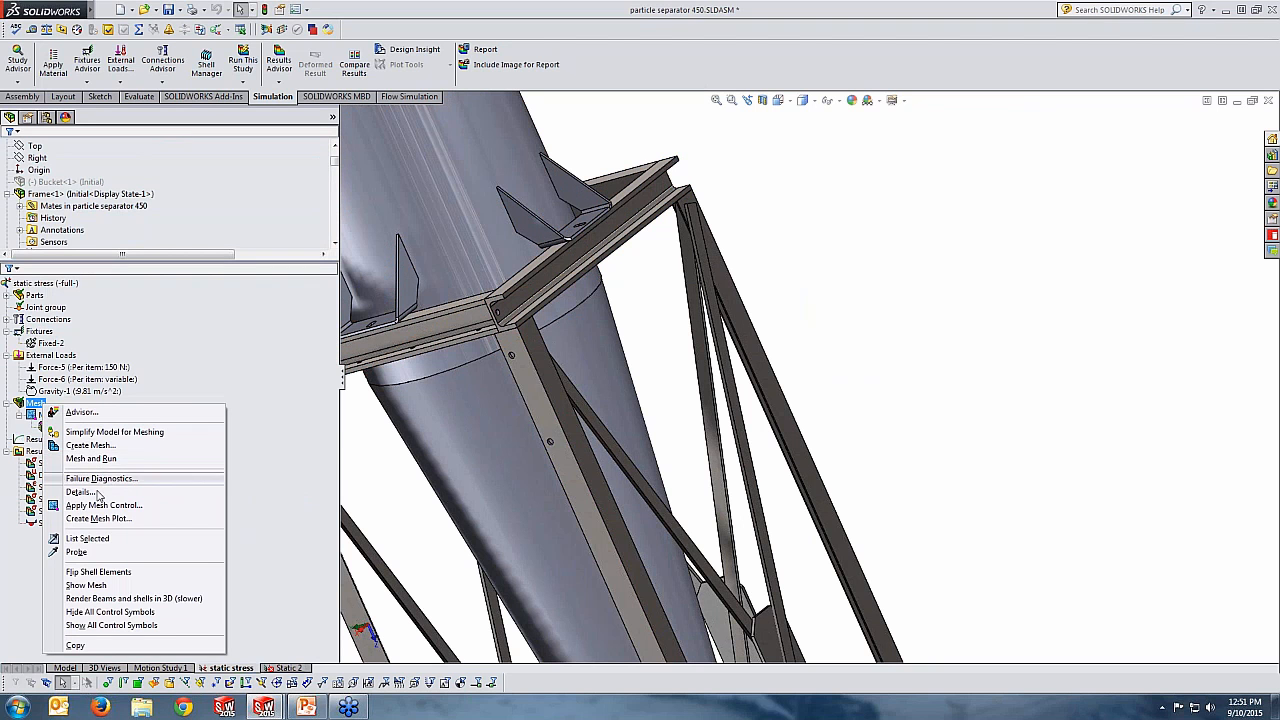
{"action": "left_click", "coordinate": [87, 585]}
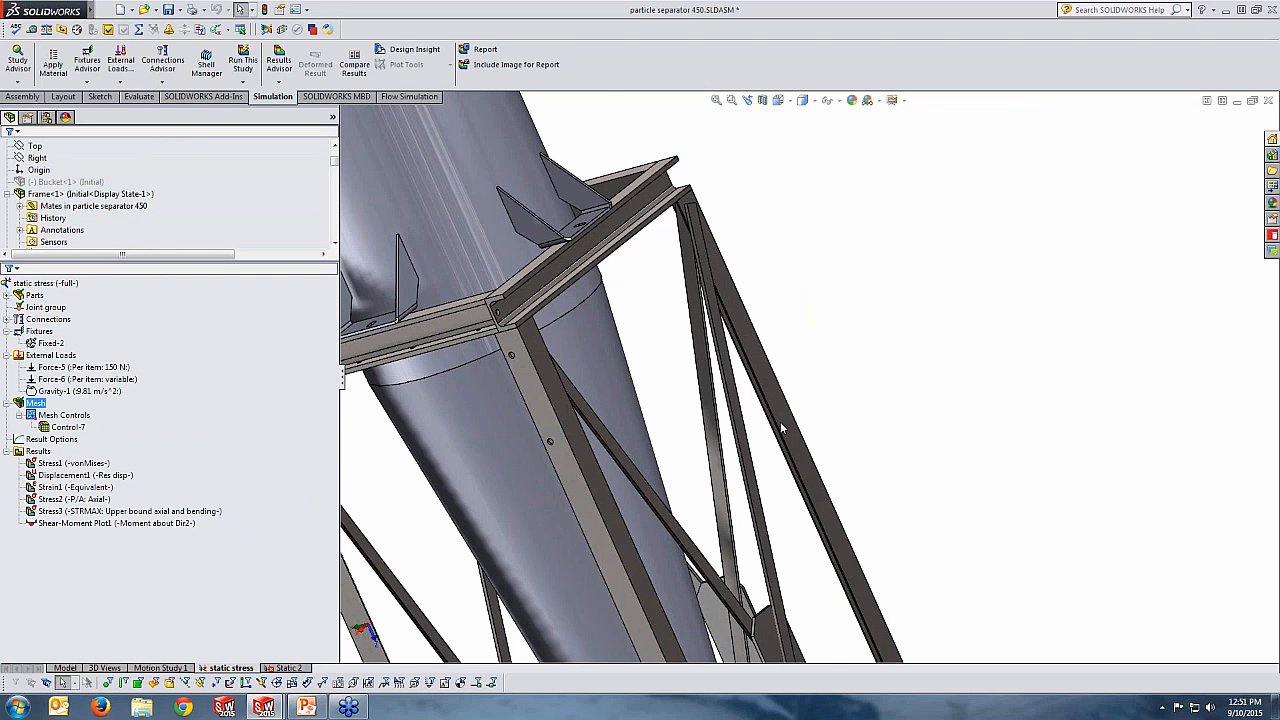
{"action": "middle_click_drag", "start_coordinate": [782, 428], "coordinate": [836, 273]}
{"action": "key", "text": "ctrl+7"}
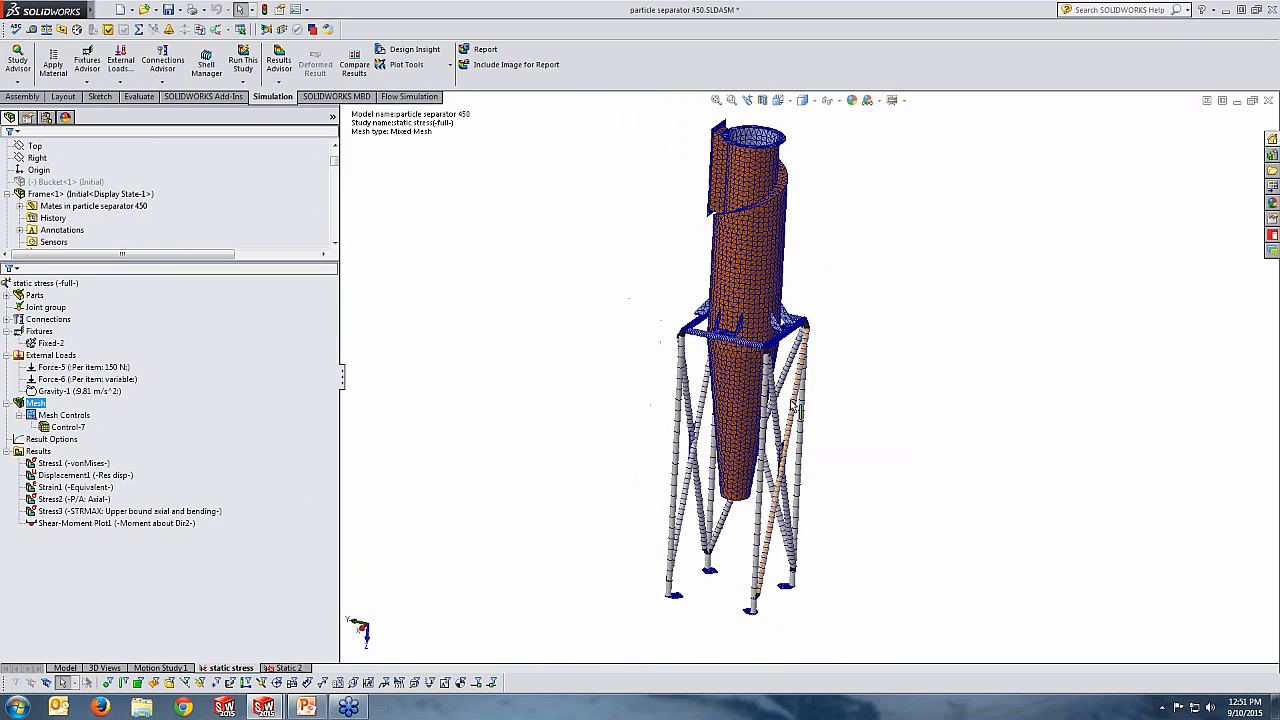
Examine the mesh on the separator's upper shell, the mounting brackets and the upper frame beams
{"action": "scroll", "coordinate": [756, 175], "scroll_direction": "down", "scroll_amount": 5}
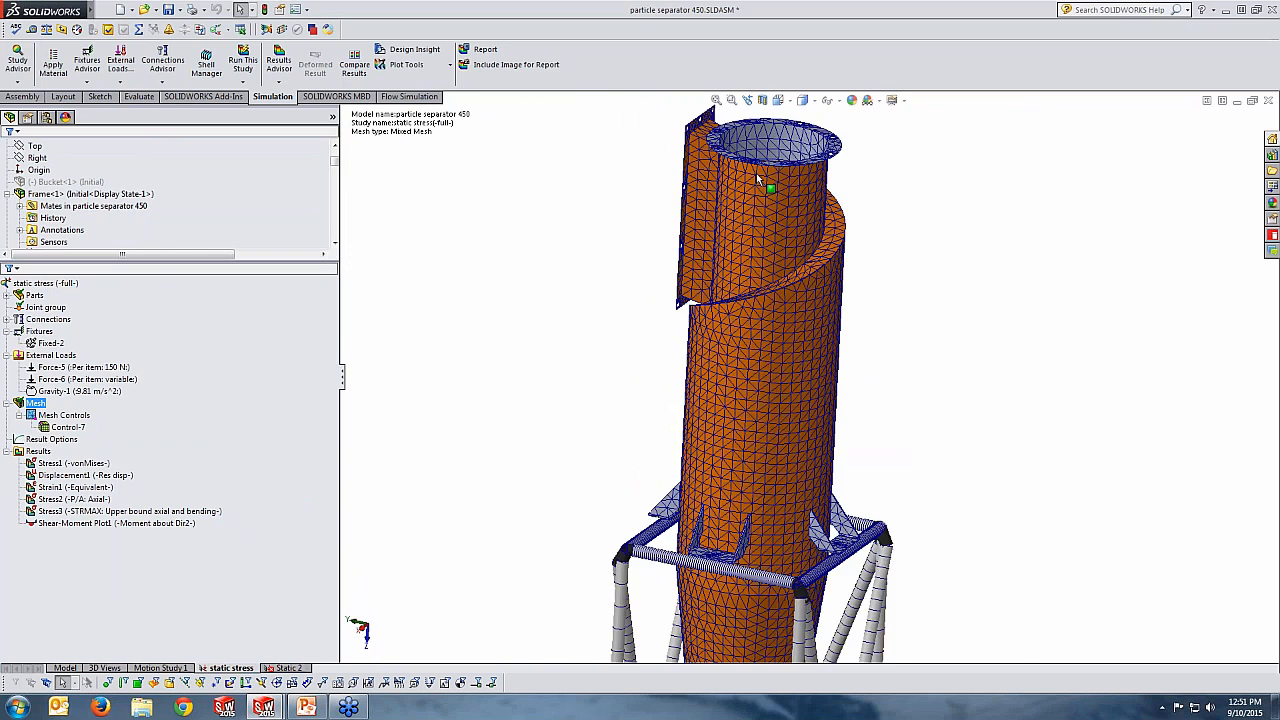
{"action": "scroll", "coordinate": [765, 187], "scroll_direction": "down", "scroll_amount": 4}
{"action": "scroll", "coordinate": [766, 188], "scroll_direction": "up", "scroll_amount": 5}
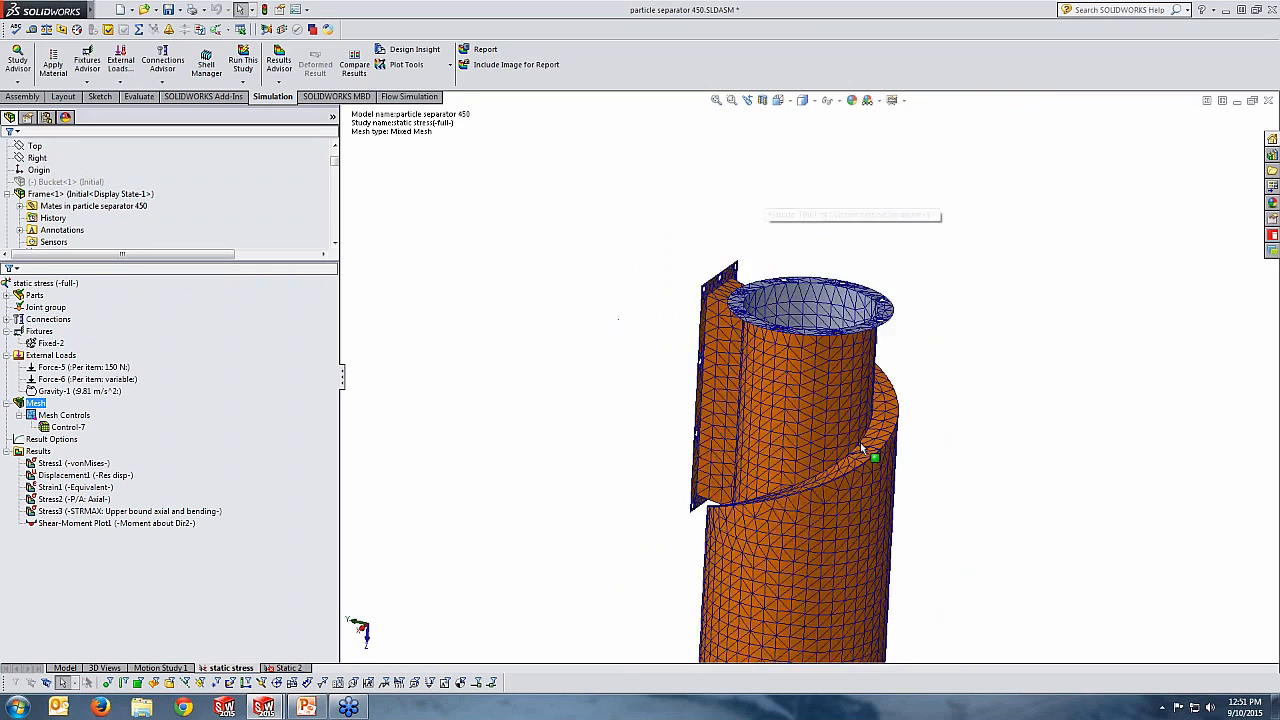
{"action": "scroll", "coordinate": [862, 448], "scroll_direction": "up", "scroll_amount": 6}
{"action": "scroll", "coordinate": [790, 510], "scroll_direction": "down", "scroll_amount": 9}
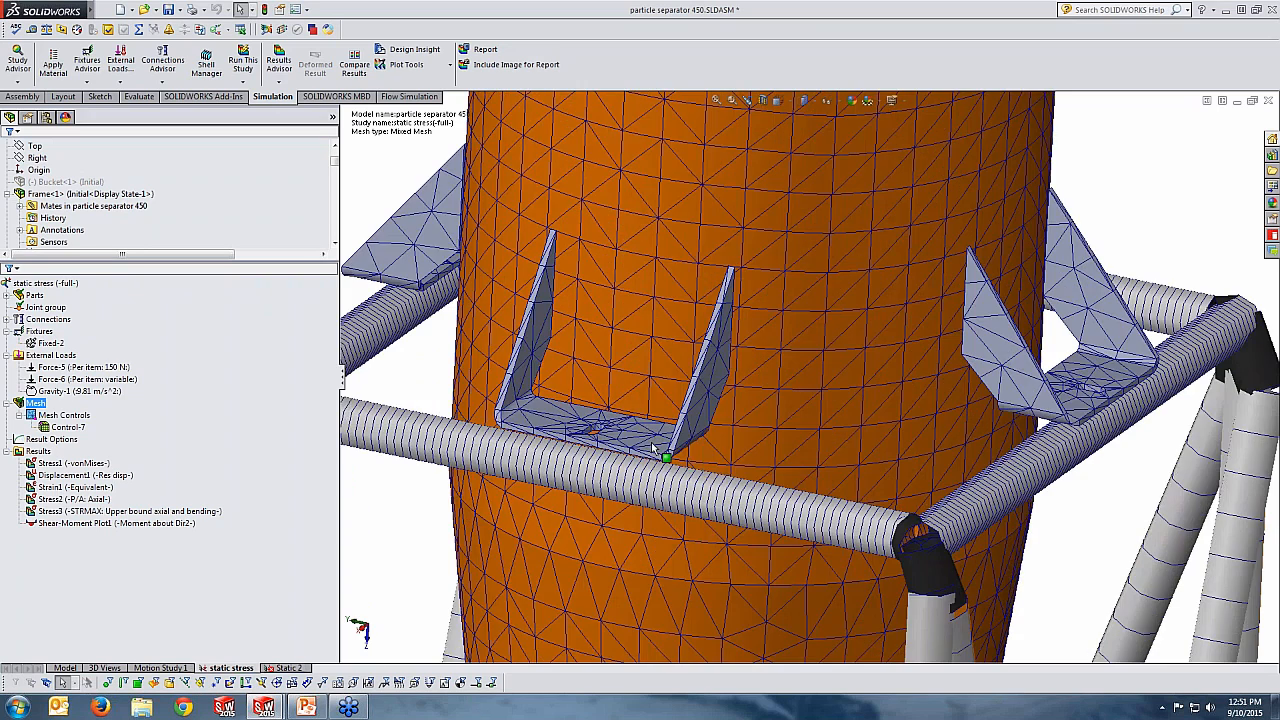
{"action": "scroll", "coordinate": [808, 486], "scroll_direction": "up", "scroll_amount": 8}
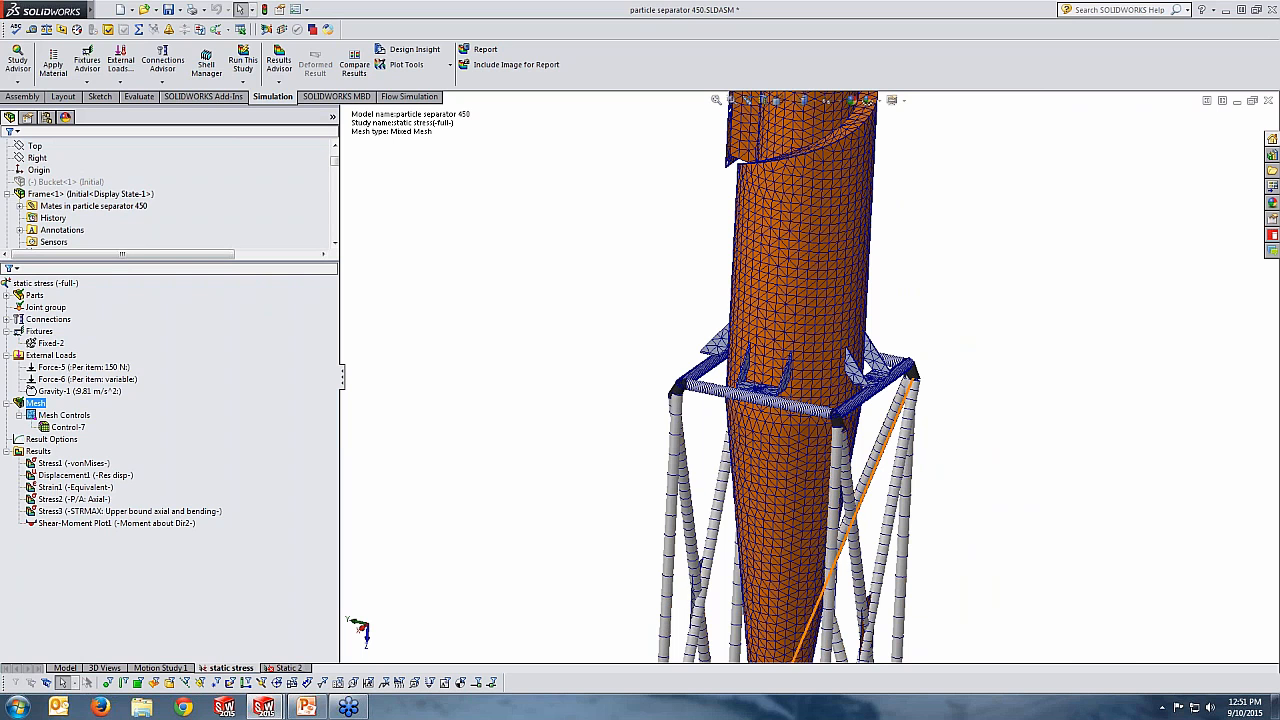
{"action": "scroll", "coordinate": [813, 366], "scroll_direction": "up", "scroll_amount": 5}
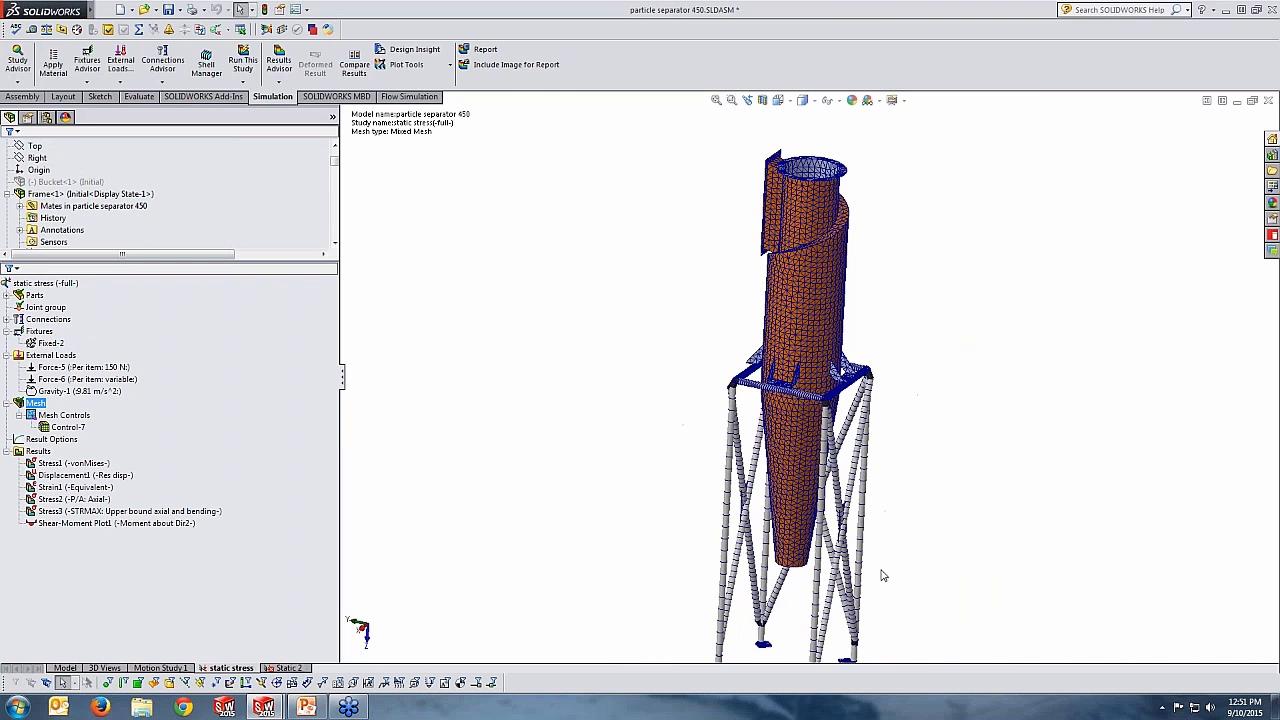
Examine the mesh on the frame's feet, legs, cross braces and gussets, ending with the whole assembly in view
{"action": "scroll", "coordinate": [884, 575], "scroll_direction": "down", "scroll_amount": 8}
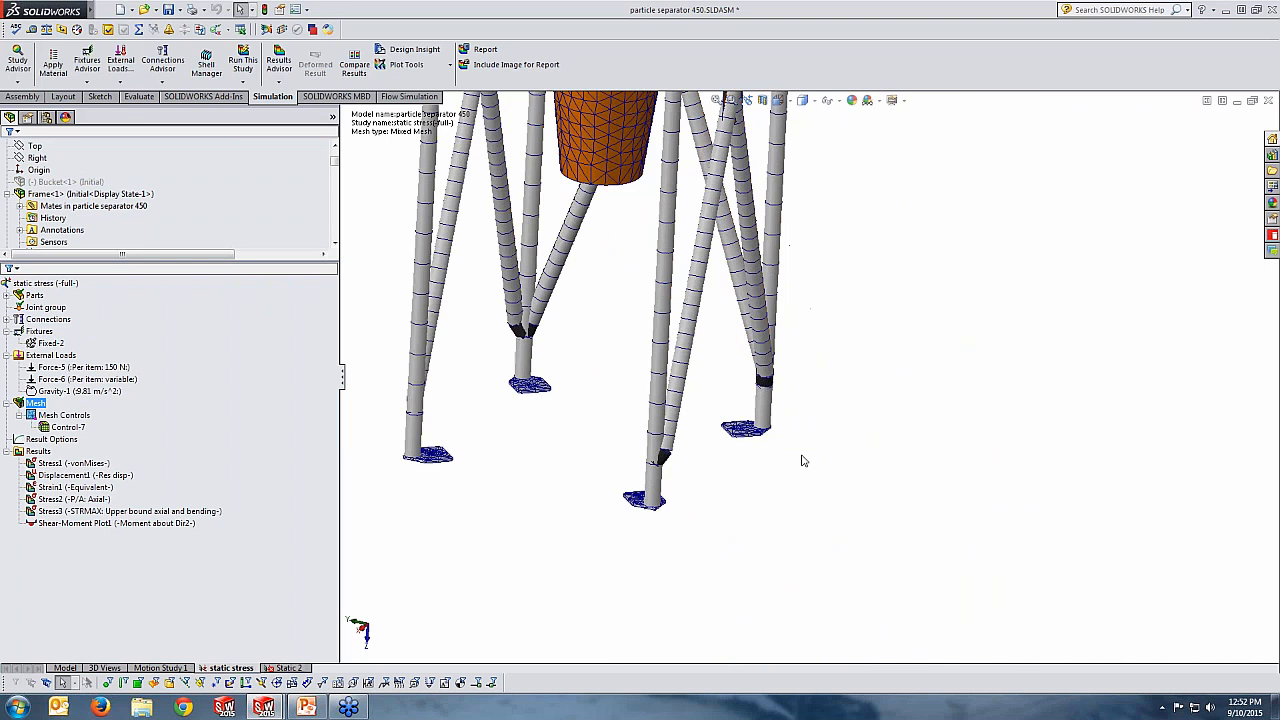
{"action": "scroll", "coordinate": [803, 460], "scroll_direction": "down", "scroll_amount": 4}
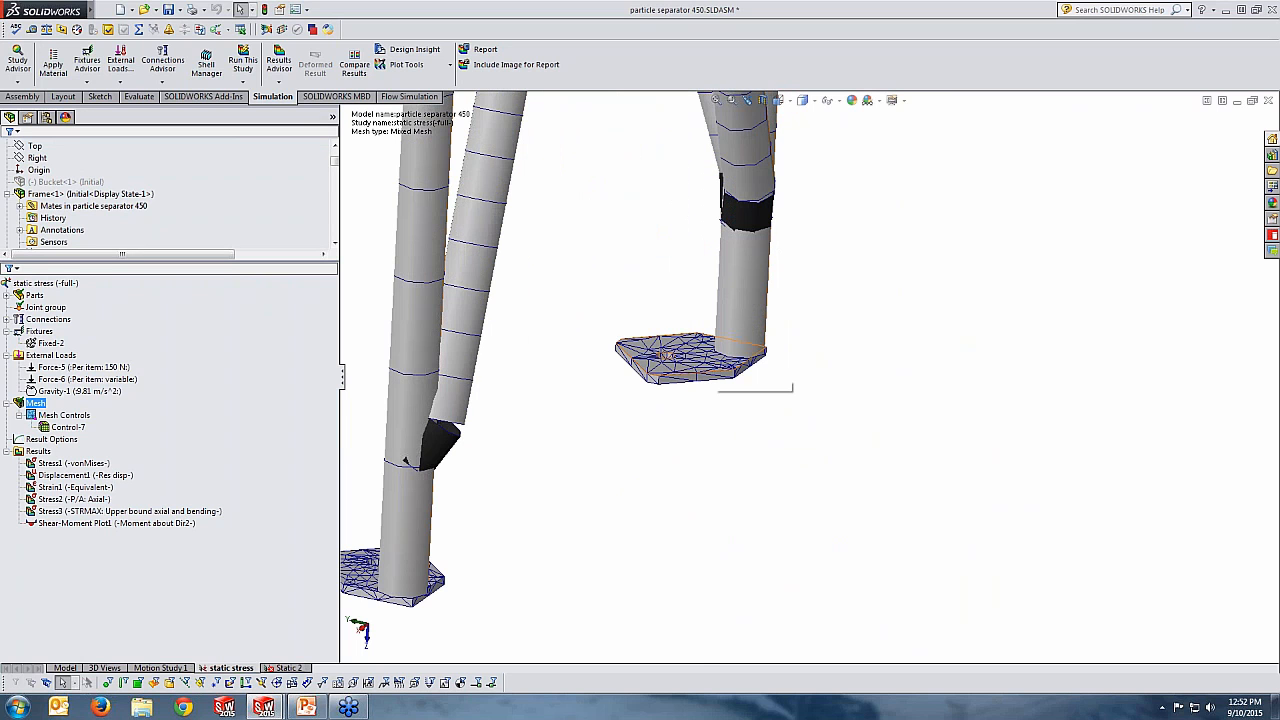
{"action": "scroll", "coordinate": [716, 350], "scroll_direction": "up", "scroll_amount": 10}
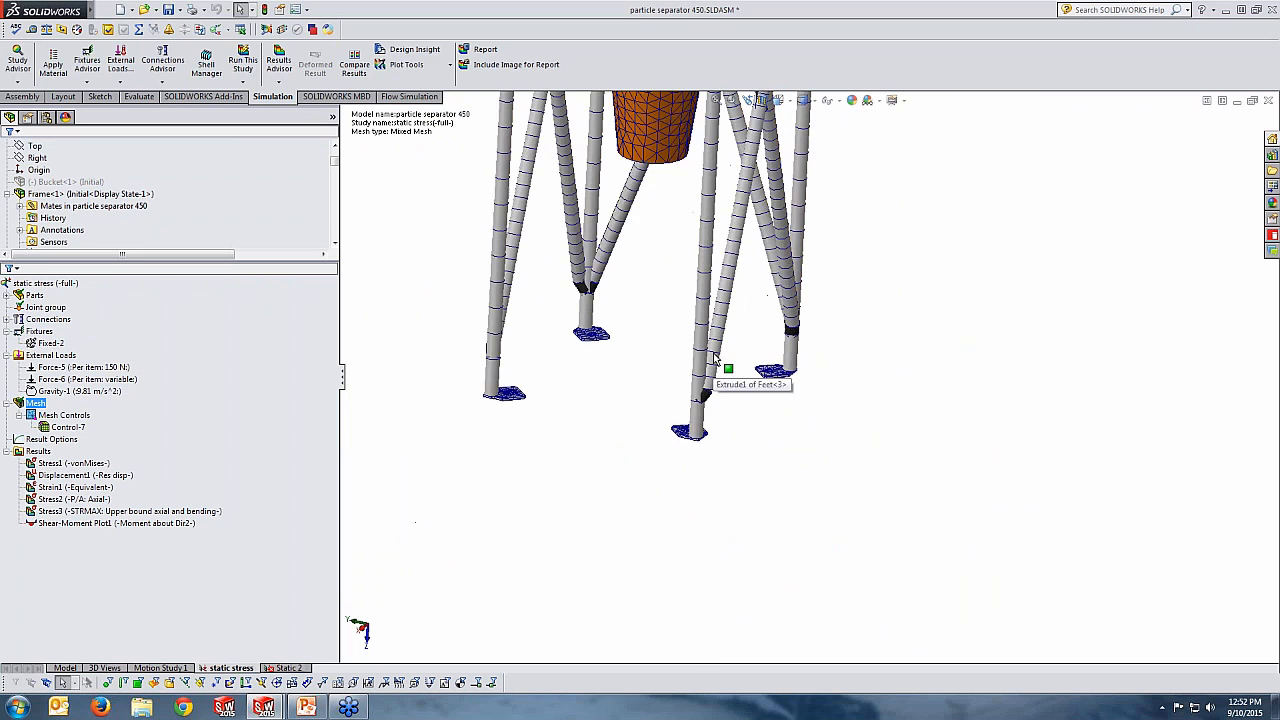
{"action": "scroll", "coordinate": [716, 350], "scroll_direction": "down", "scroll_amount": 8}
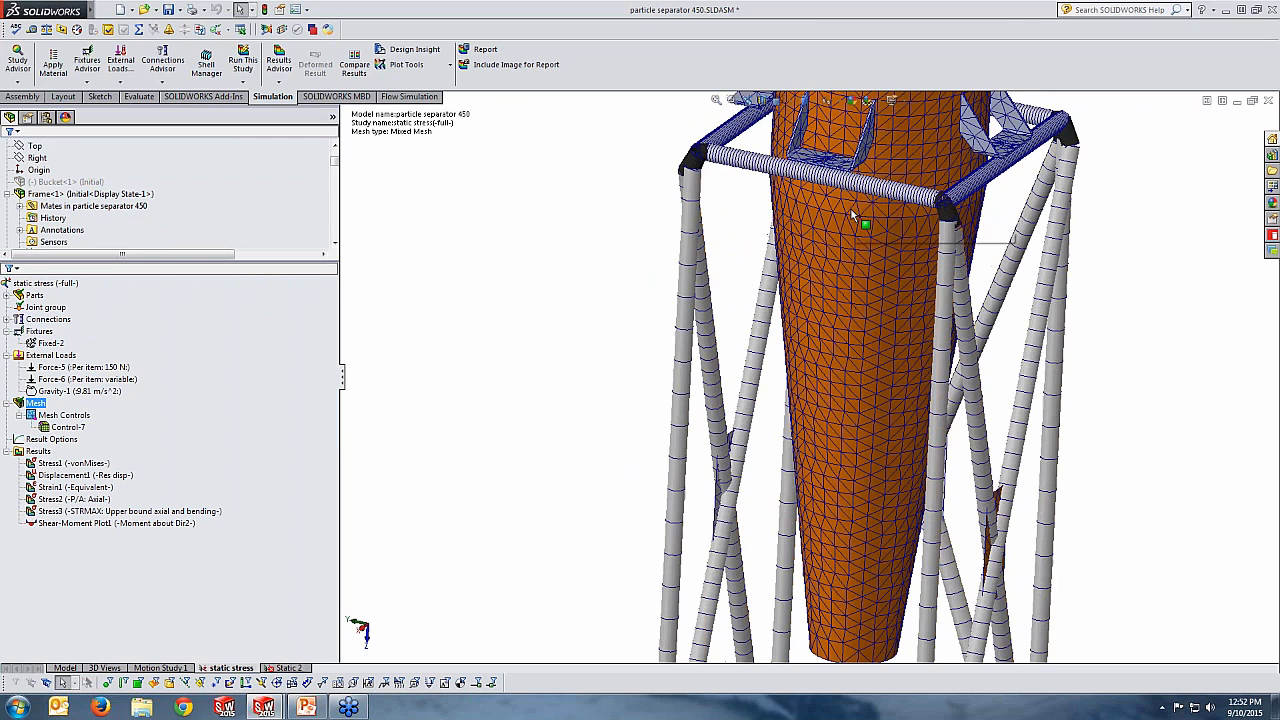
{"action": "middle_click_drag", "start_coordinate": [845, 212], "coordinate": [816, 197]}
{"action": "scroll", "coordinate": [816, 197], "scroll_direction": "up", "scroll_amount": 1}
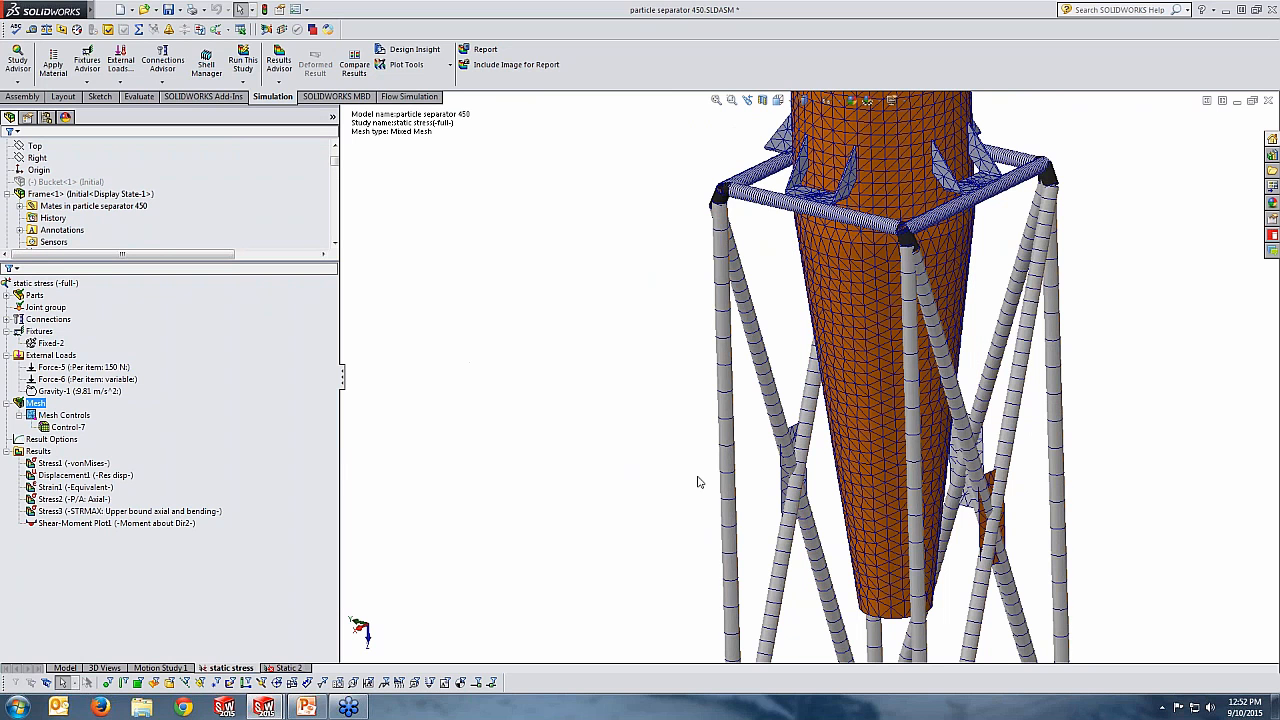
{"action": "key", "text": "f"}
{"action": "middle_click_drag", "start_coordinate": [697, 477], "coordinate": [736, 460]}
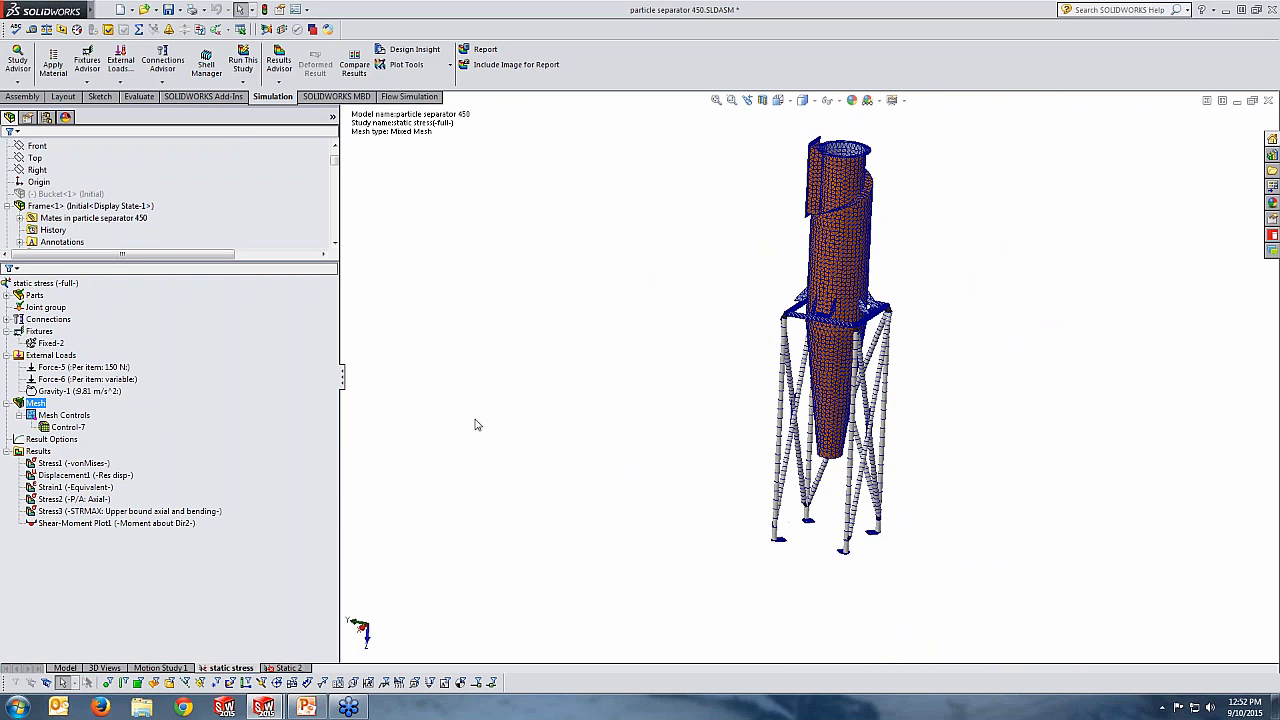
Show the Stress1 von Mises plot of the static stress study on the separator assembly
{"action": "left_click", "coordinate": [60, 463]}
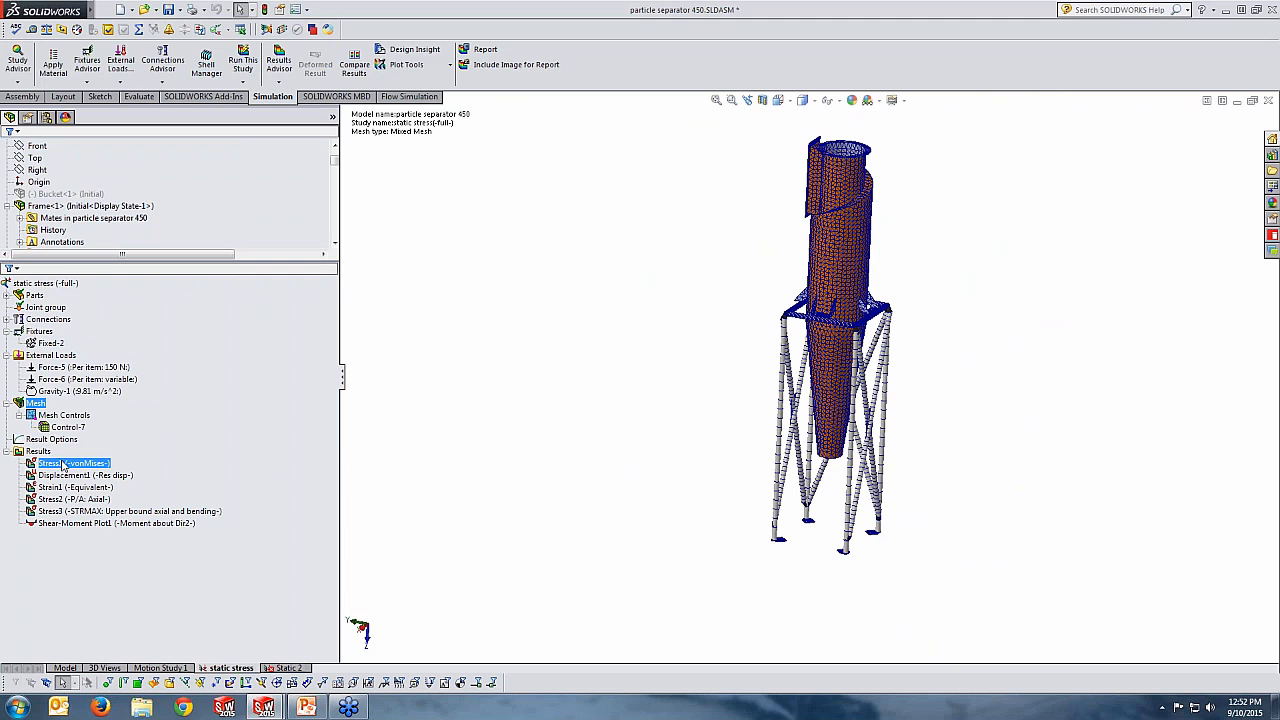
{"action": "right_click", "coordinate": [40, 451]}
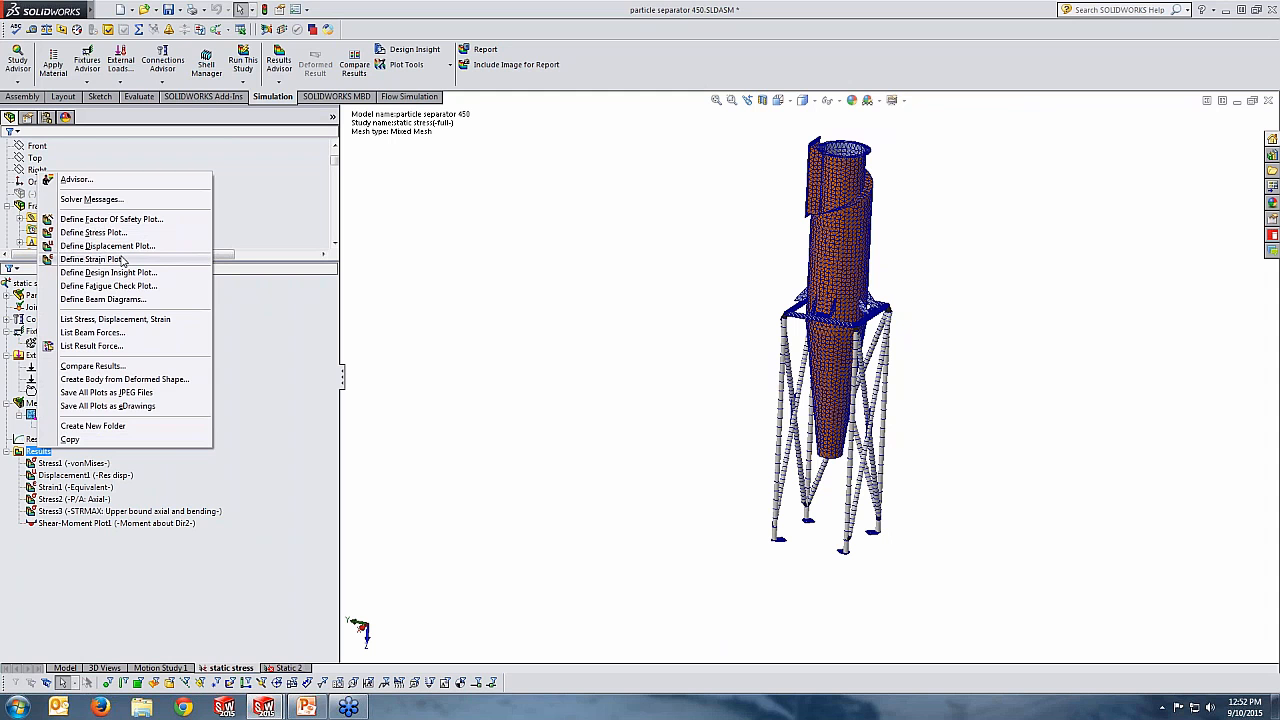
{"action": "left_click", "coordinate": [280, 423]}
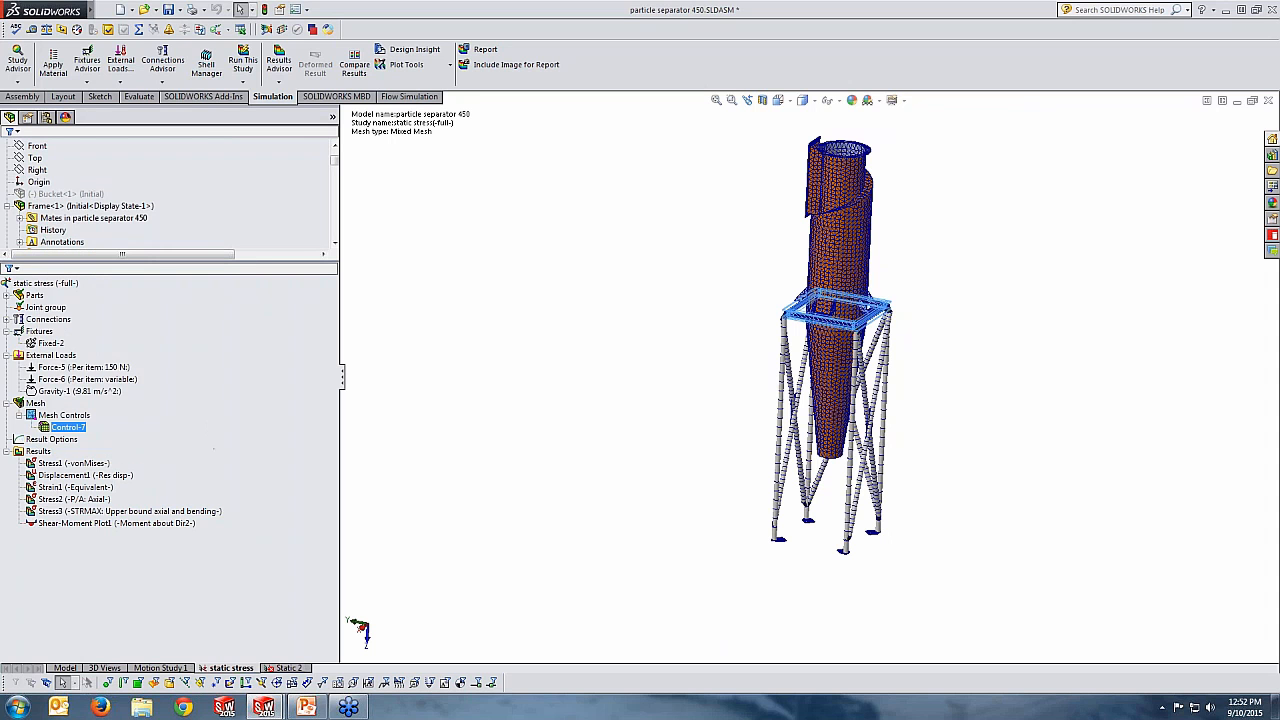
{"action": "left_click", "coordinate": [80, 465]}
{"action": "double_click", "coordinate": [80, 464]}
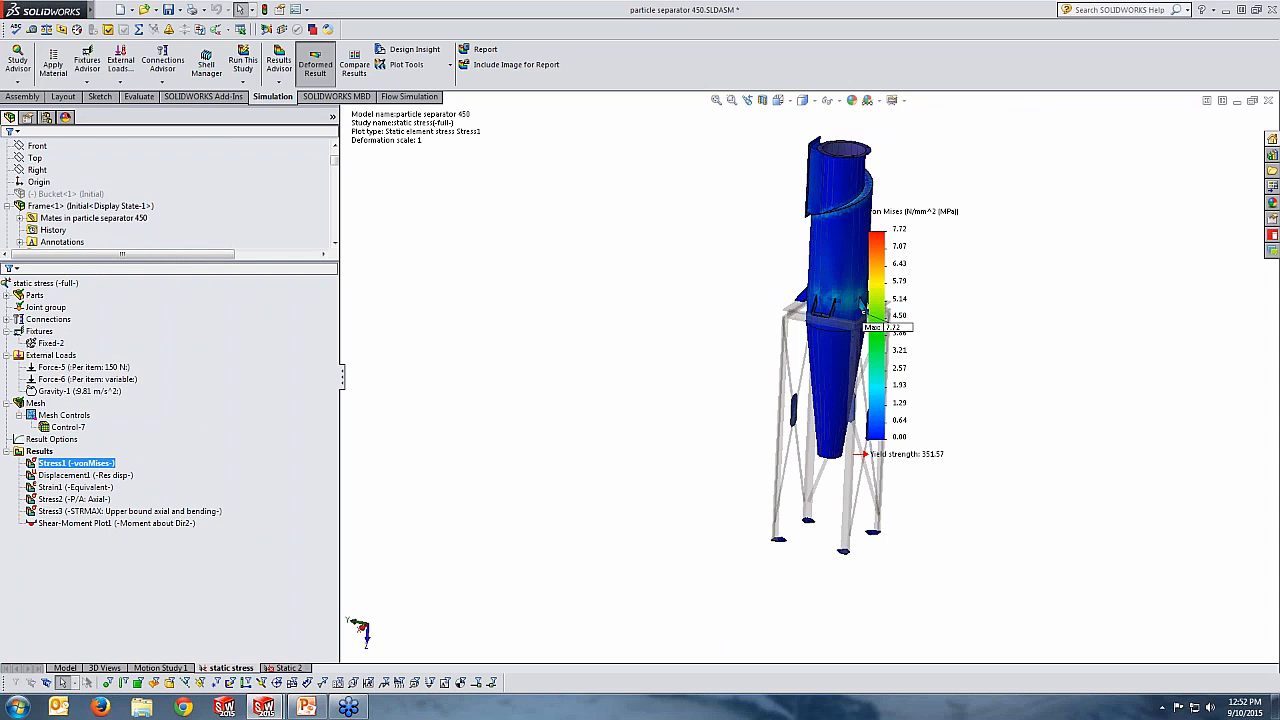
Open the von Mises plot's definition and examine the shell stresses on the separator body and its mounting brackets
{"action": "right_click", "coordinate": [82, 465]}
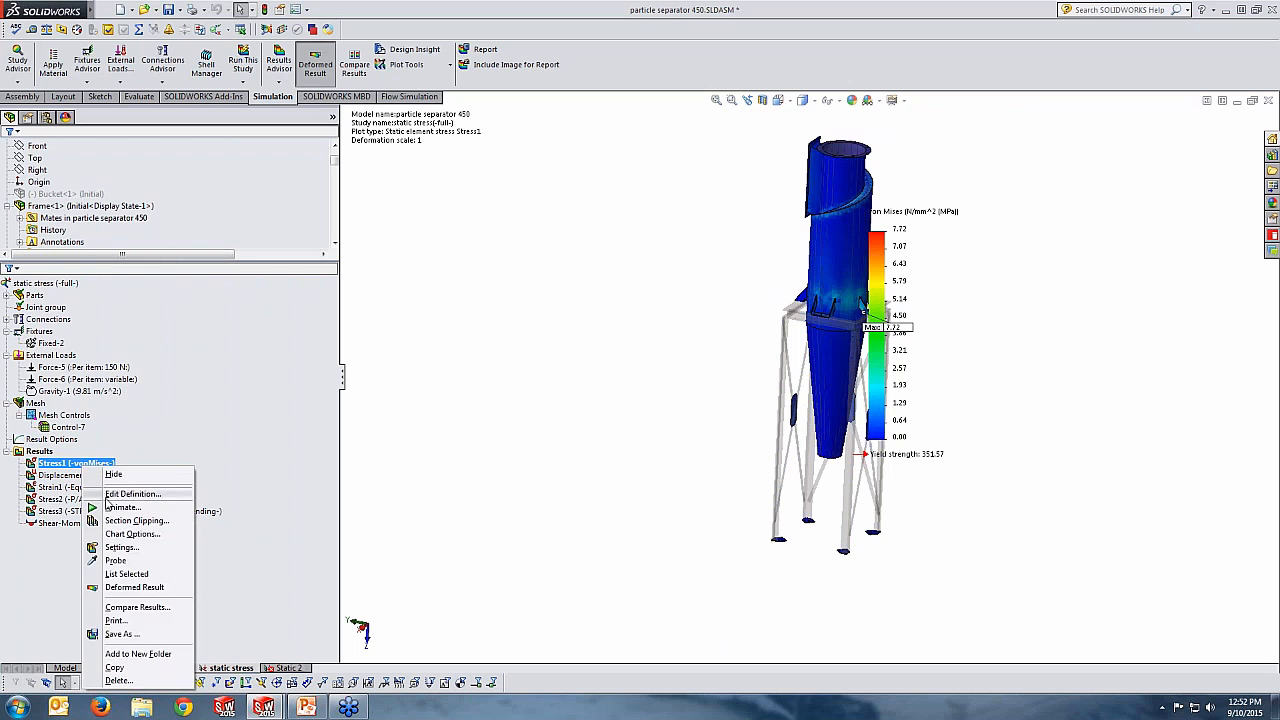
{"action": "left_click", "coordinate": [107, 497]}
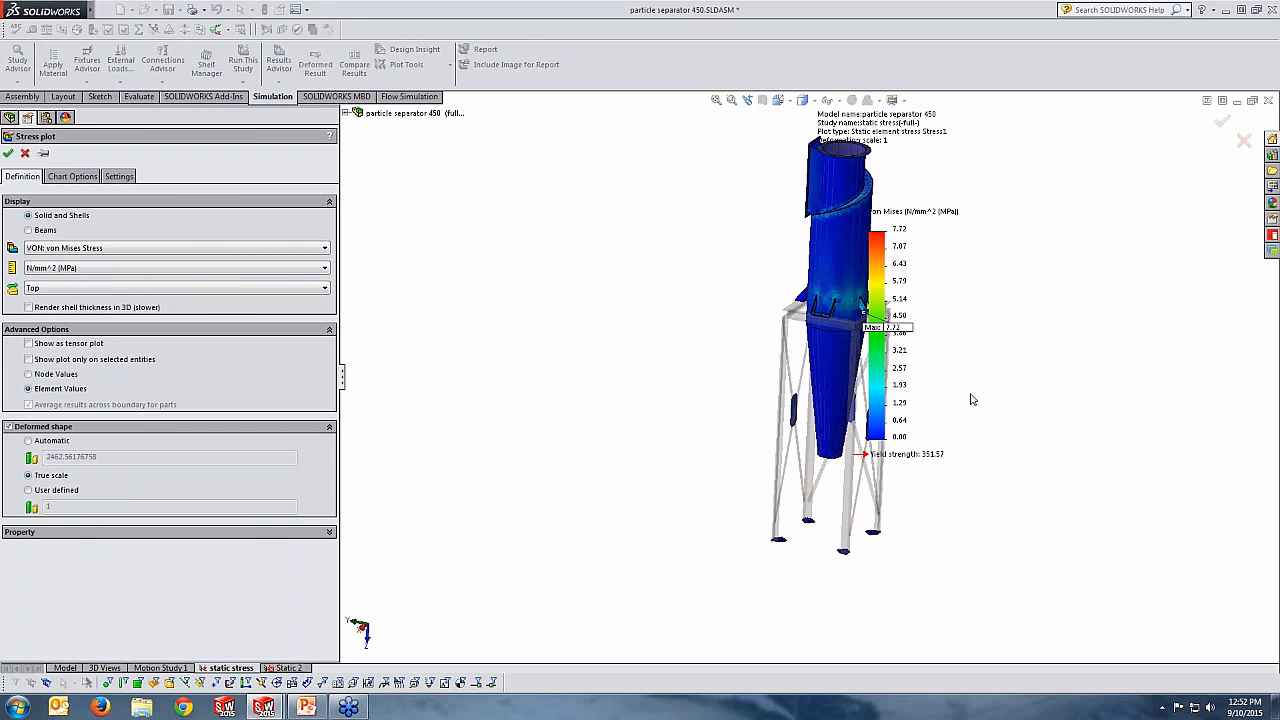
{"action": "scroll", "coordinate": [850, 412], "scroll_direction": "up", "scroll_amount": 6}
{"action": "scroll", "coordinate": [826, 418], "scroll_direction": "down", "scroll_amount": 5}
{"action": "scroll", "coordinate": [836, 236], "scroll_direction": "up", "scroll_amount": 4}
{"action": "scroll", "coordinate": [832, 248], "scroll_direction": "down", "scroll_amount": 6}
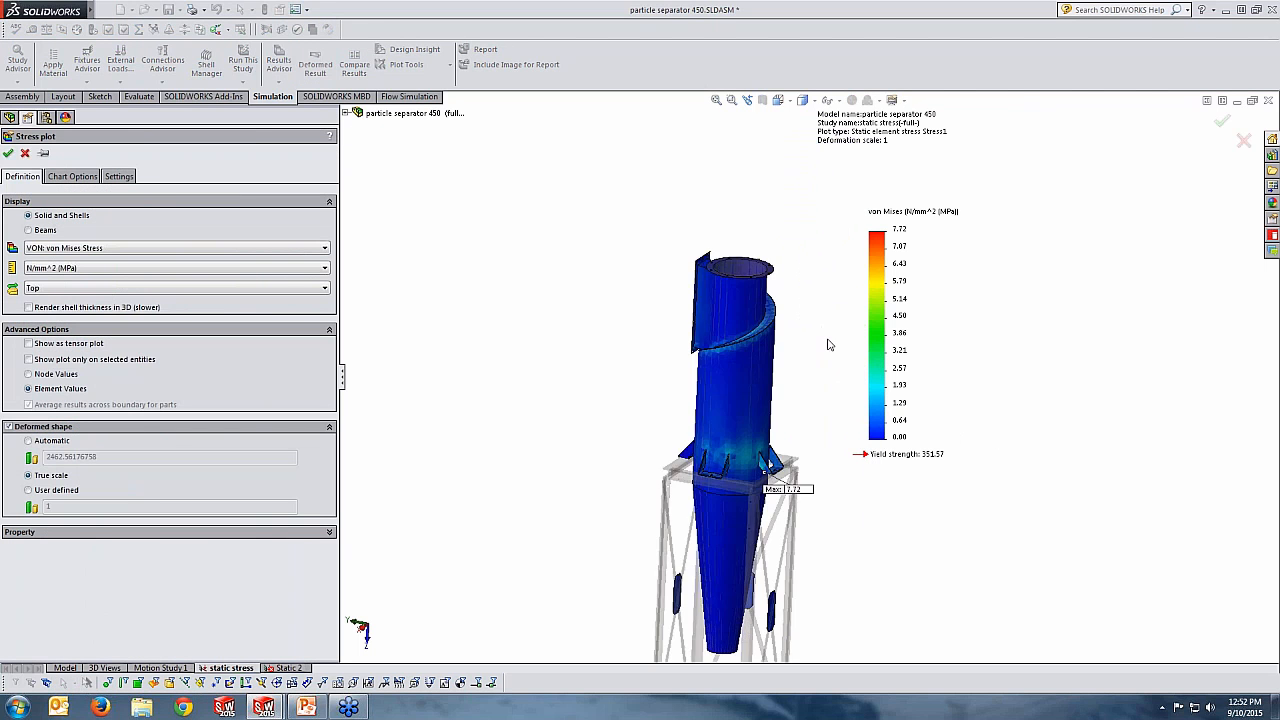
{"action": "scroll", "coordinate": [829, 345], "scroll_direction": "down", "scroll_amount": 1}
{"action": "middle_click_drag", "start_coordinate": [829, 345], "coordinate": [742, 368]}
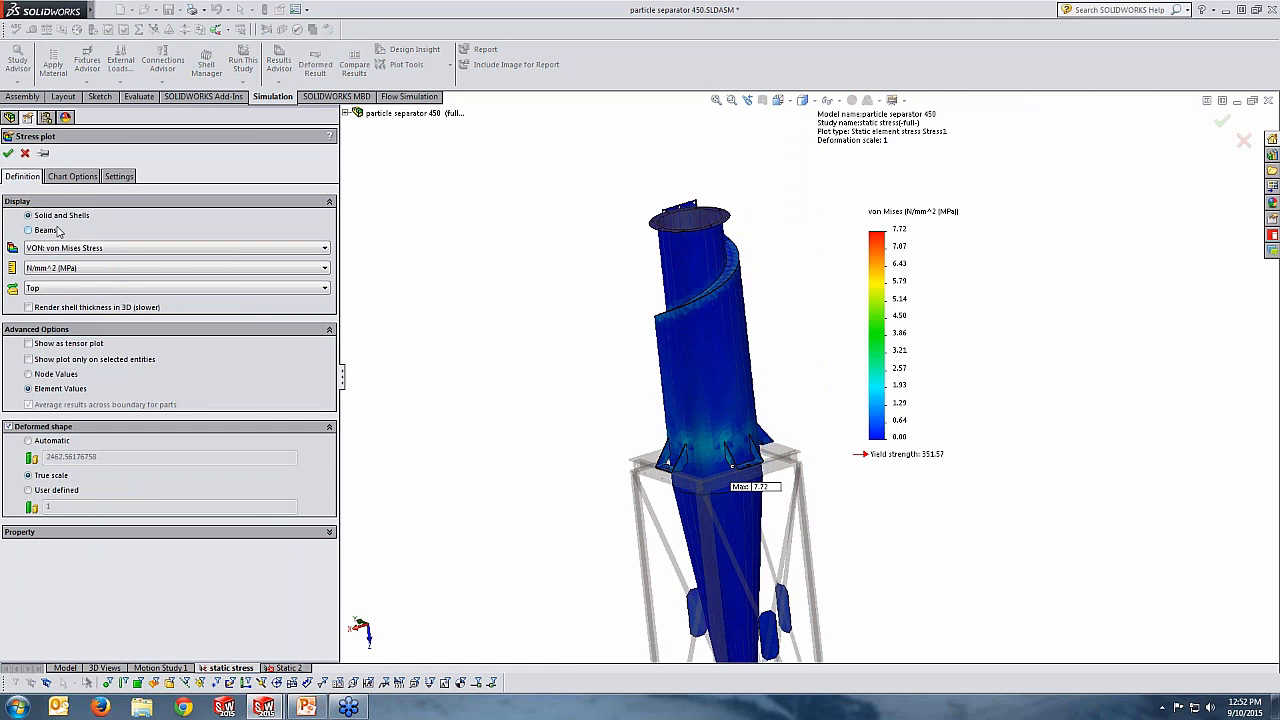
Check the stress components offered for solids and shells and for beams, and close the plot definition without changes
{"action": "left_click", "coordinate": [103, 255]}
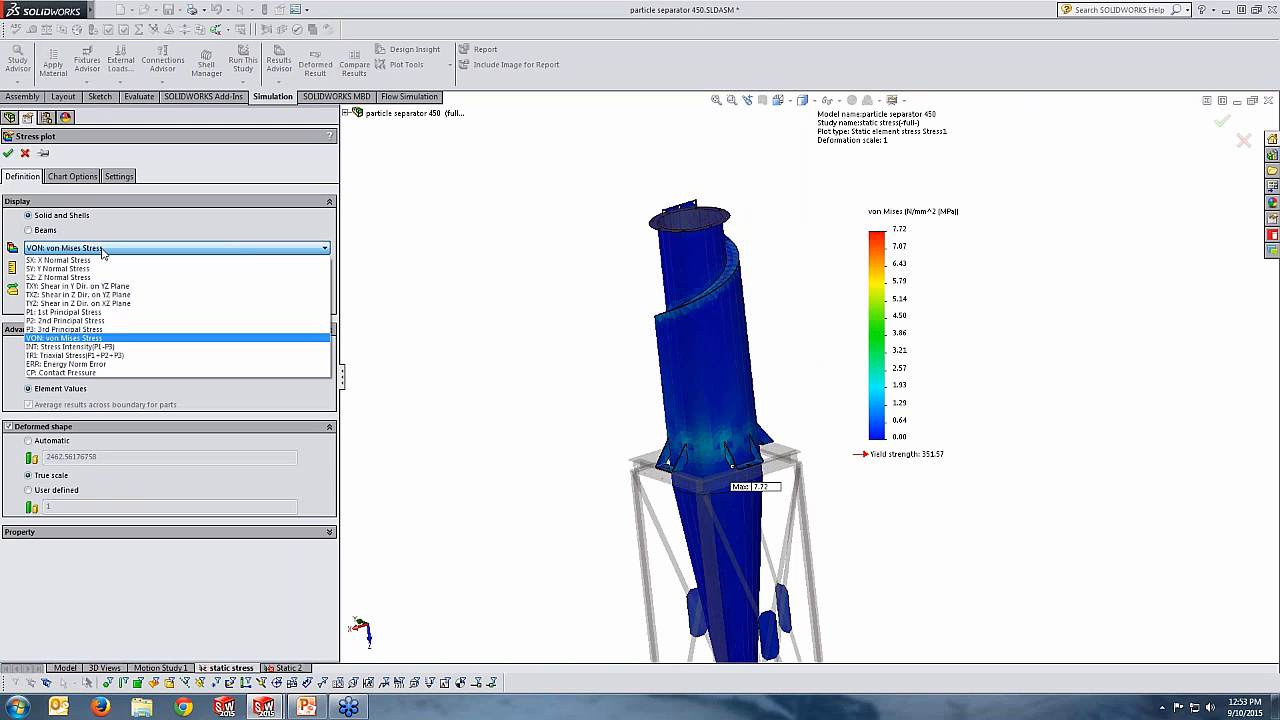
{"action": "left_click", "coordinate": [103, 250]}
{"action": "left_click", "coordinate": [29, 231]}
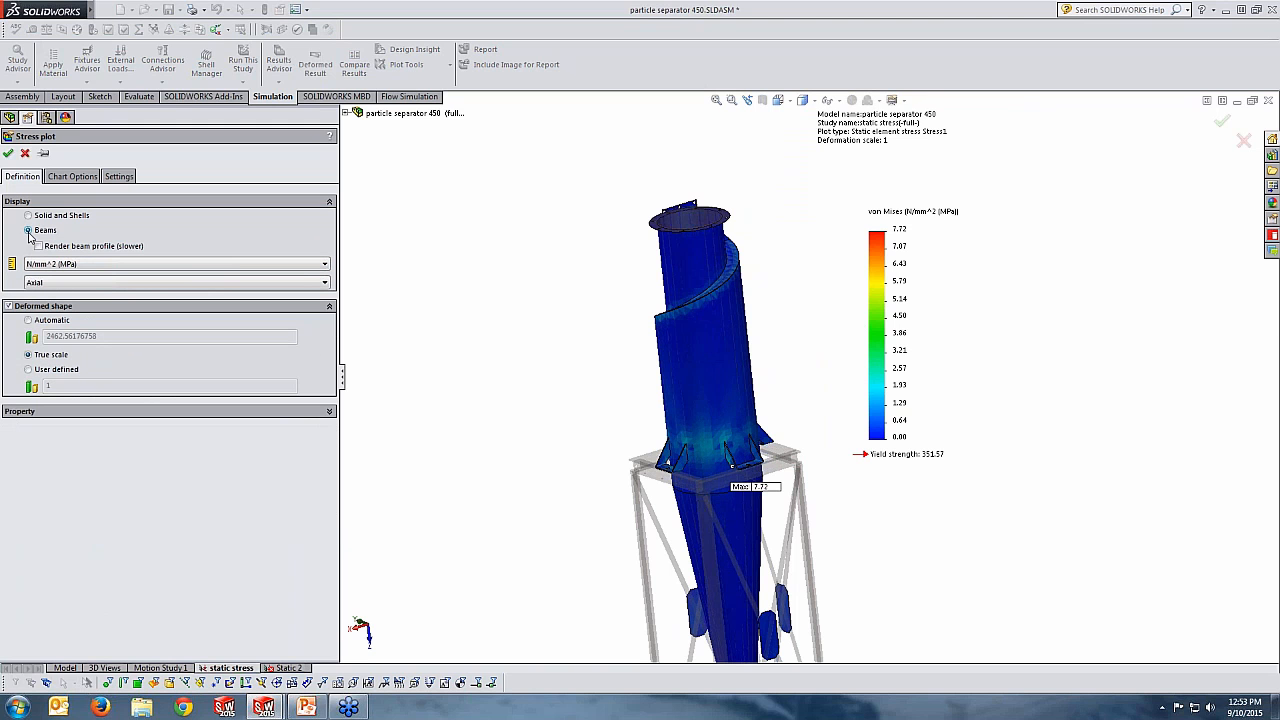
{"action": "left_click", "coordinate": [118, 286]}
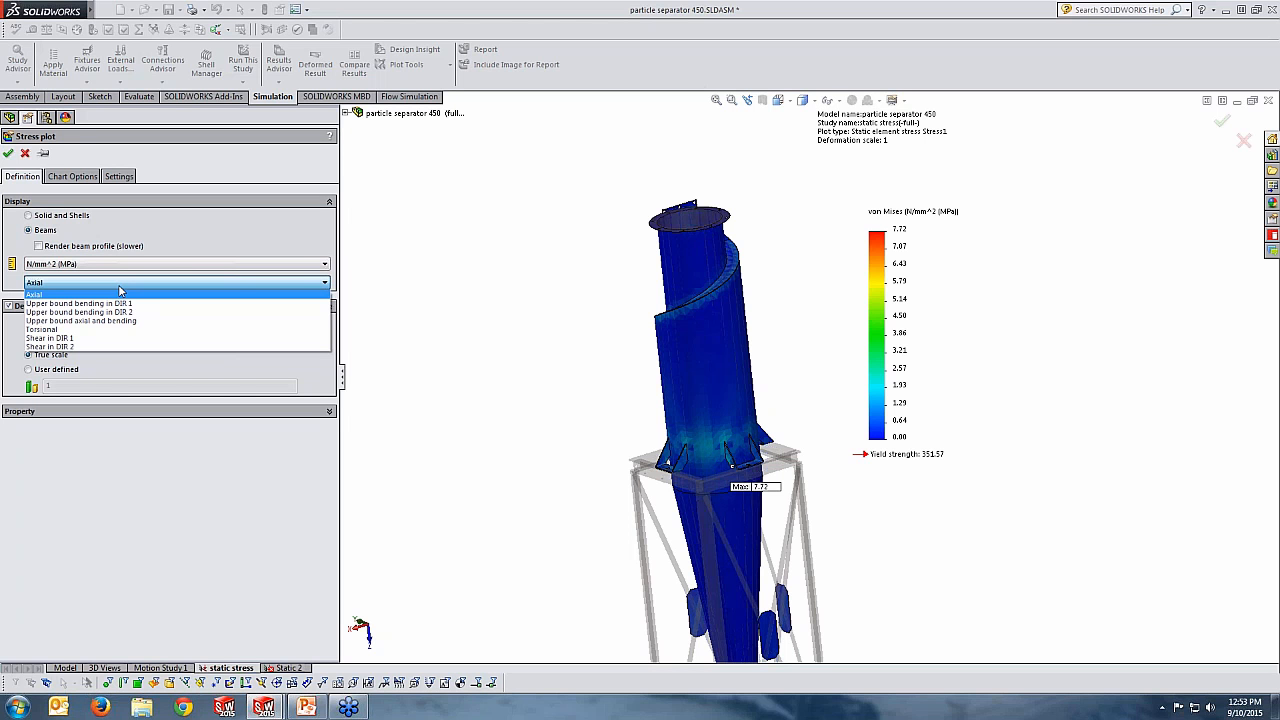
{"action": "left_click", "coordinate": [256, 295]}
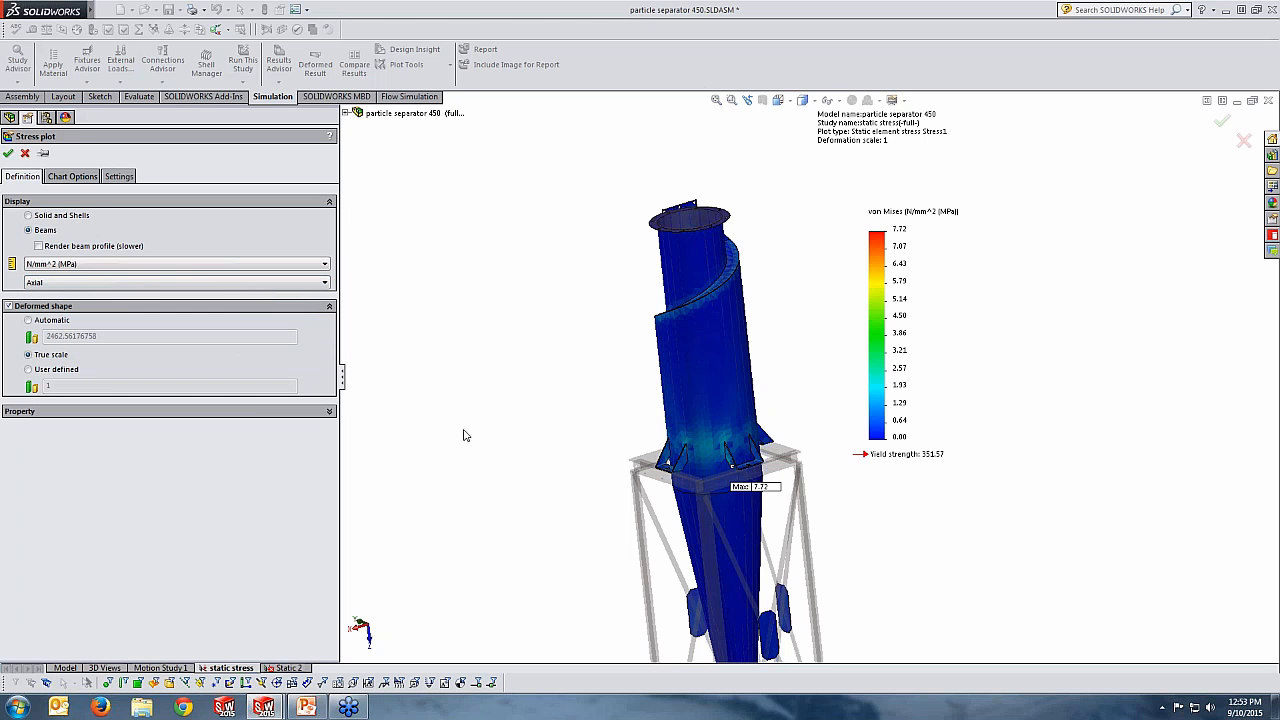
{"action": "left_click", "coordinate": [25, 156]}
Show the Stress2 axial stress plot of the frame's beams with the whole frame in view
{"action": "scroll", "coordinate": [700, 503], "scroll_direction": "up", "scroll_amount": 3}
{"action": "scroll", "coordinate": [876, 511], "scroll_direction": "down", "scroll_amount": 3}
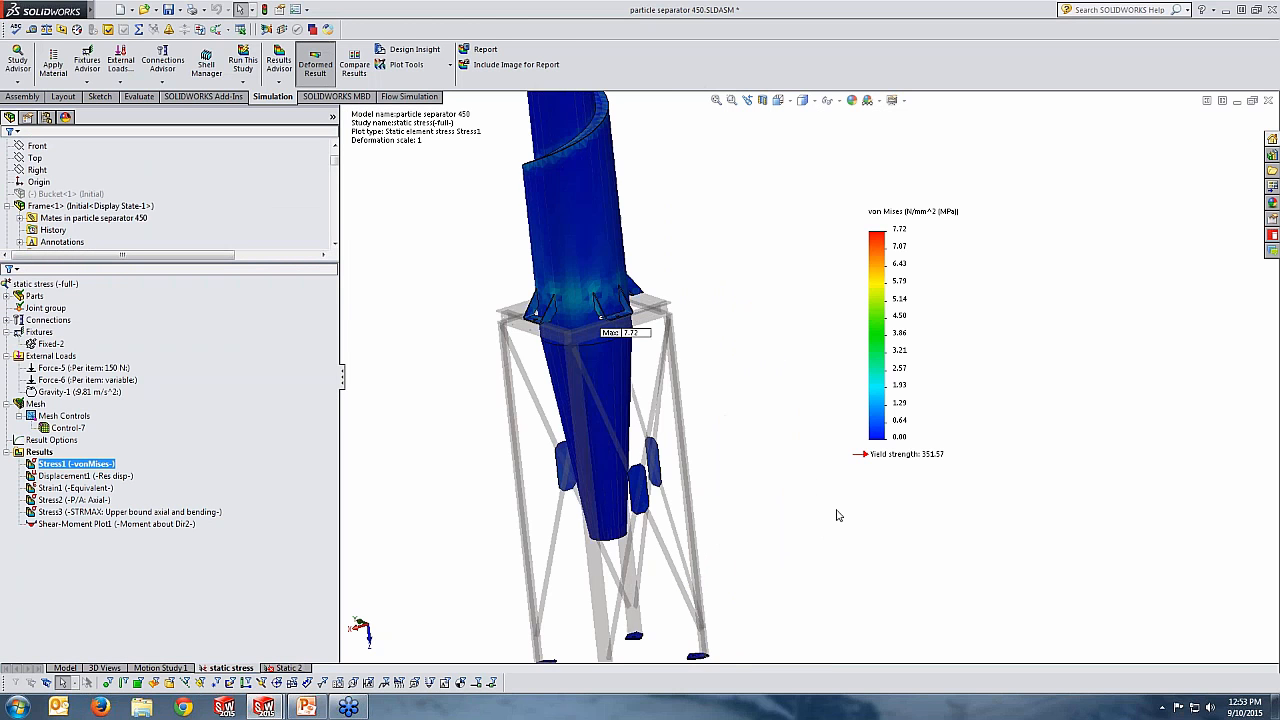
{"action": "scroll", "coordinate": [812, 420], "scroll_direction": "up", "scroll_amount": 2}
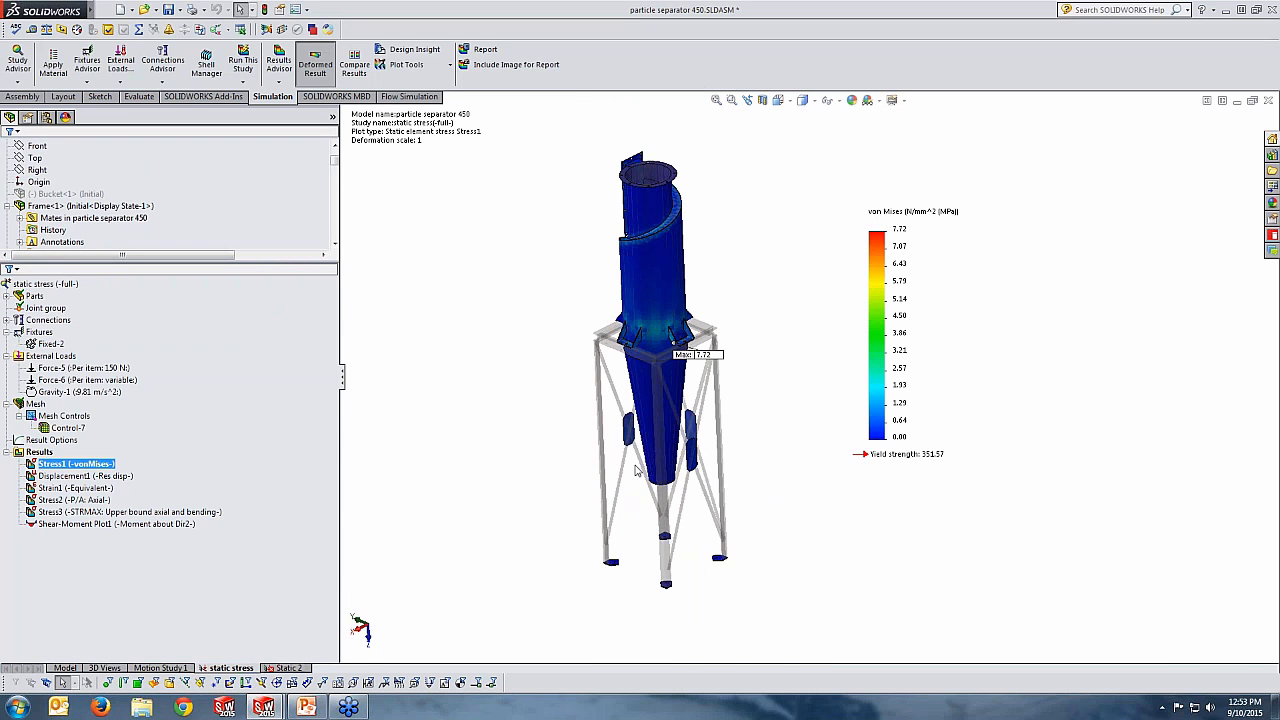
{"action": "scroll", "coordinate": [678, 350], "scroll_direction": "down", "scroll_amount": 2}
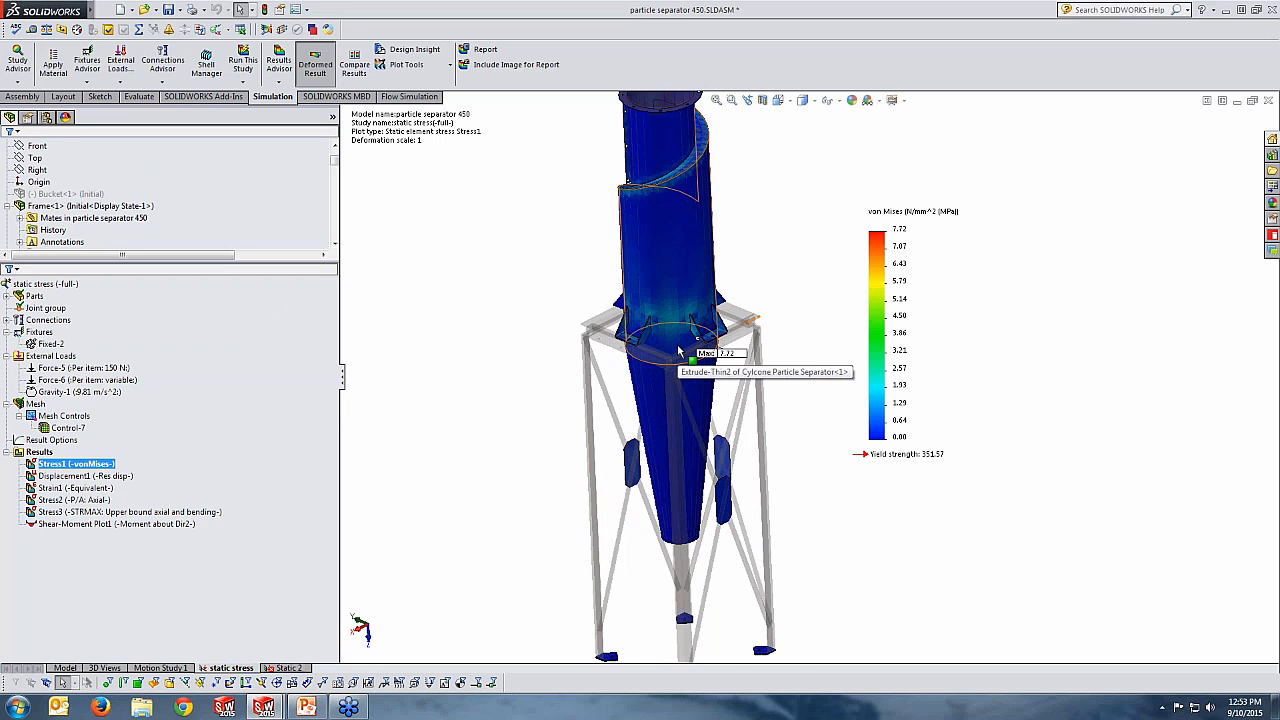
{"action": "left_click", "coordinate": [88, 501]}
{"action": "double_click", "coordinate": [95, 500]}
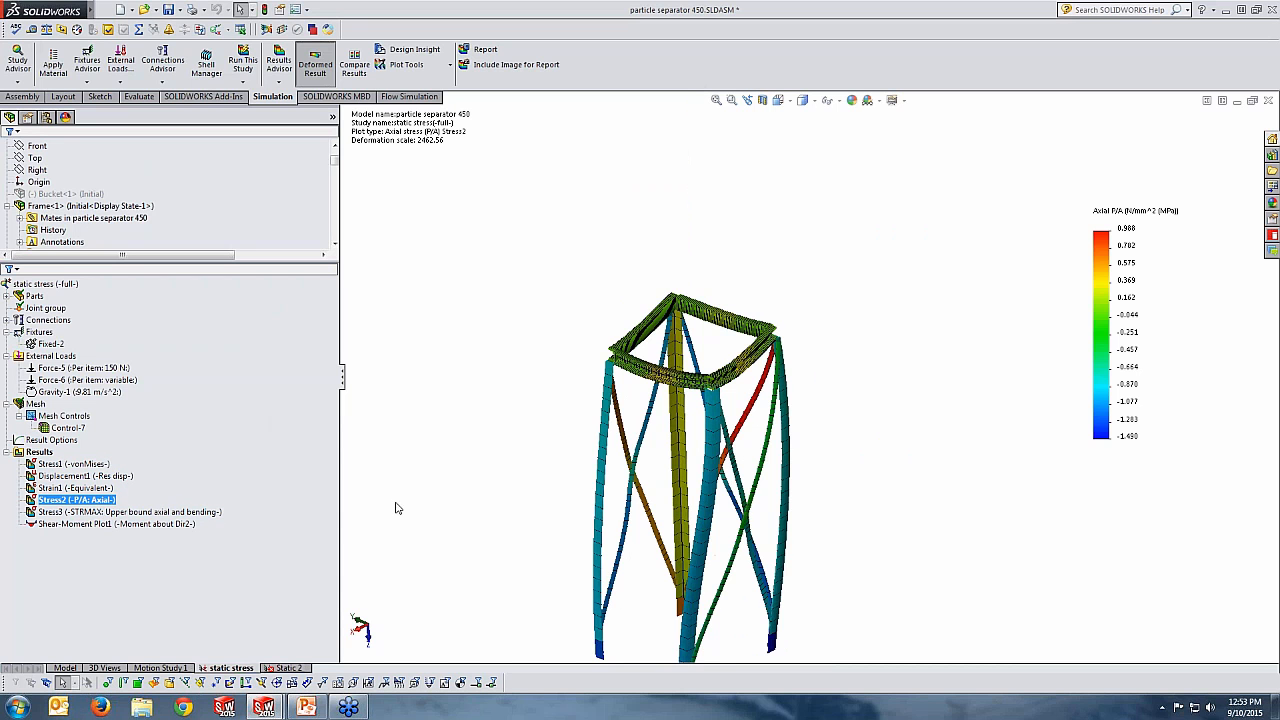
{"action": "scroll", "coordinate": [808, 555], "scroll_direction": "down", "scroll_amount": 2}
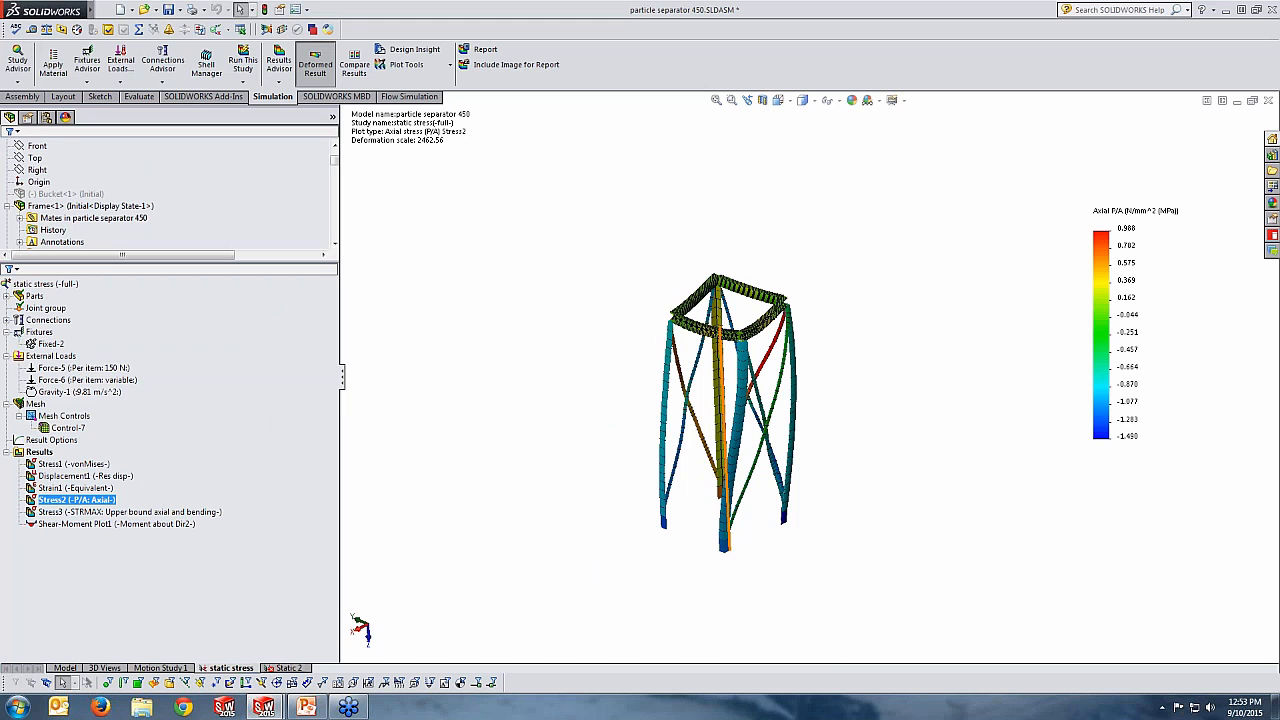
Show the resultant displacement plot, play its animation on the deformed assembly and close the animation
{"action": "left_click", "coordinate": [108, 477]}
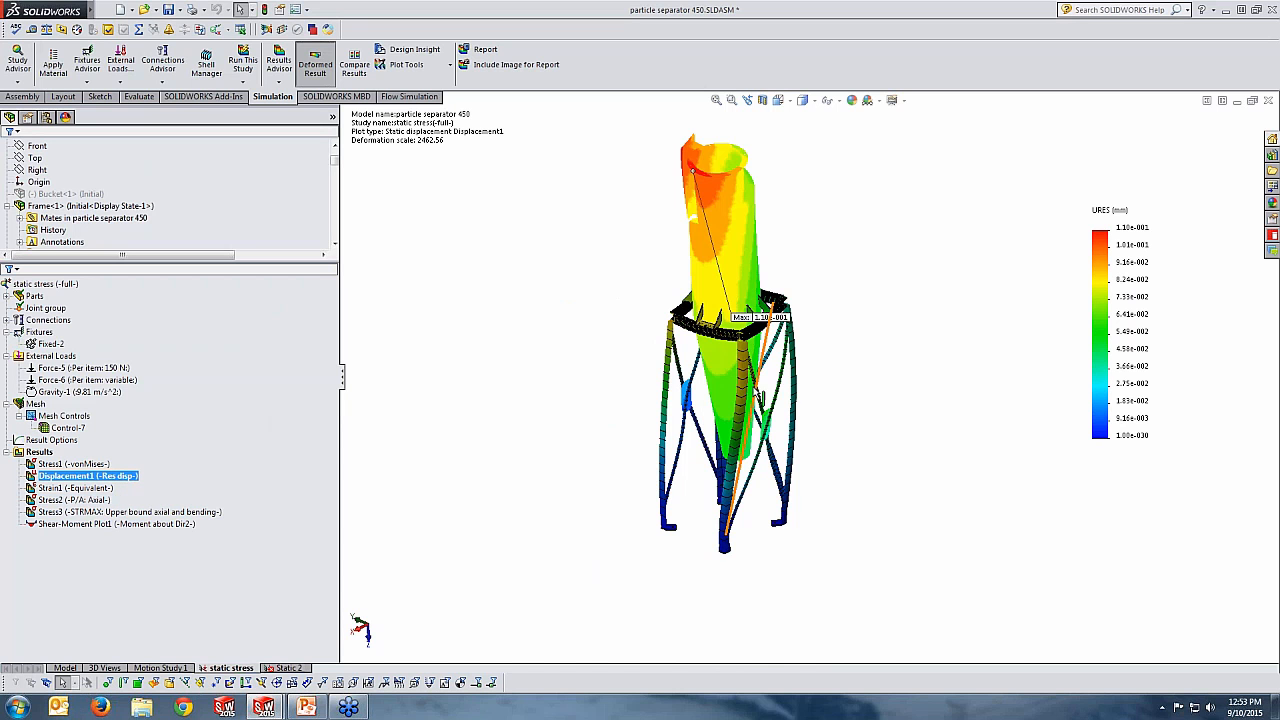
{"action": "middle_click_drag", "start_coordinate": [762, 398], "coordinate": [746, 350]}
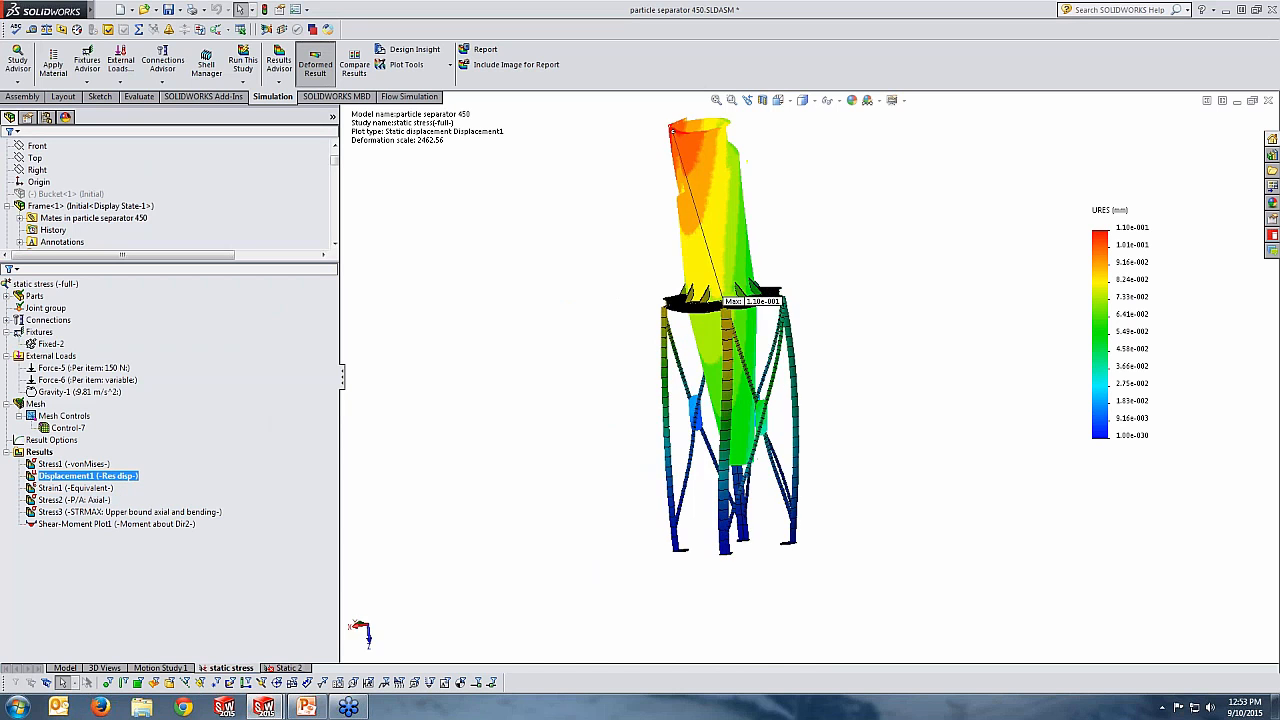
{"action": "right_click", "coordinate": [120, 478]}
{"action": "left_click", "coordinate": [145, 518]}
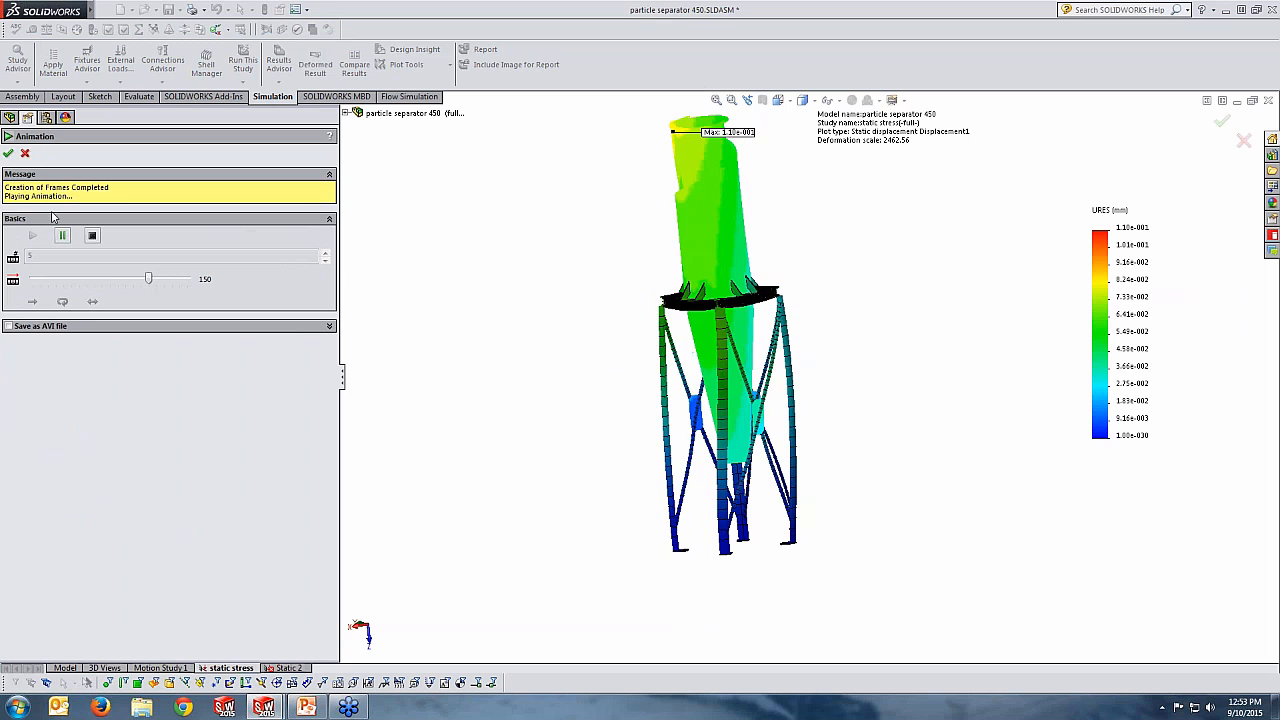
{"action": "left_click", "coordinate": [8, 155]}
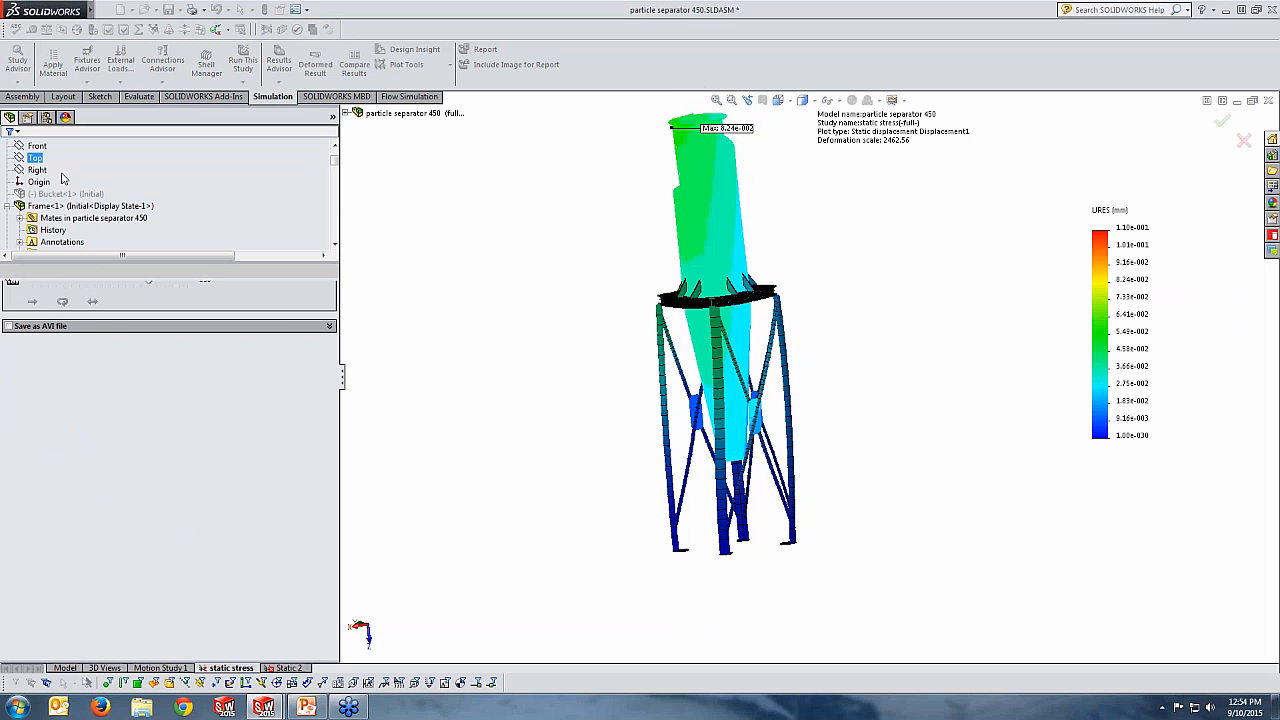
Show Shear-Moment Plot1 with the moment about Dir2 on the frame leg
{"action": "scroll", "coordinate": [866, 470], "scroll_direction": "down", "scroll_amount": 3}
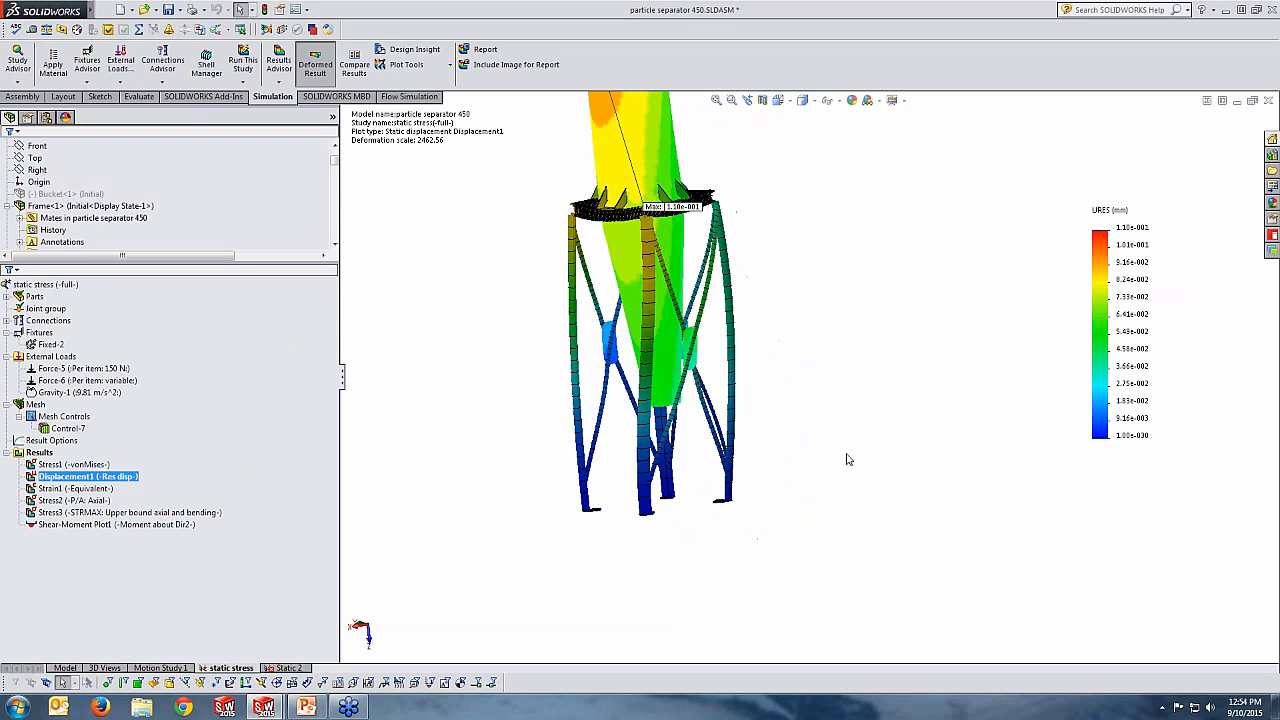
{"action": "left_click", "coordinate": [60, 525]}
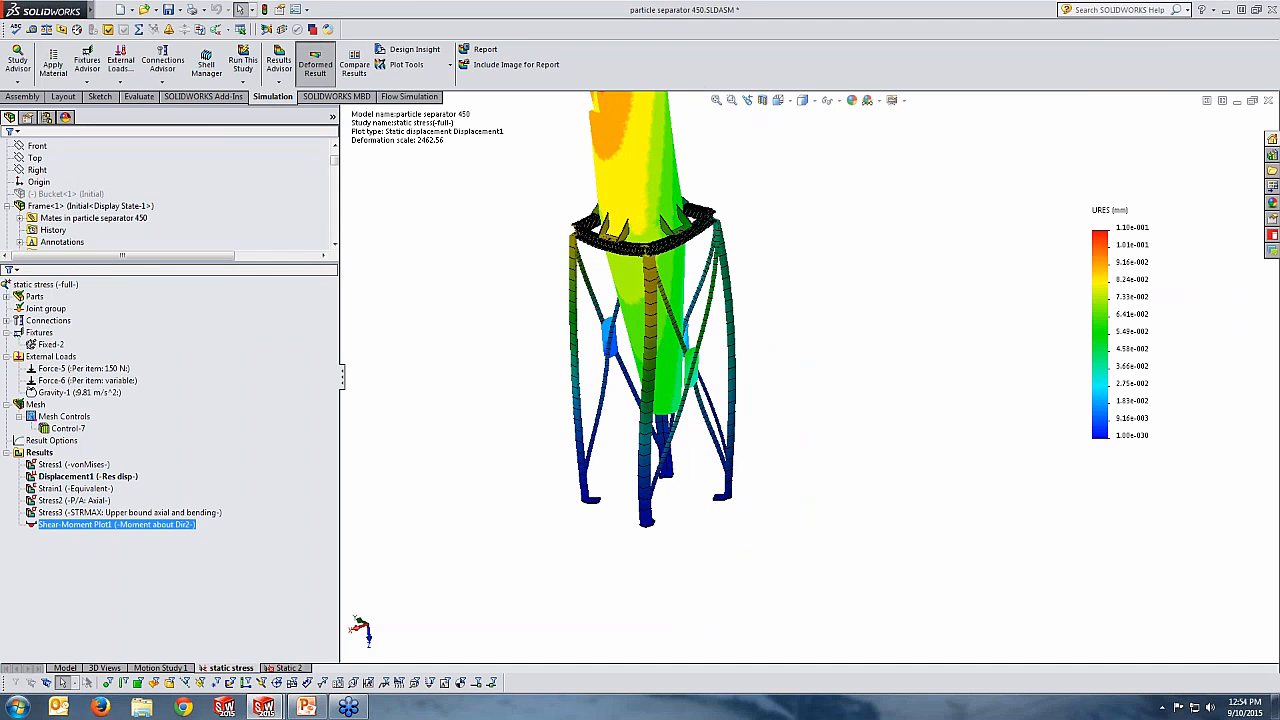
{"action": "double_click", "coordinate": [86, 527]}
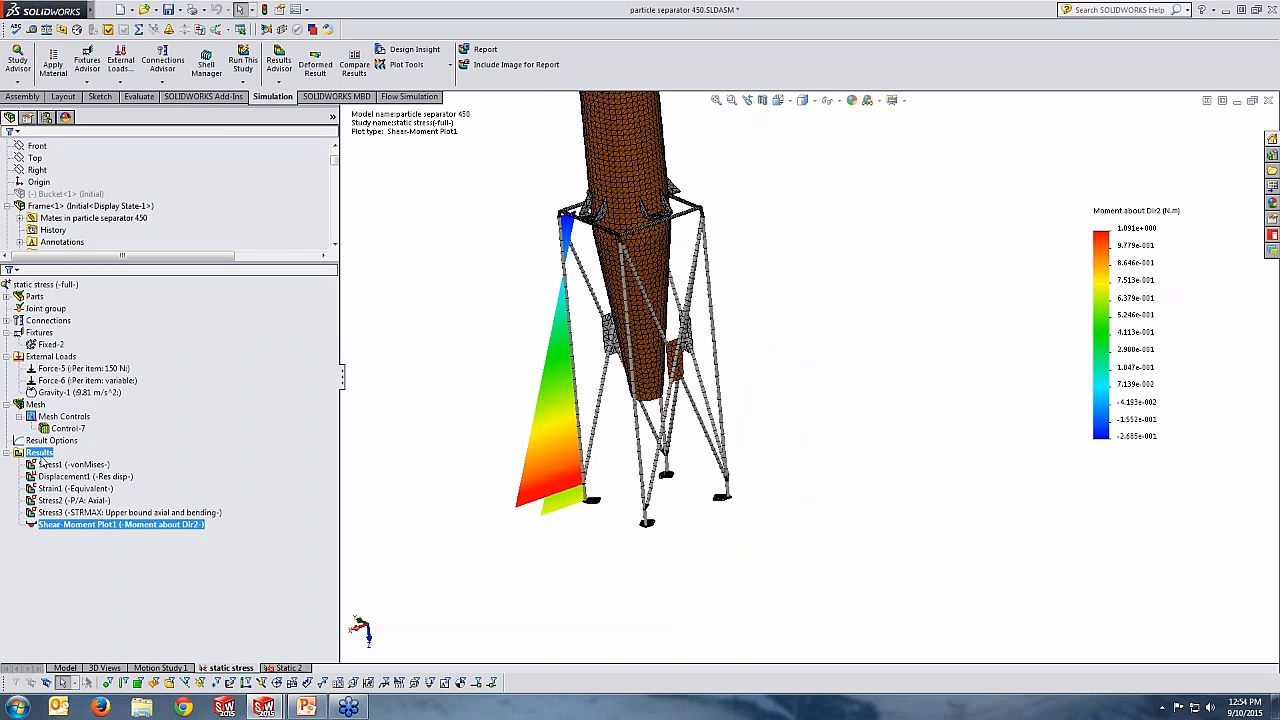
List the beam stresses in SI units for the beam range 1 to 42
{"action": "right_click", "coordinate": [42, 454]}
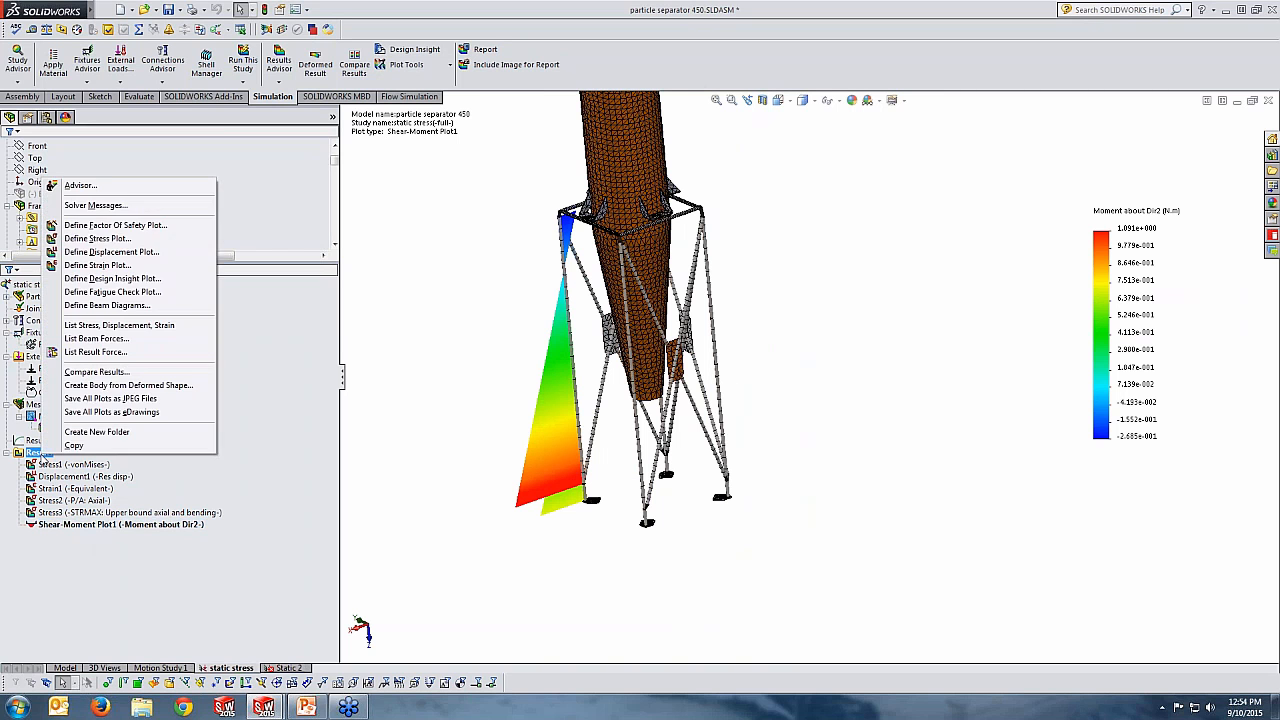
{"action": "left_click", "coordinate": [96, 339]}
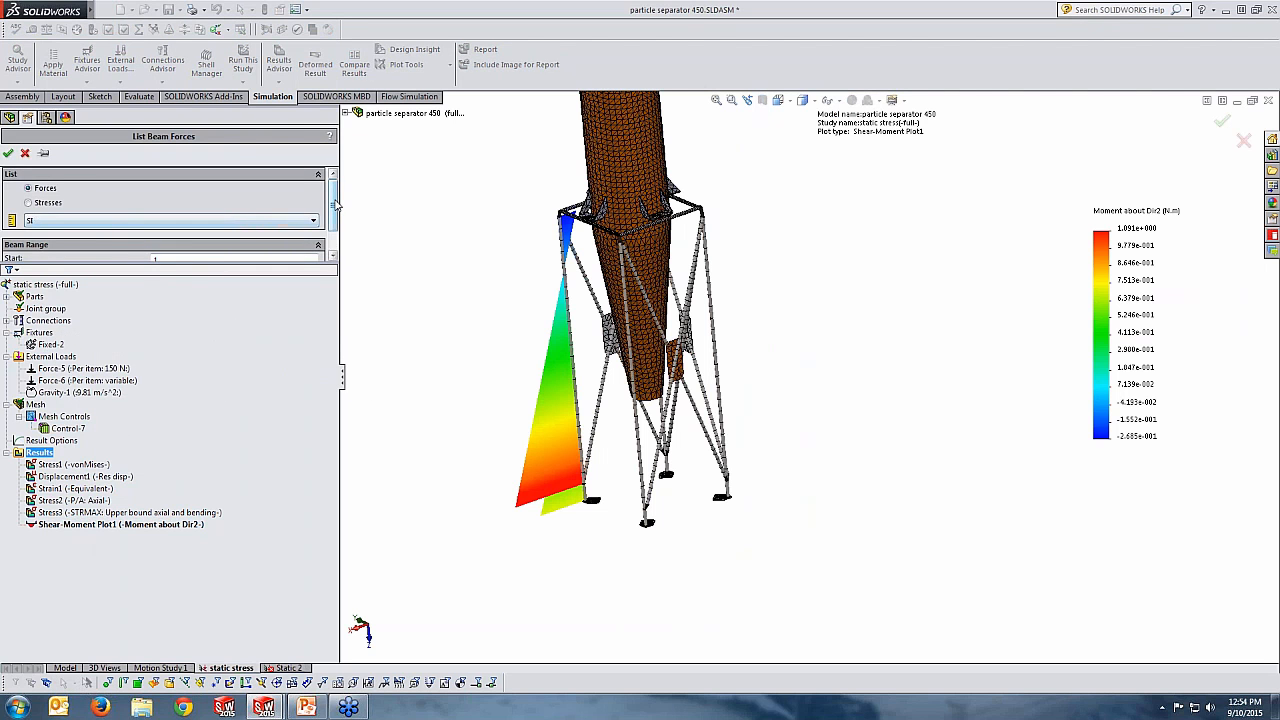
{"action": "scroll", "coordinate": [334, 206], "scroll_direction": "down", "scroll_amount": 1}
{"action": "scroll", "coordinate": [335, 215], "scroll_direction": "up", "scroll_amount": 1}
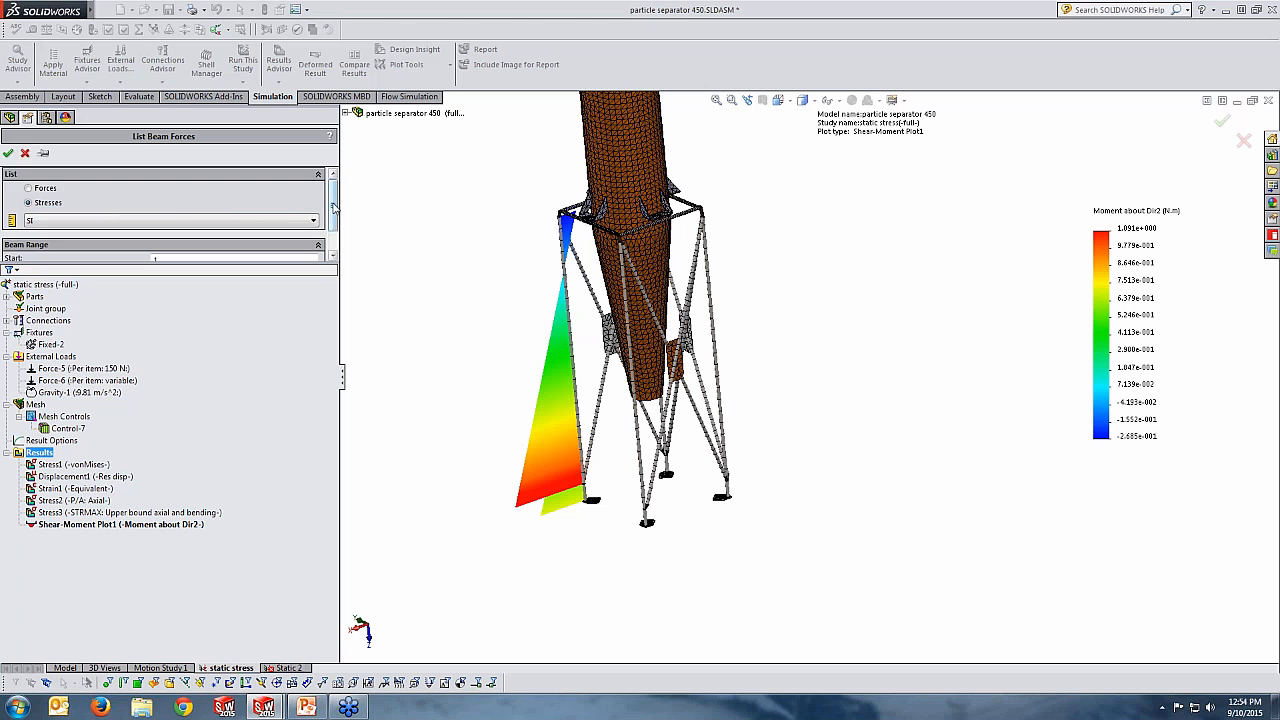
{"action": "scroll", "coordinate": [335, 210], "scroll_direction": "down", "scroll_amount": 1}
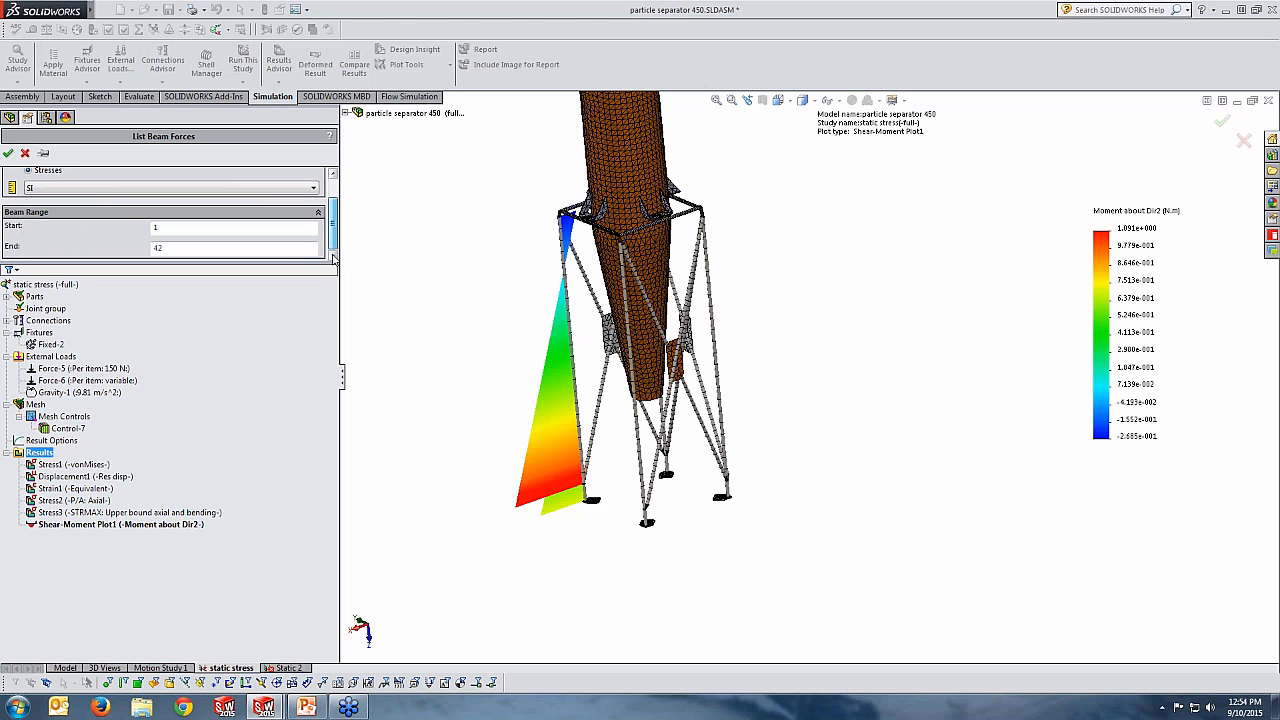
{"action": "left_click", "coordinate": [8, 153]}
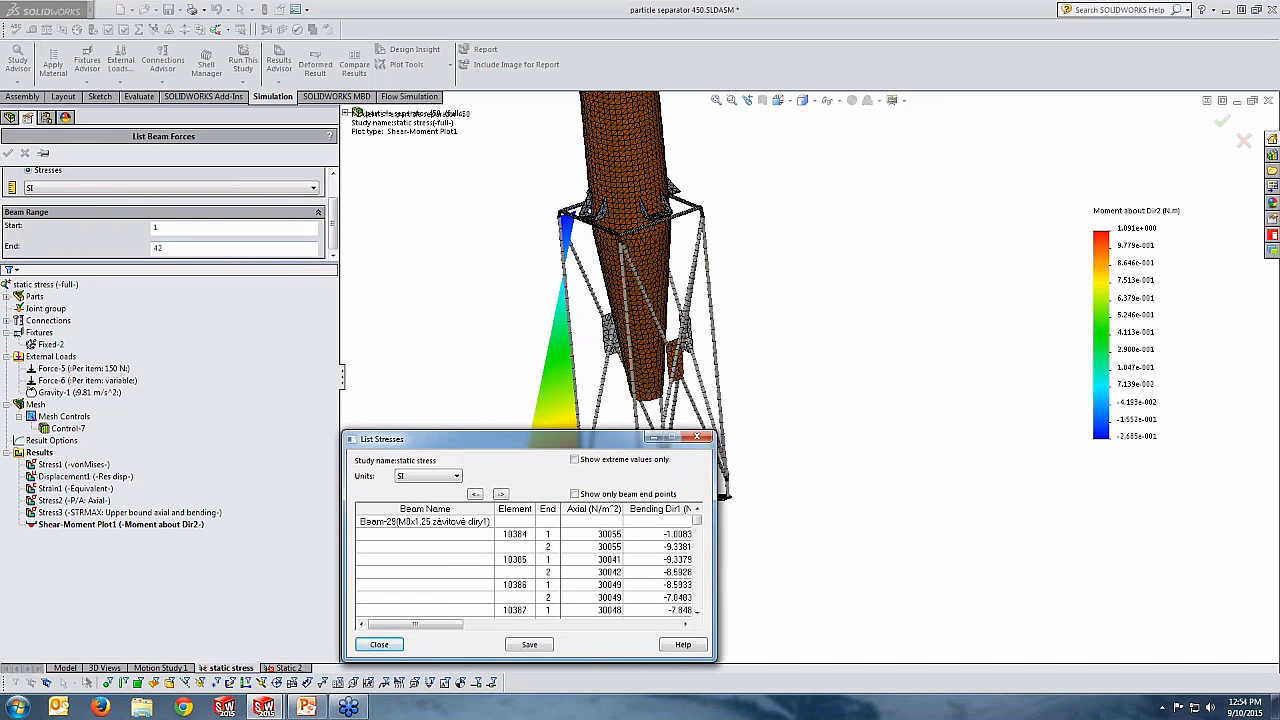
Enlarge the stress list, limit it to extreme values only, and place it beside the model
{"action": "left_click_drag", "start_coordinate": [350, 434], "coordinate": [135, 83]}
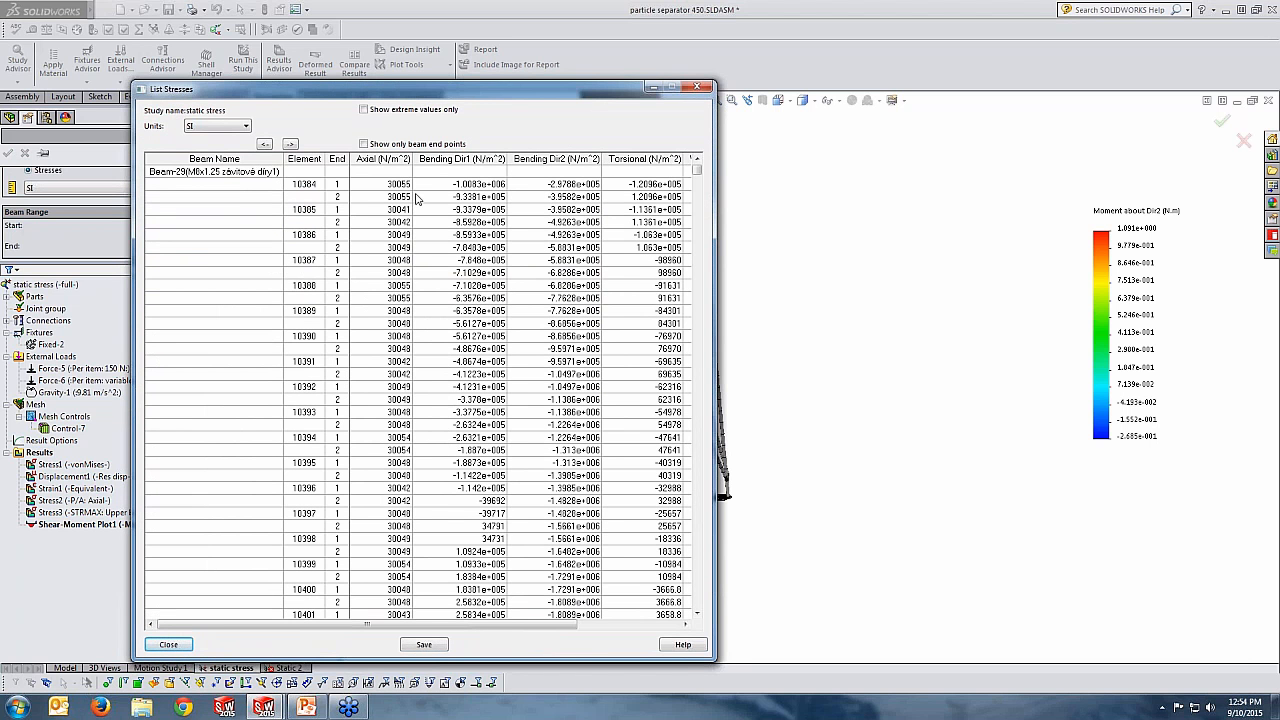
{"action": "left_click", "coordinate": [364, 110]}
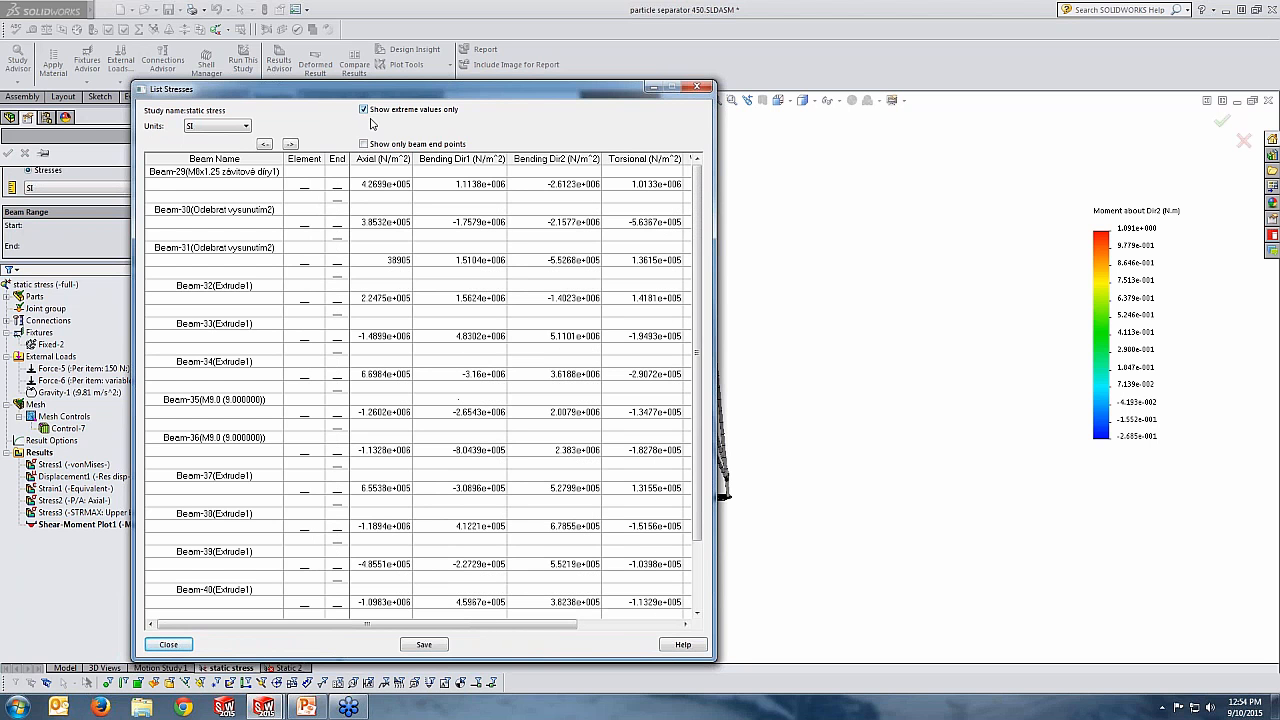
{"action": "left_click_drag", "start_coordinate": [717, 236], "coordinate": [872, 215]}
{"action": "left_click_drag", "start_coordinate": [575, 103], "coordinate": [1120, 111]}
Step through the listed beams up to Beam-36, highlighting each one in the frame
{"action": "left_click", "coordinate": [838, 155]}
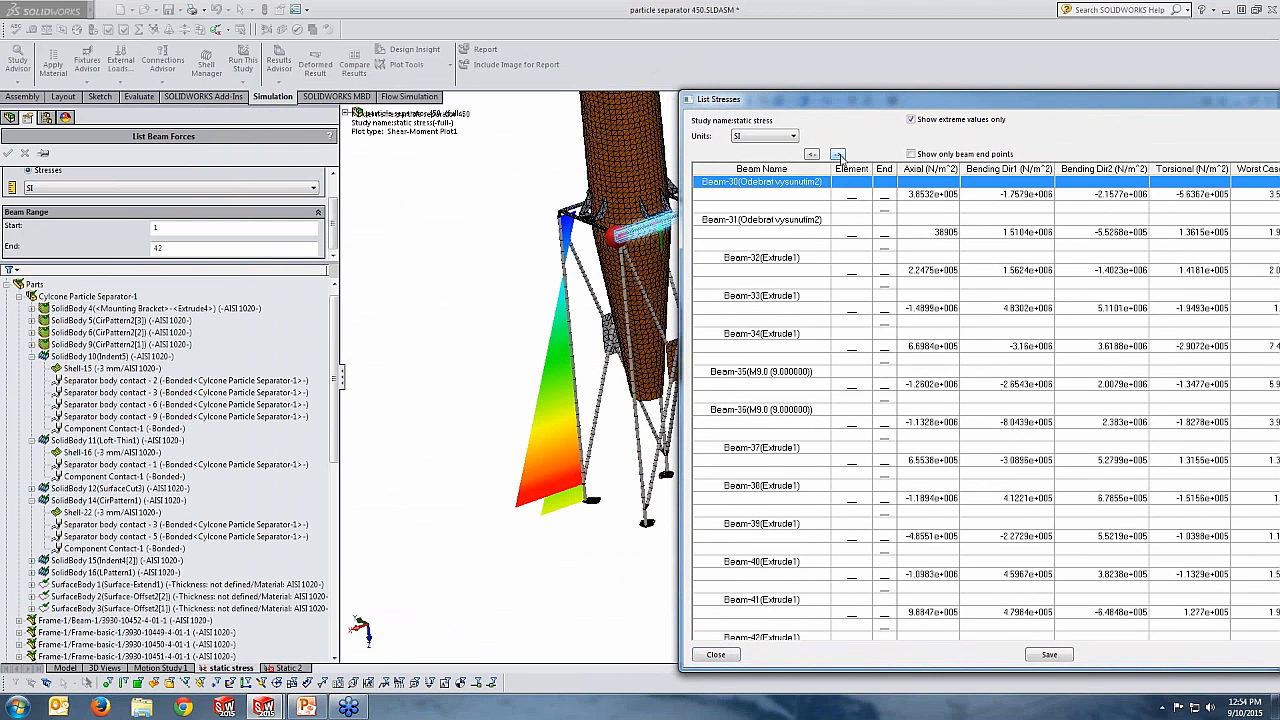
{"action": "left_click", "coordinate": [838, 155]}
{"action": "left_click", "coordinate": [838, 155]}
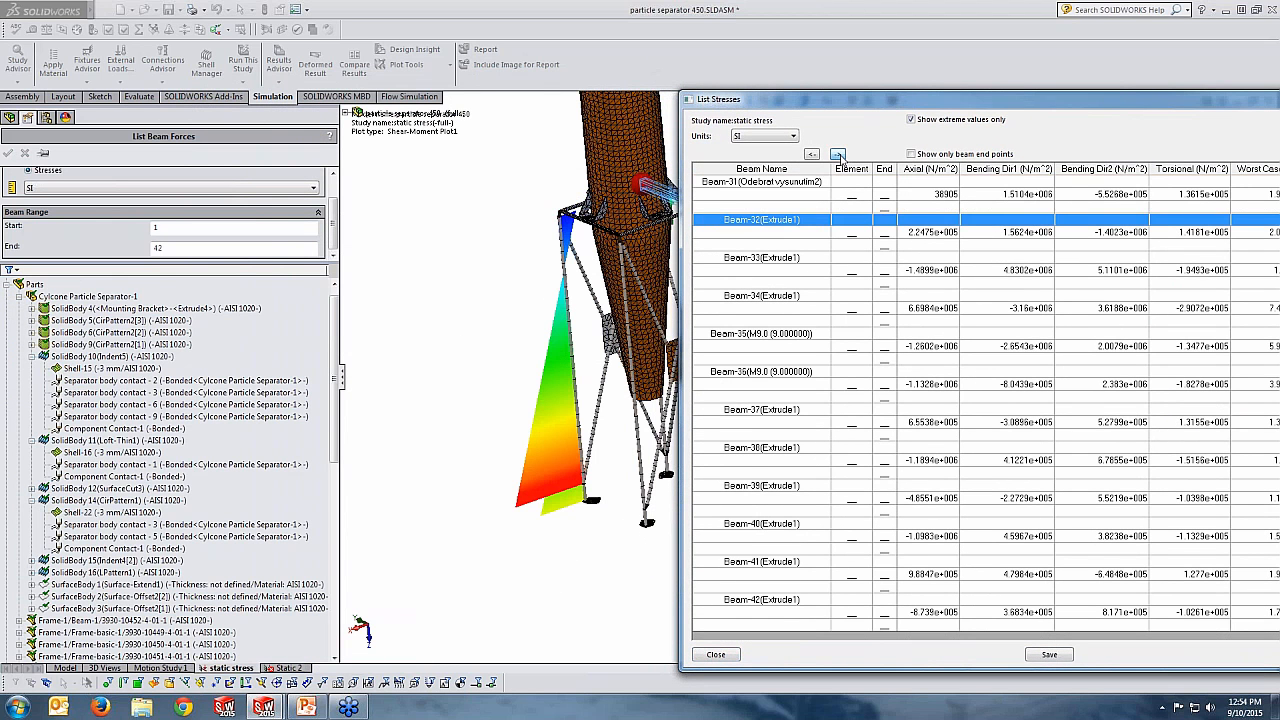
{"action": "left_click", "coordinate": [838, 155]}
{"action": "left_click", "coordinate": [838, 155]}
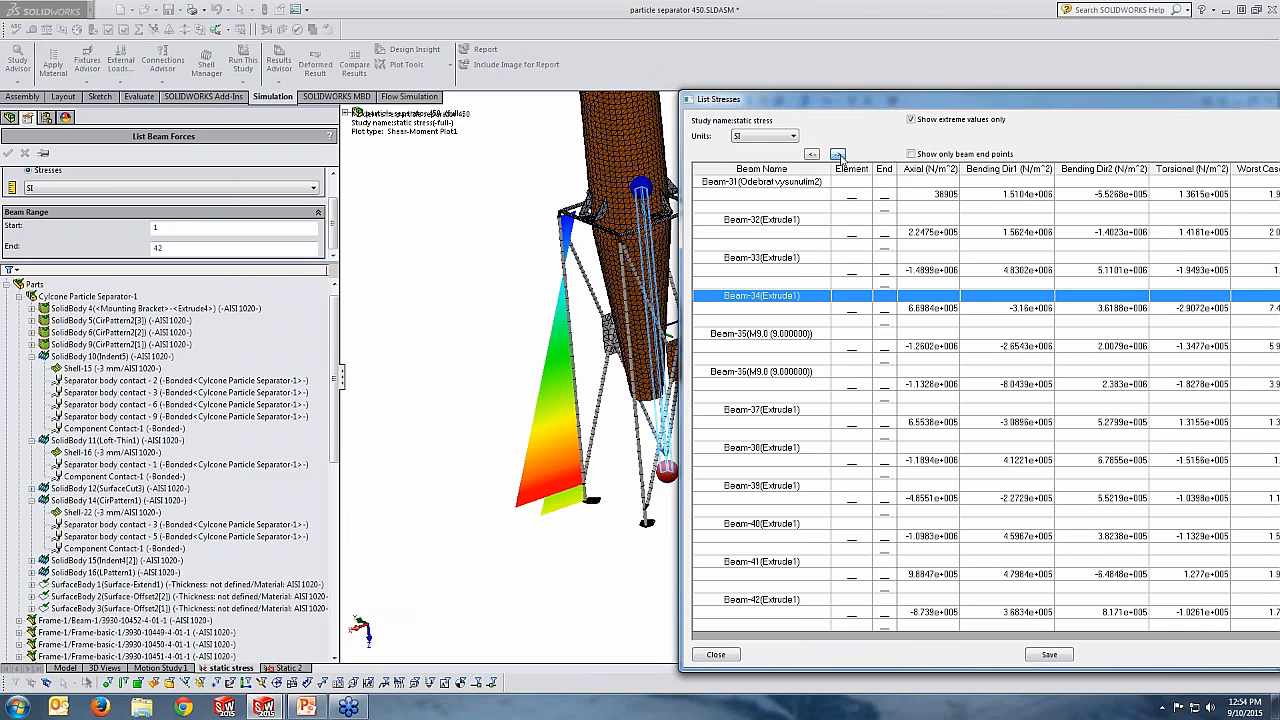
{"action": "left_click", "coordinate": [838, 155]}
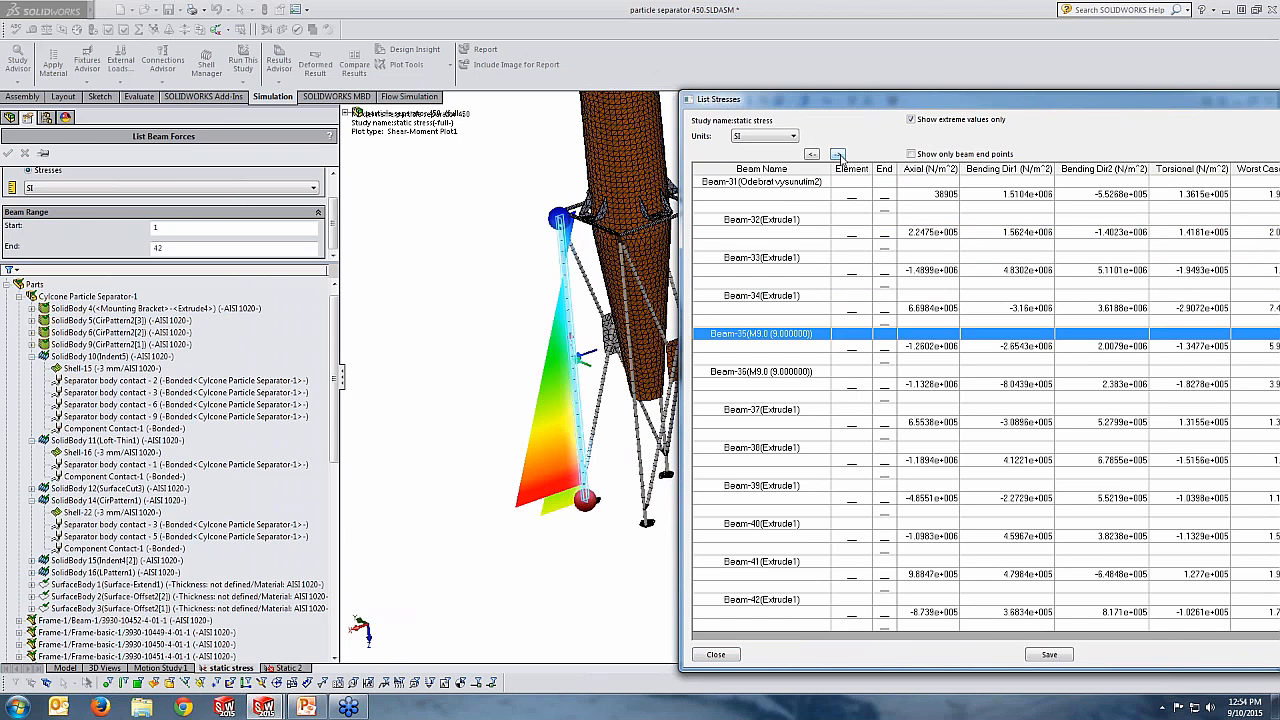
{"action": "left_click", "coordinate": [838, 155]}
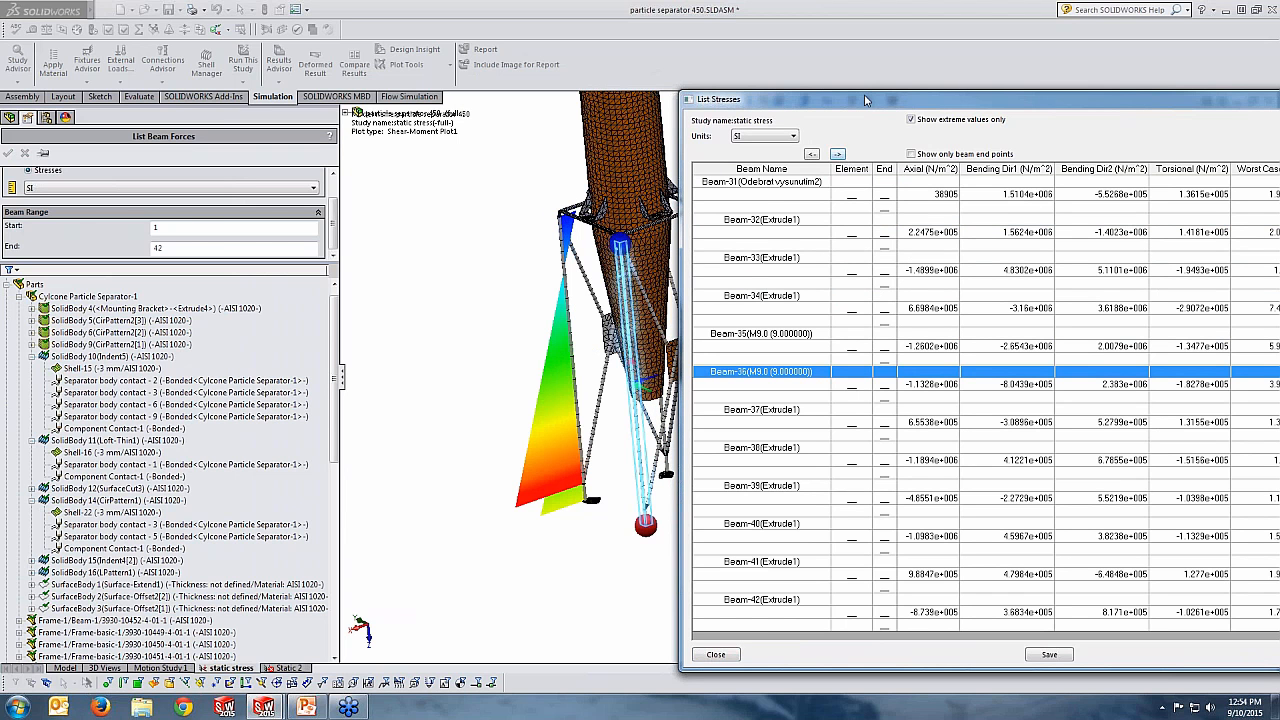
Bring the list's worst-case stress column fully into view, close the list and switch to PowerPoint
{"action": "left_click_drag", "start_coordinate": [866, 100], "coordinate": [441, 69]}
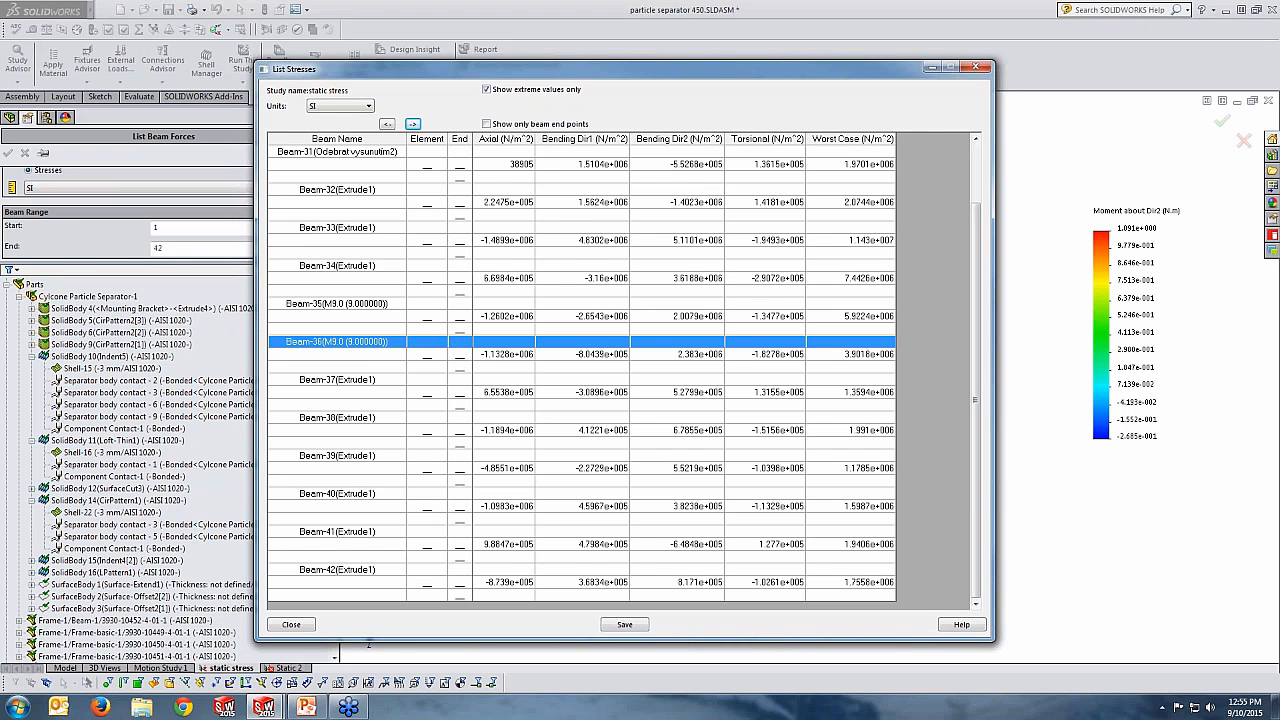
{"action": "left_click", "coordinate": [980, 67]}
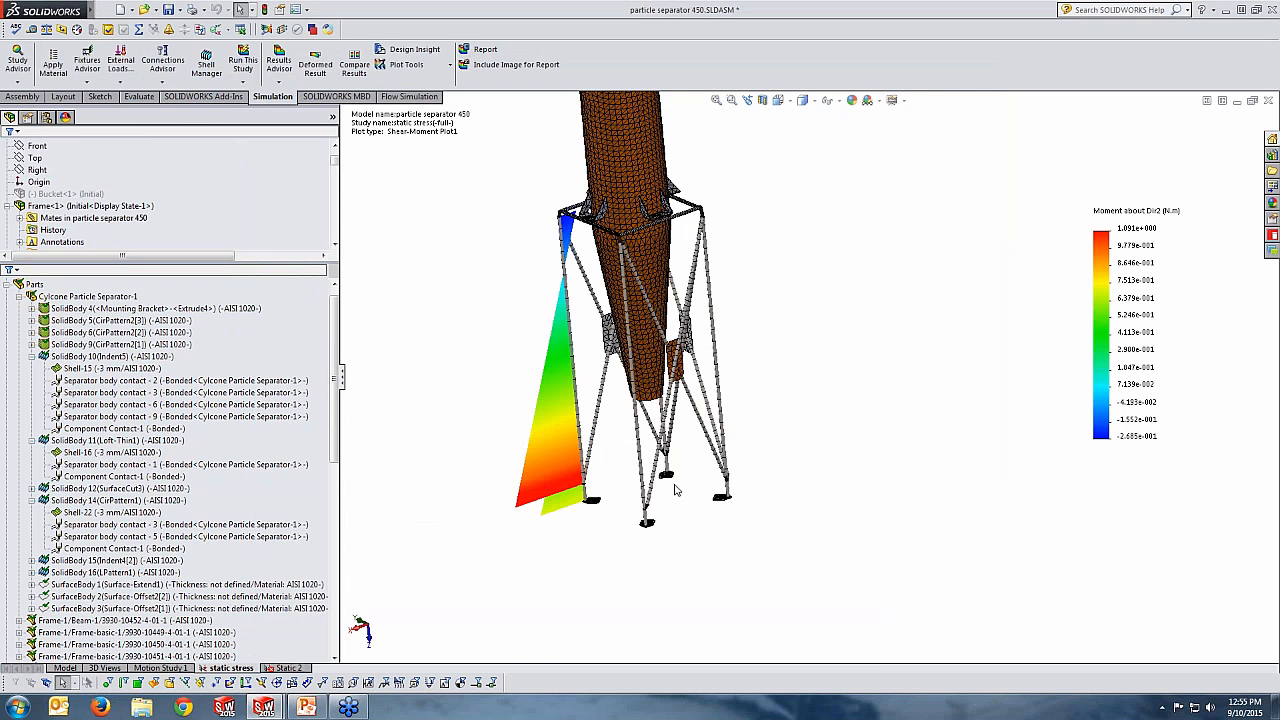
{"action": "left_click", "coordinate": [307, 707]}
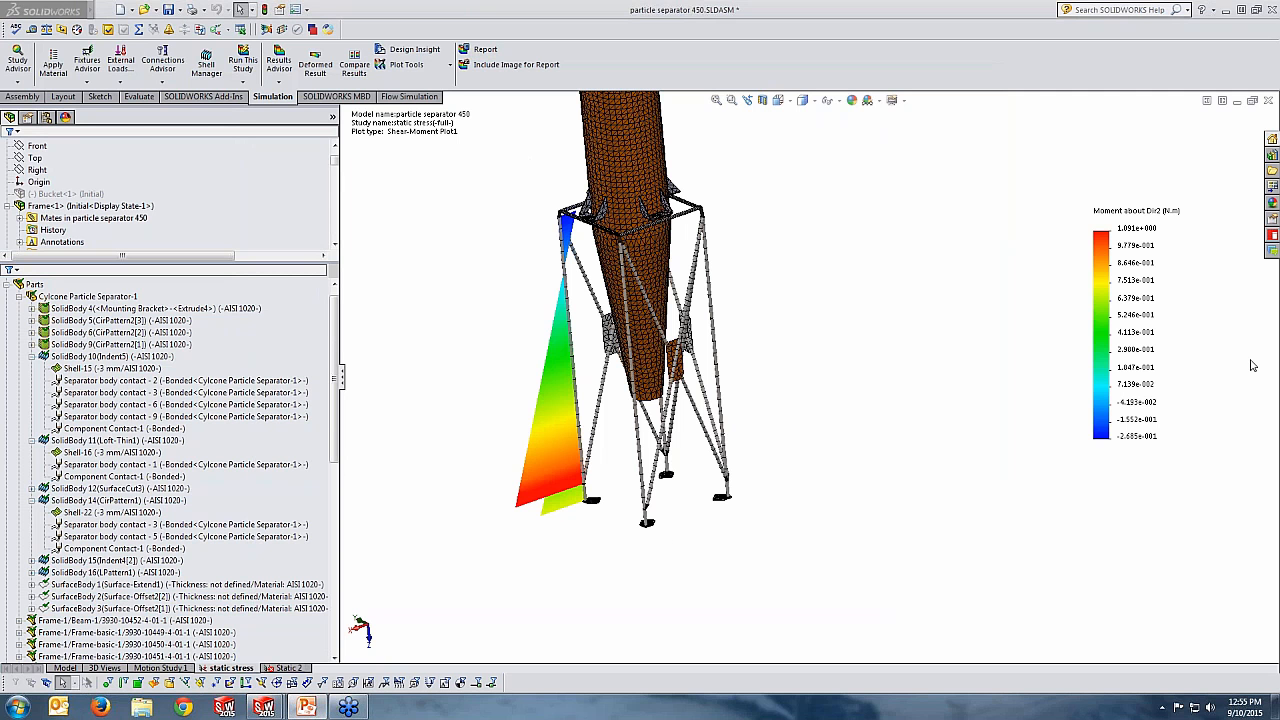